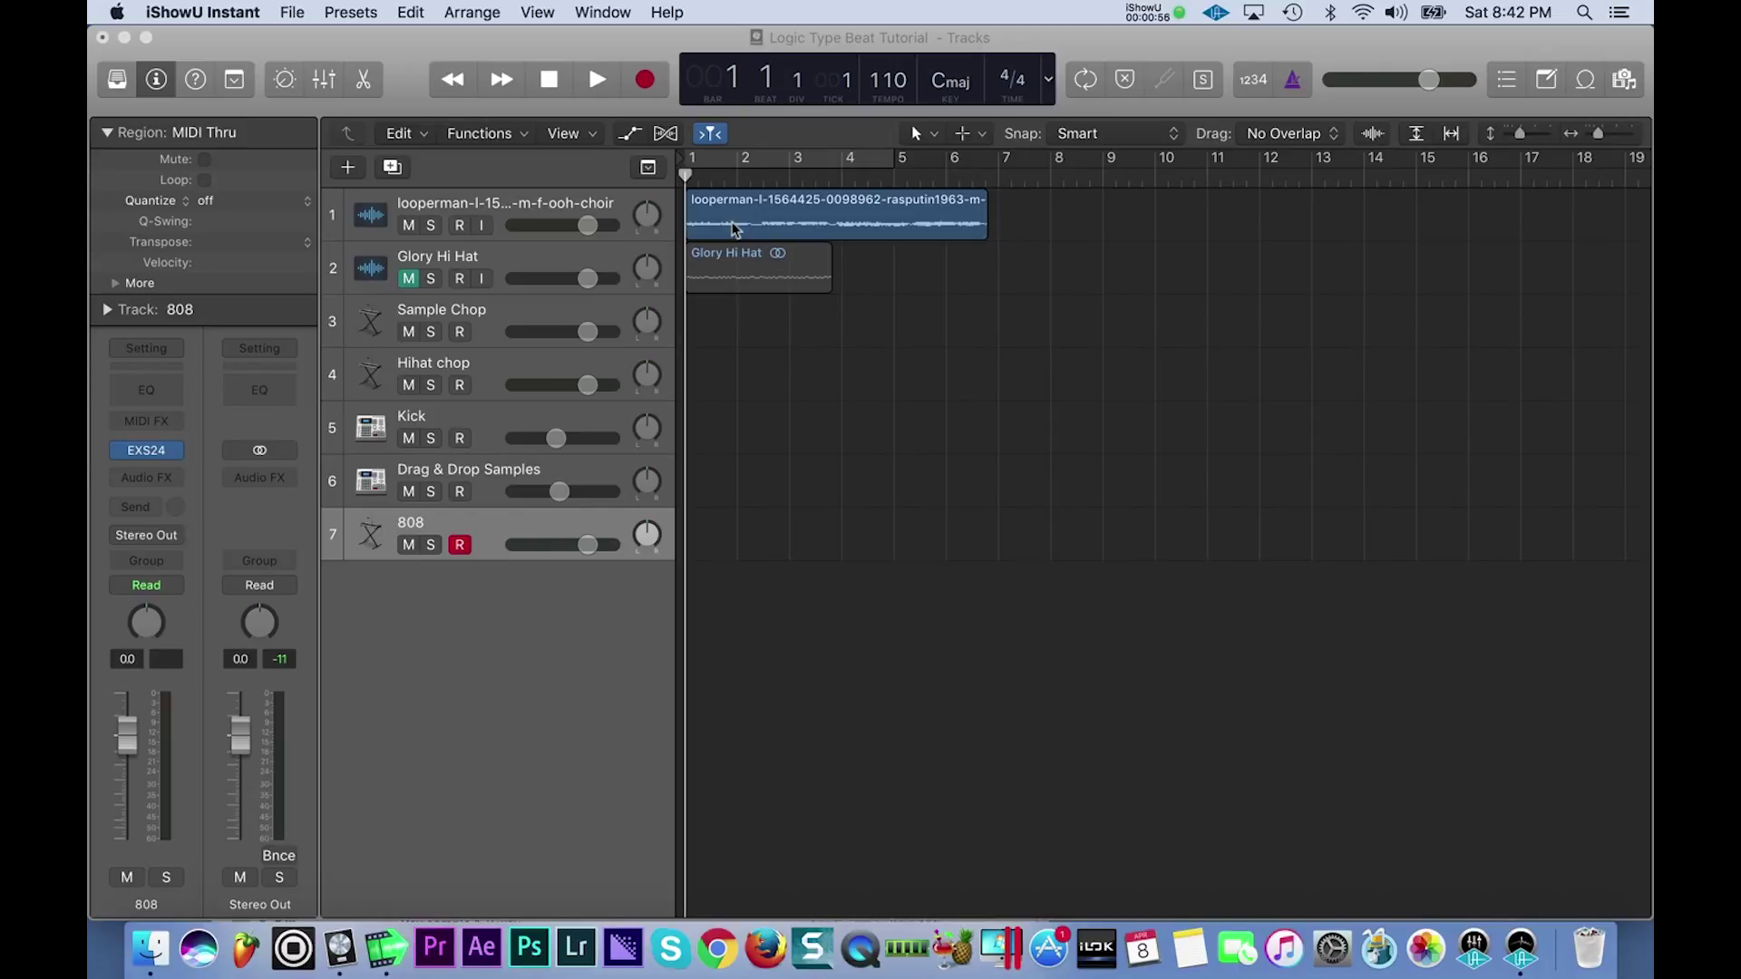
- Play back the choir sample from the start of the project to listen to it
{"action": "left_click", "coordinate": [687, 178]}
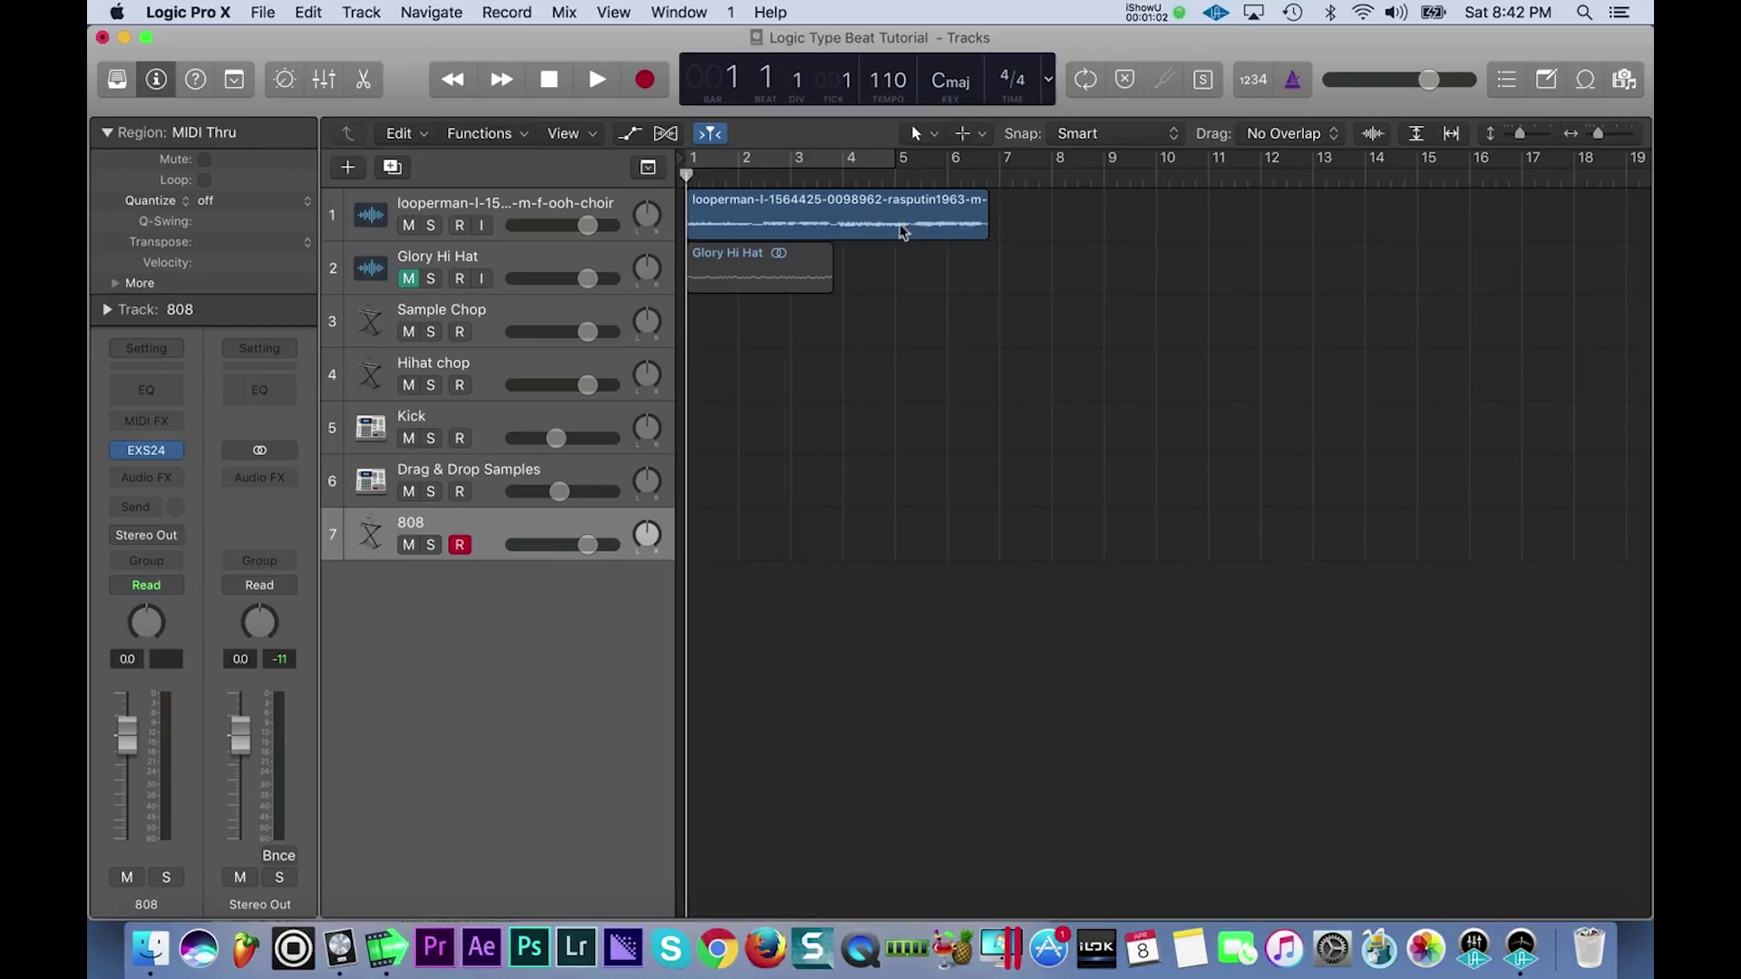
{"action": "key", "text": "space"}
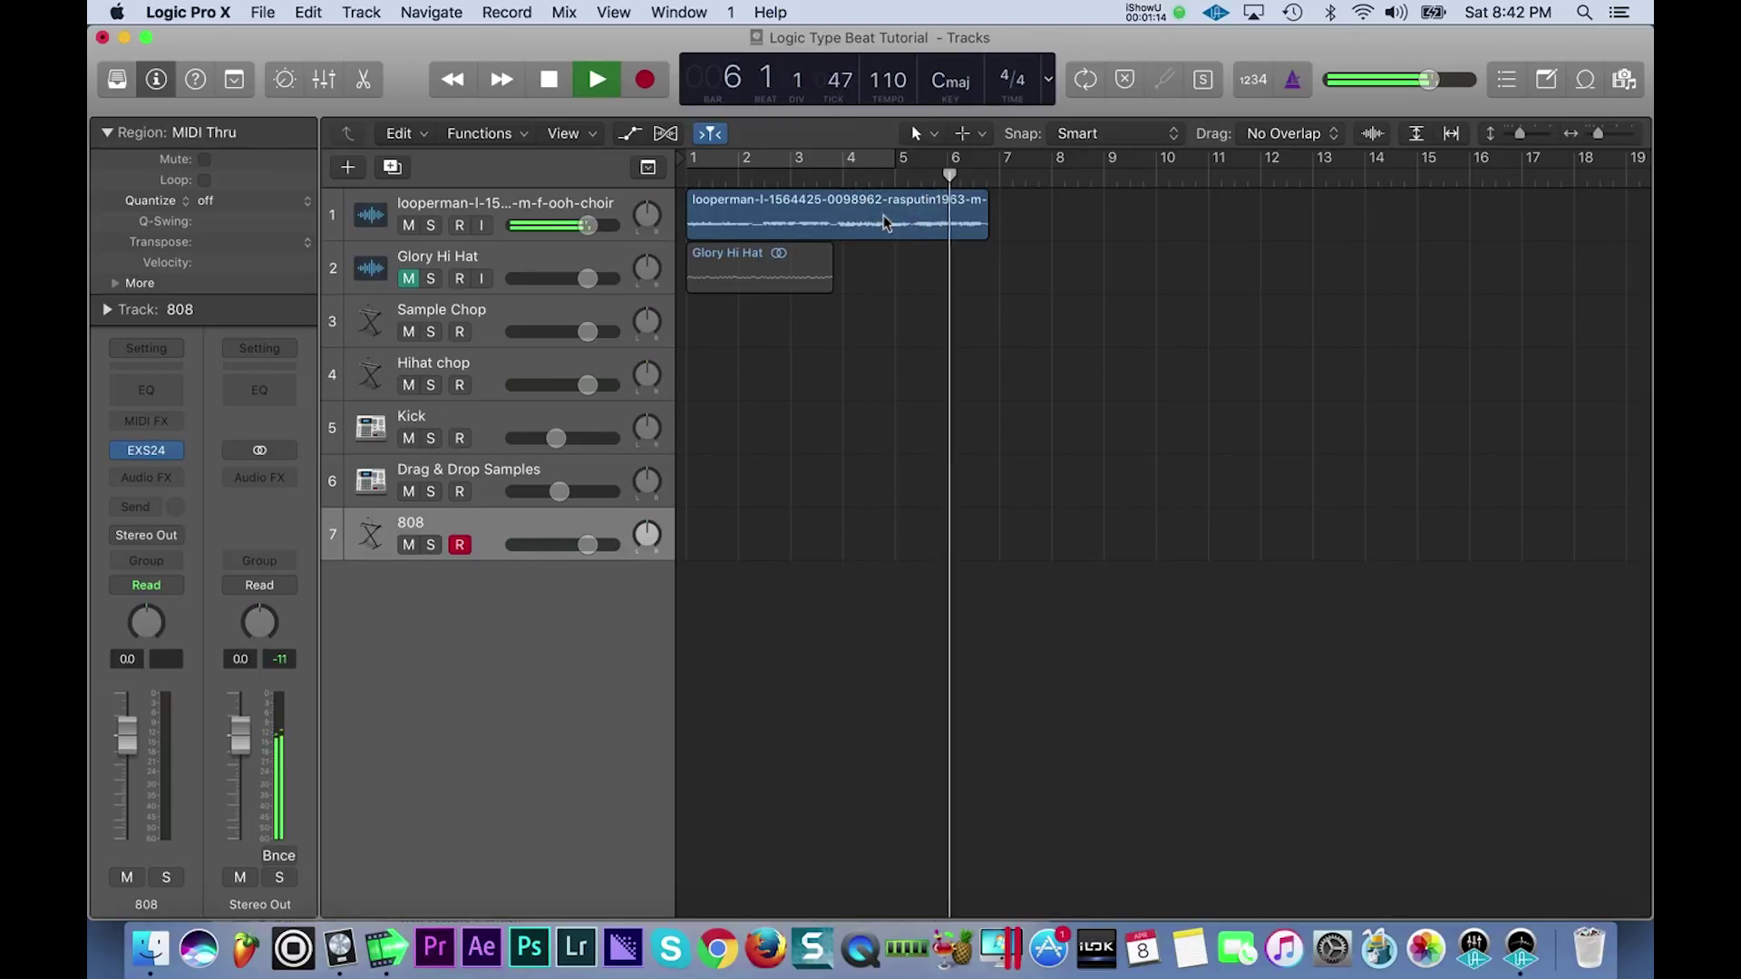
{"action": "key", "text": "space"}
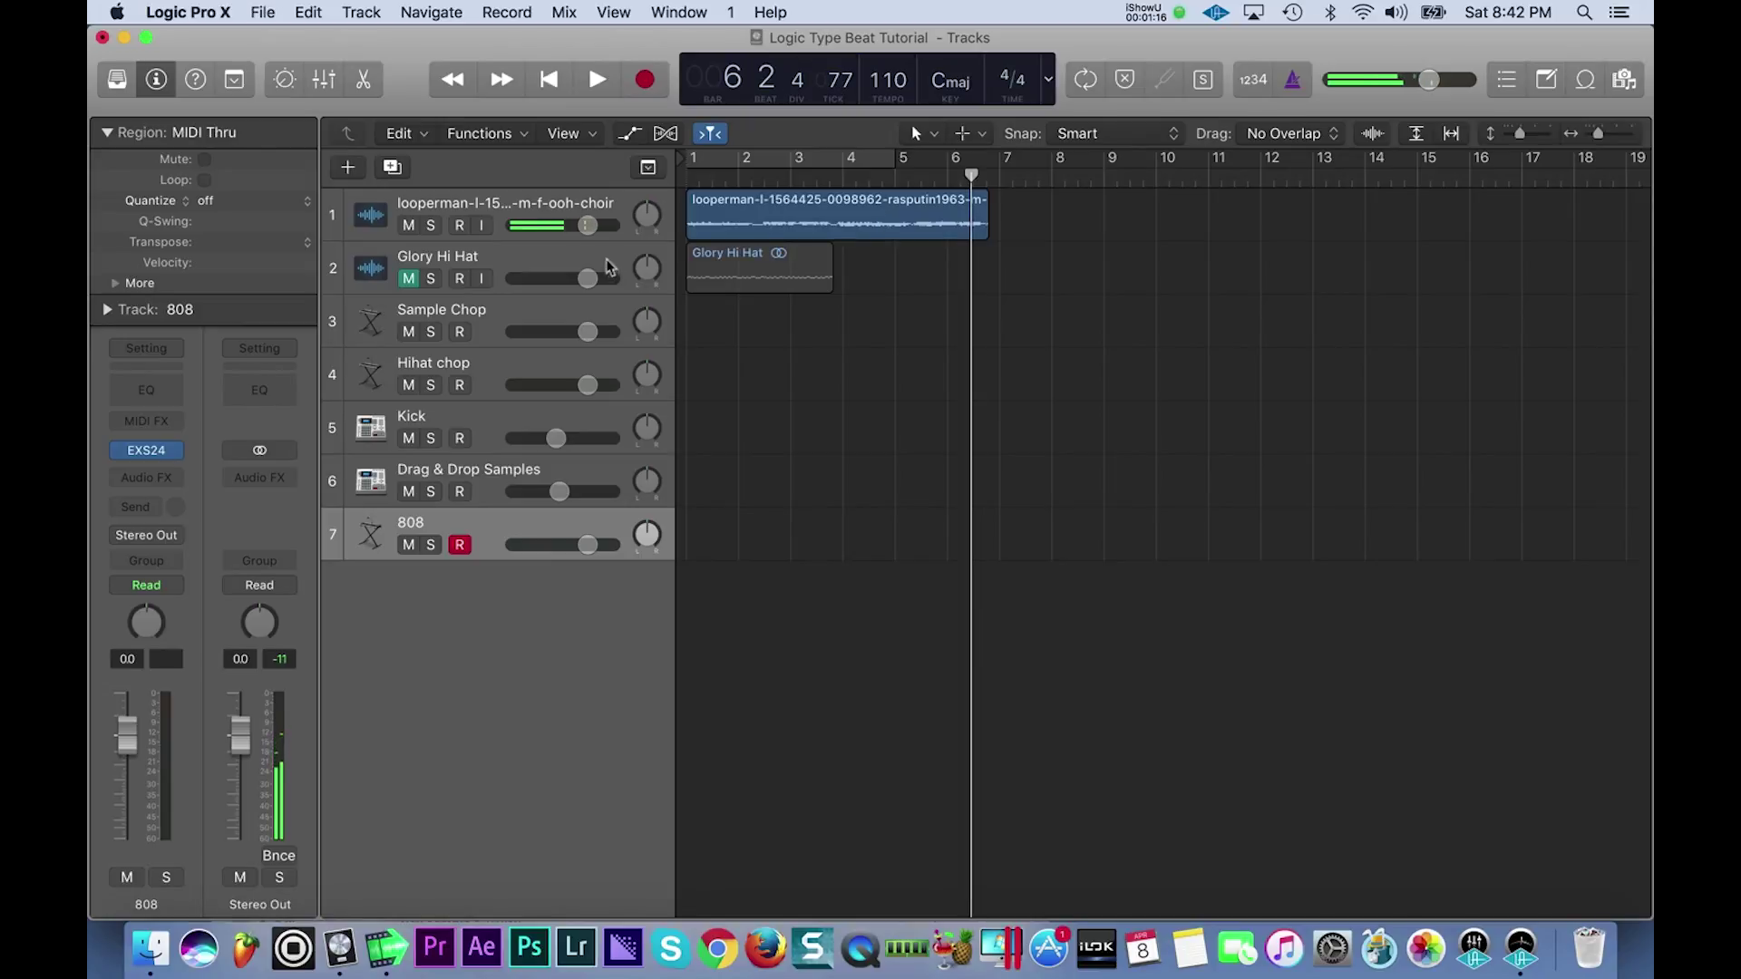
- Audition the Glory Hi Hat loop from bar 1 with the choir track muted, and restore both tracks' original mute states
{"action": "left_click", "coordinate": [409, 278]}
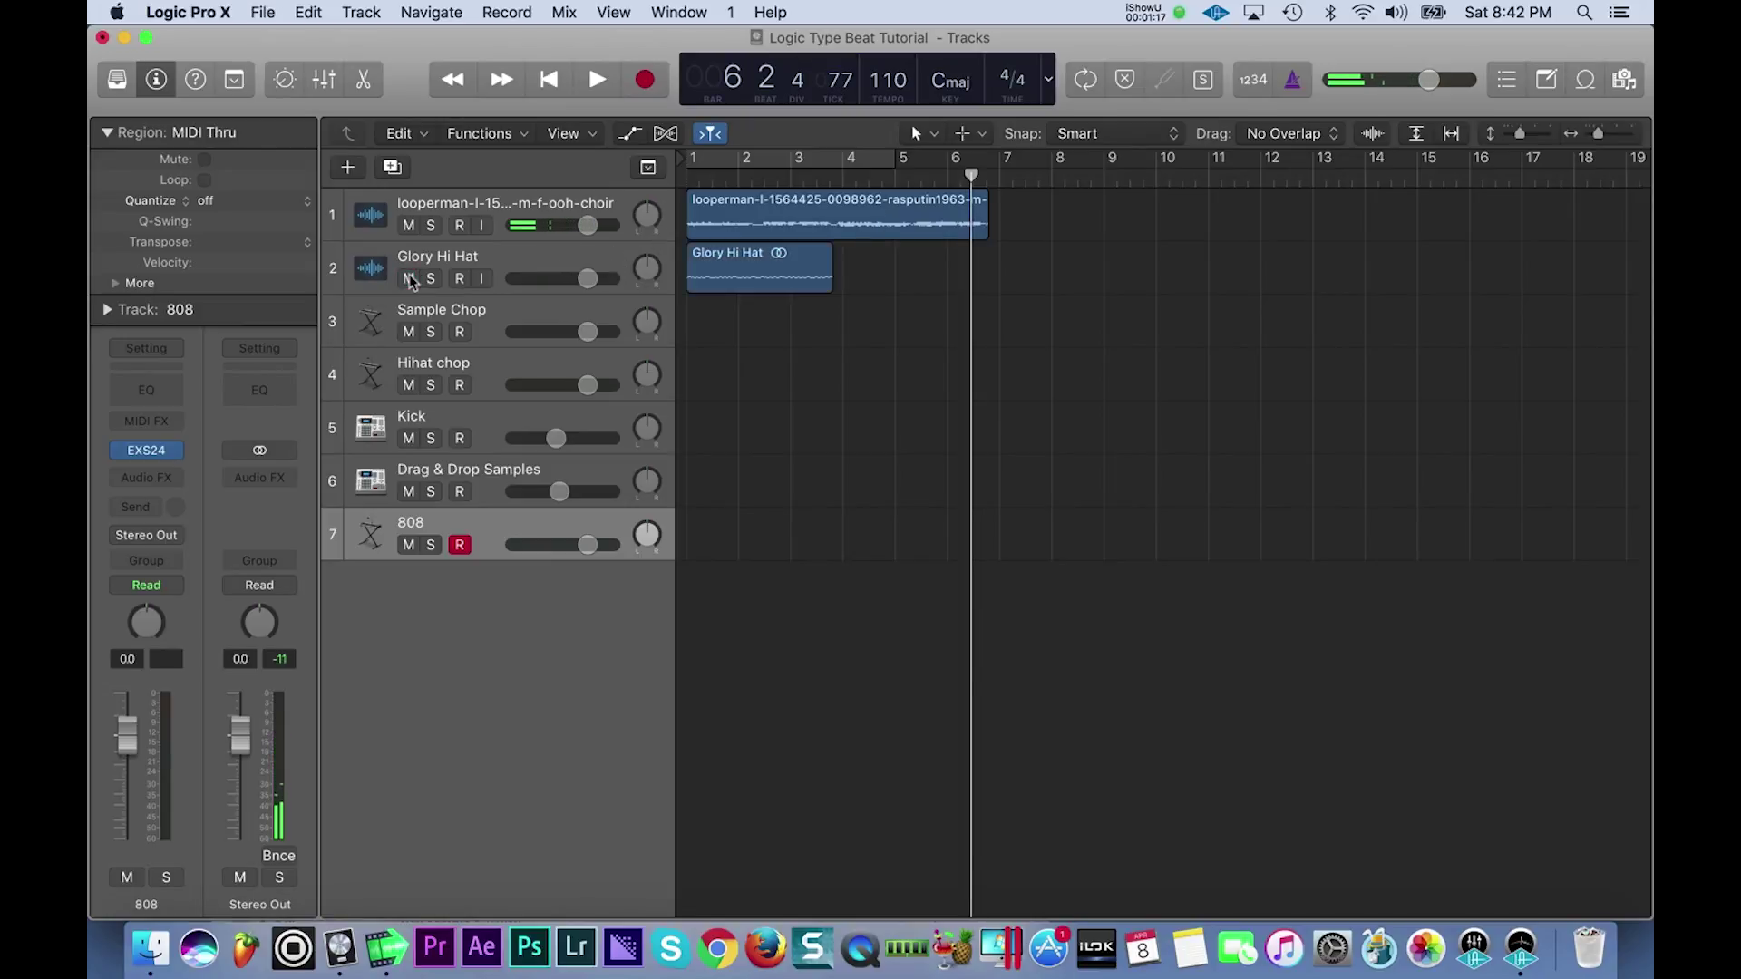
{"action": "left_click", "coordinate": [408, 226]}
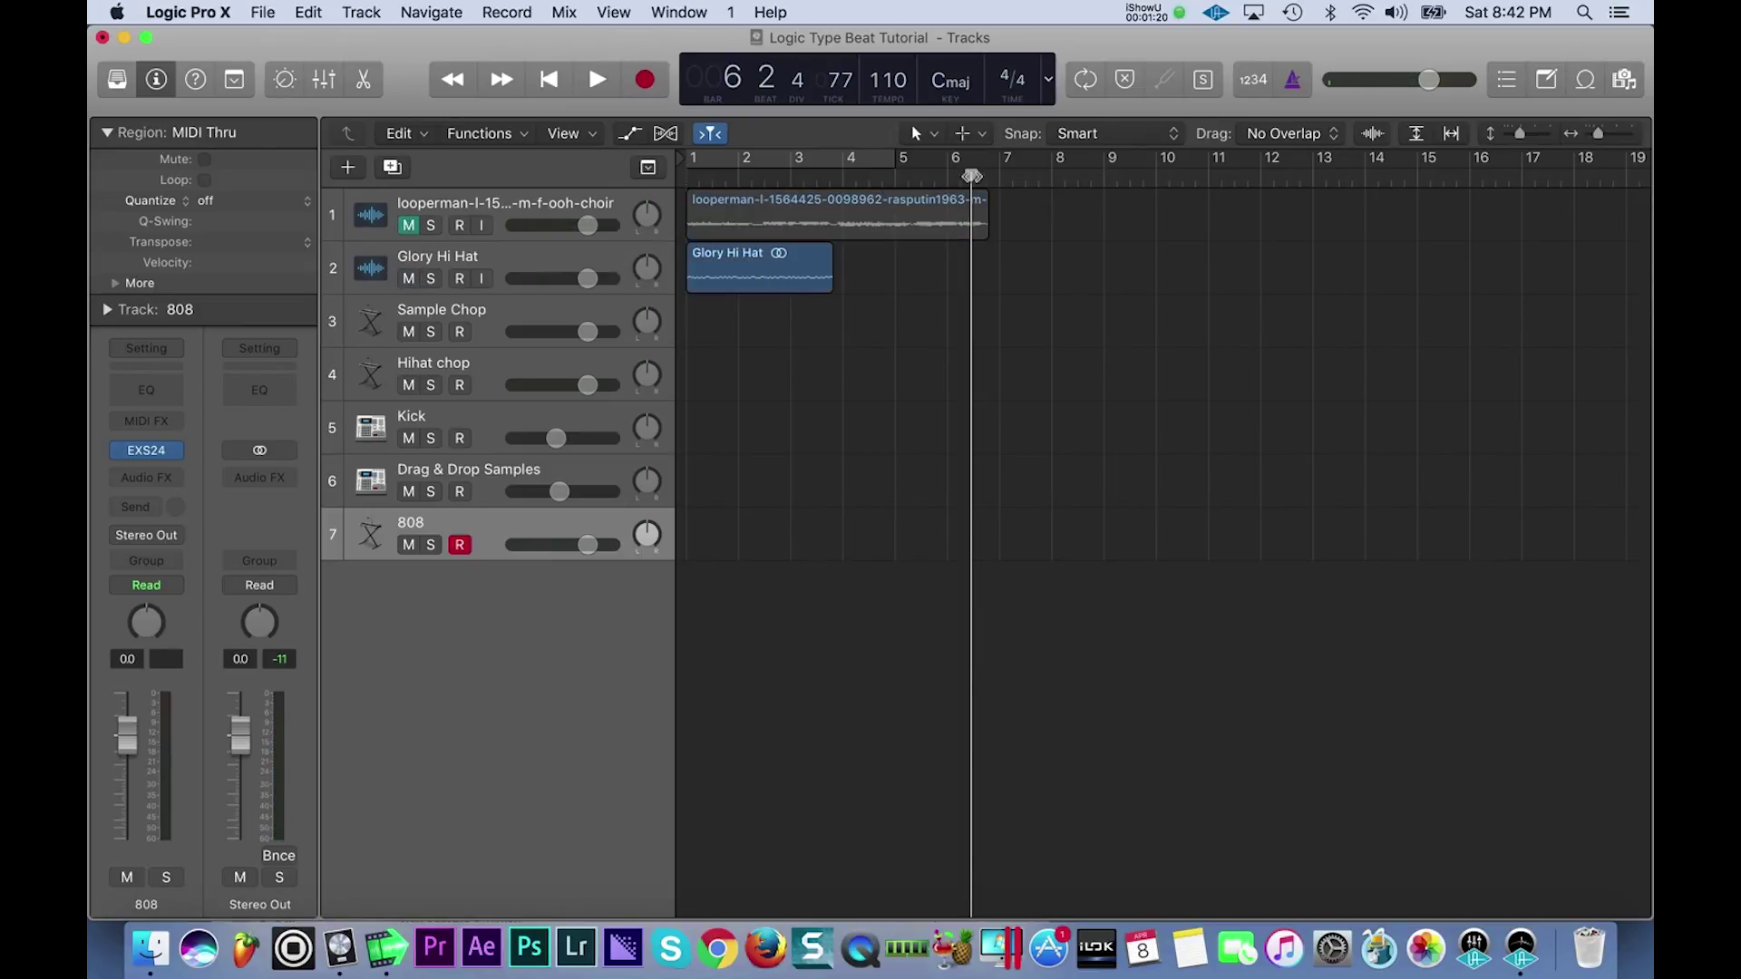
{"action": "key", "text": "Return"}
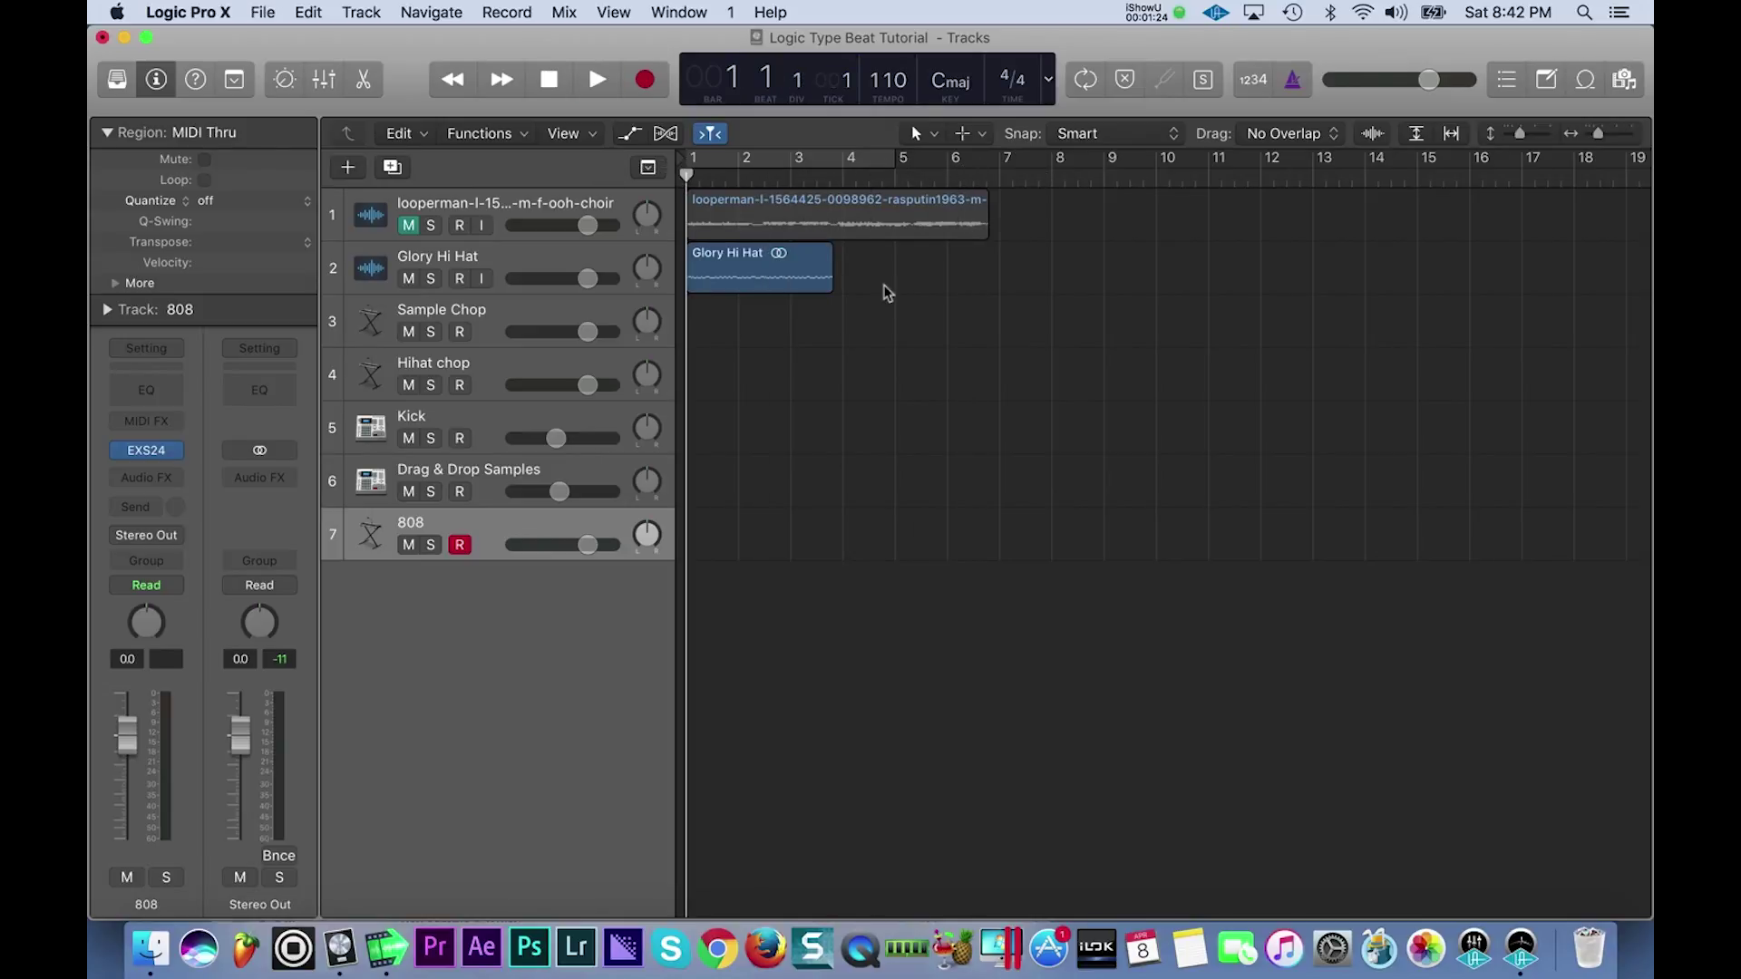
{"action": "key", "text": "space"}
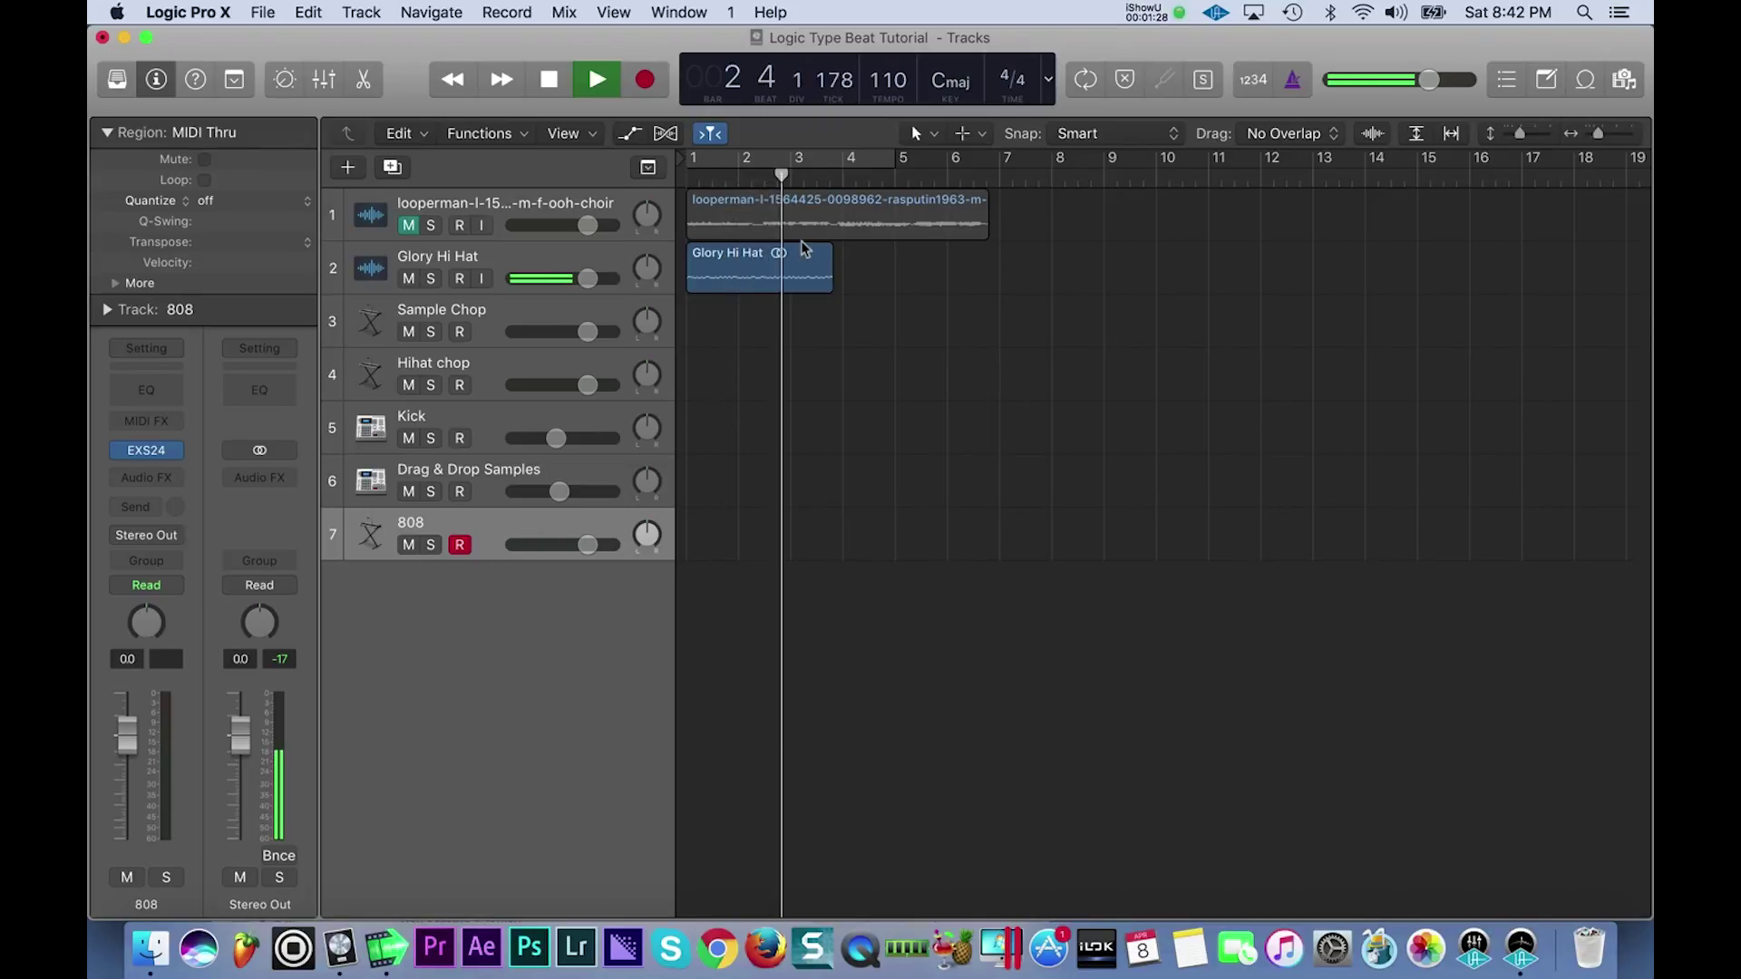
{"action": "key", "text": "space"}
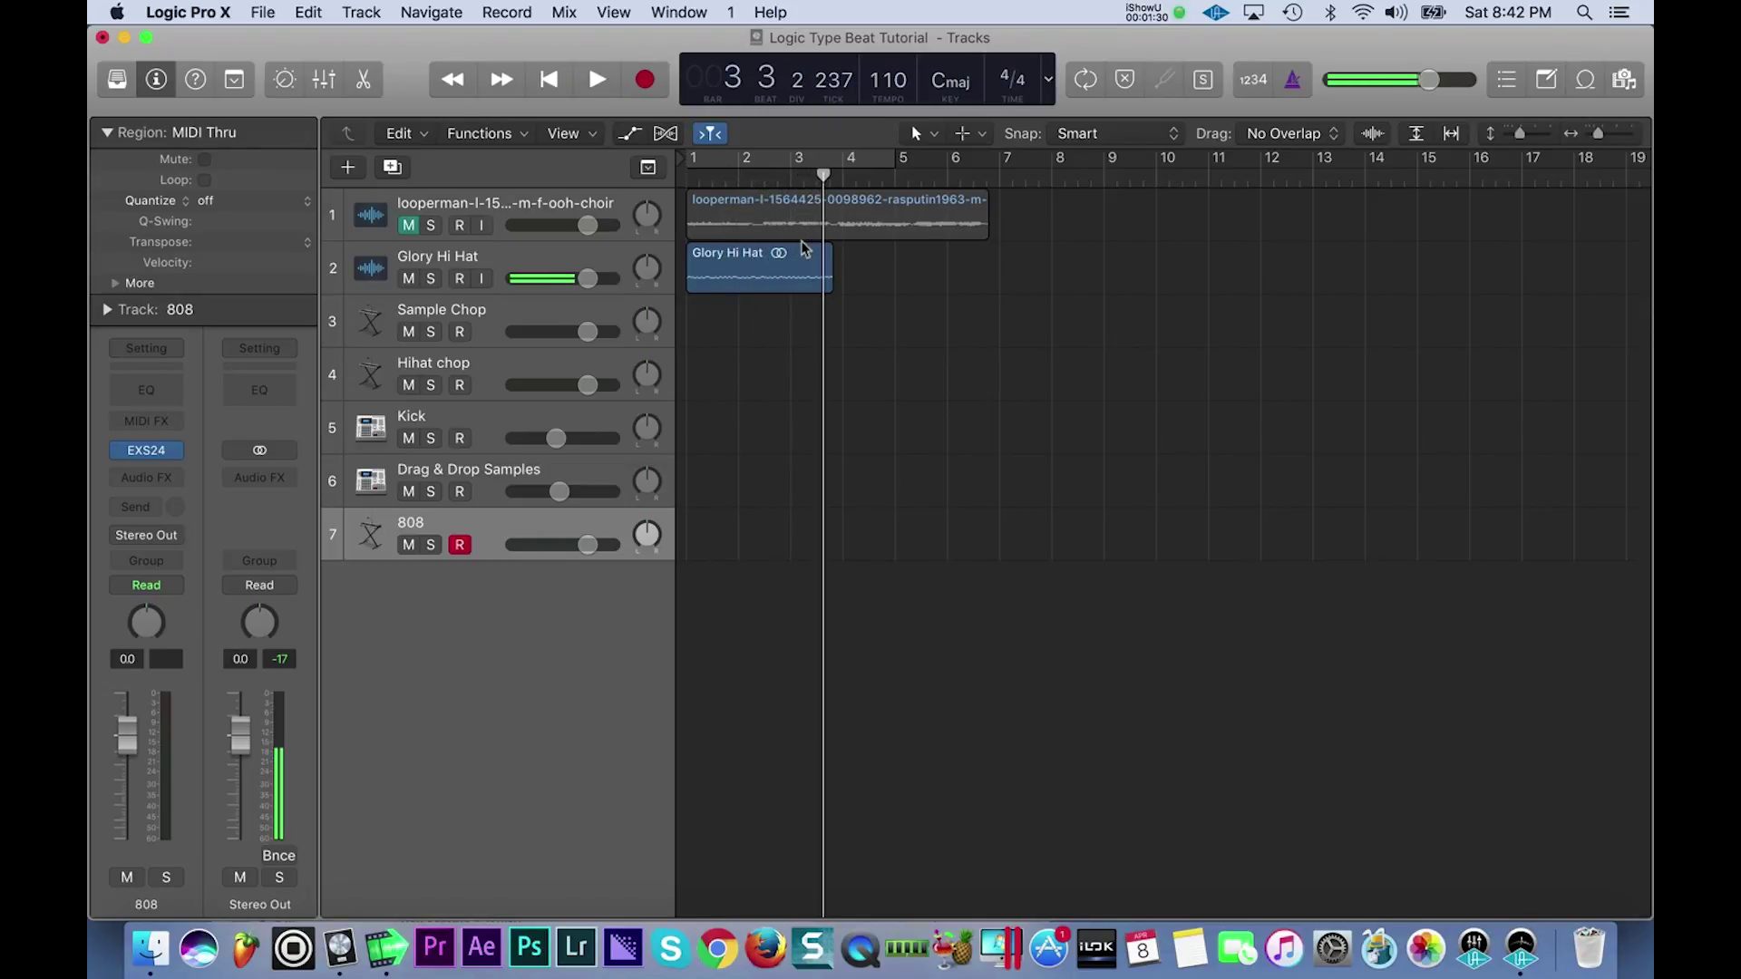
{"action": "key", "text": "Return"}
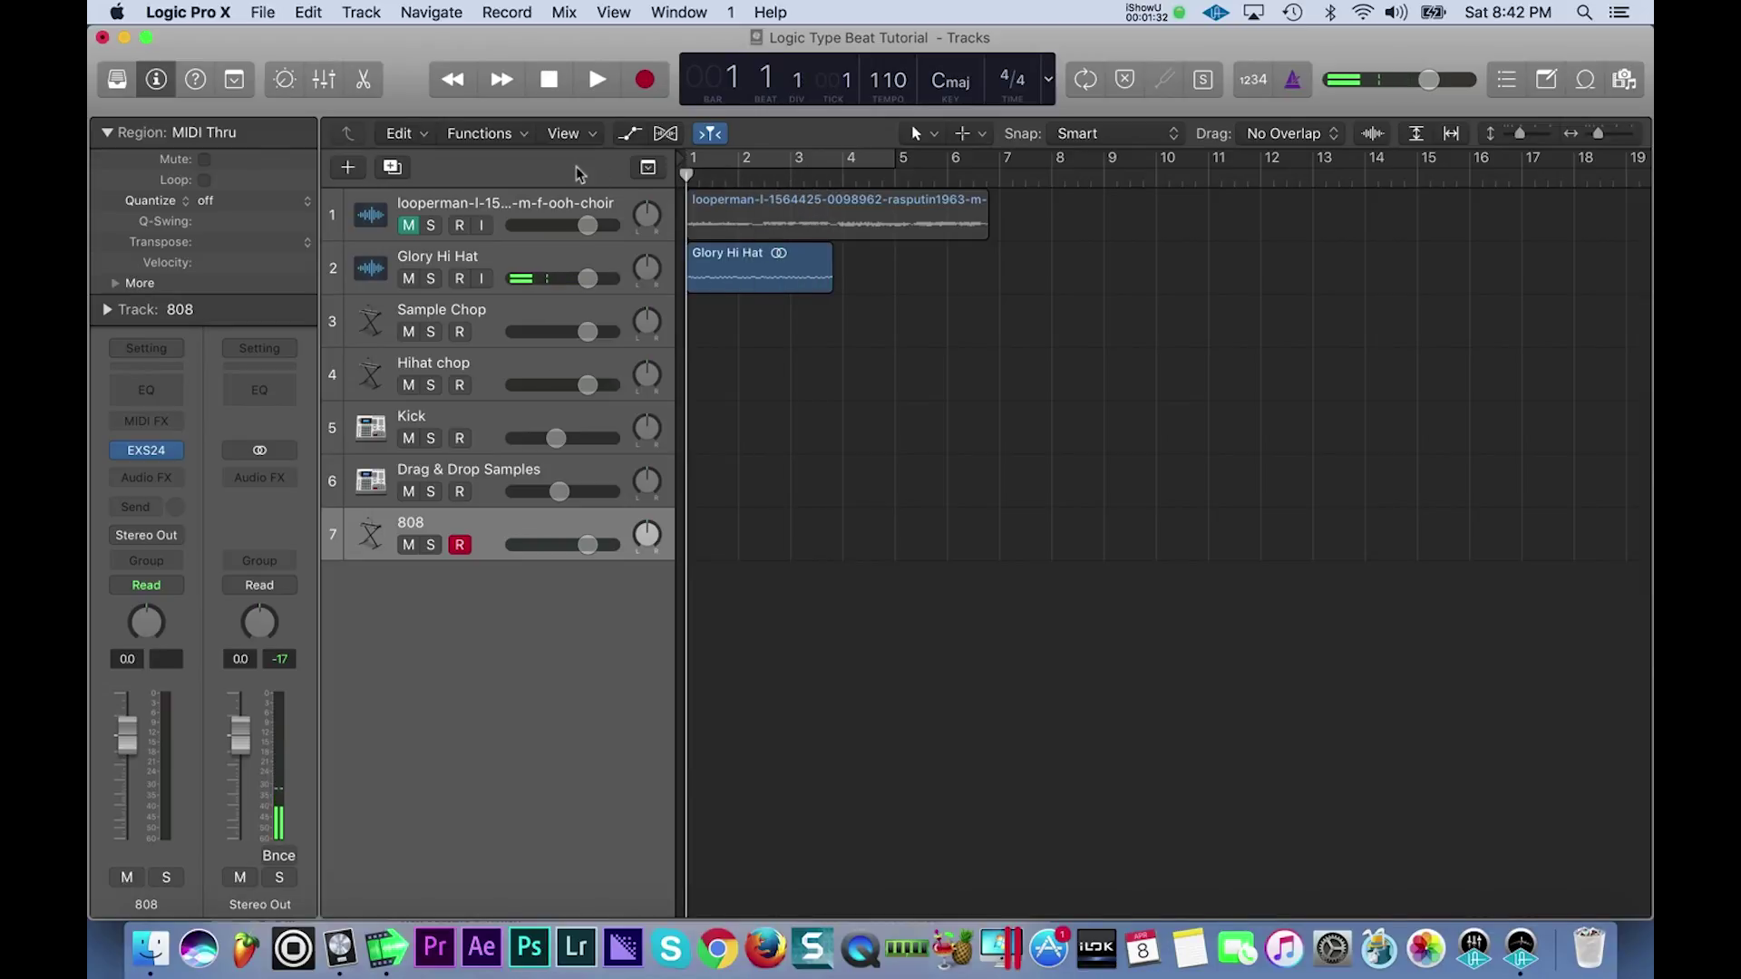
{"action": "left_click", "coordinate": [409, 225]}
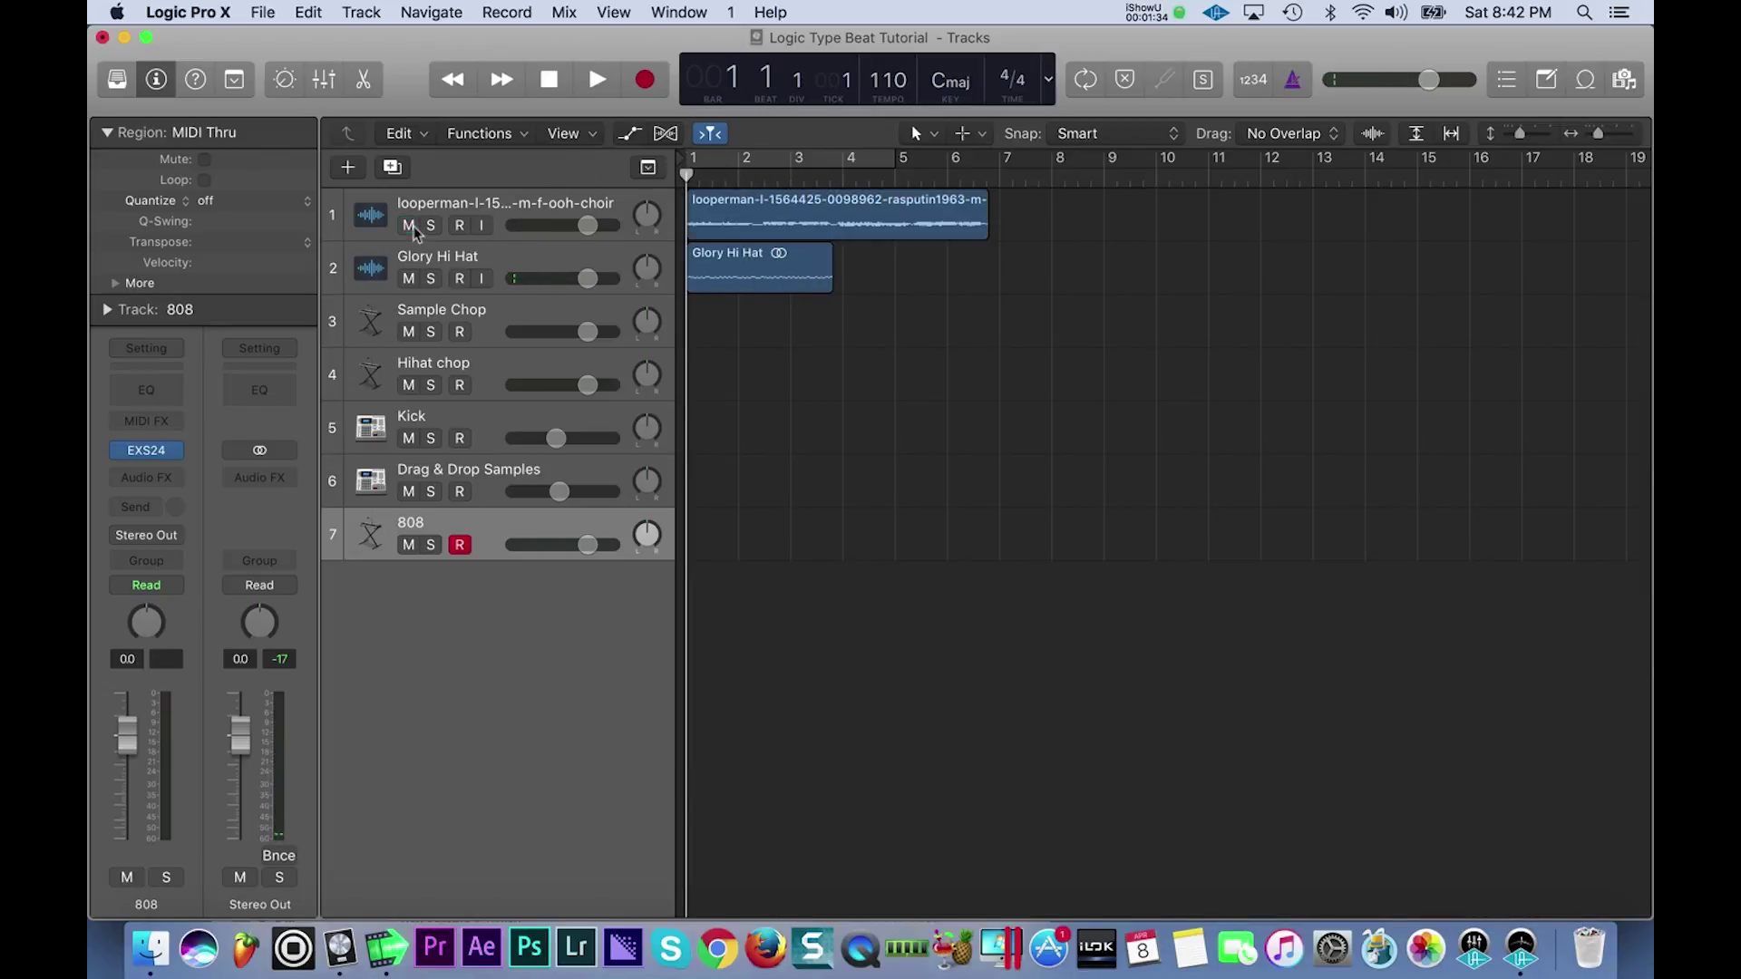
{"action": "left_click", "coordinate": [408, 278]}
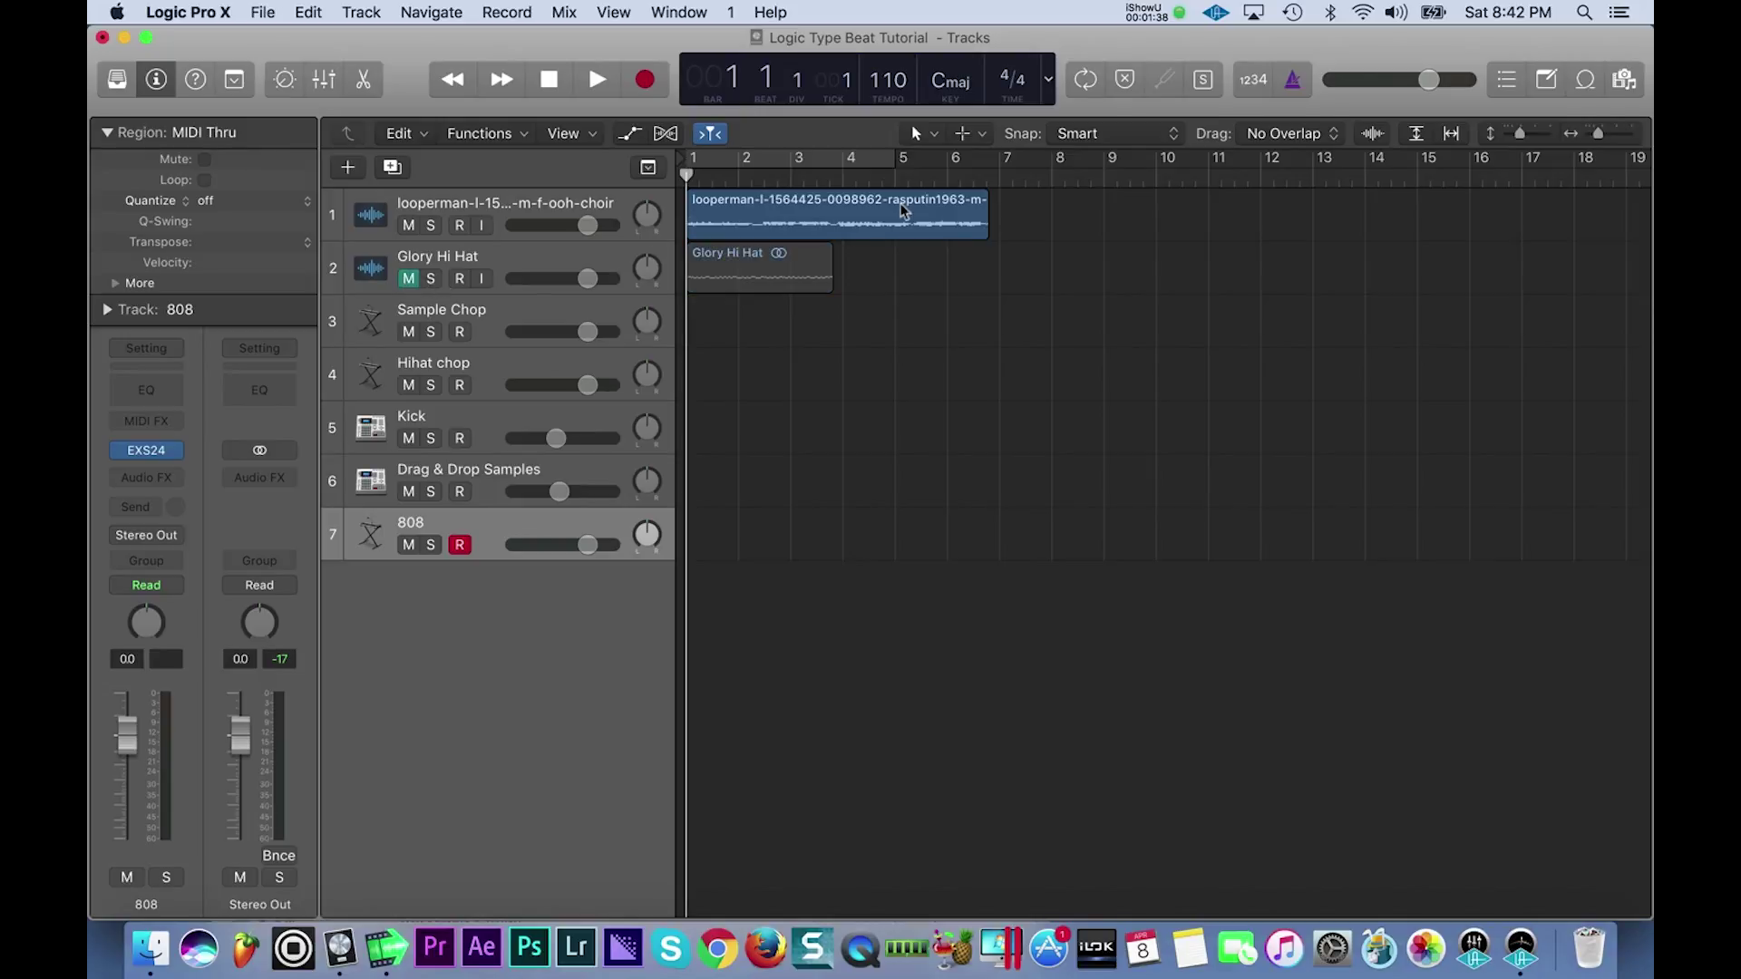
- Split the choir region at playhead position 2 2 4 121, where the second chord begins
{"action": "key", "text": "super+Right"}
{"action": "key", "text": "super+Right"}
{"action": "key", "text": "super+Right"}
{"action": "mouse_move", "coordinate": [892, 175]}
{"action": "left_mouse_down"}
{"action": "mouse_move", "coordinate": [934, 176]}
{"action": "mouse_move", "coordinate": [889, 176]}
{"action": "mouse_move", "coordinate": [914, 176]}
{"action": "left_mouse_up"}
{"action": "key", "text": "super+Right"}
{"action": "key", "text": "super+Right"}
{"action": "key", "text": "super+Right"}
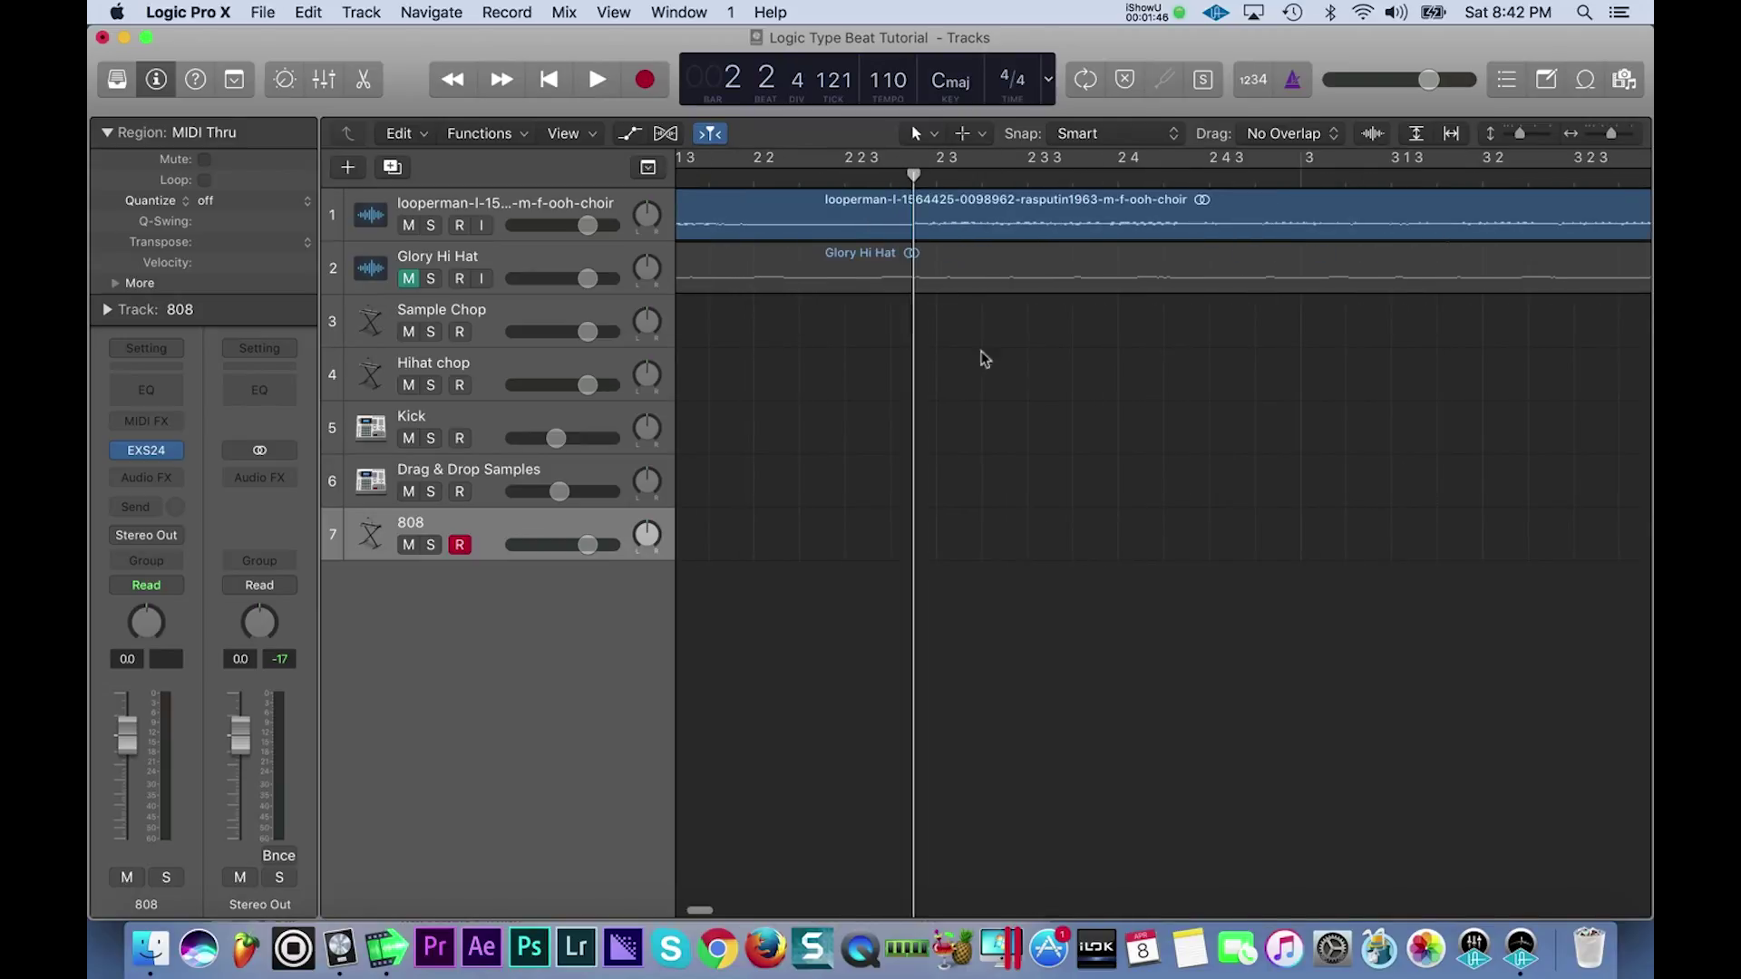
{"action": "left_click", "coordinate": [860, 221]}
{"action": "key", "text": "super+t"}
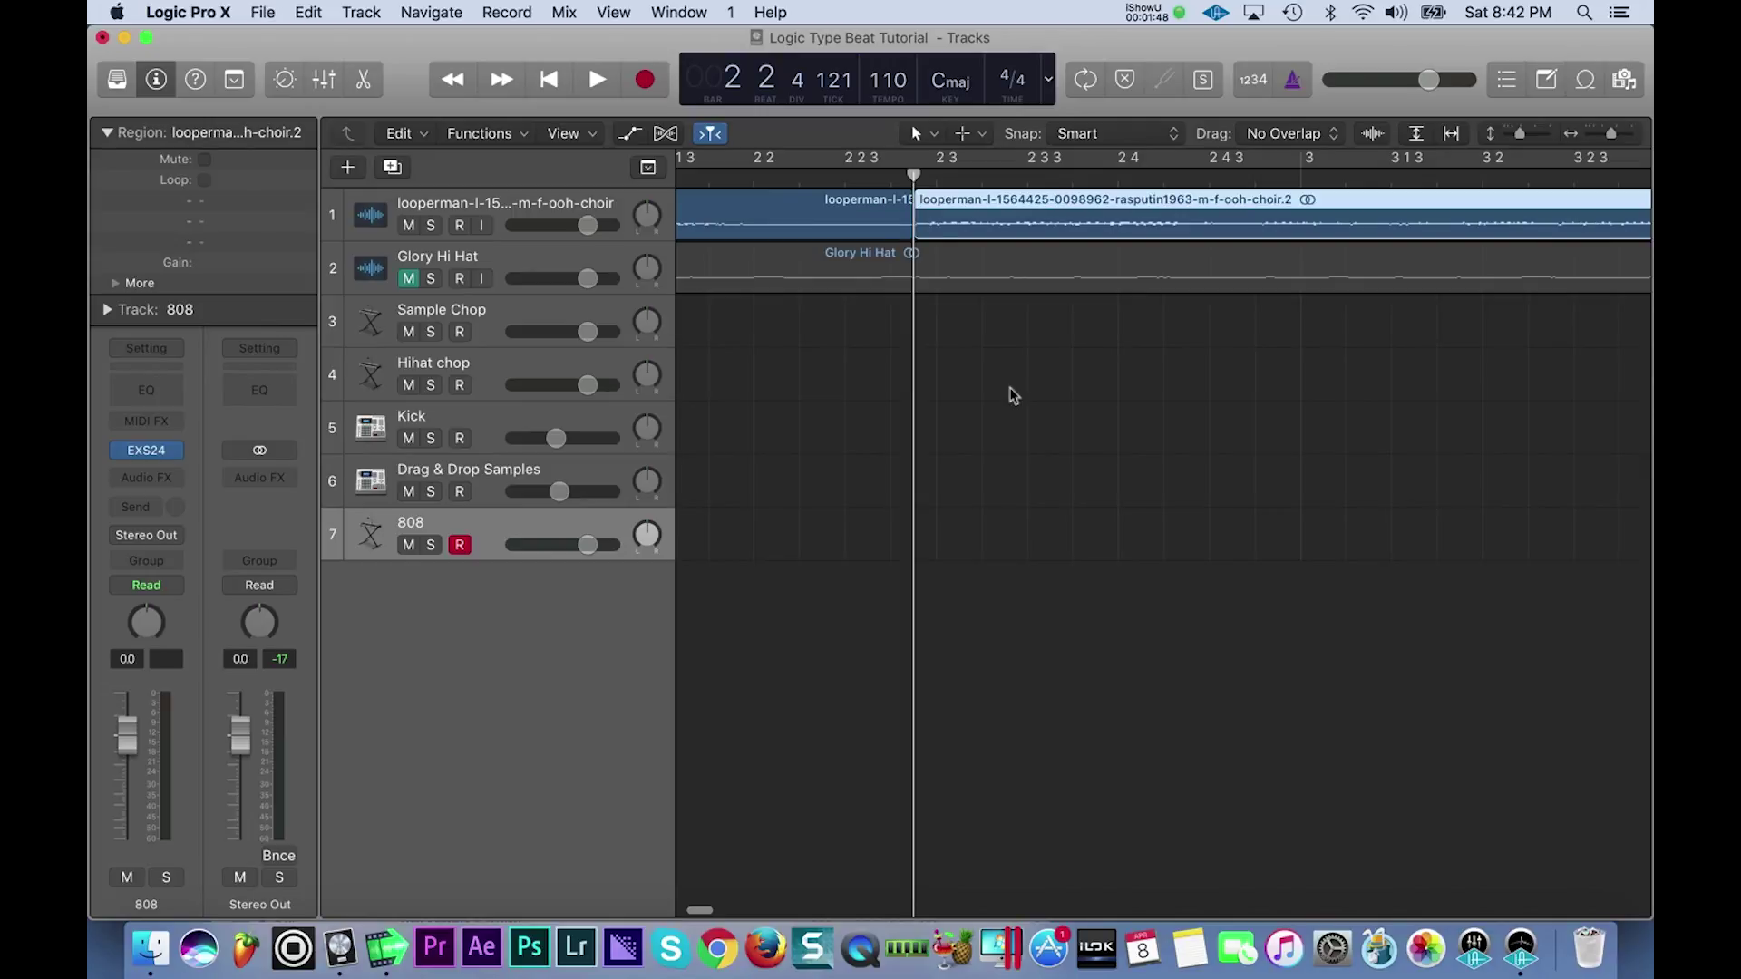
- Split the second choir slice at playhead position 3 4 3 121
{"action": "key", "text": "super+Left"}
{"action": "key", "text": "super+Left"}
{"action": "key", "text": "super+Left"}
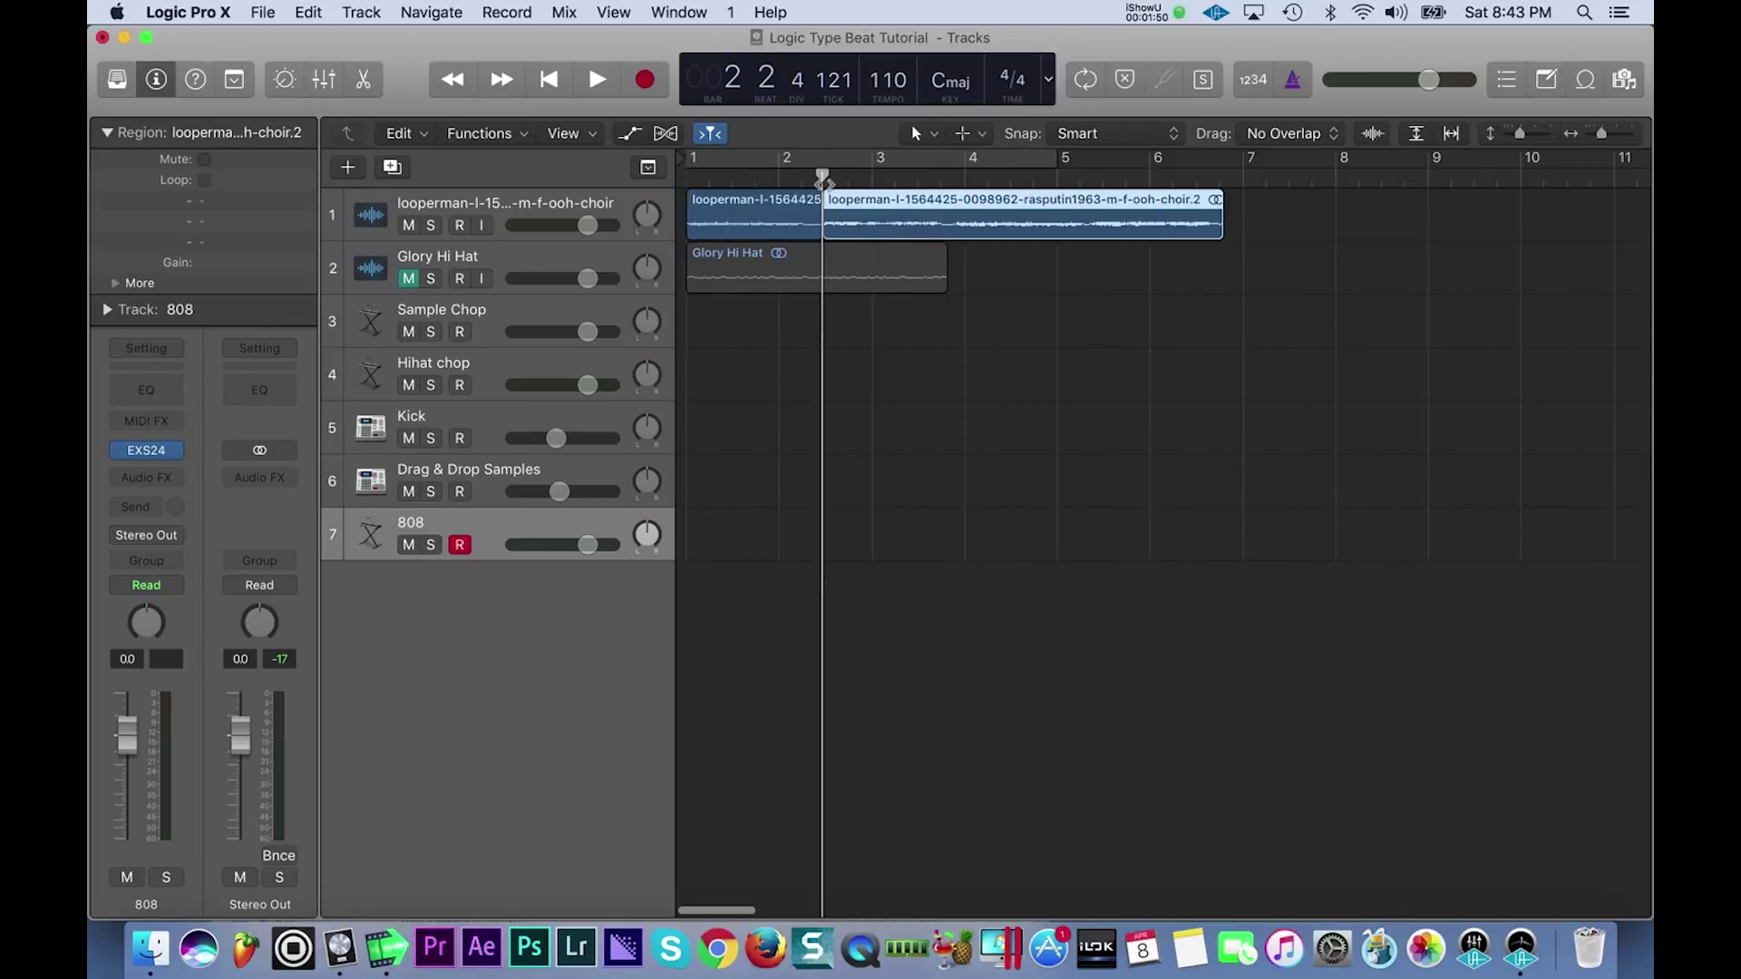
{"action": "key", "text": "super+Right"}
{"action": "key", "text": "super+Right"}
{"action": "key", "text": "super+Right"}
{"action": "key", "text": "super+Right"}
{"action": "key", "text": "super+Right"}
{"action": "key", "text": "super+Right"}
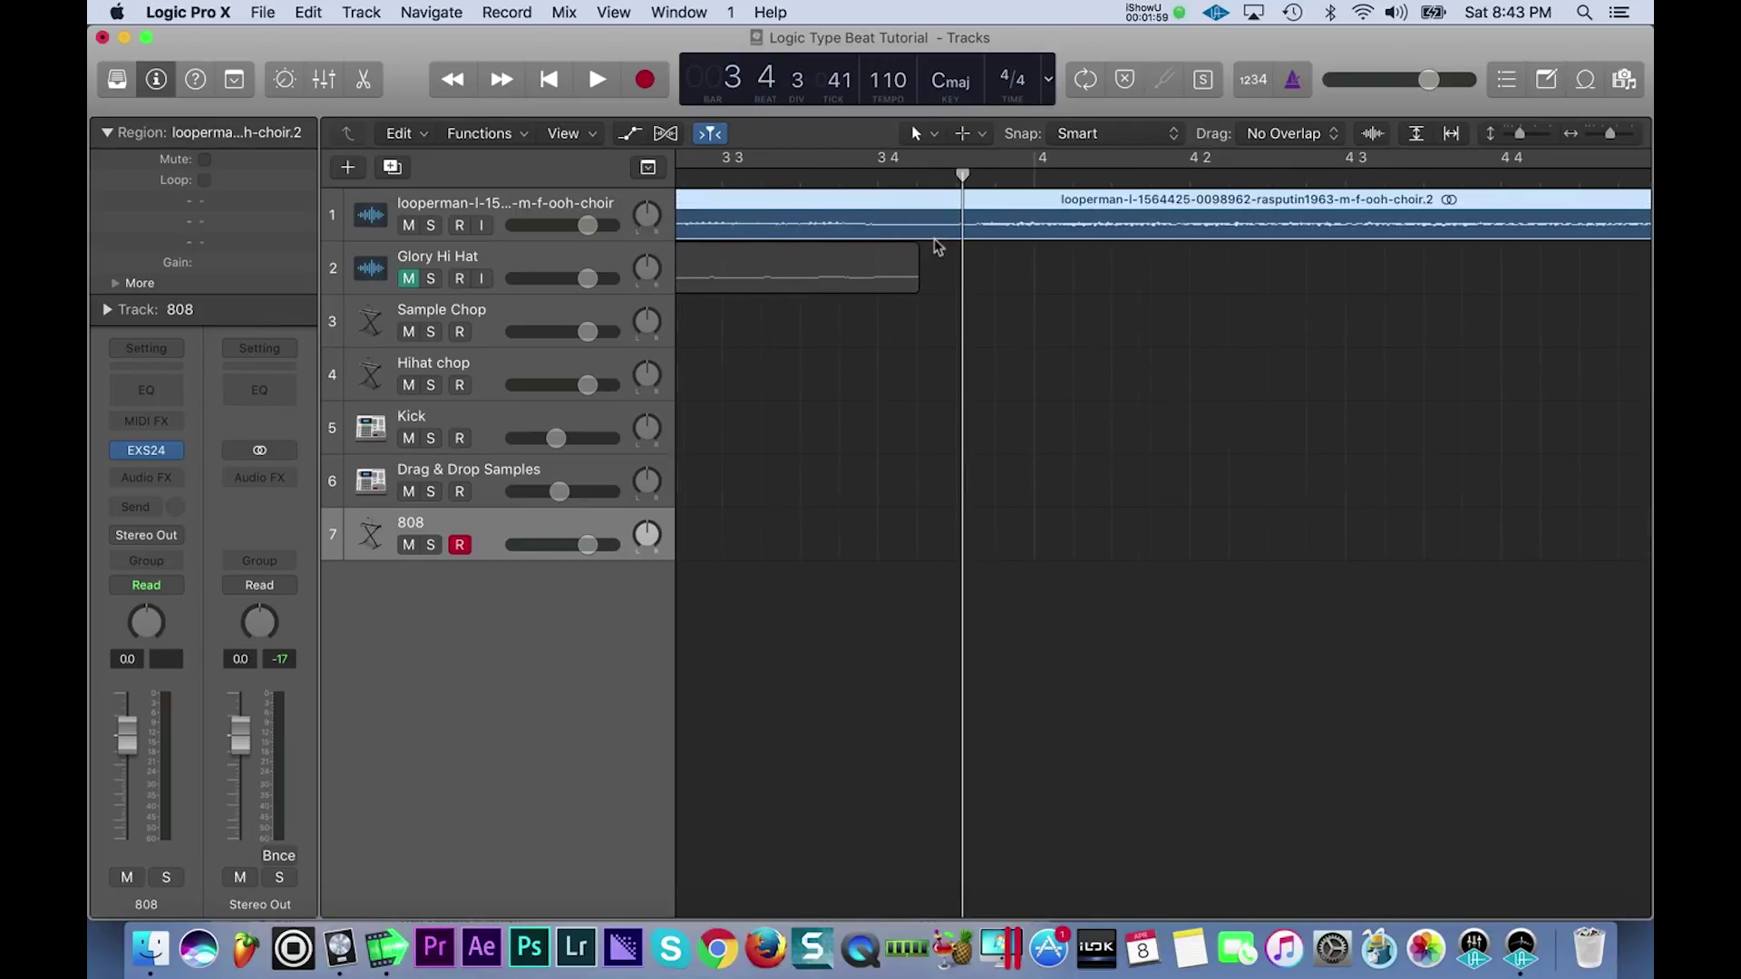
{"action": "left_click_drag", "start_coordinate": [963, 174], "coordinate": [975, 174]}
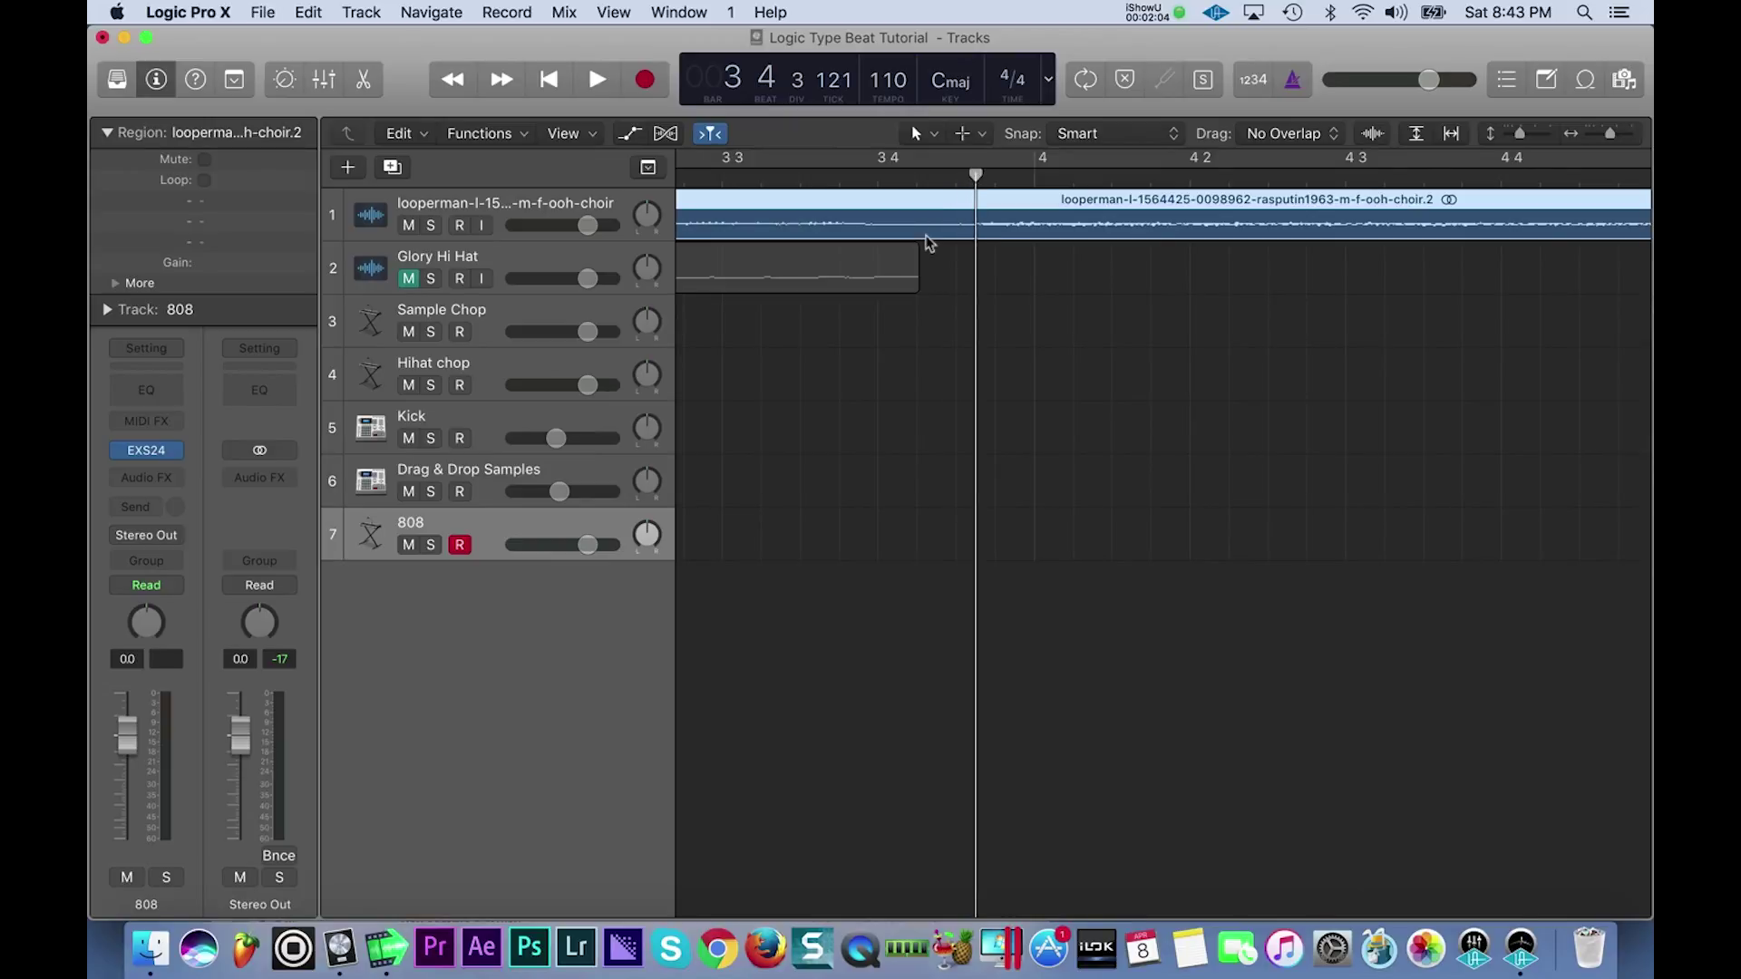
{"action": "key", "text": "super+Left"}
{"action": "key", "text": "super+Left"}
{"action": "key", "text": "super+Left"}
{"action": "key", "text": "super+Left"}
{"action": "key", "text": "super+Left"}
{"action": "key", "text": "super+Left"}
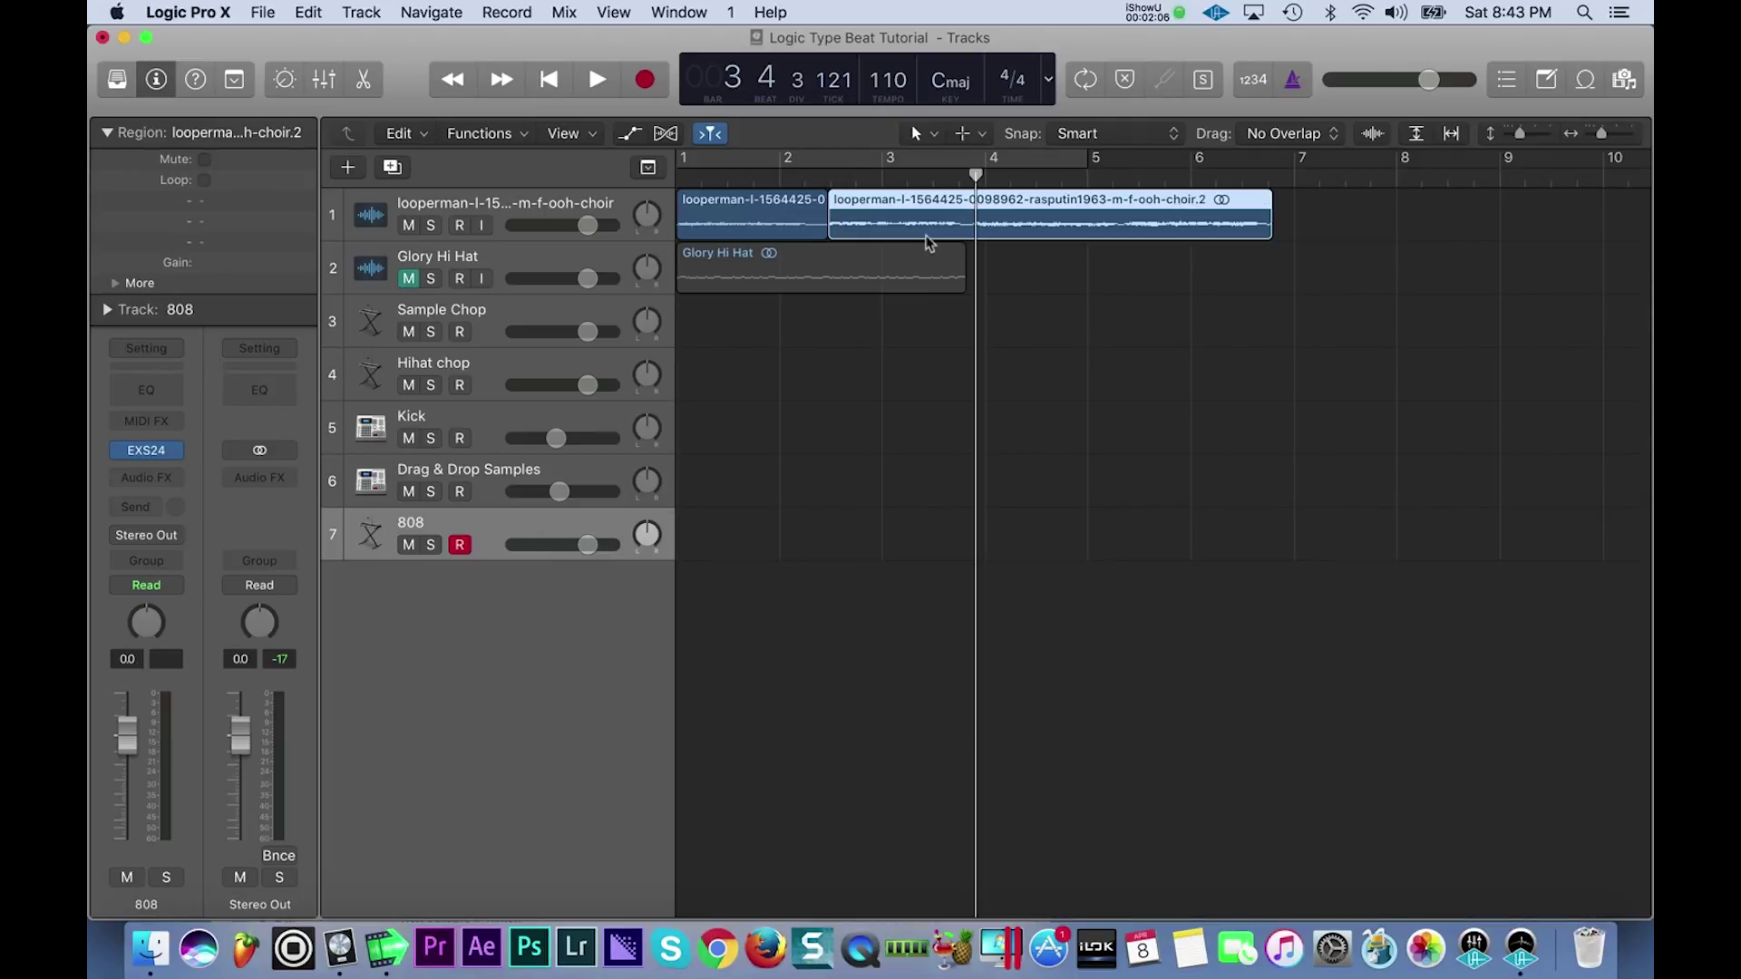
{"action": "key", "text": "super+t"}
- Try splitting the last choir slice at playhead position 5 2 3 1
{"action": "left_click", "coordinate": [1117, 179]}
{"action": "left_click_drag", "start_coordinate": [1121, 180], "coordinate": [1128, 178]}
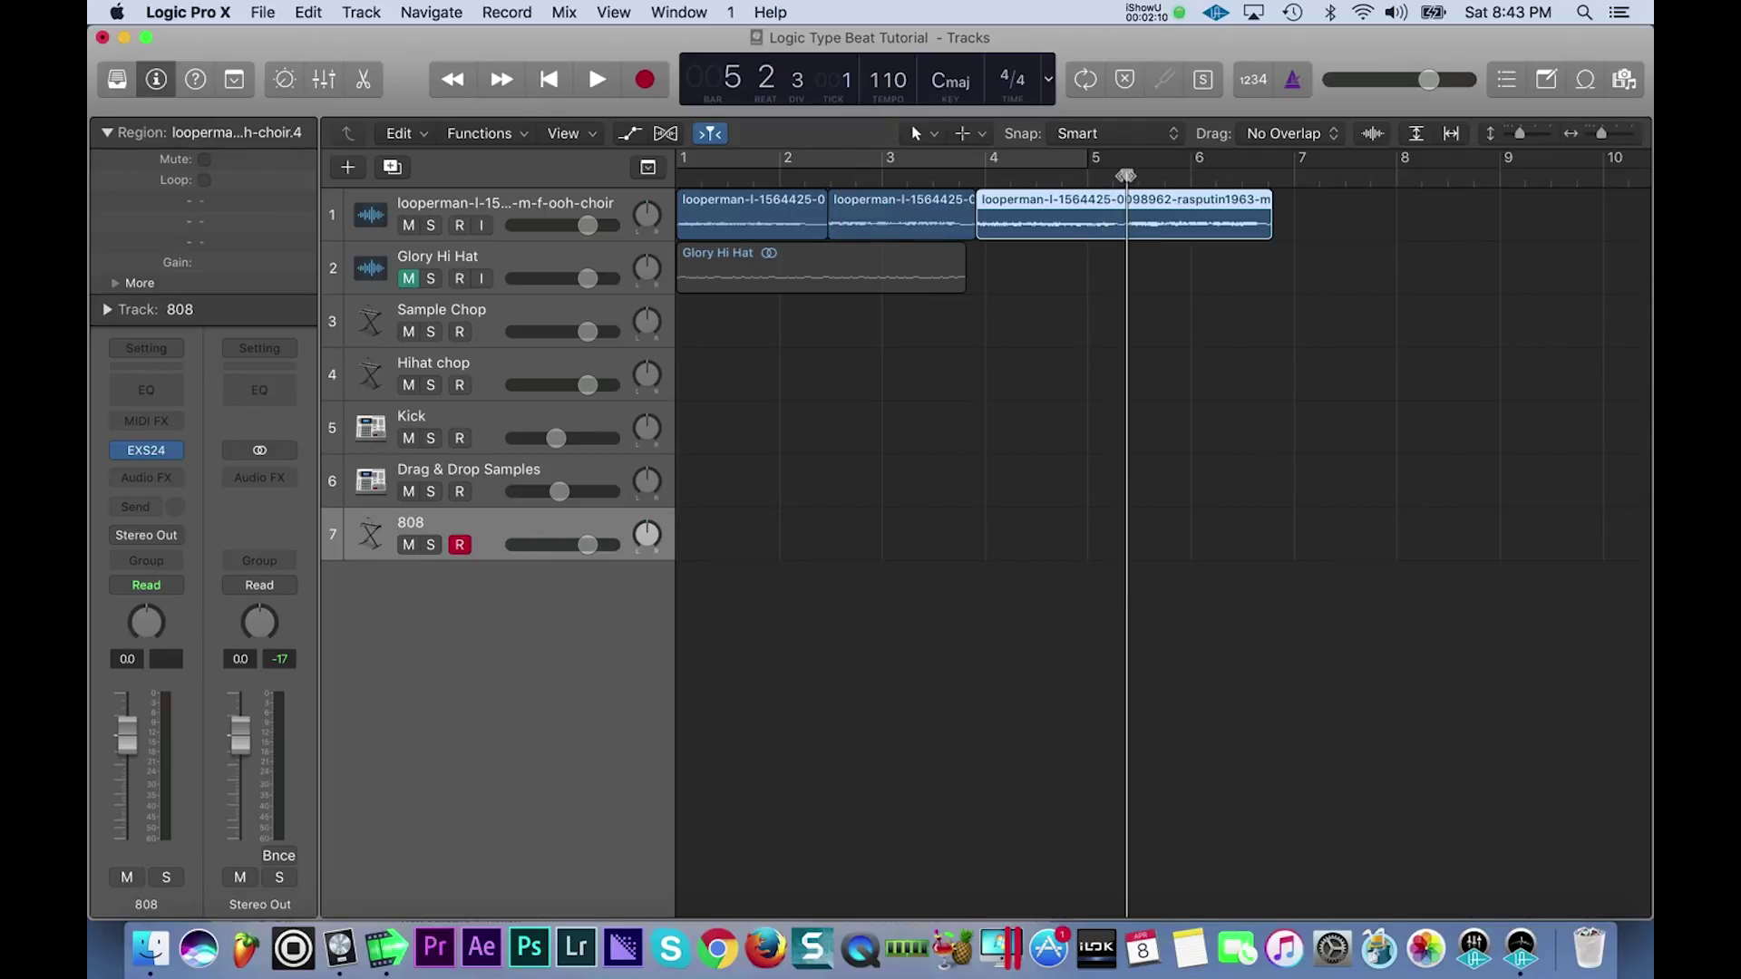
{"action": "key", "text": "super+Right"}
{"action": "key", "text": "super+Right"}
{"action": "key", "text": "super+Right"}
{"action": "key", "text": "super+Right"}
{"action": "key", "text": "super+Right"}
{"action": "key", "text": "super+Right"}
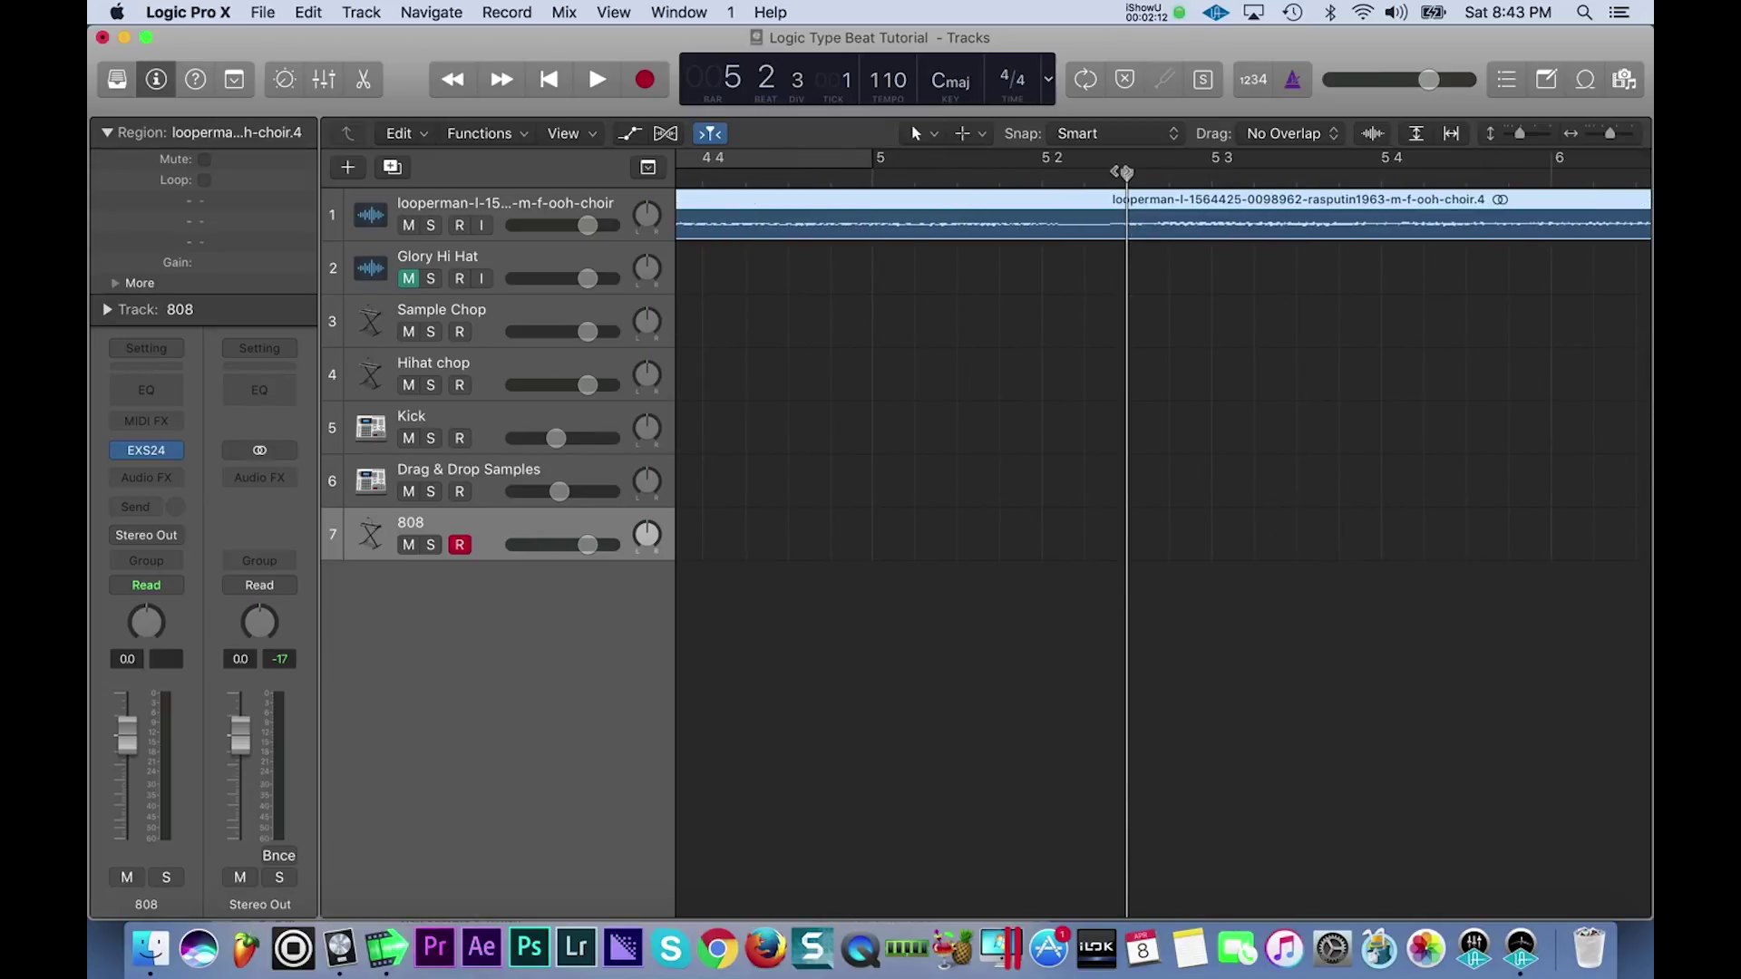
{"action": "left_click_drag", "start_coordinate": [1125, 173], "coordinate": [1106, 174]}
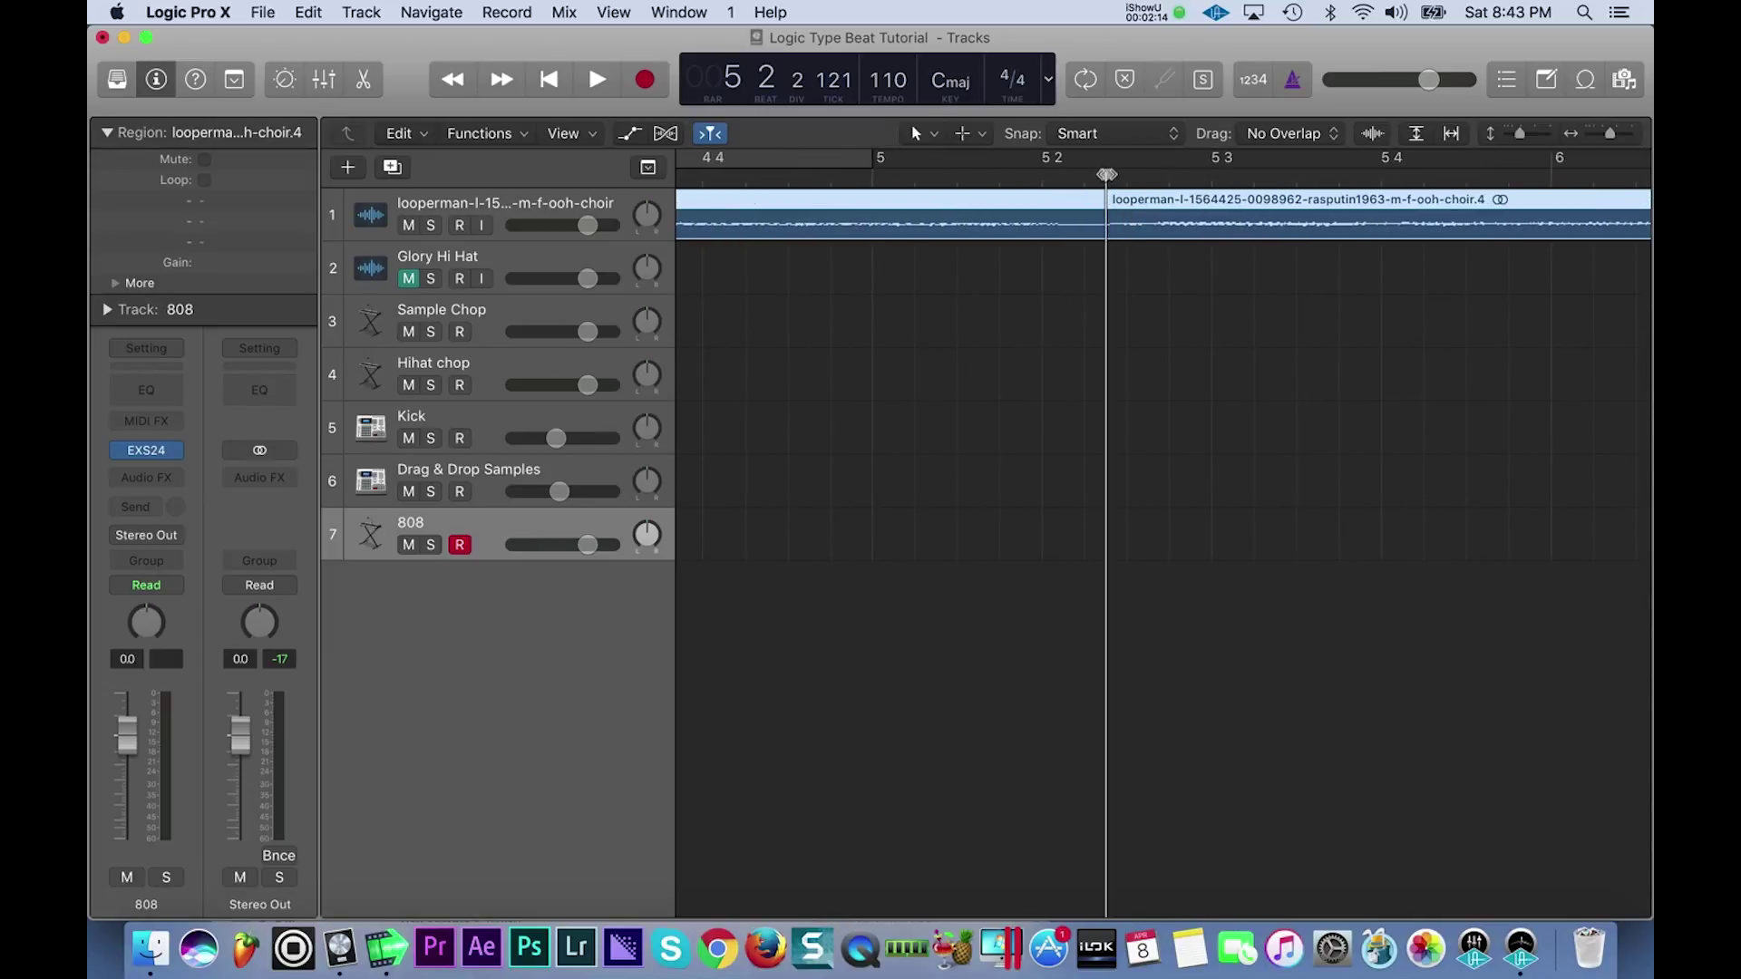
{"action": "left_click_drag", "start_coordinate": [1107, 174], "coordinate": [1125, 174]}
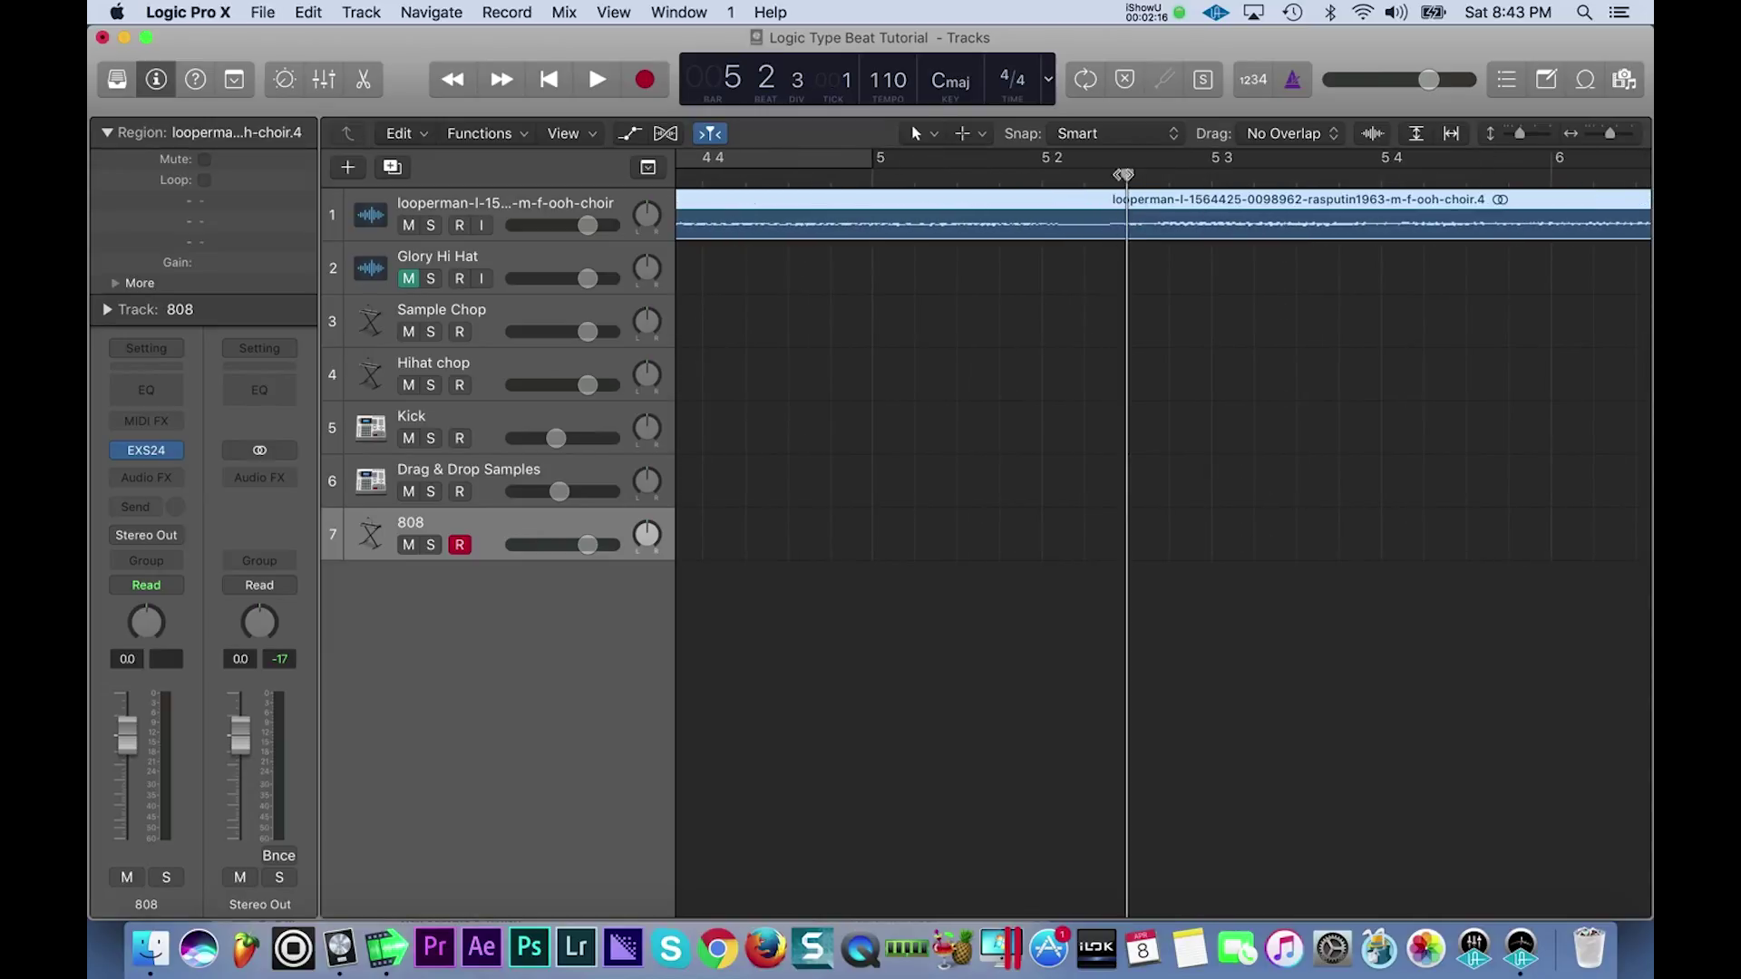
{"action": "key", "text": "super+t"}
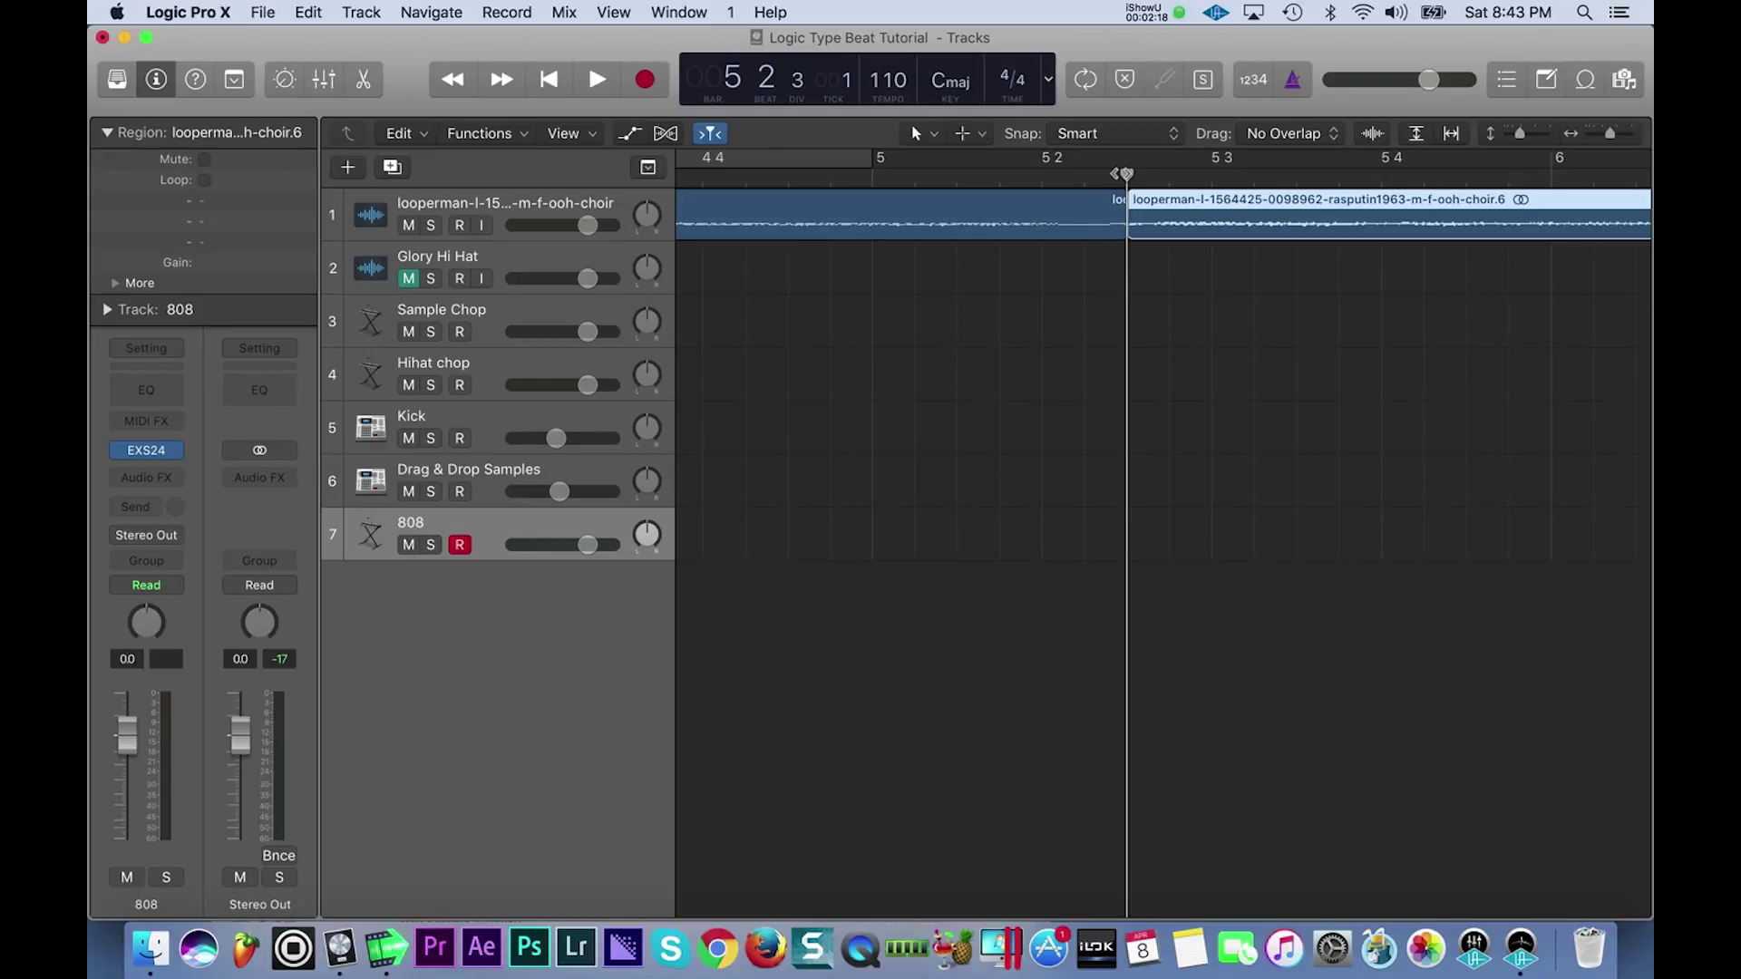
- Check the cut in the last choir slice up close and undo that split
{"action": "key", "text": "super+Left"}
{"action": "key", "text": "super+Left"}
{"action": "key", "text": "super+Left"}
{"action": "key", "text": "super+Left"}
{"action": "key", "text": "super+Left"}
{"action": "key", "text": "super+Left"}
{"action": "key", "text": "super+Right"}
{"action": "key", "text": "super+Right"}
{"action": "key", "text": "super+Right"}
{"action": "key", "text": "super+Right"}
{"action": "key", "text": "super+Right"}
{"action": "key", "text": "super+Right"}
{"action": "key", "text": "super+Right"}
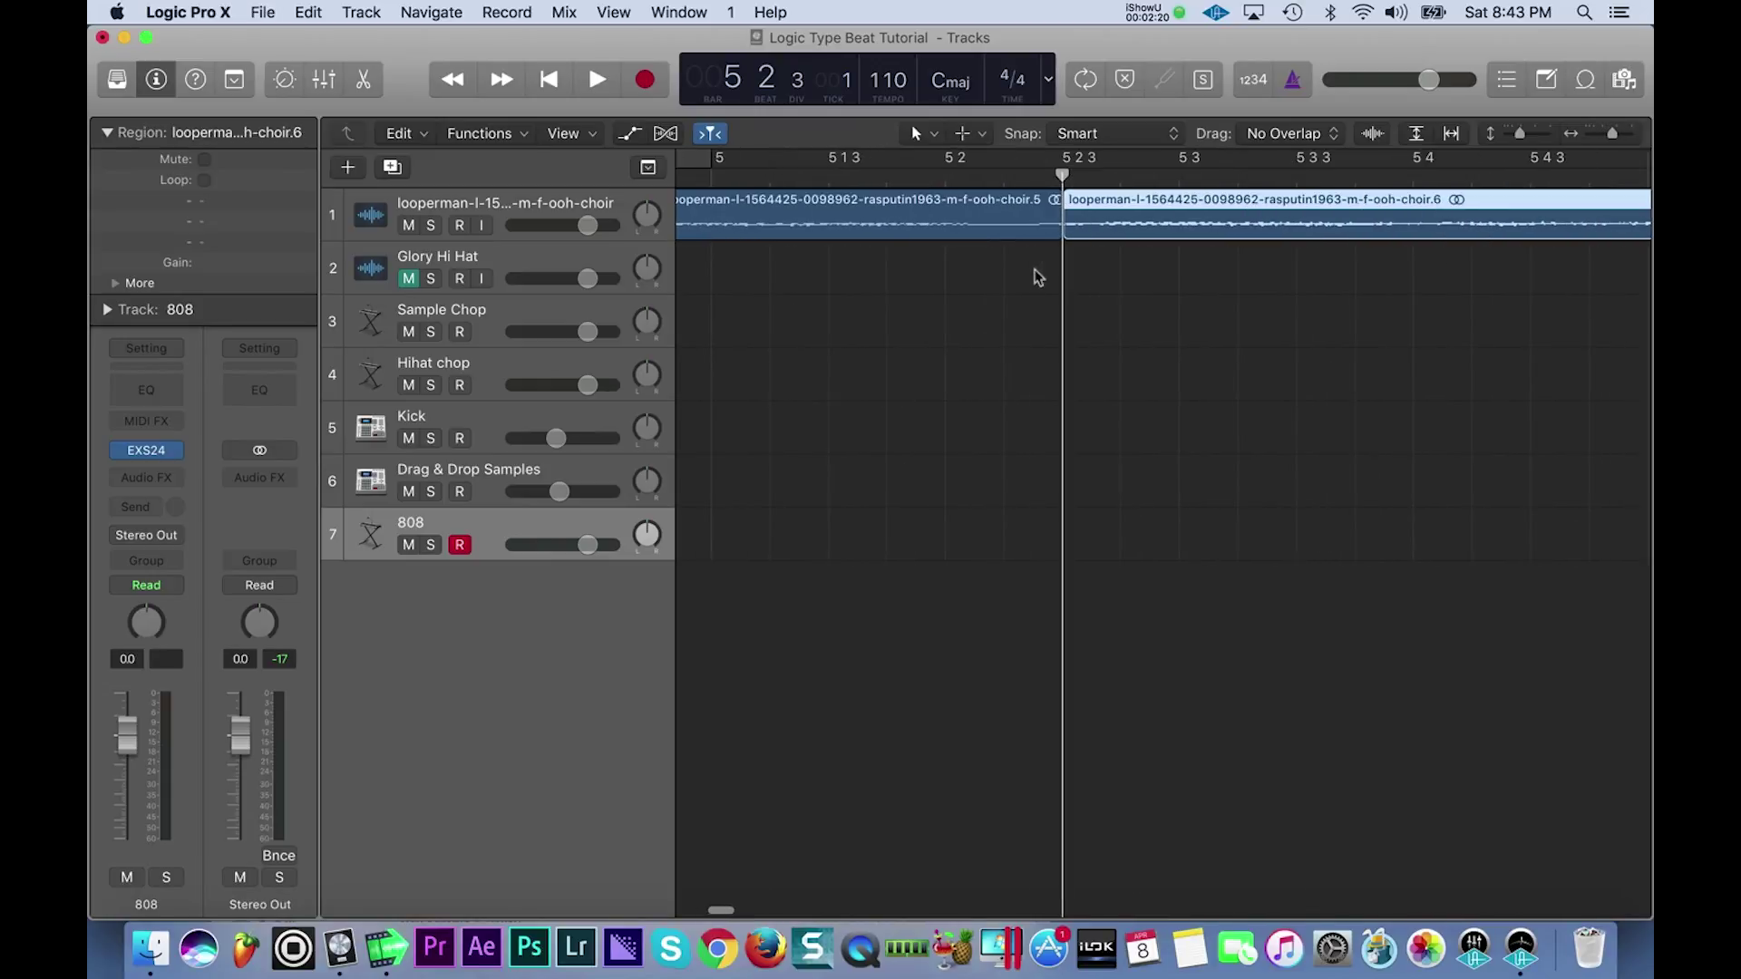
{"action": "key", "text": "super+z"}
- Split the last choir slice at position 5 2 3 161 and return the playhead to the start
{"action": "left_click_drag", "start_coordinate": [1063, 175], "coordinate": [1100, 179]}
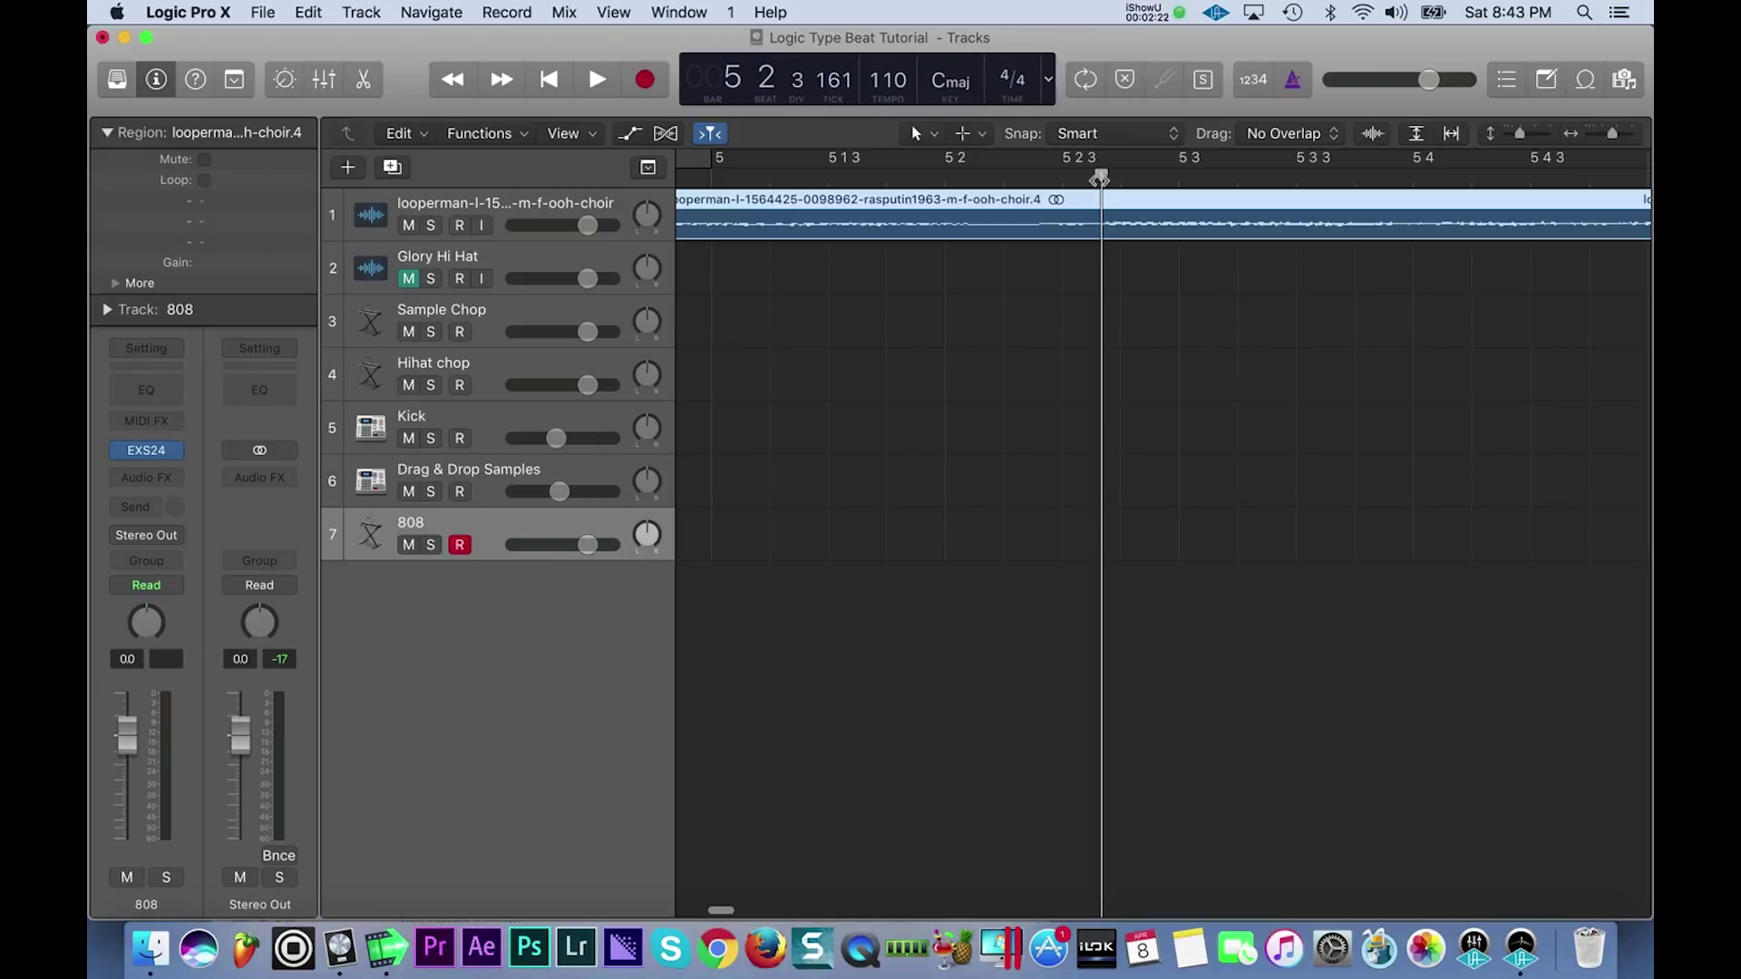
{"action": "key", "text": "super+t"}
{"action": "key", "text": "super+Left"}
{"action": "key", "text": "super+Left"}
{"action": "key", "text": "super+Left"}
{"action": "key", "text": "super+Left"}
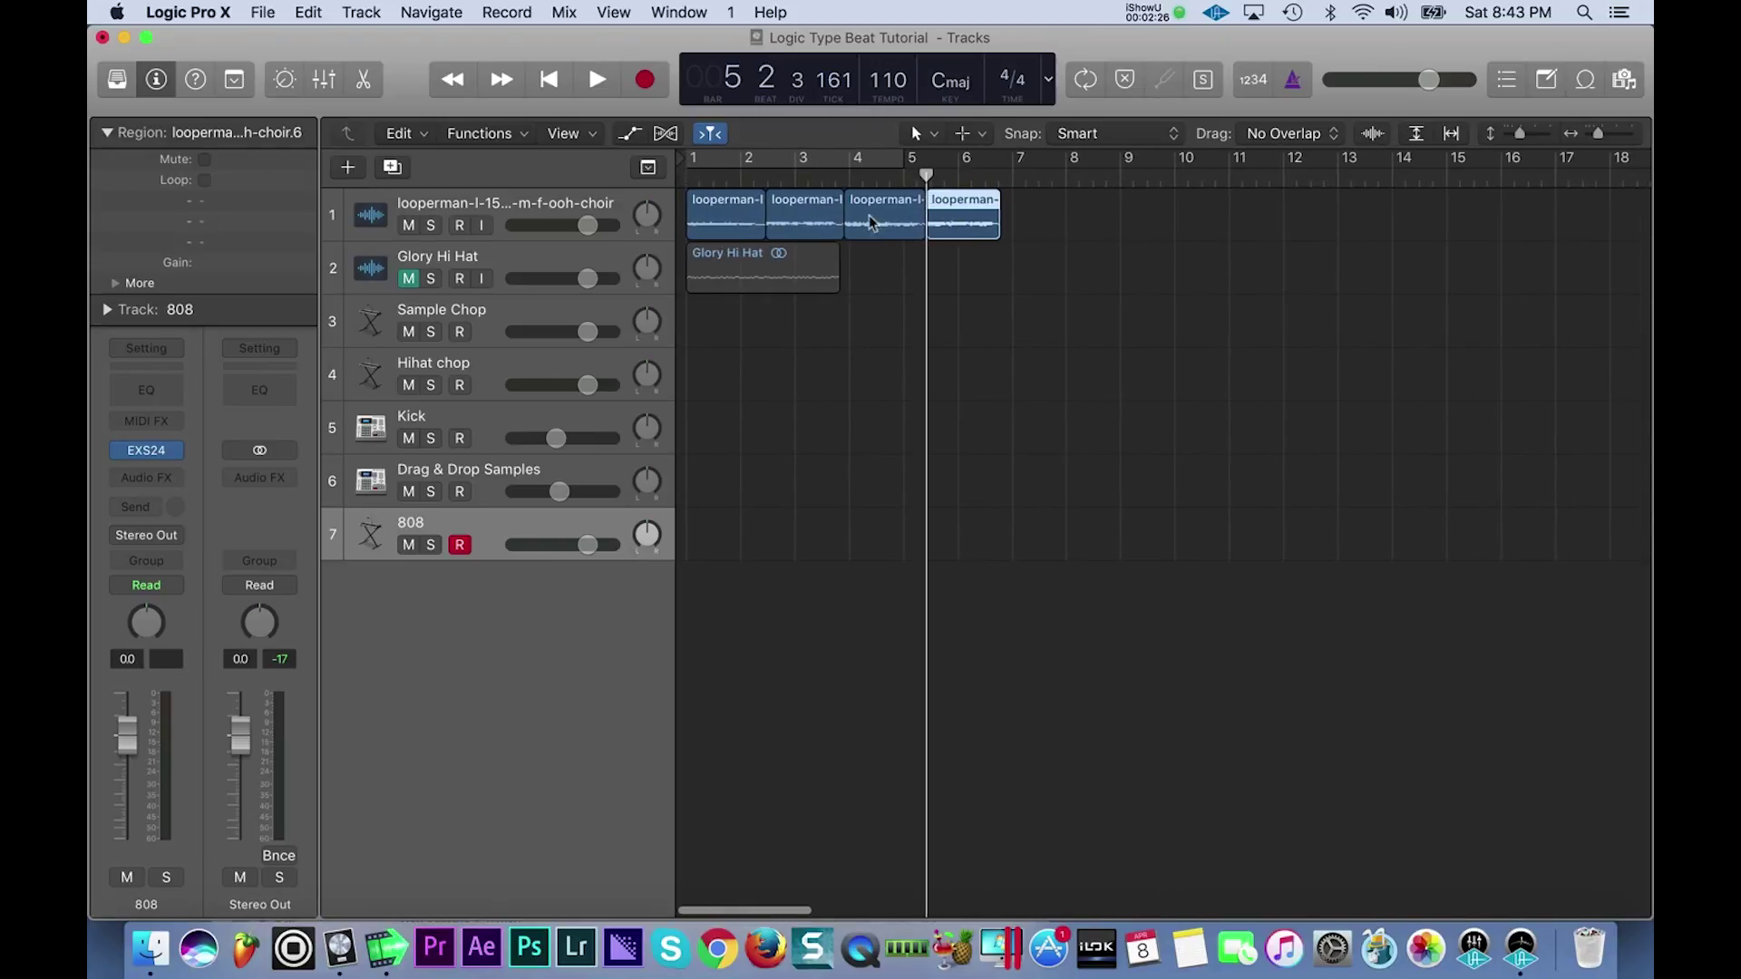
{"action": "key", "text": "Return"}
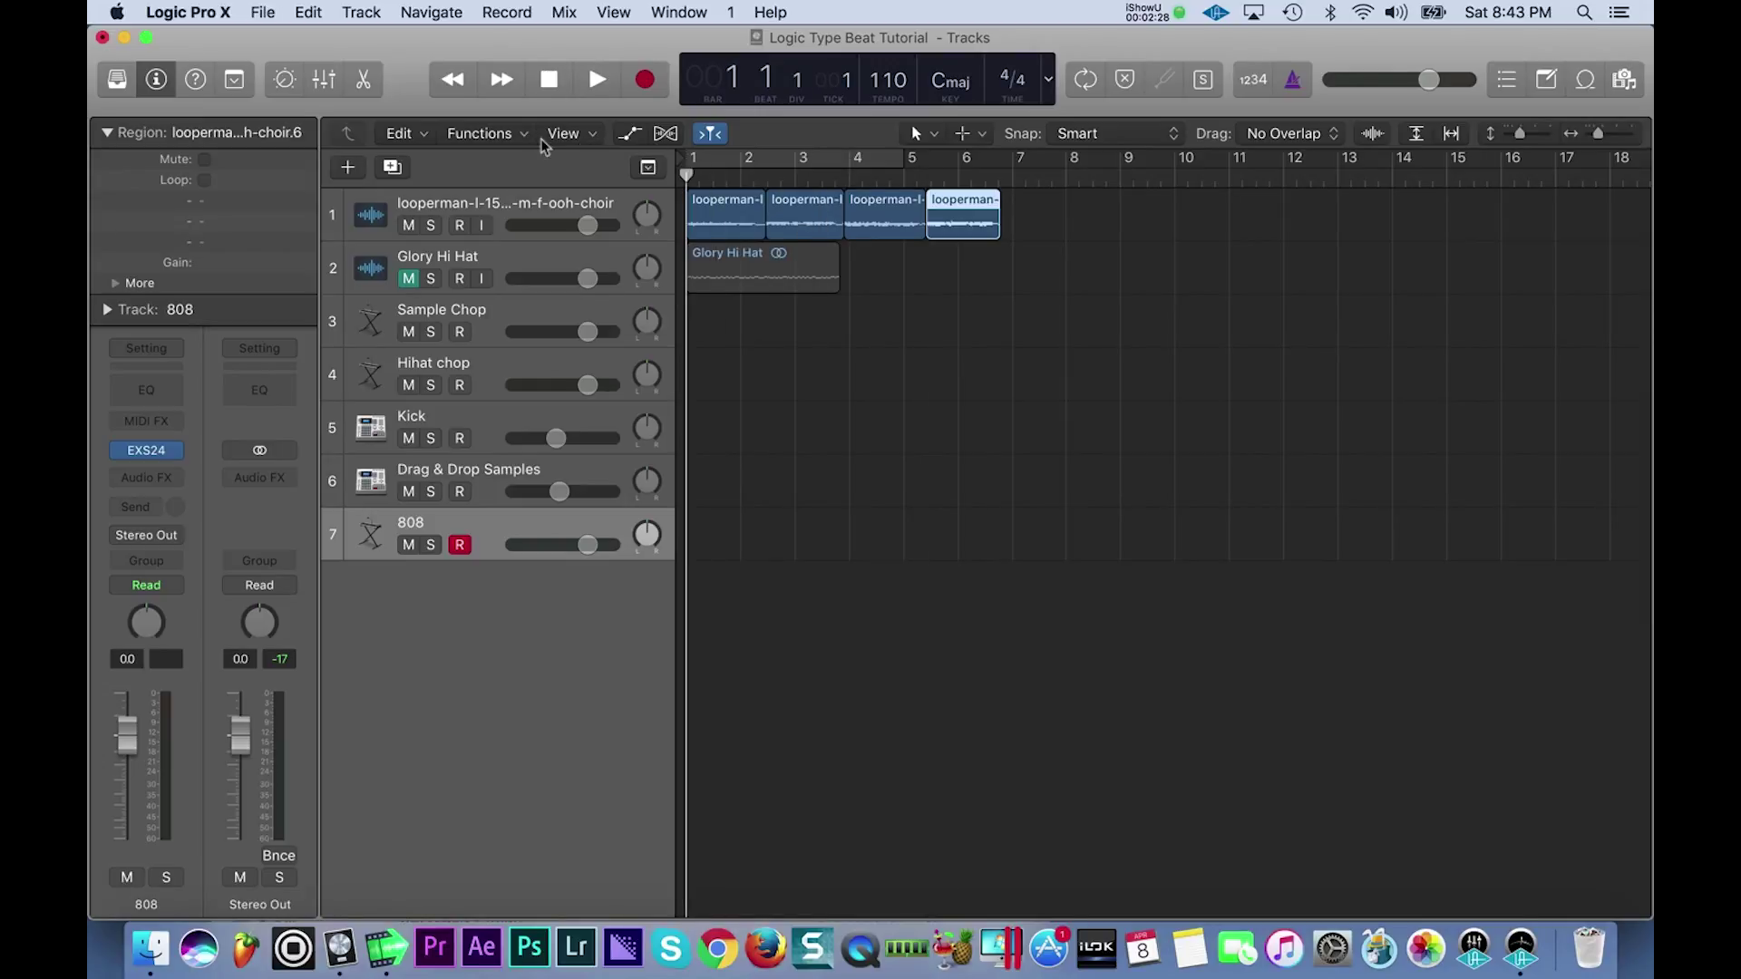
- Open the EXS24 instrument editor for the Sample Chop track and close the EXS24 plug-in window
{"action": "left_click", "coordinate": [522, 324]}
{"action": "left_click", "coordinate": [145, 448]}
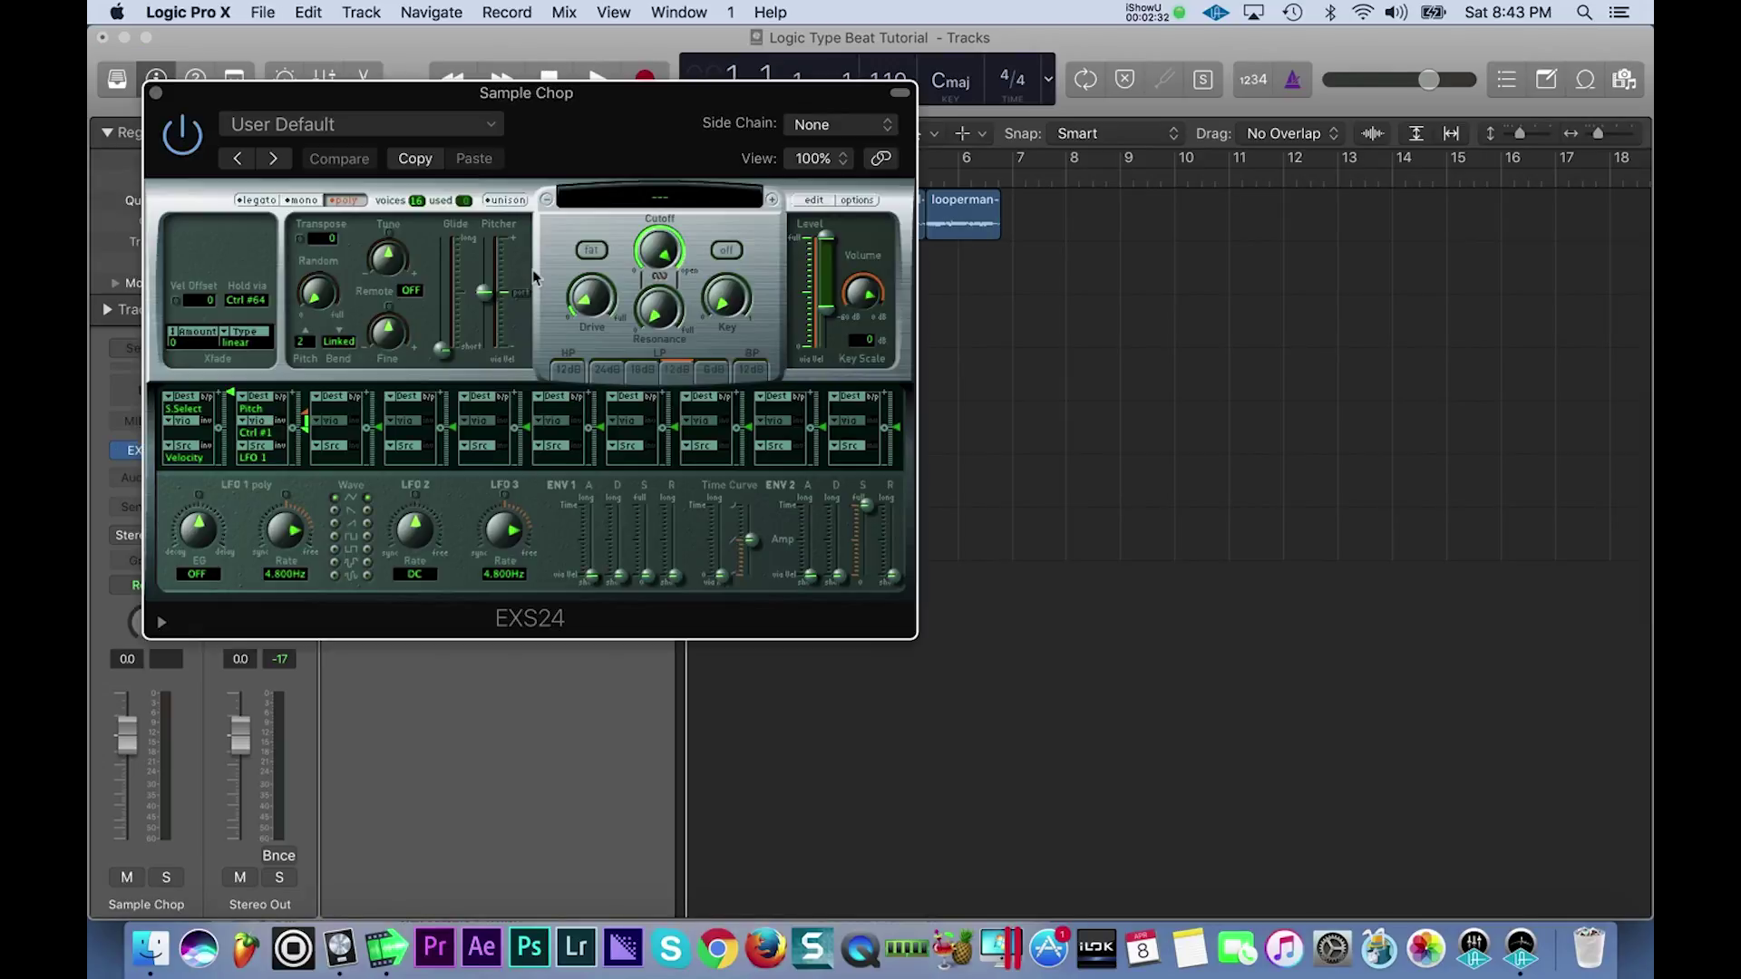
{"action": "left_click_drag", "start_coordinate": [678, 127], "coordinate": [689, 385]}
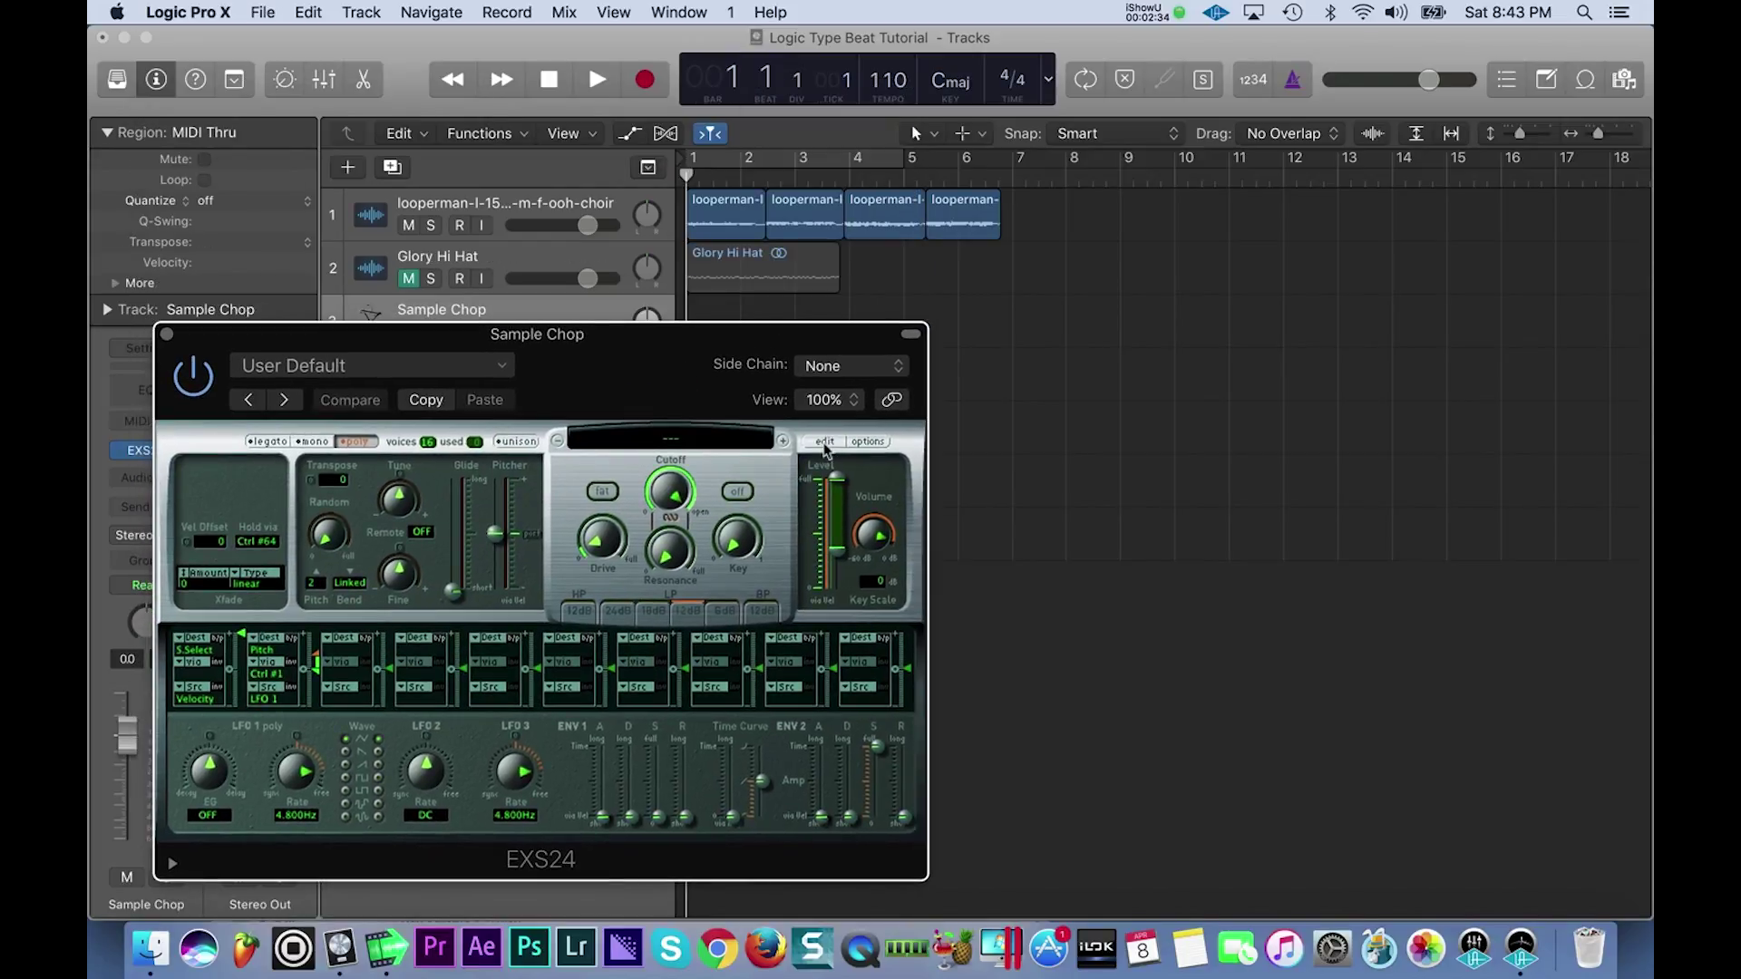
{"action": "left_click", "coordinate": [825, 442]}
{"action": "left_click_drag", "start_coordinate": [927, 219], "coordinate": [944, 471]}
{"action": "mouse_move", "coordinate": [835, 469]}
{"action": "left_mouse_down"}
{"action": "mouse_move", "coordinate": [835, 428]}
{"action": "mouse_move", "coordinate": [838, 472]}
{"action": "left_mouse_up"}
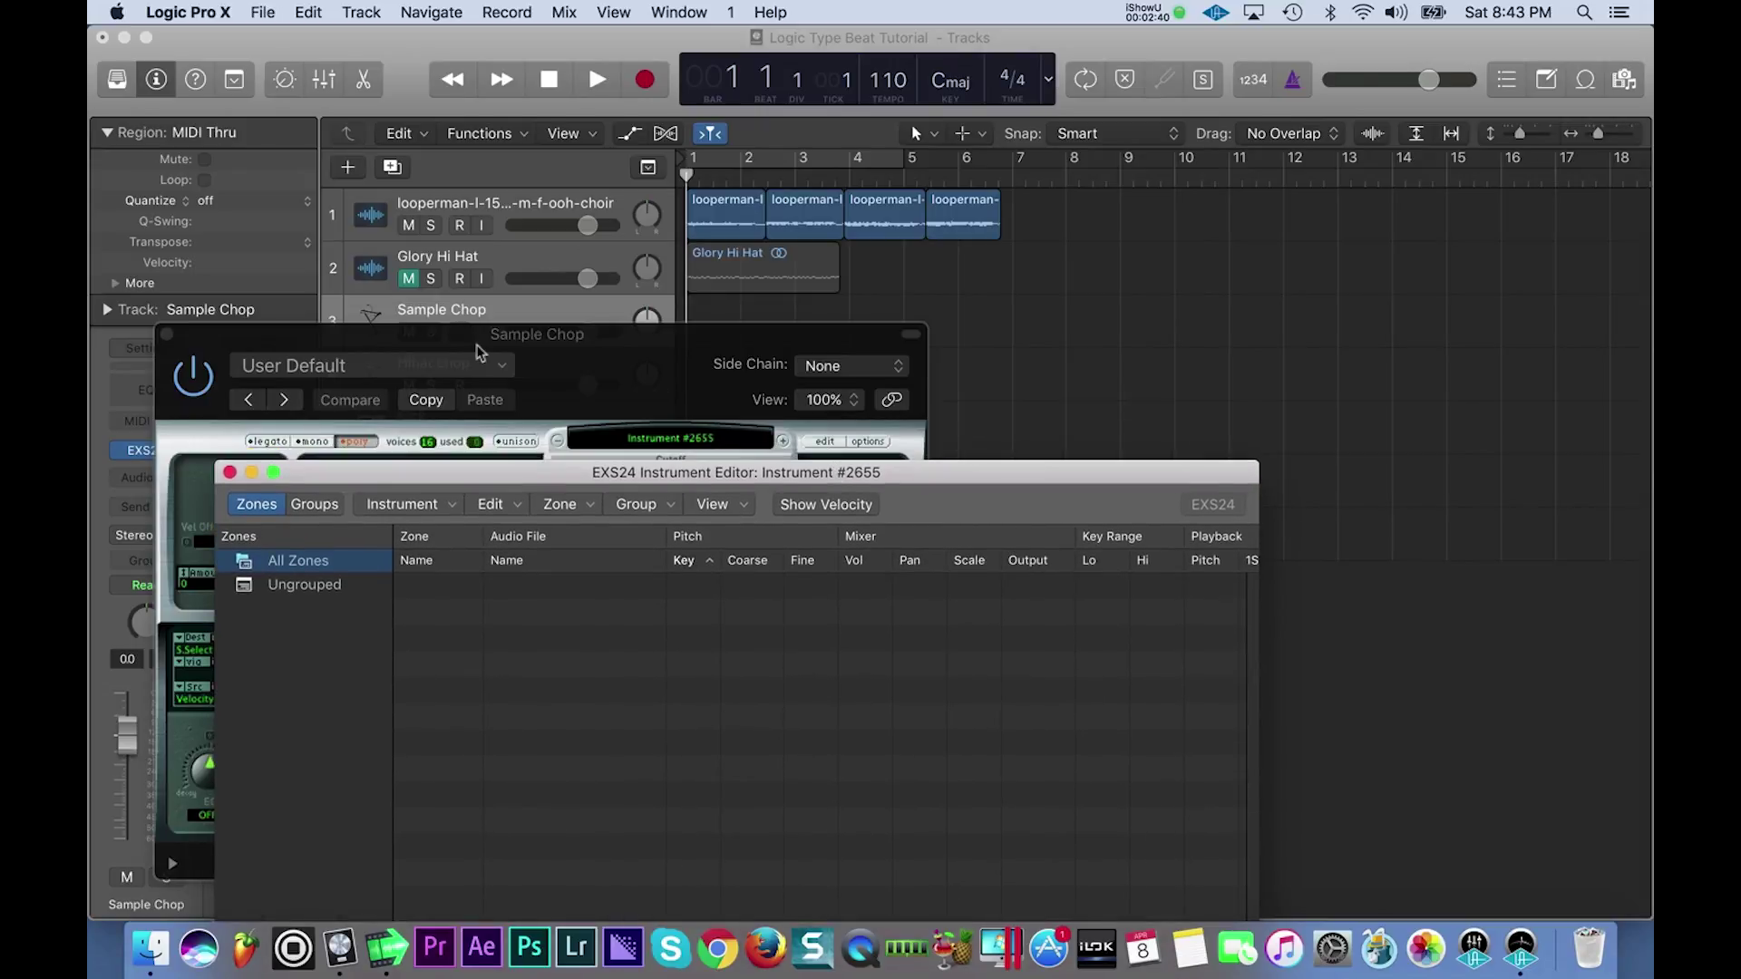
{"action": "left_click", "coordinate": [166, 335]}
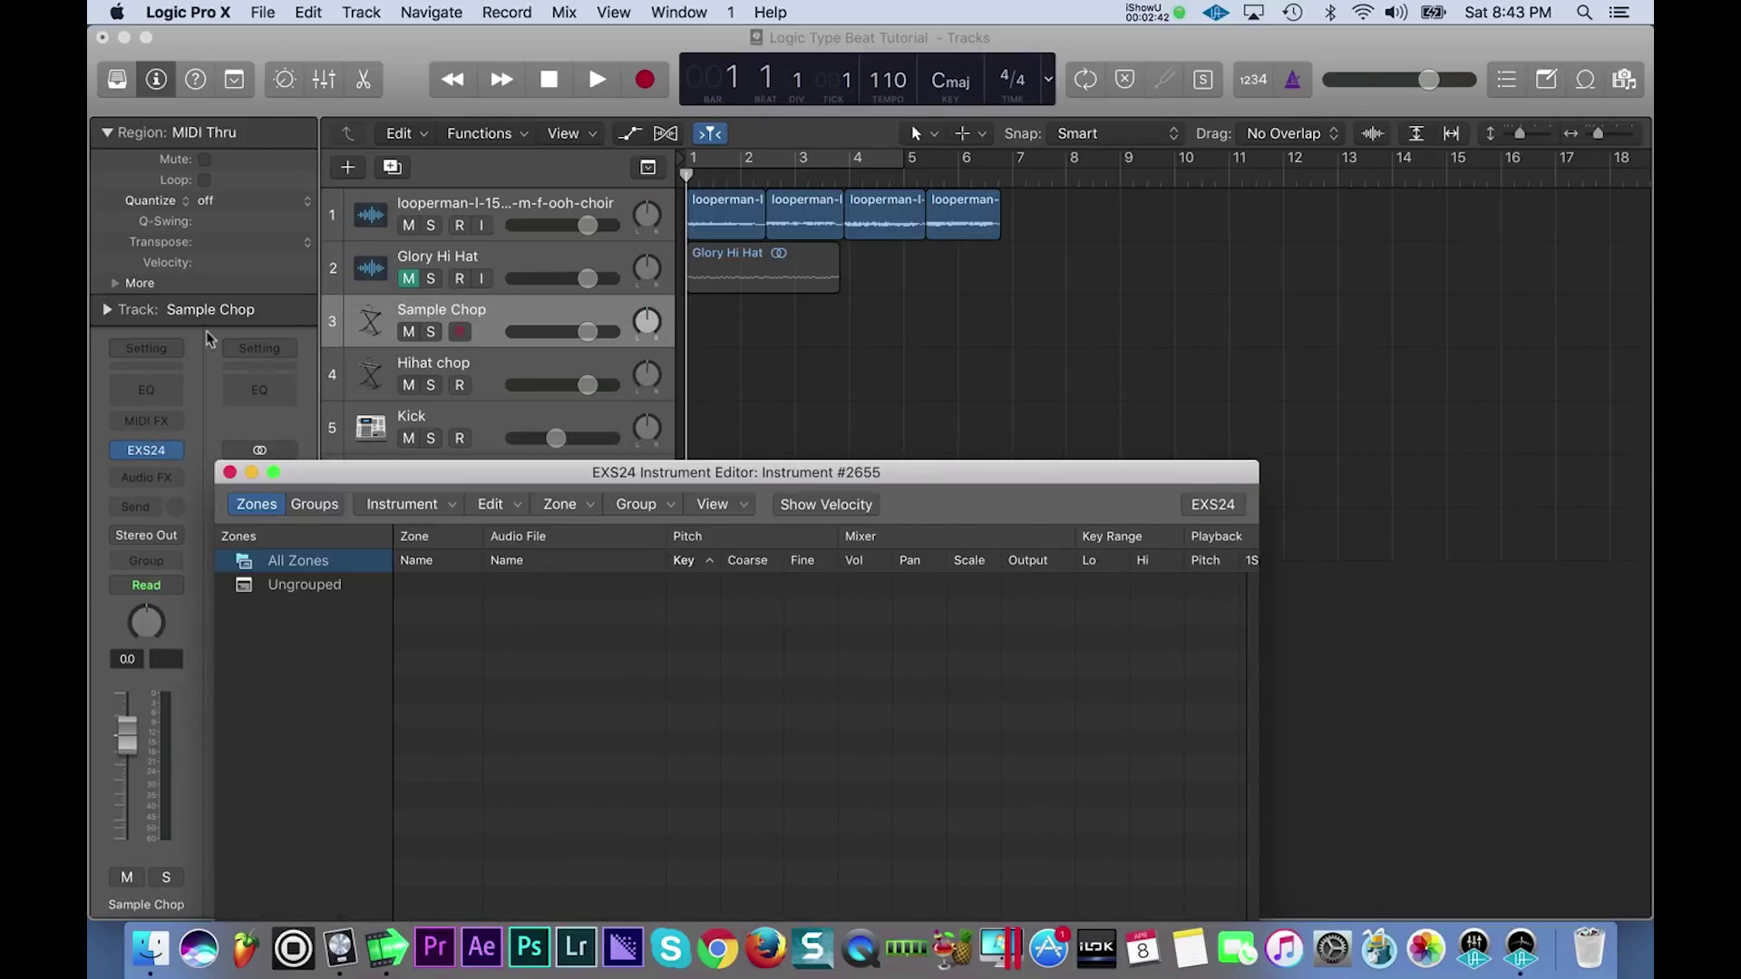
- Add all four choir slices to the EXS24 instrument as contiguous zones, one note wide and starting at C1, and review the zone settings
{"action": "left_click_drag", "start_coordinate": [1042, 227], "coordinate": [715, 215]}
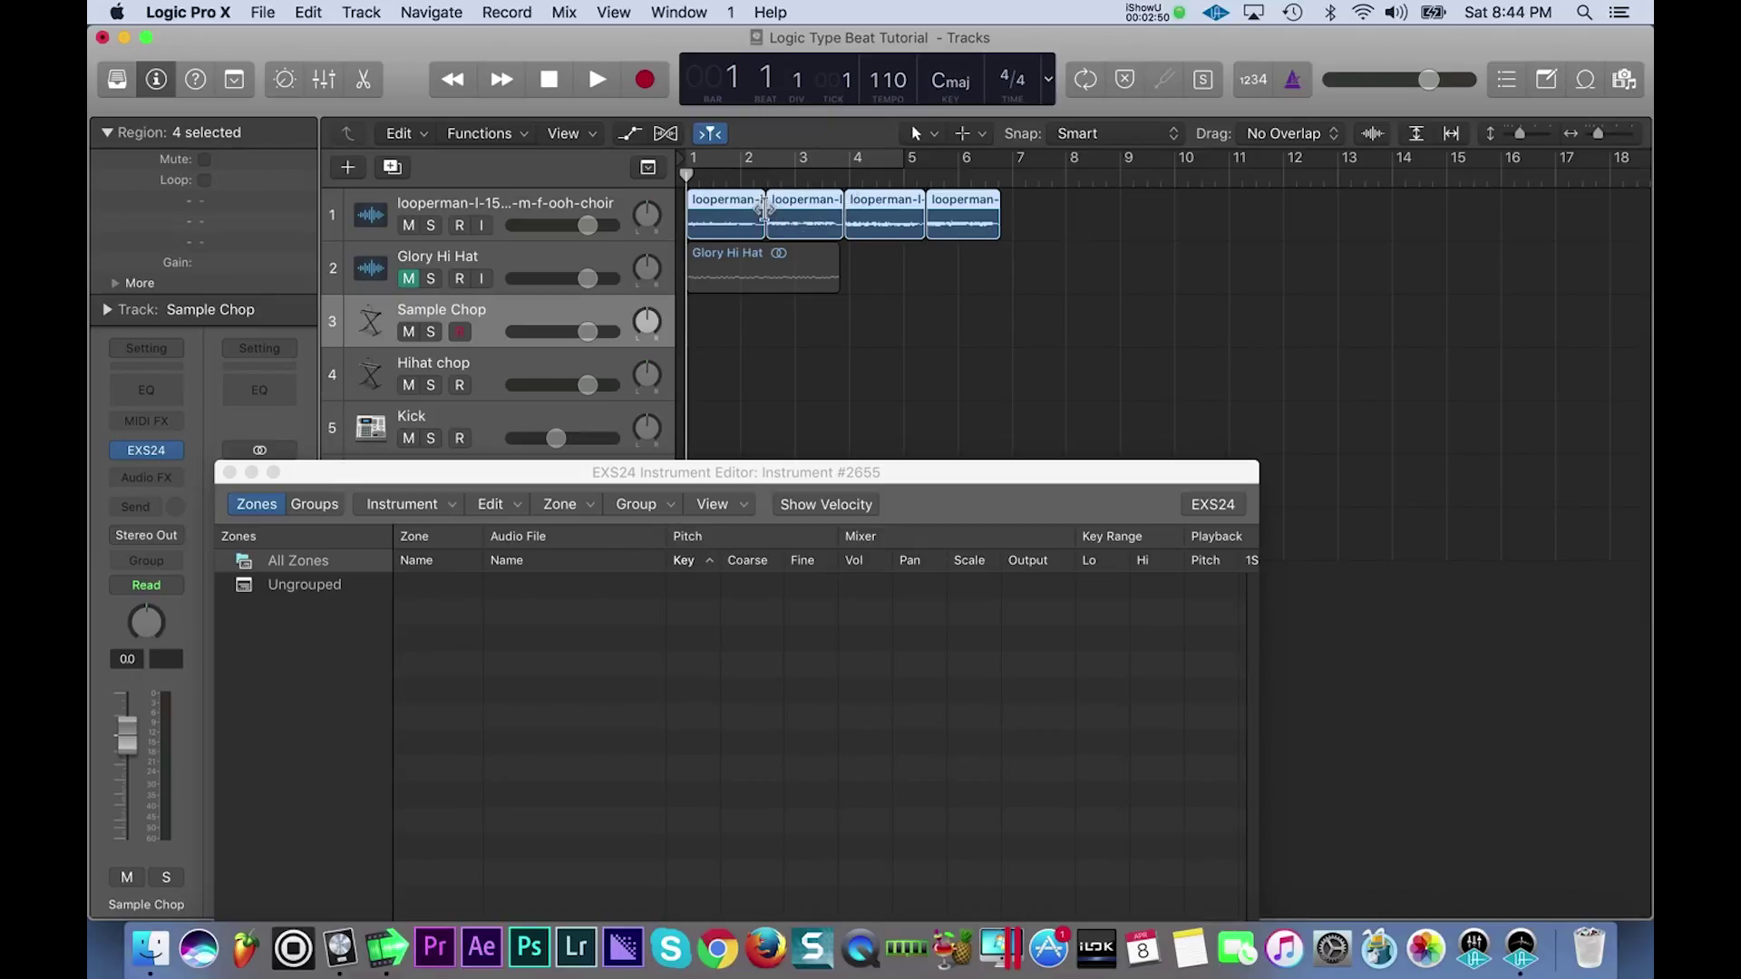
{"action": "left_click_drag", "start_coordinate": [741, 220], "coordinate": [756, 585]}
{"action": "left_click", "coordinate": [894, 699]}
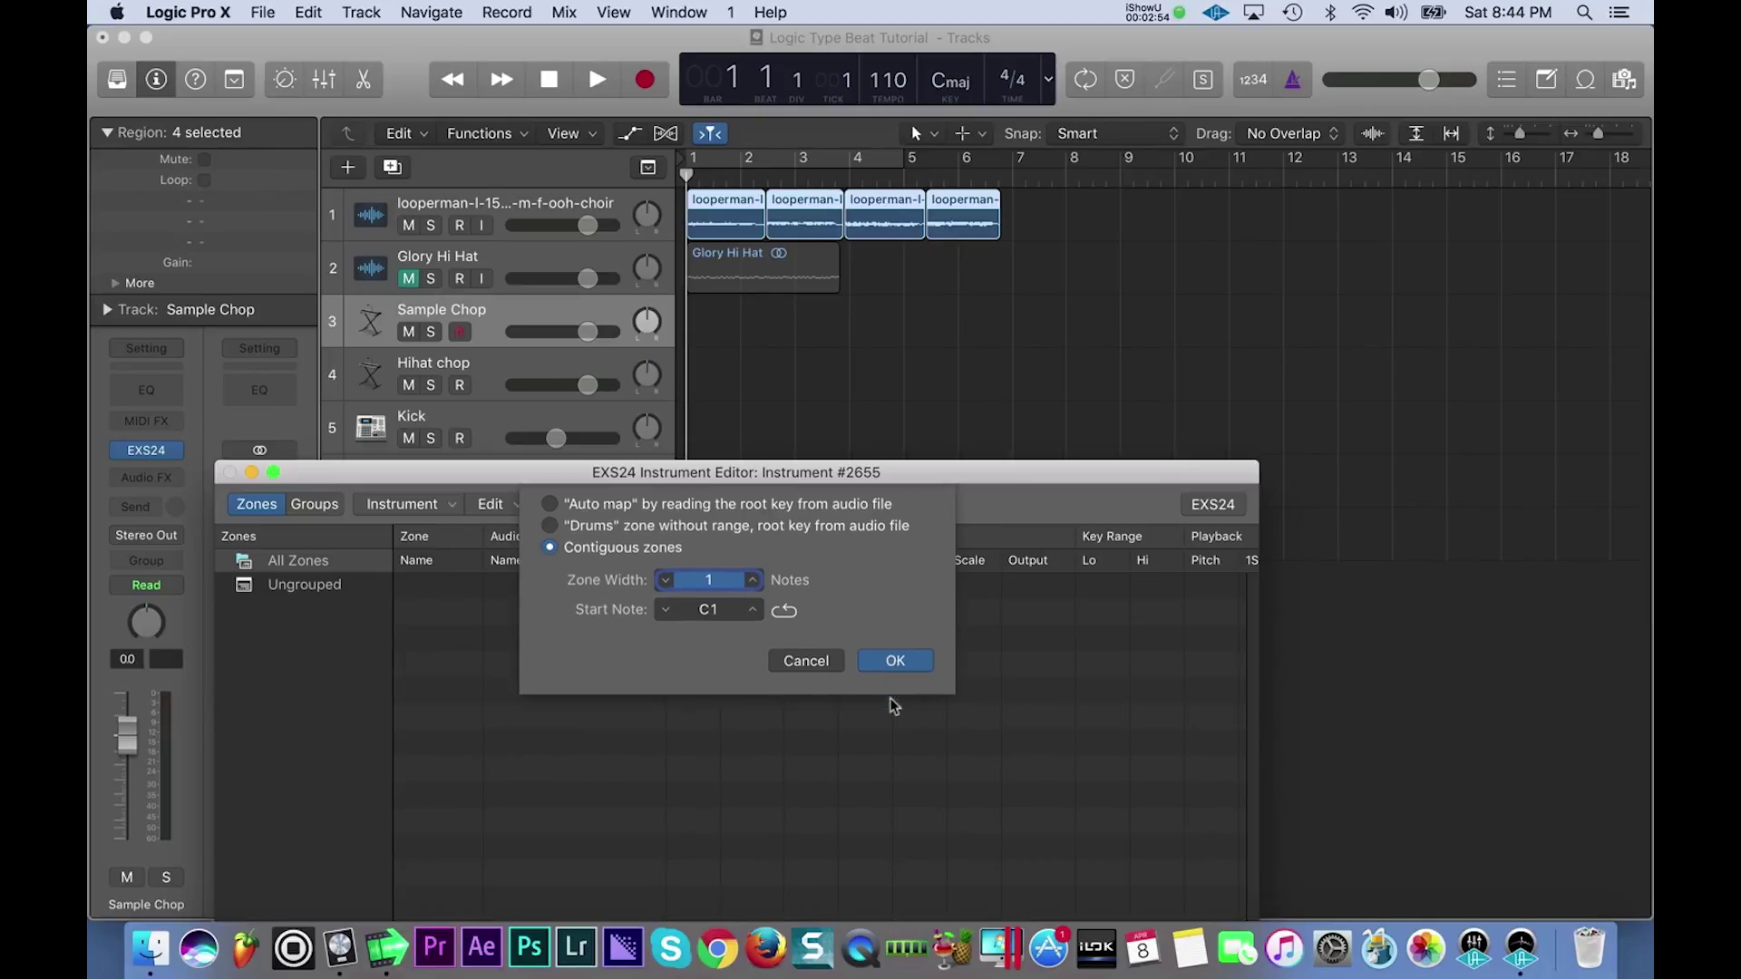
{"action": "left_click_drag", "start_coordinate": [677, 471], "coordinate": [914, 284]}
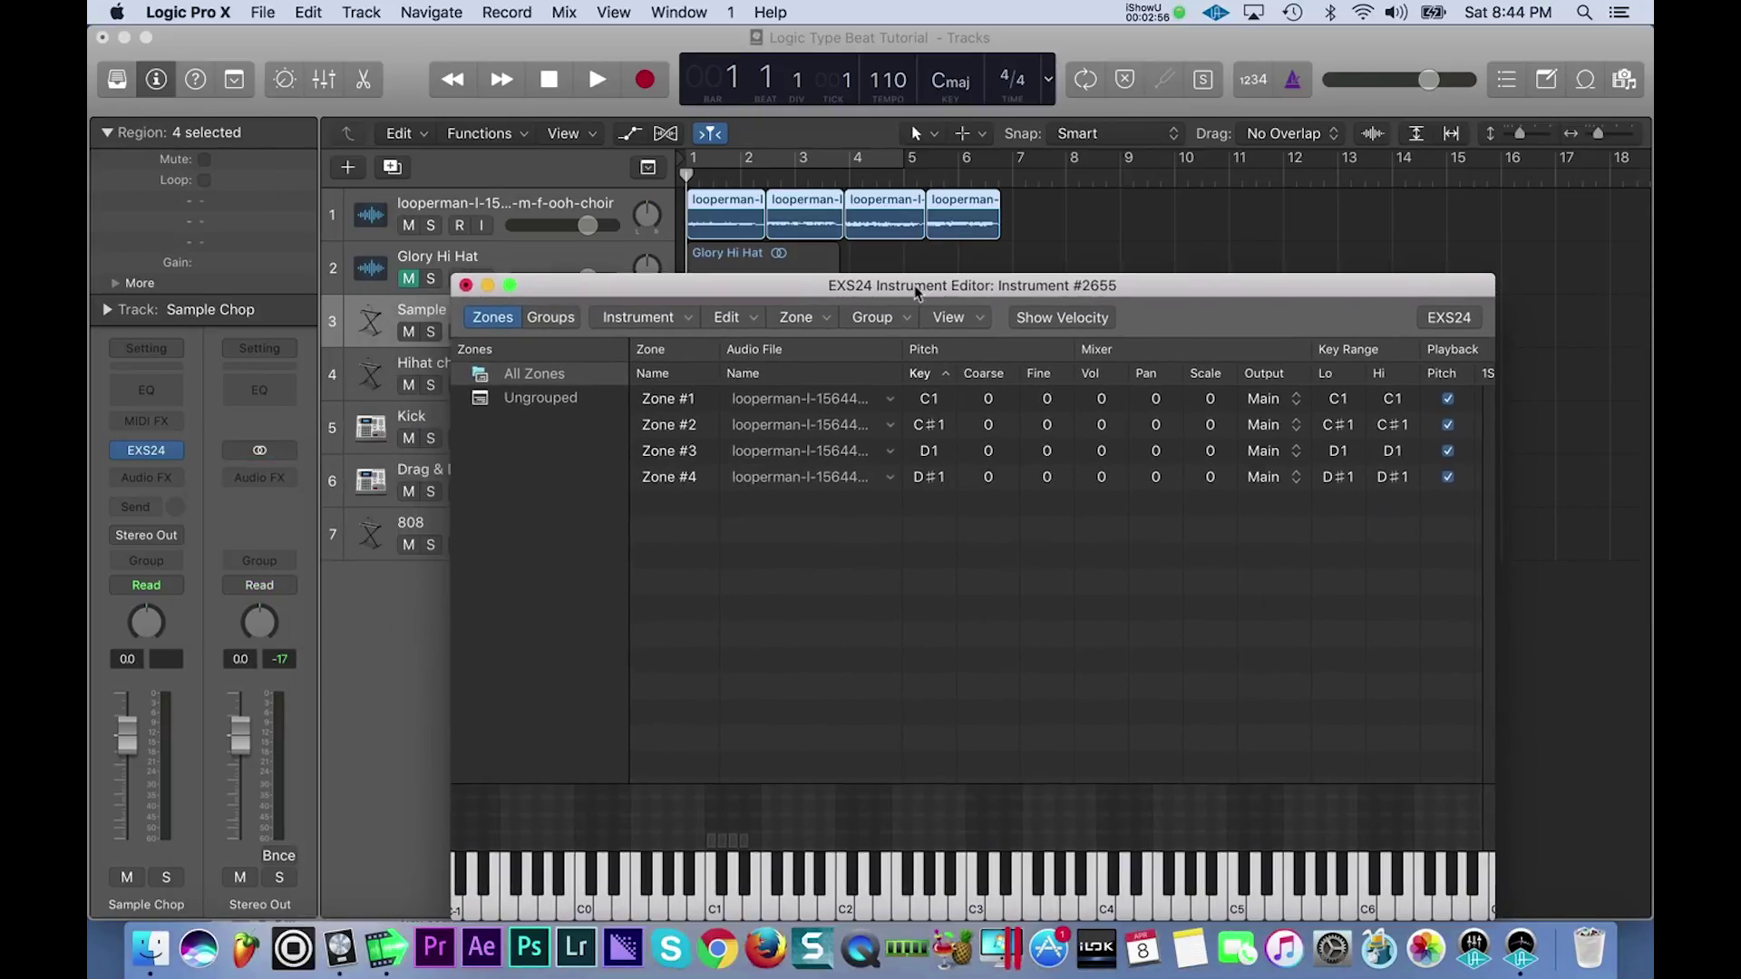
{"action": "scroll", "coordinate": [1070, 463], "scroll_direction": "right", "scroll_amount": 3}
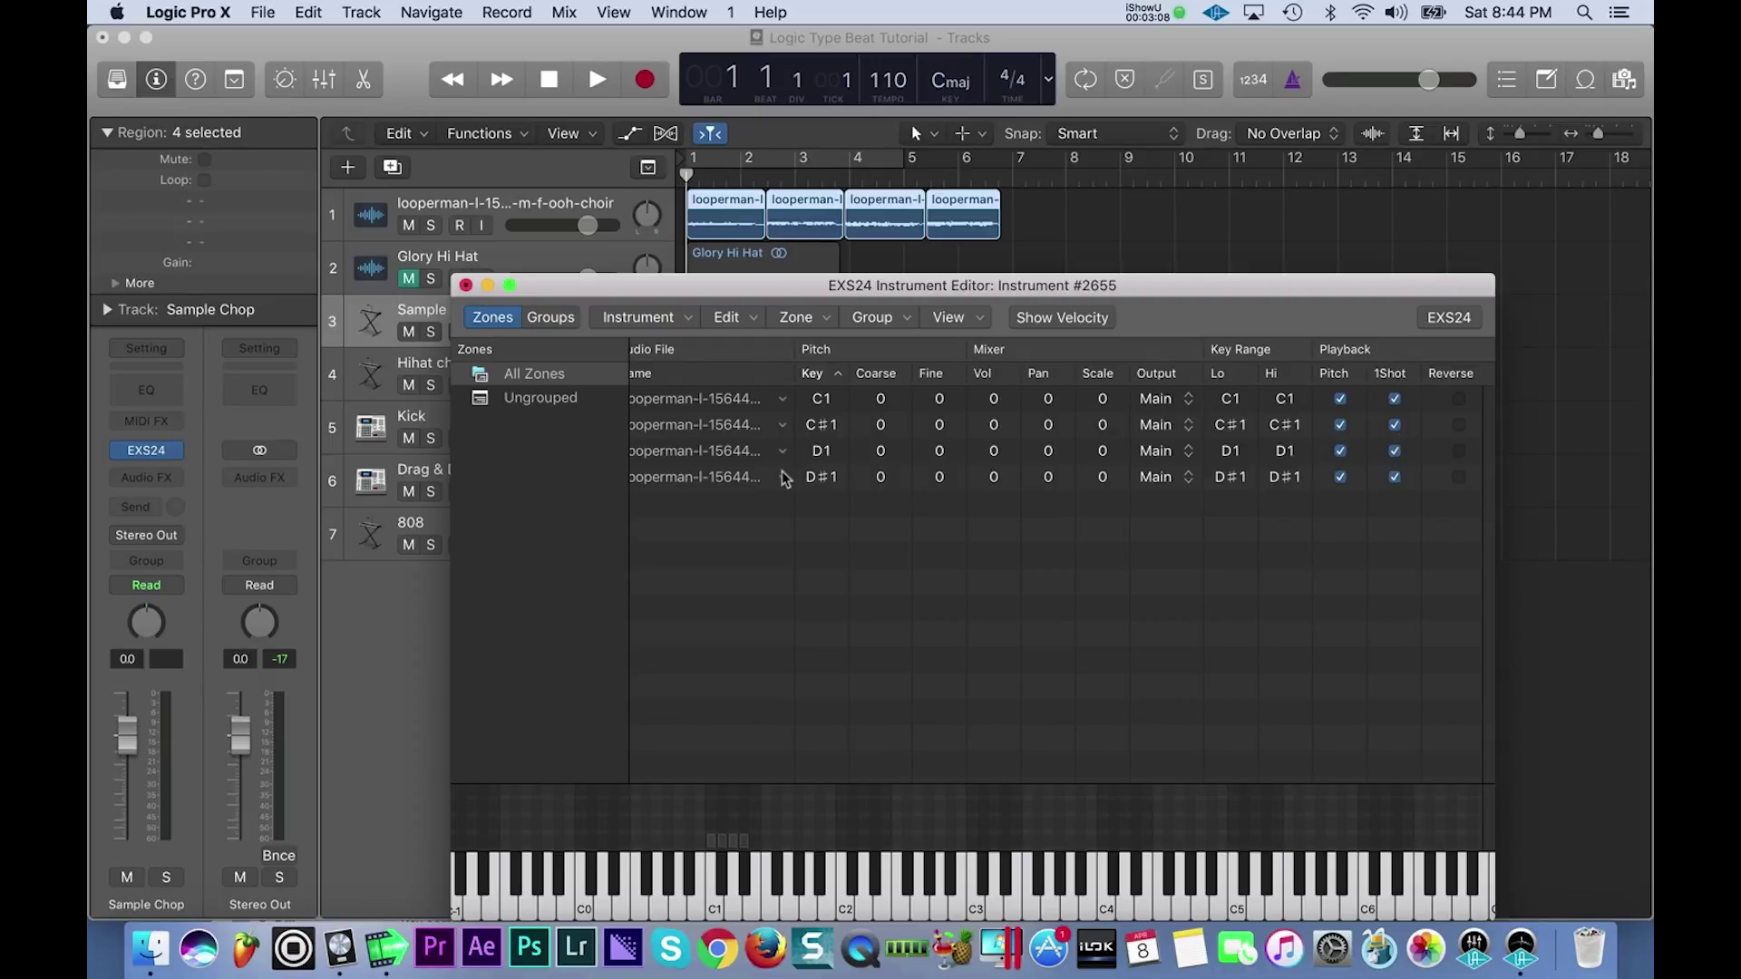
{"action": "scroll", "coordinate": [781, 471], "scroll_direction": "left", "scroll_amount": 3}
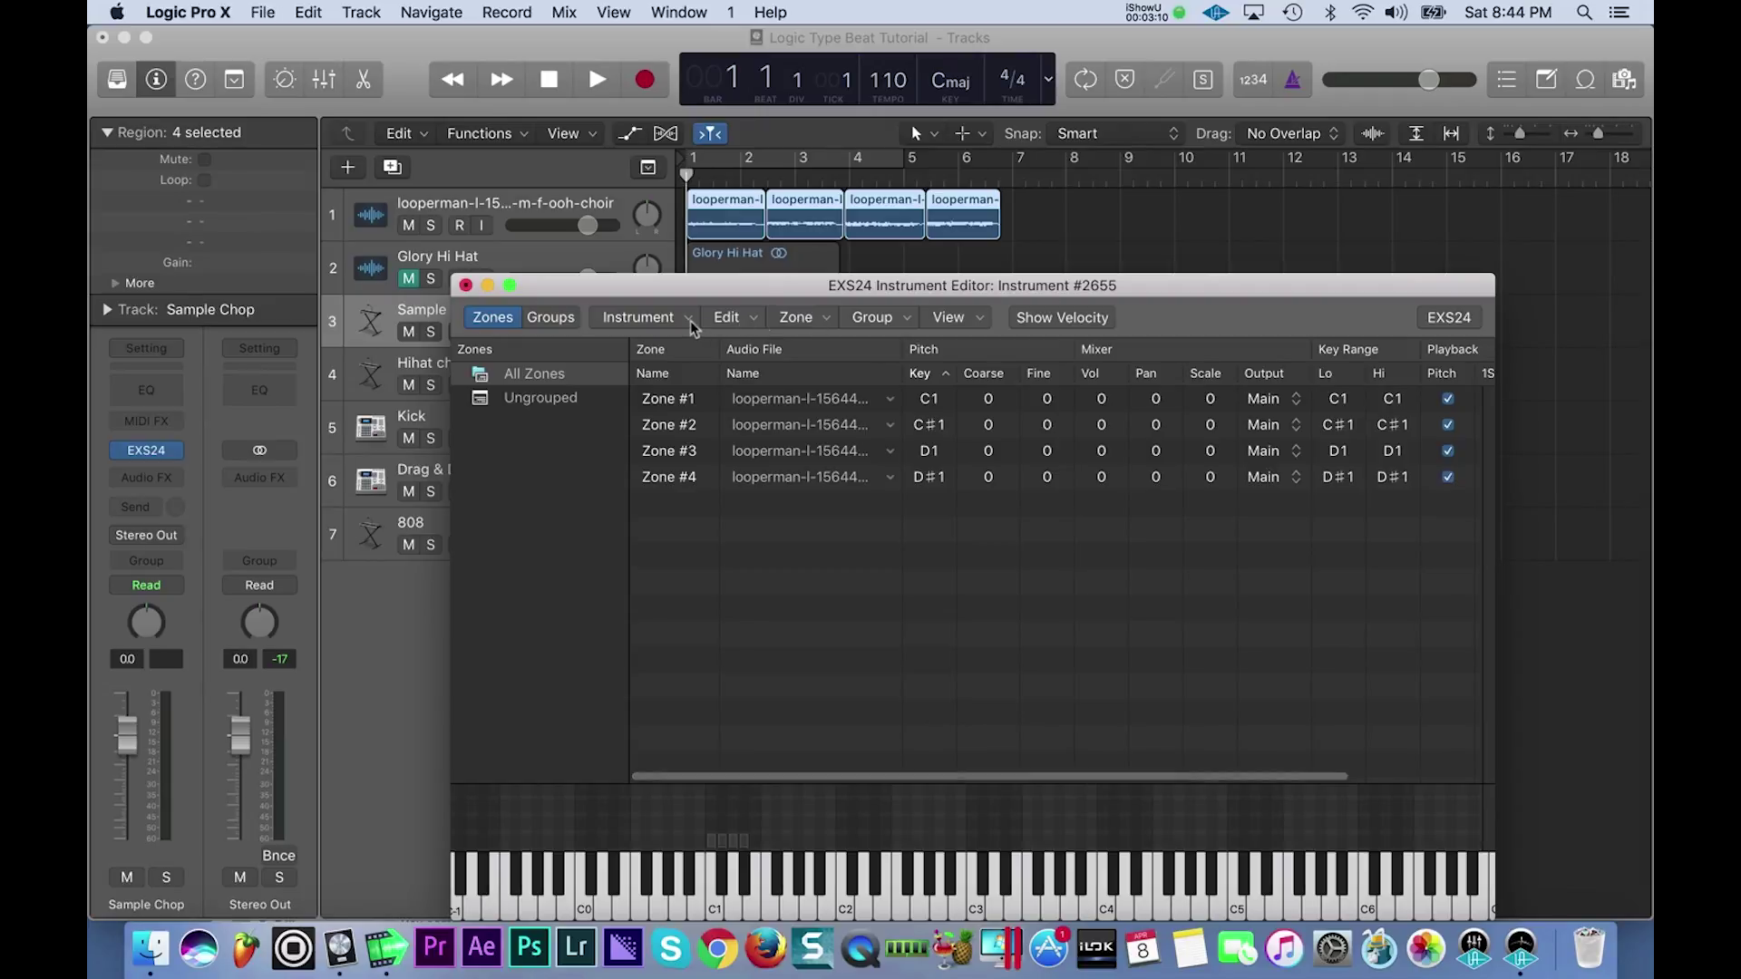
- Create a new group in the EXS24 instrument and assign all four zones to it
{"action": "left_click", "coordinate": [866, 319]}
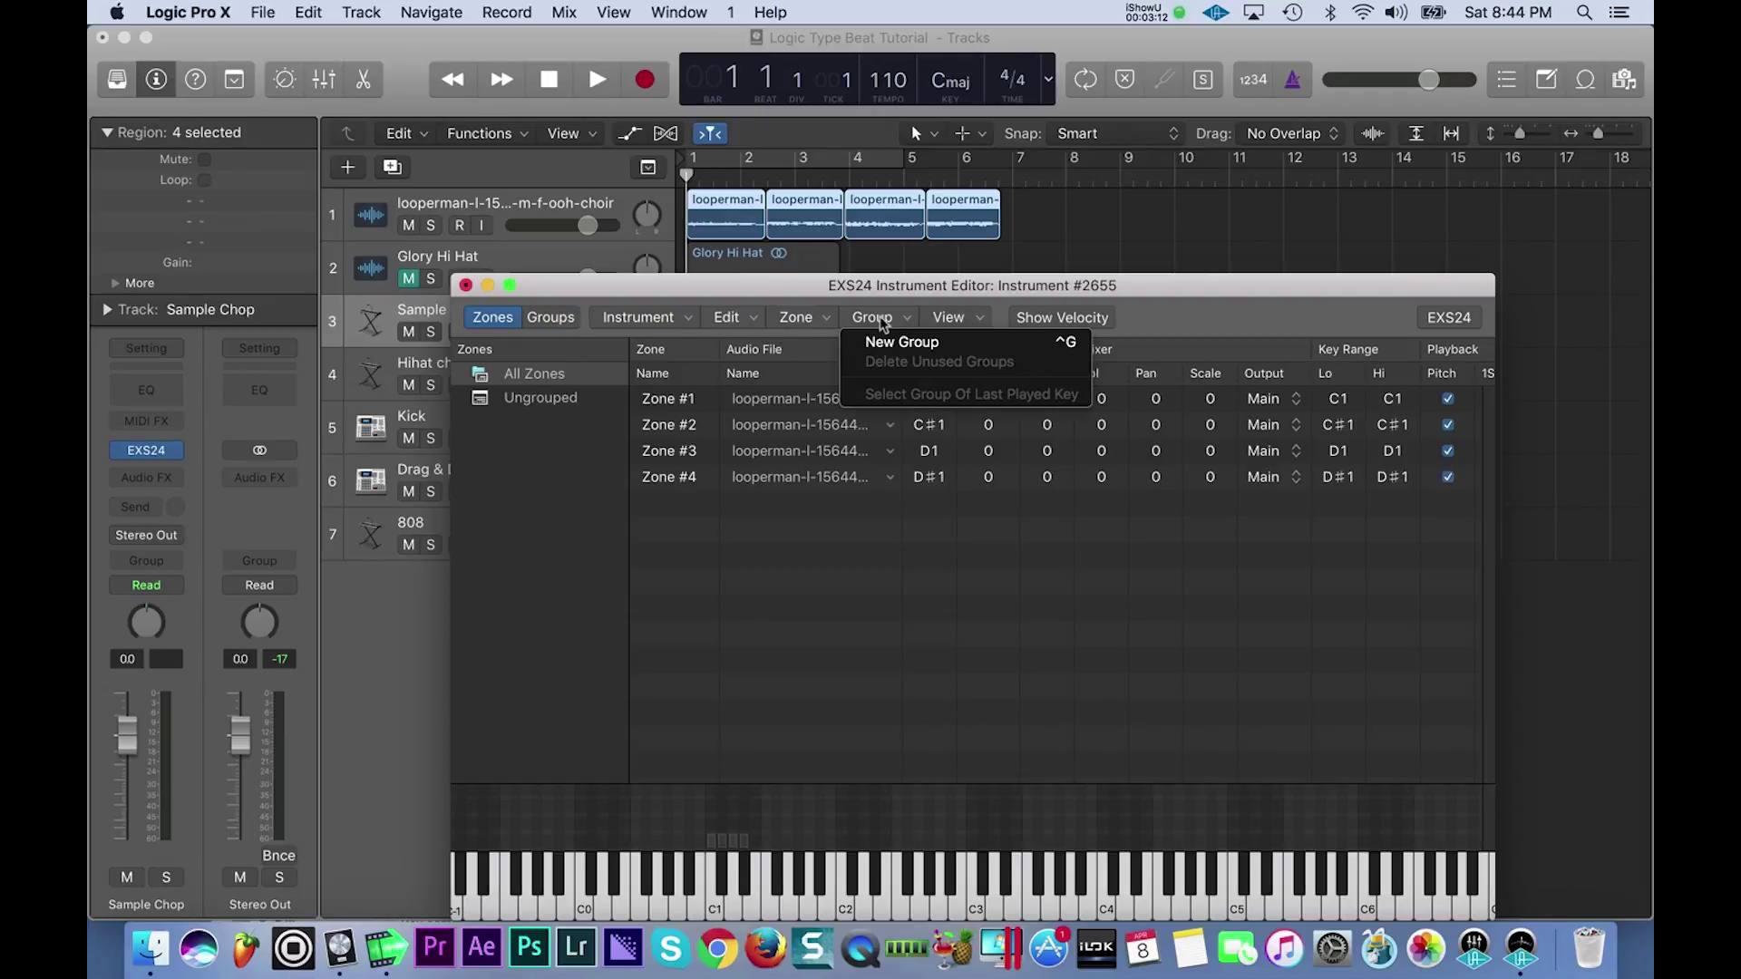
{"action": "left_click", "coordinate": [896, 346]}
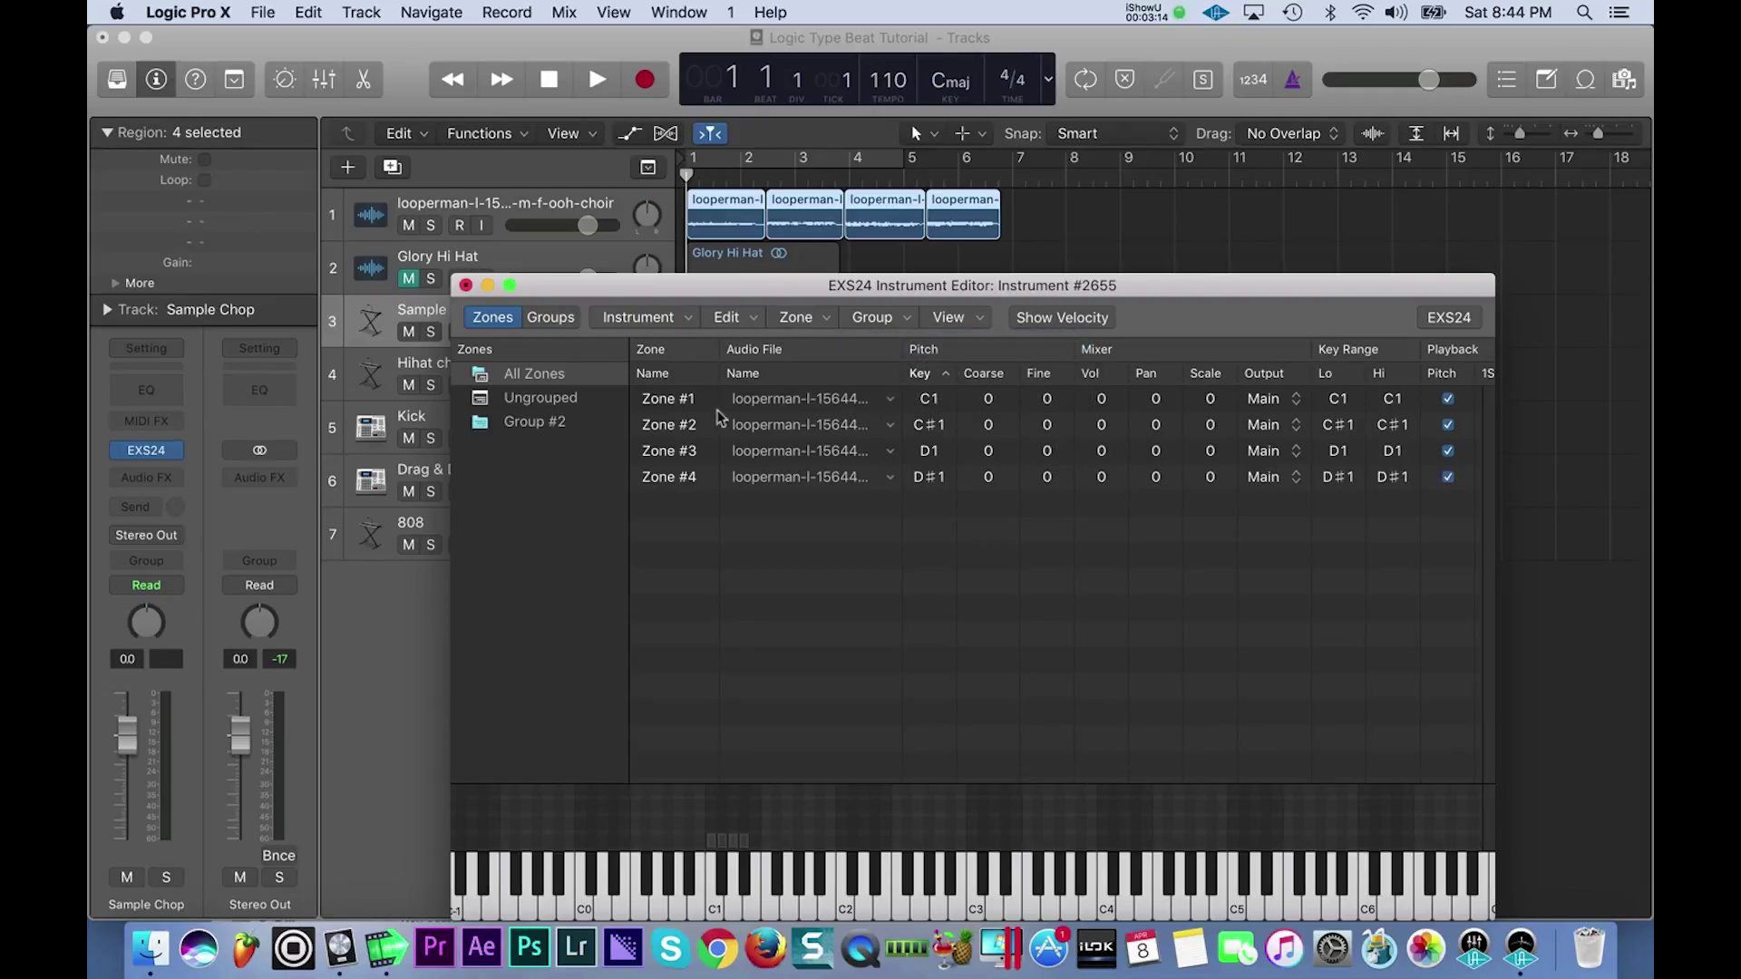
{"action": "left_click", "coordinate": [778, 428]}
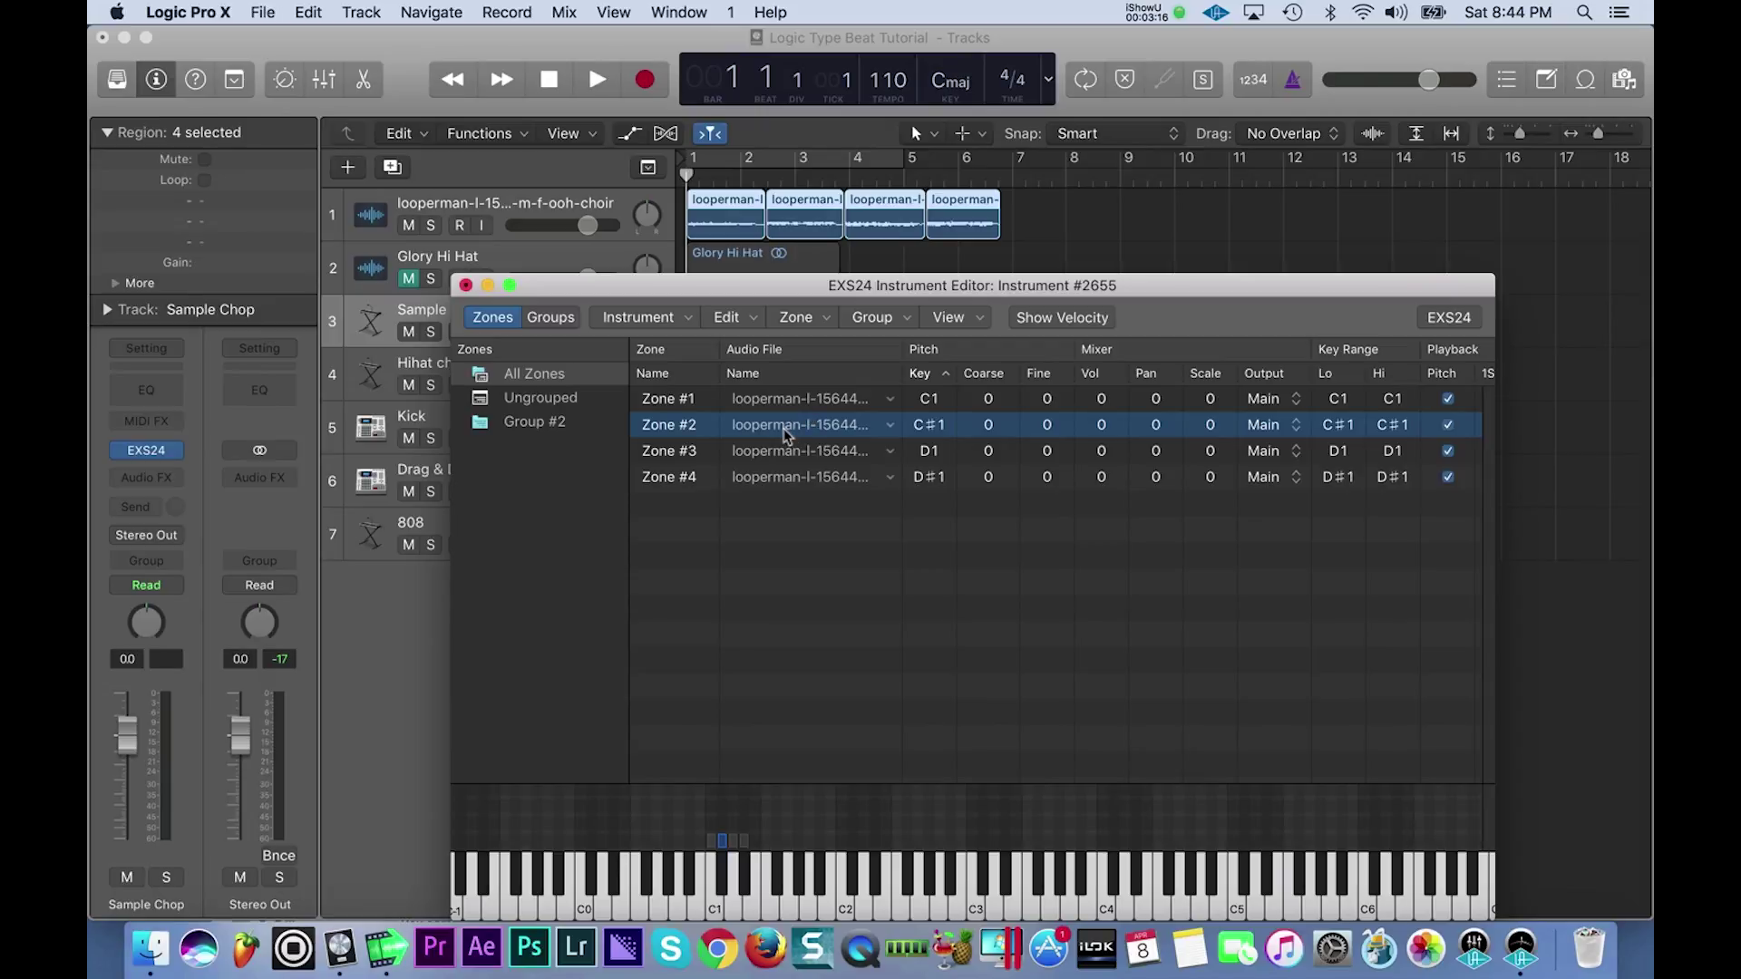
{"action": "key", "text": "super+a"}
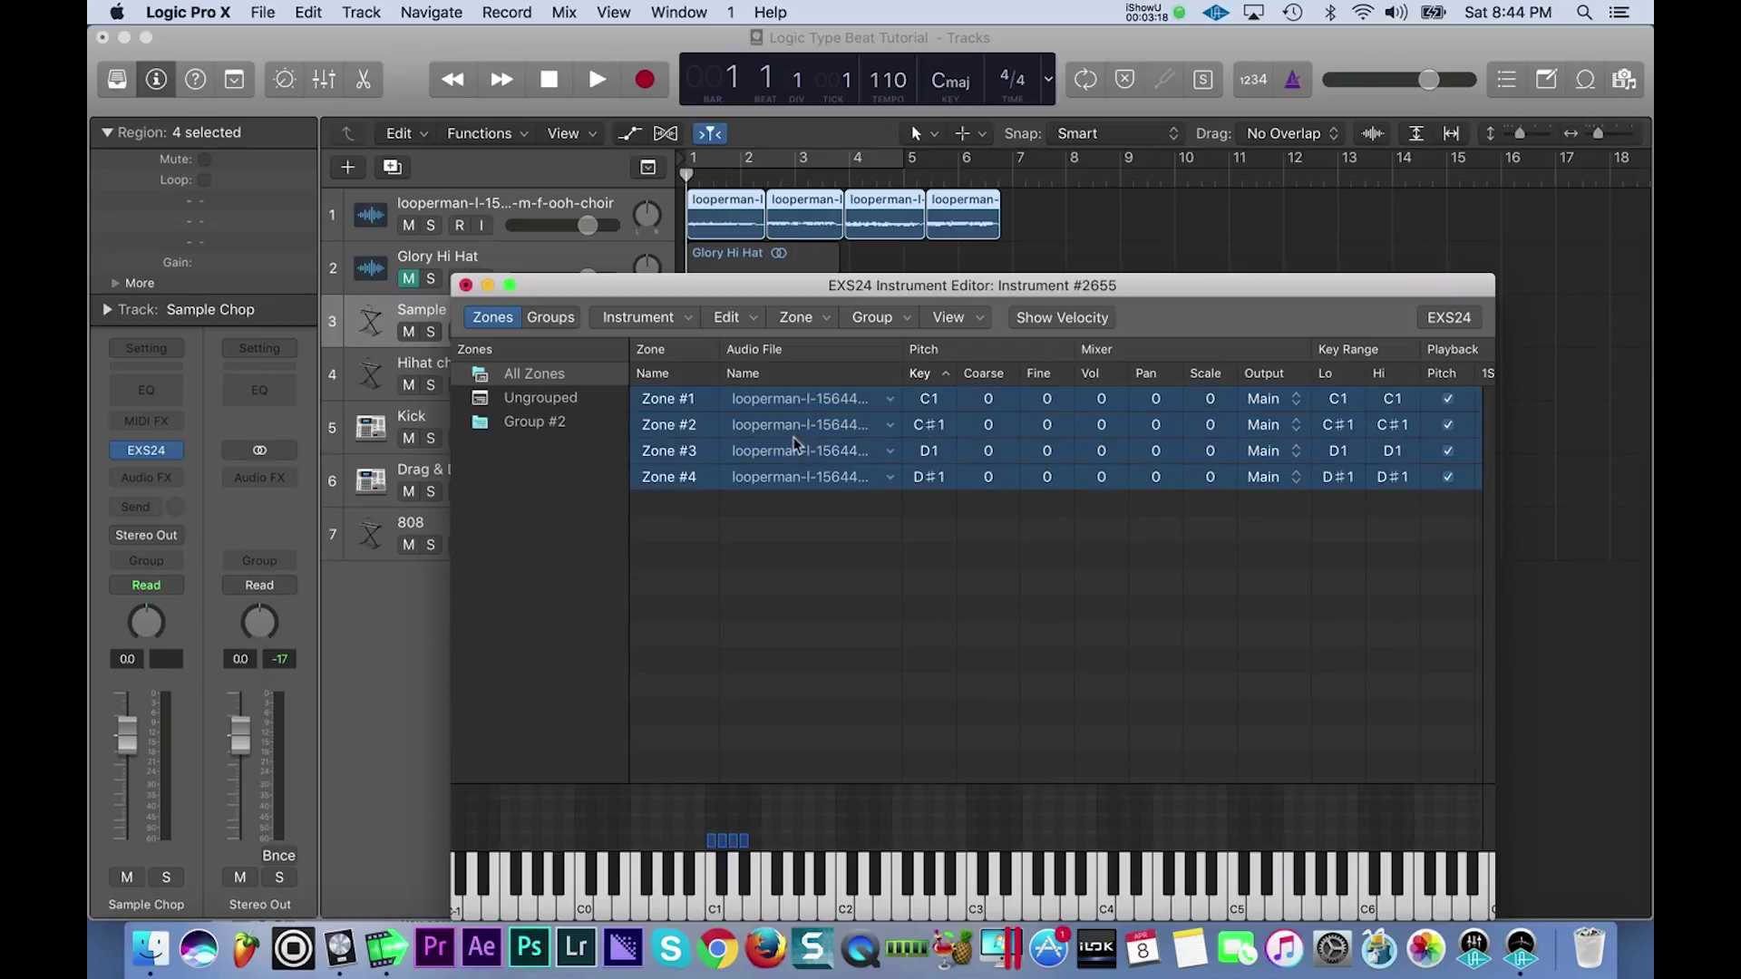
{"action": "left_click_drag", "start_coordinate": [802, 430], "coordinate": [533, 422]}
- Set the polyphony of Group #2 to 1 voice and return to the zone list
{"action": "left_click", "coordinate": [562, 319]}
{"action": "left_click", "coordinate": [861, 404]}
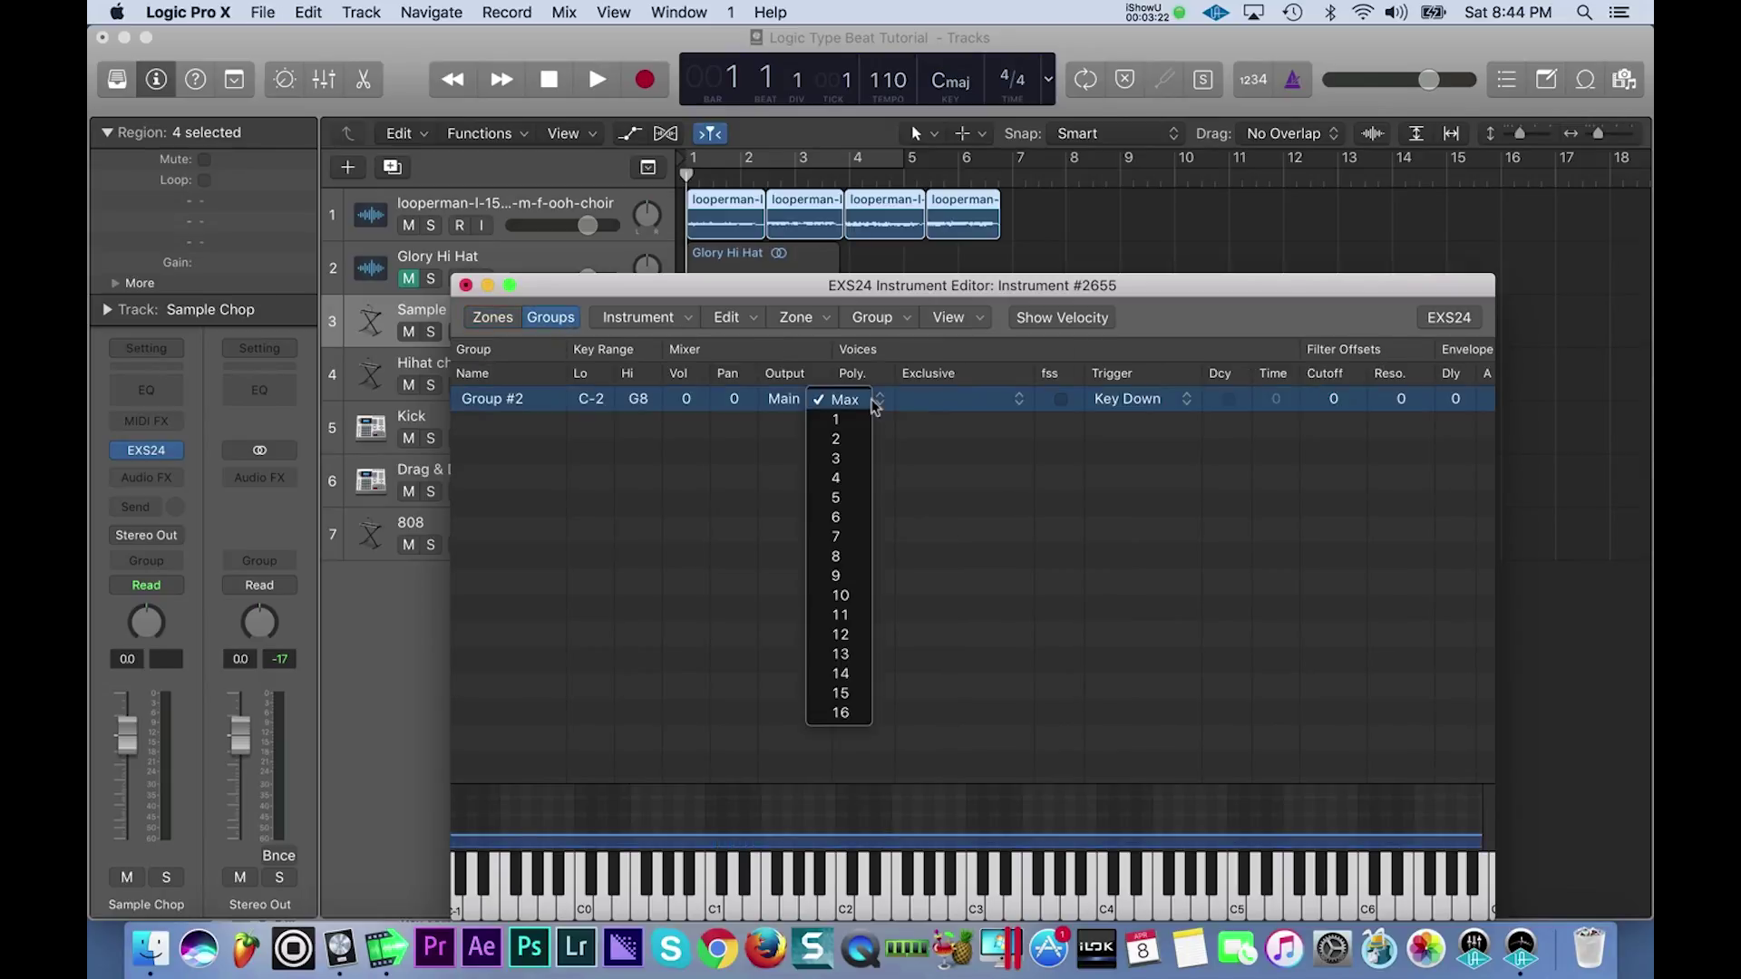
{"action": "left_click", "coordinate": [854, 428]}
{"action": "left_click", "coordinate": [490, 317]}
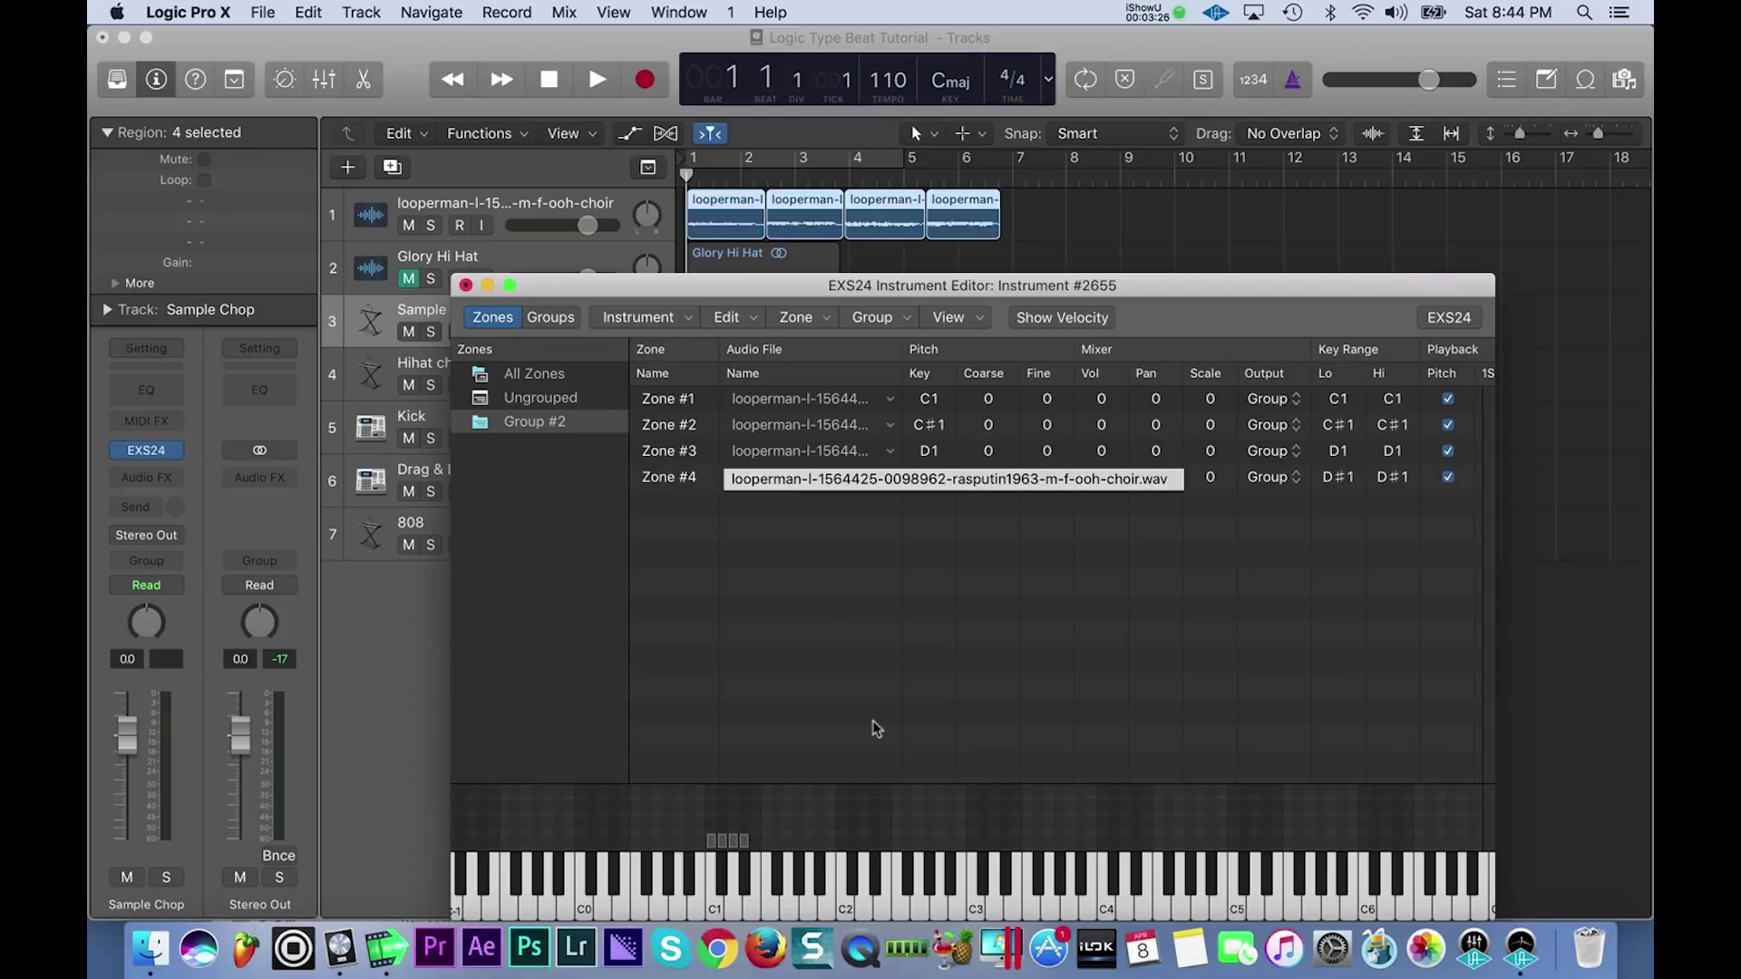
- Audition the four choir slices on the editor's keyboard from C1 to D#1
{"action": "left_click", "coordinate": [711, 900]}
{"action": "left_click", "coordinate": [736, 907]}
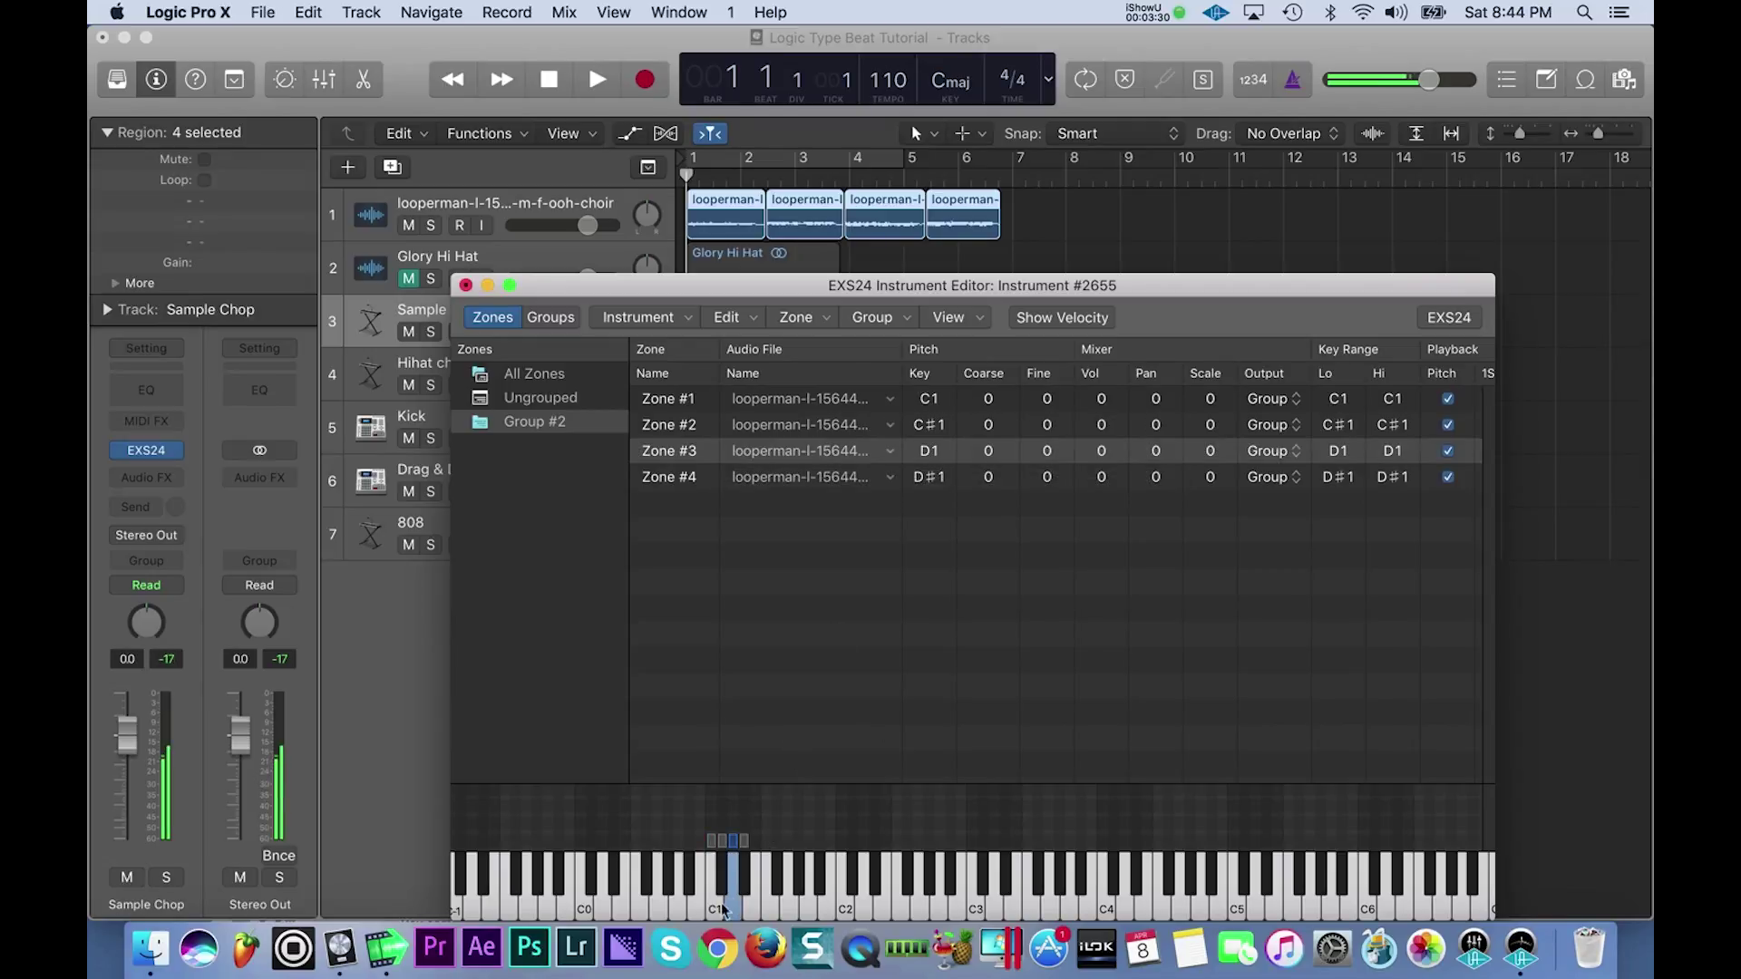
{"action": "left_click", "coordinate": [725, 884]}
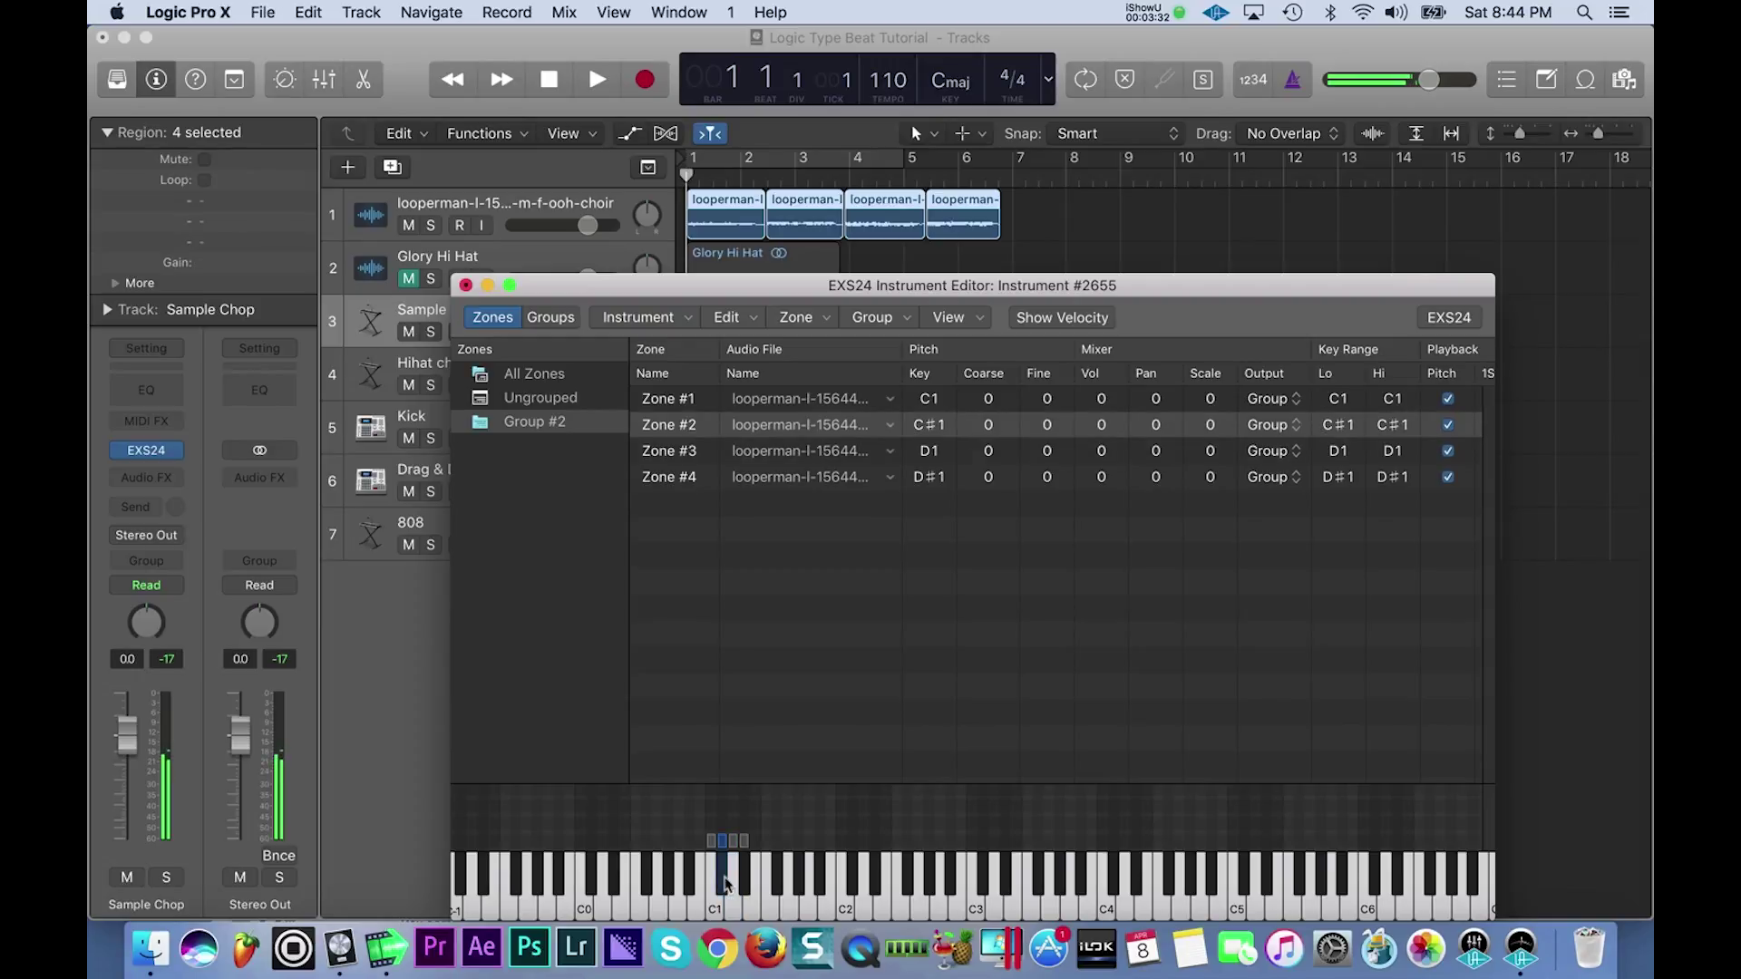
{"action": "left_click", "coordinate": [718, 916]}
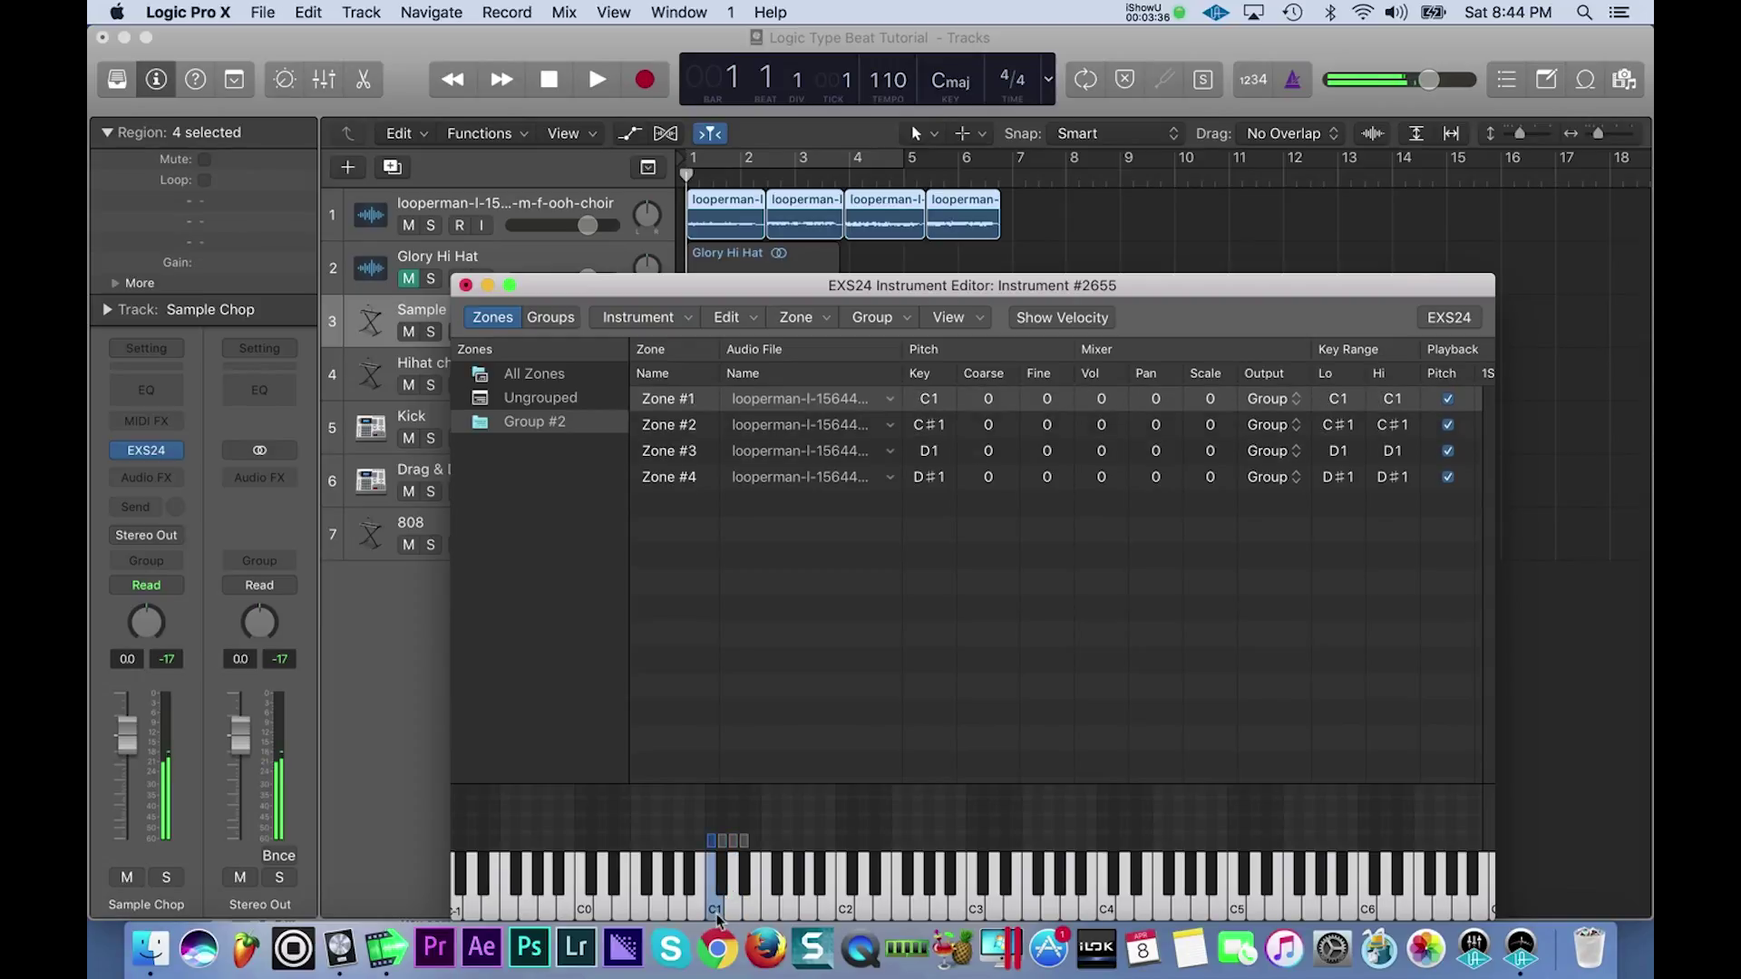
{"action": "left_click", "coordinate": [734, 911]}
{"action": "left_click", "coordinate": [746, 887]}
{"action": "left_click", "coordinate": [728, 889]}
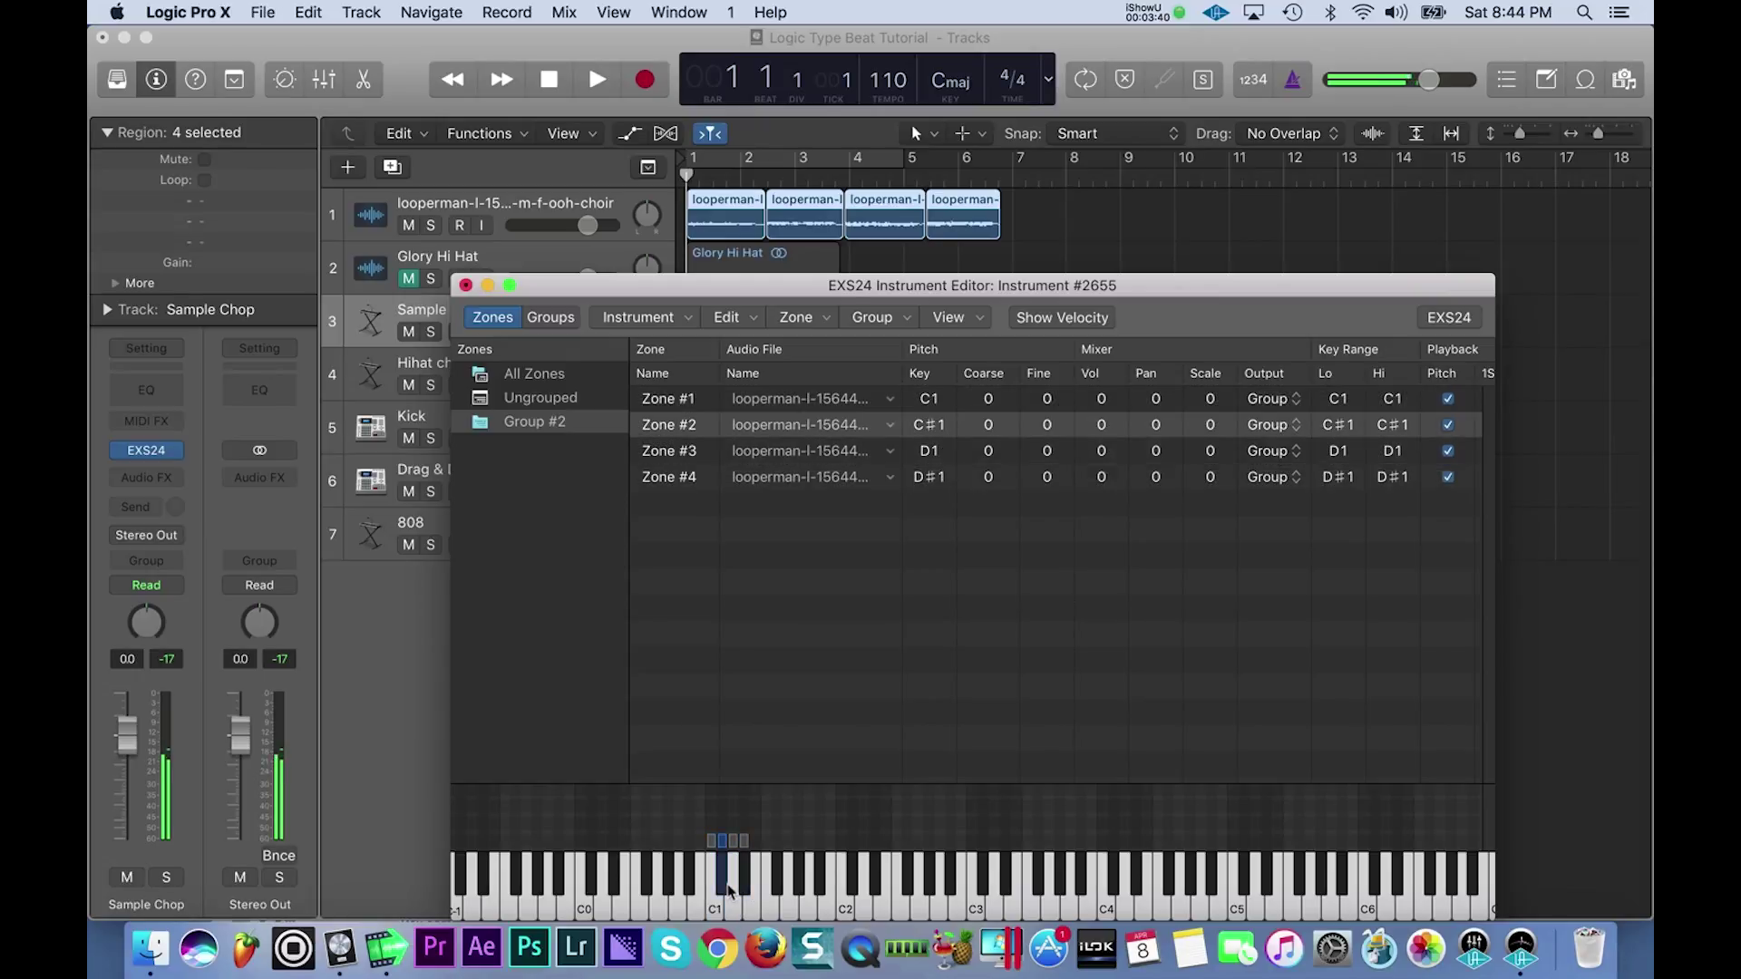
{"action": "left_click", "coordinate": [745, 886]}
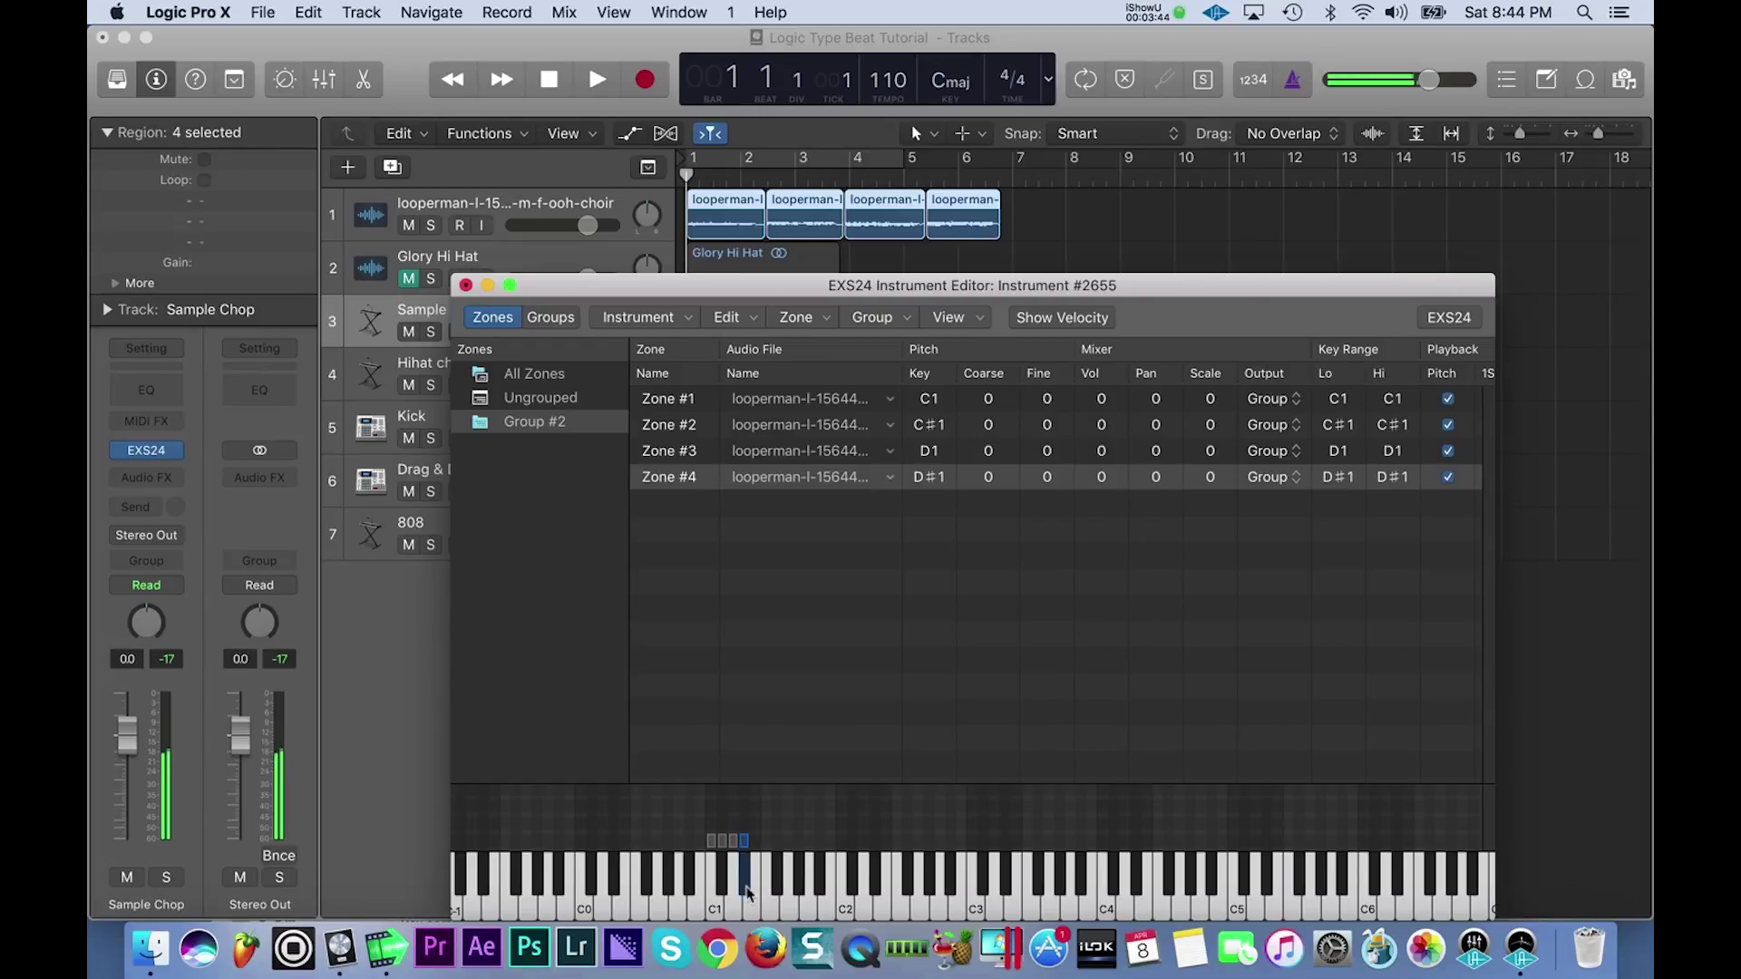
{"action": "left_click_drag", "start_coordinate": [789, 296], "coordinate": [785, 191]}
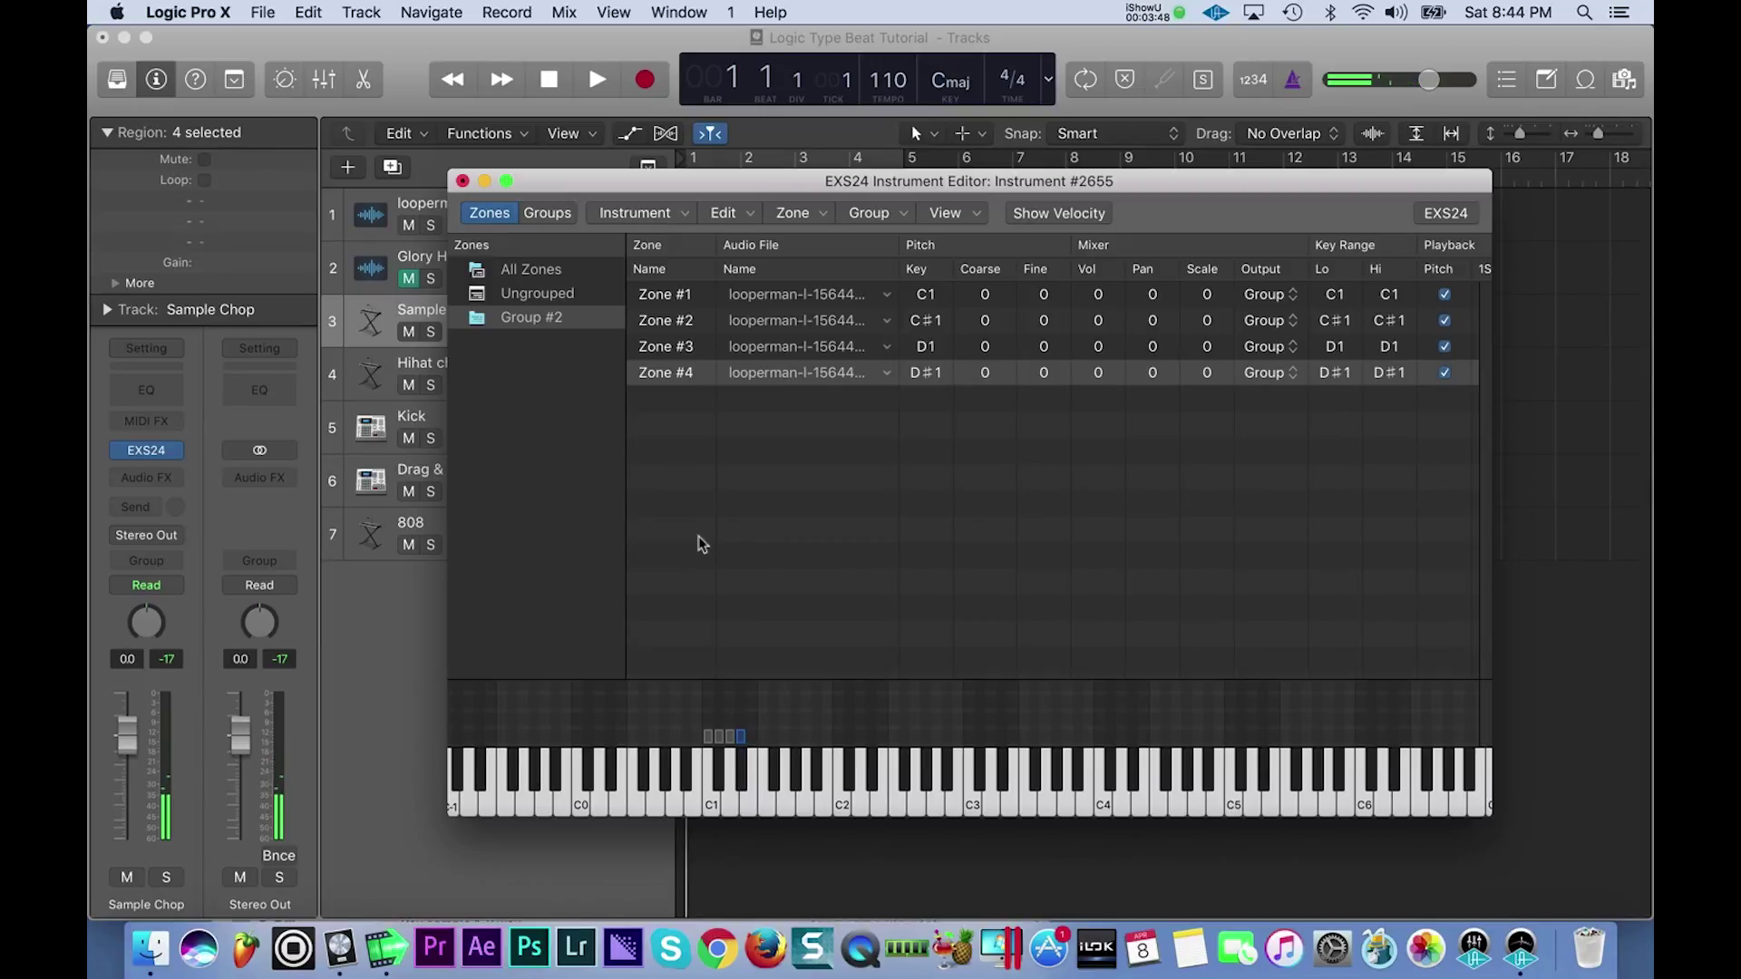
{"action": "left_click", "coordinate": [713, 809]}
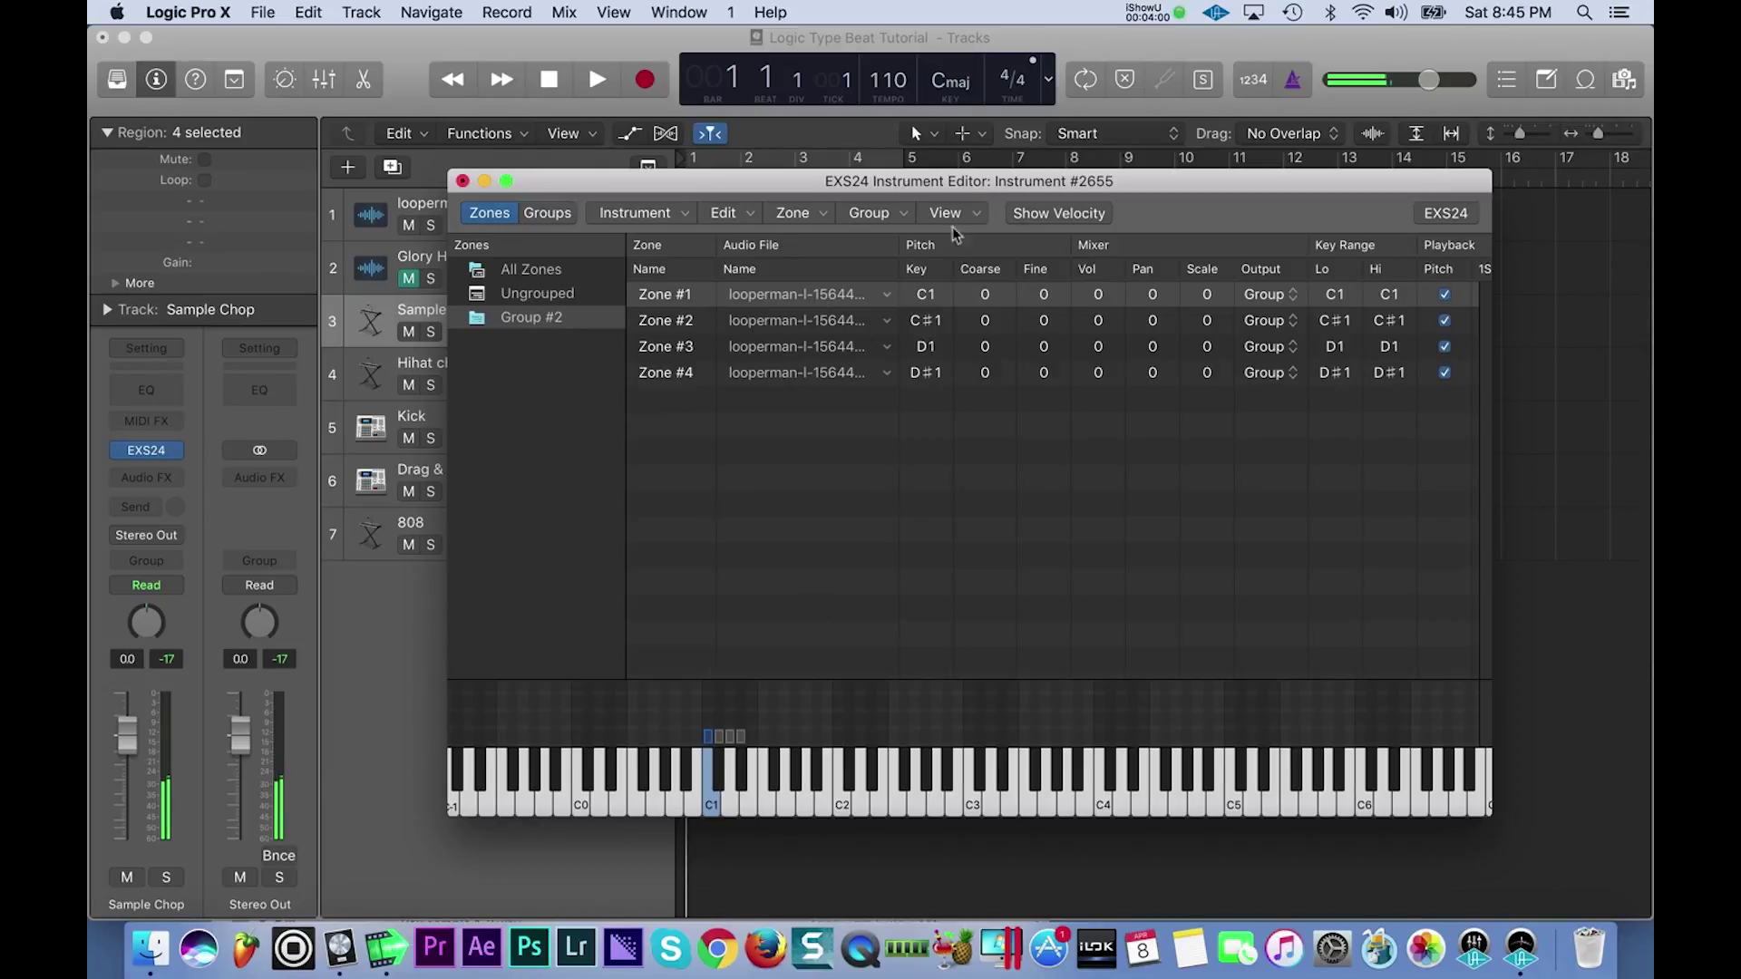
- Raise the Sample Chop track's volume to 6.0 dB and mute the original choir audio track
{"action": "left_click_drag", "start_coordinate": [1138, 191], "coordinate": [1159, 529]}
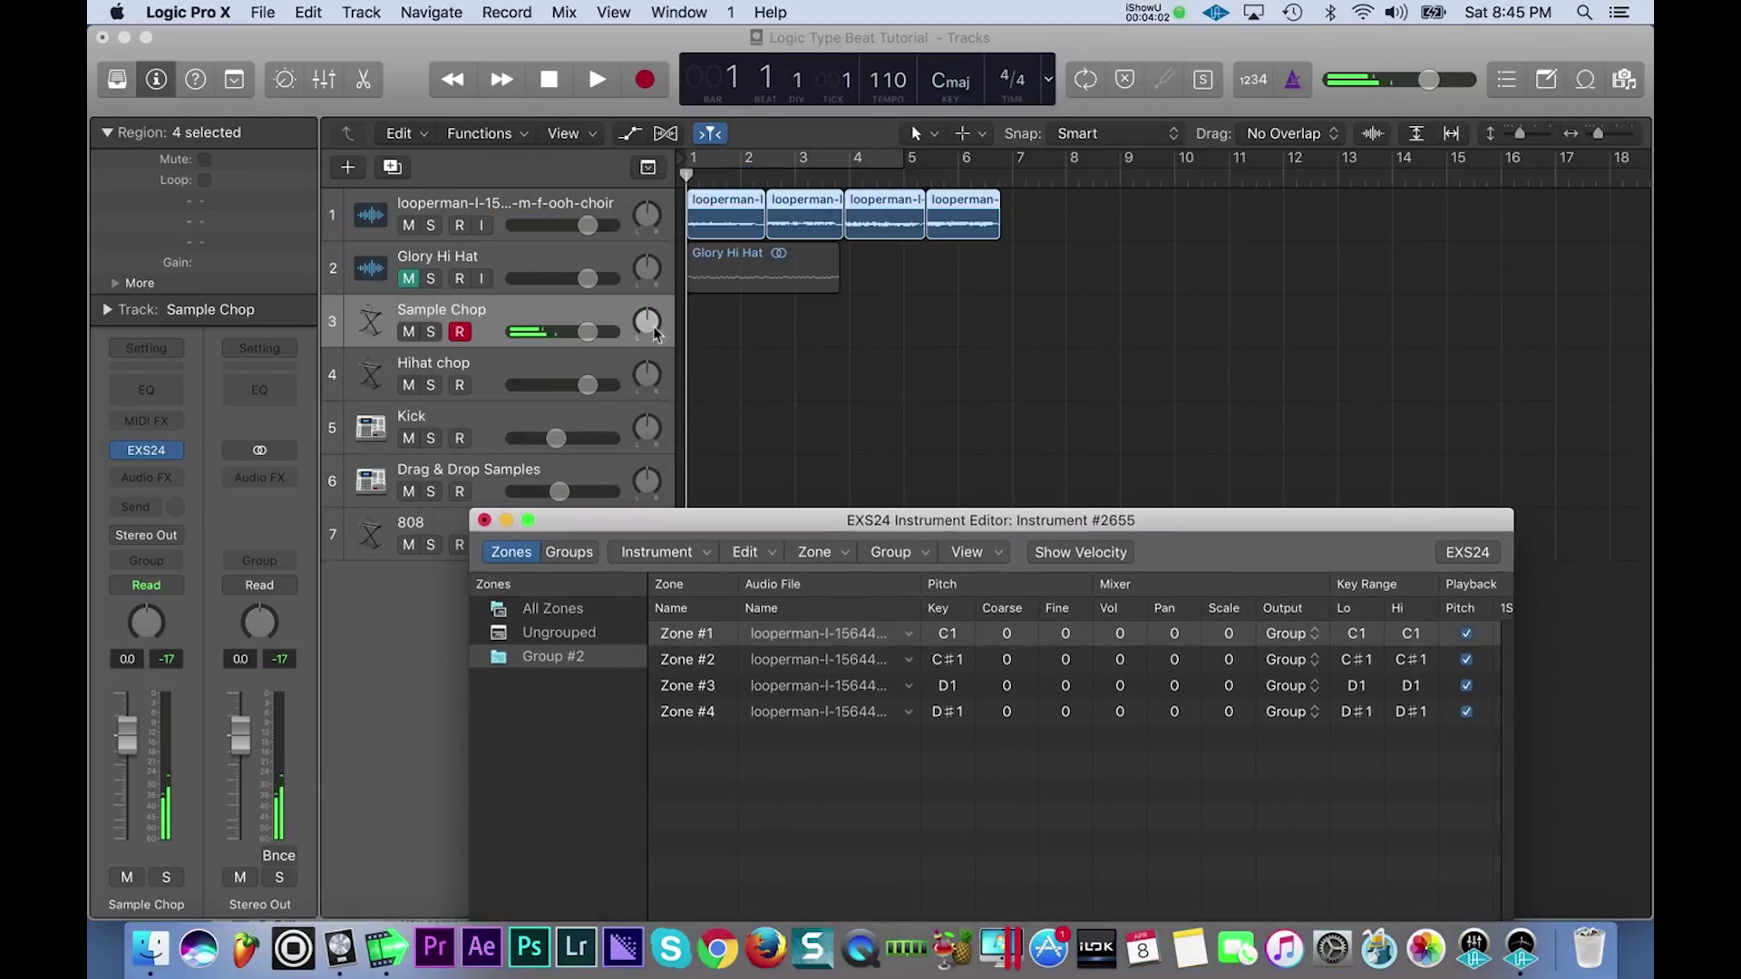
{"action": "left_click_drag", "start_coordinate": [590, 333], "coordinate": [685, 334]}
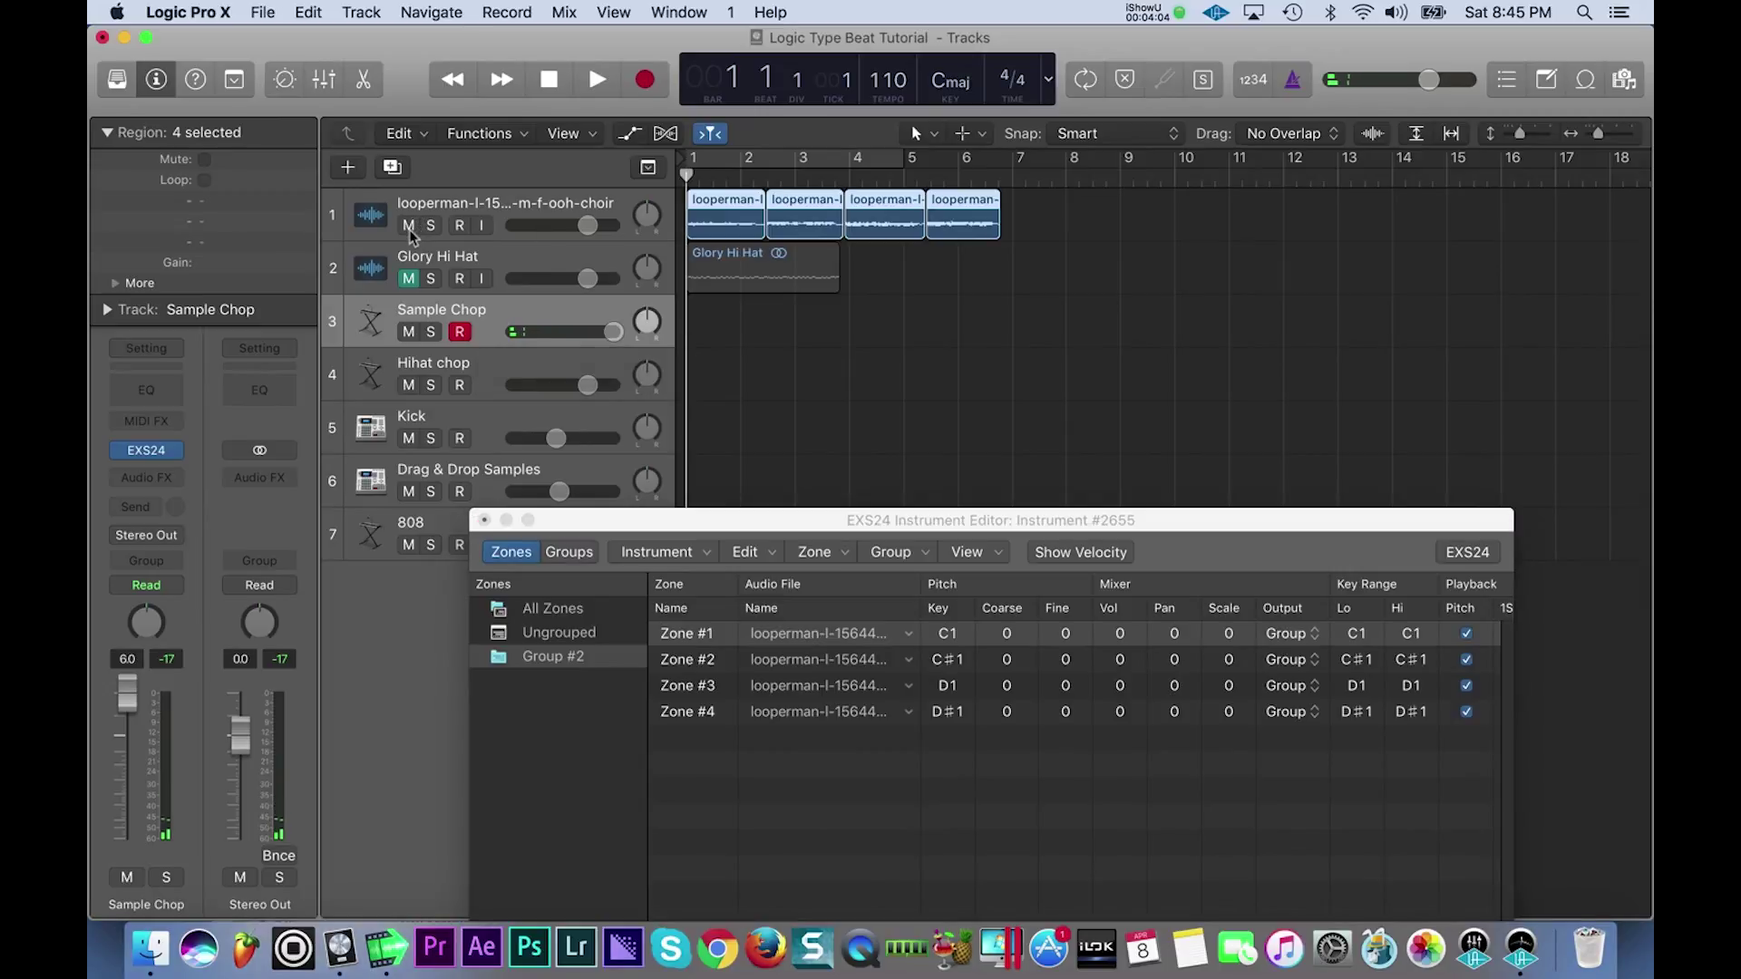
{"action": "left_click", "coordinate": [409, 225]}
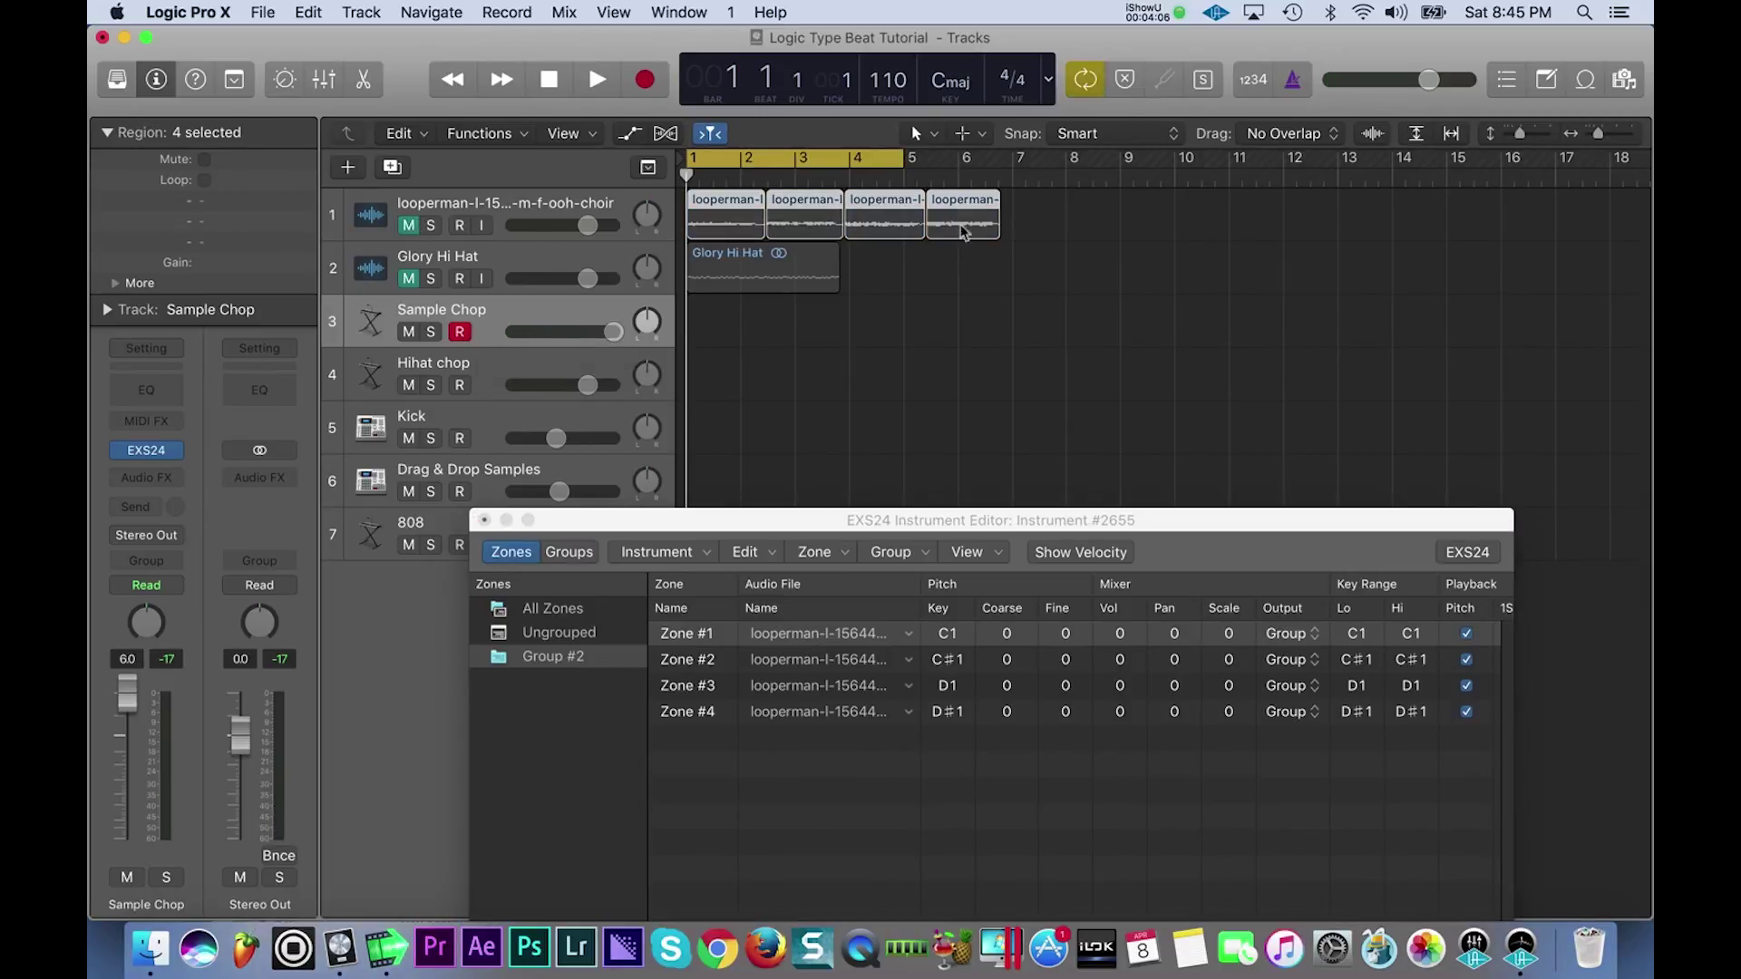
- Move the instrument editor clear of the tracks, turn on the metronome and rehearse the chops within the bar 1 to 5 cycle
{"action": "left_click_drag", "start_coordinate": [789, 520], "coordinate": [814, 700]}
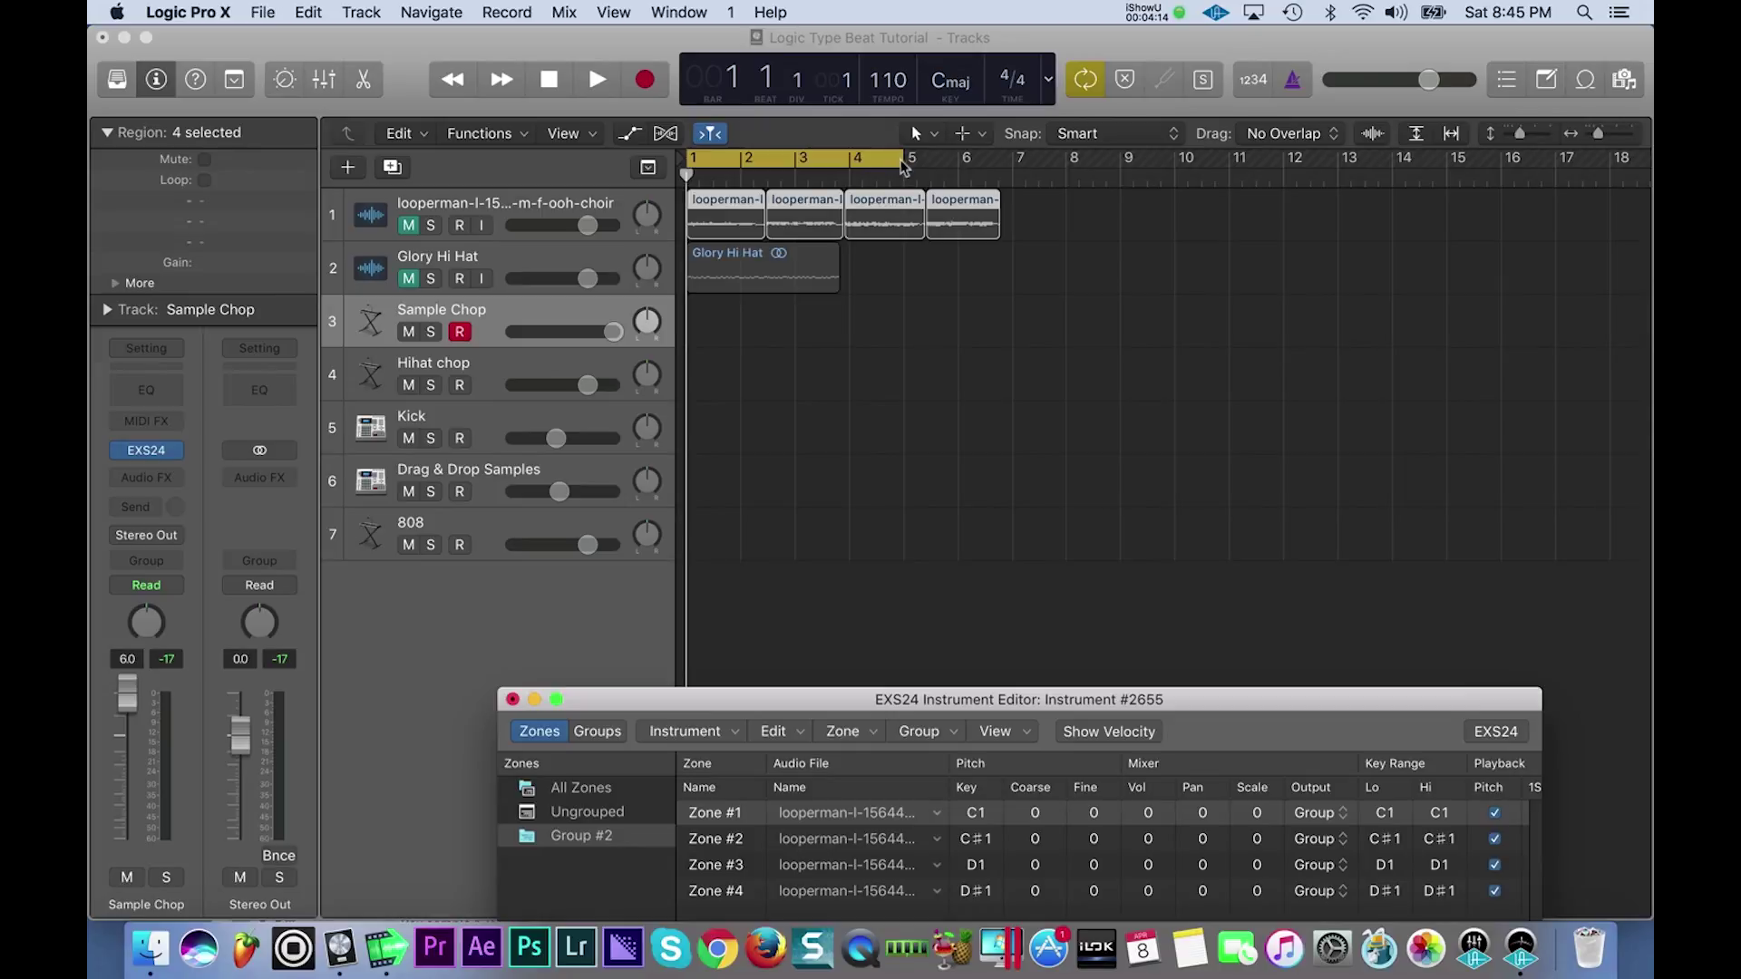
{"action": "left_click", "coordinate": [836, 163]}
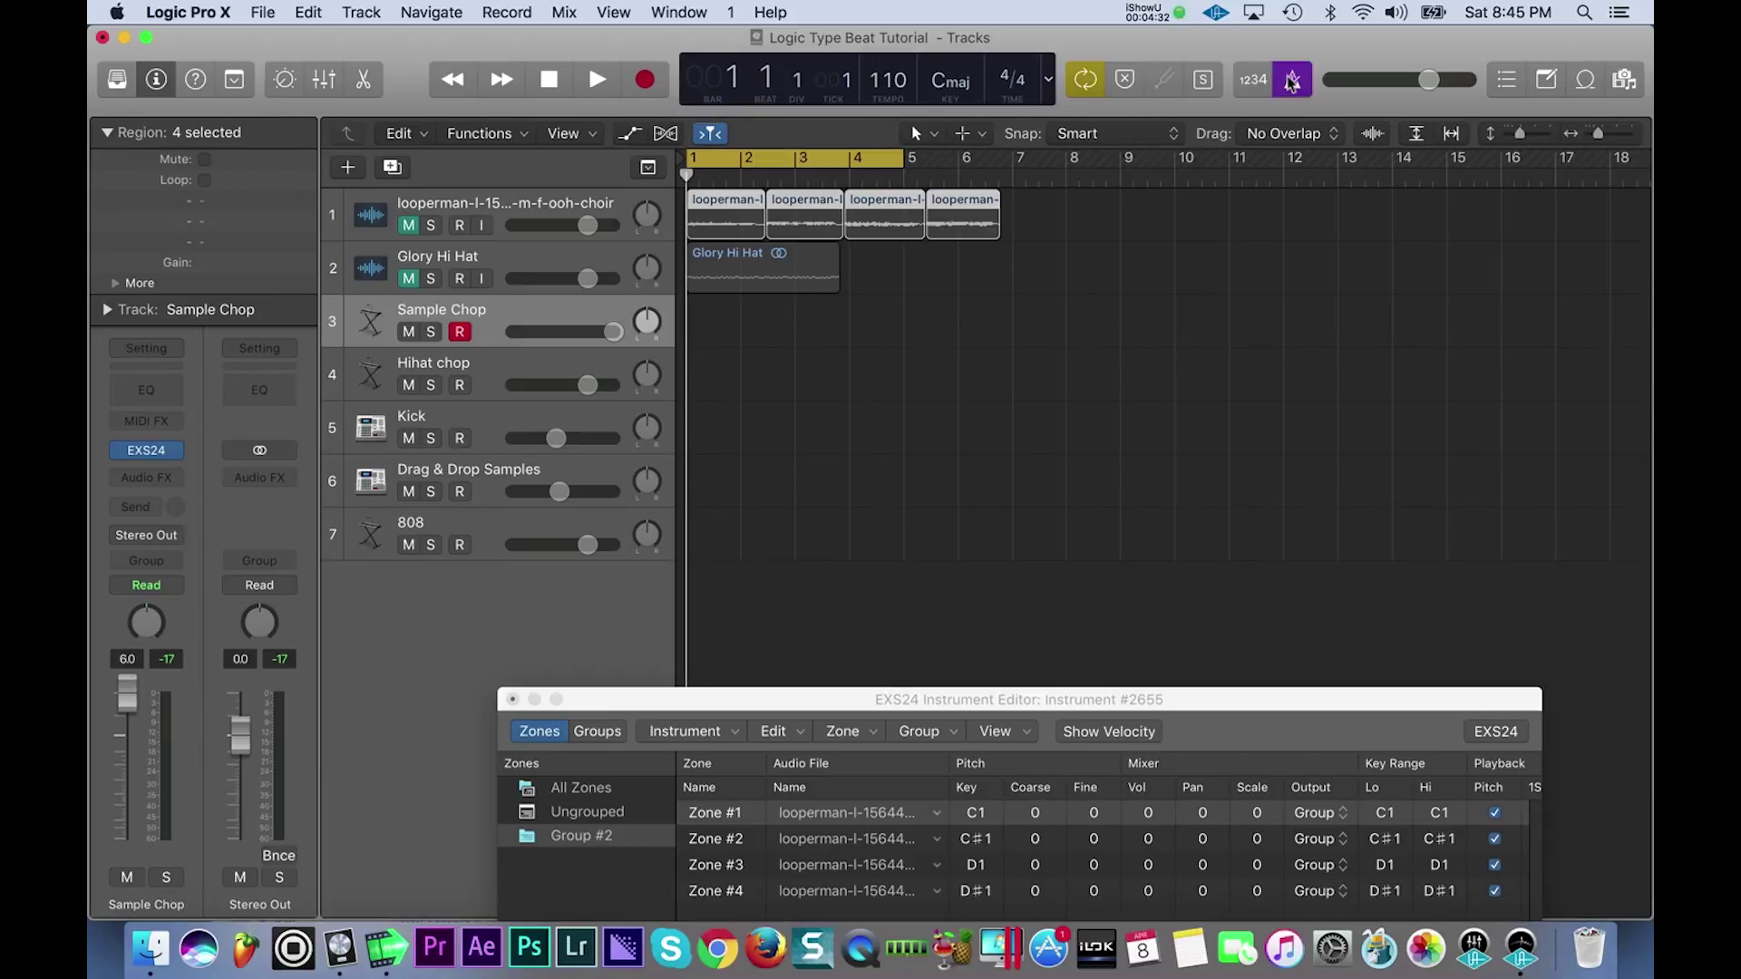
{"action": "key", "text": "space"}
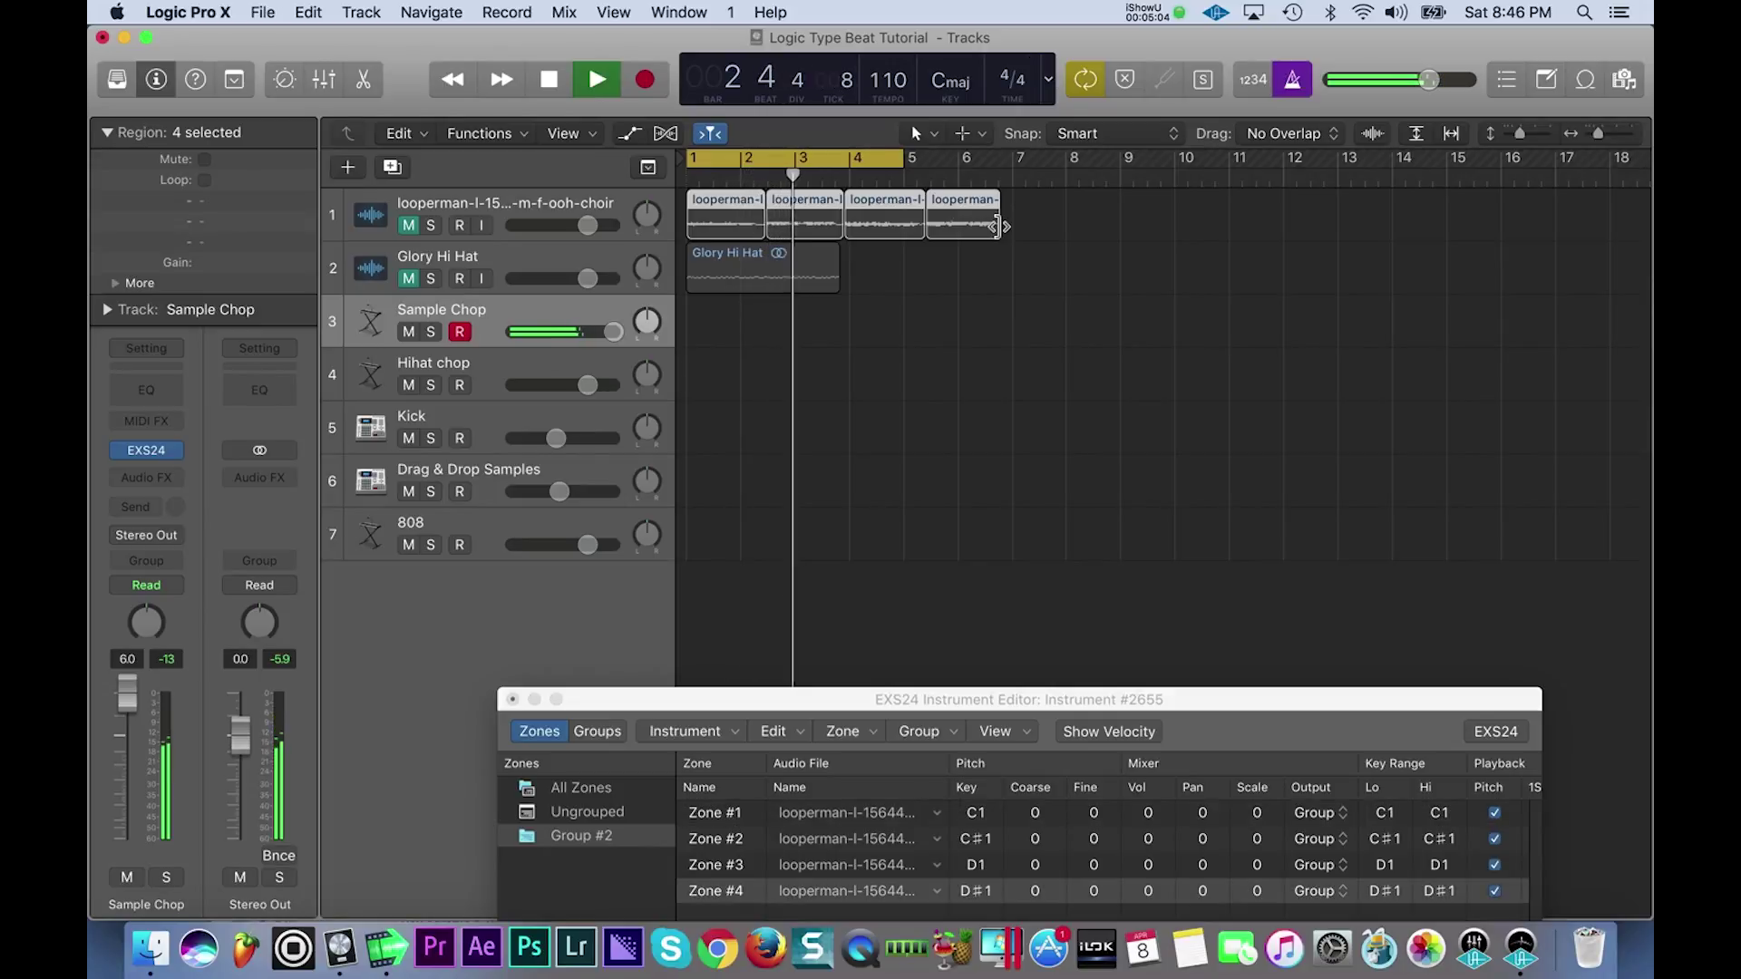
{"action": "key", "text": "space"}
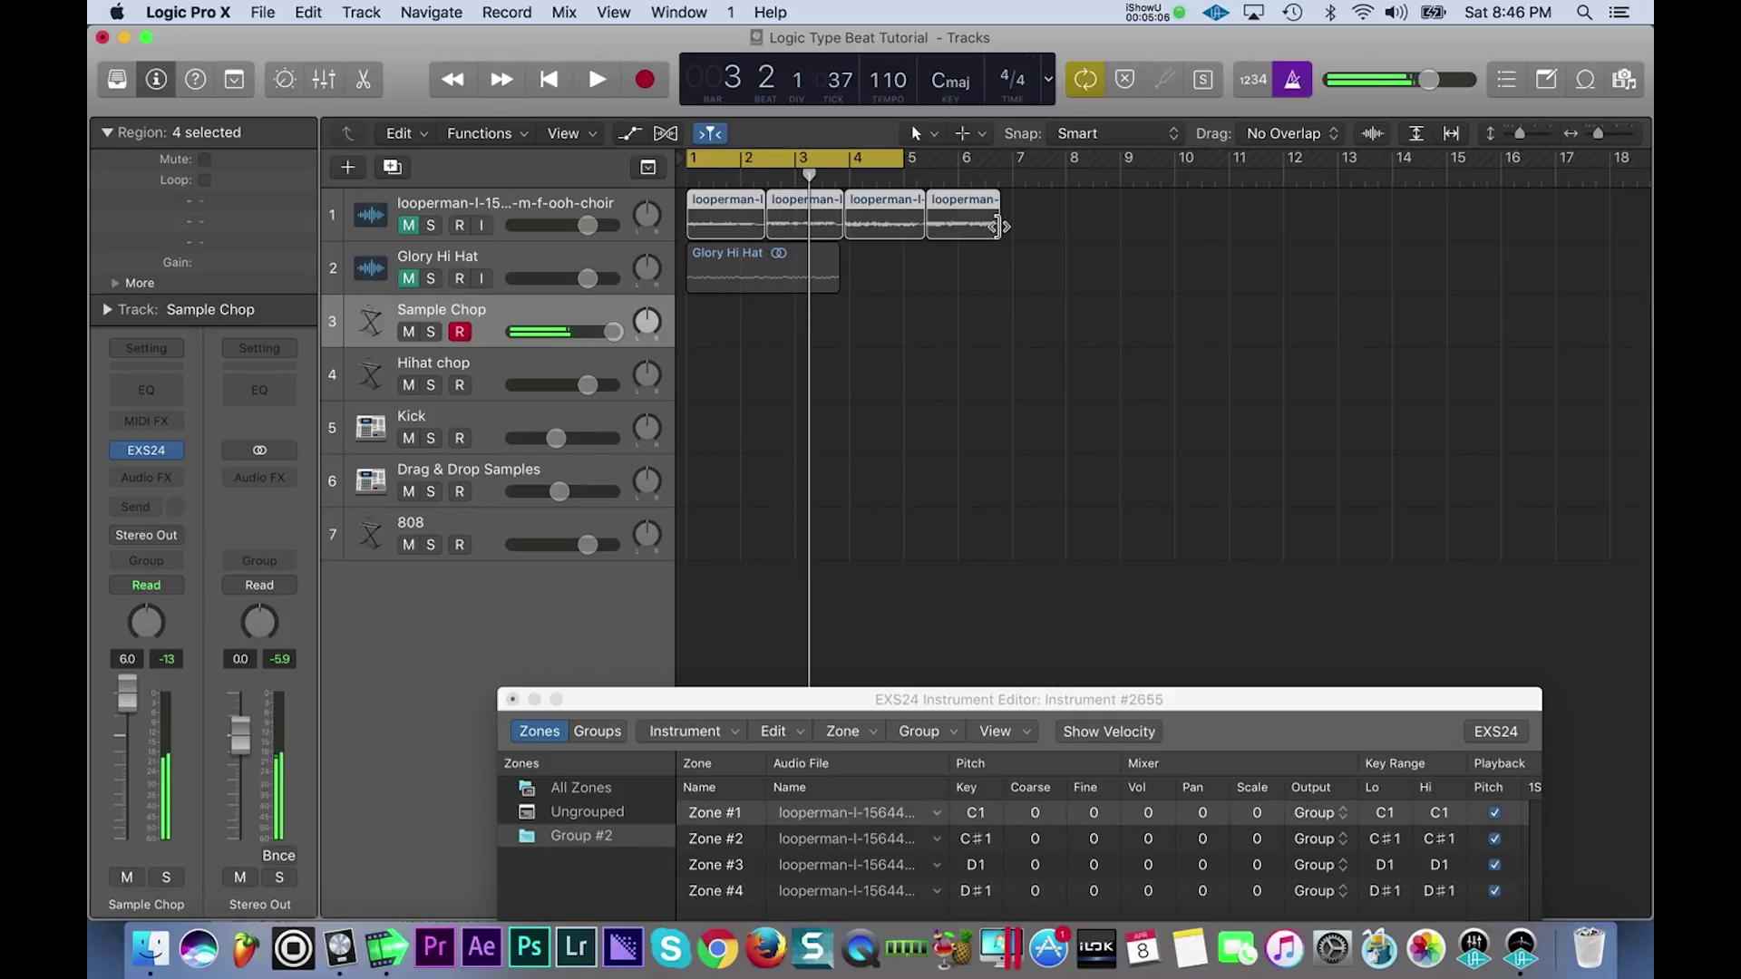
{"action": "key", "text": "r"}
{"action": "key", "text": "space"}
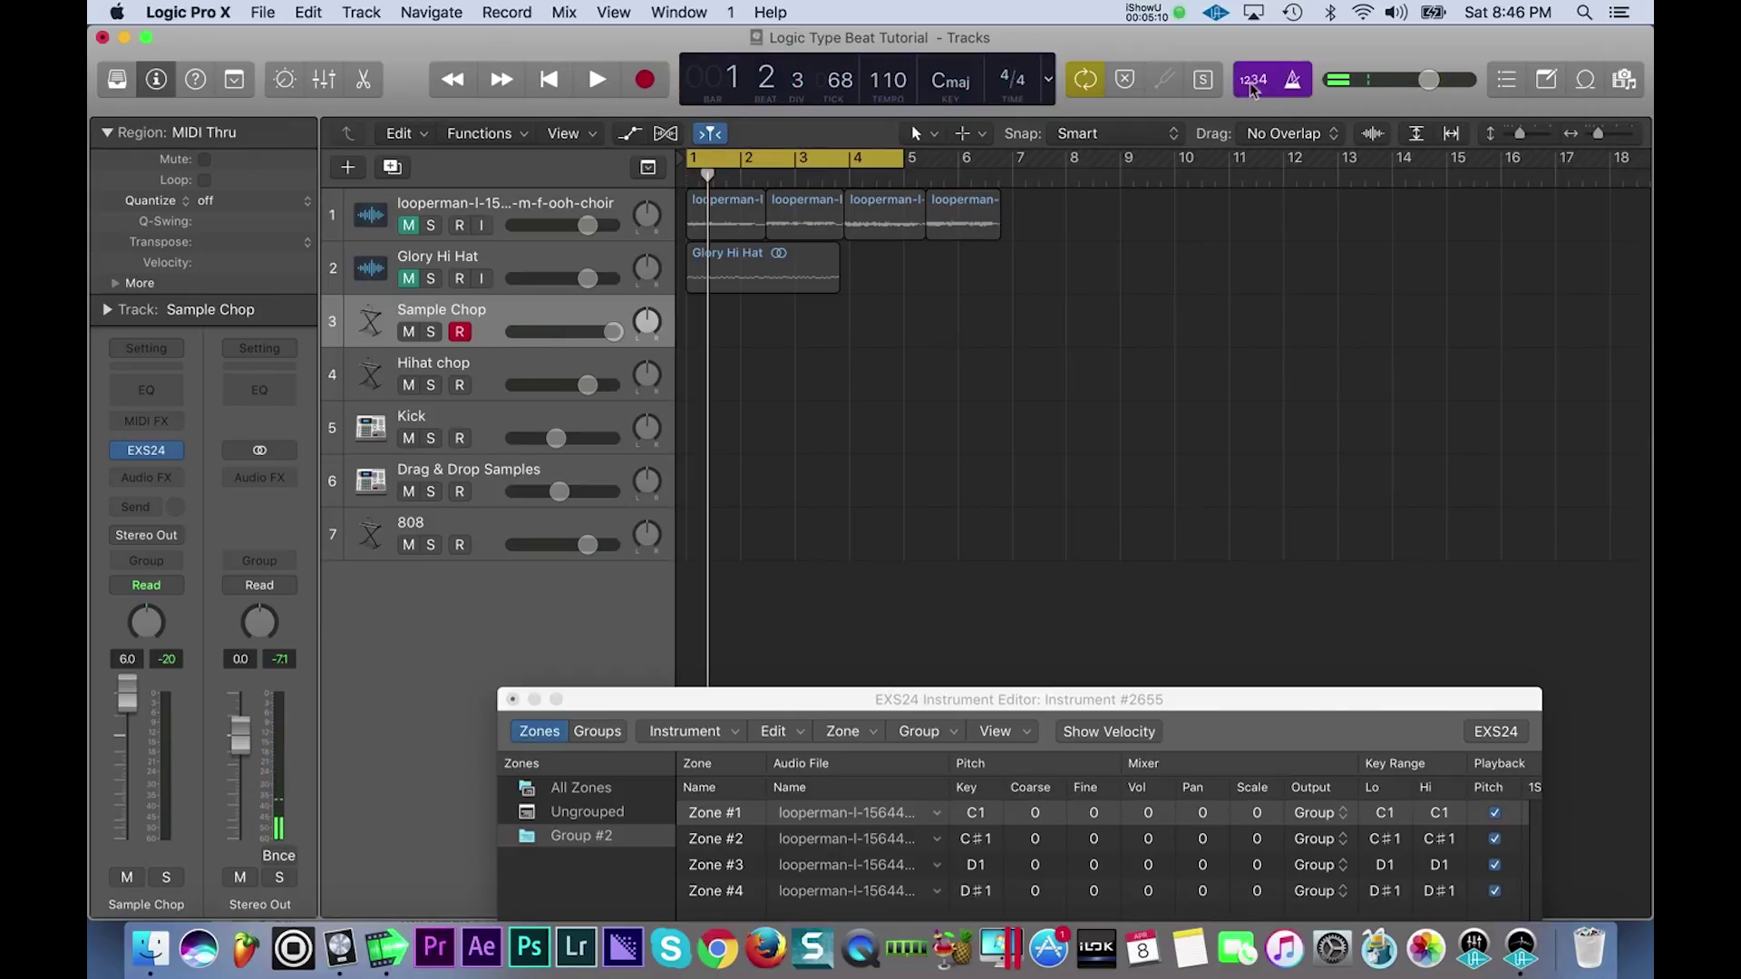
{"action": "key", "text": "r"}
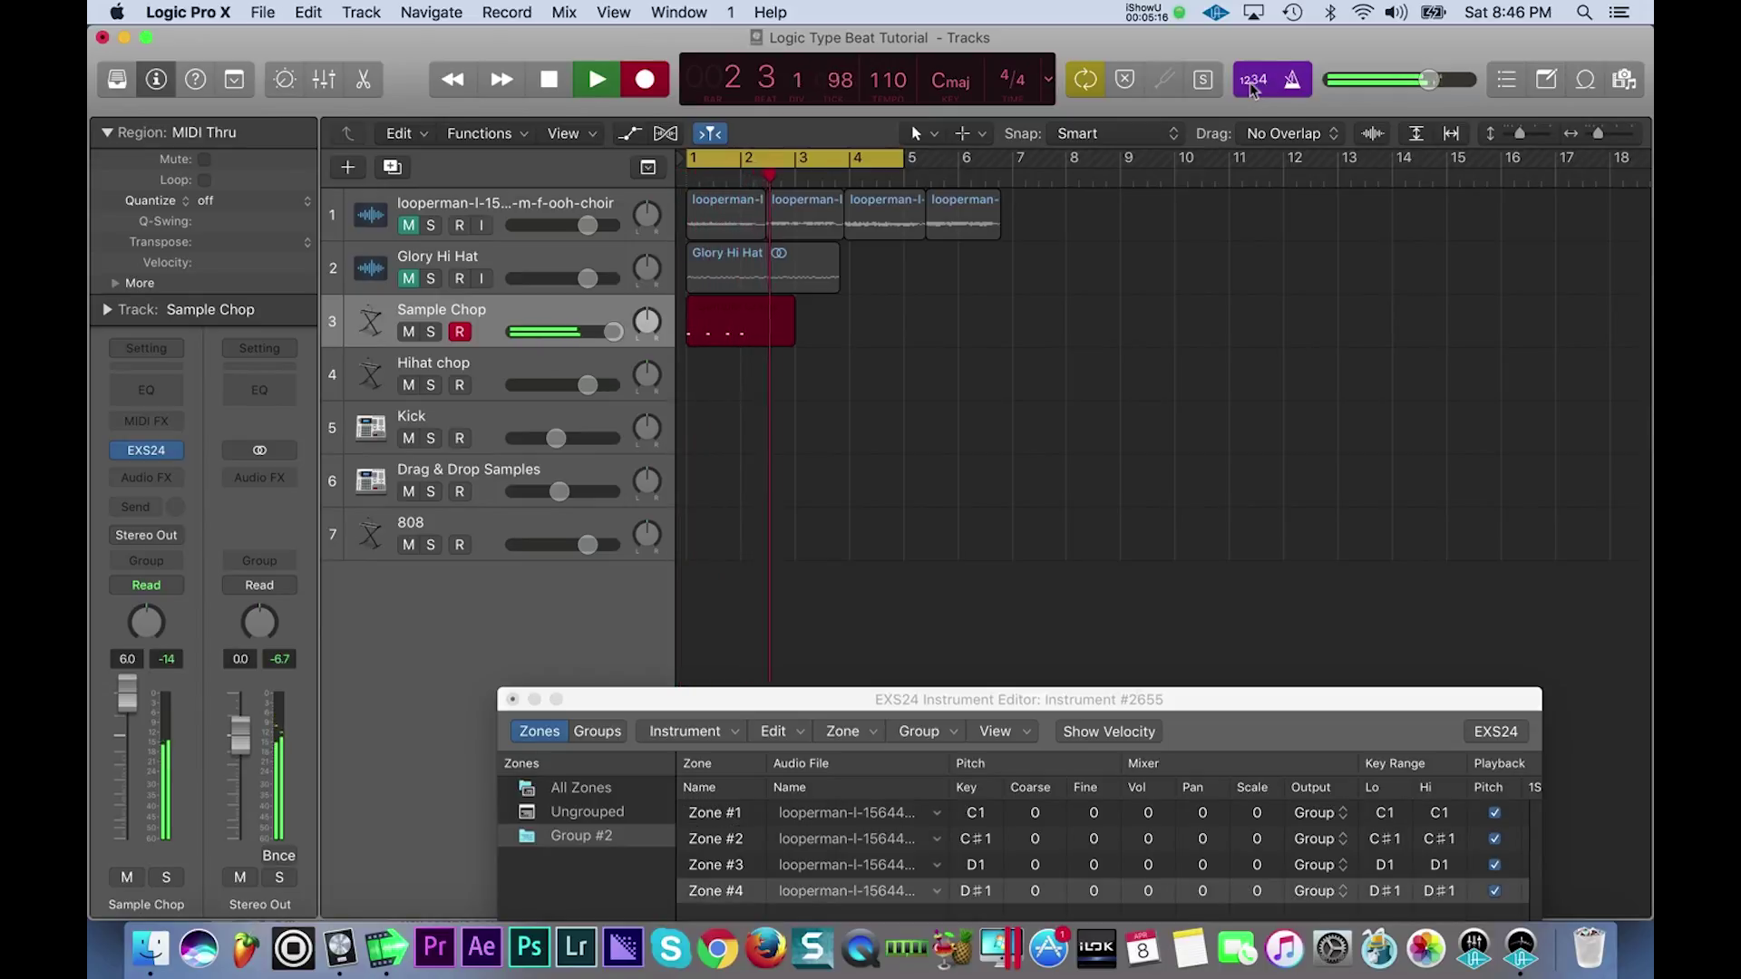
{"action": "key", "text": "space"}
{"action": "key", "text": "Delete"}
- Record a four-bar choir chop pattern on the Sample Chop track from bar 1 and minimize the instrument editor
{"action": "key", "text": "r"}
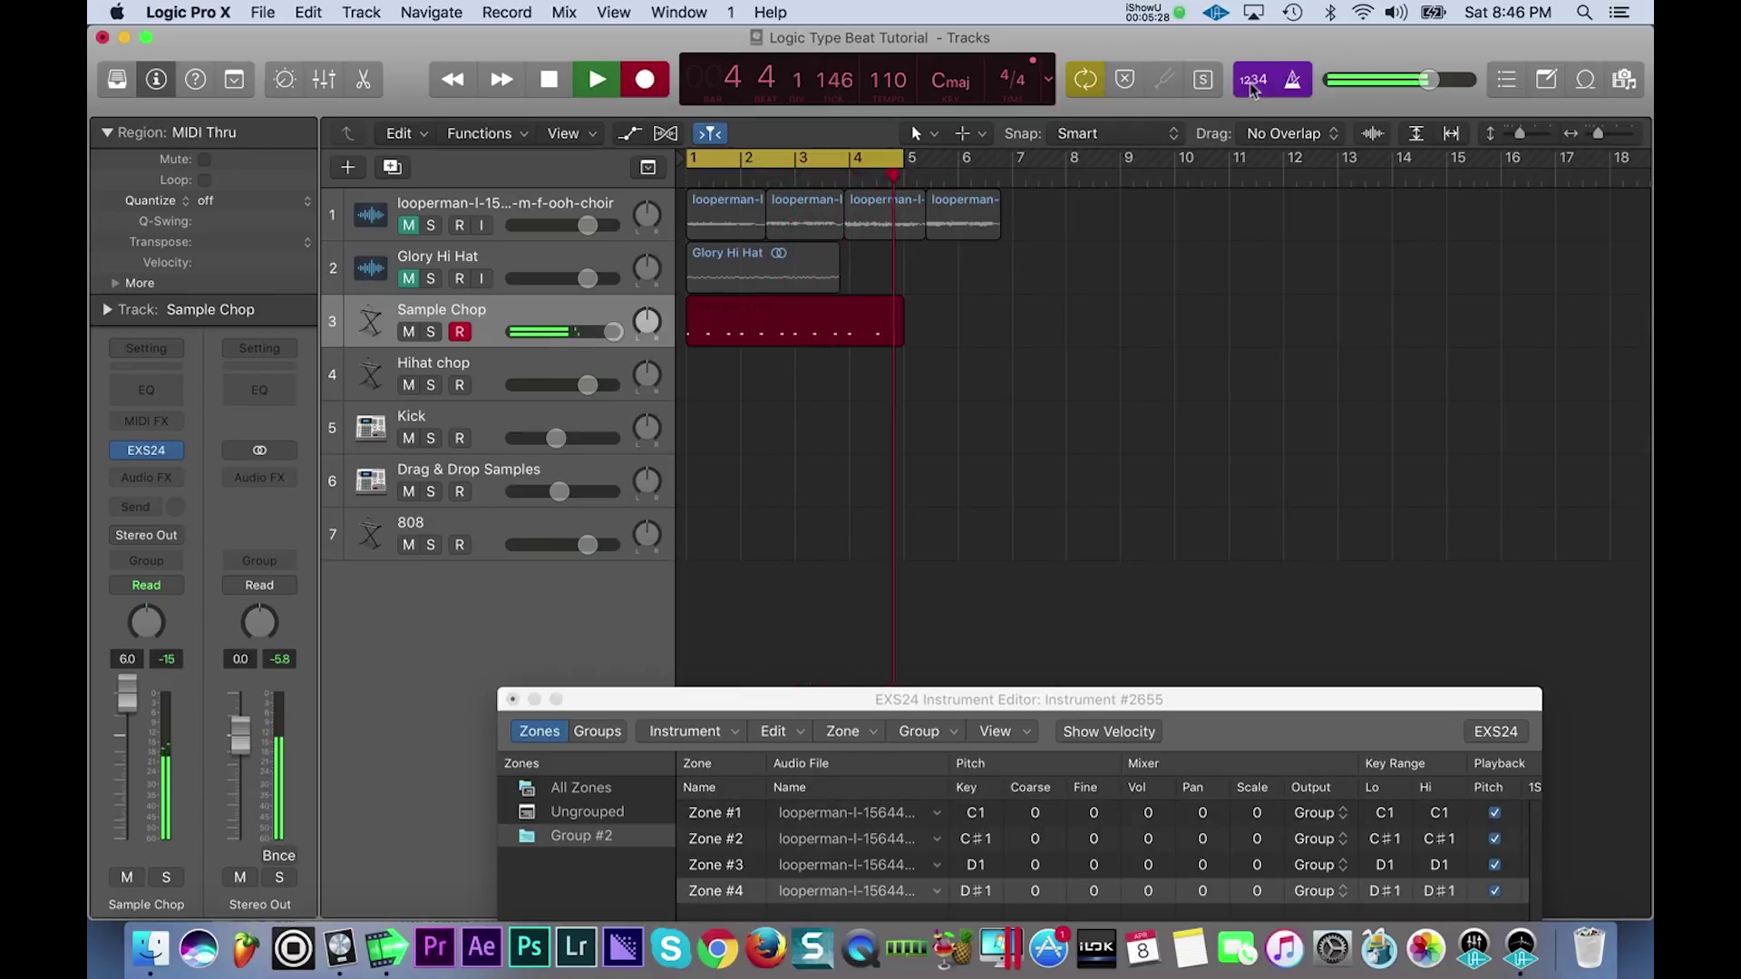
{"action": "key", "text": "space"}
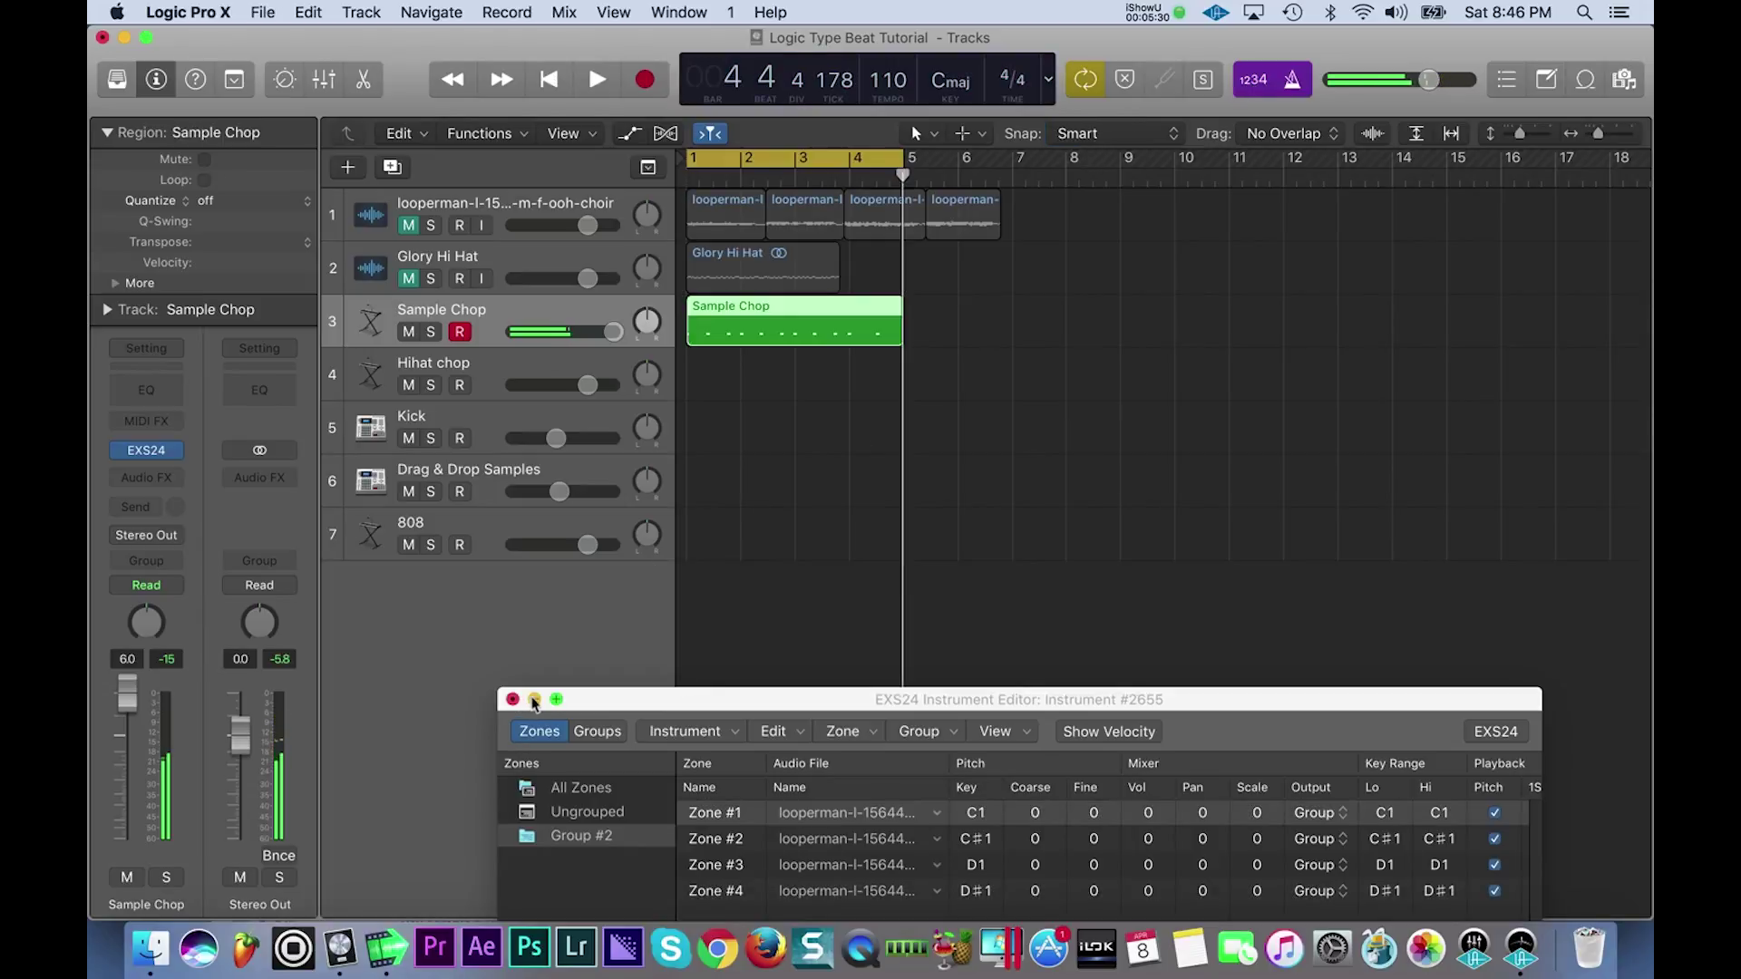
{"action": "left_click", "coordinate": [534, 700]}
- Open the recorded Sample Chop region in an enlarged Piano Roll and select all its notes, with the whole pattern in view
{"action": "key", "text": "p"}
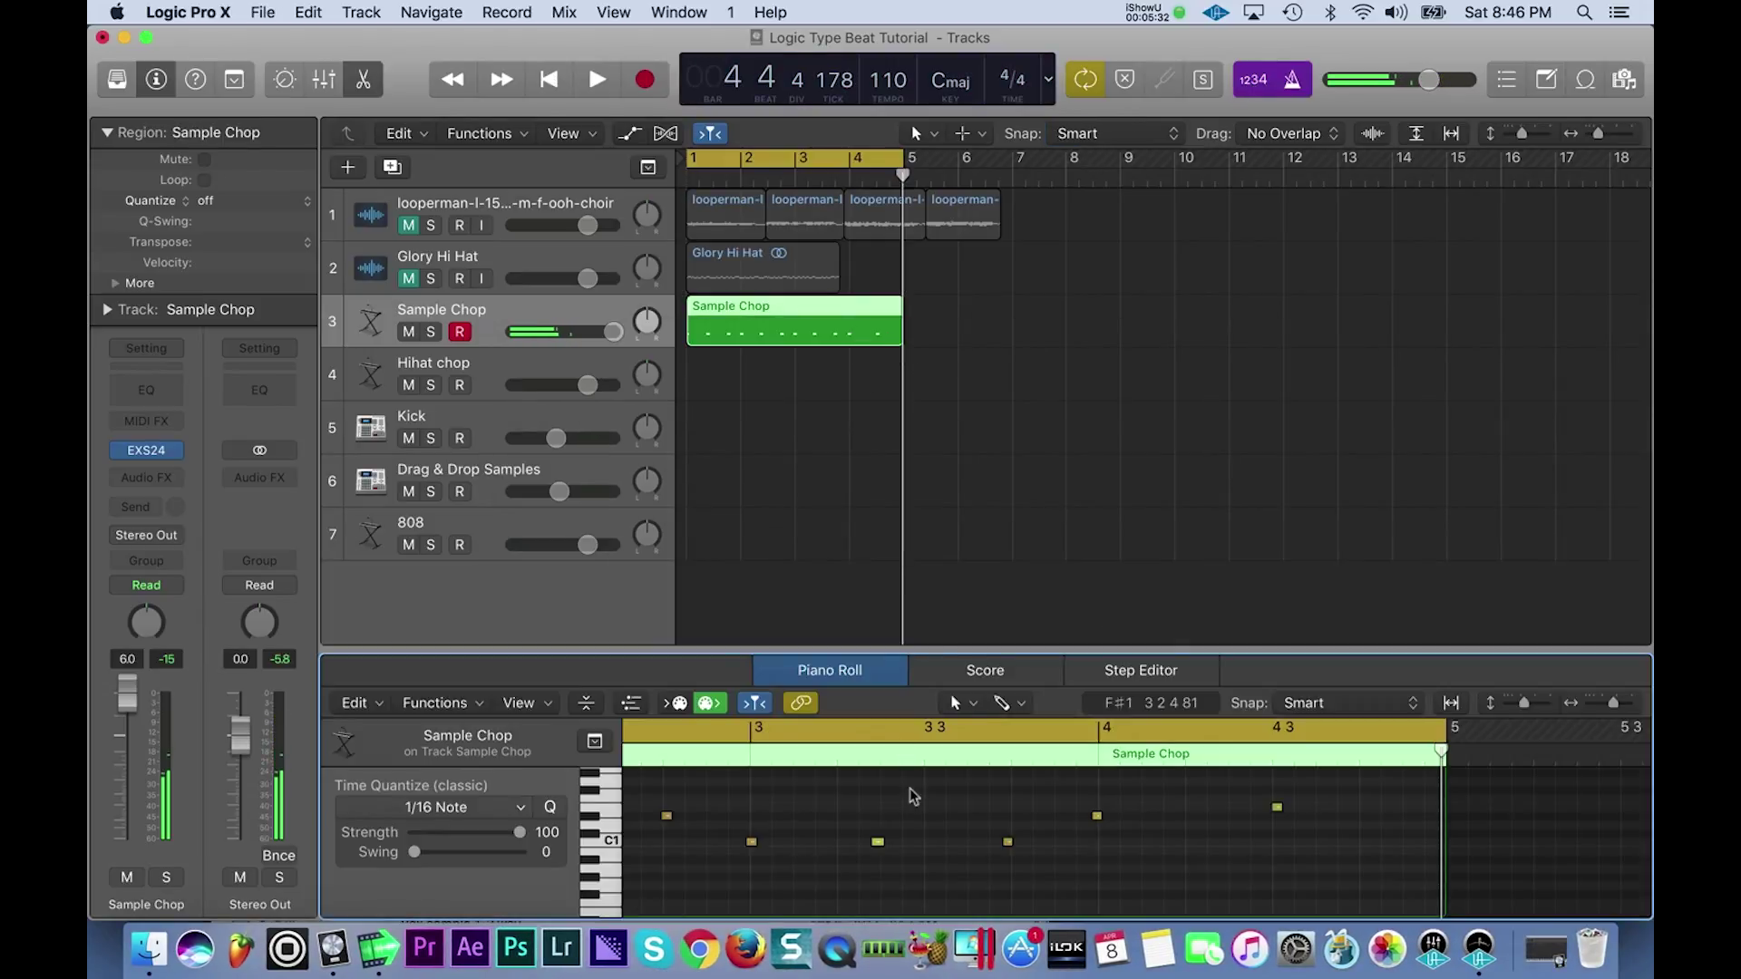
{"action": "left_click_drag", "start_coordinate": [909, 650], "coordinate": [910, 470]}
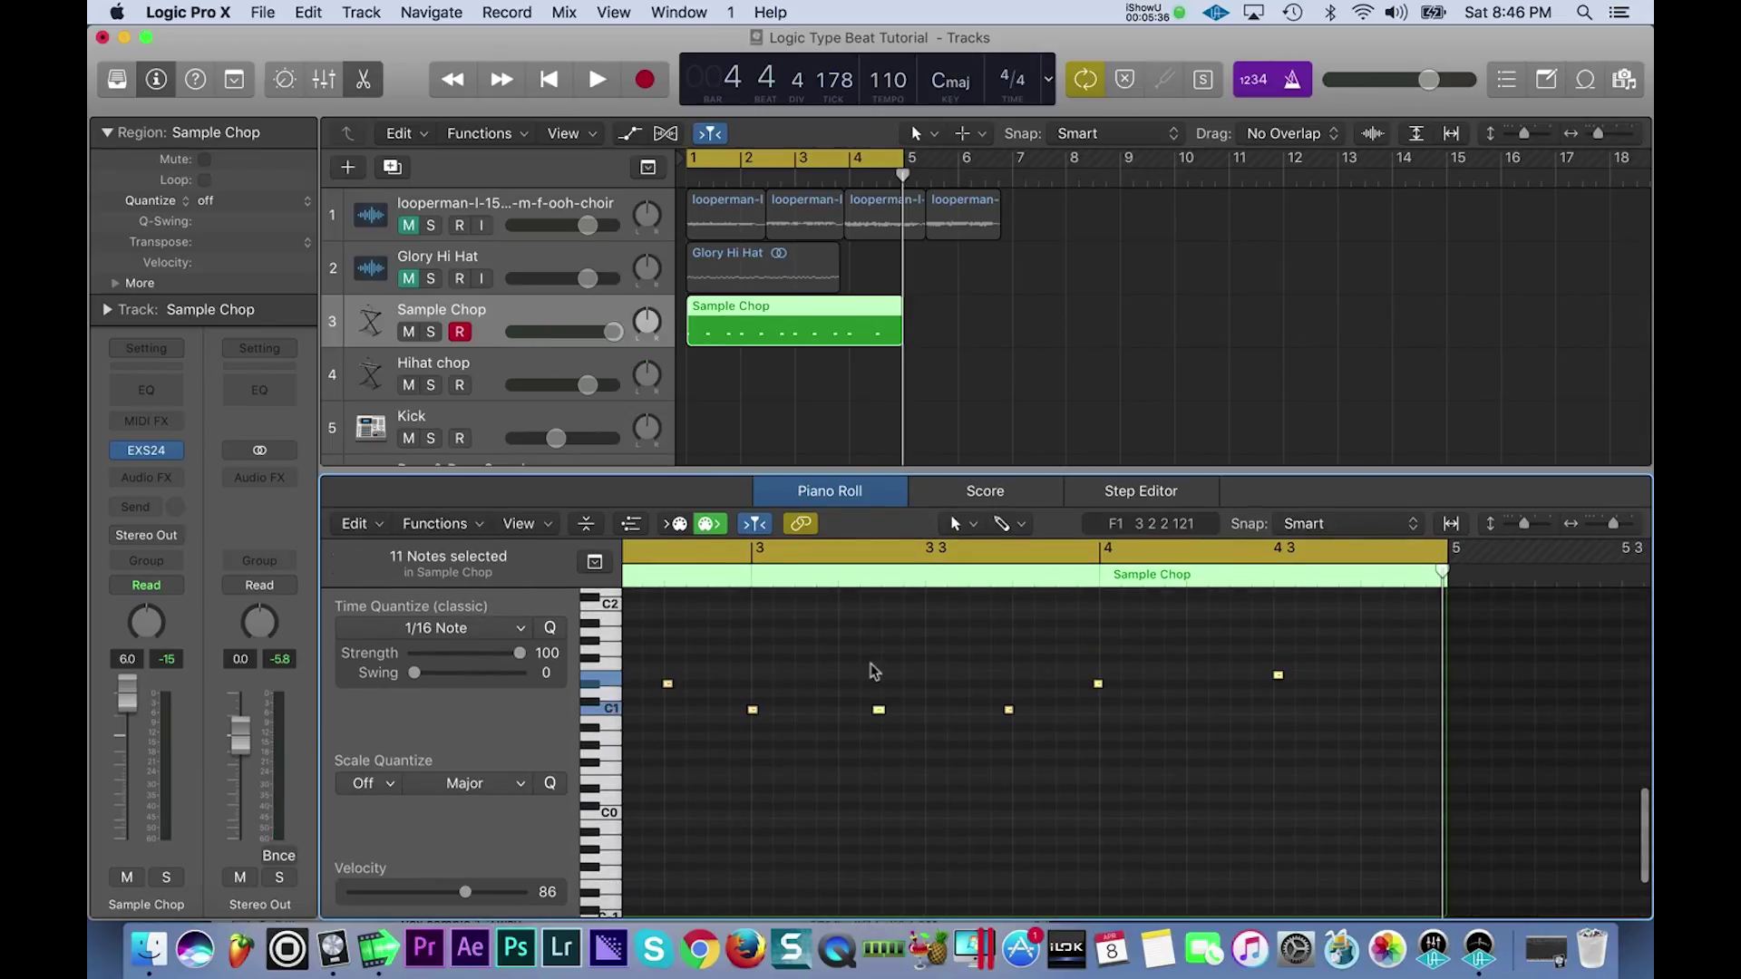
{"action": "scroll", "coordinate": [879, 658], "scroll_direction": "left", "scroll_amount": 5}
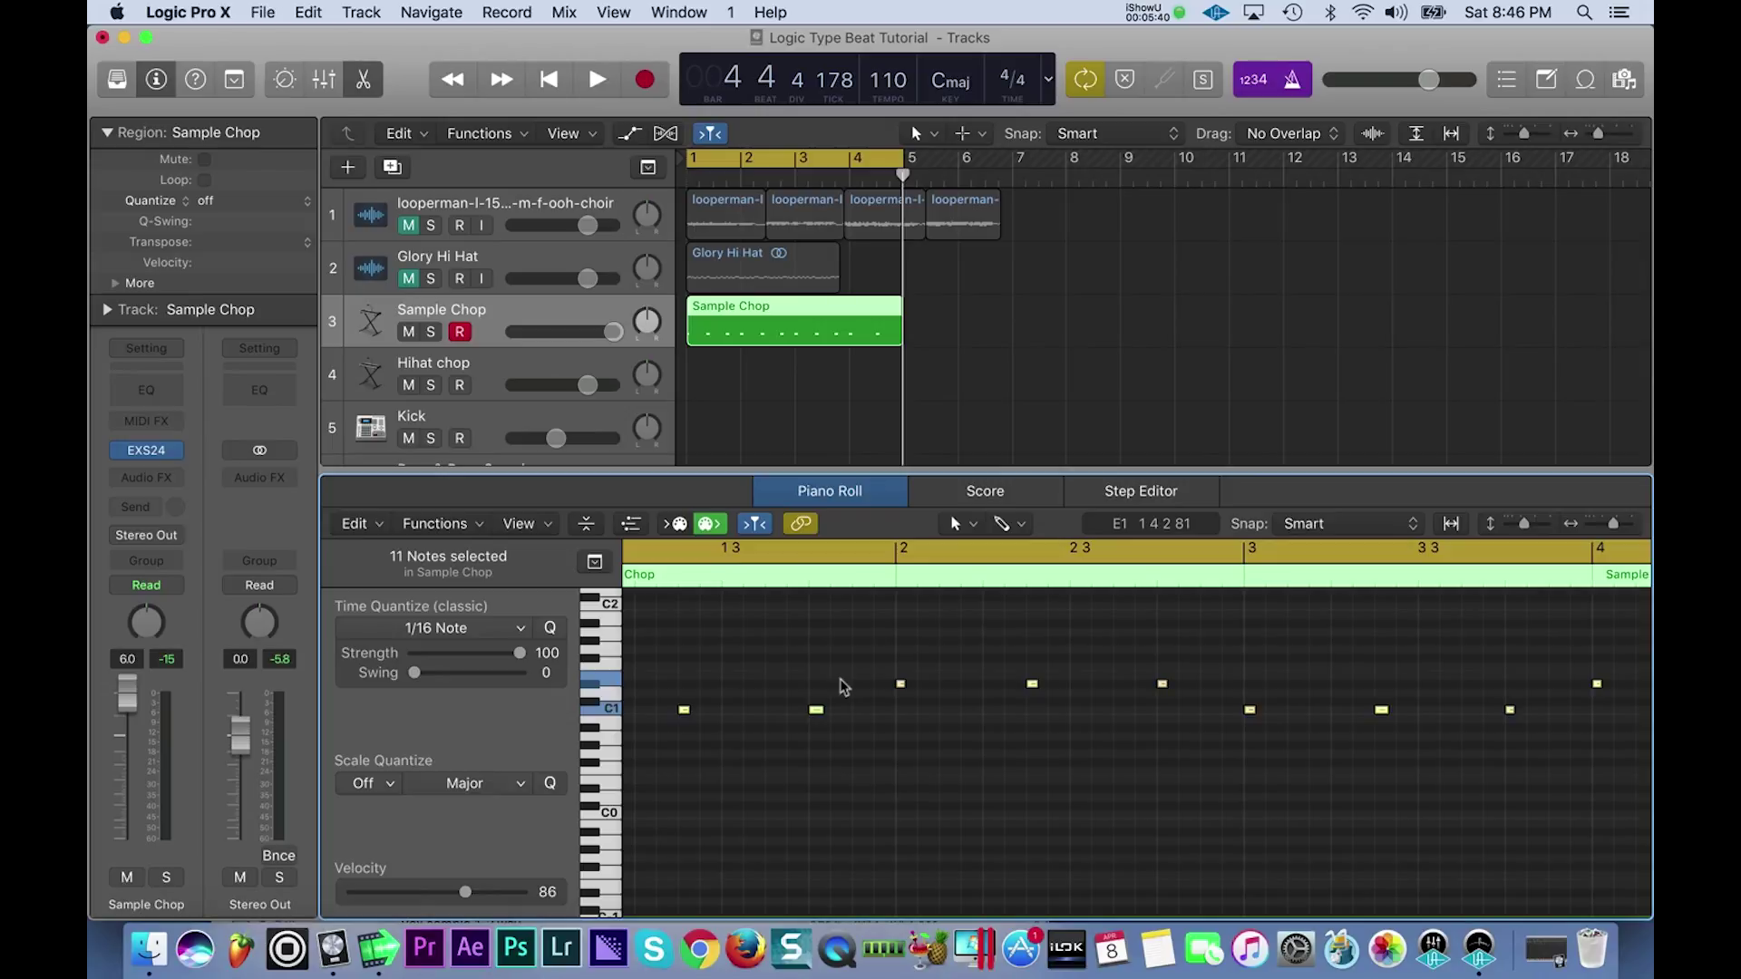
{"action": "scroll", "coordinate": [844, 688], "scroll_direction": "left", "scroll_amount": 2}
{"action": "scroll", "coordinate": [843, 687], "scroll_direction": "down", "scroll_amount": 5}
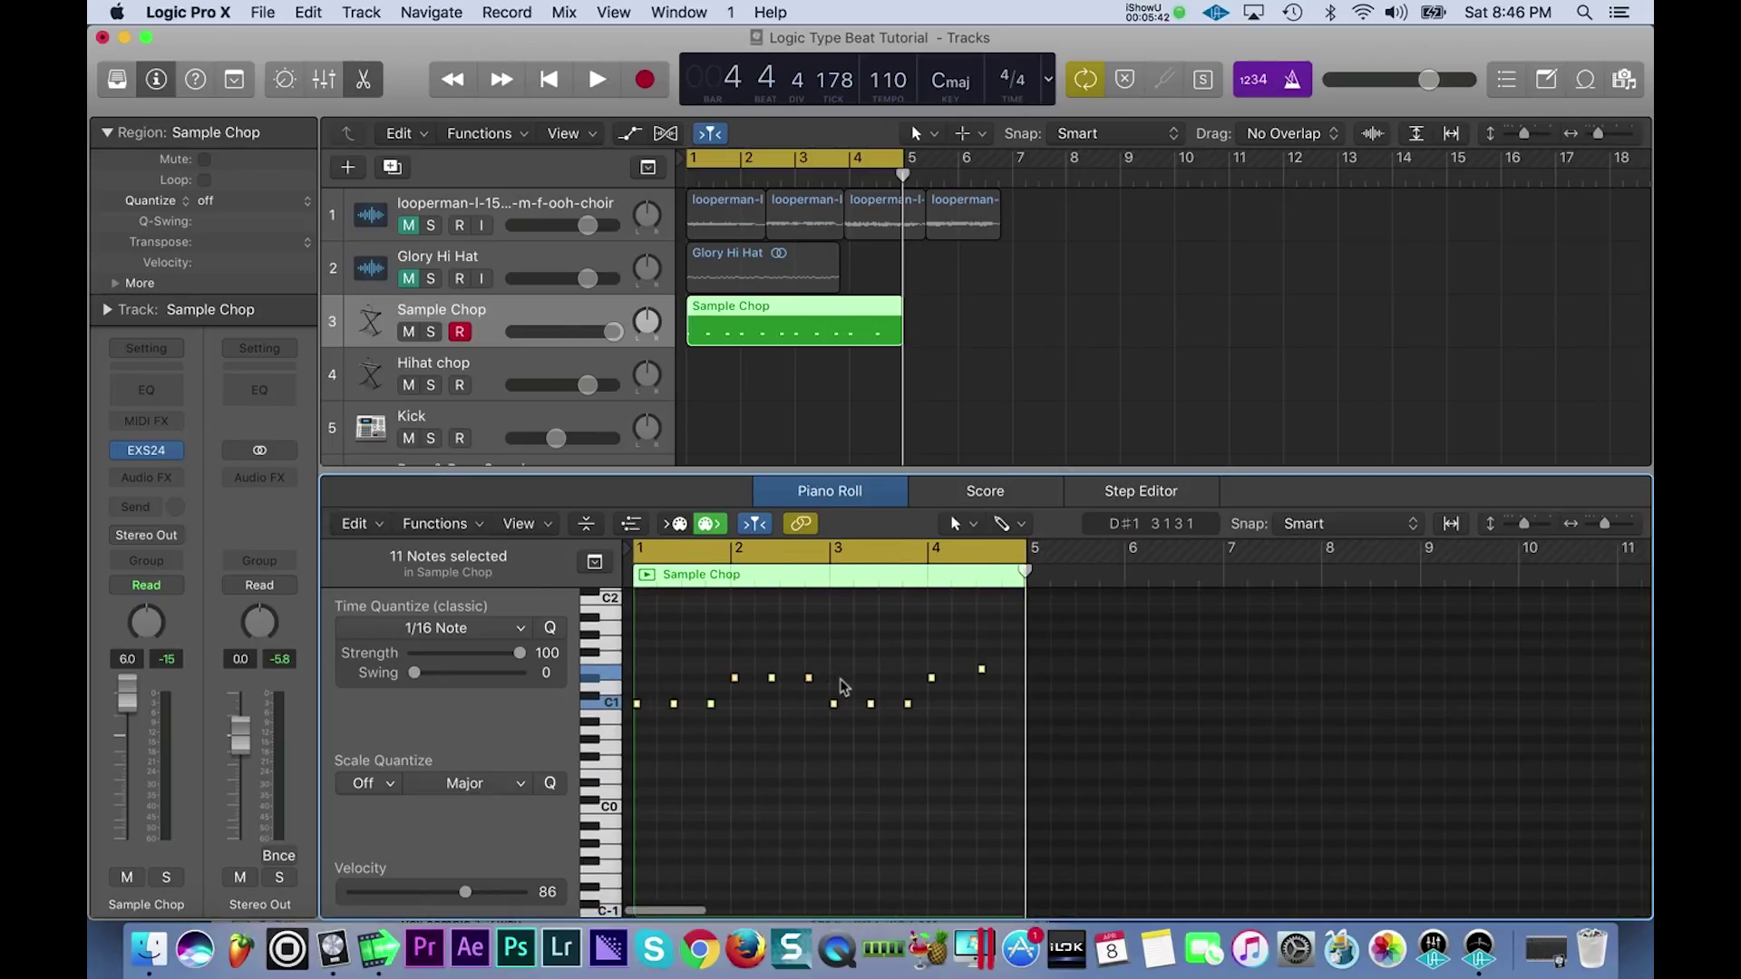
- Play the pattern, move its last note at 4 3 1 1 down to D1, and listen again
{"action": "key", "text": "space"}
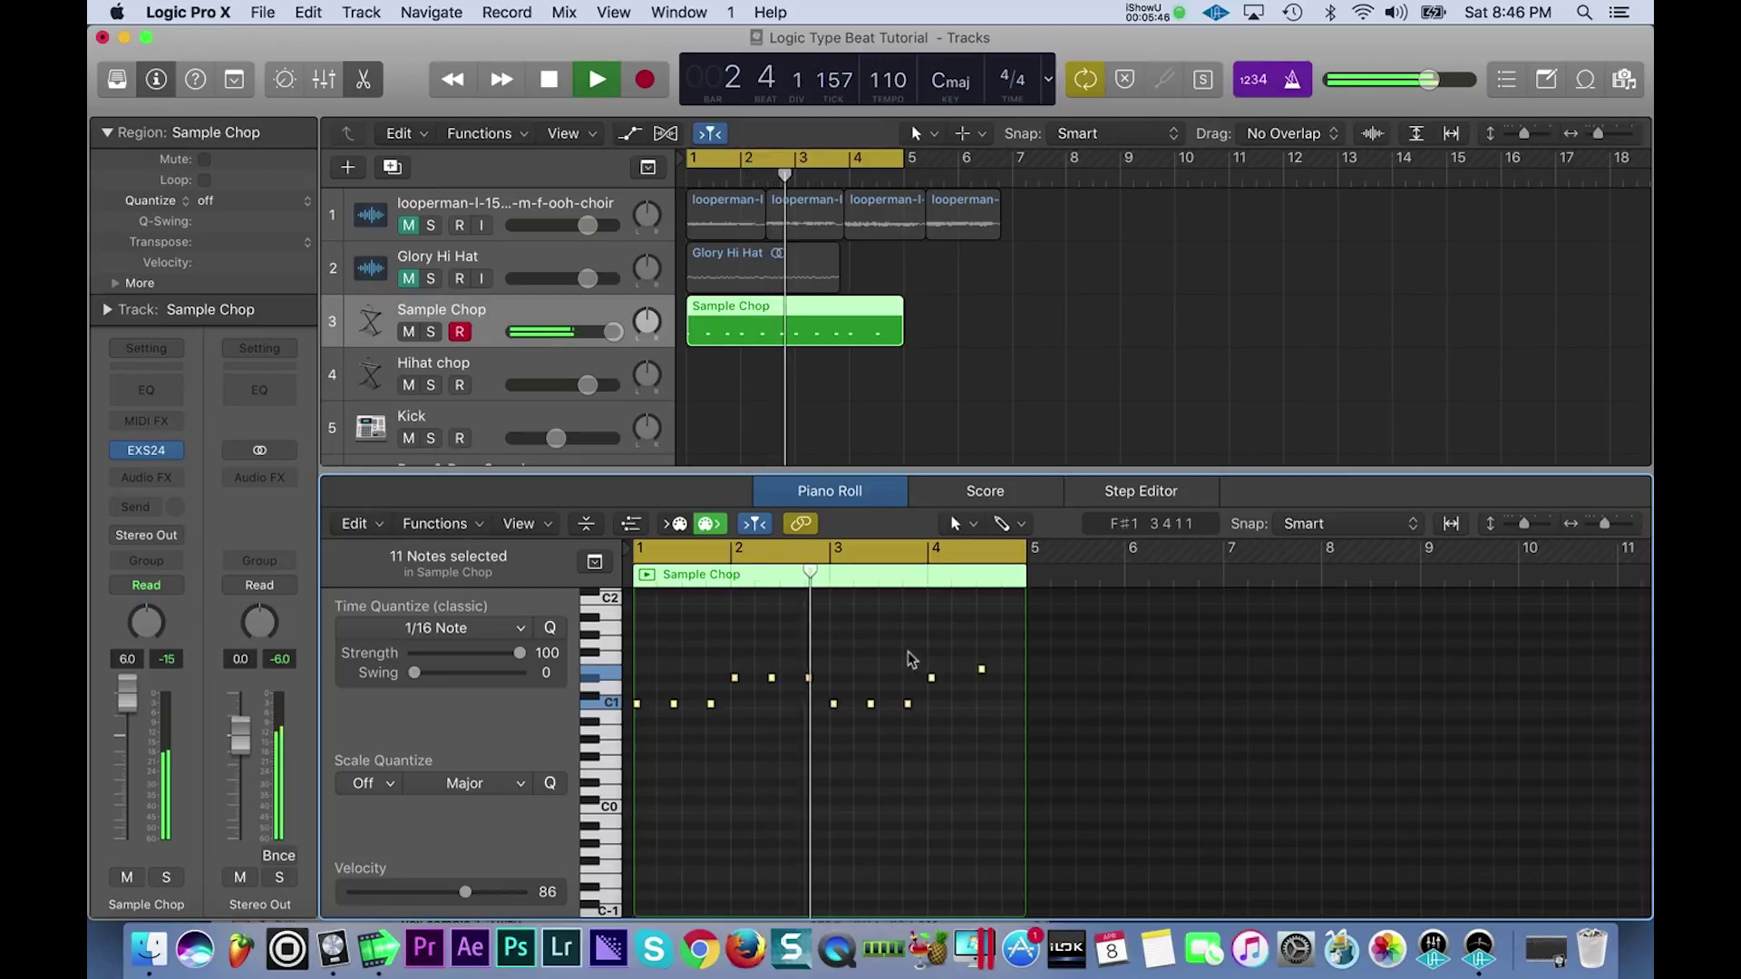
{"action": "left_click", "coordinate": [997, 693]}
{"action": "key", "text": "space"}
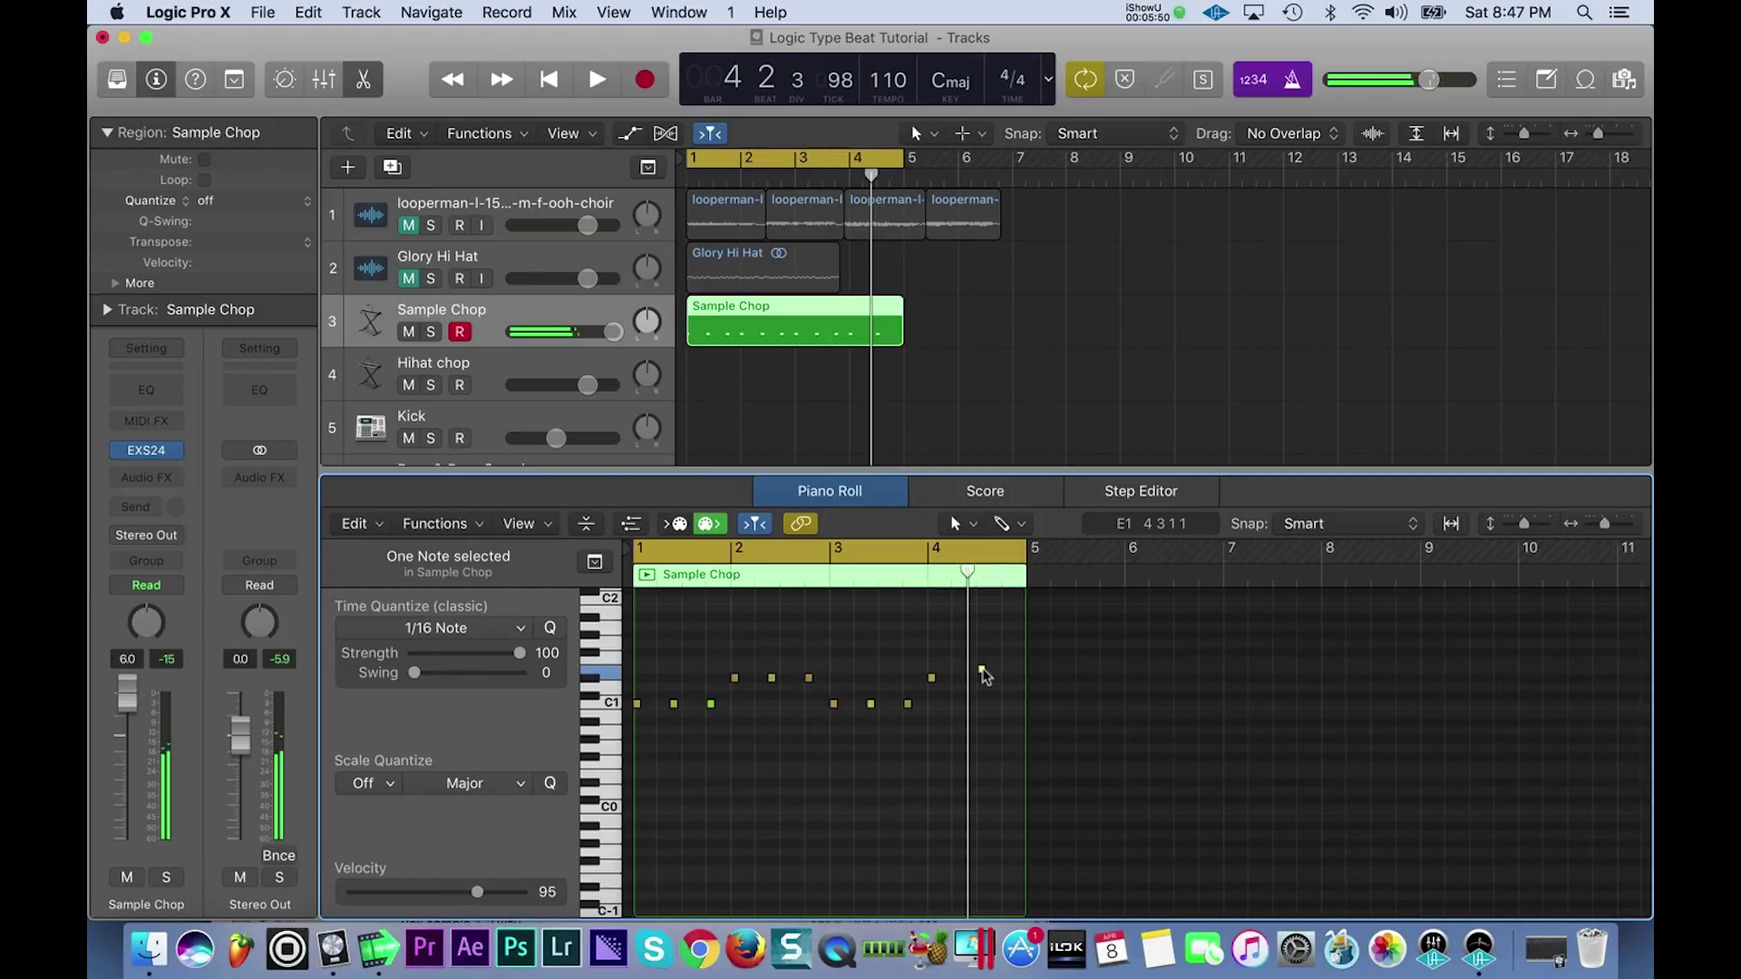
{"action": "left_click_drag", "start_coordinate": [981, 670], "coordinate": [984, 692]}
{"action": "key", "text": "space"}
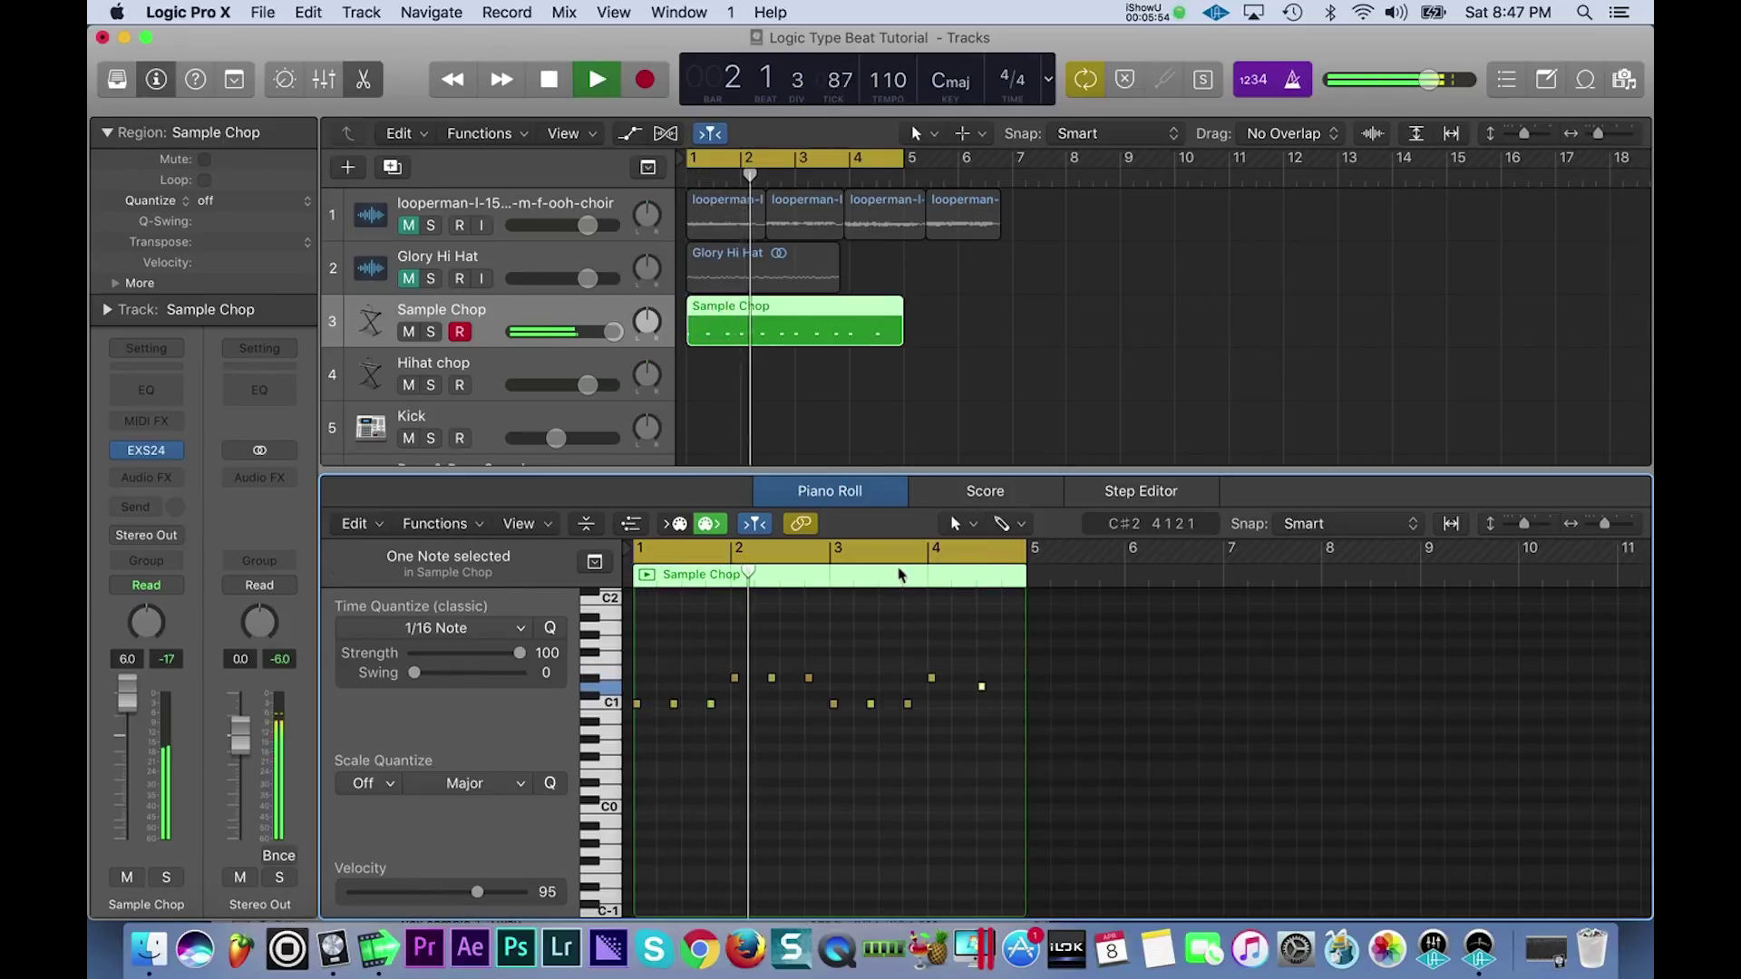
- Display the note velocity lane and raise the velocity of all pattern notes to 127
{"action": "left_click", "coordinate": [631, 526]}
{"action": "left_click", "coordinate": [733, 736]}
{"action": "key", "text": "super+a"}
{"action": "left_click_drag", "start_coordinate": [707, 811], "coordinate": [711, 619]}
- Lower the Sample Chop track's volume to 1.7 dB and select its recorded region
{"action": "left_click_drag", "start_coordinate": [613, 332], "coordinate": [595, 332]}
{"action": "left_click", "coordinate": [832, 443]}
{"action": "left_click", "coordinate": [795, 330]}
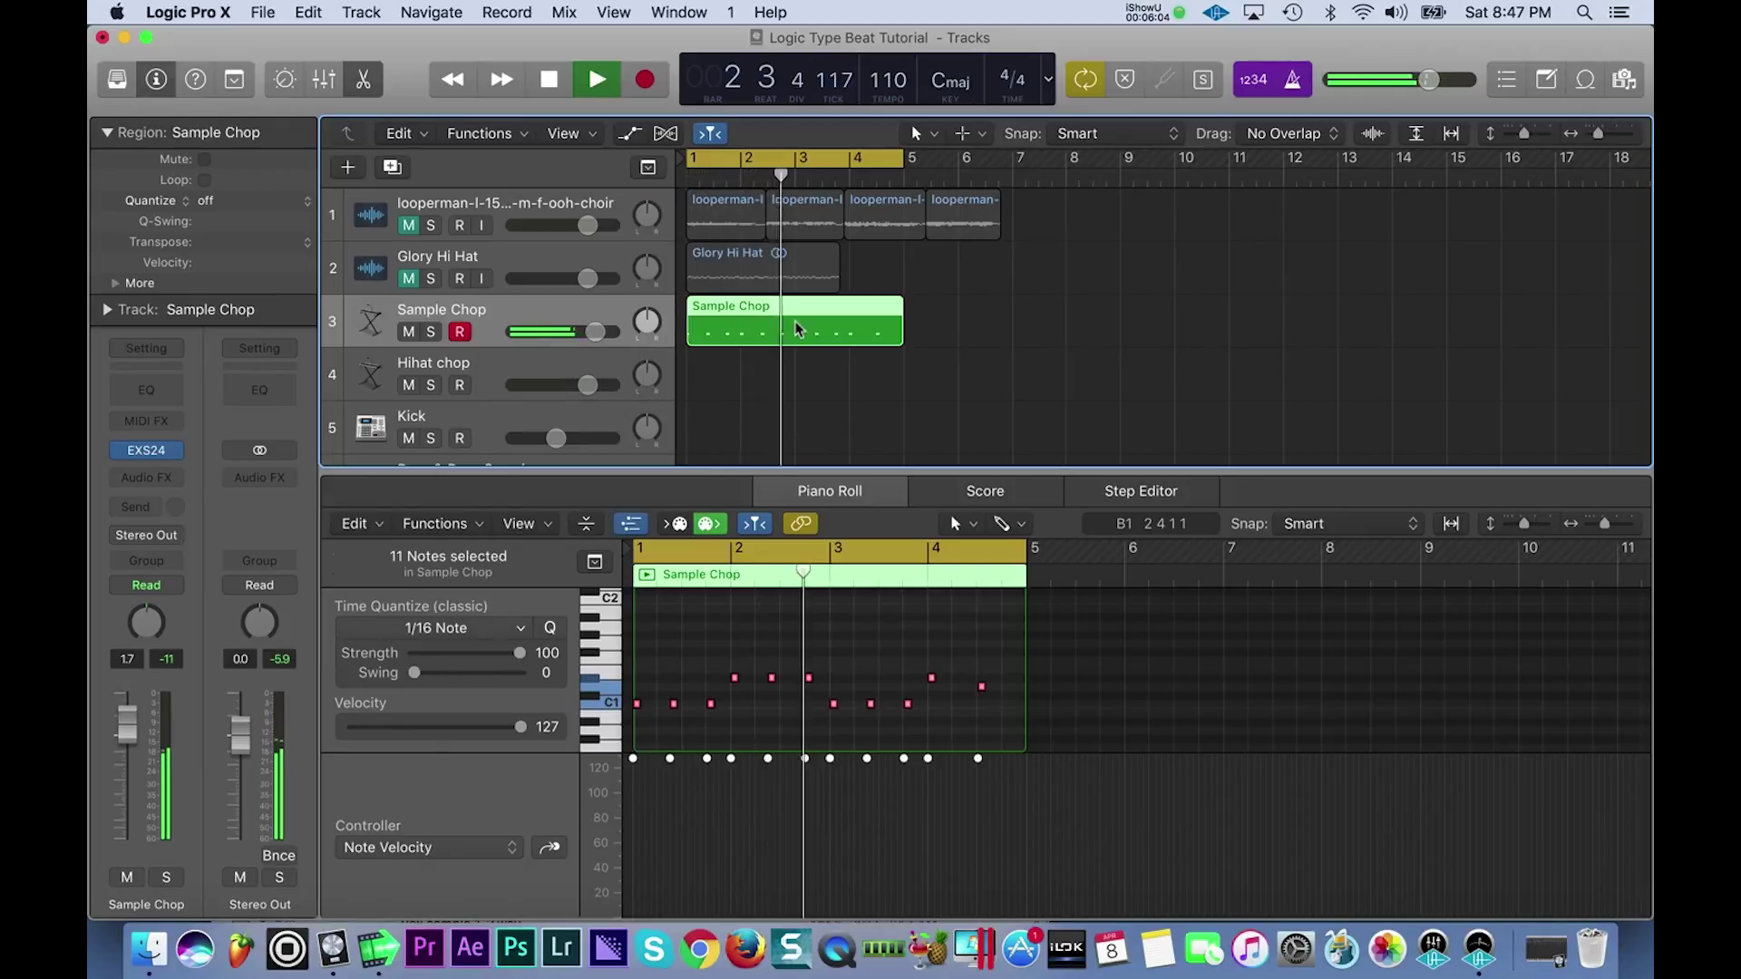
- Try the pattern's last note on D1 at 4 1 1 1, play the pattern from the start, and undo the move
{"action": "left_click_drag", "start_coordinate": [983, 688], "coordinate": [936, 684]}
{"action": "key", "text": "super+z"}
{"action": "key", "text": "space"}
{"action": "key", "text": "Return"}
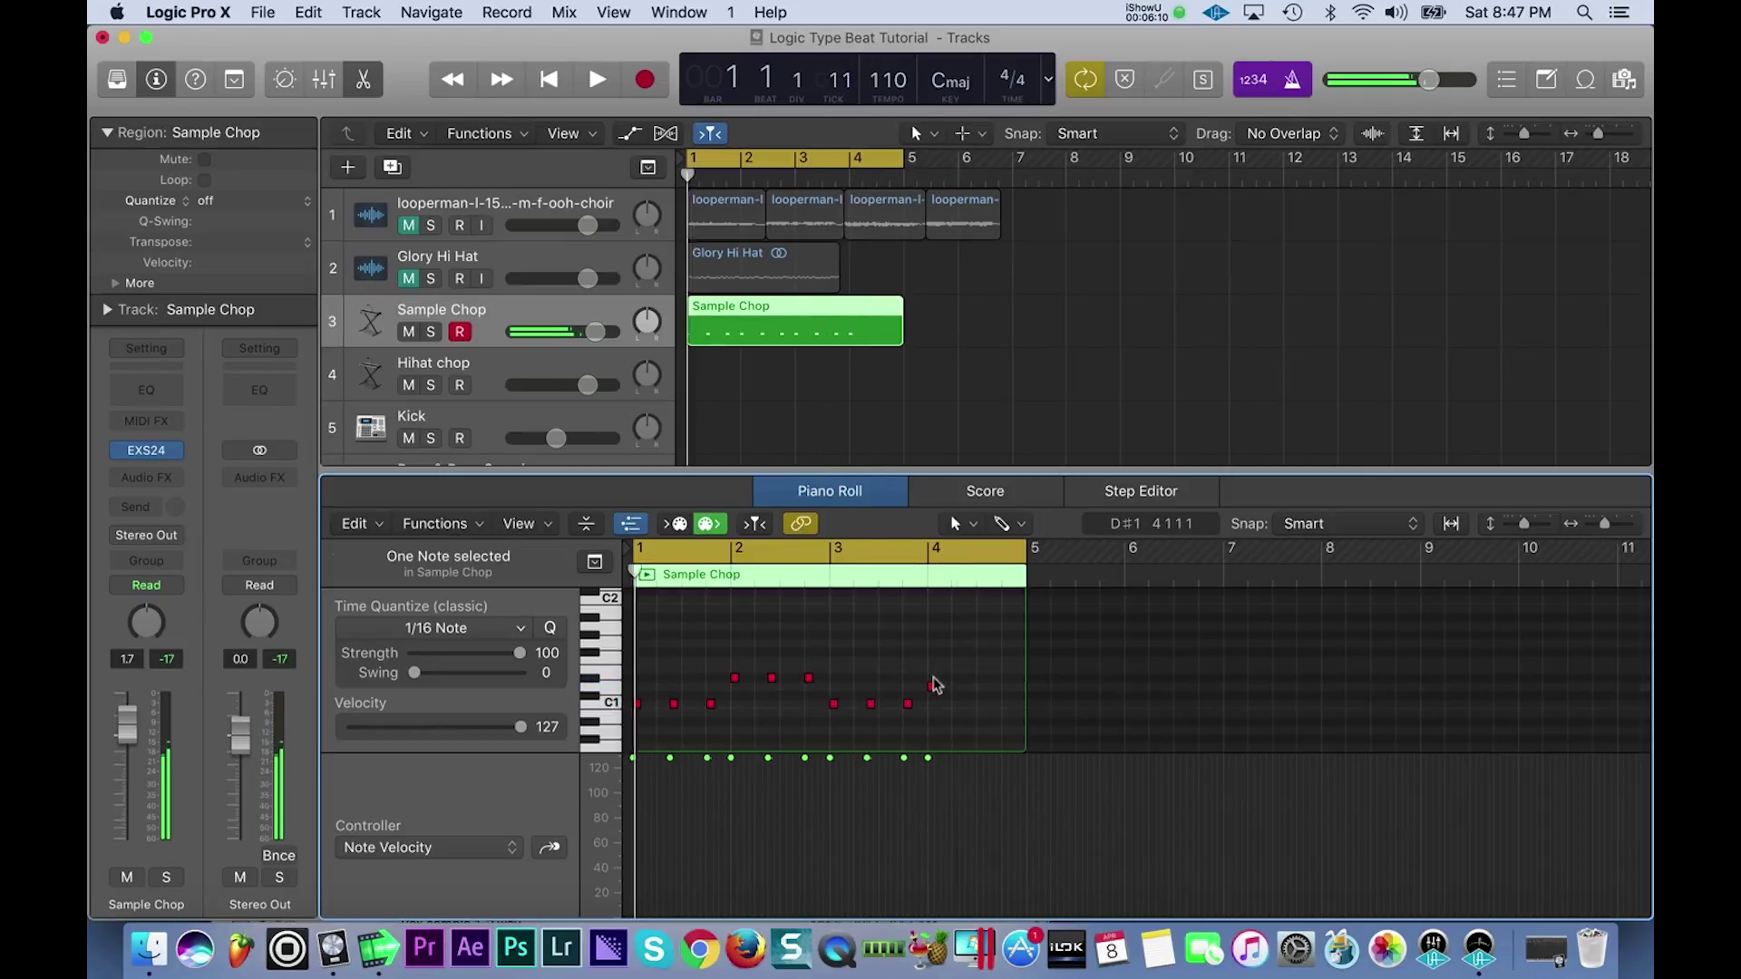
{"action": "key", "text": "space"}
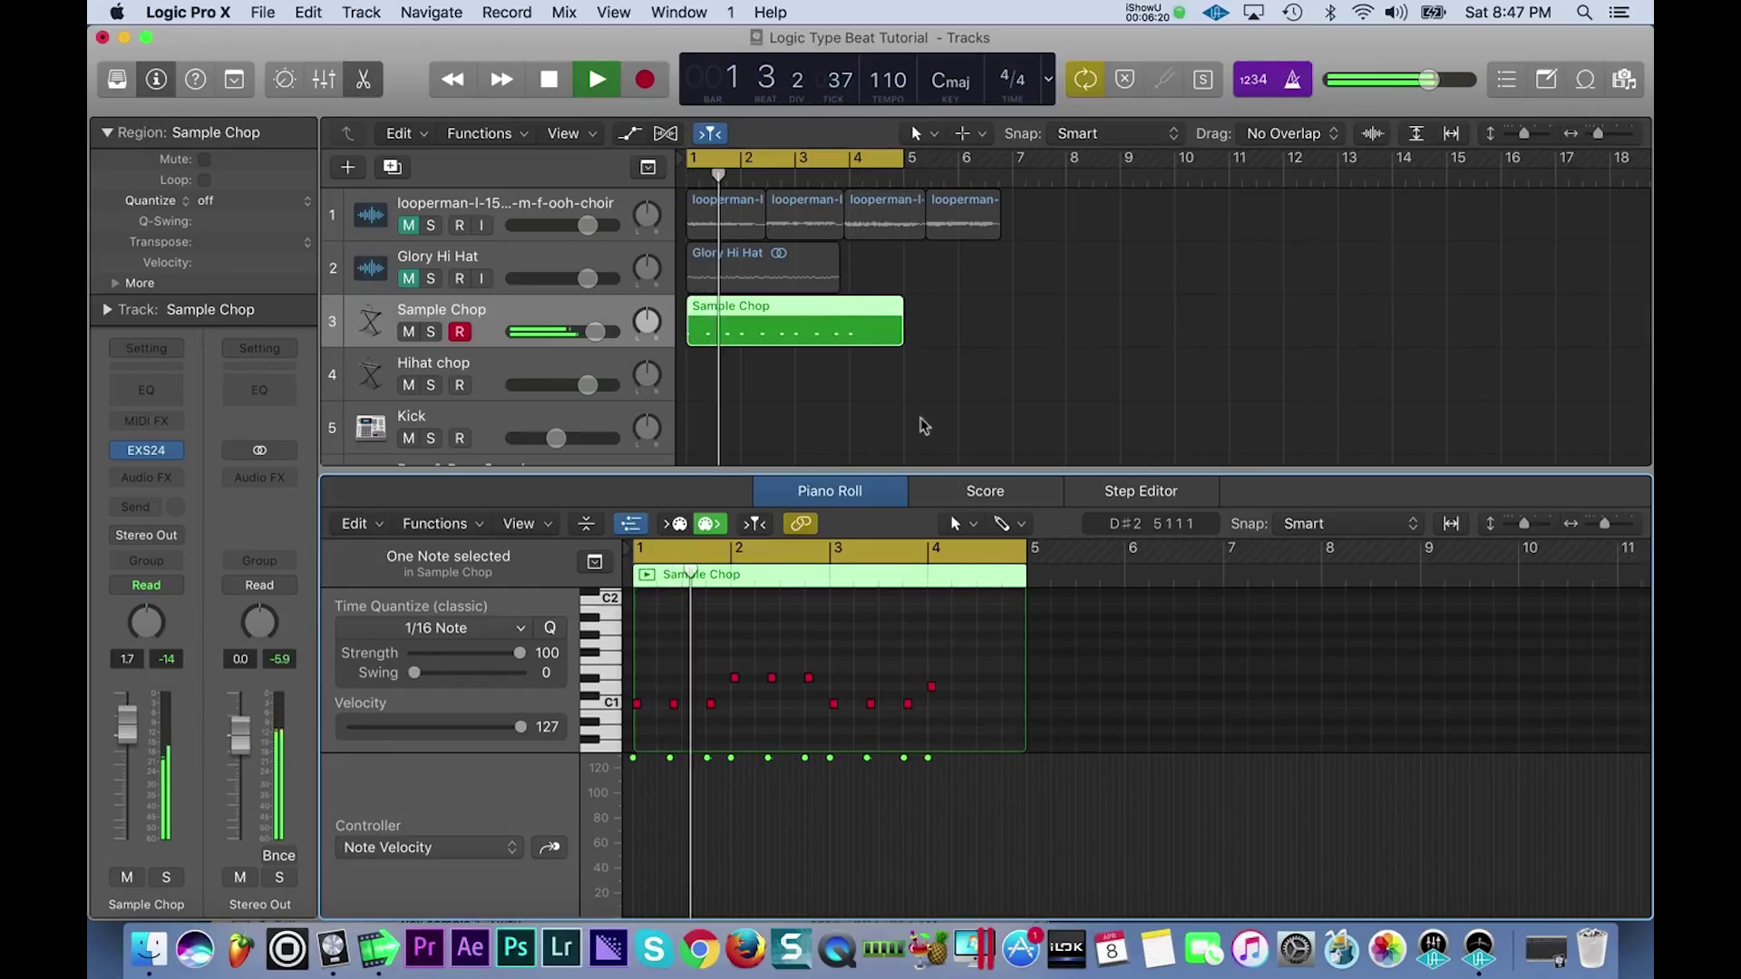
{"action": "key", "text": "space"}
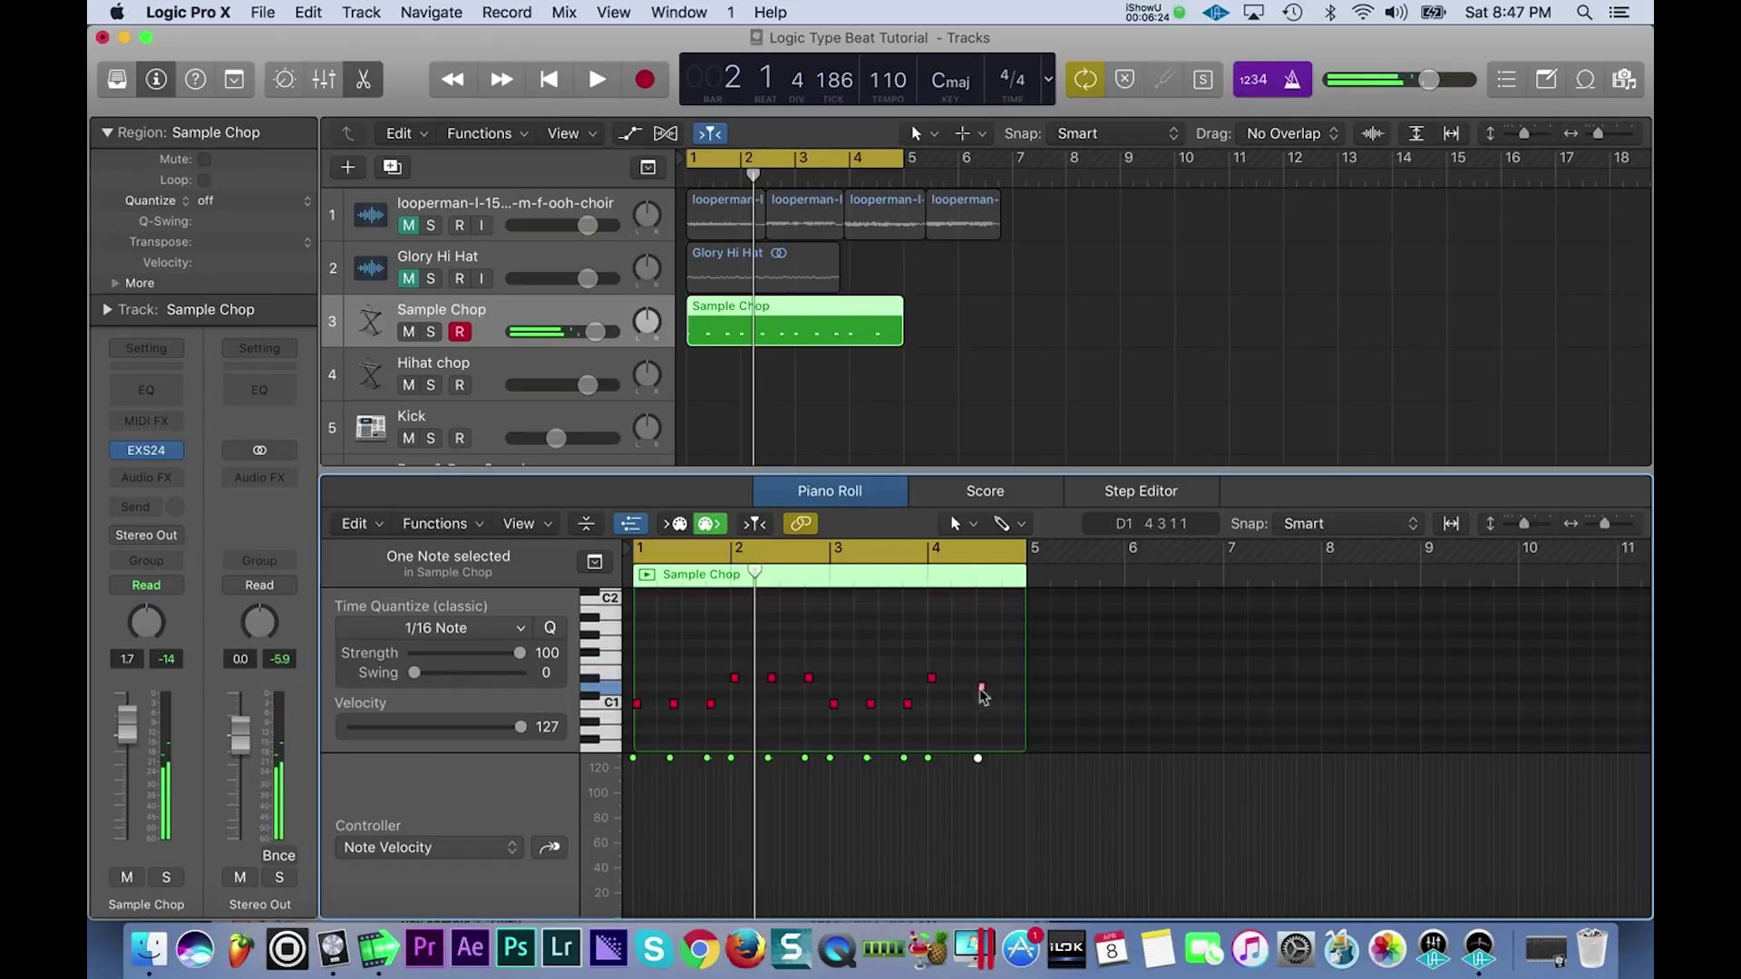
- Replace the pattern's bar 4 notes with a copy of the three bar 2 notes pasted at bar 4, and play the result
{"action": "left_click_drag", "start_coordinate": [986, 687], "coordinate": [984, 682]}
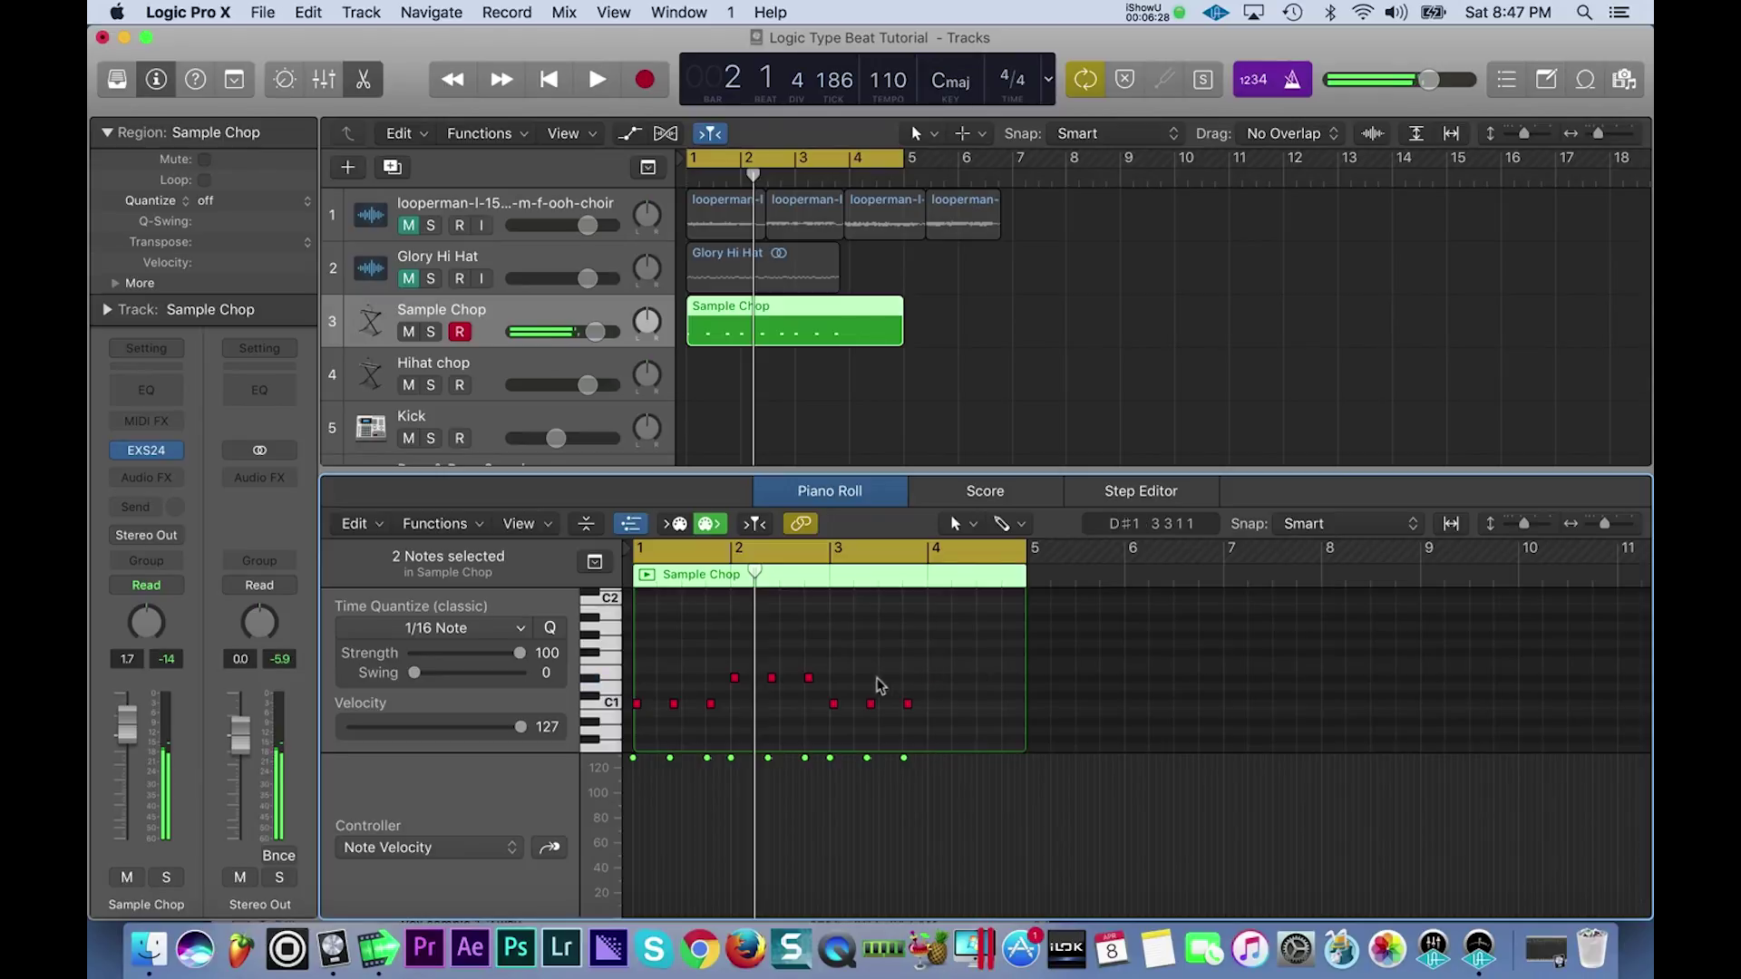
{"action": "key", "text": "space"}
{"action": "key", "text": "space"}
{"action": "left_click", "coordinate": [929, 579]}
{"action": "key", "text": "super+v"}
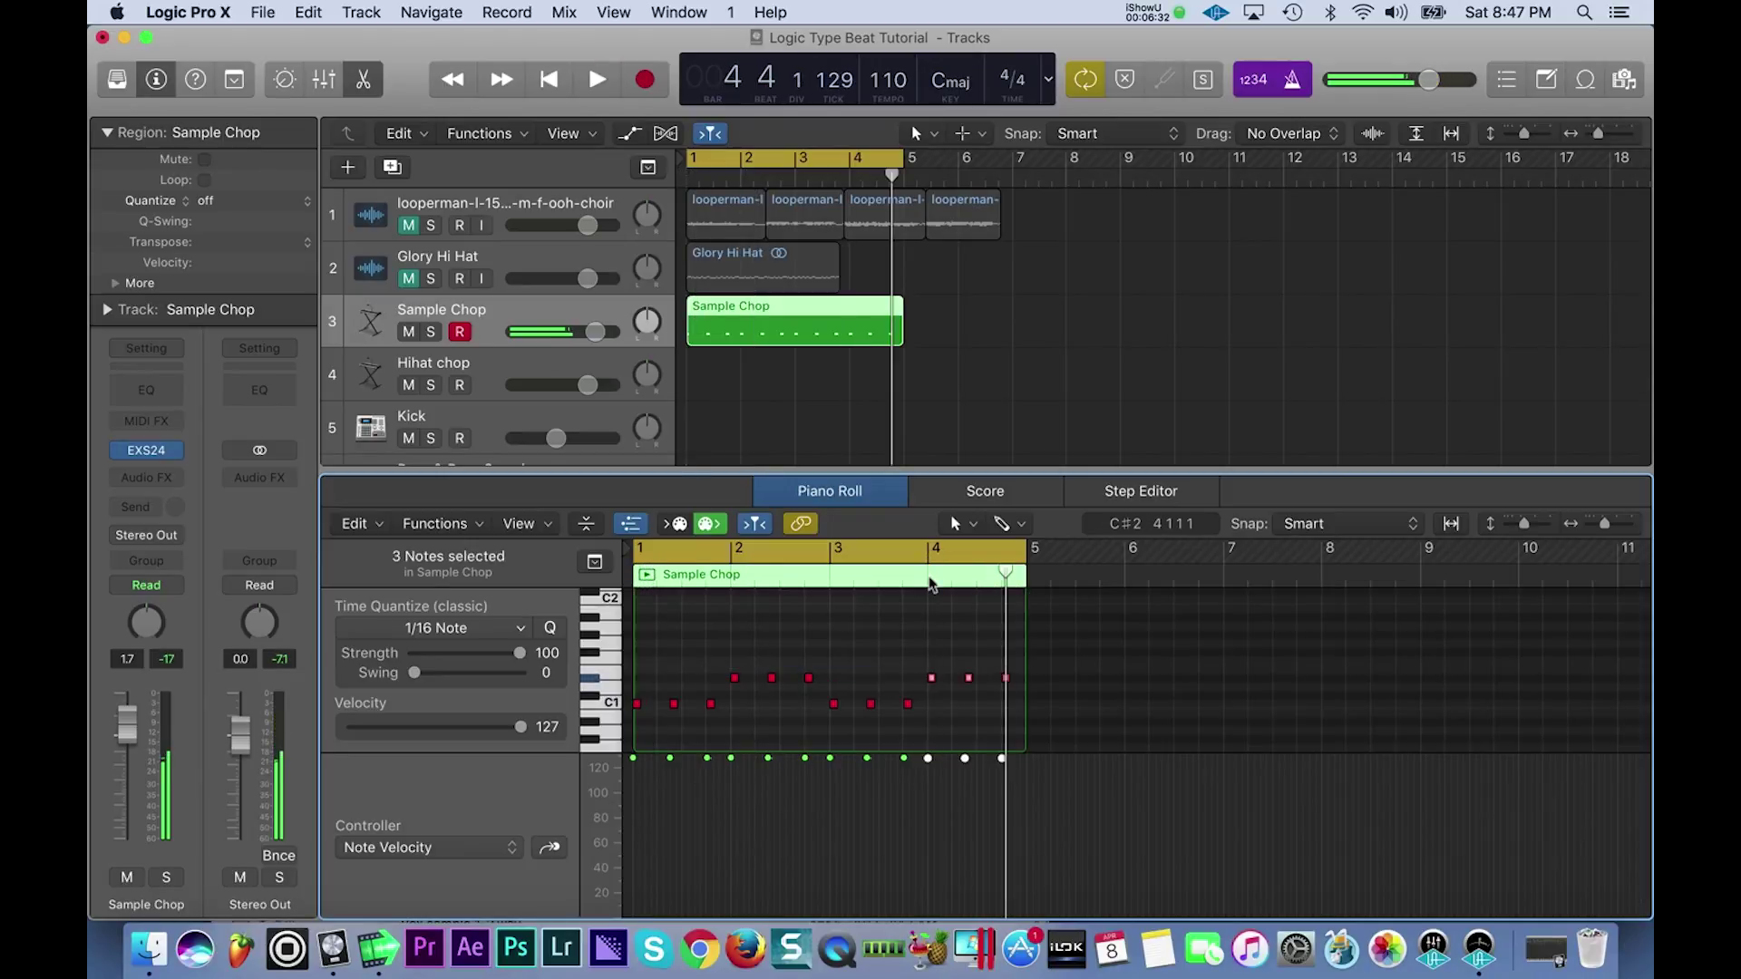
{"action": "key", "text": "space"}
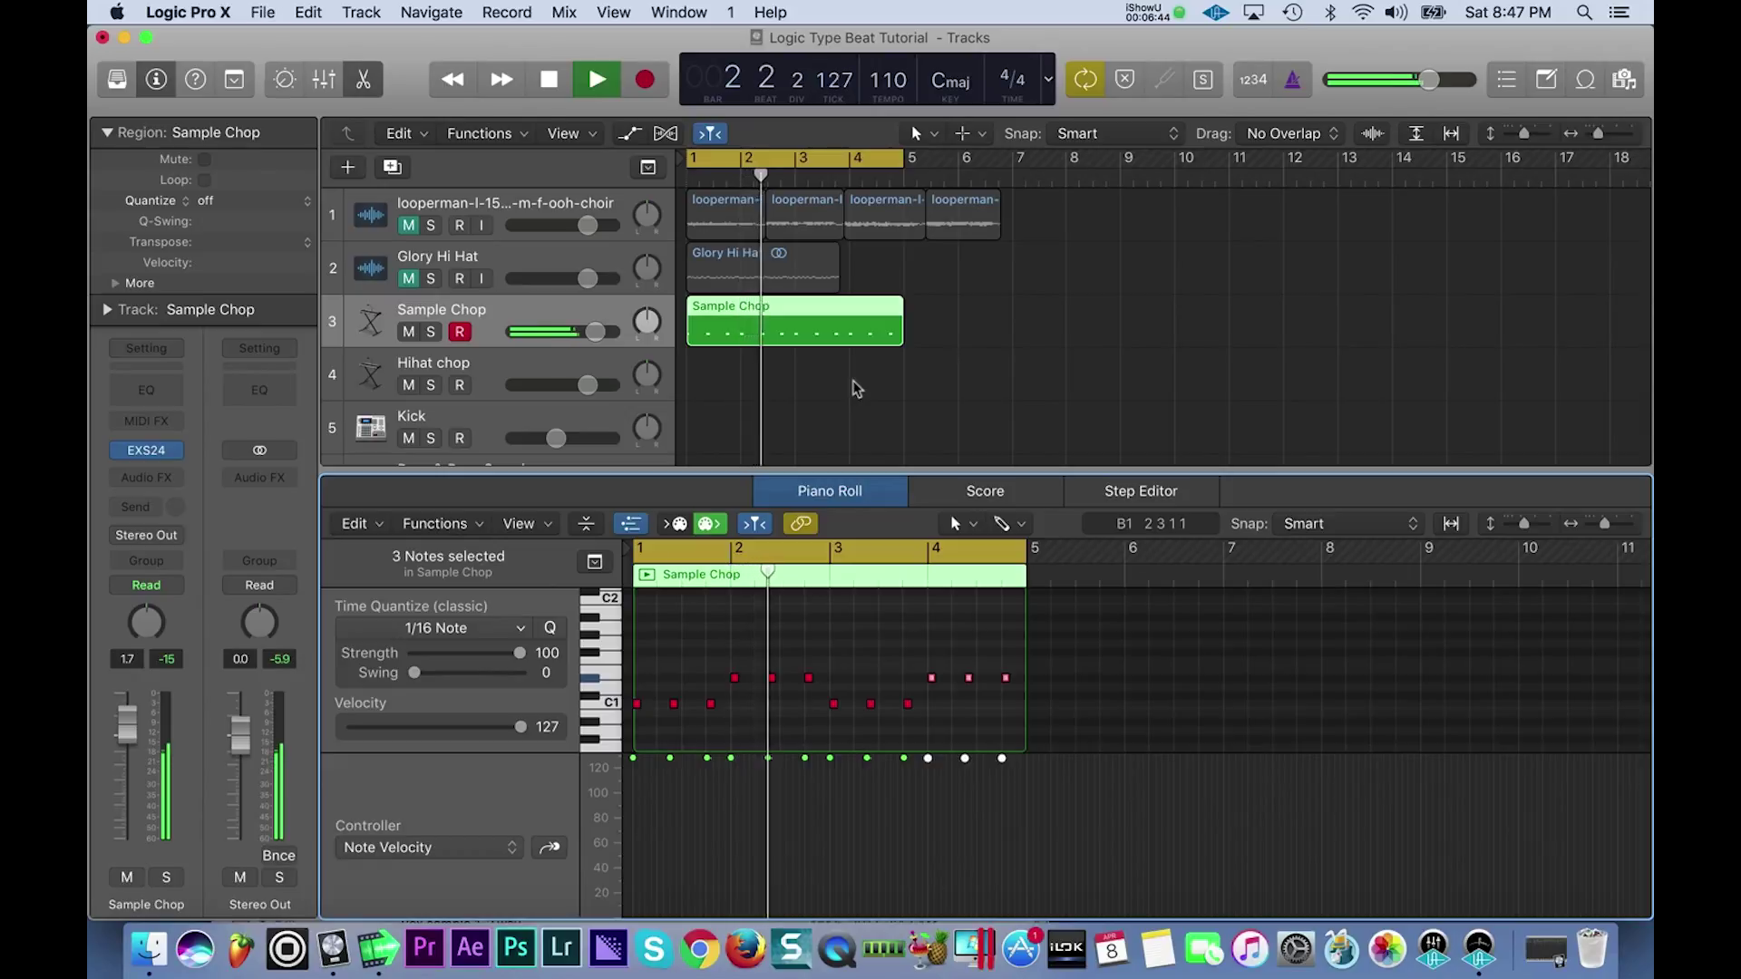
{"action": "key", "text": "space"}
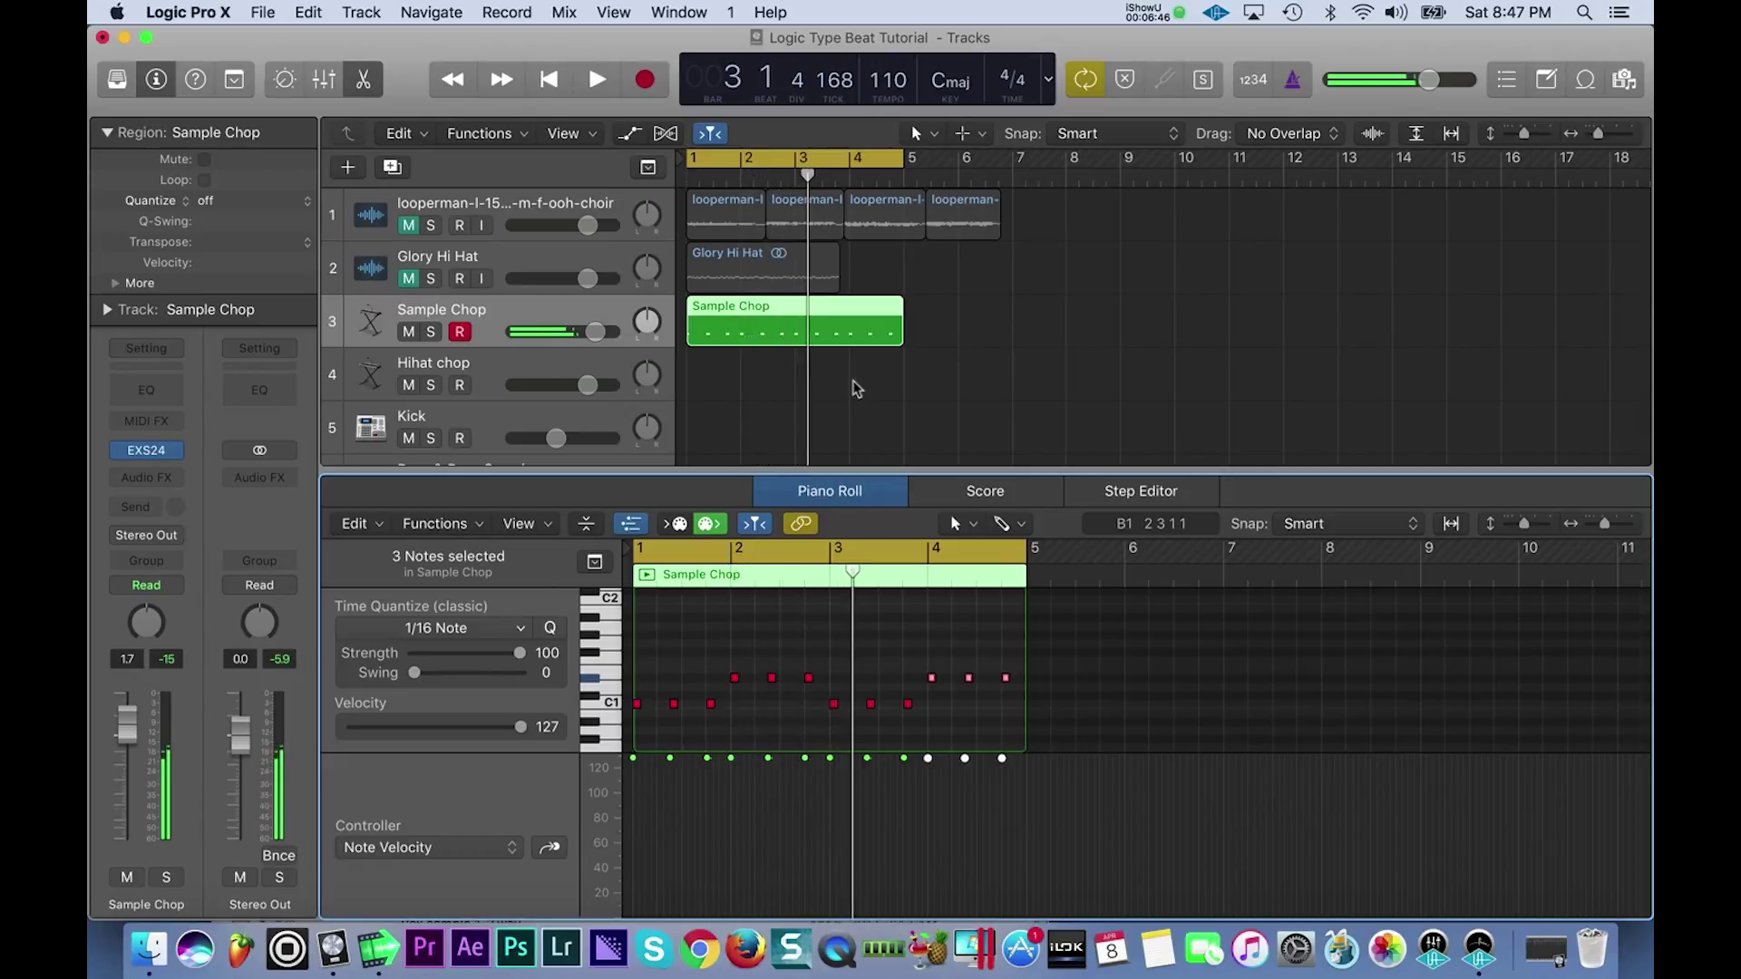
- Loop the Sample Chop region out to bar 9 and move the cycle range to bars 5 to 9
{"action": "scroll", "coordinate": [757, 373], "scroll_direction": "down", "scroll_amount": 5}
{"action": "scroll", "coordinate": [749, 321], "scroll_direction": "up", "scroll_amount": 3}
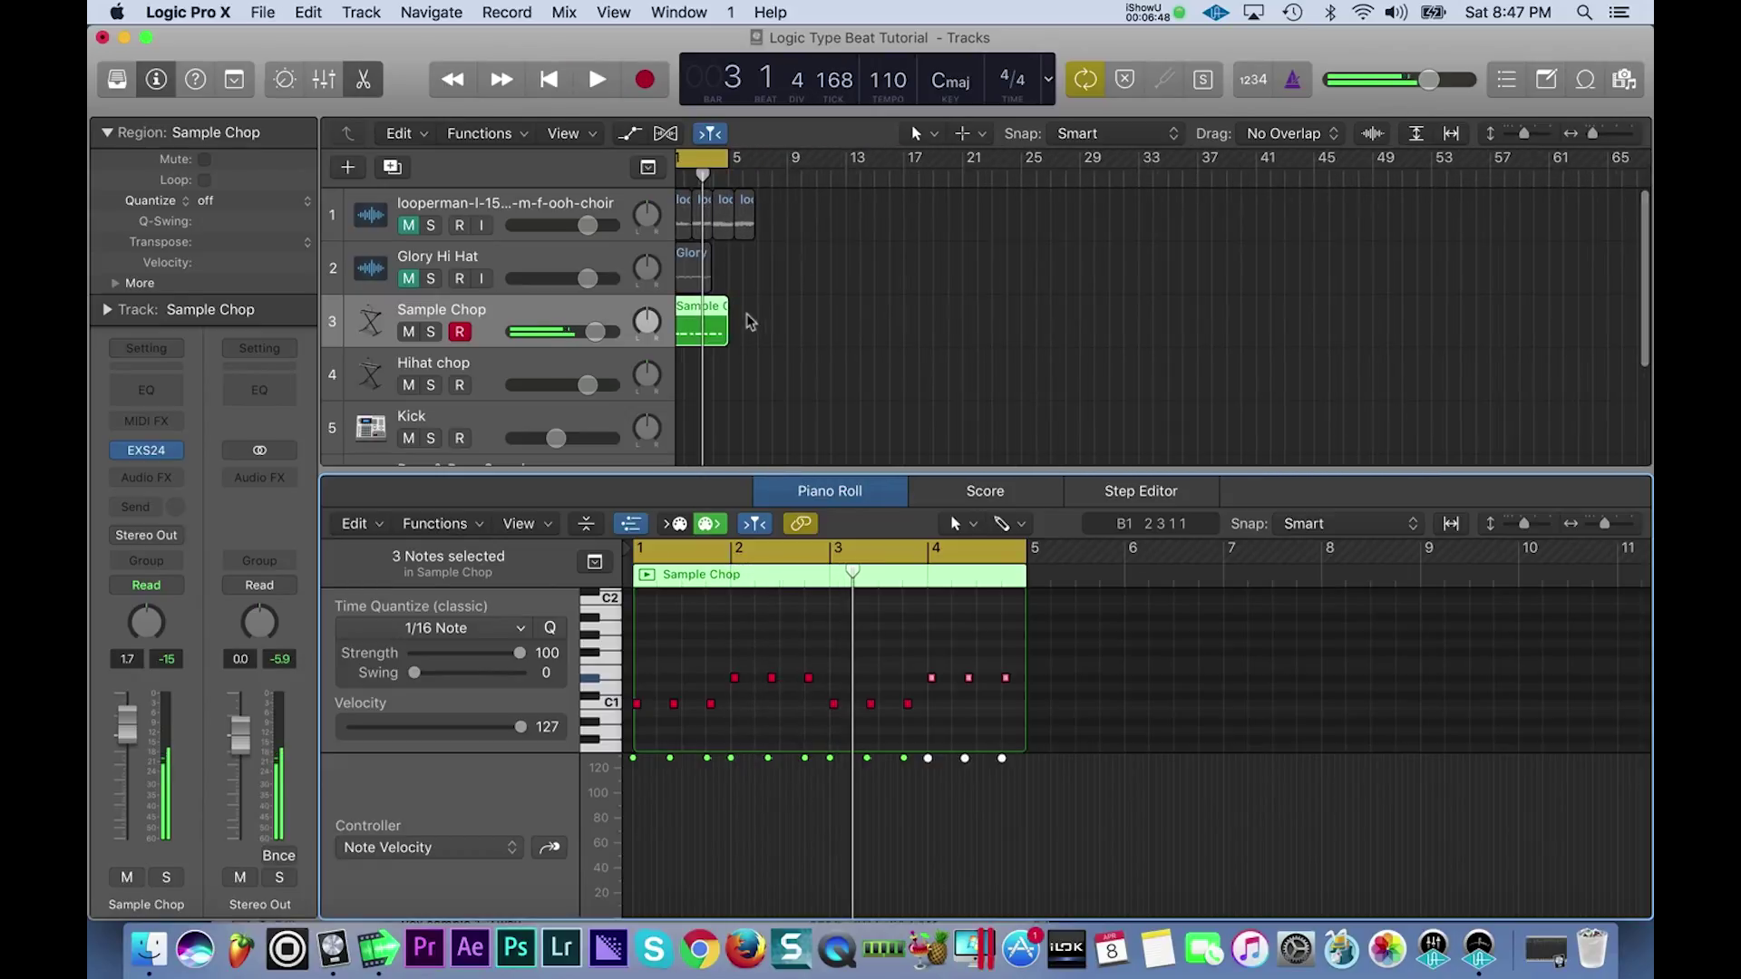
{"action": "left_click_drag", "start_coordinate": [751, 307], "coordinate": [804, 310]}
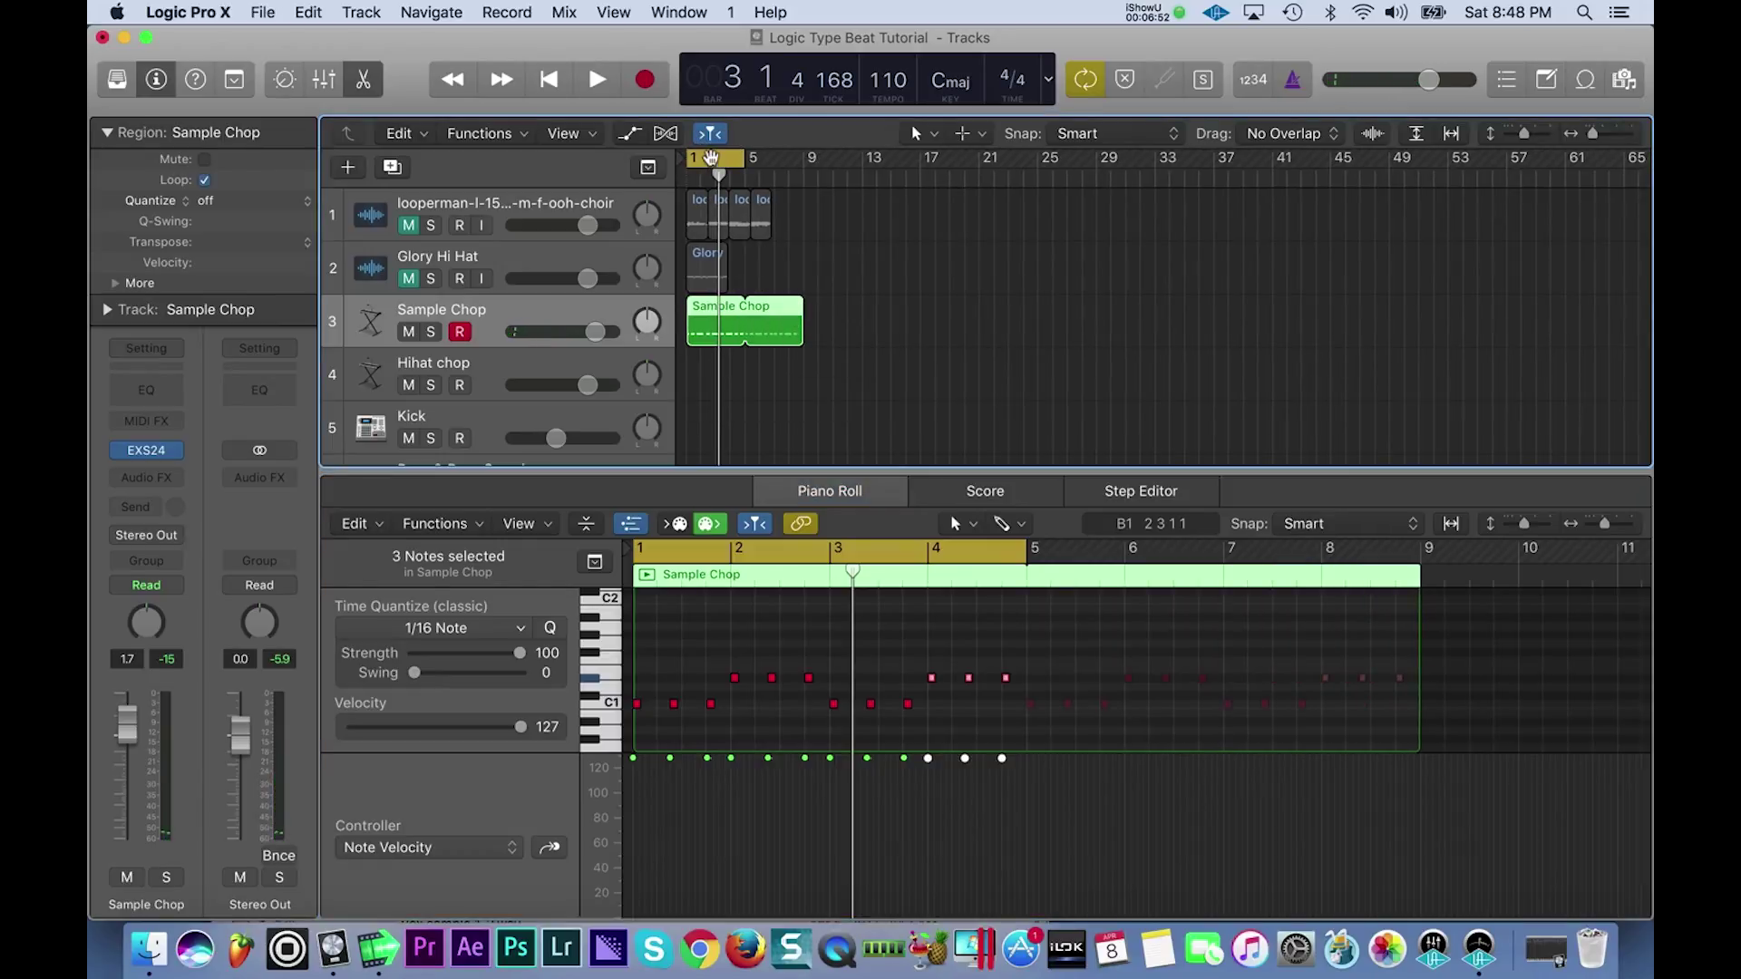
{"action": "left_click_drag", "start_coordinate": [762, 174], "coordinate": [771, 165]}
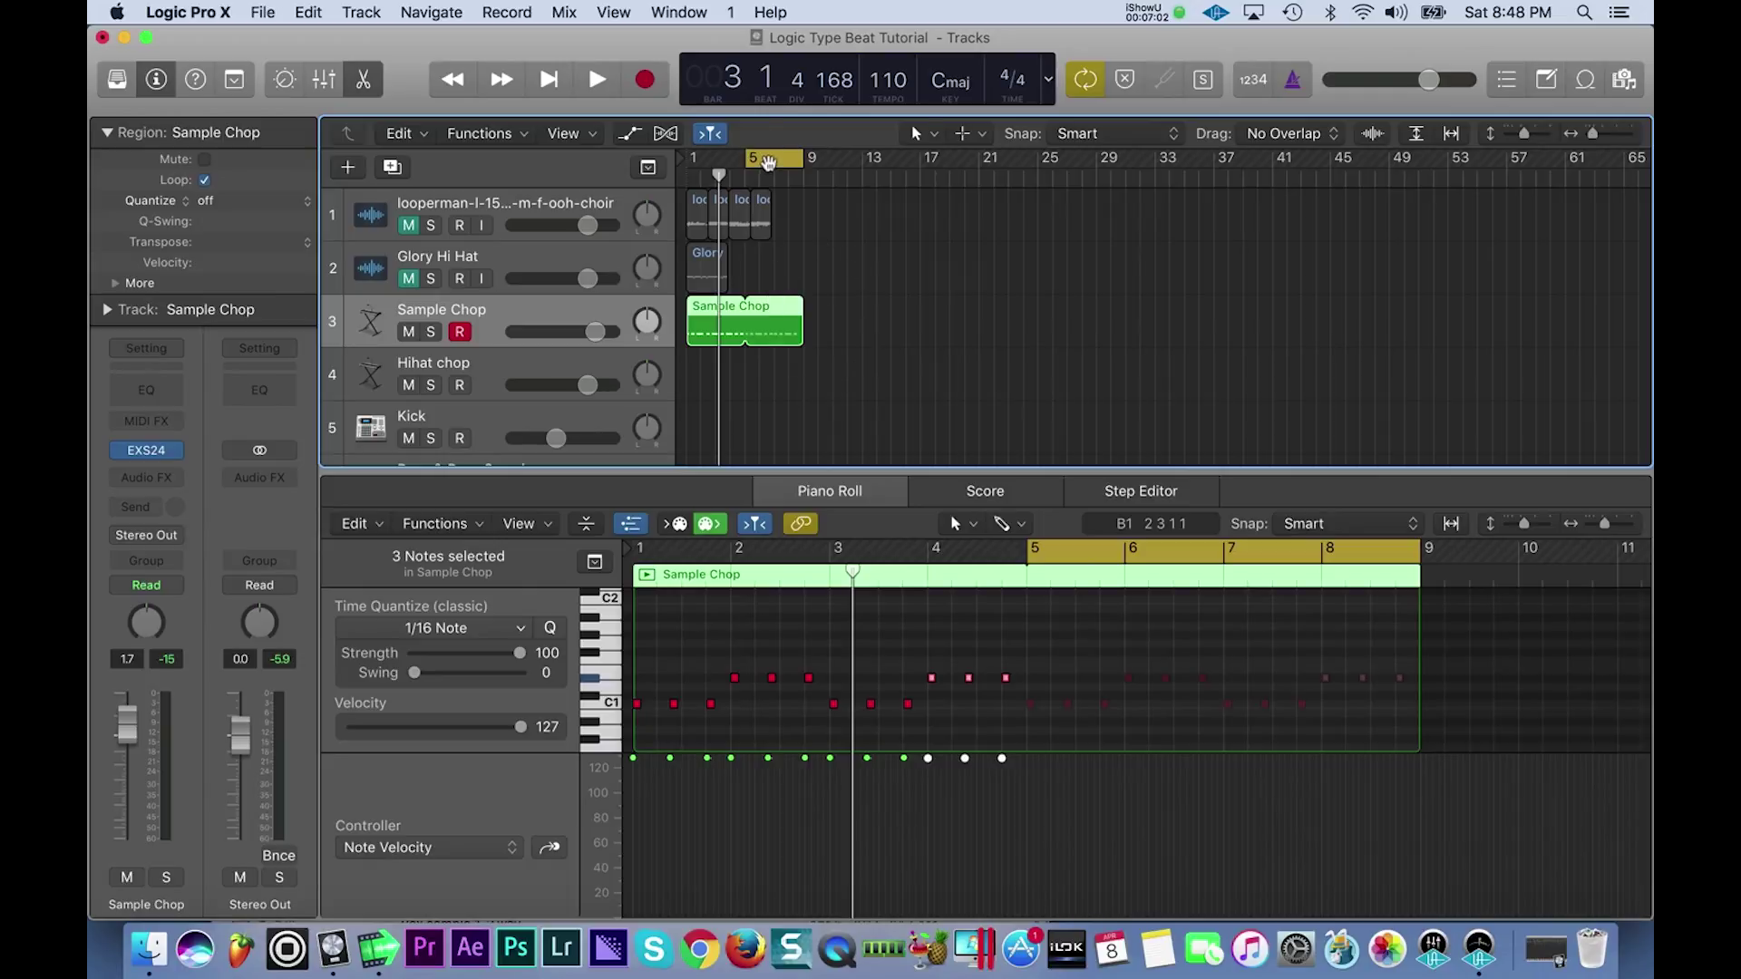
- Play the looped Sample Chop pattern from bar 5 and from the start of the project
{"action": "left_click_drag", "start_coordinate": [719, 177], "coordinate": [743, 179]}
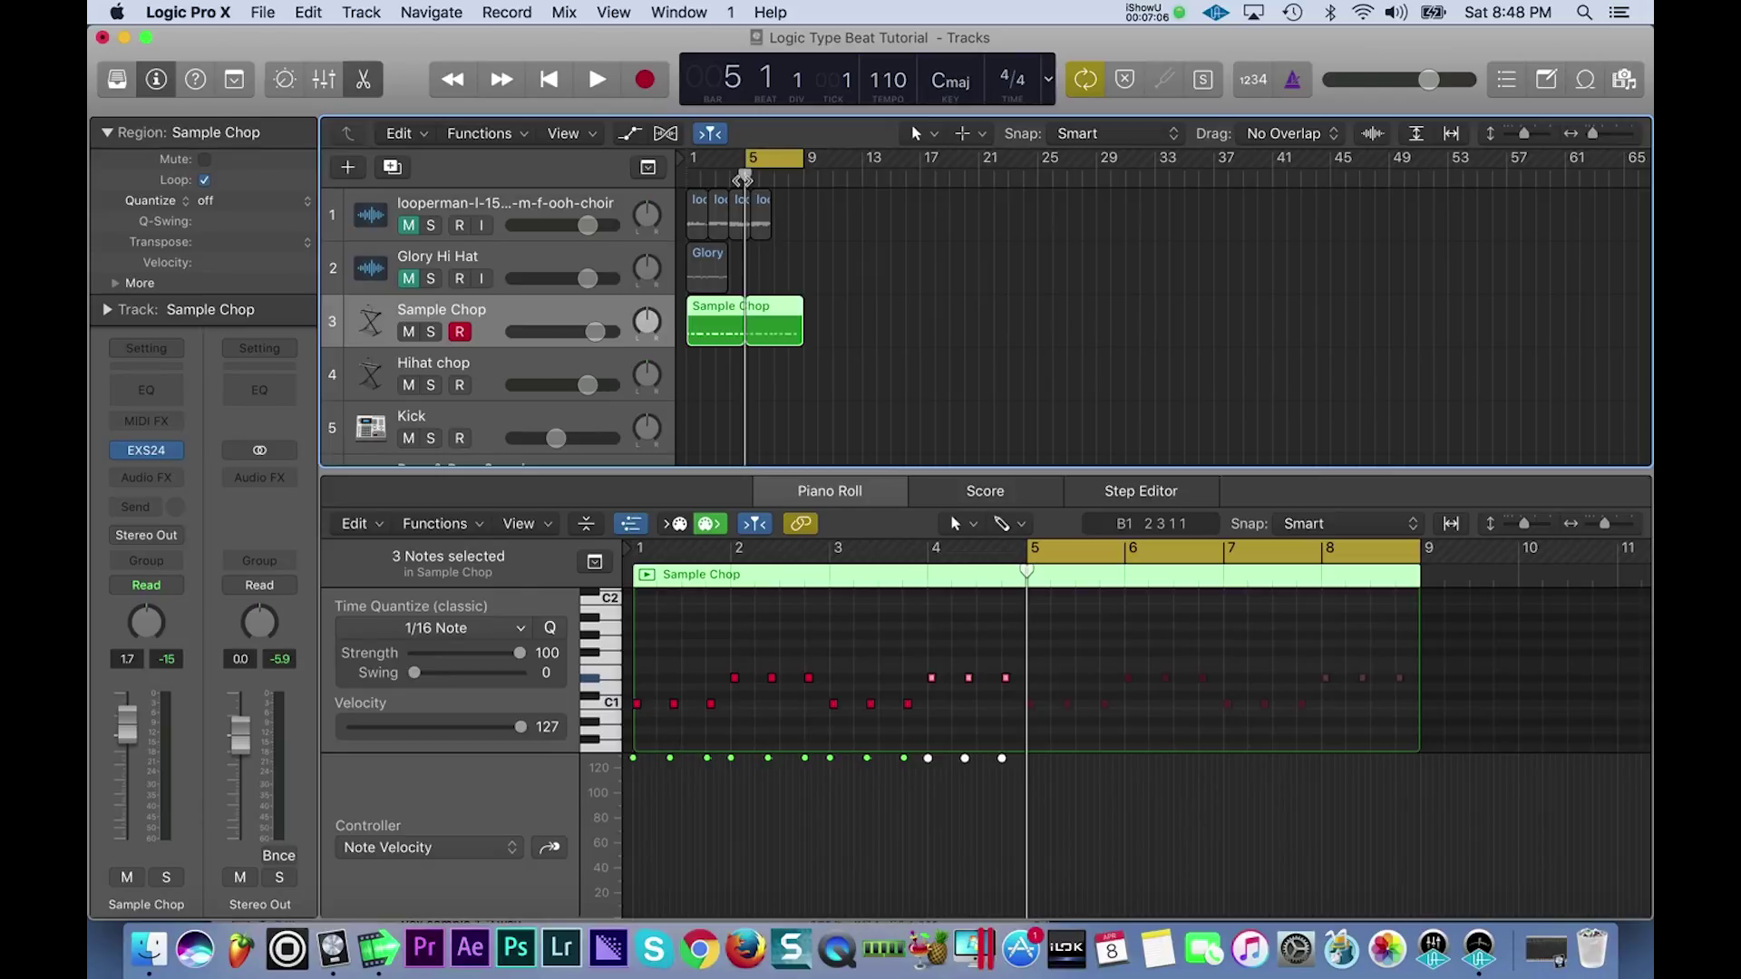
{"action": "key", "text": "space"}
{"action": "key", "text": "space"}
{"action": "key", "text": "Return"}
{"action": "key", "text": "space"}
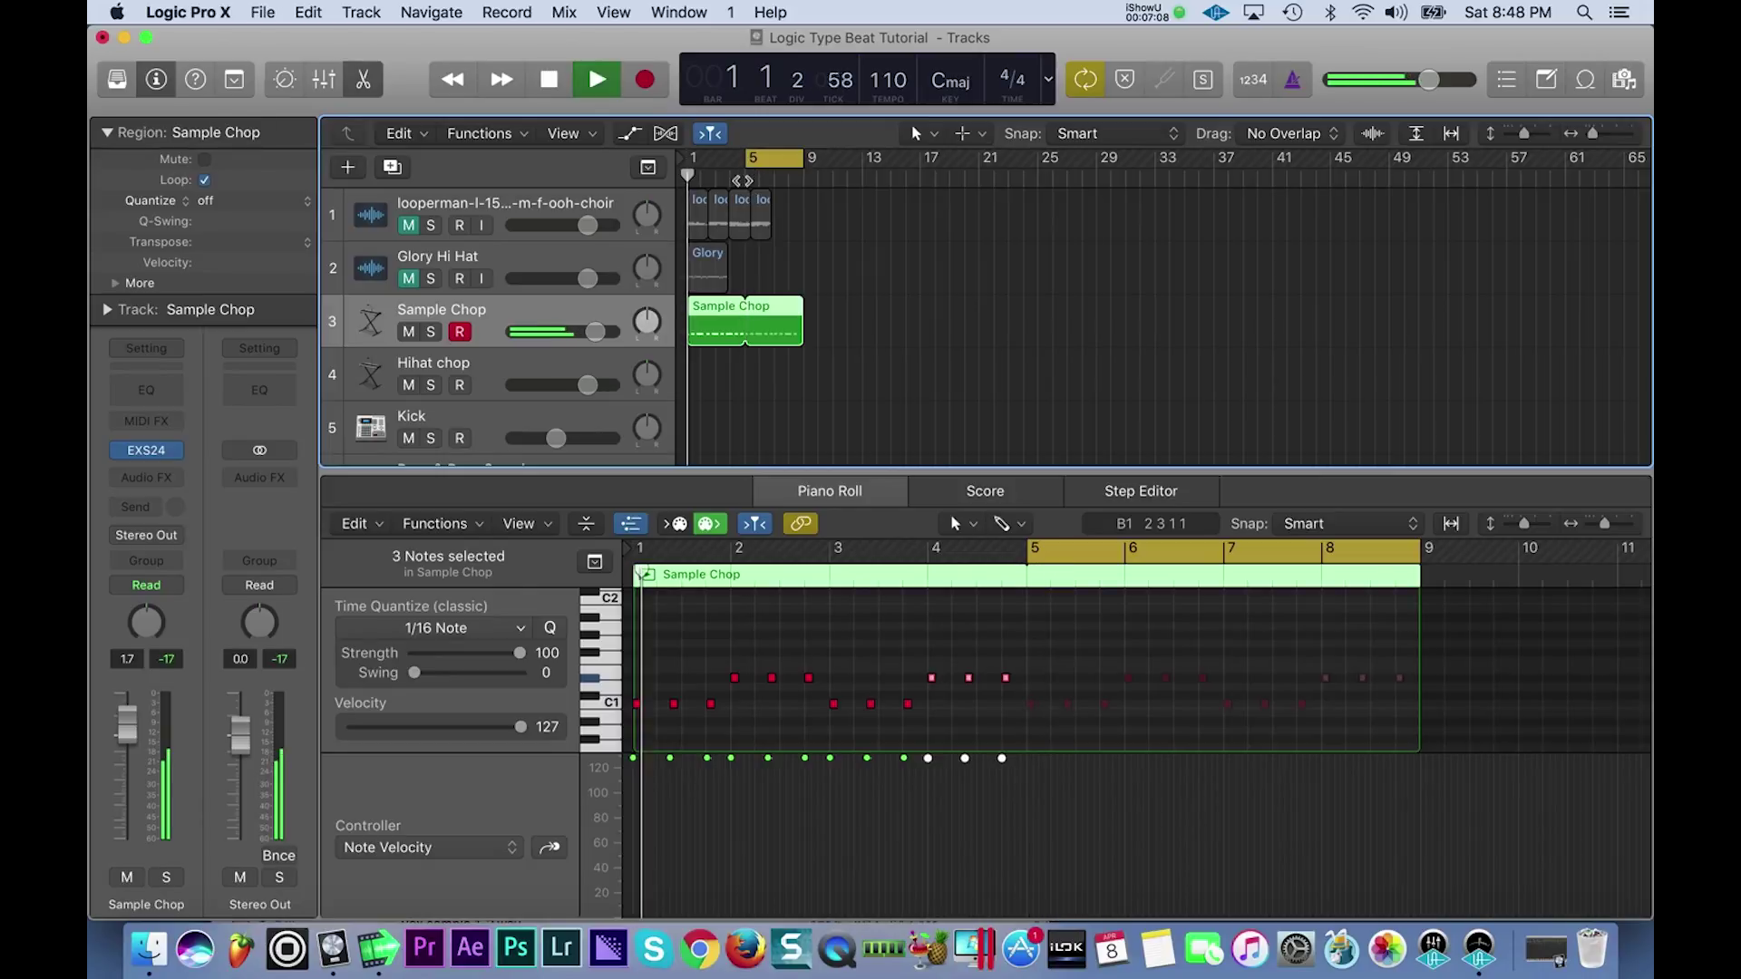
{"action": "key", "text": "space"}
{"action": "key", "text": "Return"}
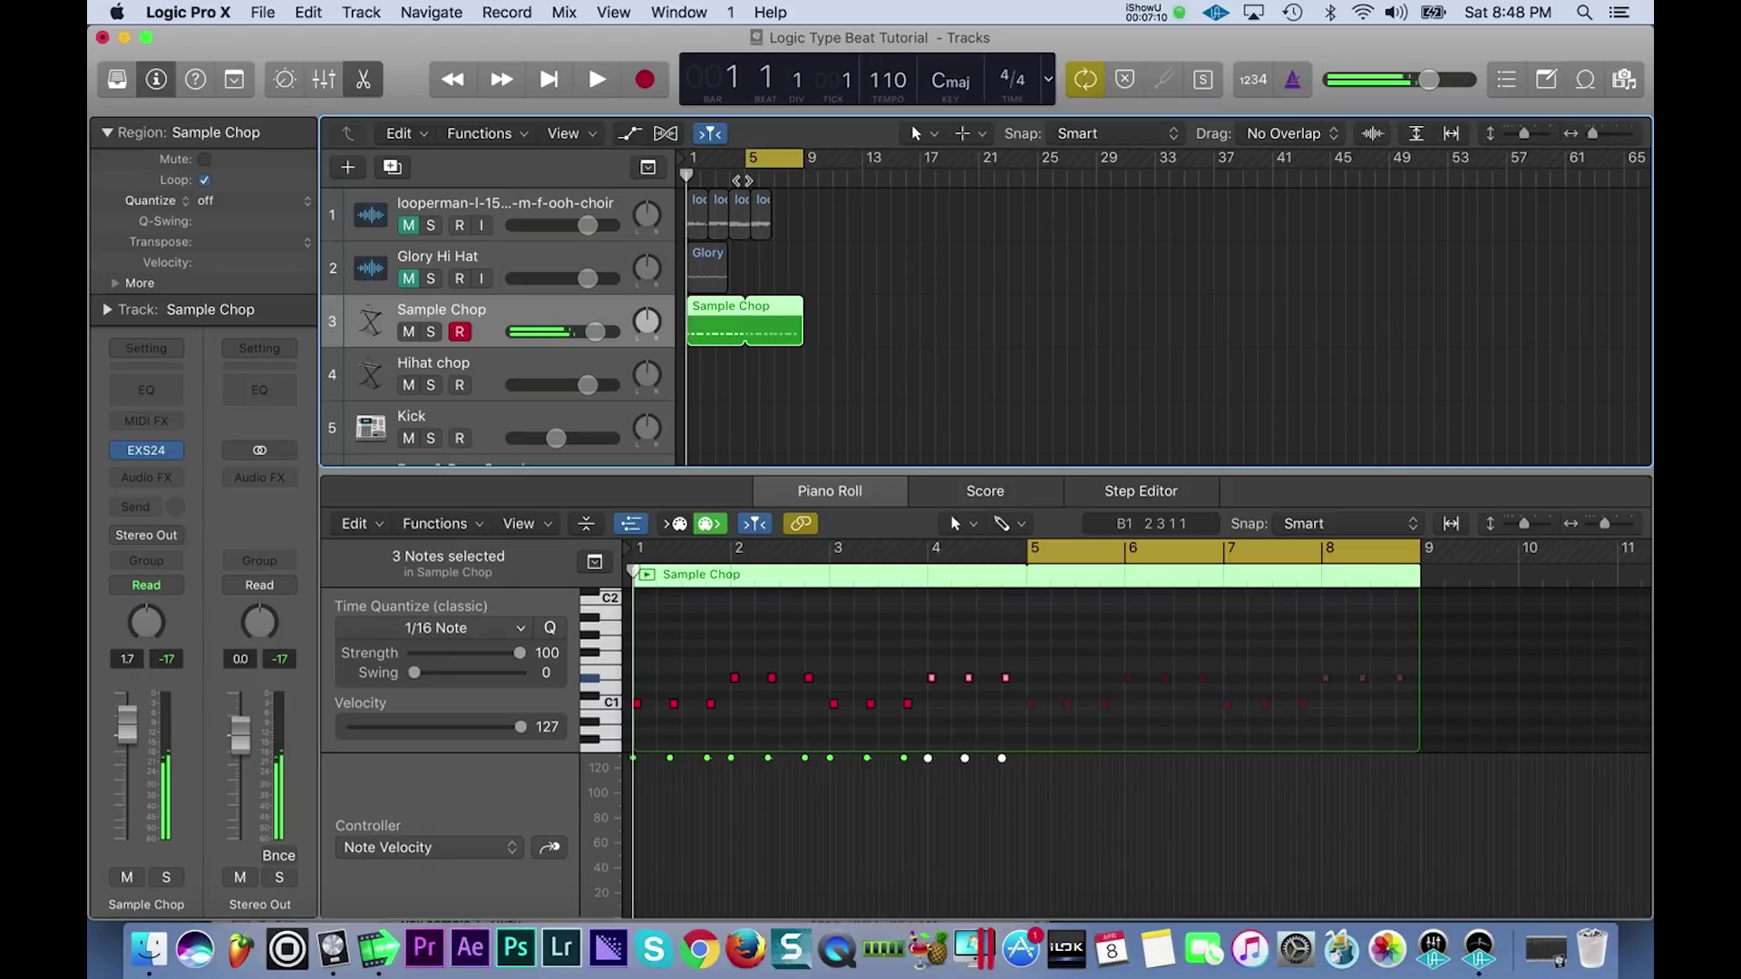
{"action": "key", "text": "space"}
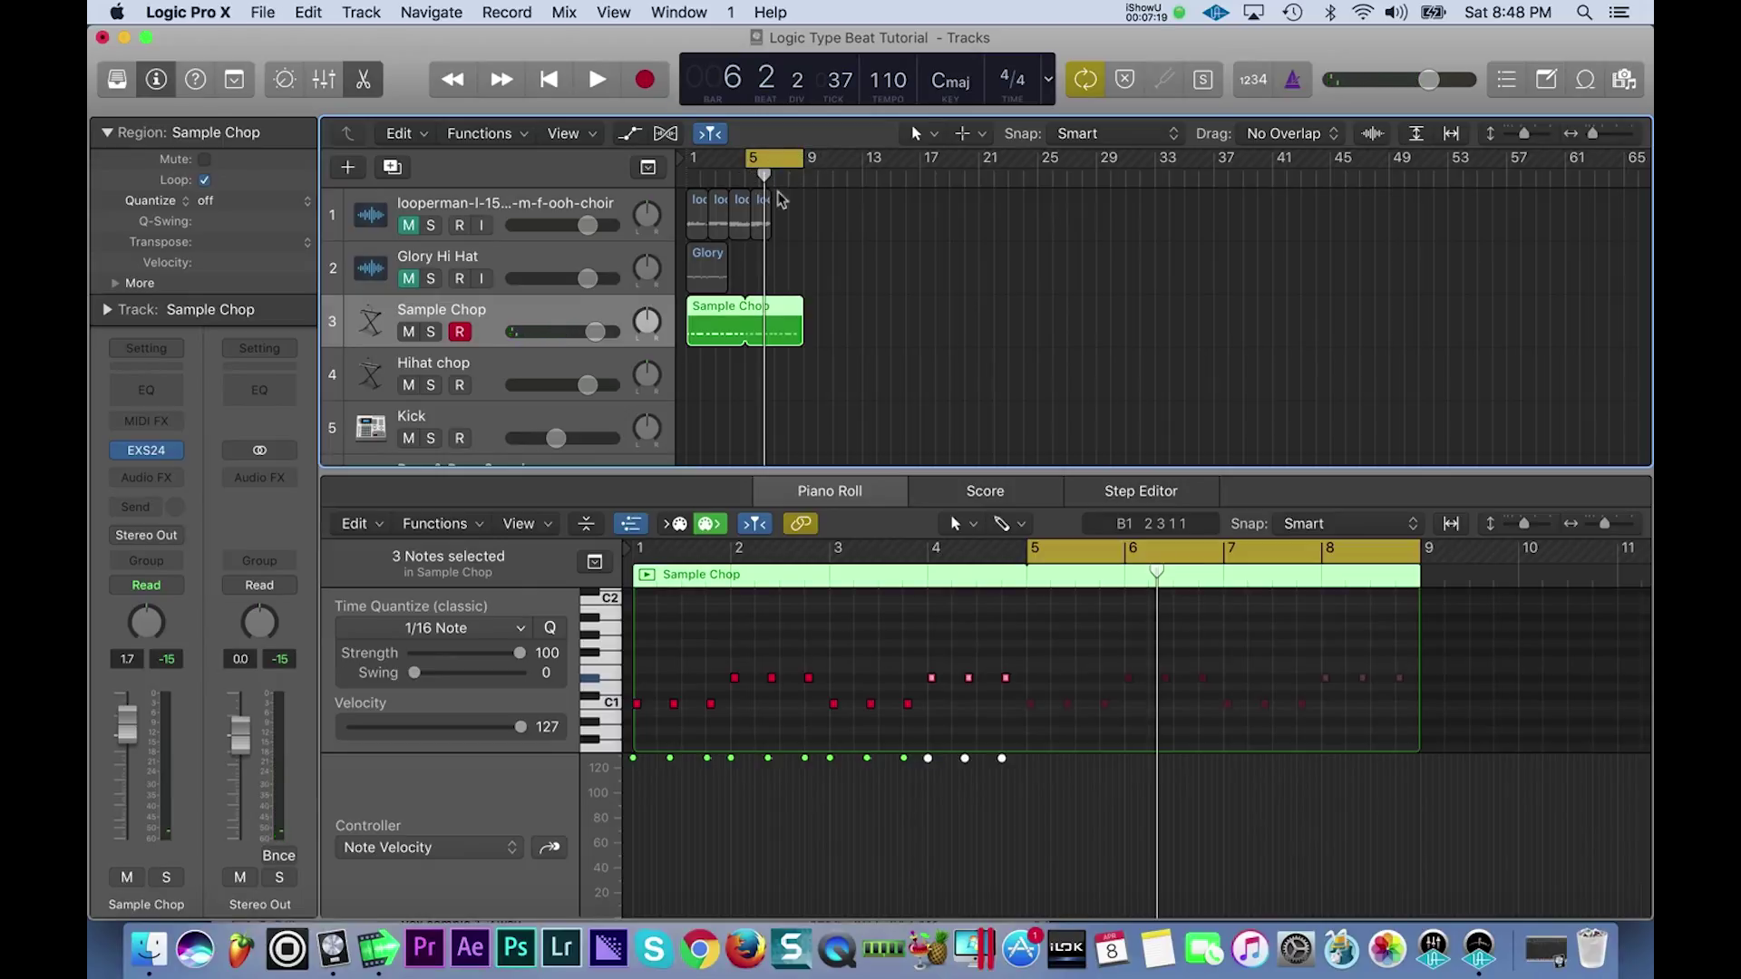
- Replay the second repetition of the chop pattern and return the playhead to bar 5
{"action": "key", "text": "space"}
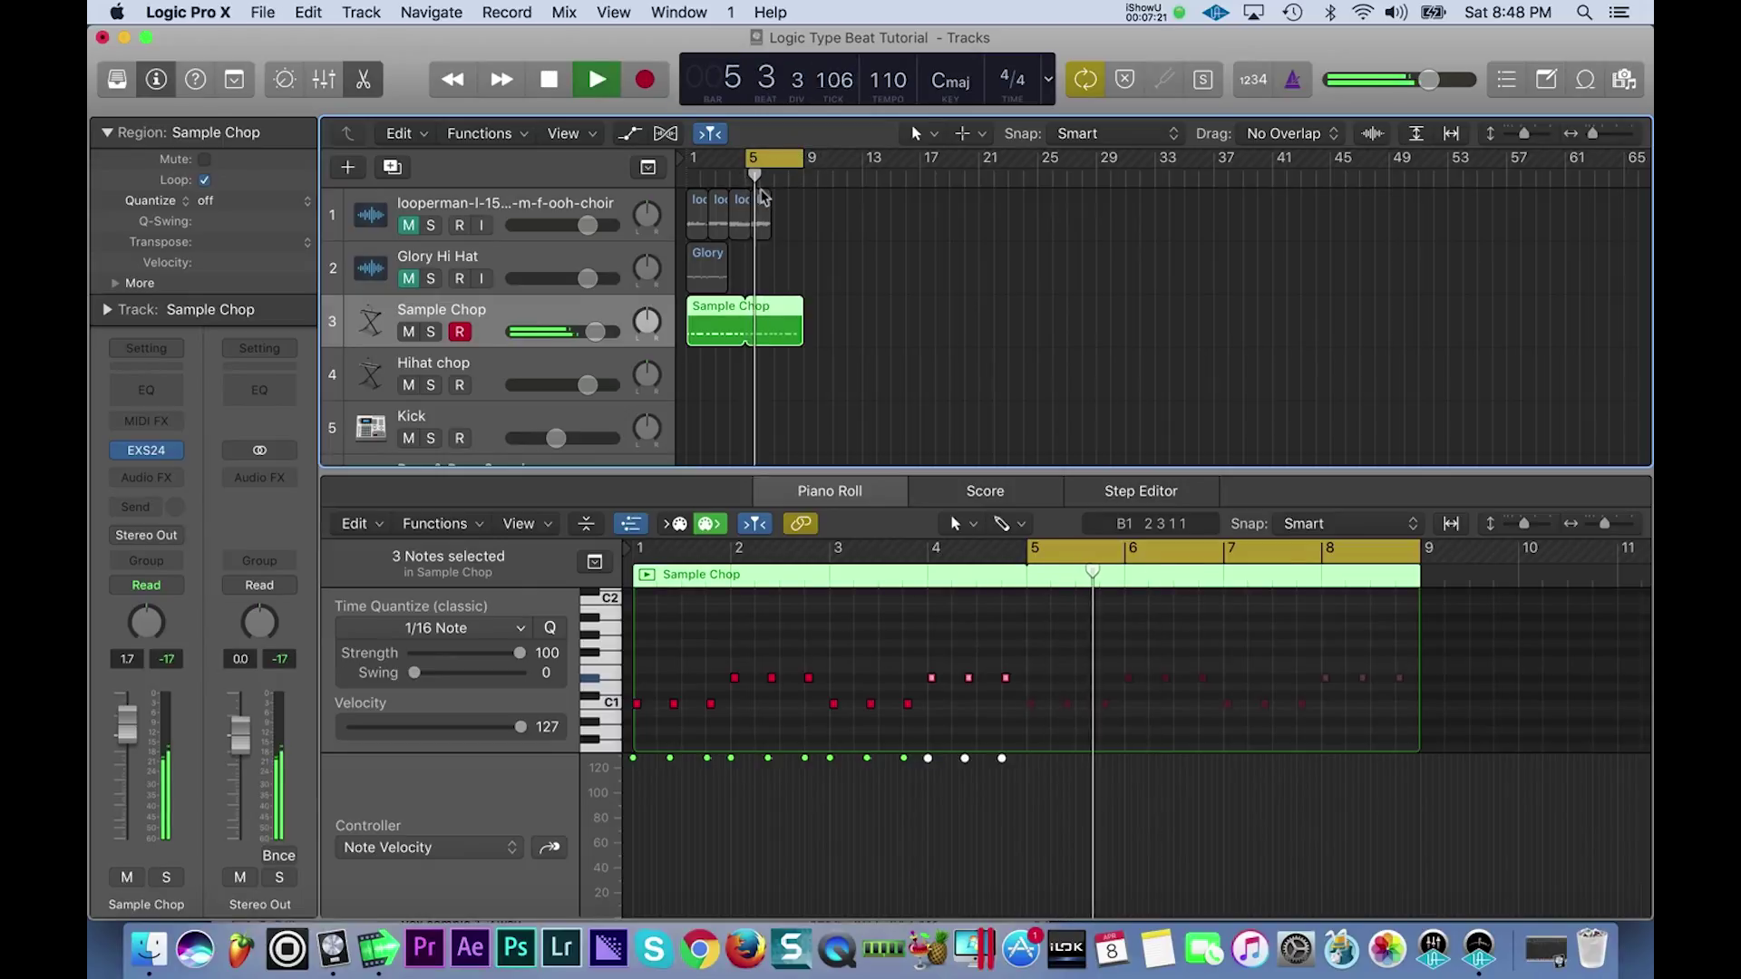
{"action": "key", "text": "space"}
{"action": "scroll", "coordinate": [778, 331], "scroll_direction": "down", "scroll_amount": 2}
{"action": "scroll", "coordinate": [778, 331], "scroll_direction": "up", "scroll_amount": 2}
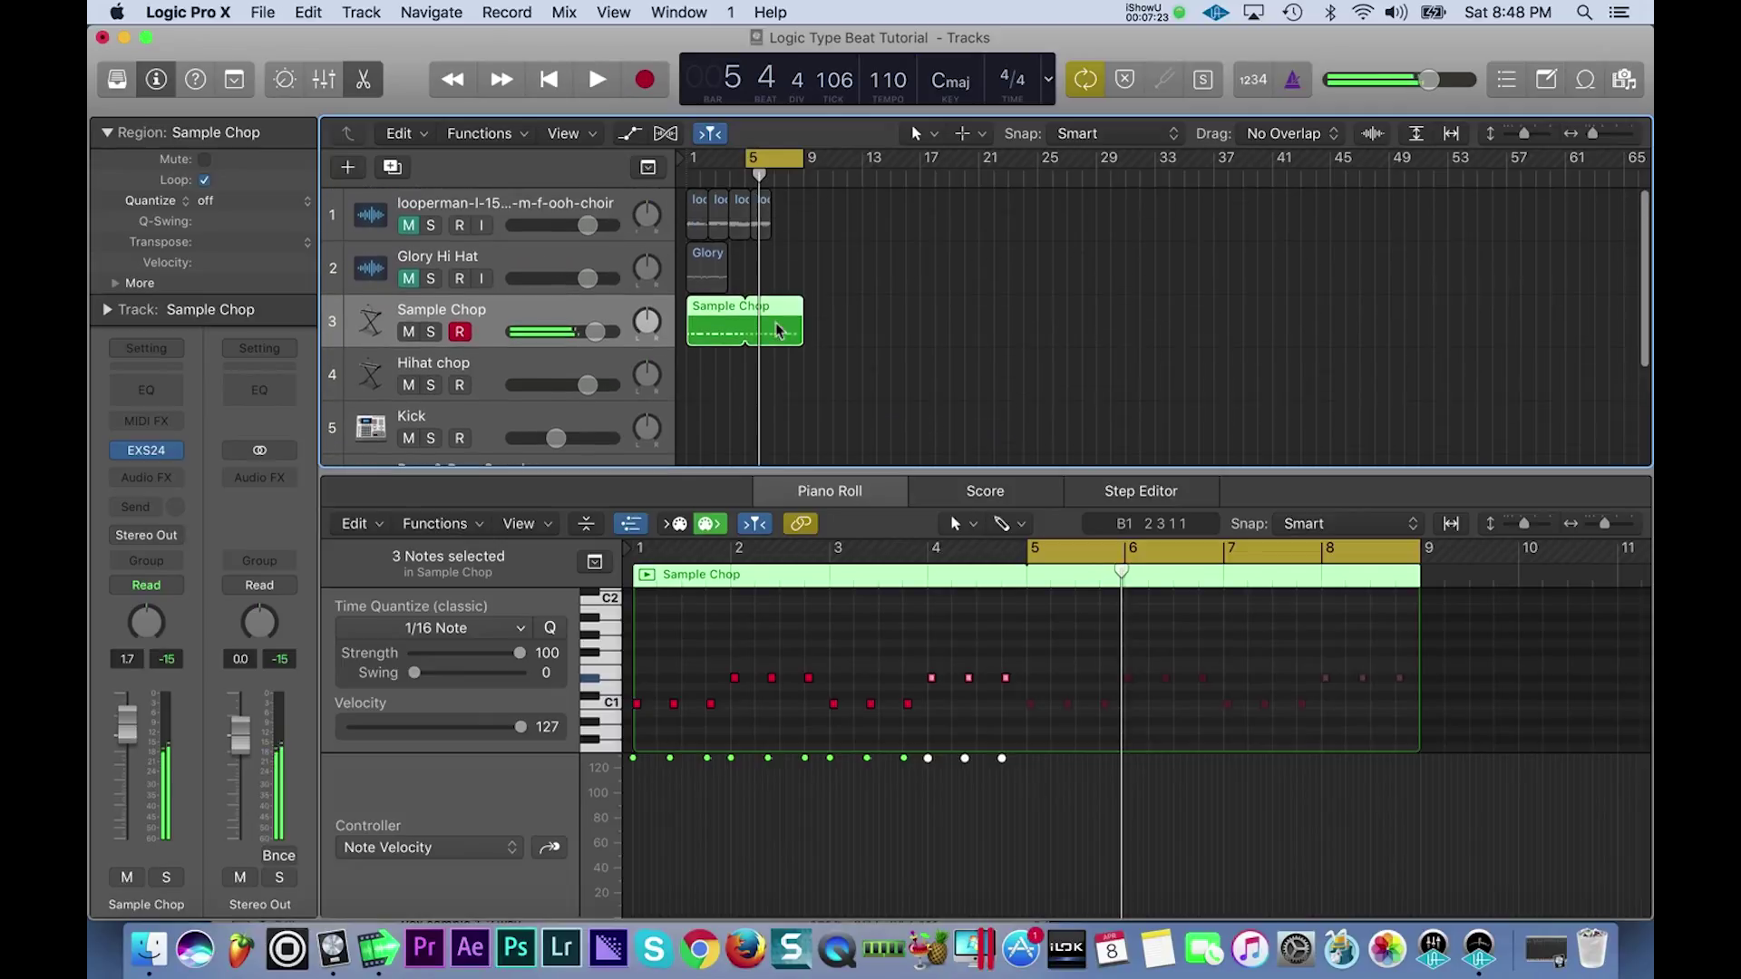
{"action": "scroll", "coordinate": [778, 331], "scroll_direction": "down", "scroll_amount": 2}
{"action": "key", "text": "space"}
{"action": "key", "text": "space"}
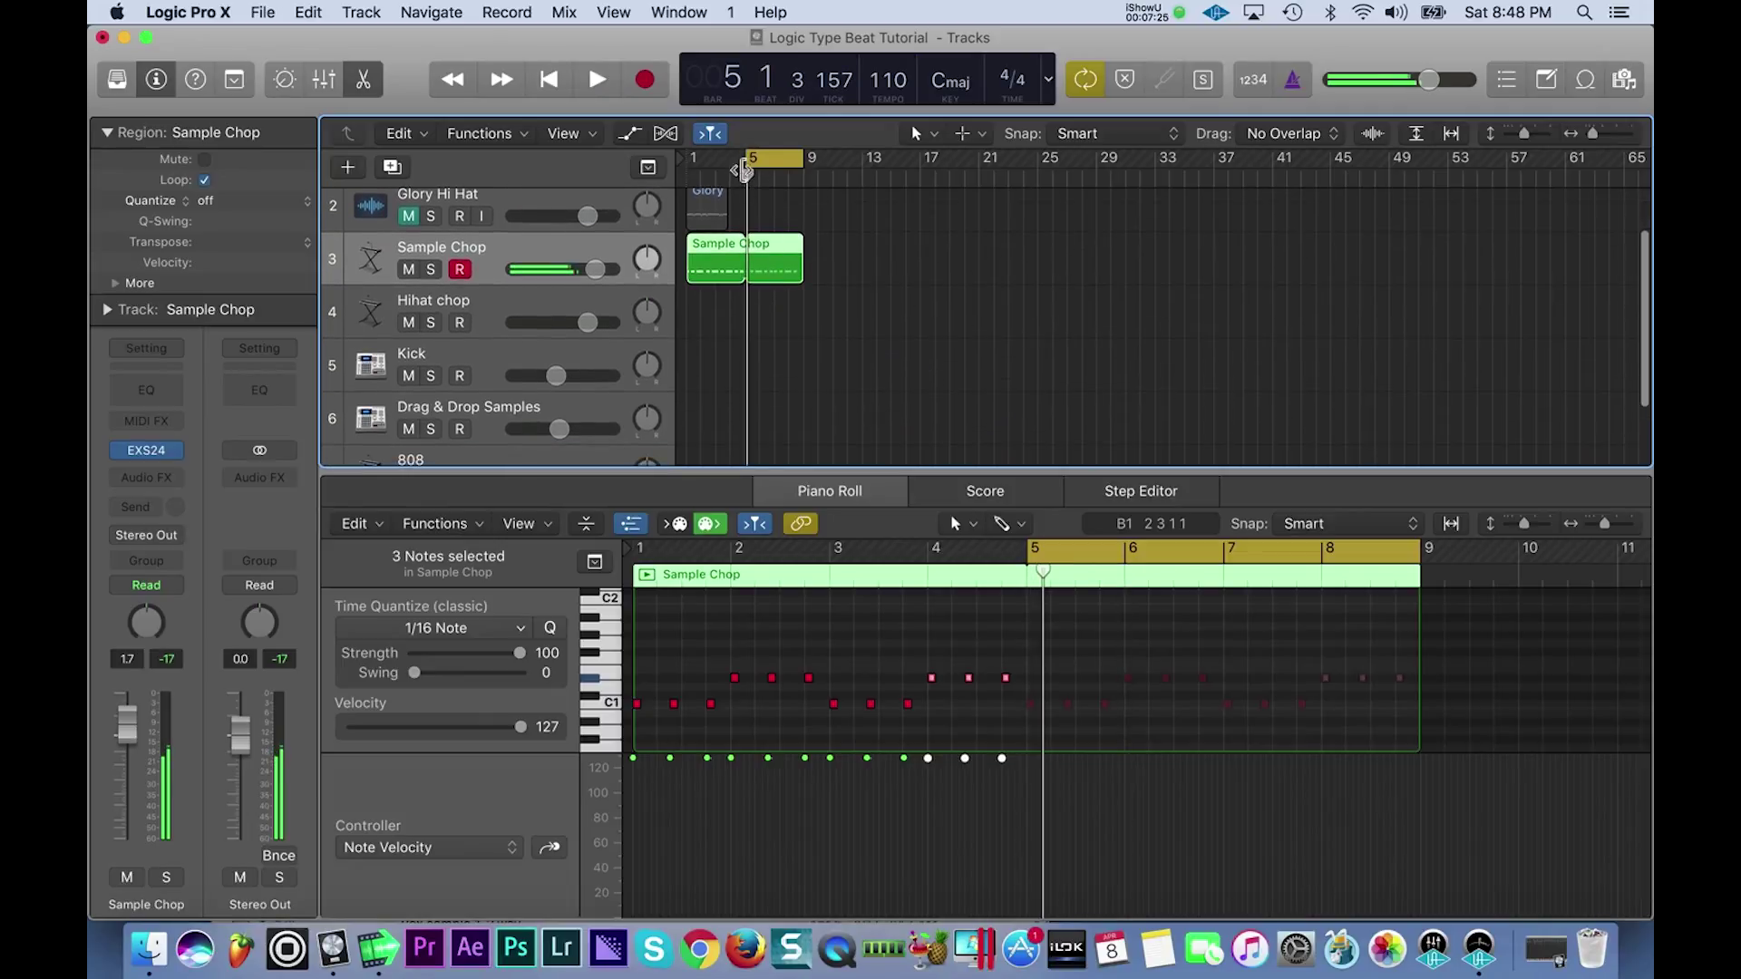
{"action": "left_click_drag", "start_coordinate": [749, 181], "coordinate": [745, 180]}
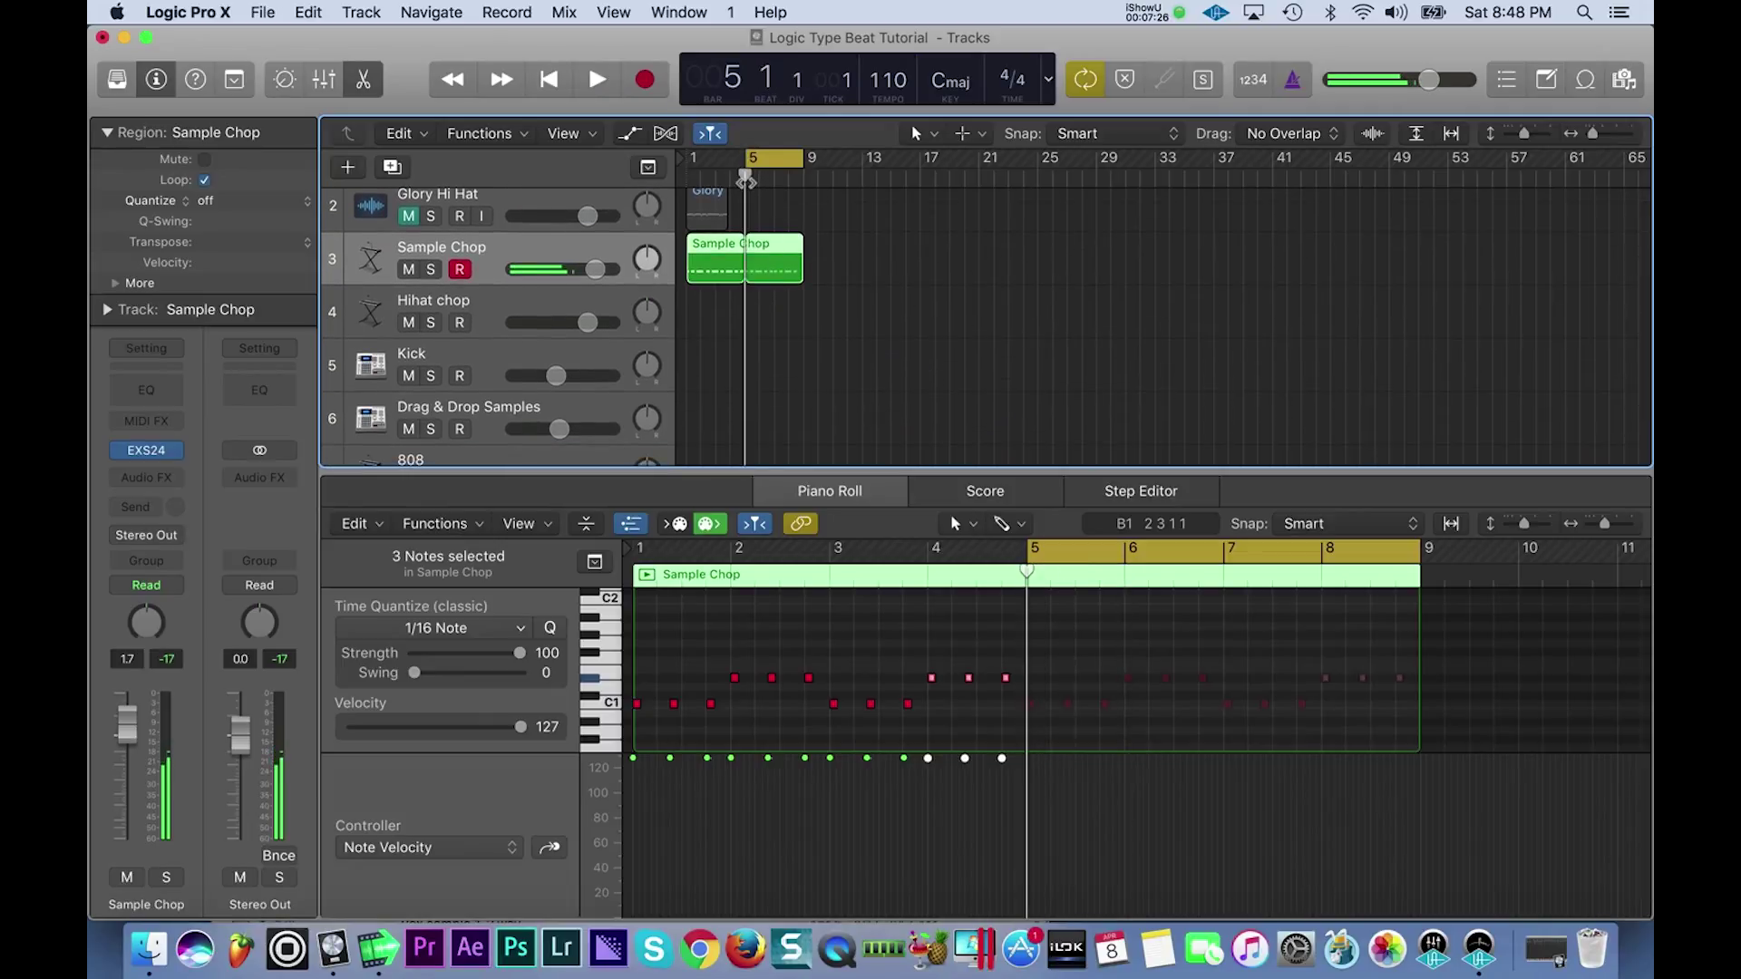
- Select the Glory Hi Hat audio track and unmute it
{"action": "left_click", "coordinate": [517, 303]}
{"action": "scroll", "coordinate": [517, 305], "scroll_direction": "up", "scroll_amount": 1}
{"action": "left_click", "coordinate": [511, 261]}
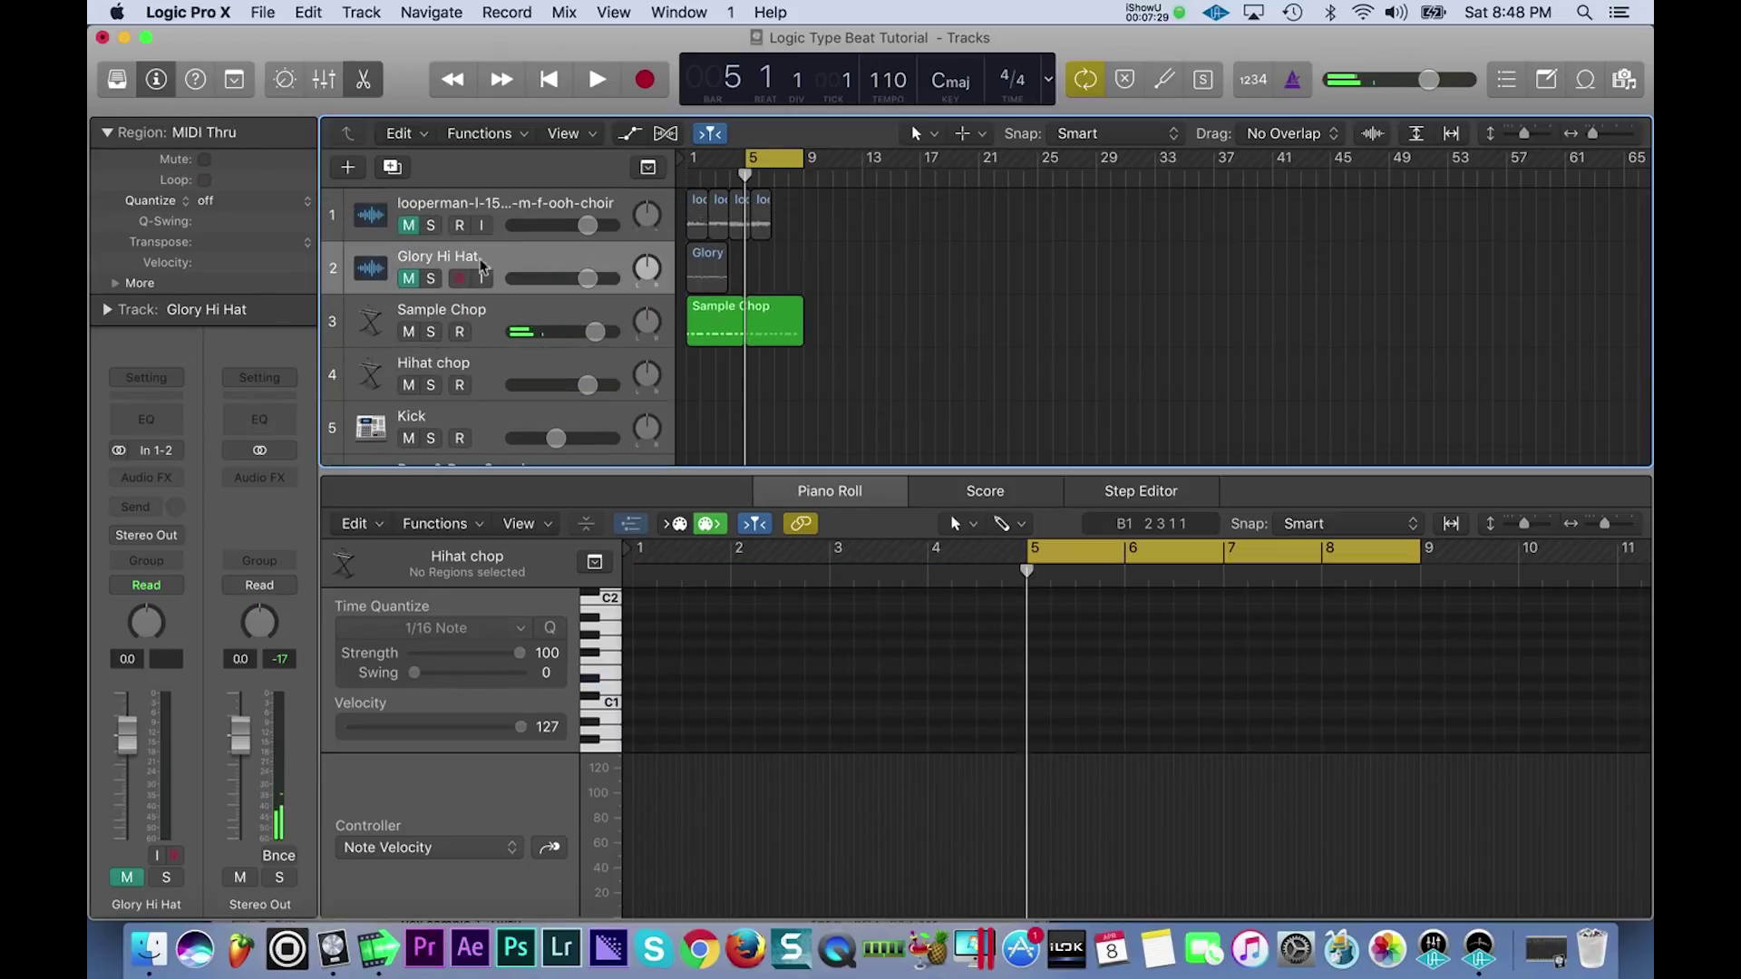
{"action": "left_click", "coordinate": [407, 280]}
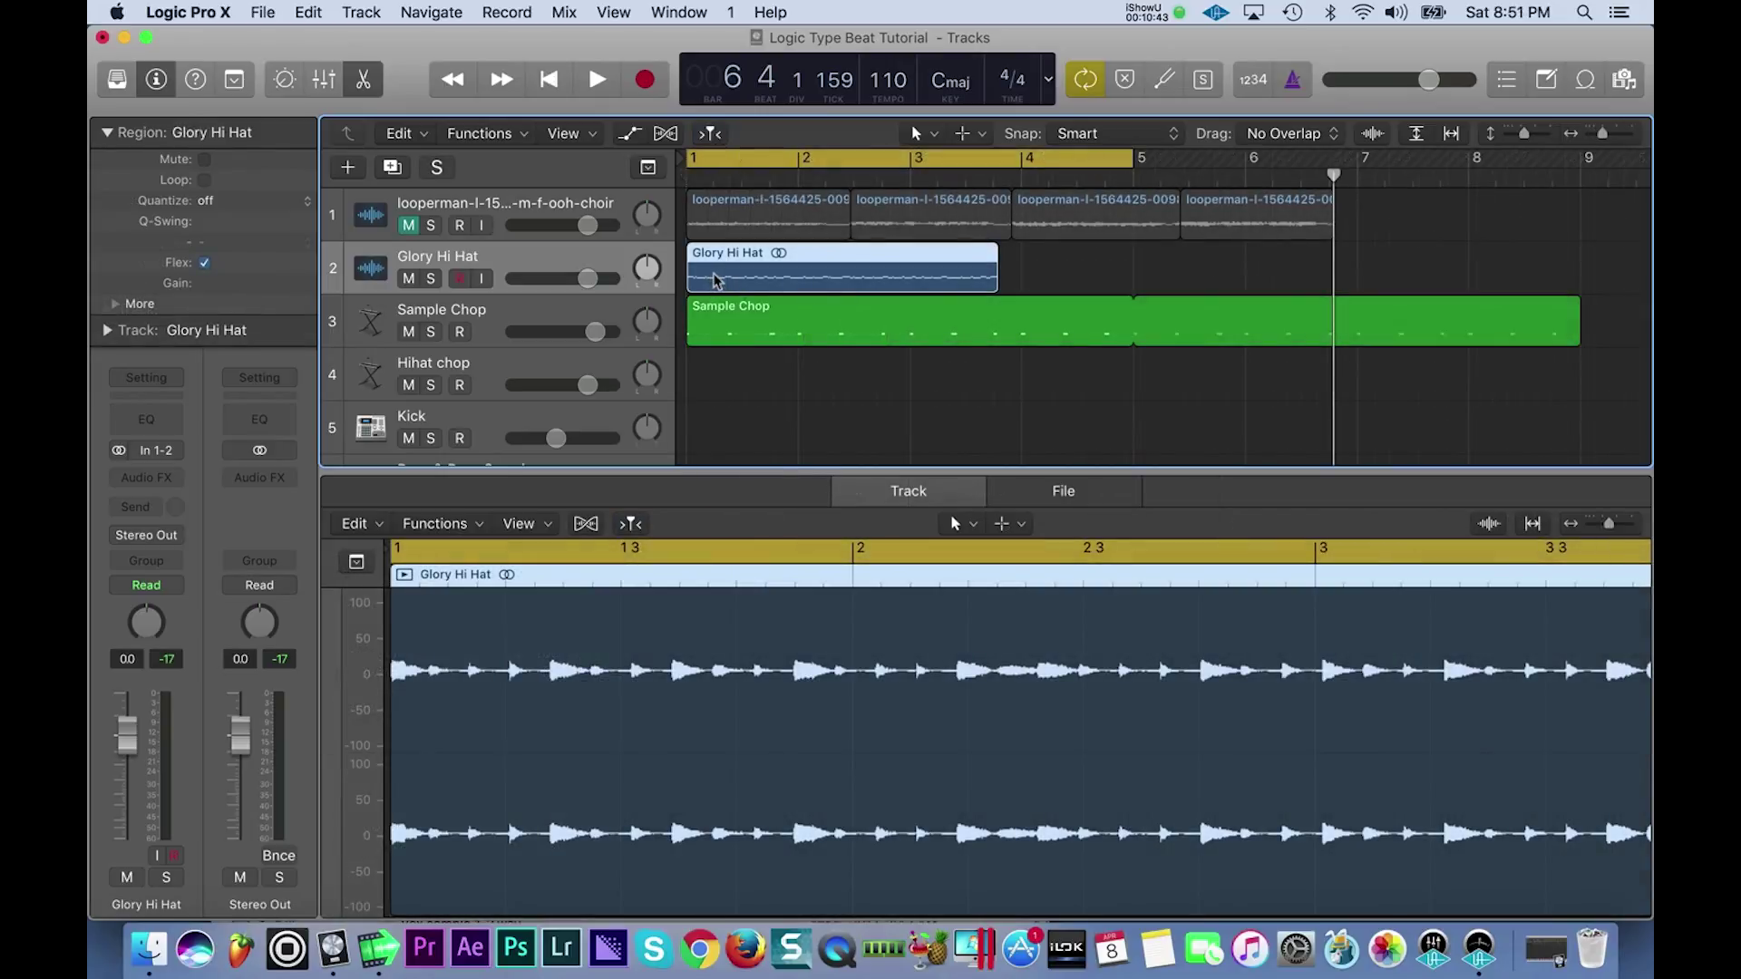
- Check the Glory Hi Hat region's Flex Time - Slicing display in the audio editor and switch Flex off
{"action": "key", "text": "e"}
{"action": "key", "text": "e"}
{"action": "key", "text": "e"}
{"action": "key", "text": "e"}
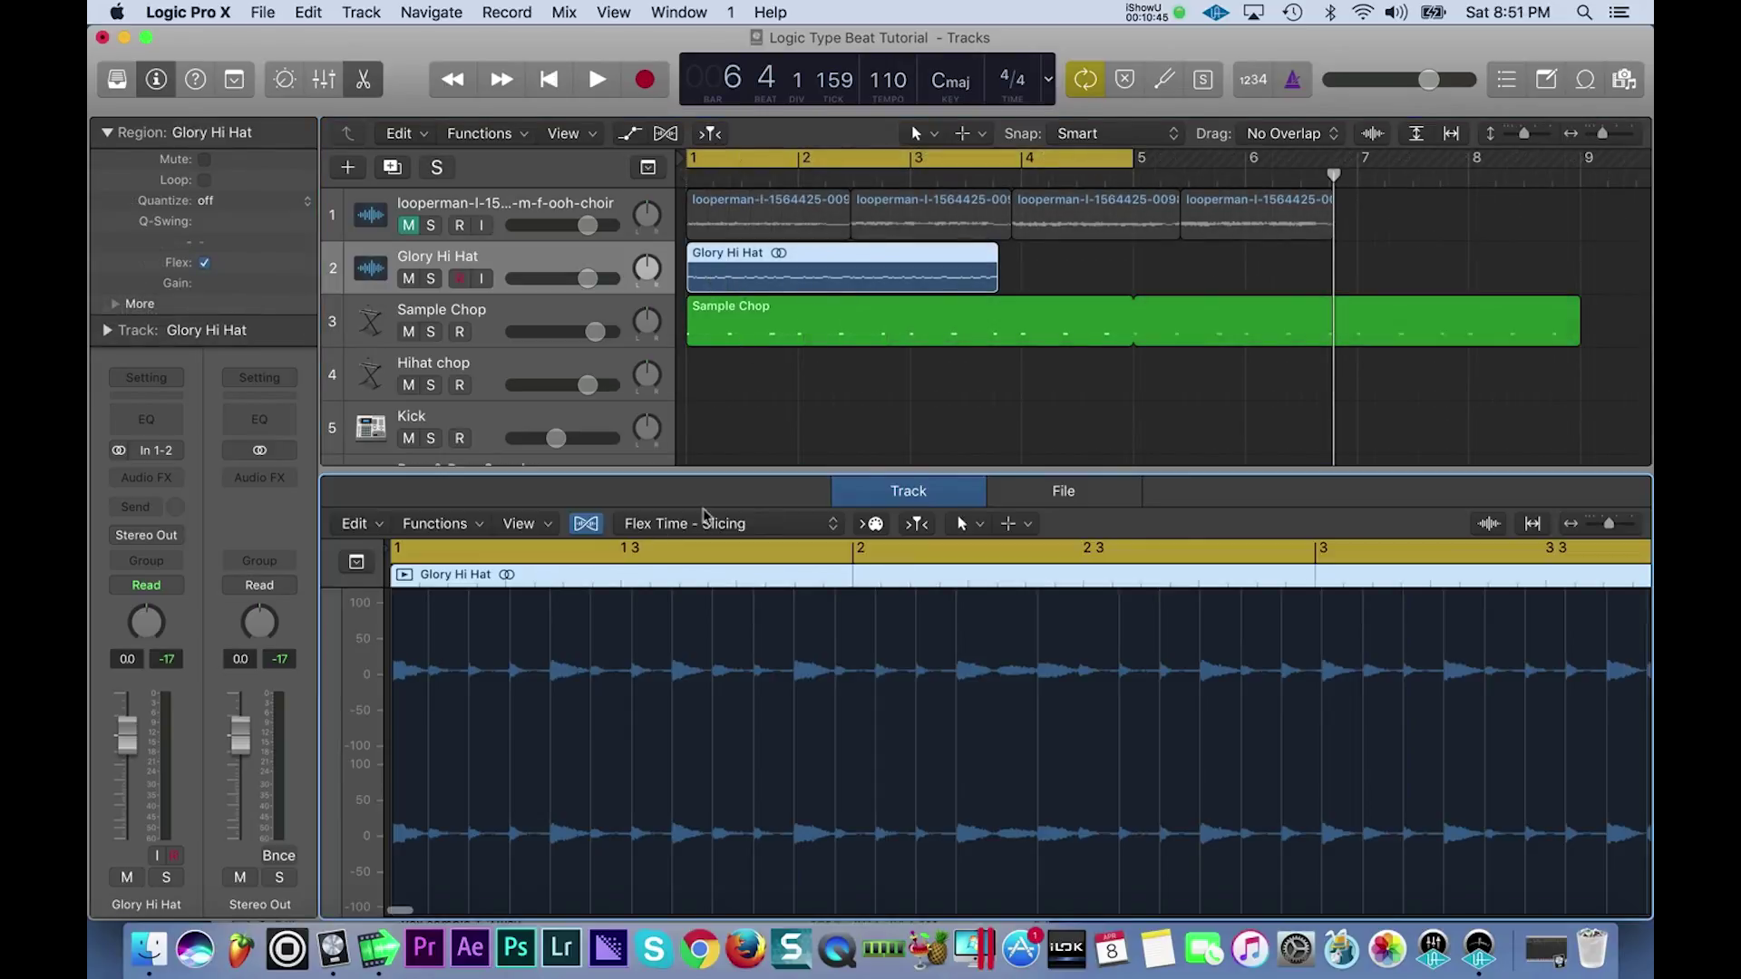
{"action": "left_click", "coordinate": [586, 524]}
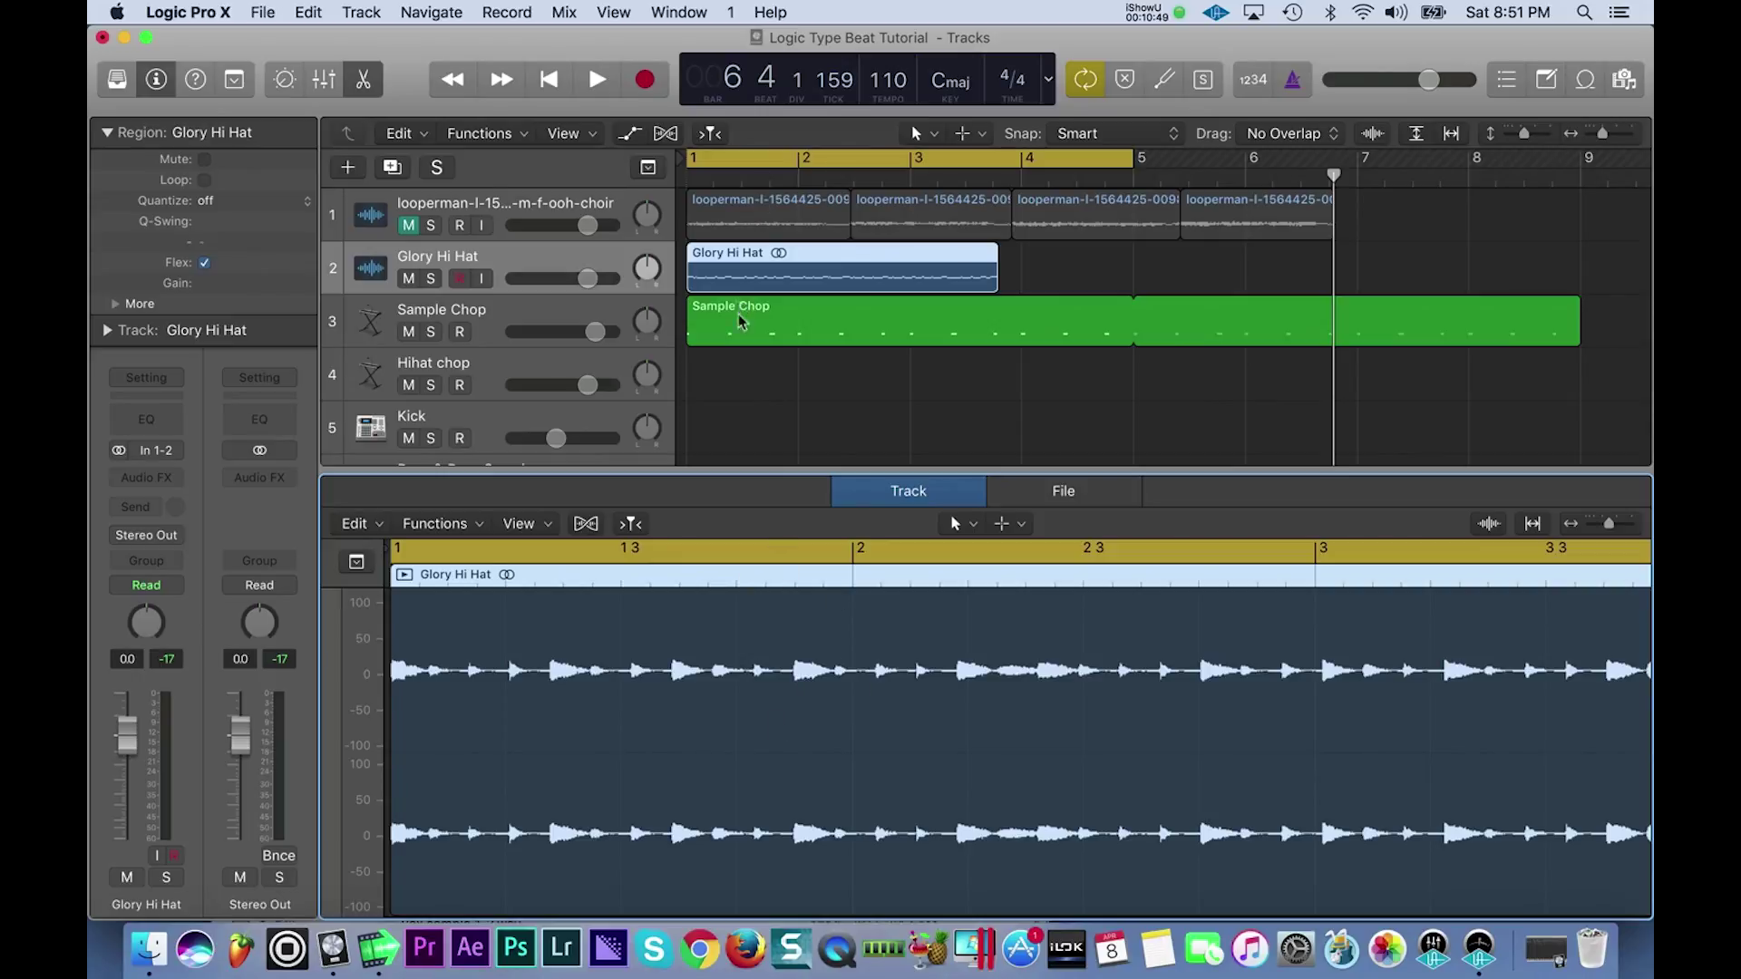
- Enlarge the Glory Hi Hat track, audition its start, and split the region at 1 1 2 41 and 1 1 3 161
{"action": "left_click", "coordinate": [694, 177]}
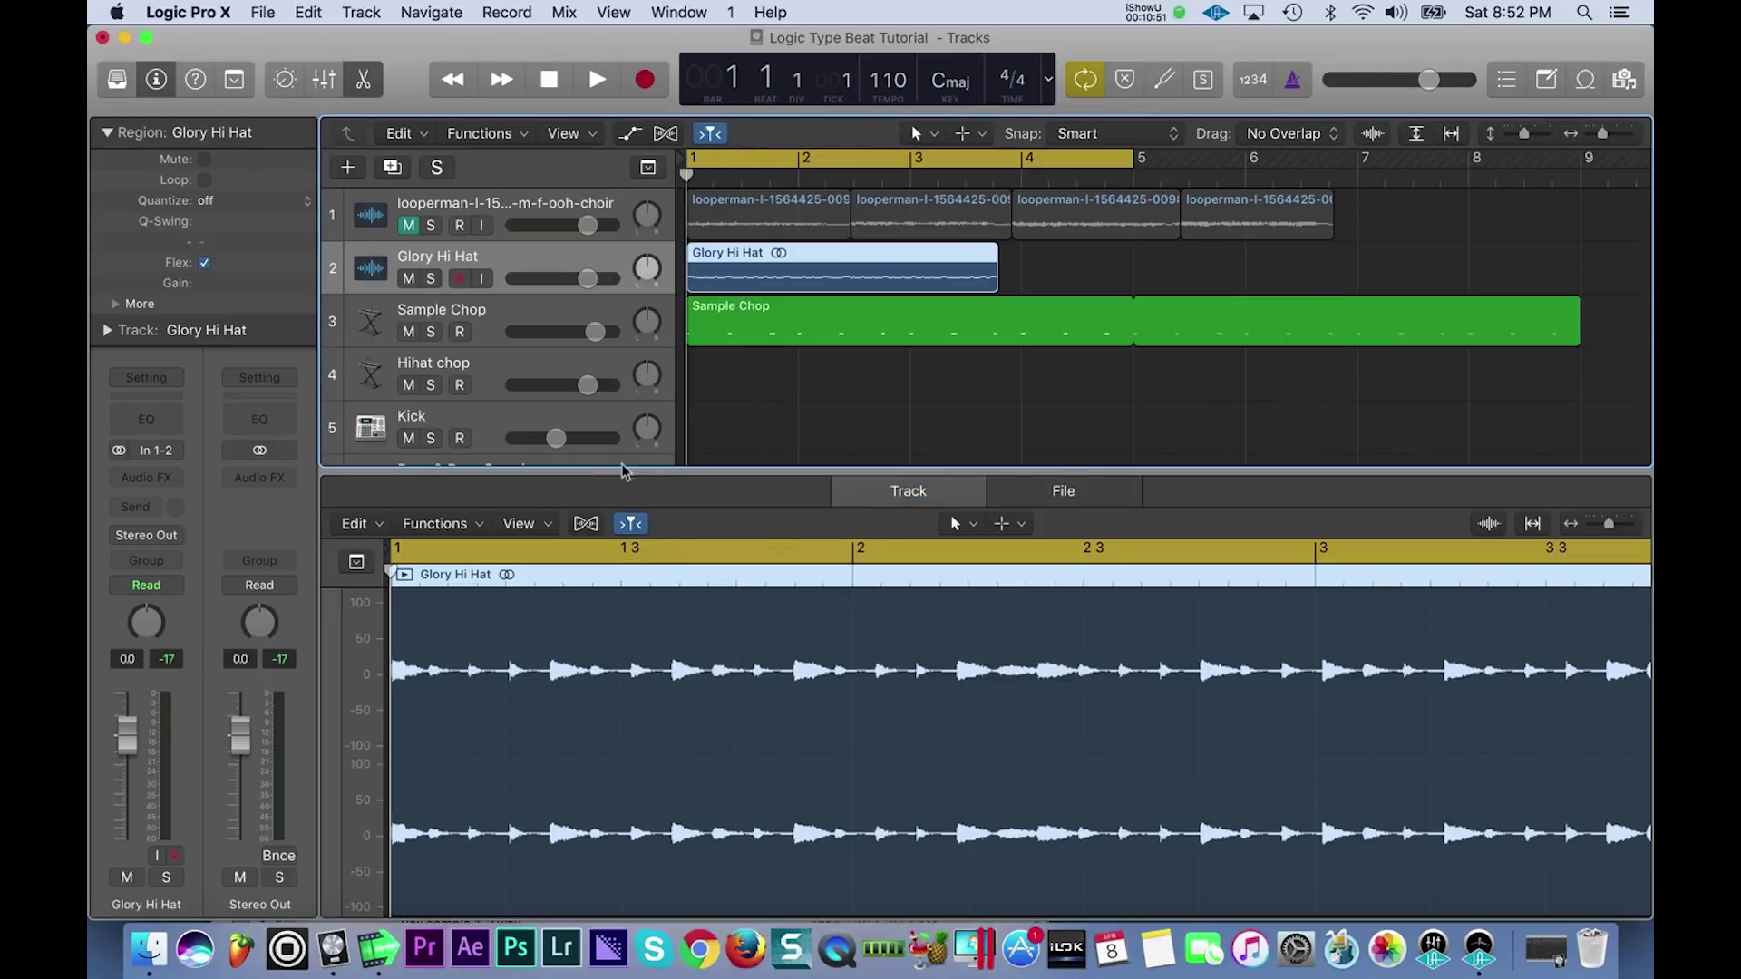
{"action": "key", "text": "super+Right"}
{"action": "key", "text": "super+Right"}
{"action": "key", "text": "super+Right"}
{"action": "key", "text": "super+Right"}
{"action": "key", "text": "super+Right"}
{"action": "key", "text": "super+Right"}
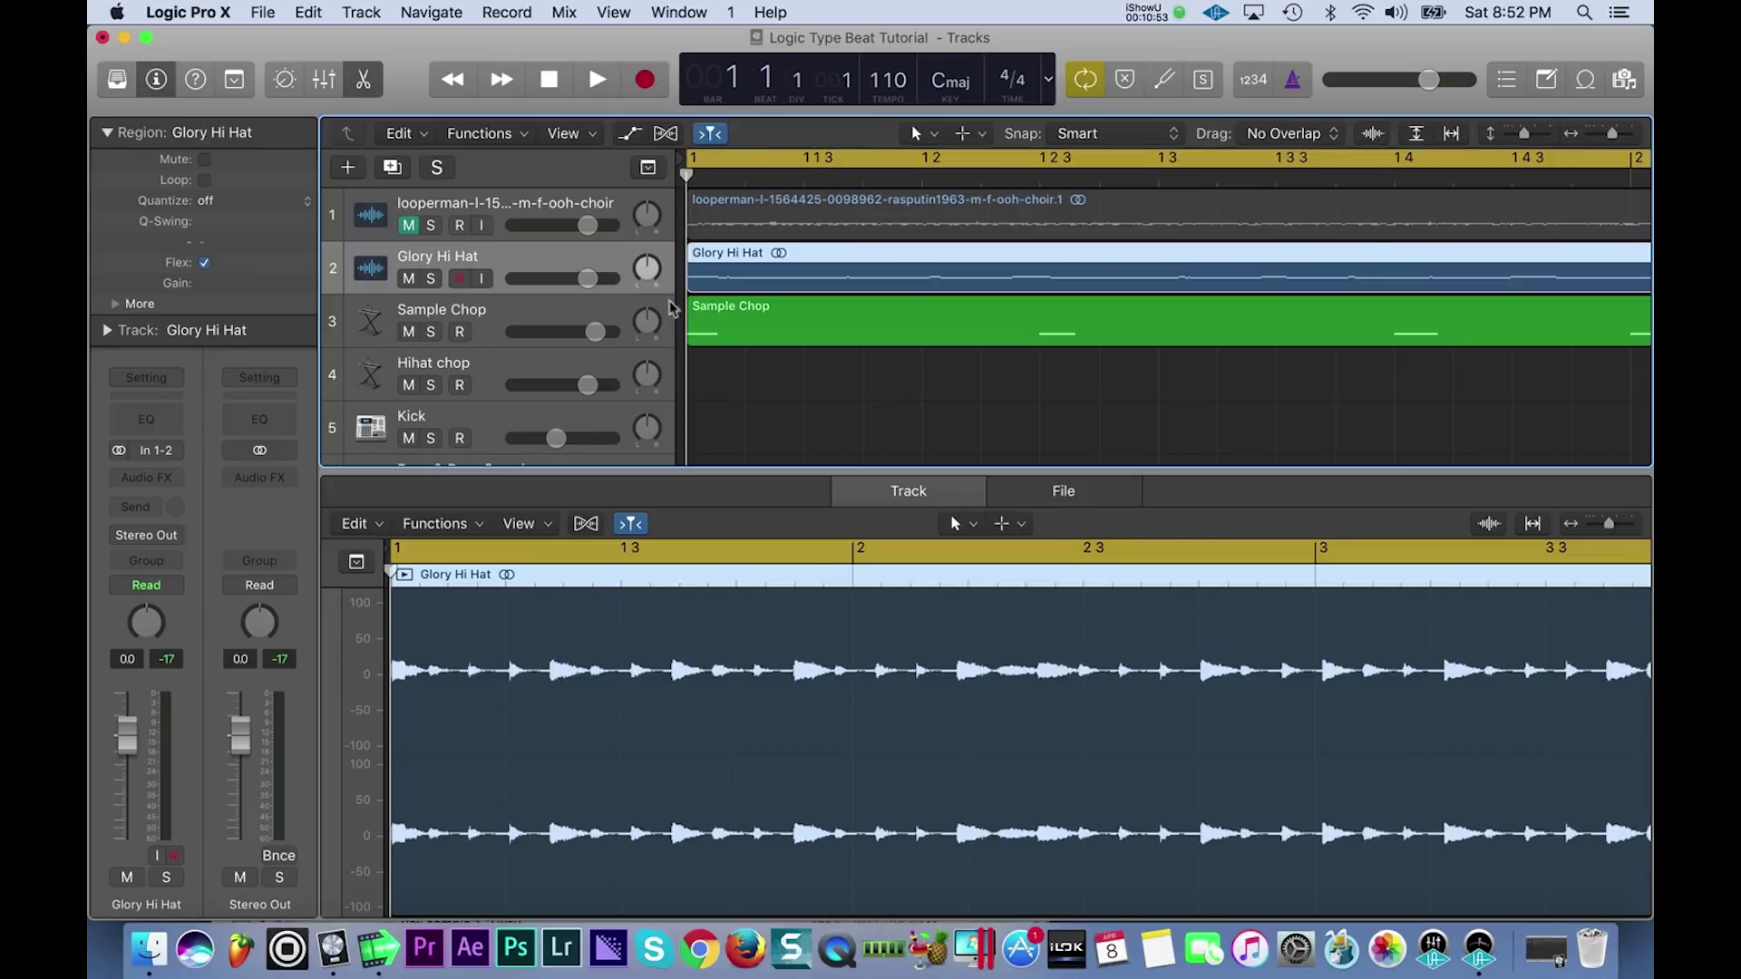
{"action": "left_click_drag", "start_coordinate": [628, 291], "coordinate": [626, 448]}
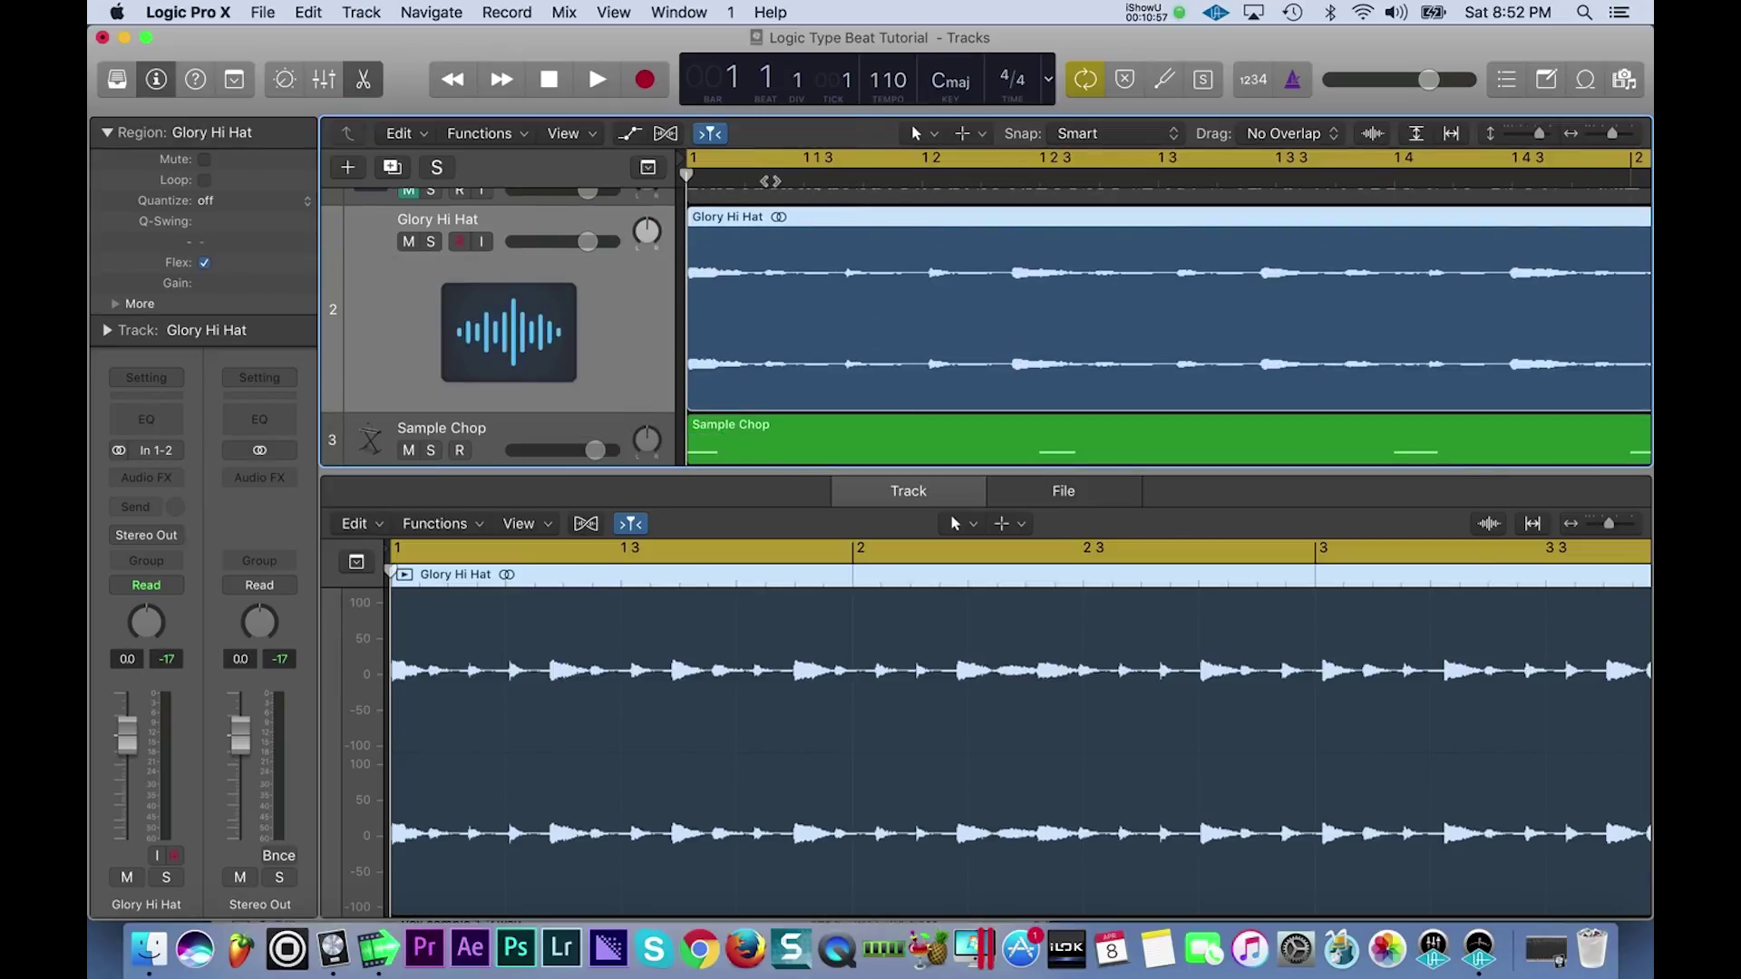
{"action": "left_click", "coordinate": [747, 179]}
{"action": "left_click_drag", "start_coordinate": [747, 179], "coordinate": [681, 186]}
{"action": "key", "text": "space"}
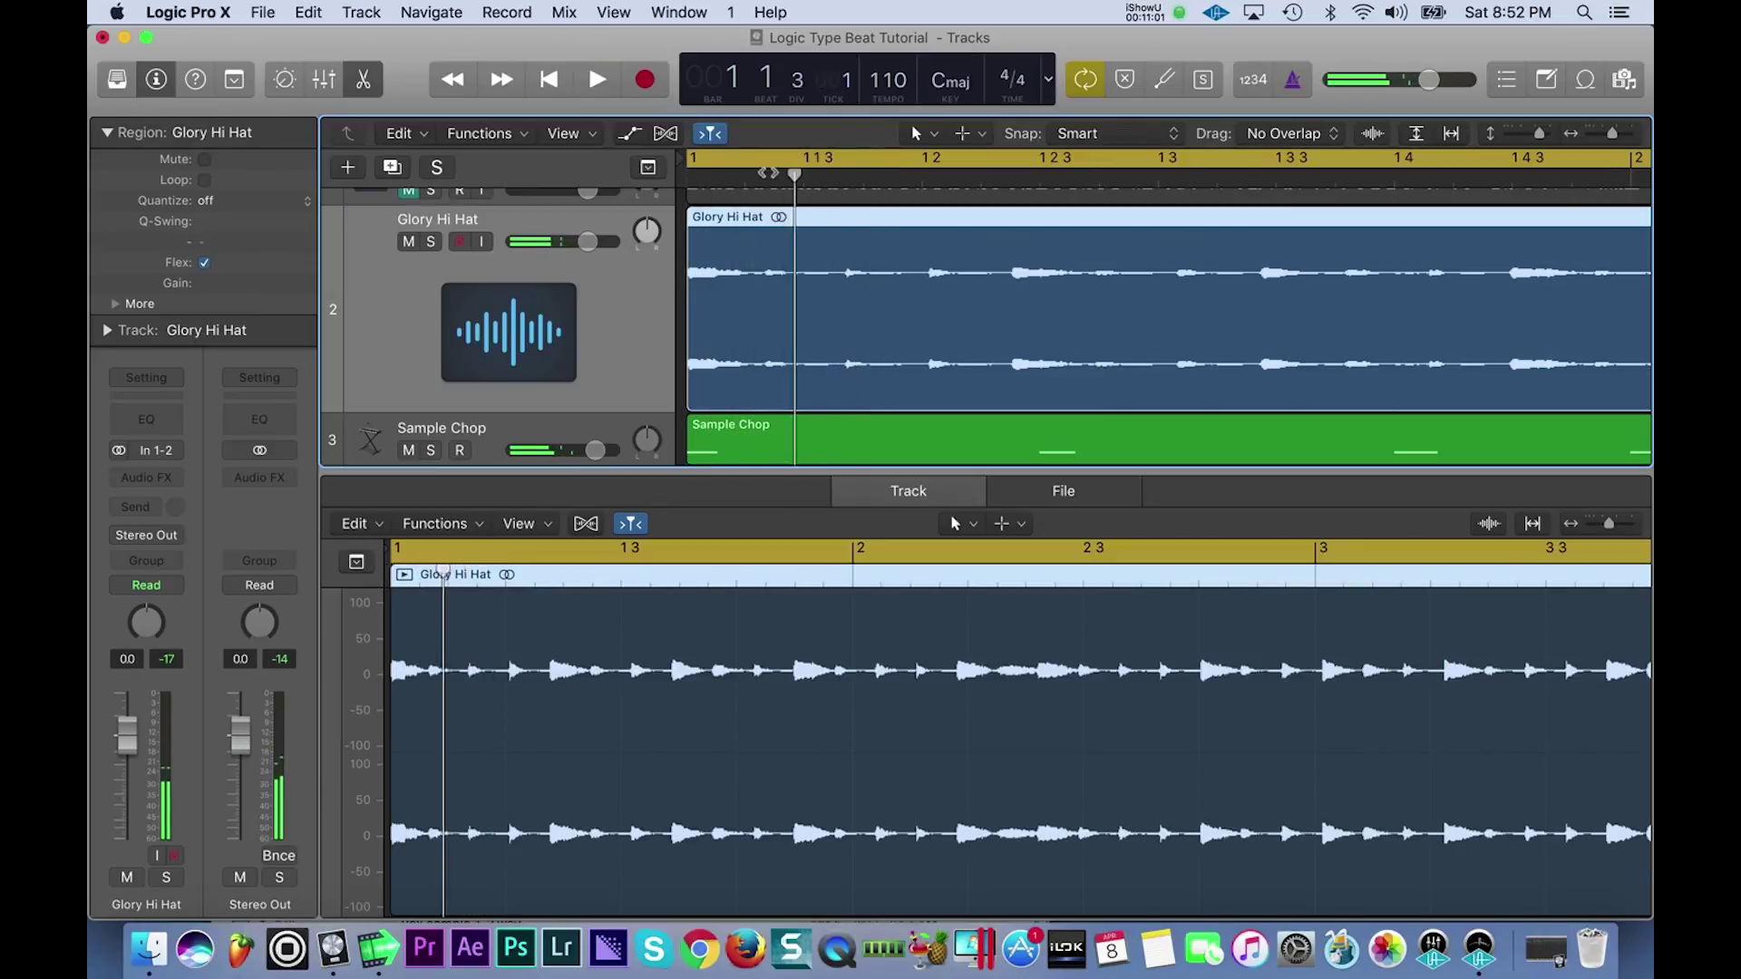
{"action": "key", "text": "super+t"}
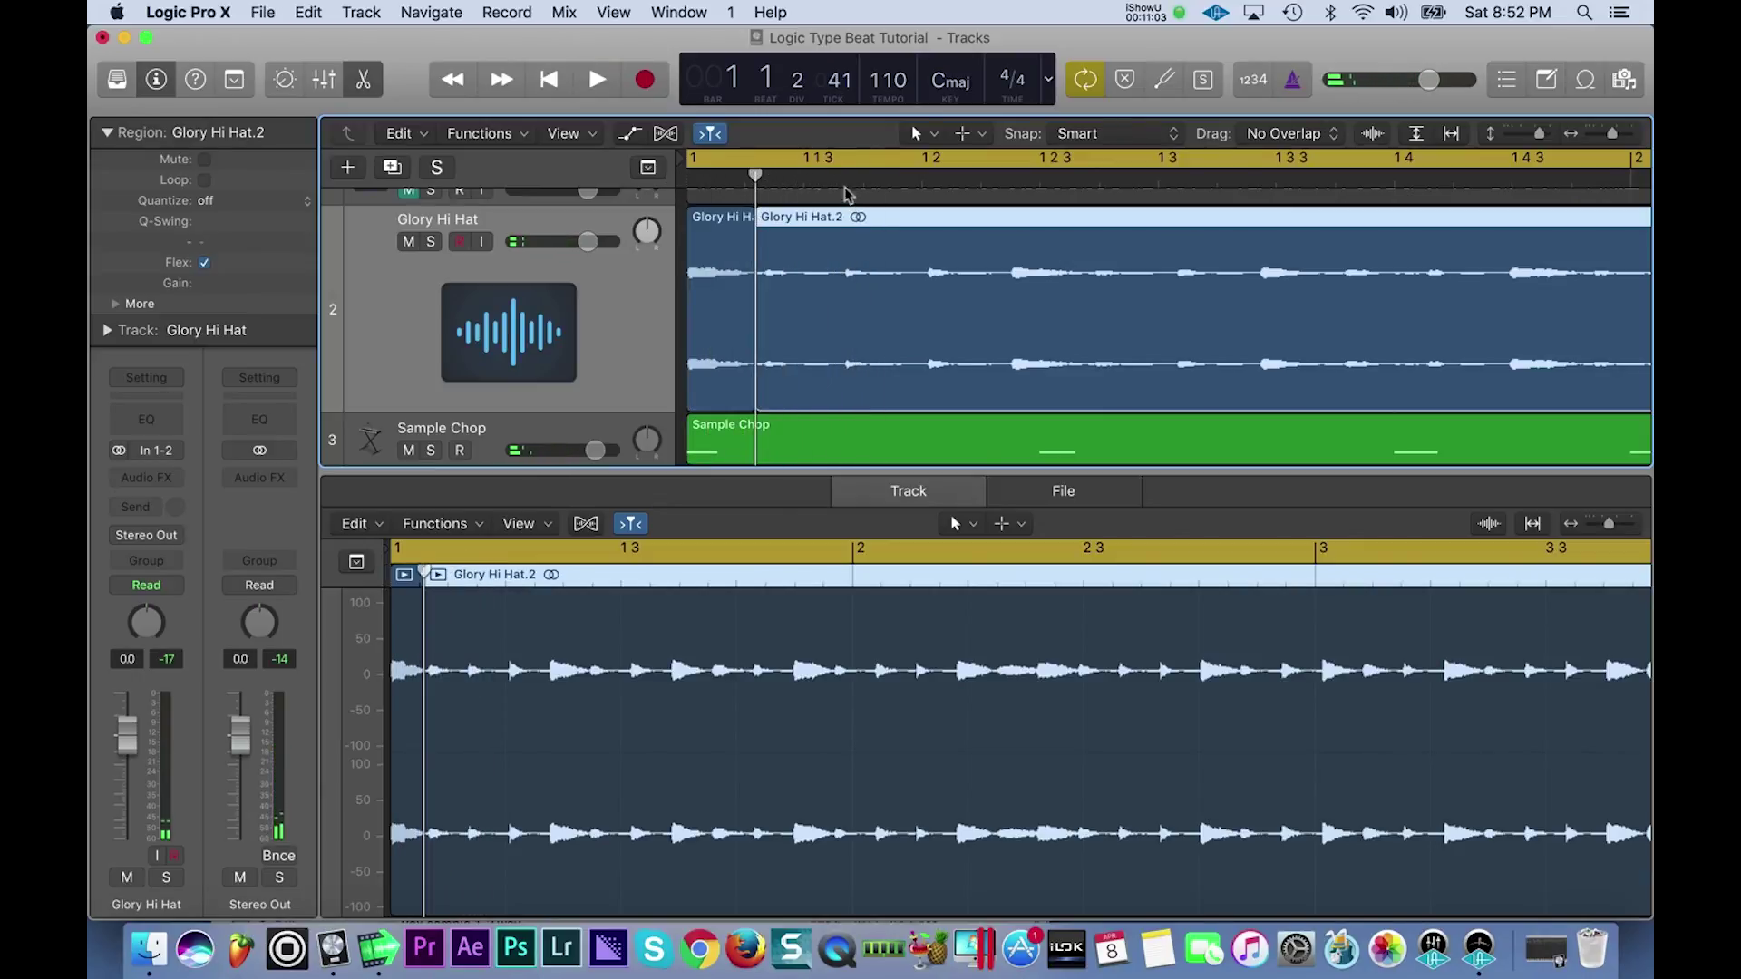
{"action": "key", "text": "super+t"}
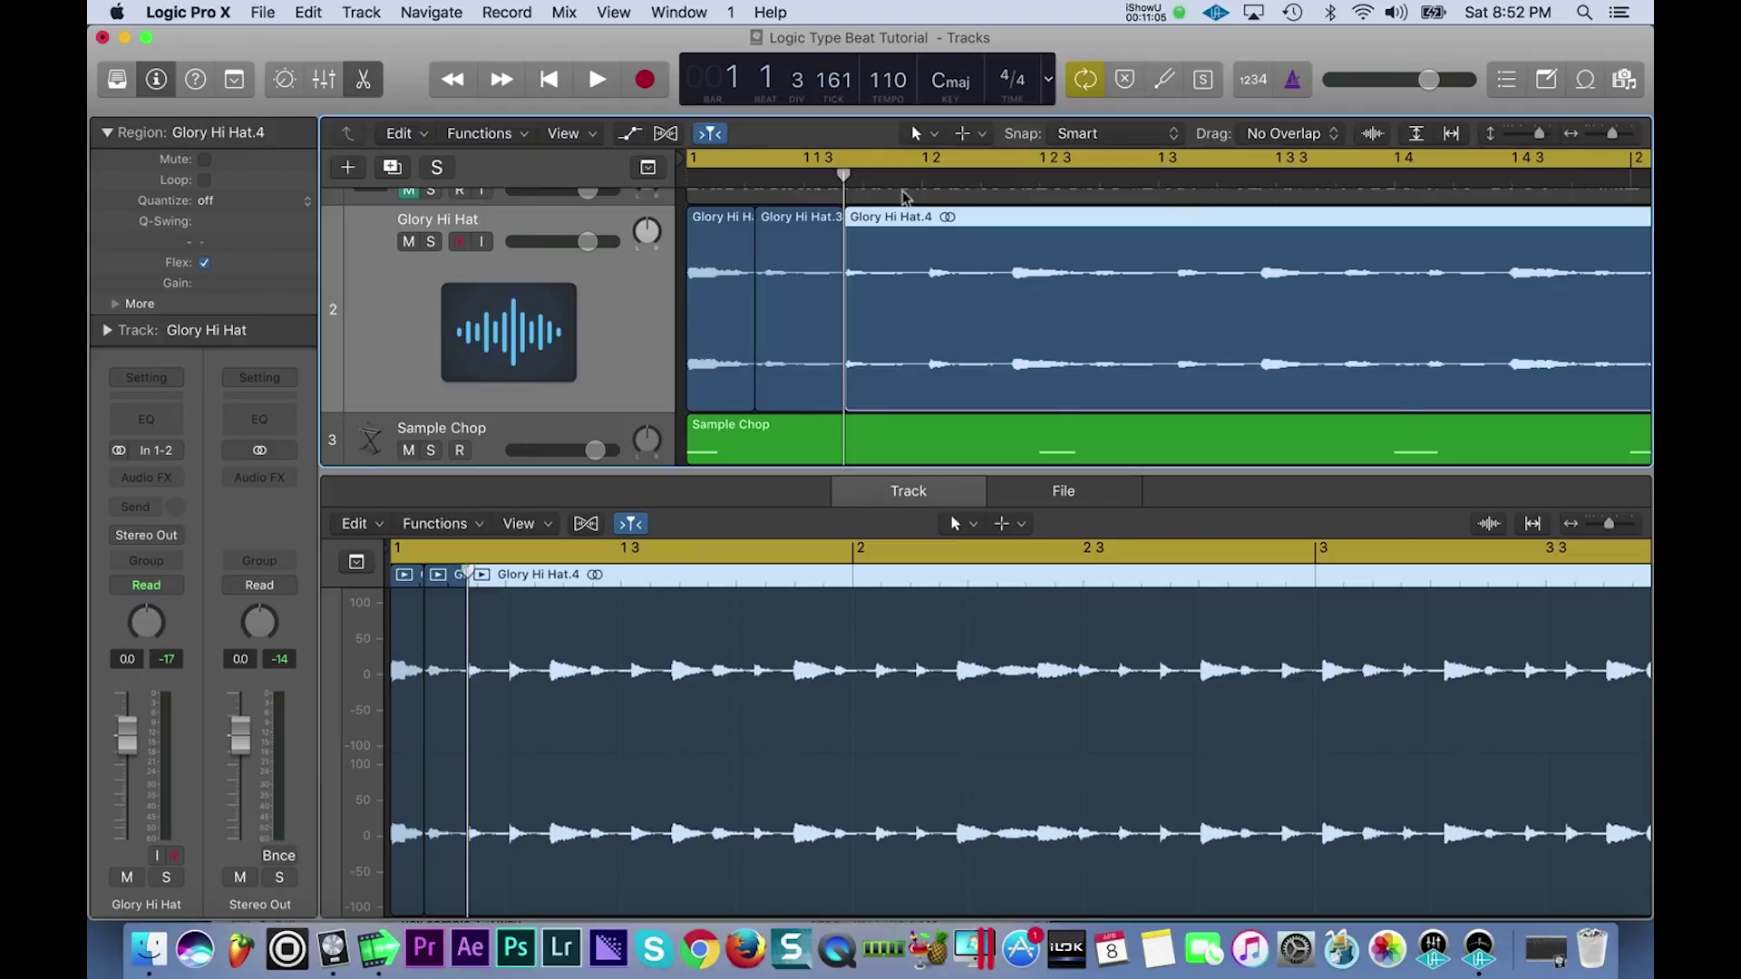
- Split the Glory Hi Hat region at the hit just after 1 2 and at 1 2 2 121
{"action": "mouse_move", "coordinate": [924, 183]}
{"action": "left_mouse_down"}
{"action": "mouse_move", "coordinate": [941, 174]}
{"action": "mouse_move", "coordinate": [927, 175]}
{"action": "left_mouse_up"}
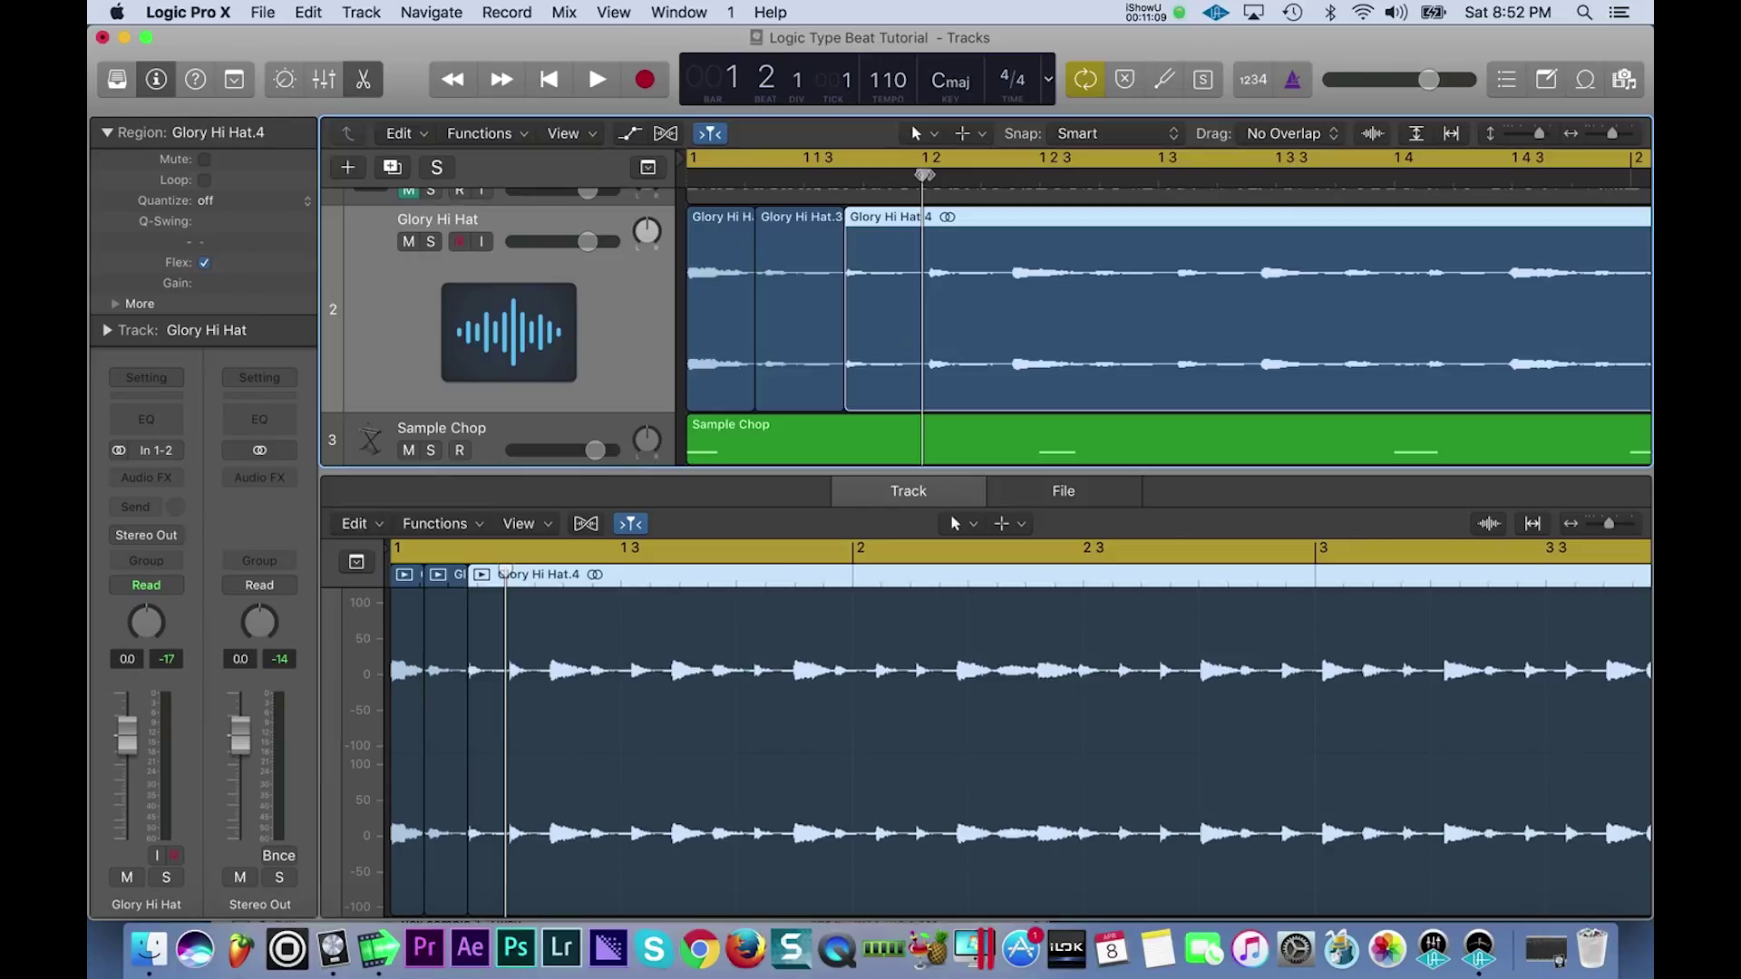
{"action": "key", "text": "super+Right"}
{"action": "left_click_drag", "start_coordinate": [924, 179], "coordinate": [1274, 169]}
{"action": "key", "text": "super+t"}
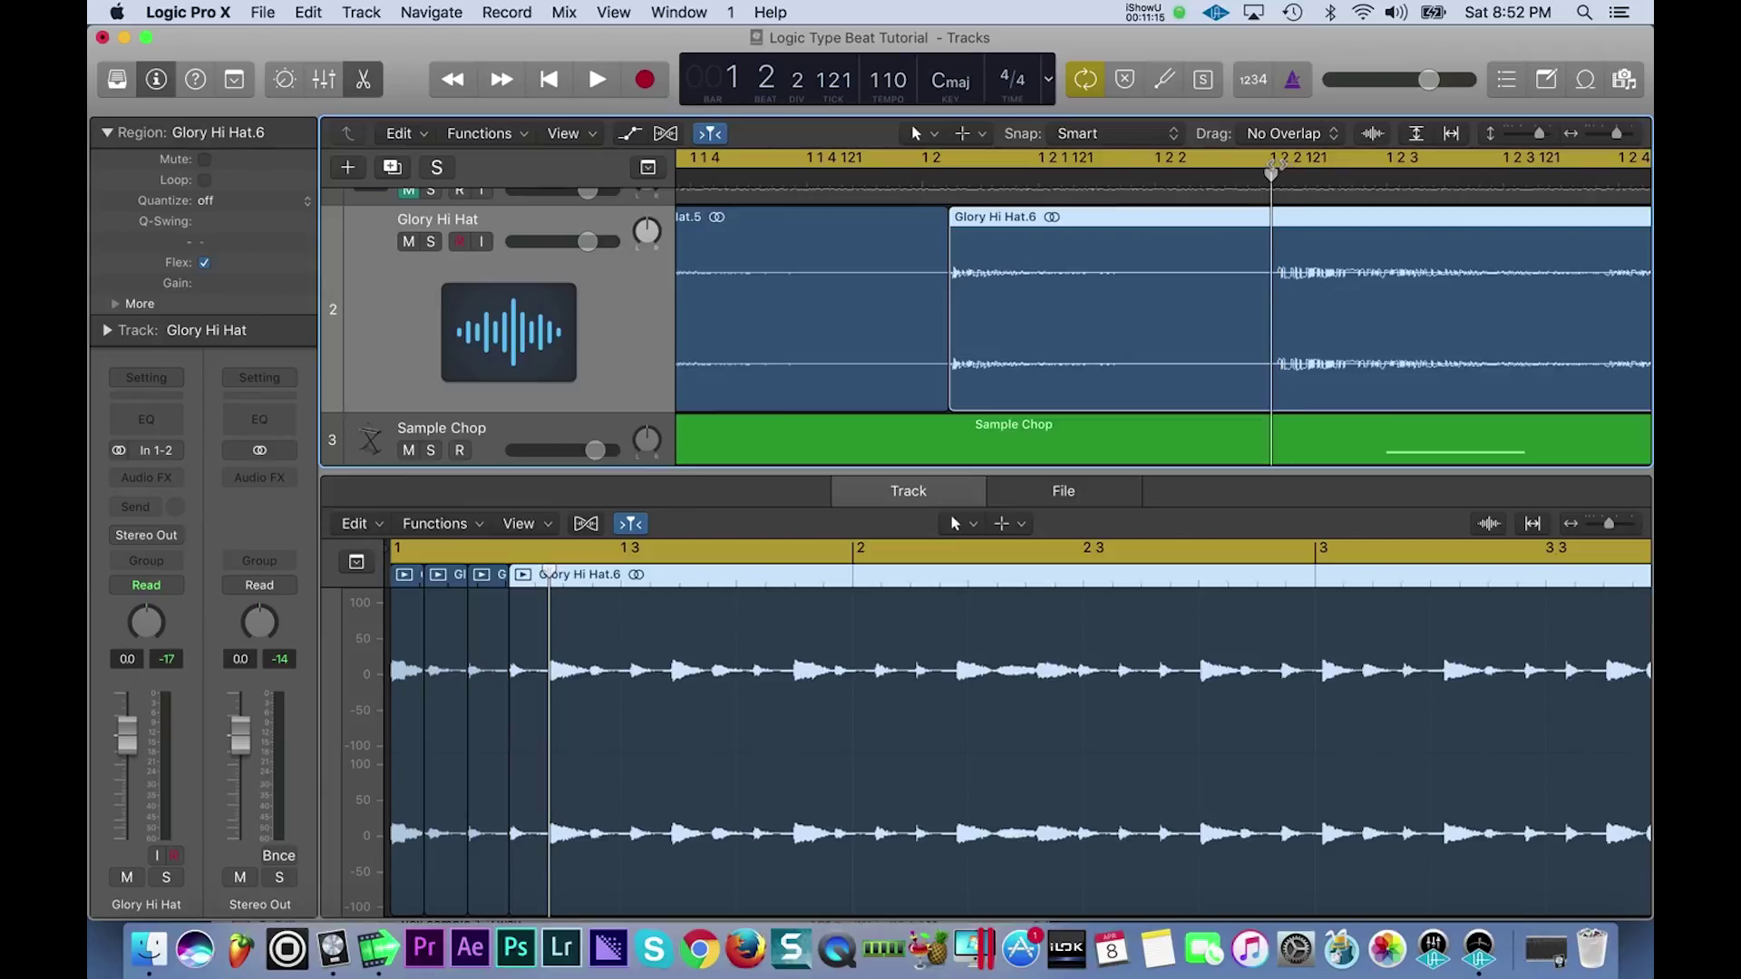
{"action": "key", "text": "super+t"}
- Split the Glory Hi Hat region at the hit shortly before 1 2 4 and at 1 3 1 81
{"action": "scroll", "coordinate": [1179, 309], "scroll_direction": "right", "scroll_amount": 3}
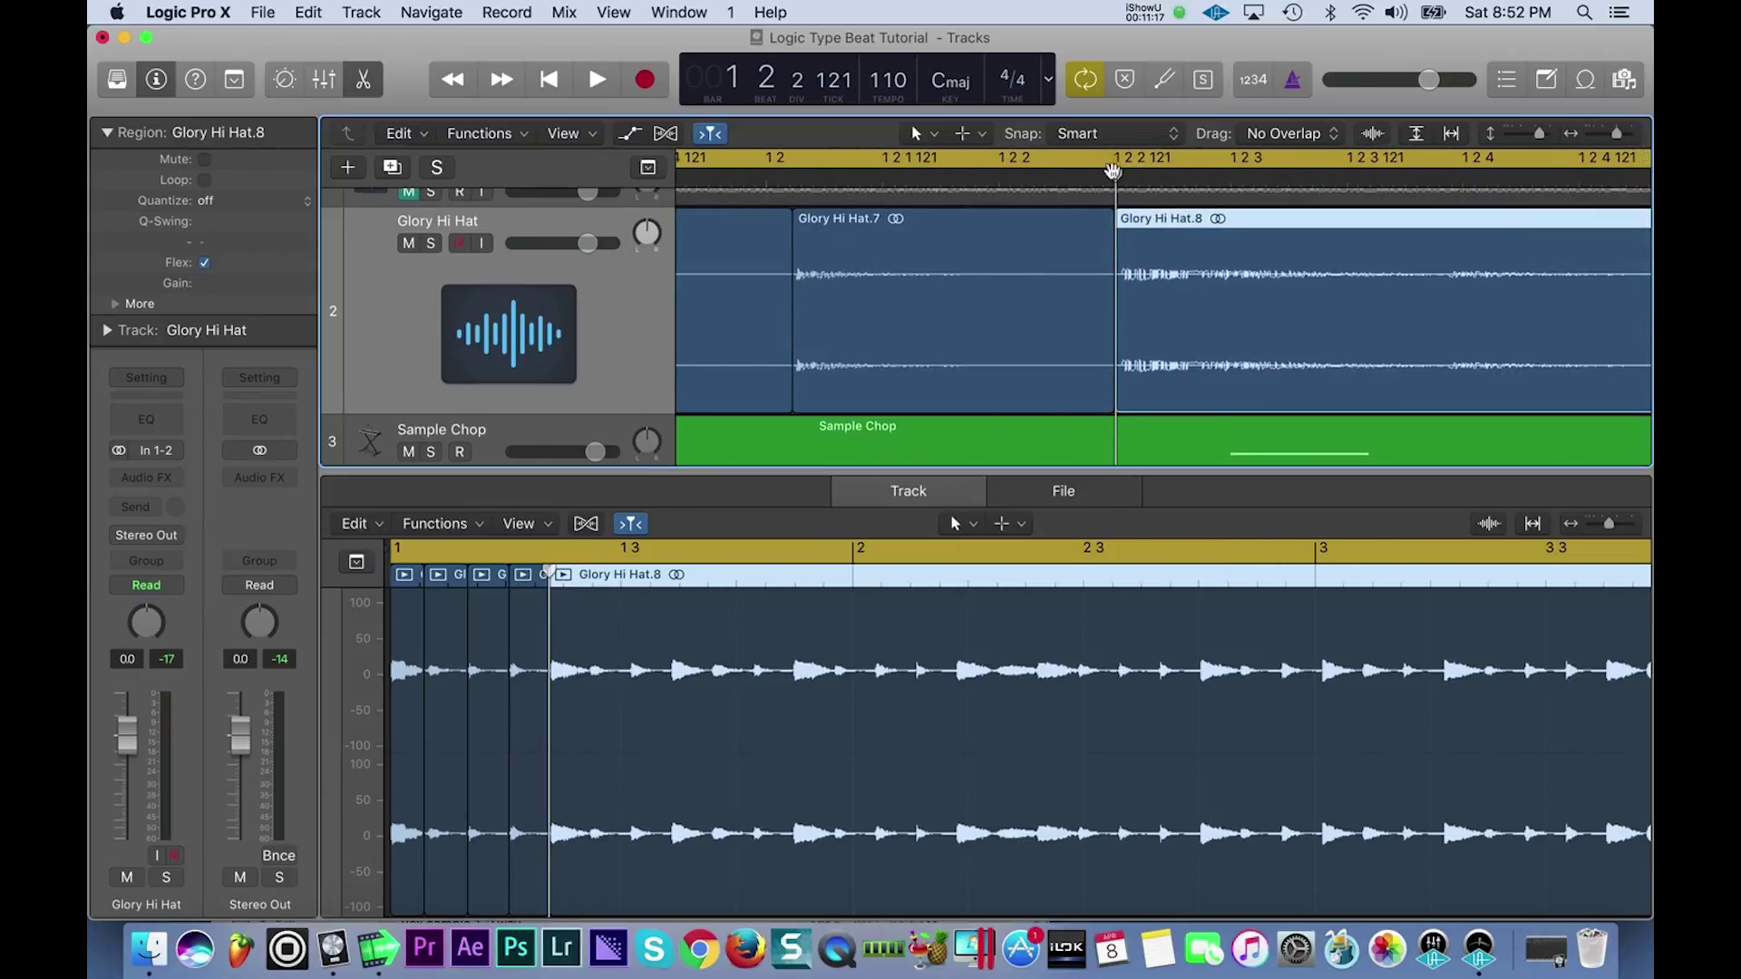
{"action": "left_click_drag", "start_coordinate": [1221, 176], "coordinate": [1448, 174]}
{"action": "key", "text": "super+t"}
{"action": "scroll", "coordinate": [1451, 190], "scroll_direction": "right", "scroll_amount": 4}
{"action": "scroll", "coordinate": [1449, 188], "scroll_direction": "right", "scroll_amount": 3}
{"action": "left_click_drag", "start_coordinate": [1115, 175], "coordinate": [1444, 208]}
{"action": "key", "text": "super+t"}
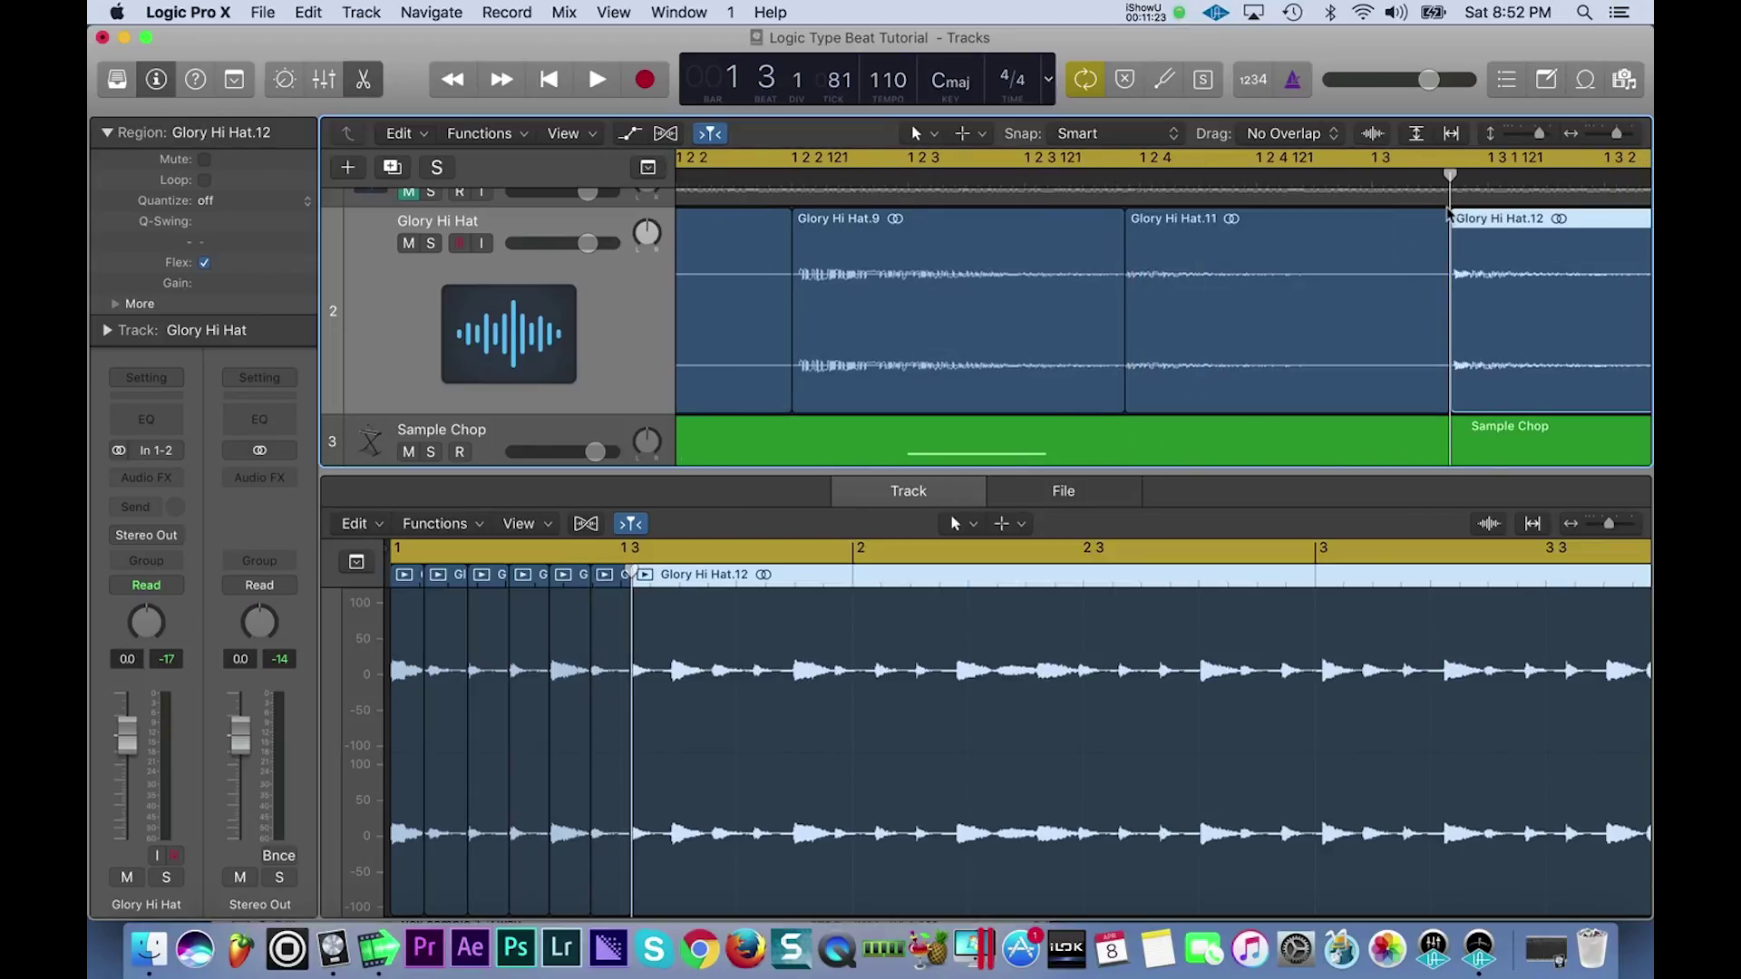
- Split the Glory Hi Hat region at the hit between 1 3 2 and 1 3 3 and at 1 3 4 41, and delete the remainder
{"action": "scroll", "coordinate": [1449, 215], "scroll_direction": "right", "scroll_amount": 12}
{"action": "left_click_drag", "start_coordinate": [877, 175], "coordinate": [1535, 186]}
{"action": "key", "text": "super+t"}
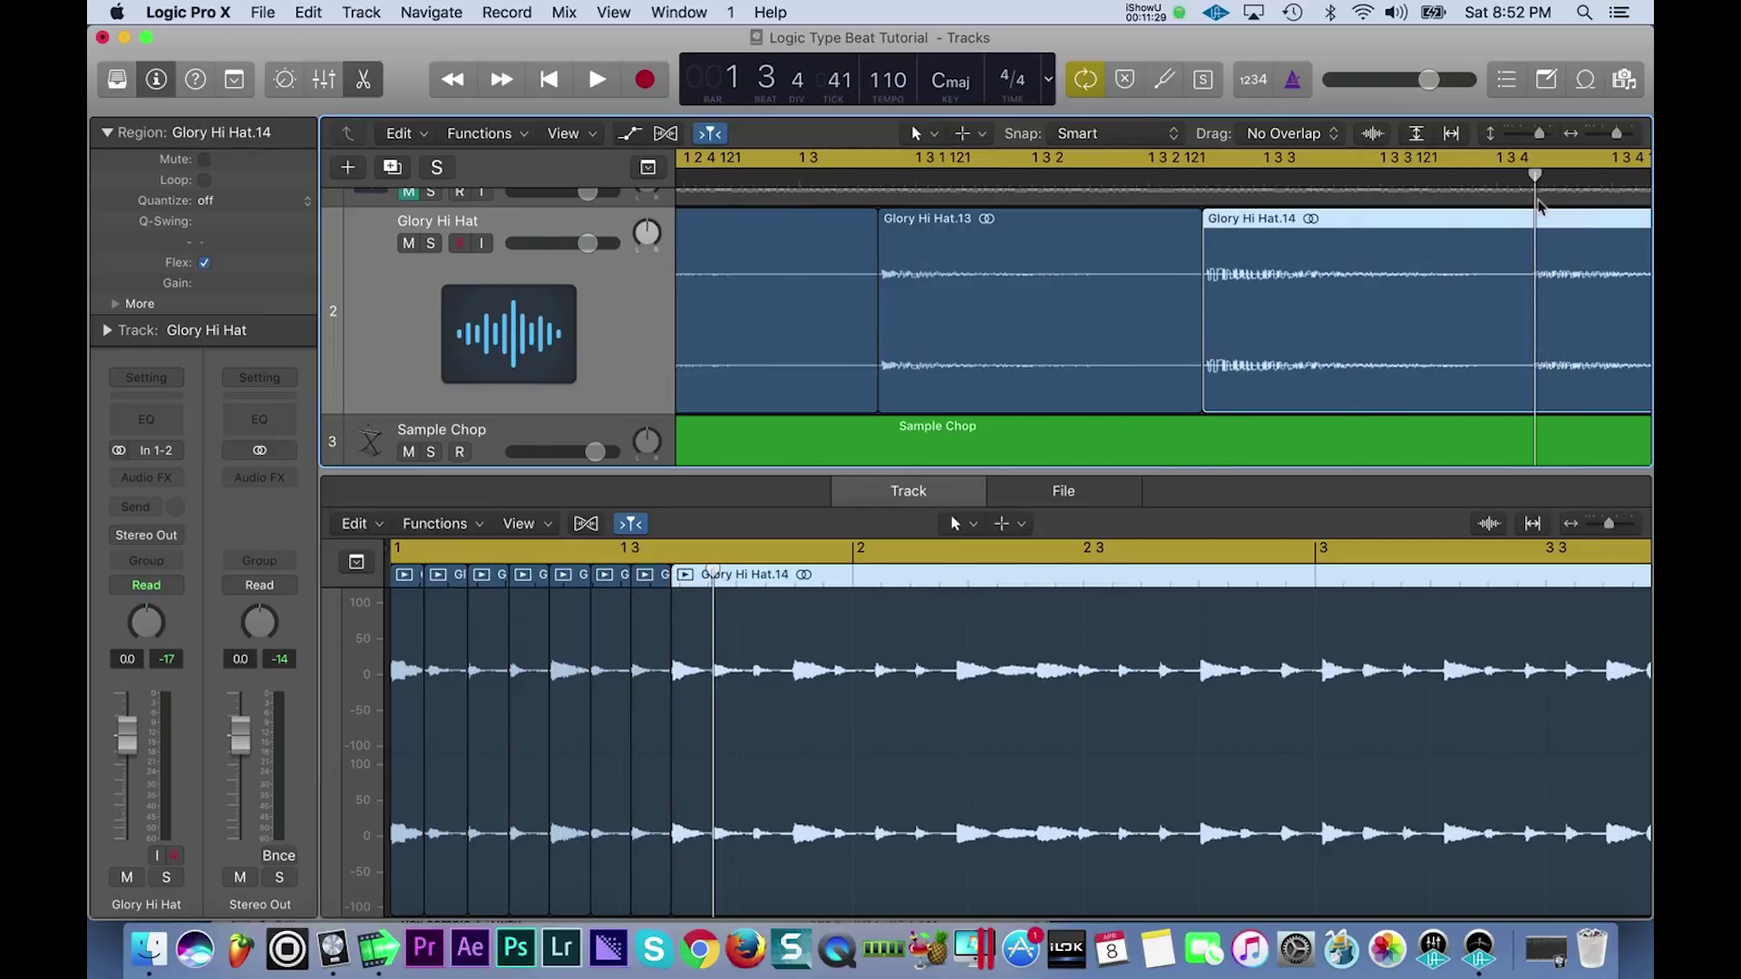
{"action": "key", "text": "super+t"}
{"action": "scroll", "coordinate": [1271, 305], "scroll_direction": "down", "scroll_amount": 5}
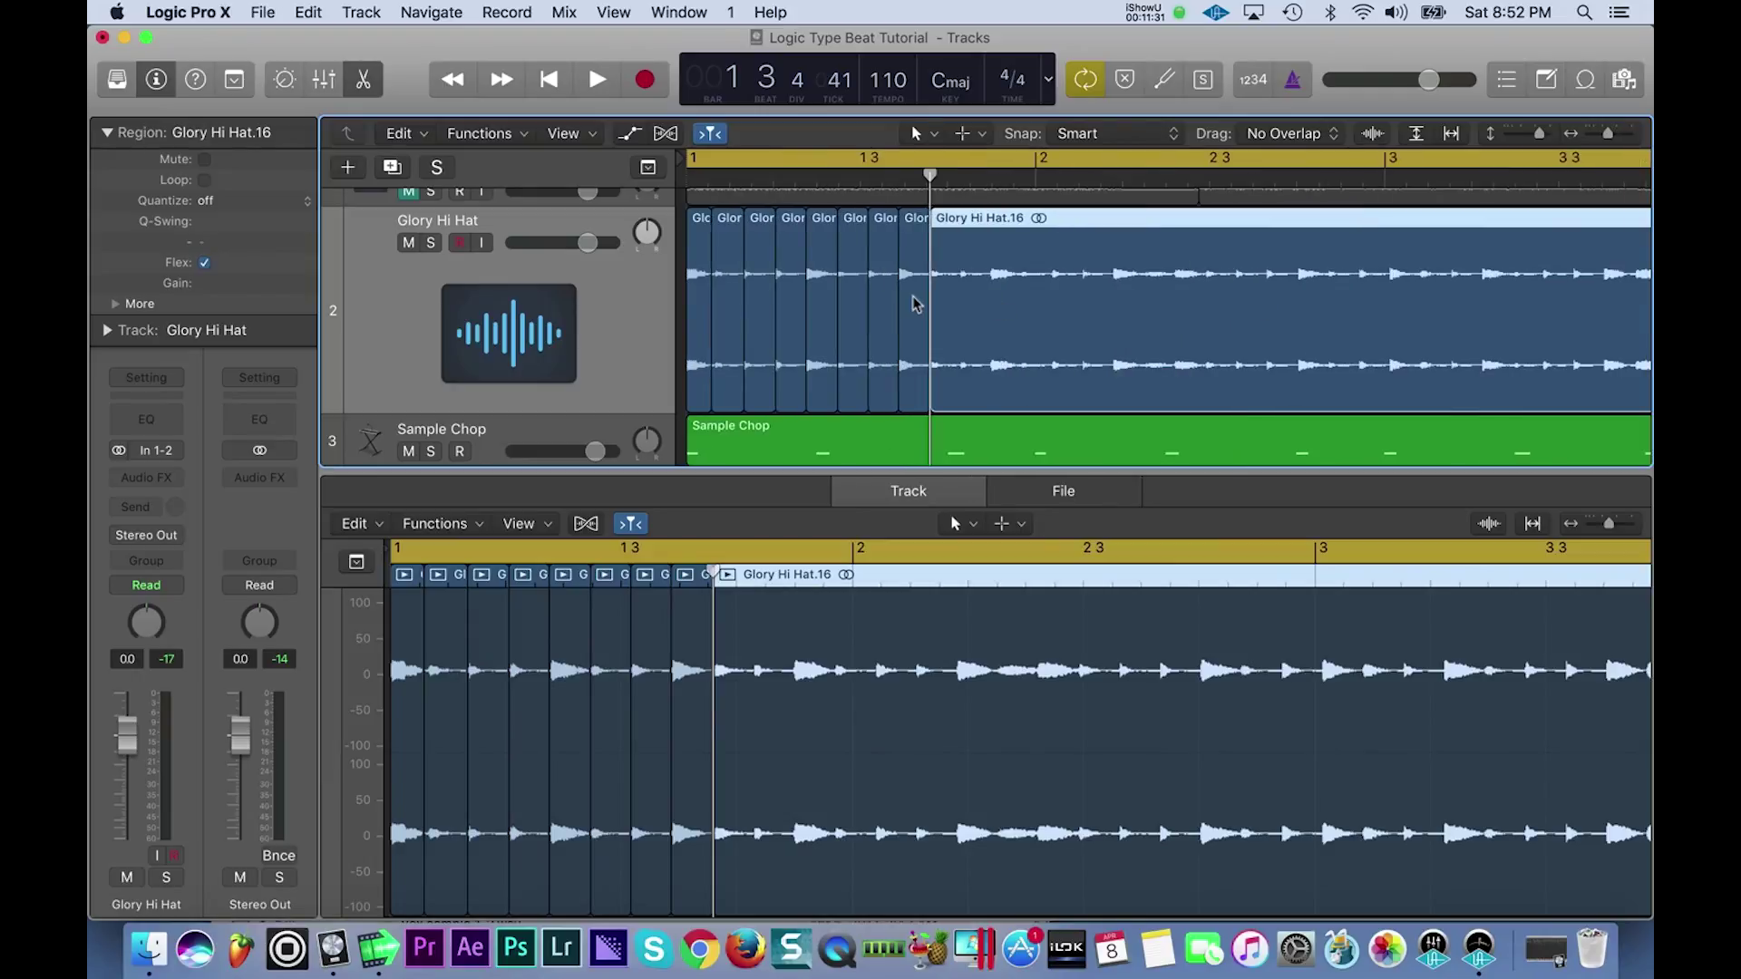
{"action": "scroll", "coordinate": [916, 305], "scroll_direction": "down", "scroll_amount": 5}
{"action": "key", "text": "Delete"}
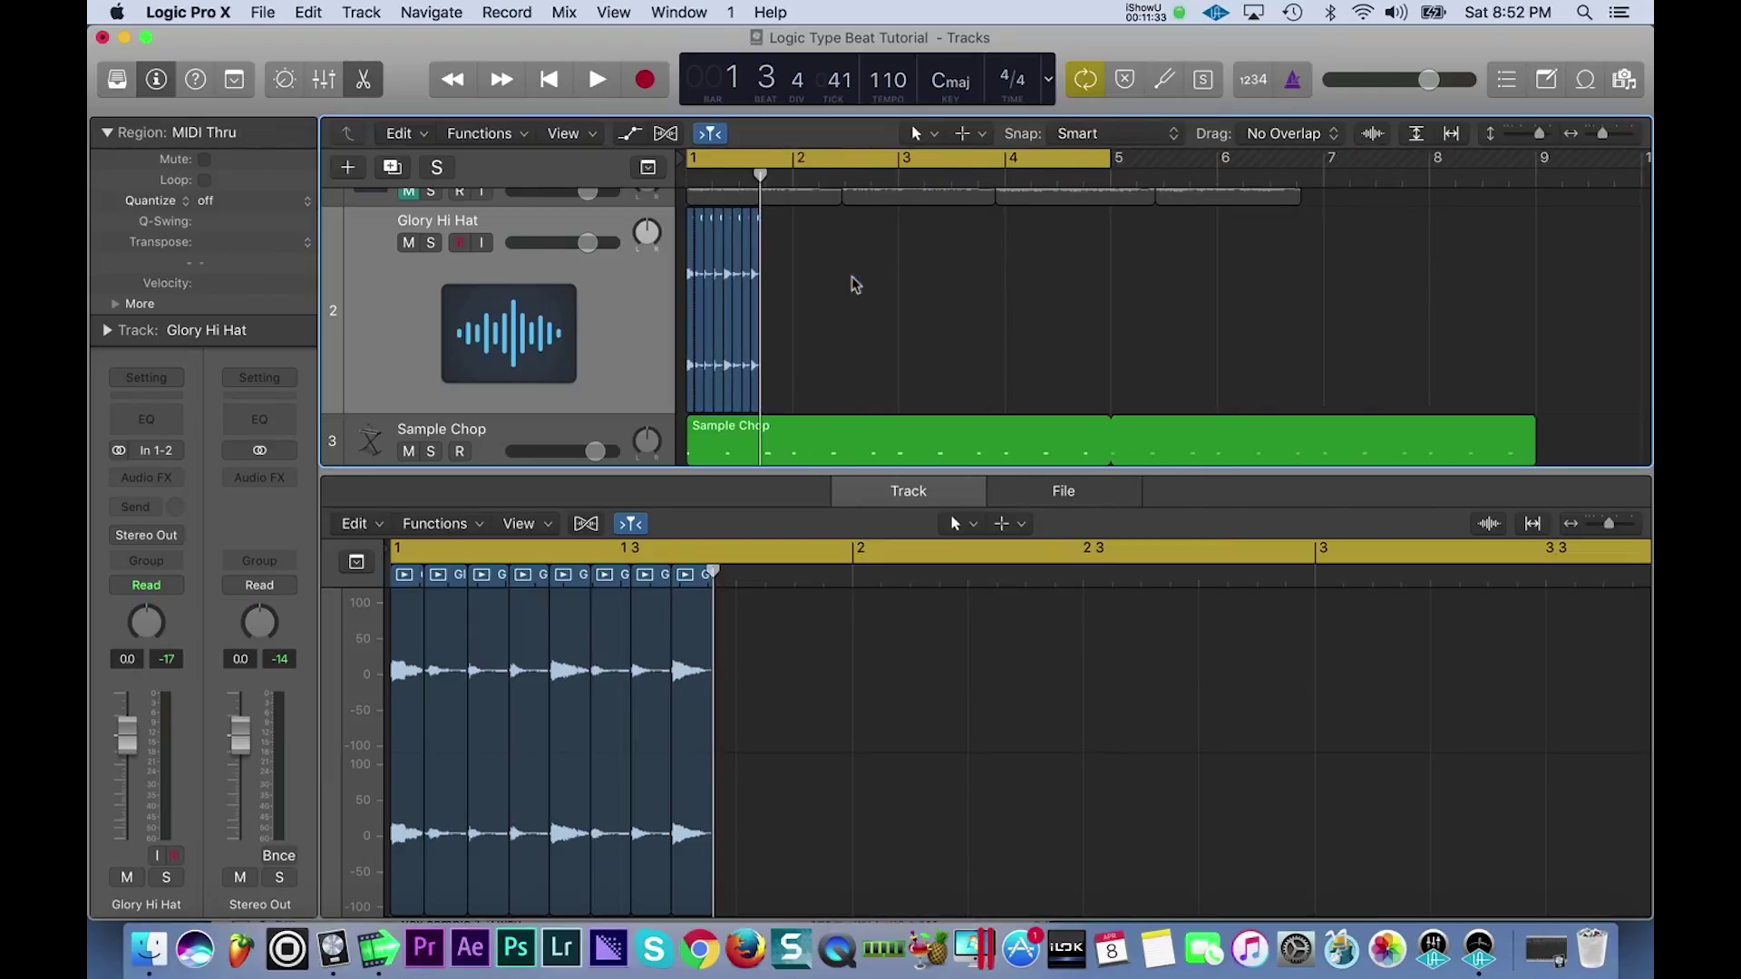
- Reduce the height of the Glory Hi Hat track and select the Hihat chop track
{"action": "left_click_drag", "start_coordinate": [818, 329], "coordinate": [655, 290]}
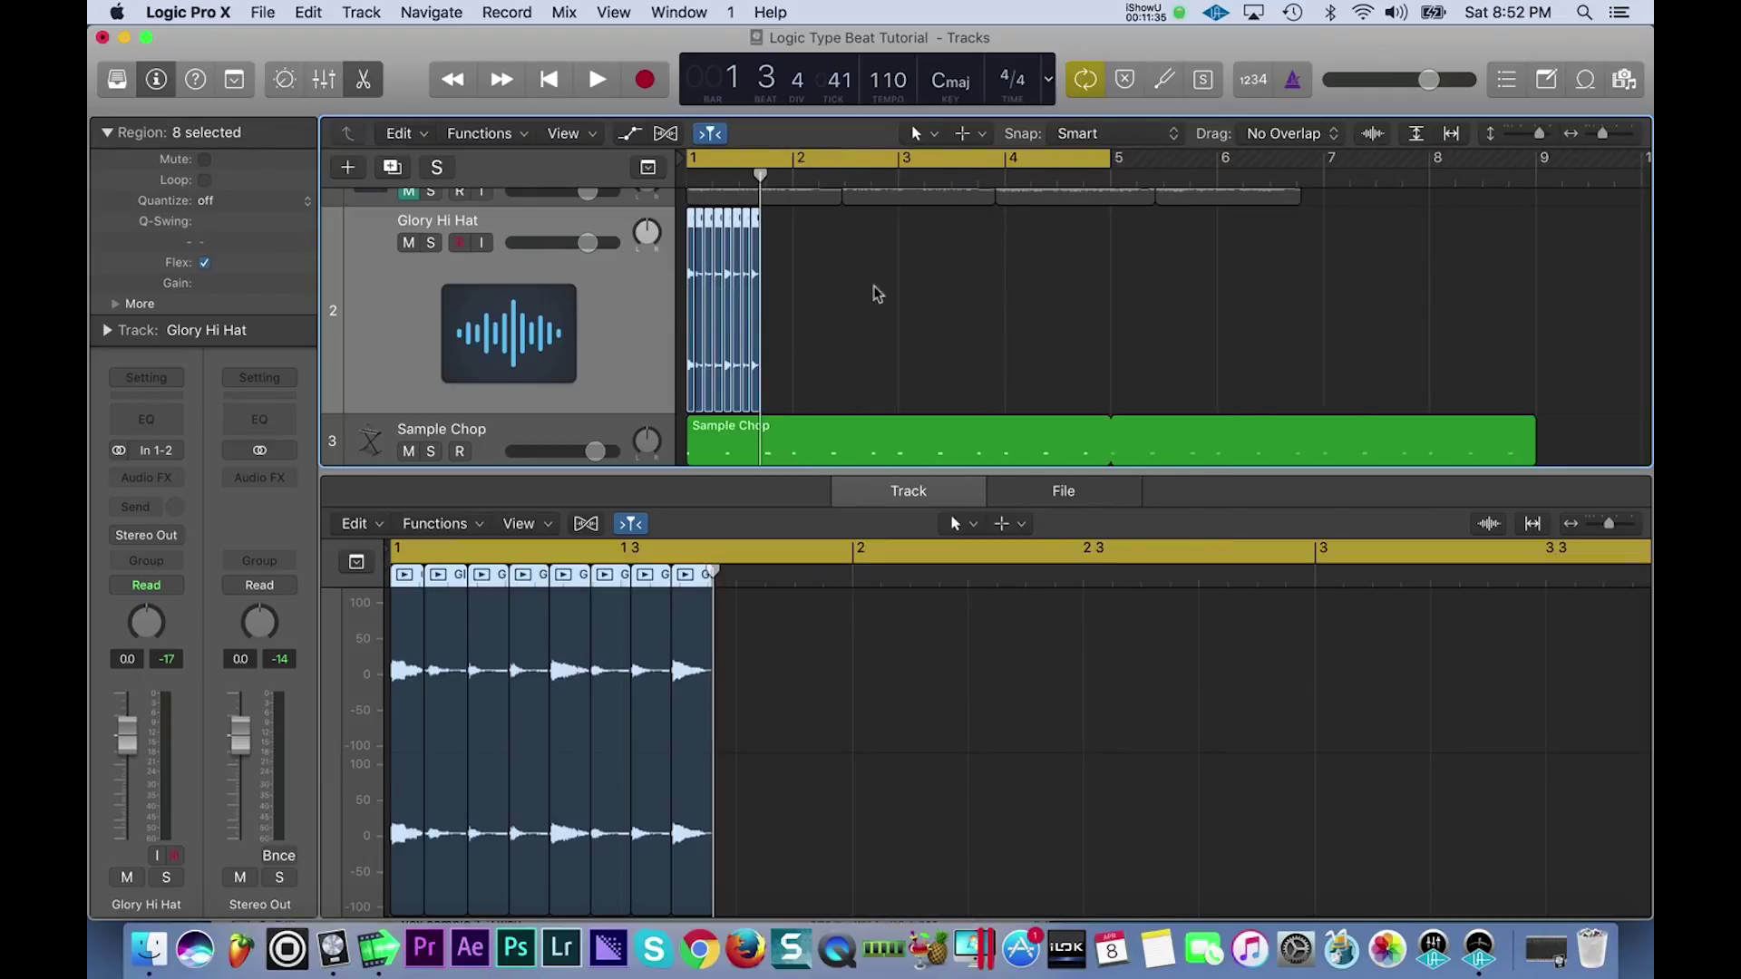
{"action": "left_click_drag", "start_coordinate": [569, 411], "coordinate": [569, 295]}
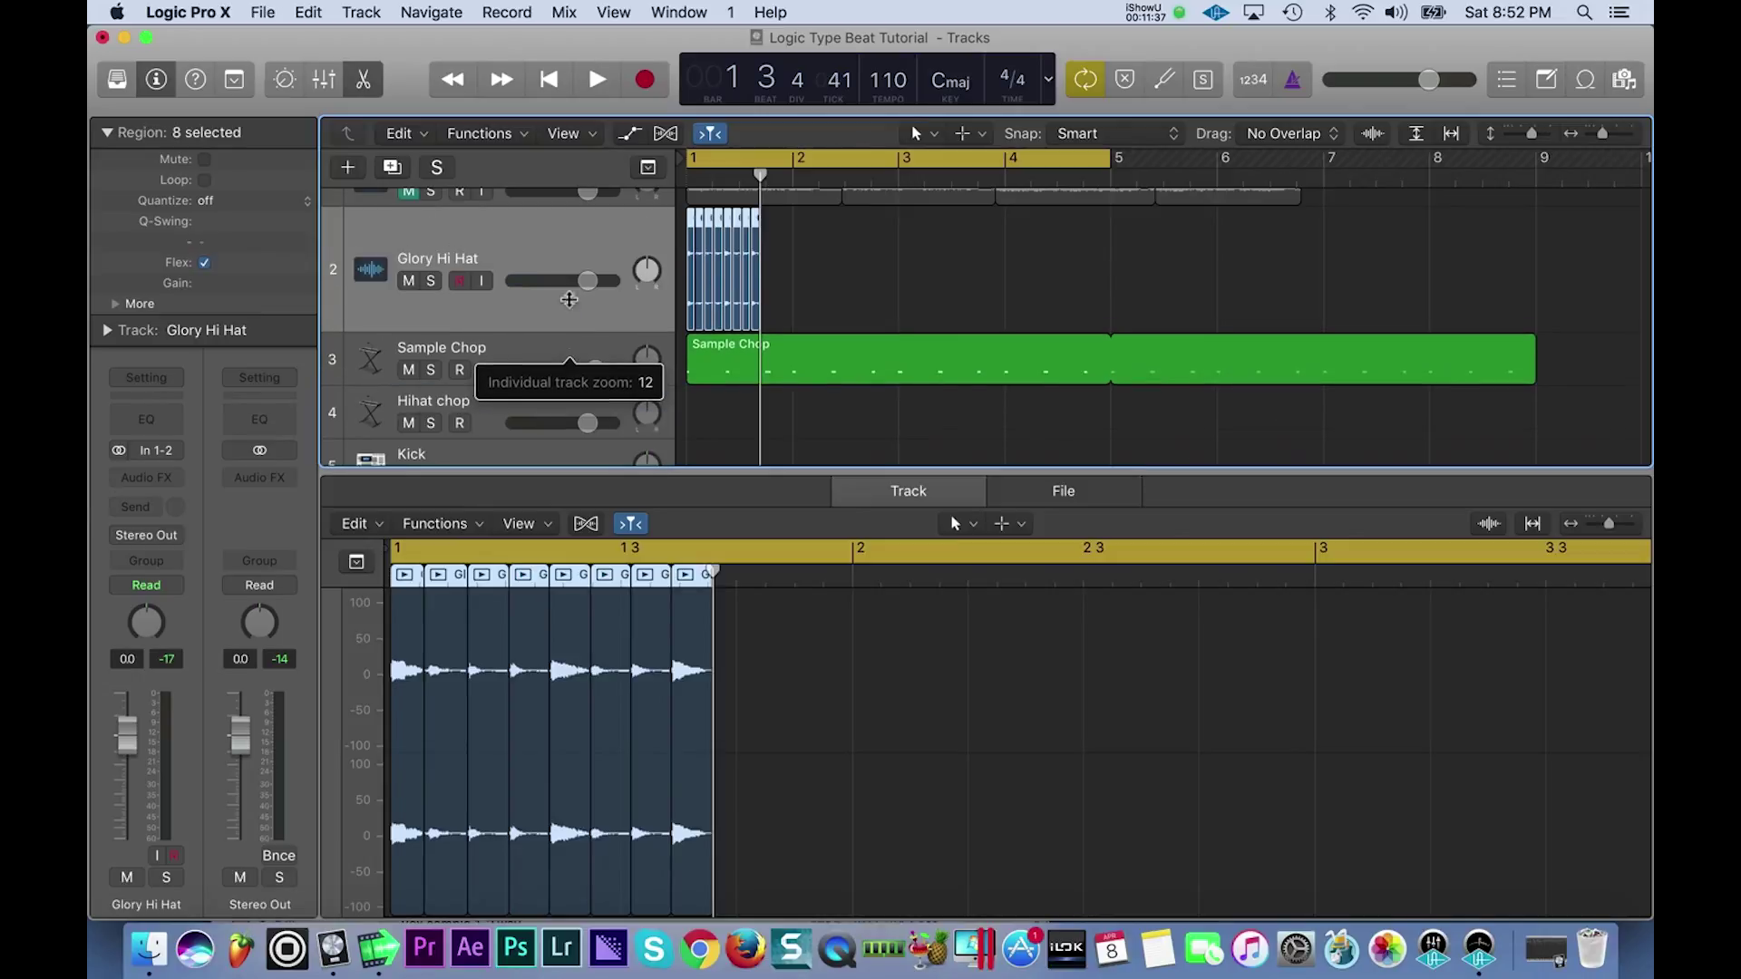
{"action": "left_click", "coordinate": [518, 368]}
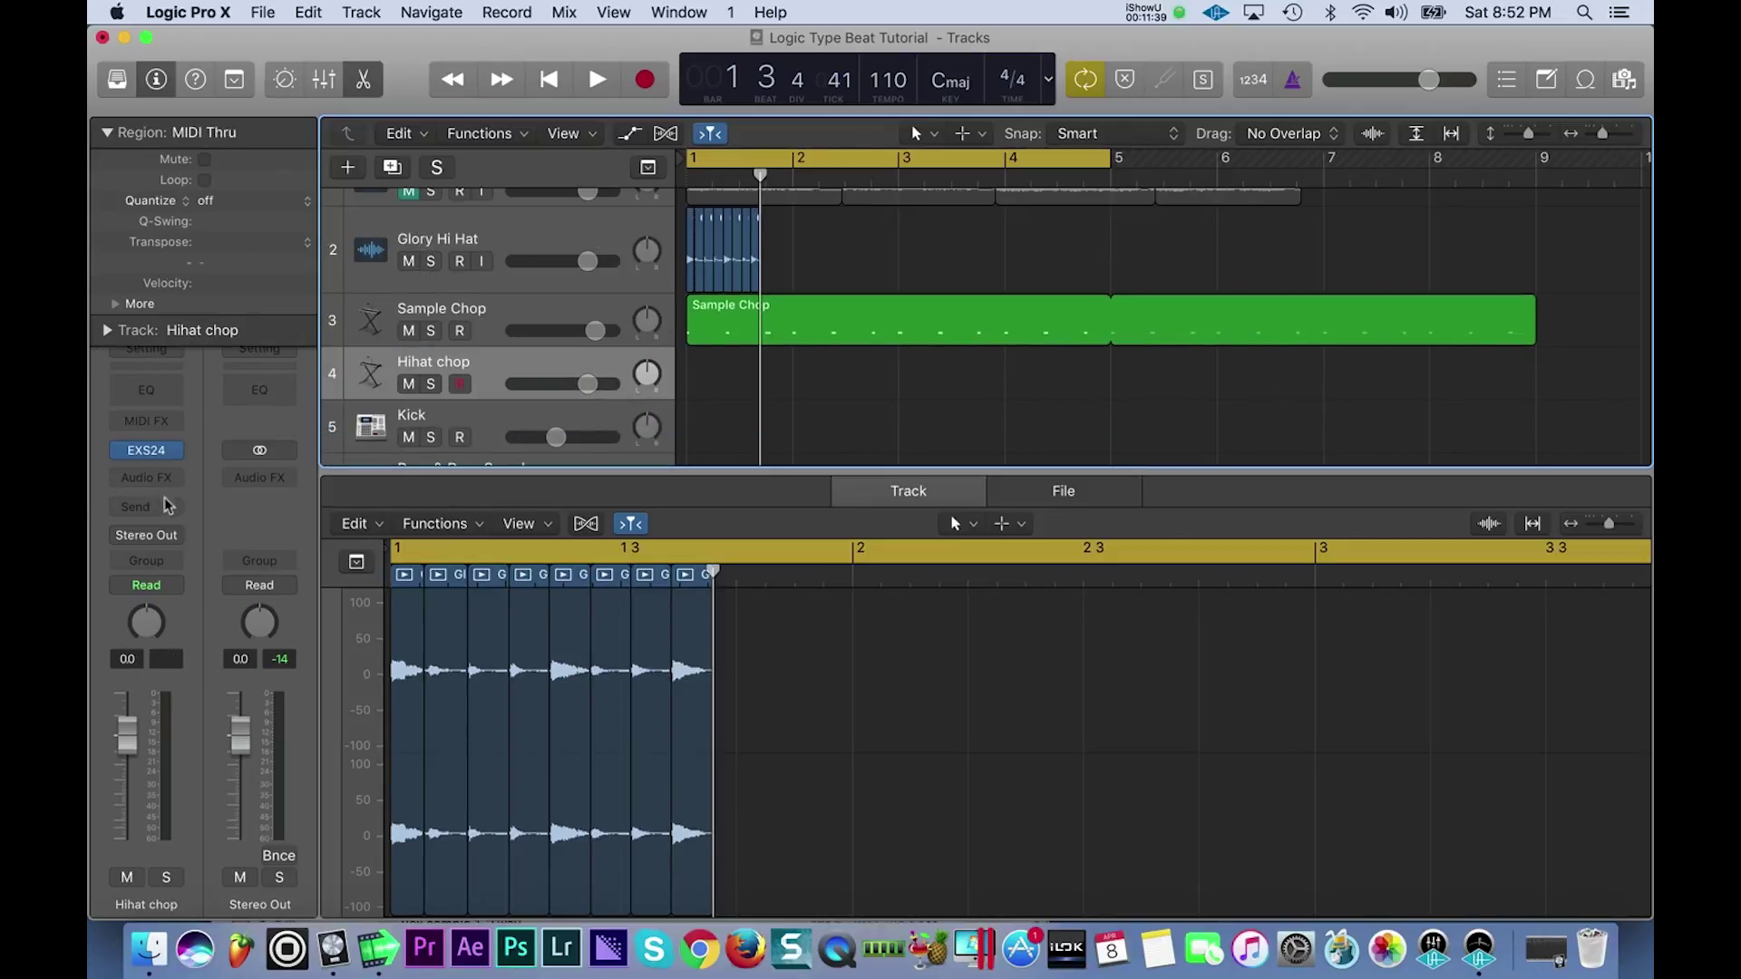
- Load the eight Glory Hi Hat slices into the Hihat chop EXS24 as contiguous one-note zones starting at C1
{"action": "left_click", "coordinate": [146, 451]}
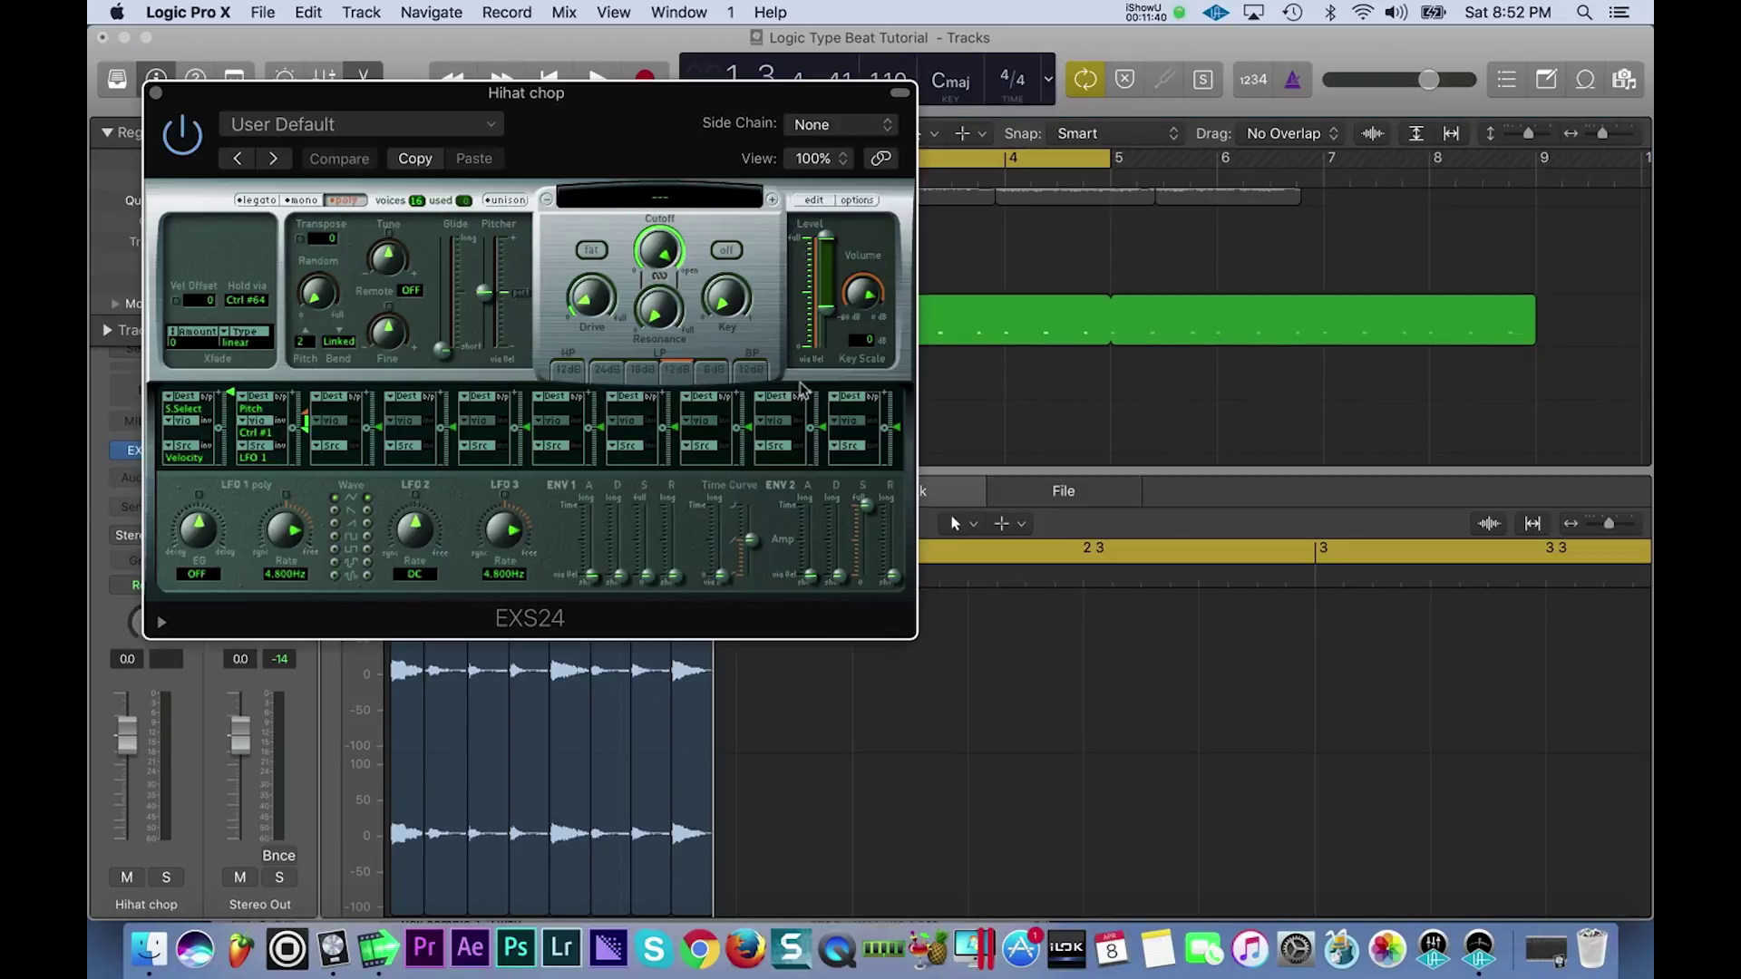
{"action": "left_click", "coordinate": [815, 202]}
{"action": "left_click", "coordinate": [155, 94]}
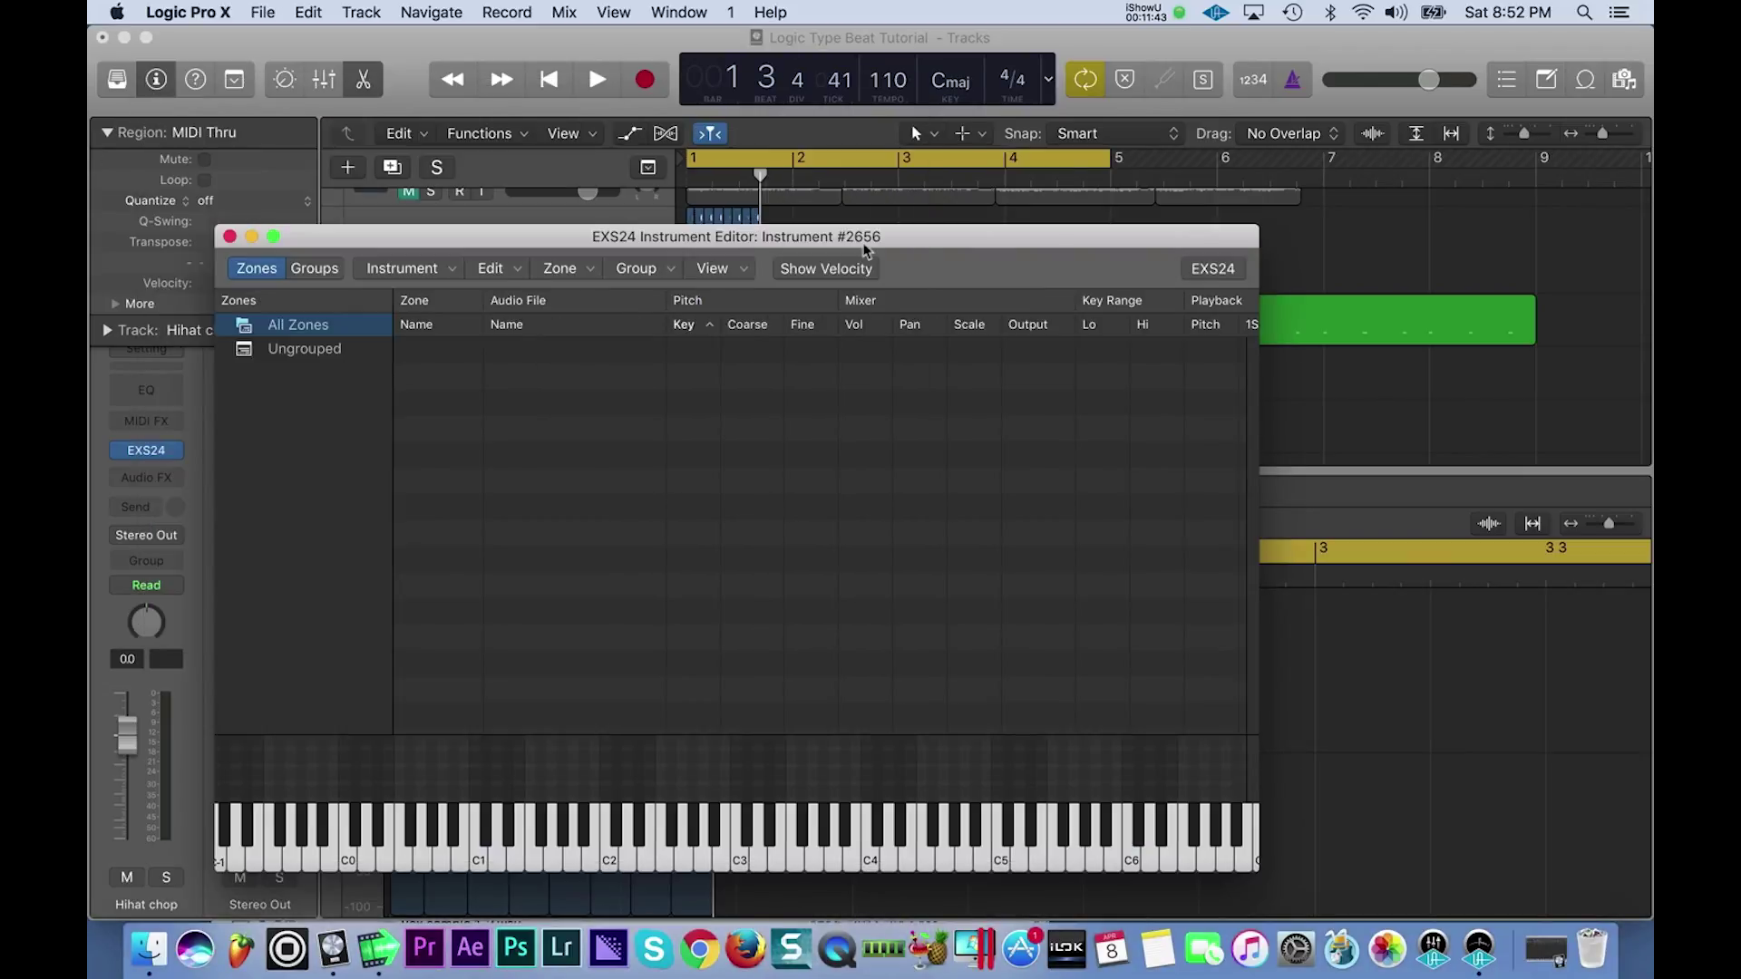
{"action": "left_click_drag", "start_coordinate": [863, 239], "coordinate": [906, 437]}
{"action": "left_click_drag", "start_coordinate": [783, 270], "coordinate": [801, 627]}
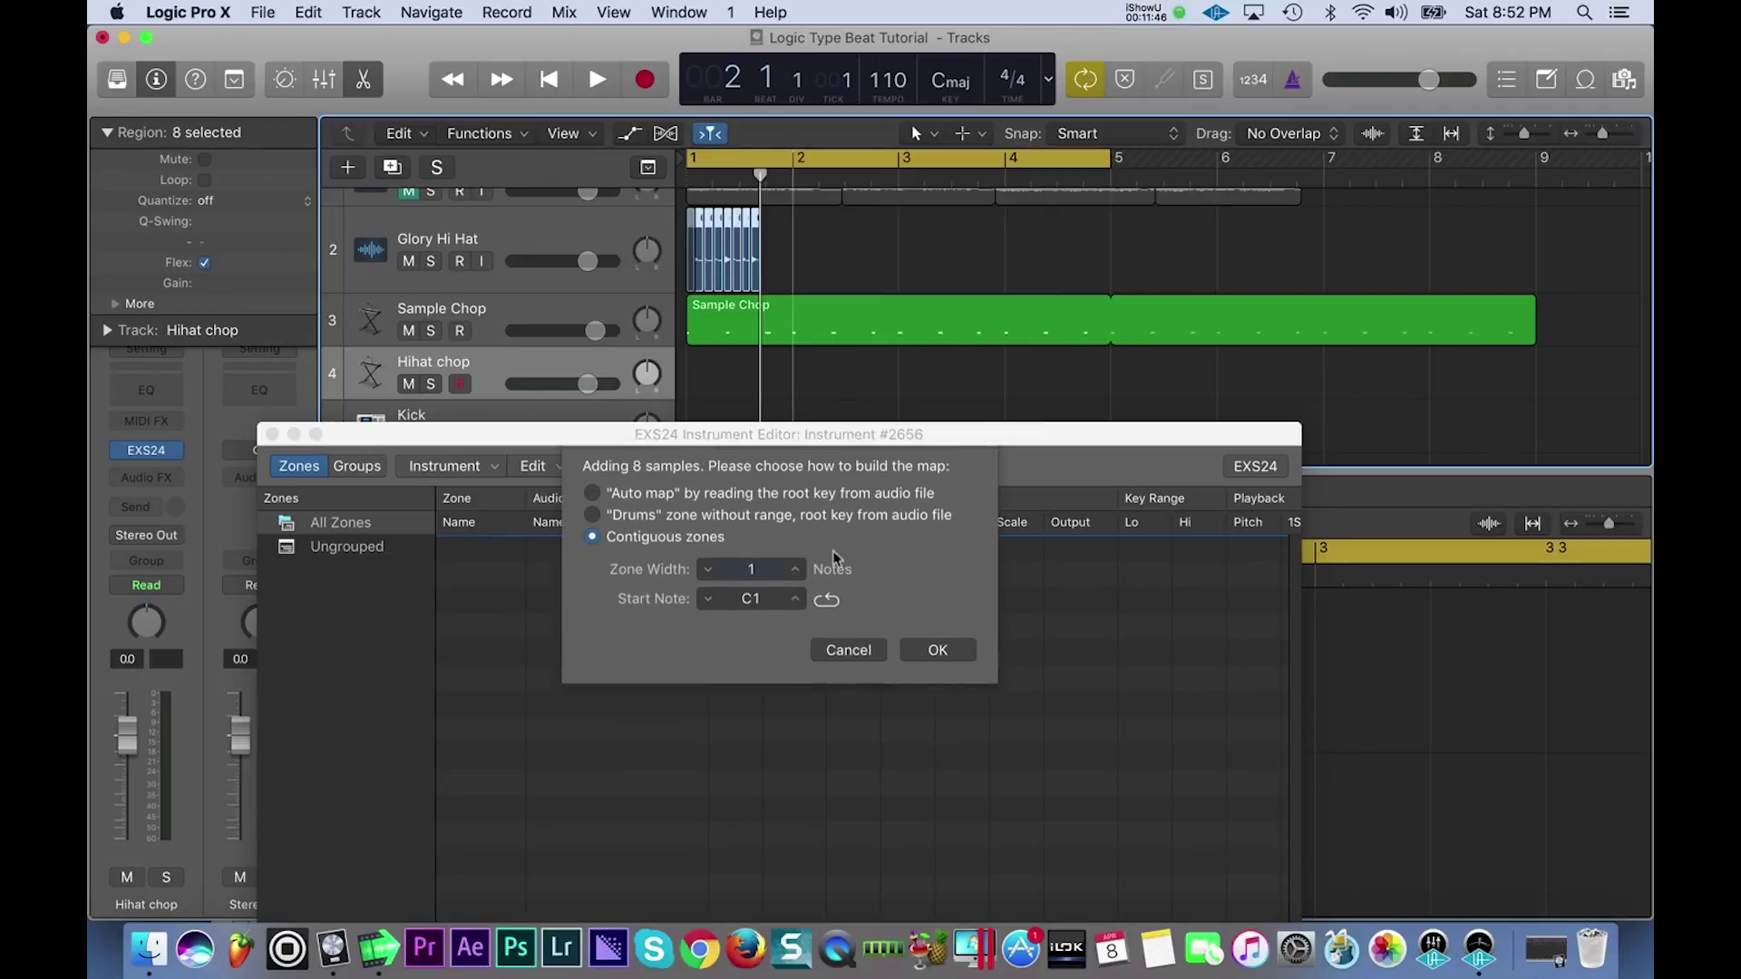
{"action": "left_click", "coordinate": [934, 666]}
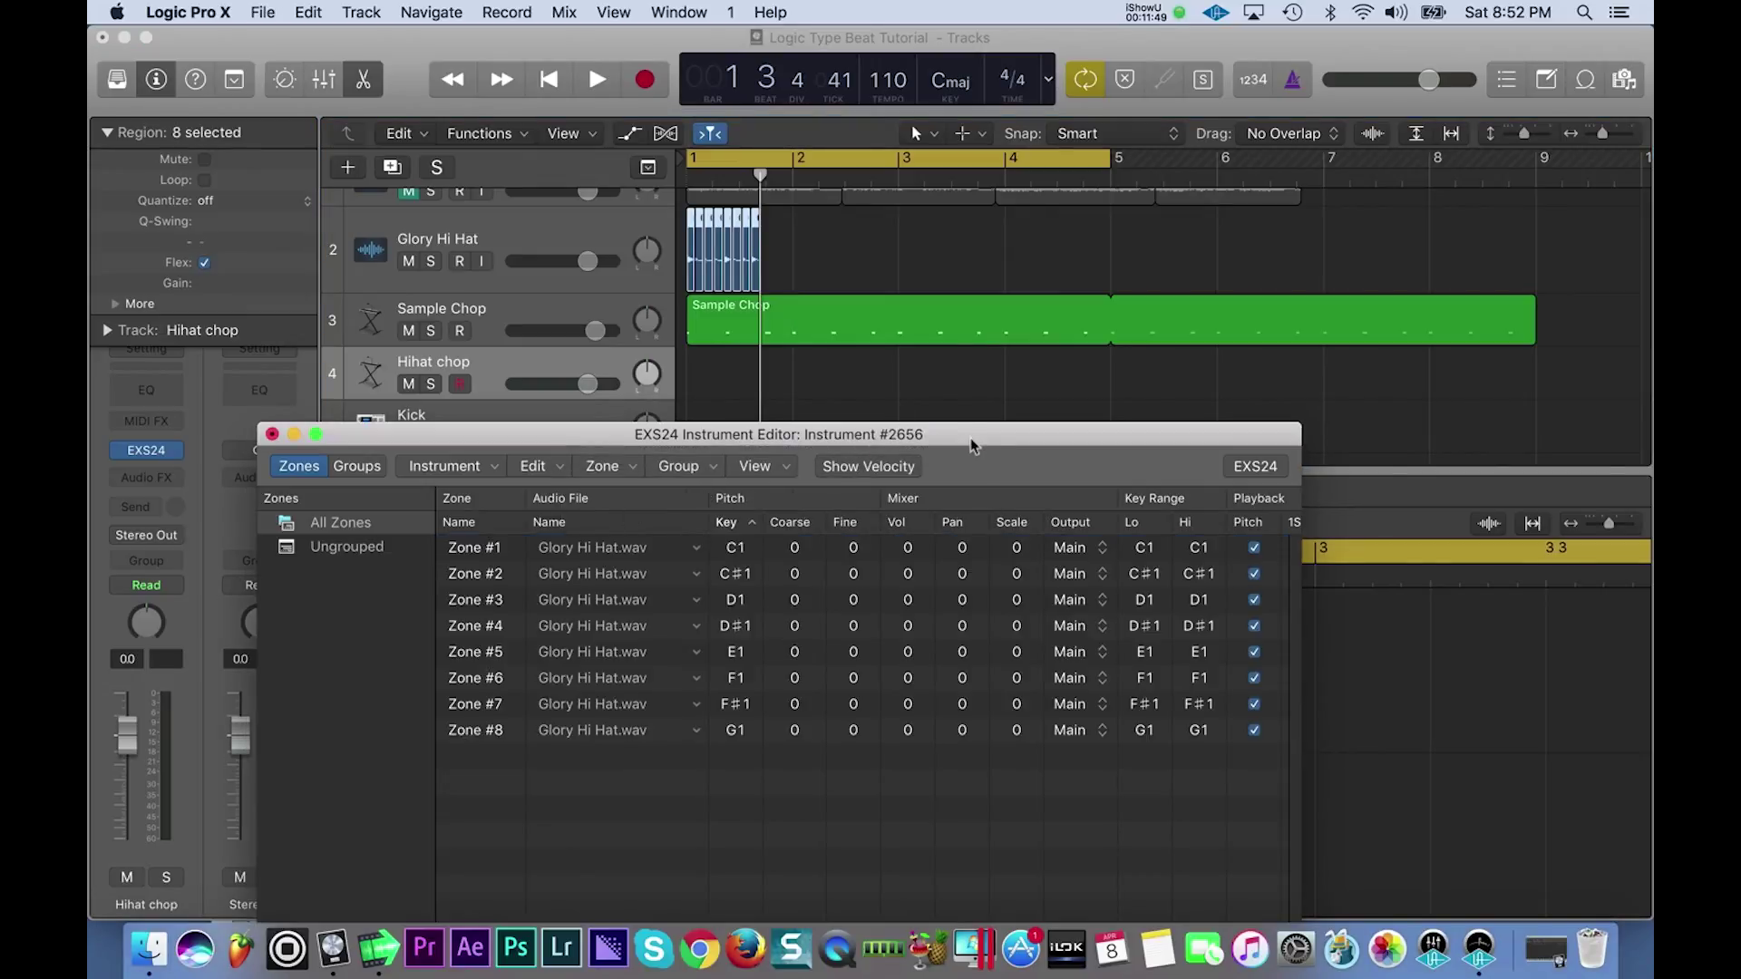
- Audition the slices mapped to C1 and D1 in the EXS24 Instrument Editor and minimize the editor
{"action": "left_click_drag", "start_coordinate": [979, 433], "coordinate": [1010, 128]}
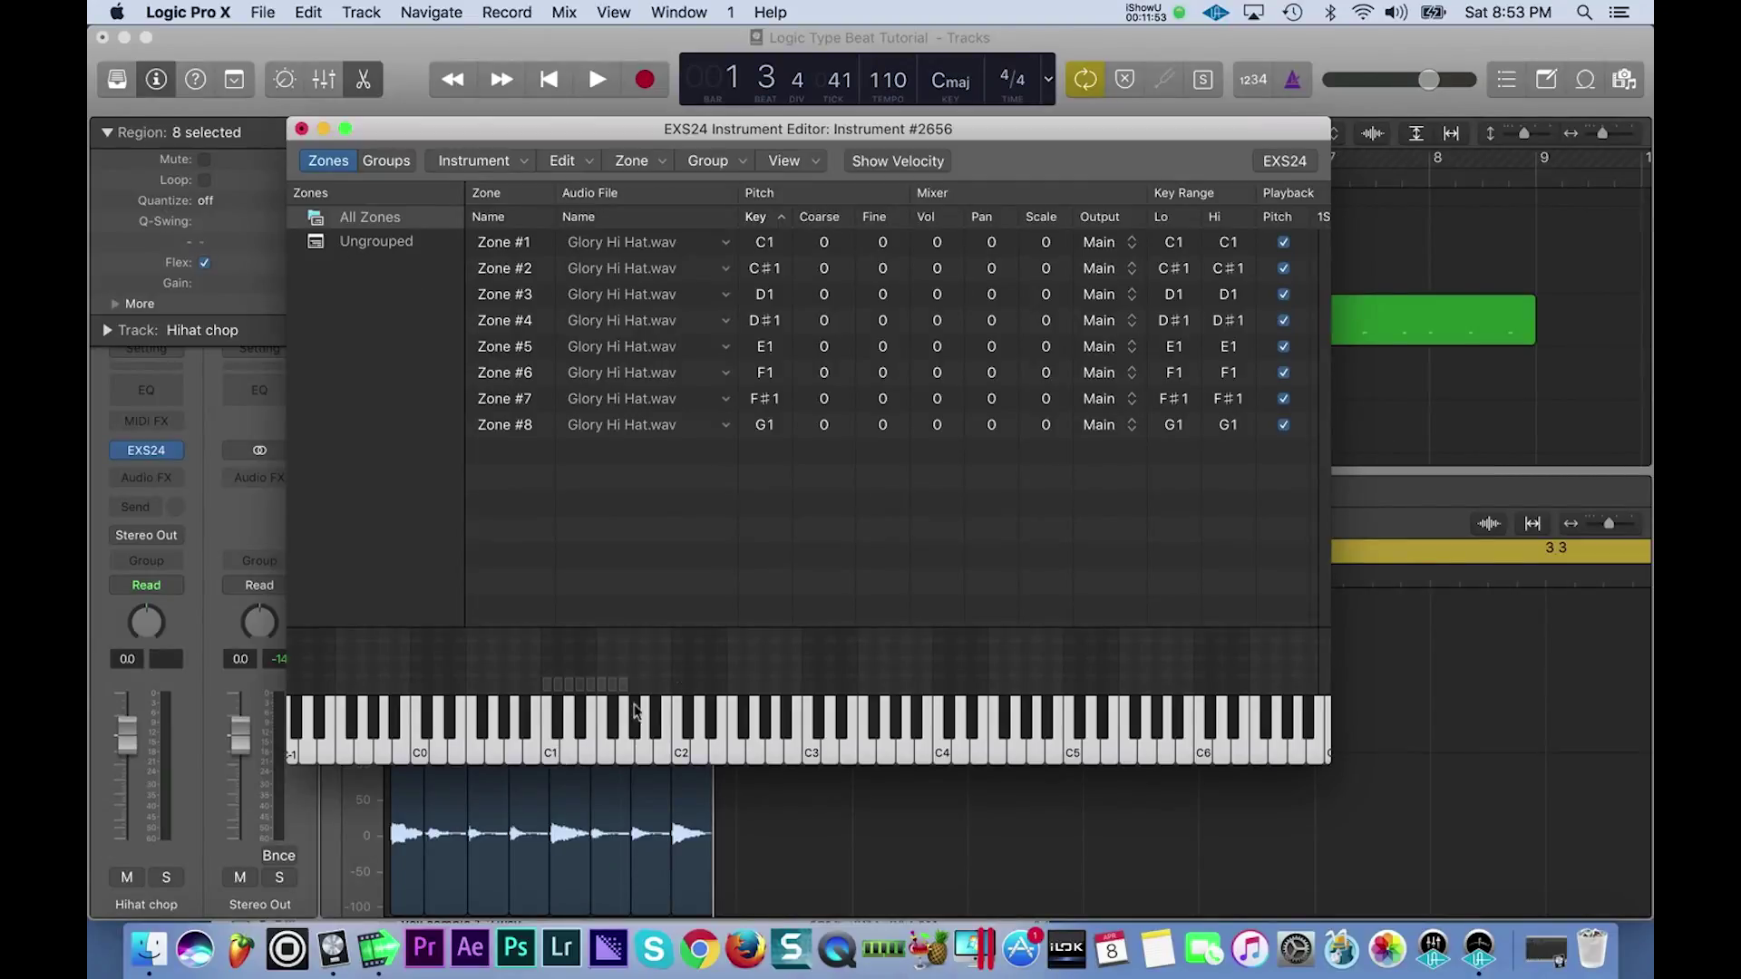
{"action": "left_click", "coordinate": [552, 758]}
{"action": "left_click", "coordinate": [569, 754]}
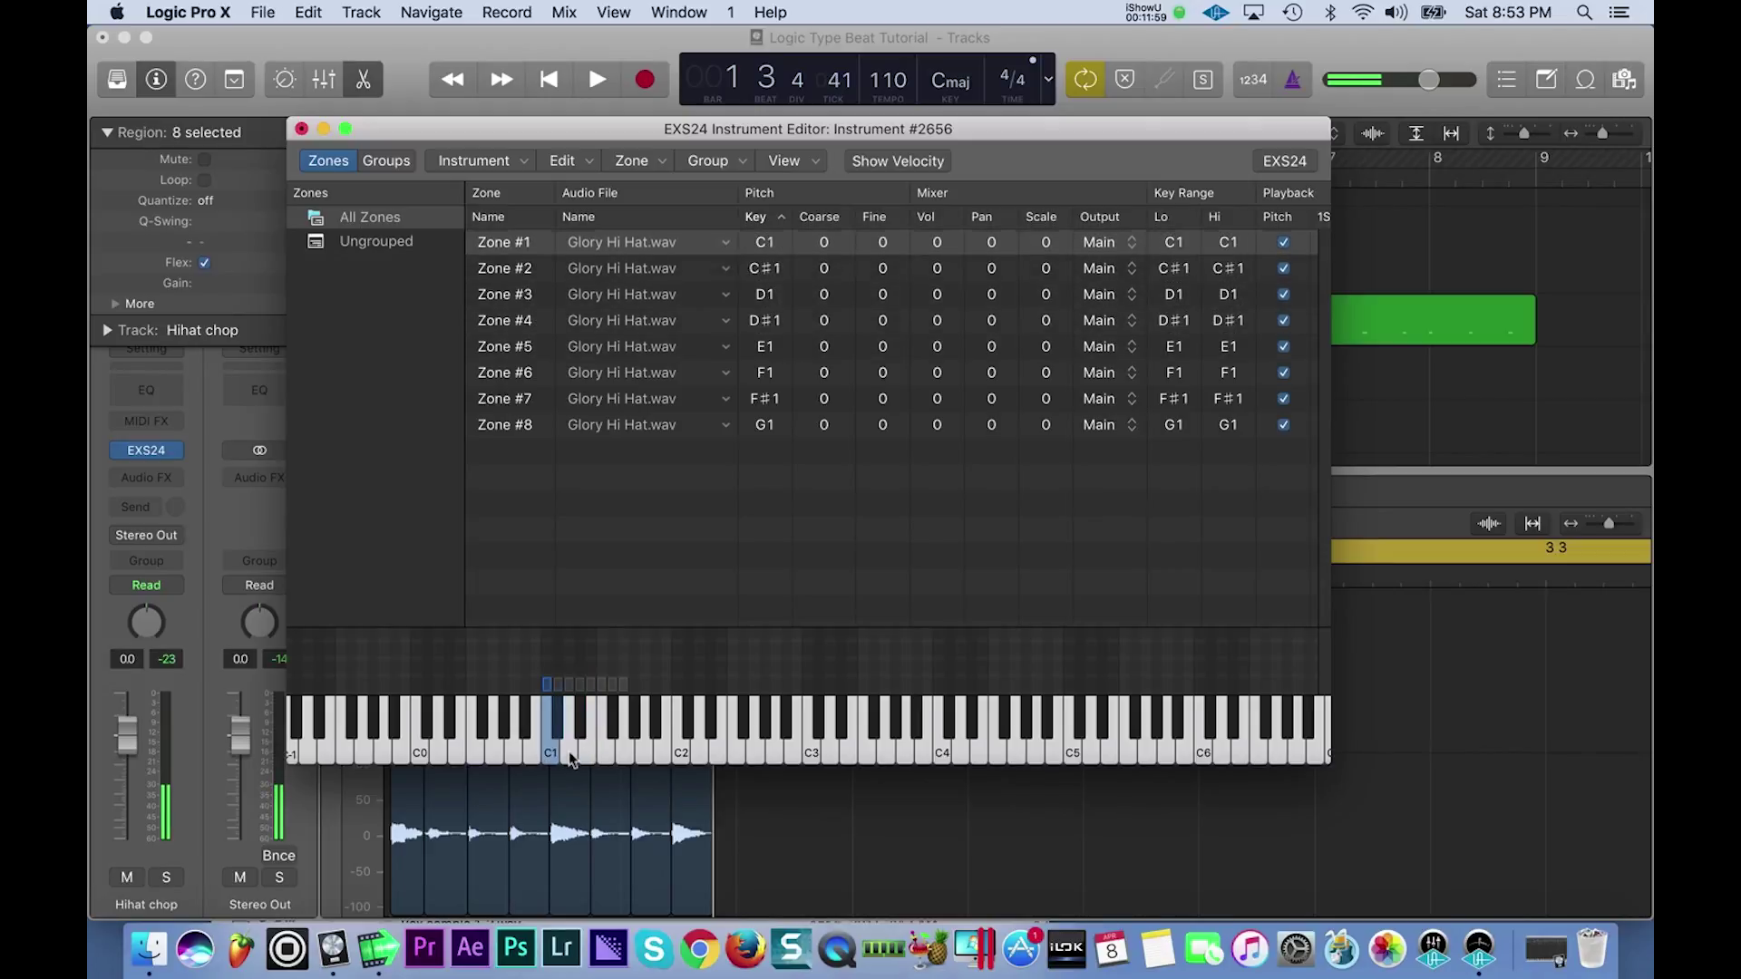
{"action": "left_click", "coordinate": [323, 131]}
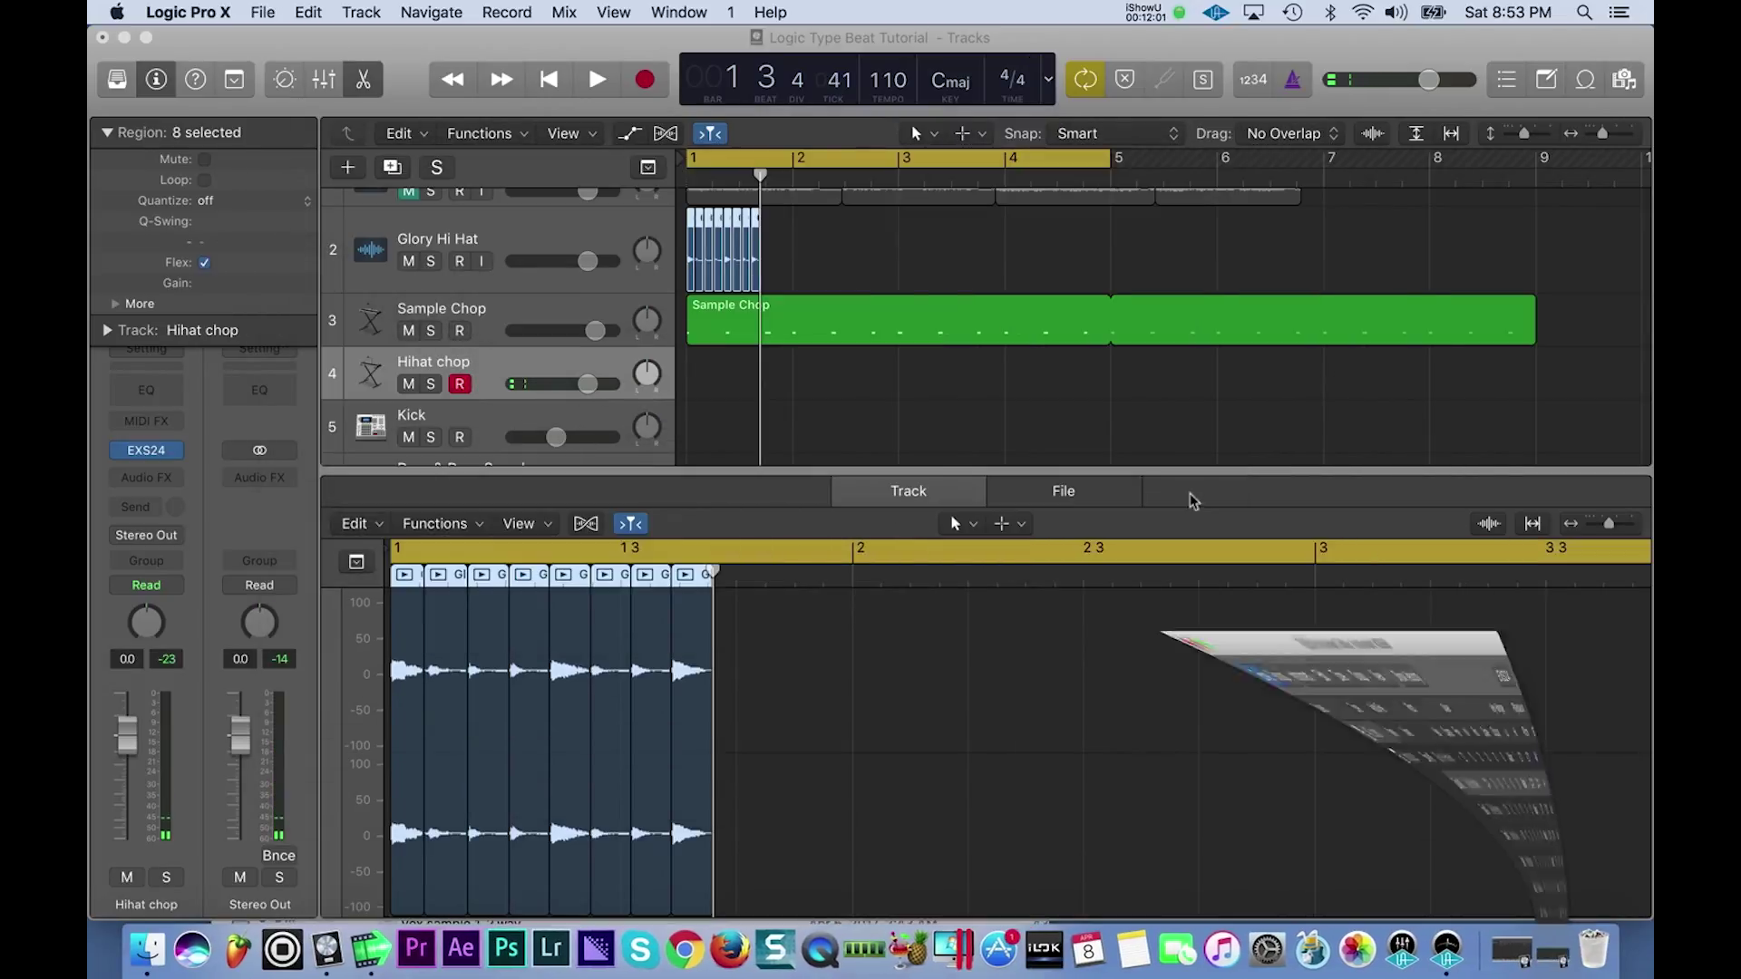
- Mute the Glory Hi Hat audio track
{"action": "left_click", "coordinate": [413, 265]}
{"action": "scroll", "coordinate": [674, 273], "scroll_direction": "down", "scroll_amount": 5}
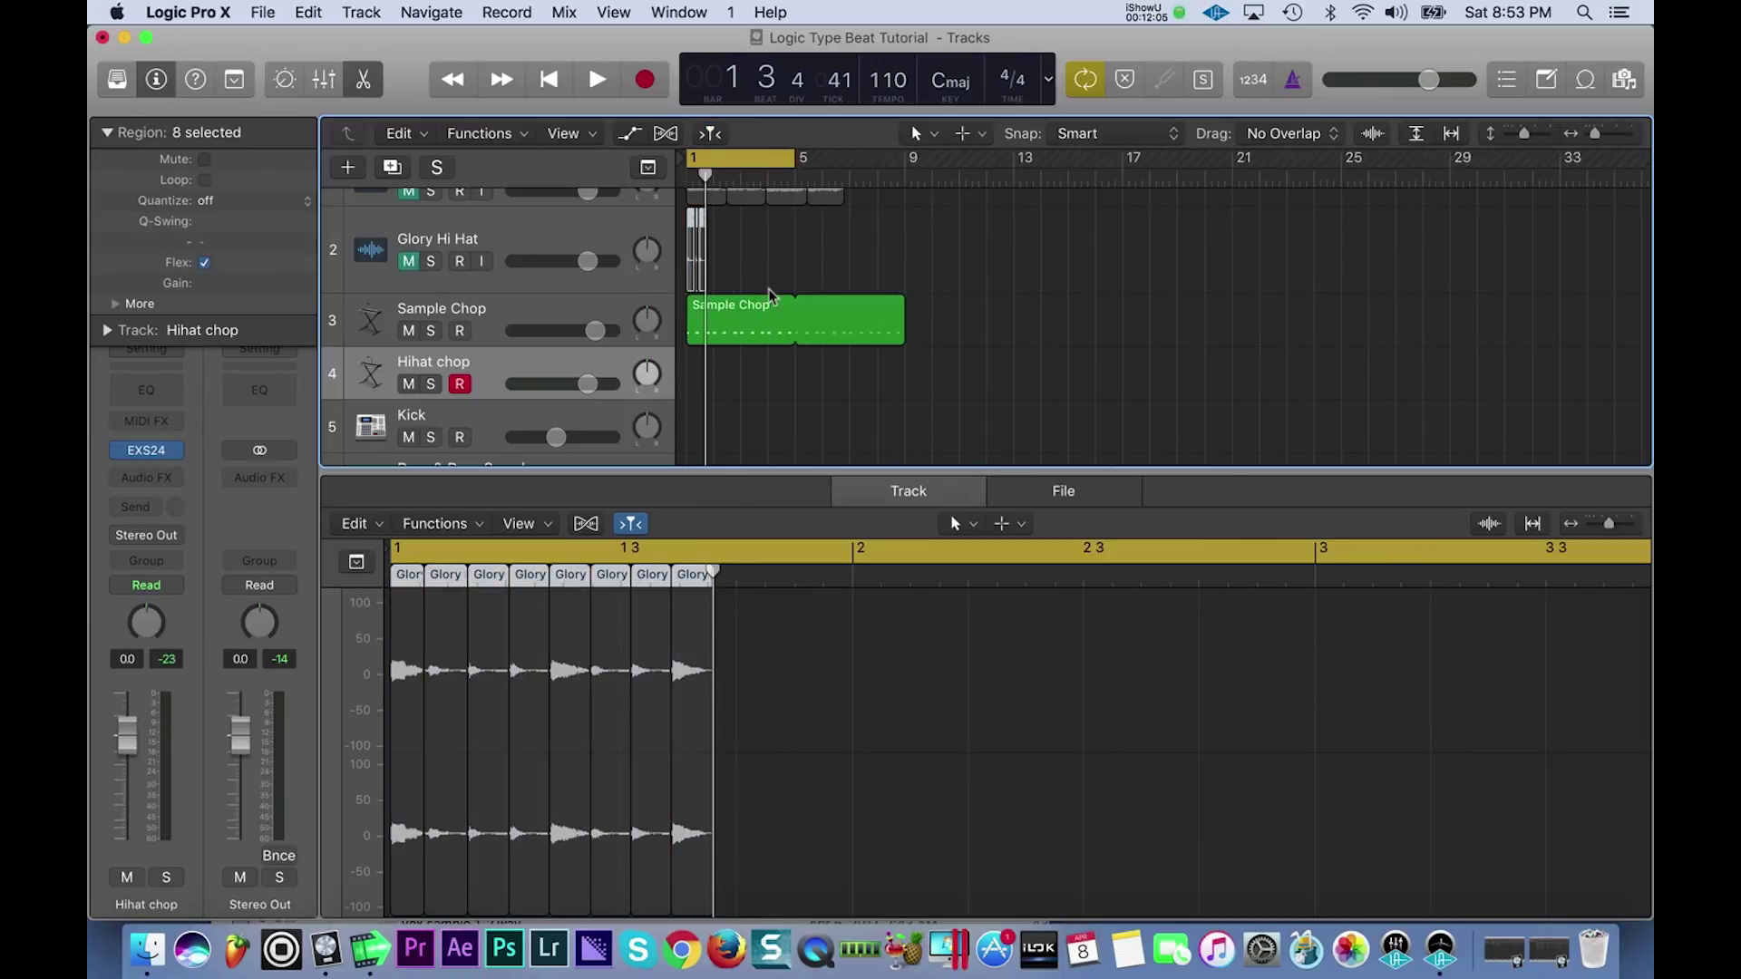
{"action": "mouse_move", "coordinate": [737, 160]}
{"action": "left_mouse_down"}
{"action": "mouse_move", "coordinate": [868, 157]}
{"action": "mouse_move", "coordinate": [730, 159]}
{"action": "left_mouse_up"}
{"action": "key", "text": "super+z"}
{"action": "key", "text": "space"}
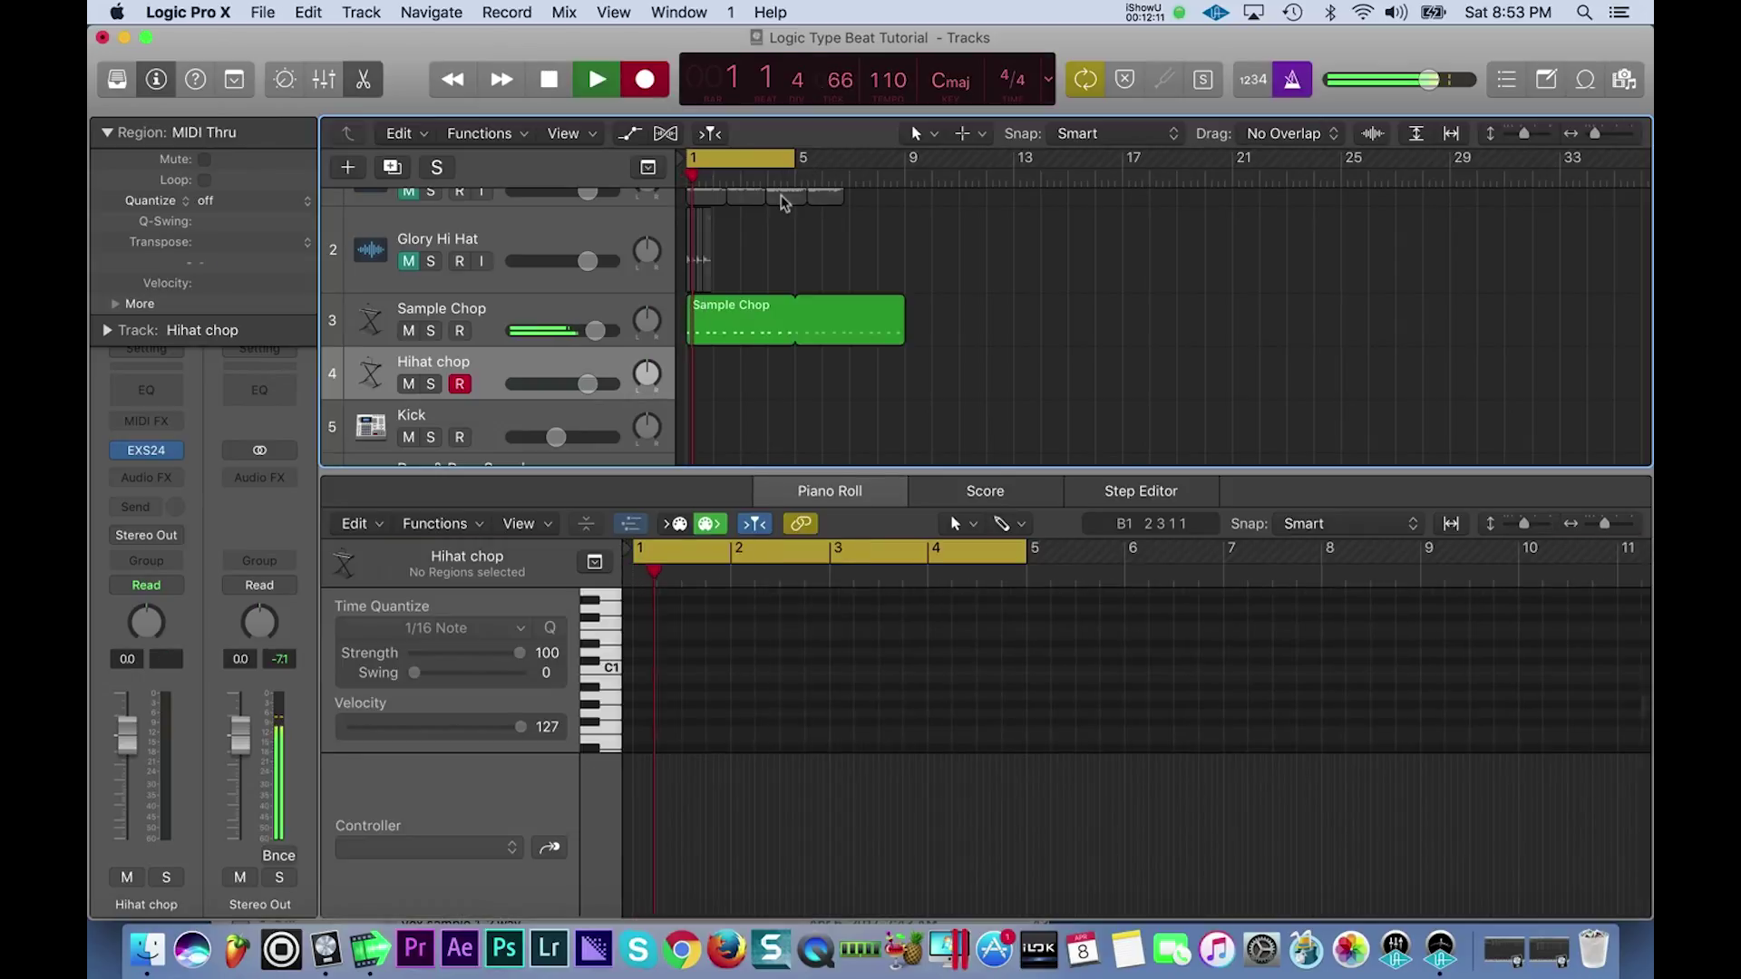
{"action": "key", "text": "space"}
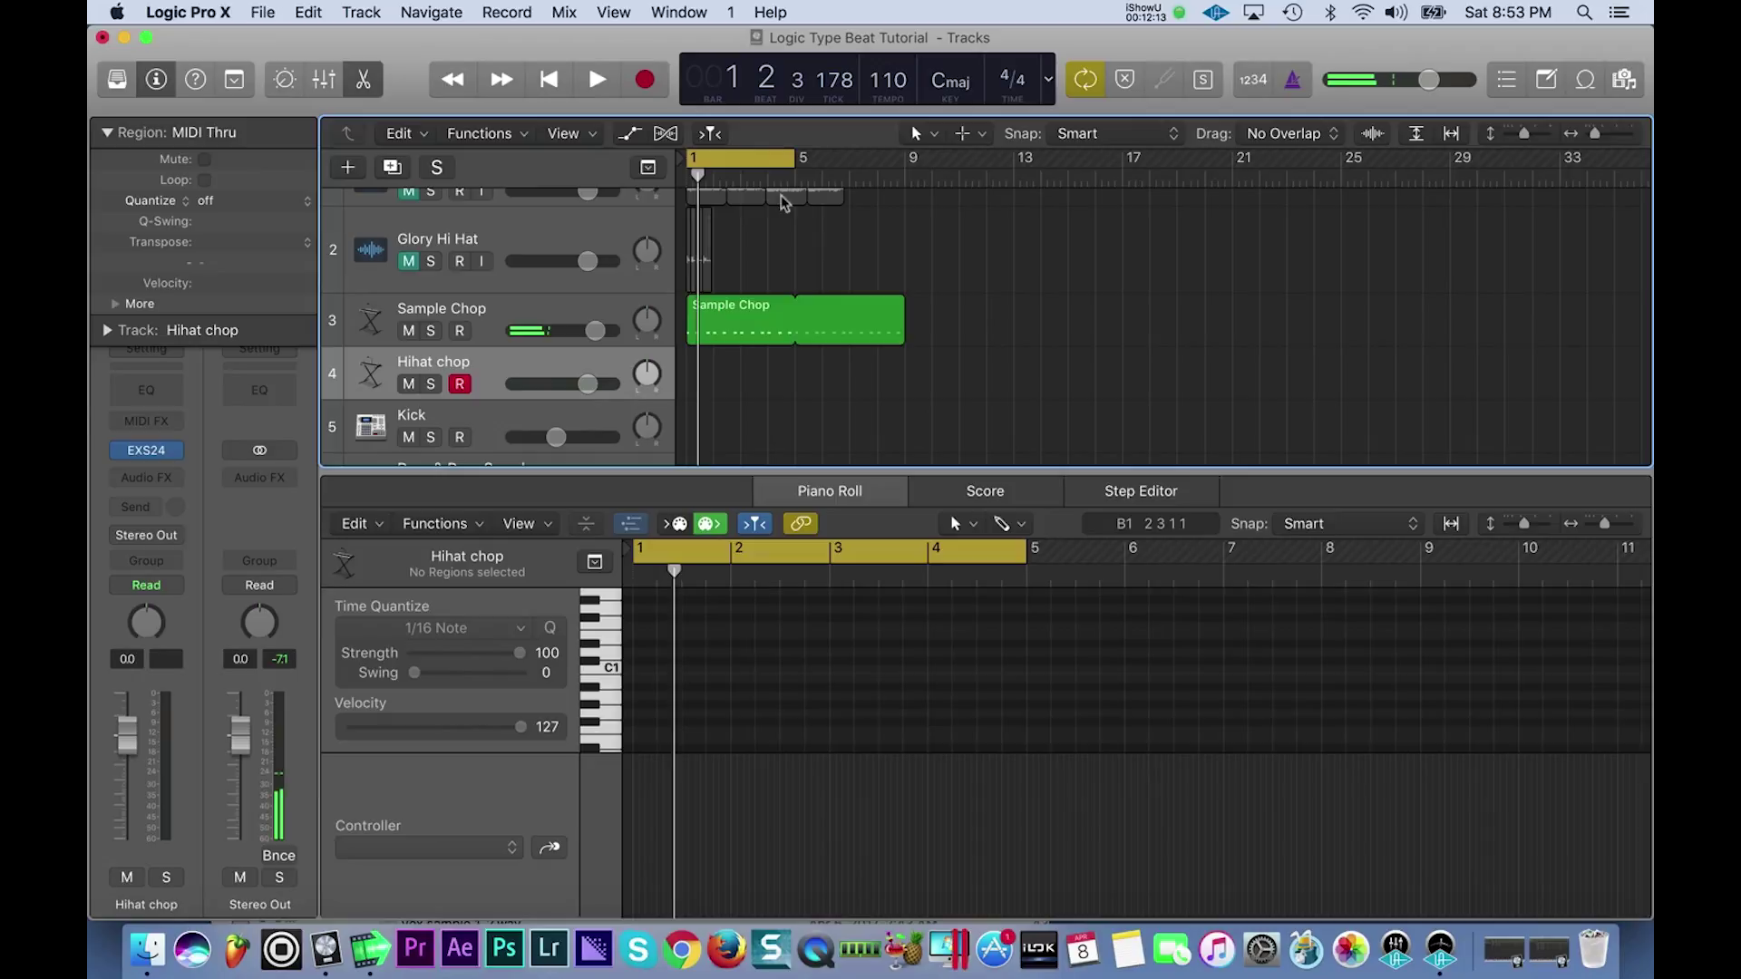
{"action": "key", "text": "space"}
{"action": "key", "text": "space"}
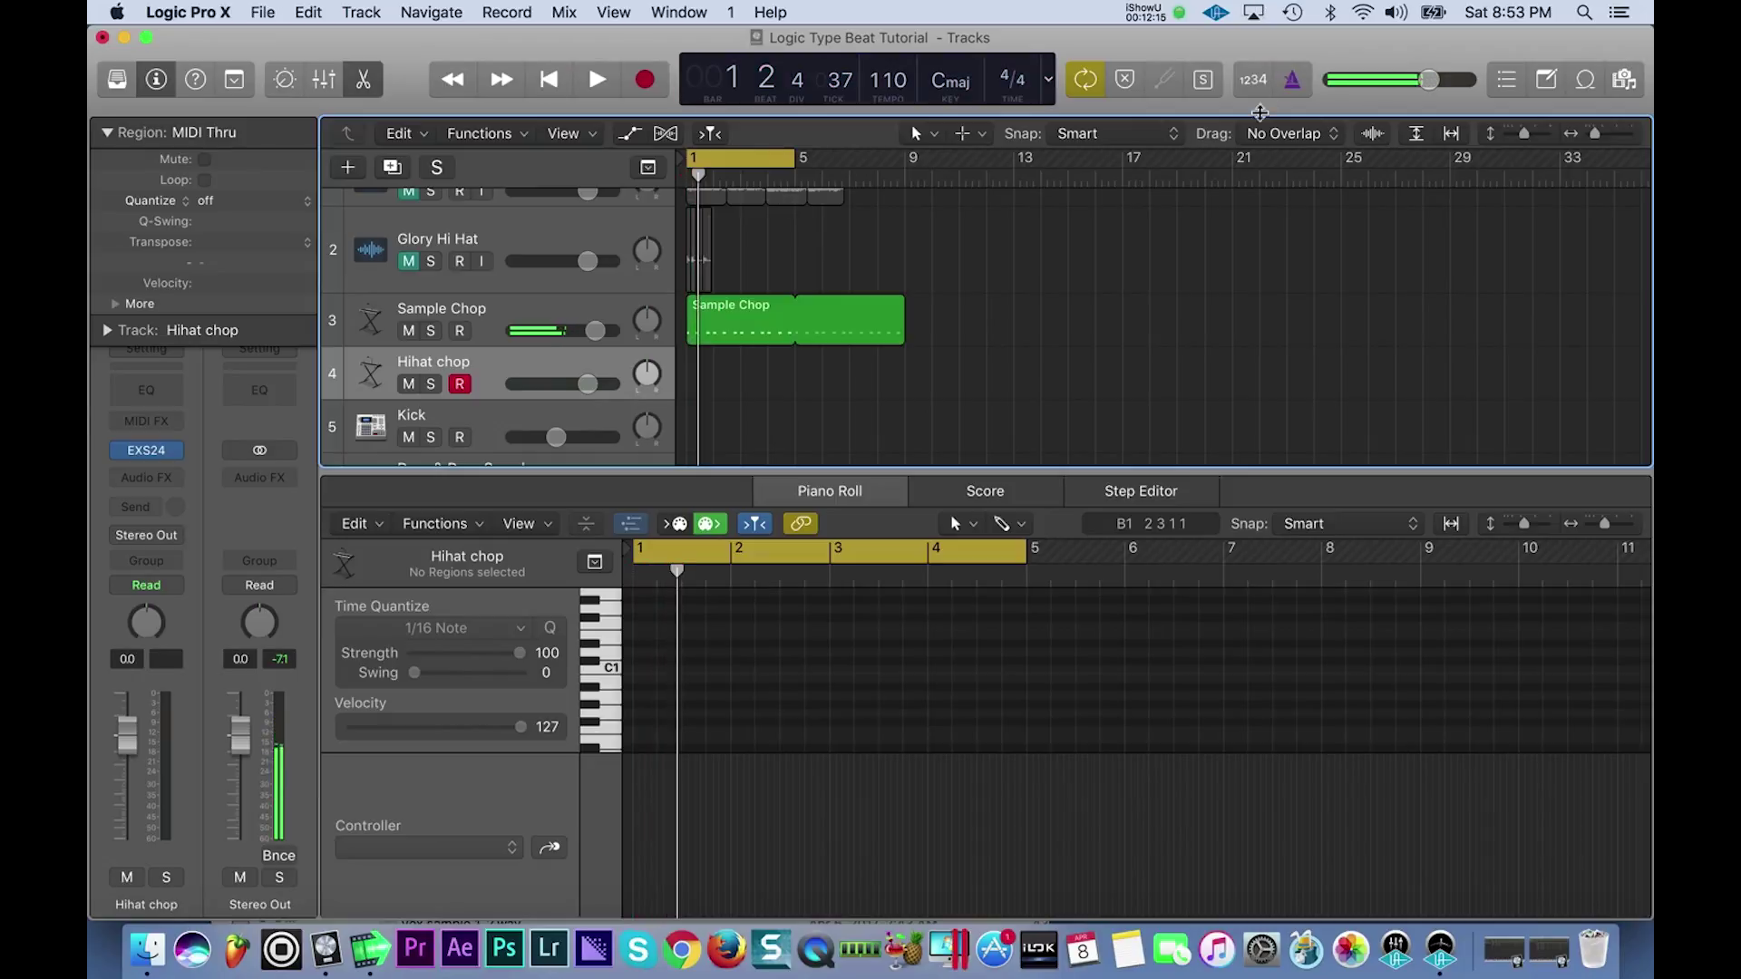
- Turn on the count-in and metronome and record a rising and falling slice pattern on the Hihat chop track from bar 1
{"action": "left_click", "coordinate": [1255, 83]}
{"action": "key", "text": "r"}
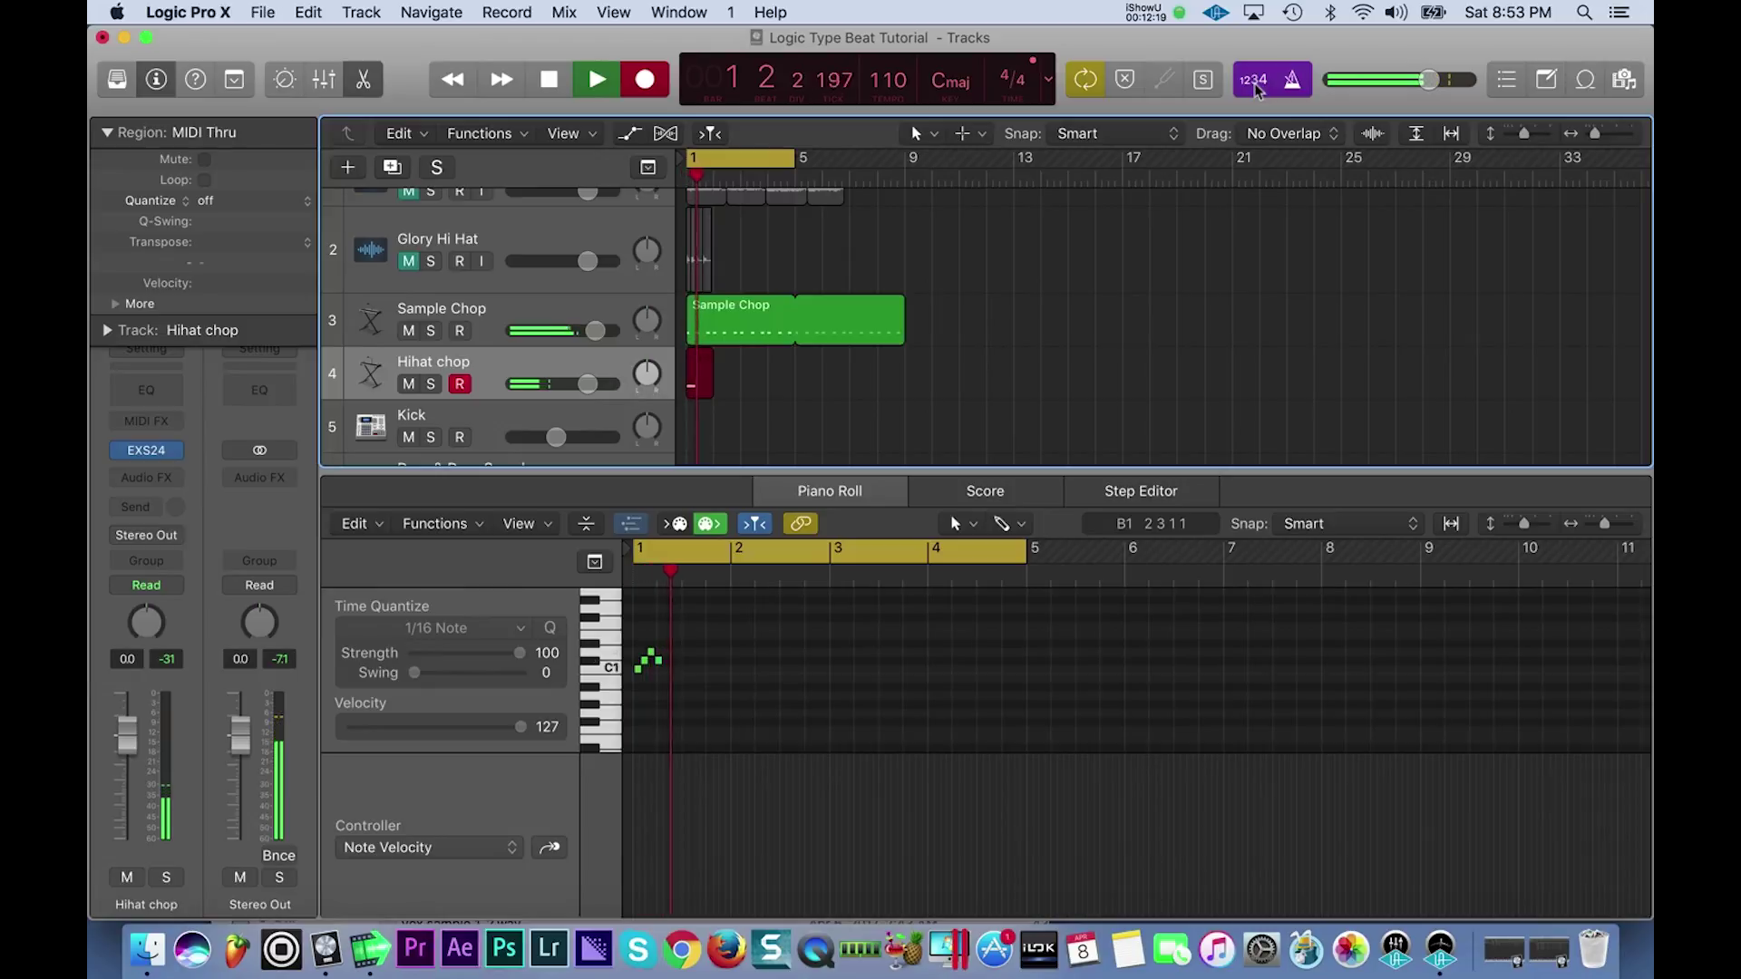
{"action": "key", "text": "space"}
{"action": "key", "text": "Delete"}
{"action": "left_click", "coordinate": [1287, 82]}
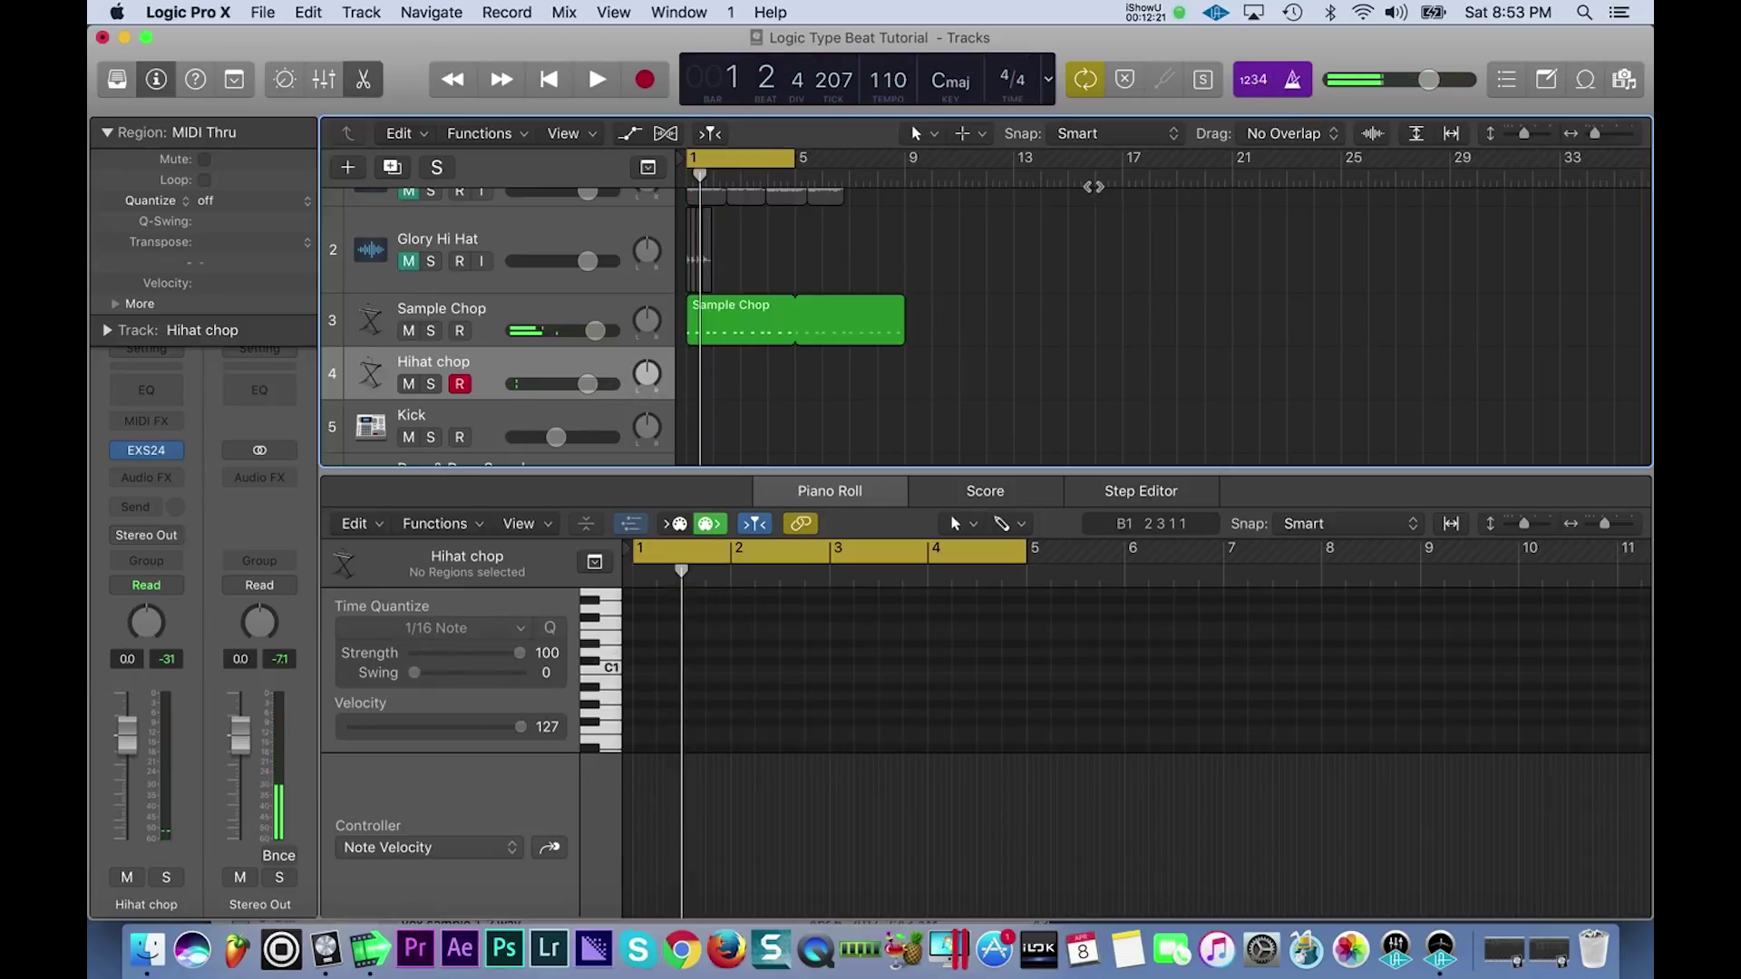
{"action": "key", "text": "r"}
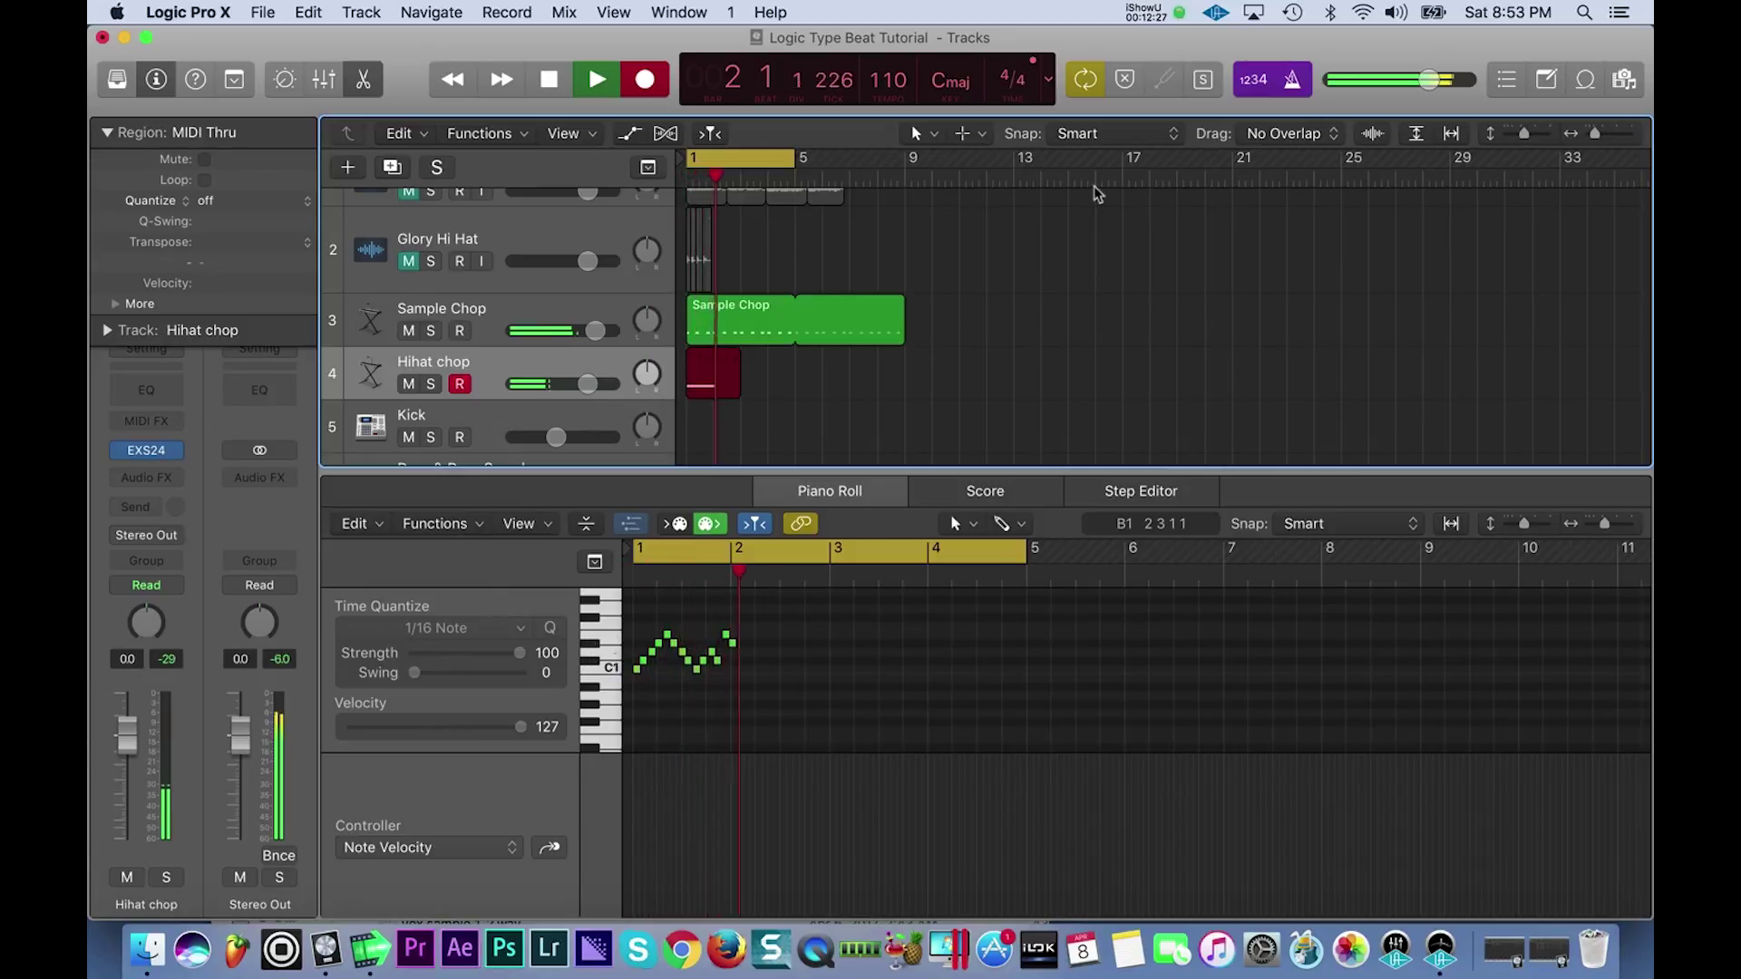
{"action": "key", "text": "space"}
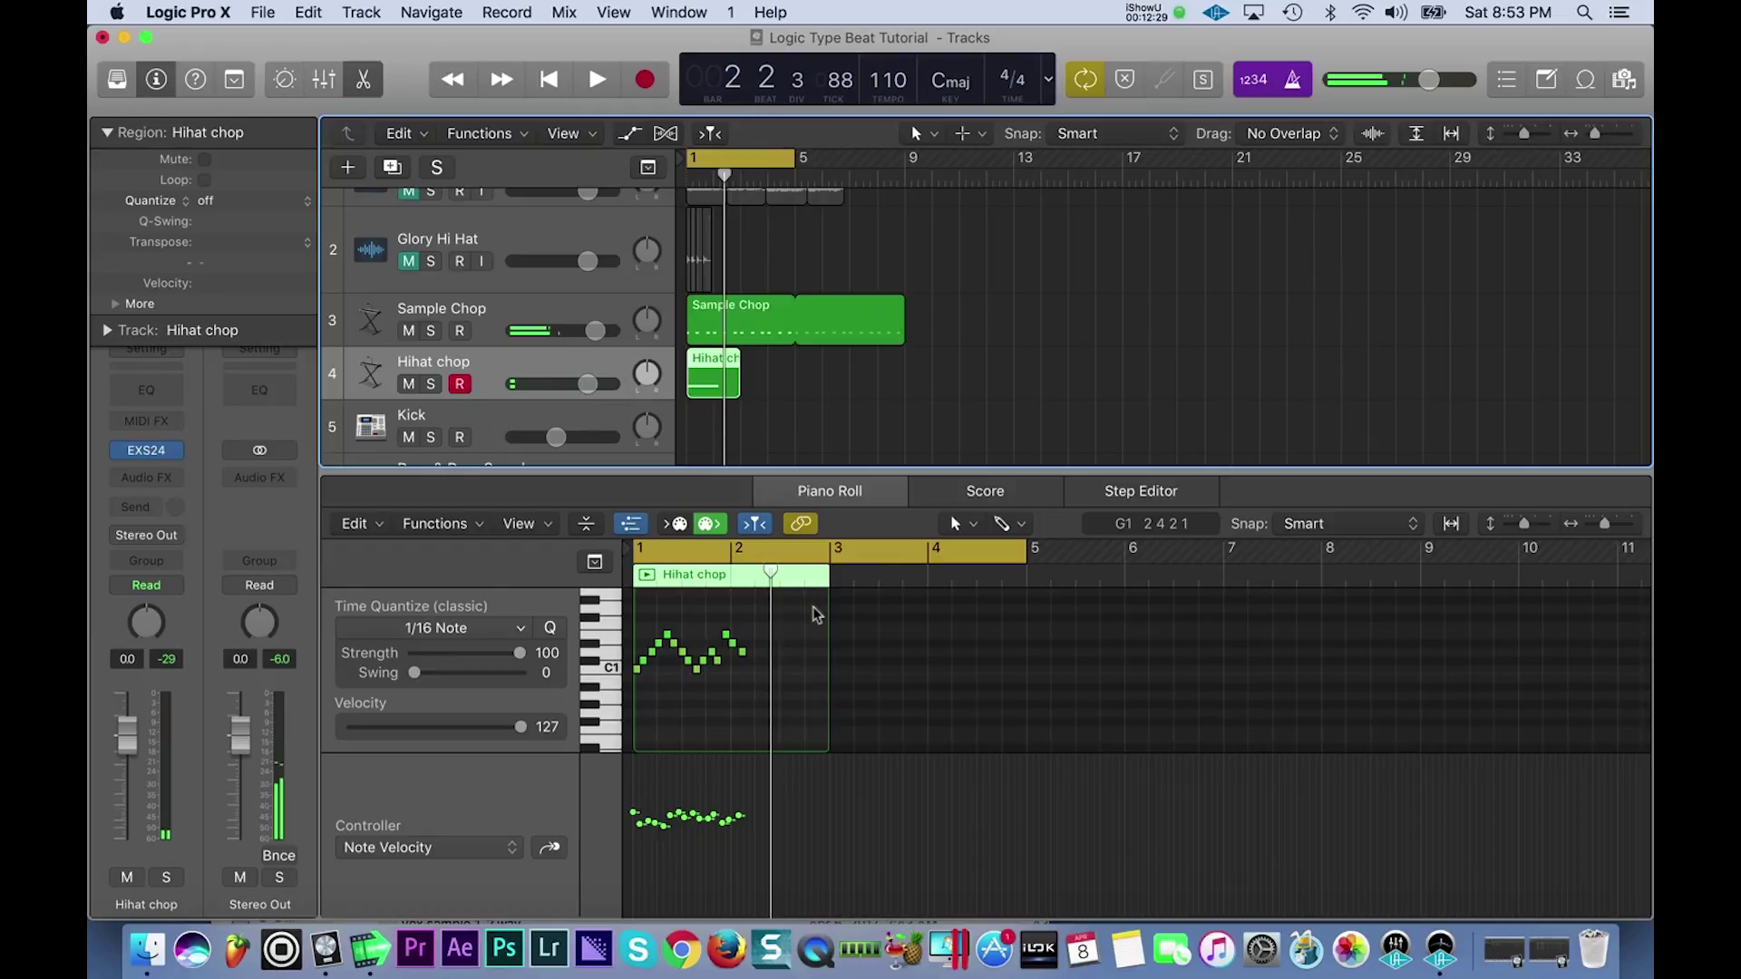
- Trim the Hihat chop region to end at bar 2 and quantize all its notes to 1/16 Note
{"action": "left_click_drag", "start_coordinate": [827, 610], "coordinate": [730, 613]}
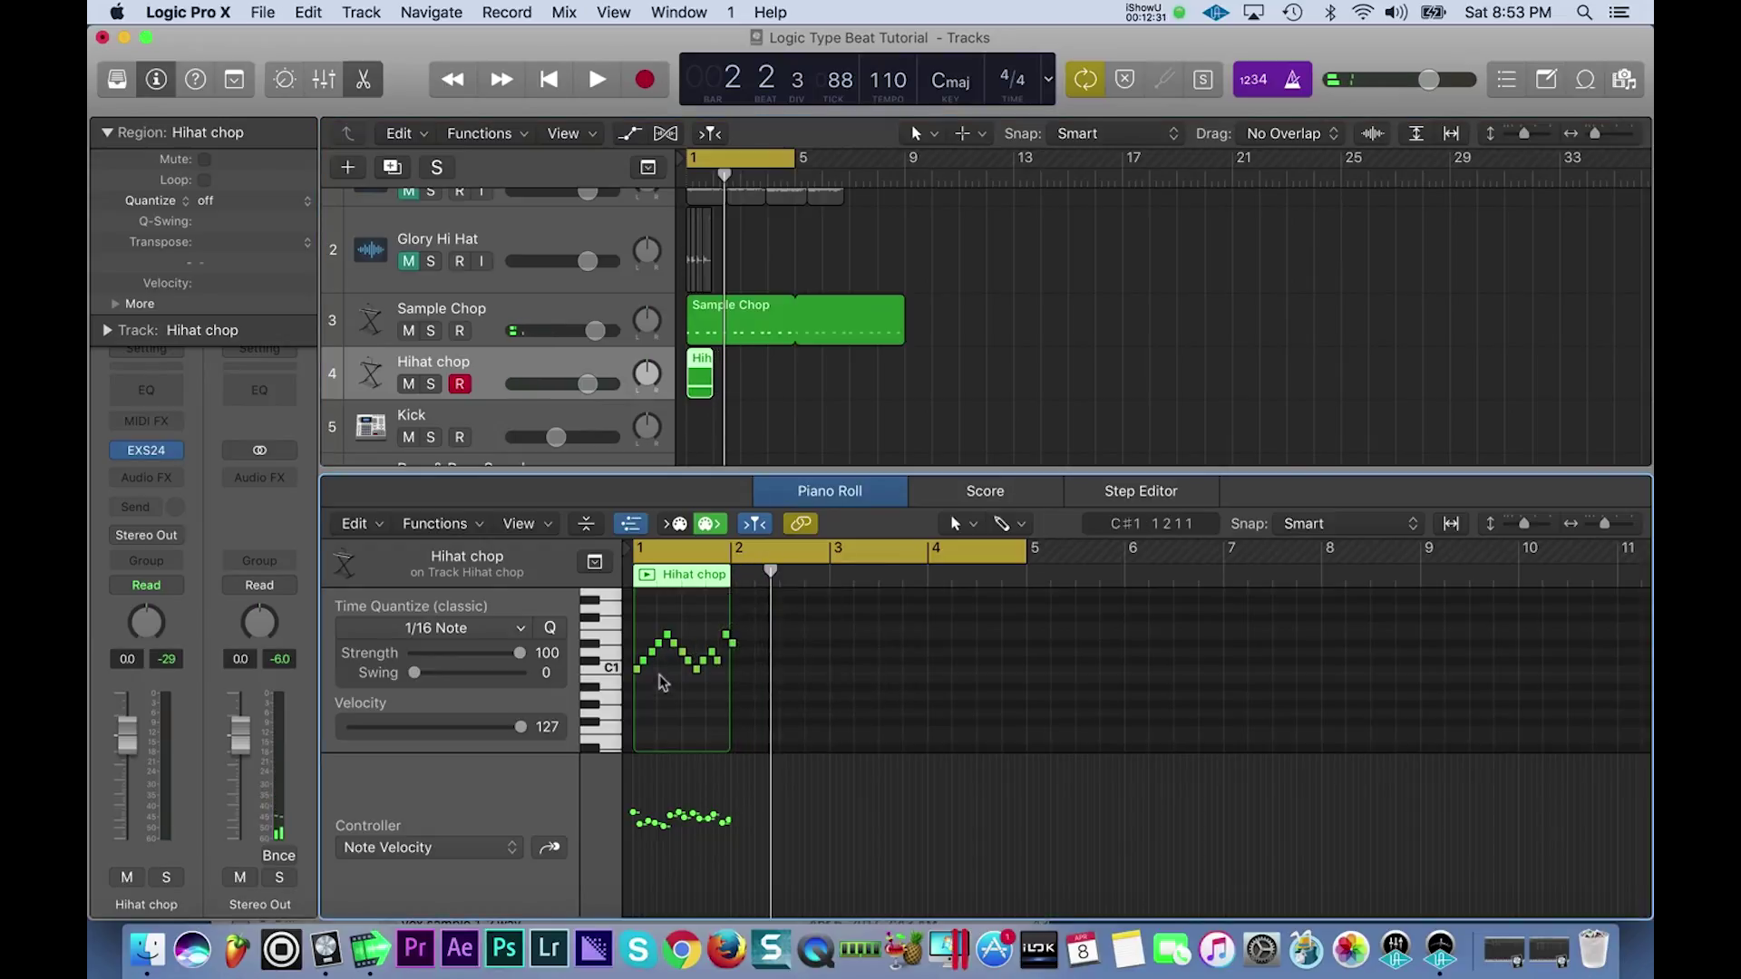
{"action": "key", "text": "super+a"}
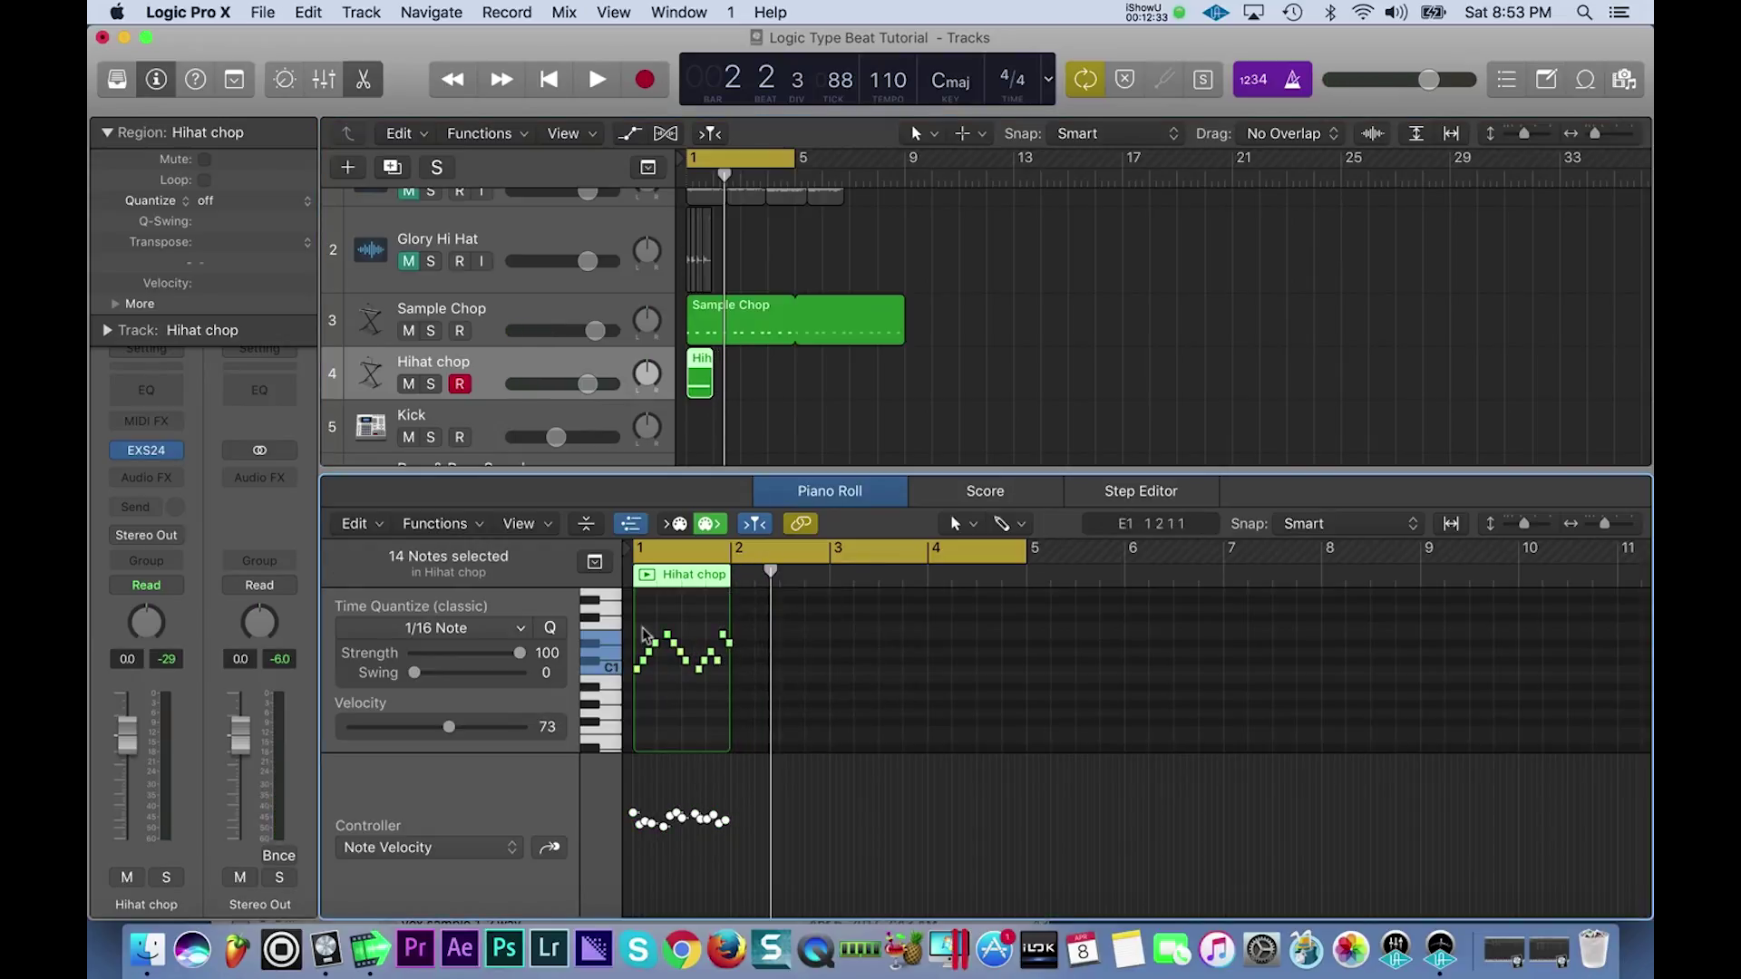
{"action": "key", "text": "z"}
- Move the Hihat chop notes that follow the highest note of the first rise one sixteenth earlier
{"action": "left_click", "coordinate": [744, 636]}
{"action": "left_click_drag", "start_coordinate": [736, 638], "coordinate": [943, 708]}
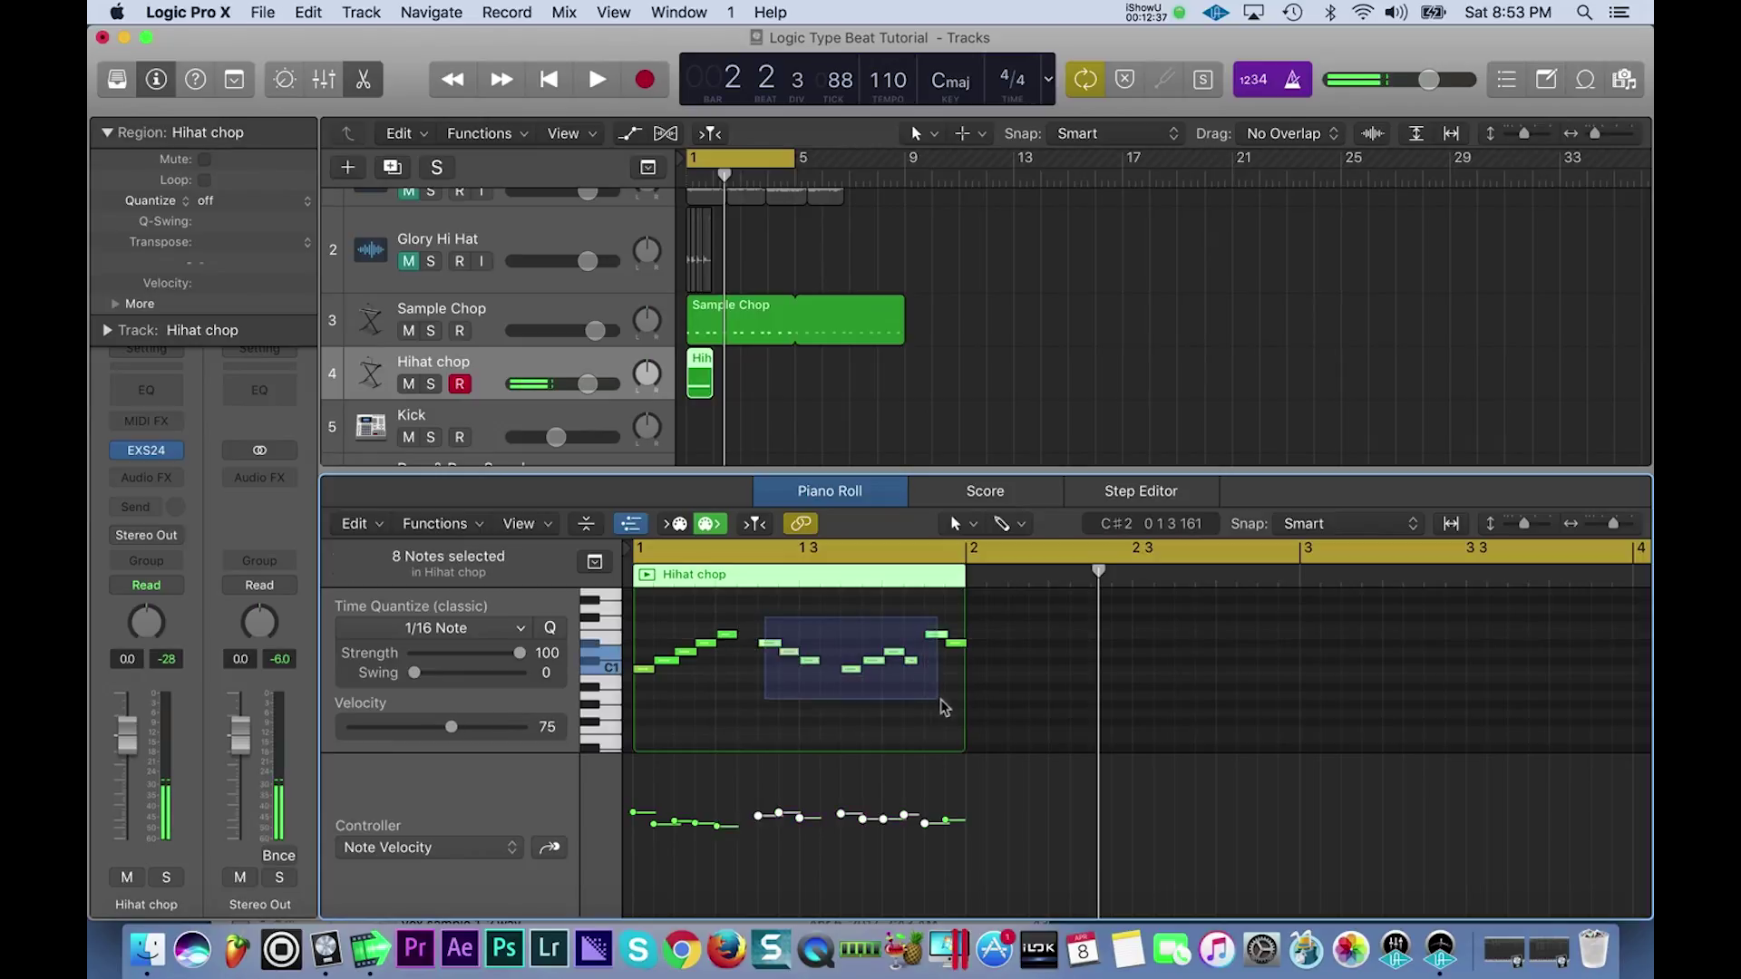
{"action": "left_click_drag", "start_coordinate": [840, 671], "coordinate": [804, 676]}
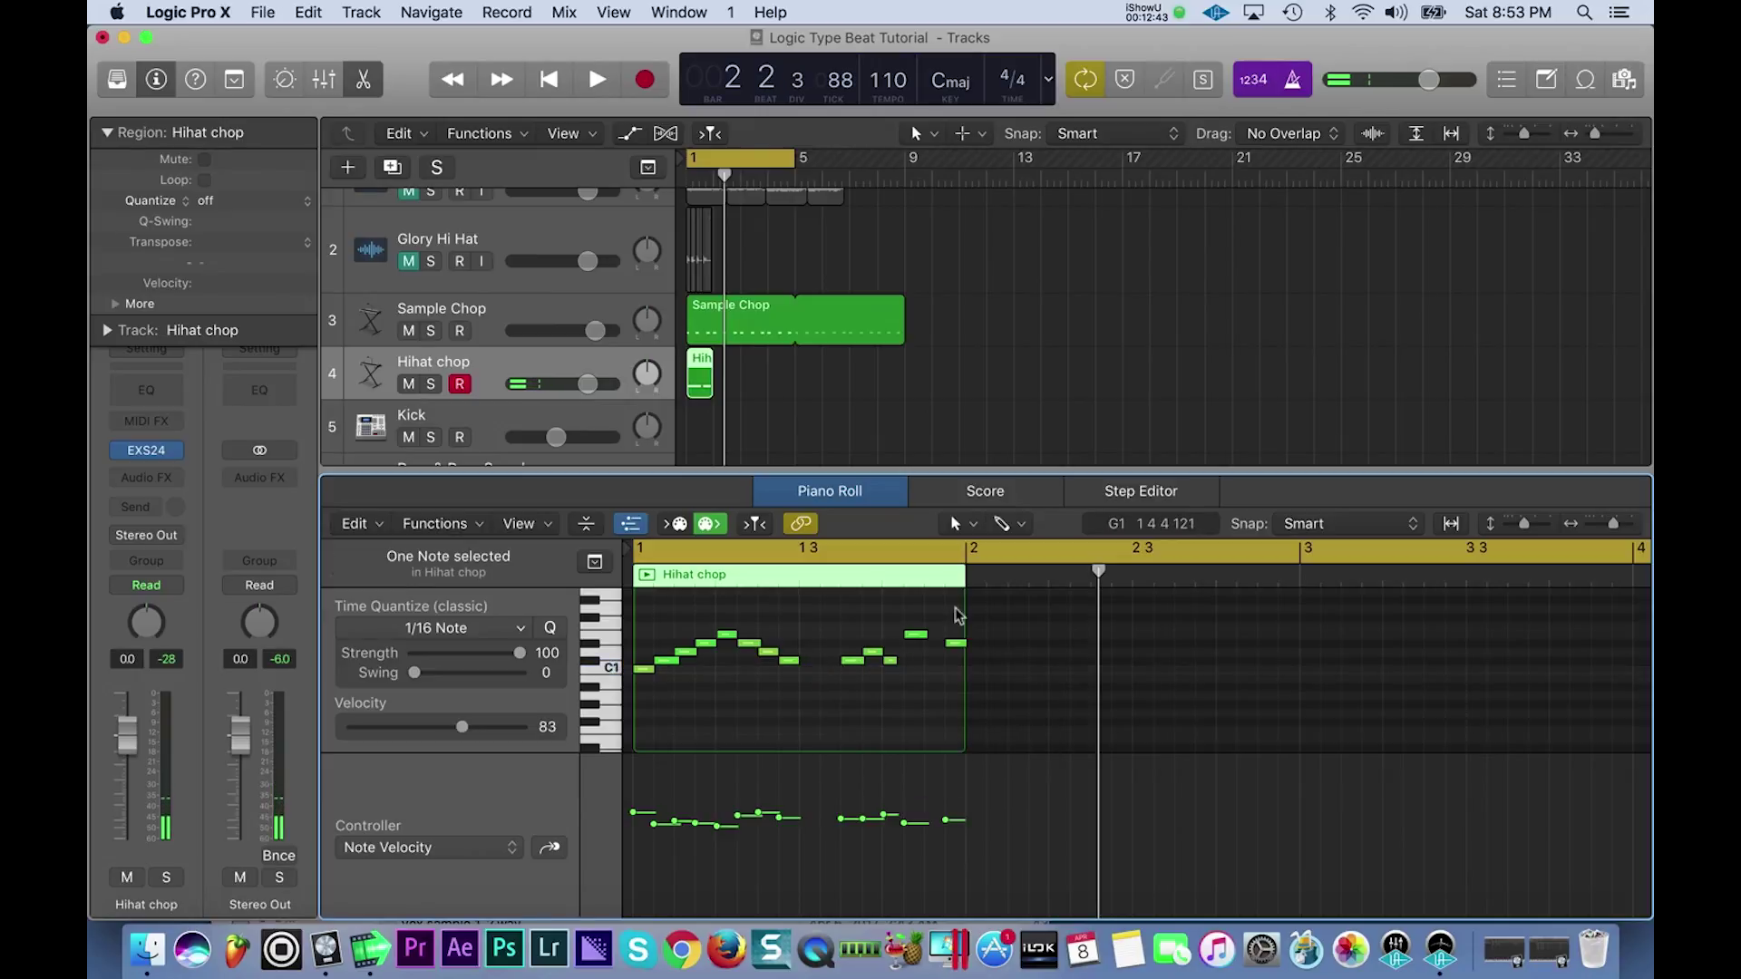
- Trim the Hihat chop region to end at 1 3, loop it up to bar 9 and play it
{"action": "left_click_drag", "start_coordinate": [962, 611], "coordinate": [798, 640]}
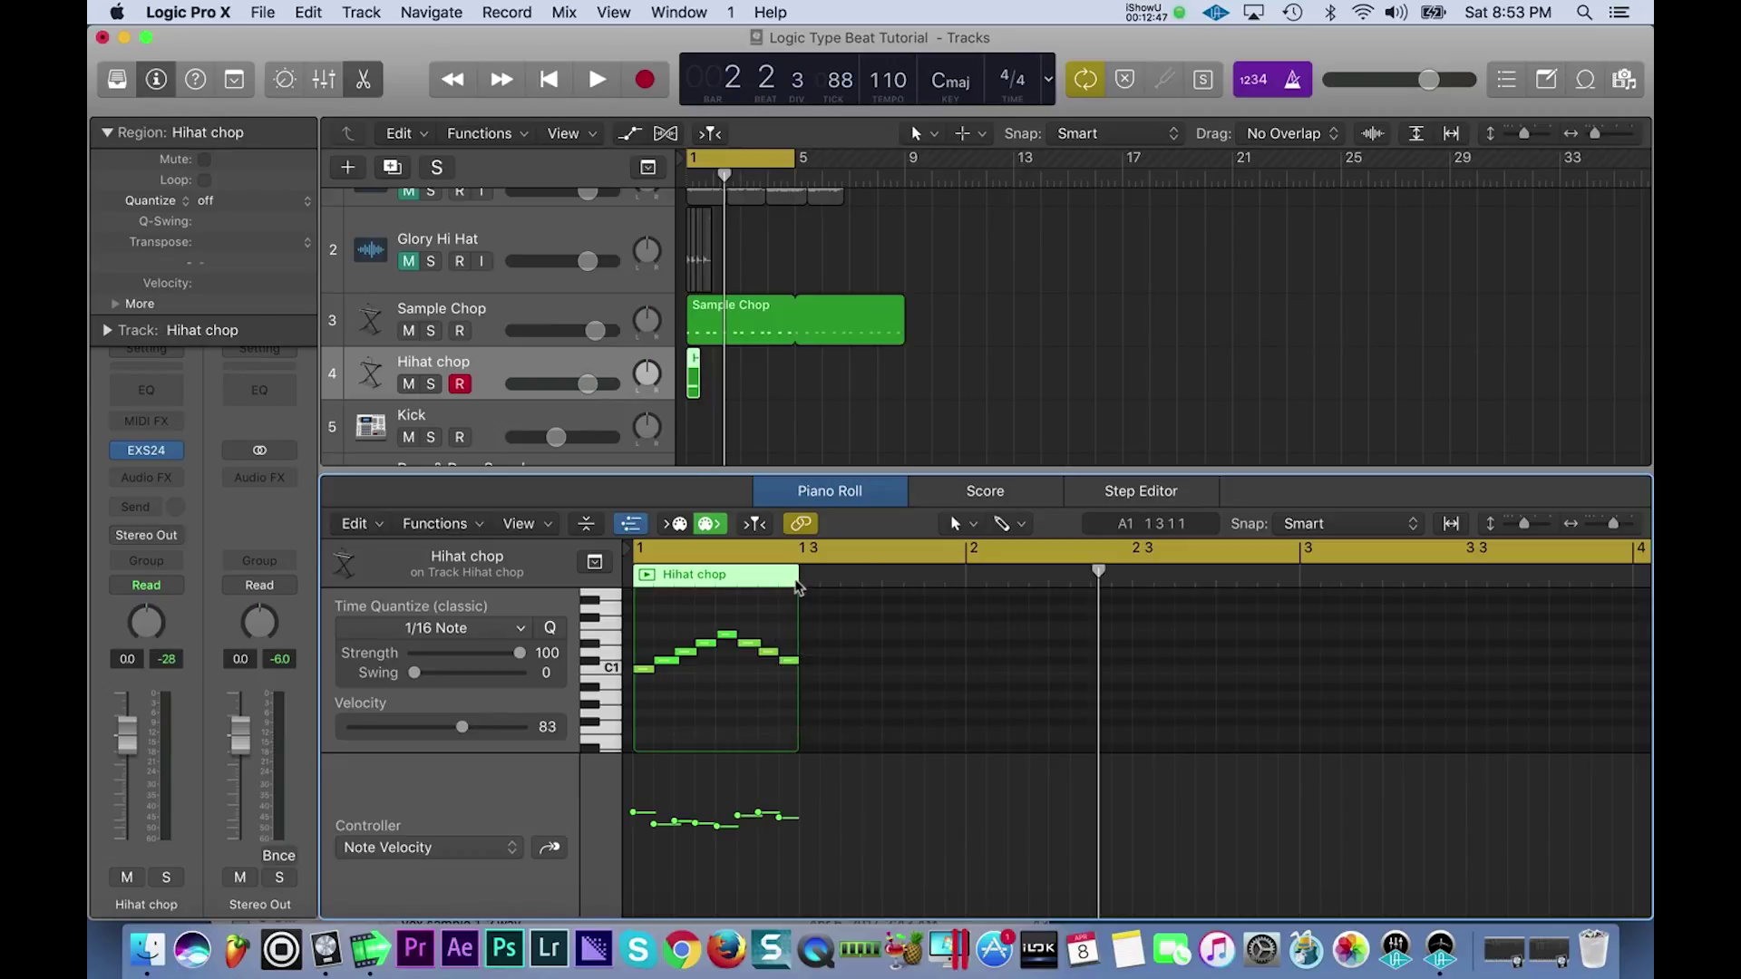
{"action": "left_click_drag", "start_coordinate": [705, 360], "coordinate": [904, 381]}
{"action": "key", "text": "space"}
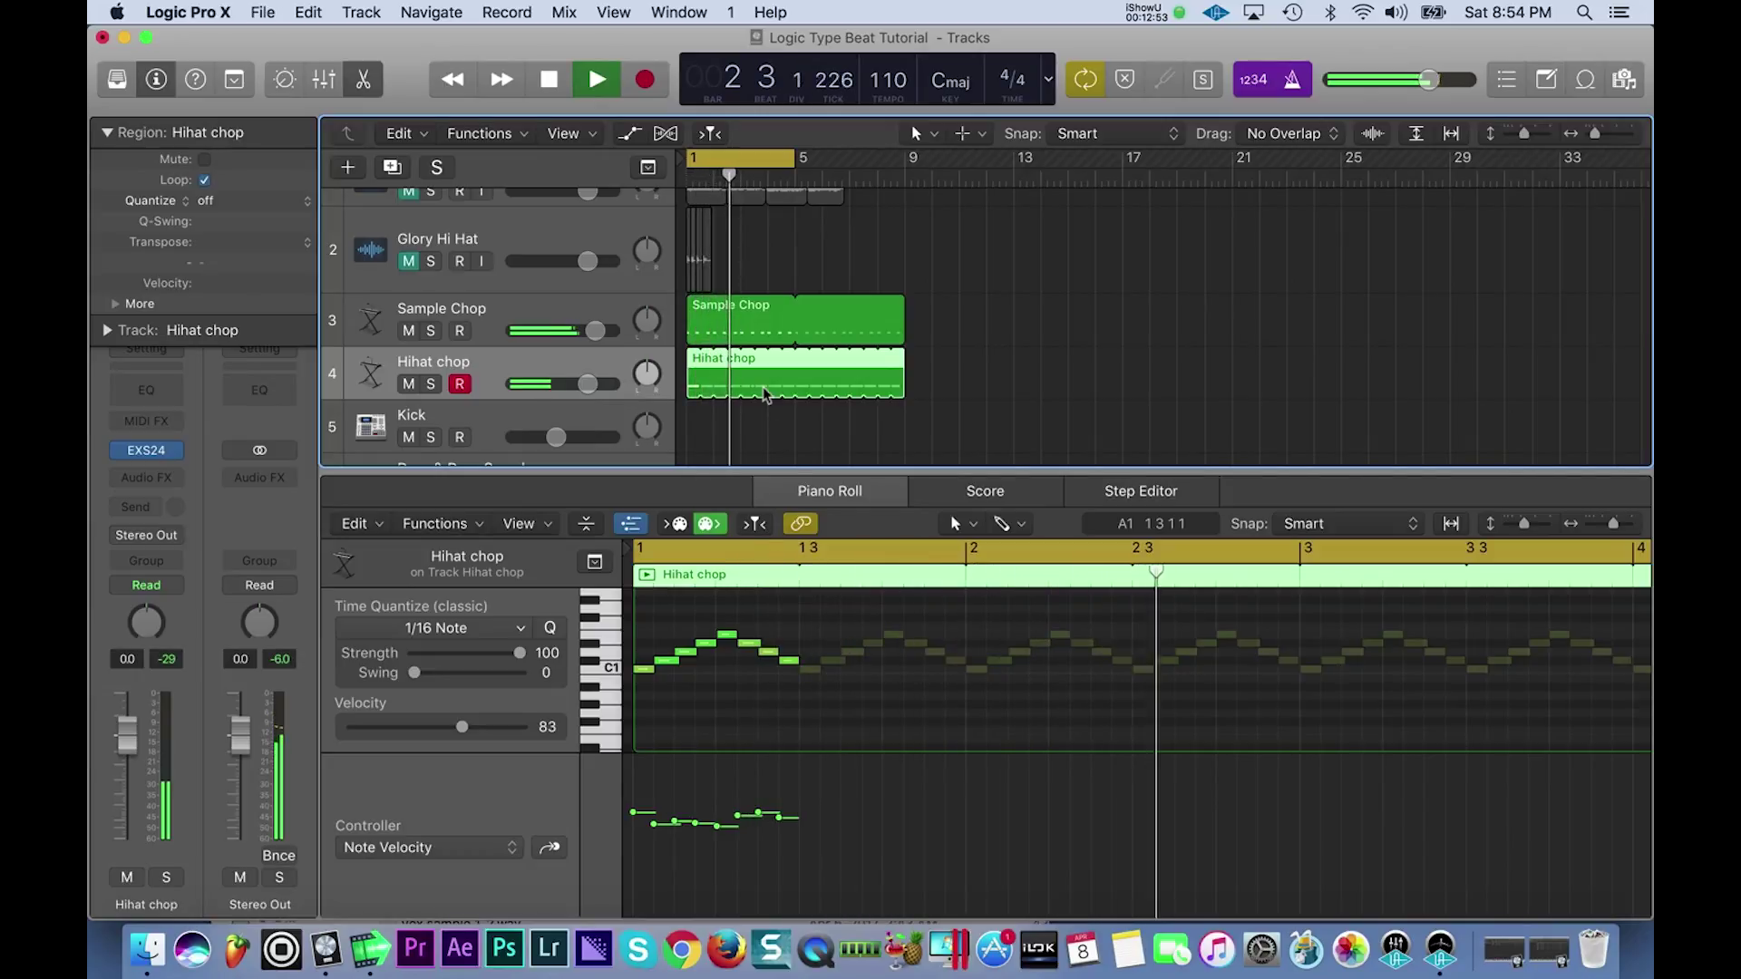
- Raise the Hihat chop volume to 2.7 dB and the Sample Chop volume slightly, and turn off the count-in and metronome
{"action": "left_click_drag", "start_coordinate": [587, 386], "coordinate": [595, 387]}
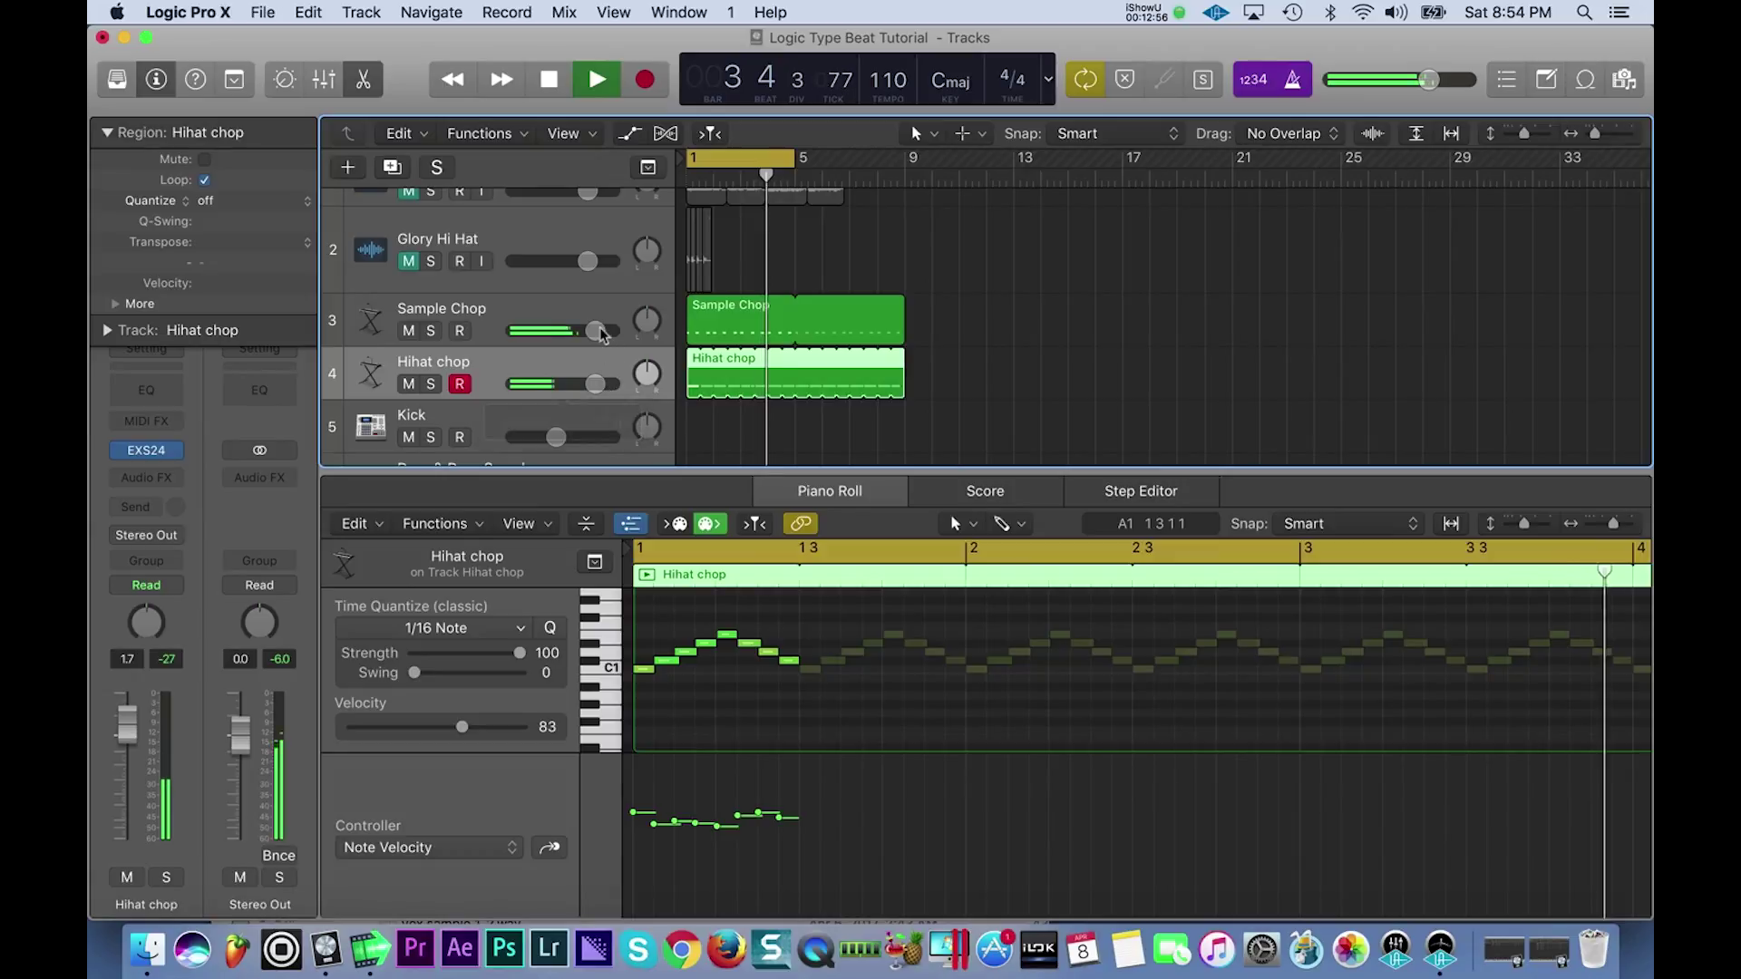
{"action": "left_click", "coordinate": [1259, 85]}
{"action": "left_click", "coordinate": [1298, 82]}
{"action": "left_click_drag", "start_coordinate": [595, 330], "coordinate": [599, 383]}
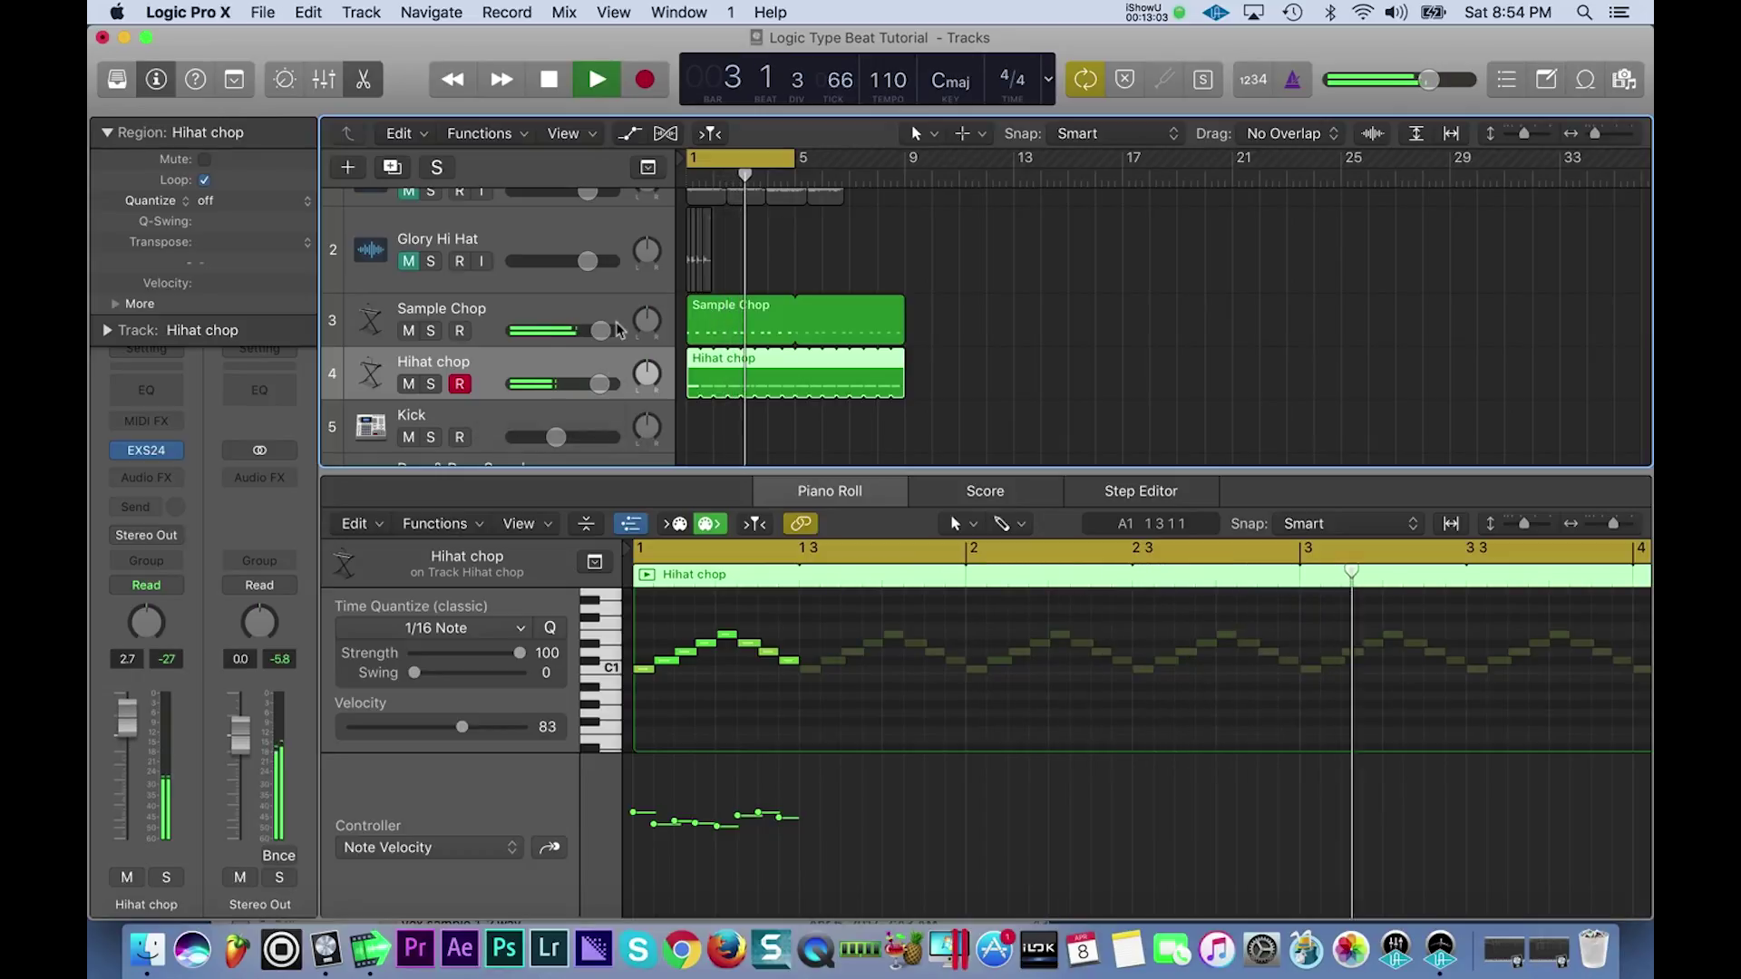
- Move the cycle range to bars 5 to 9
{"action": "key", "text": "super+Left"}
{"action": "key", "text": "super+Left"}
{"action": "key", "text": "super+Left"}
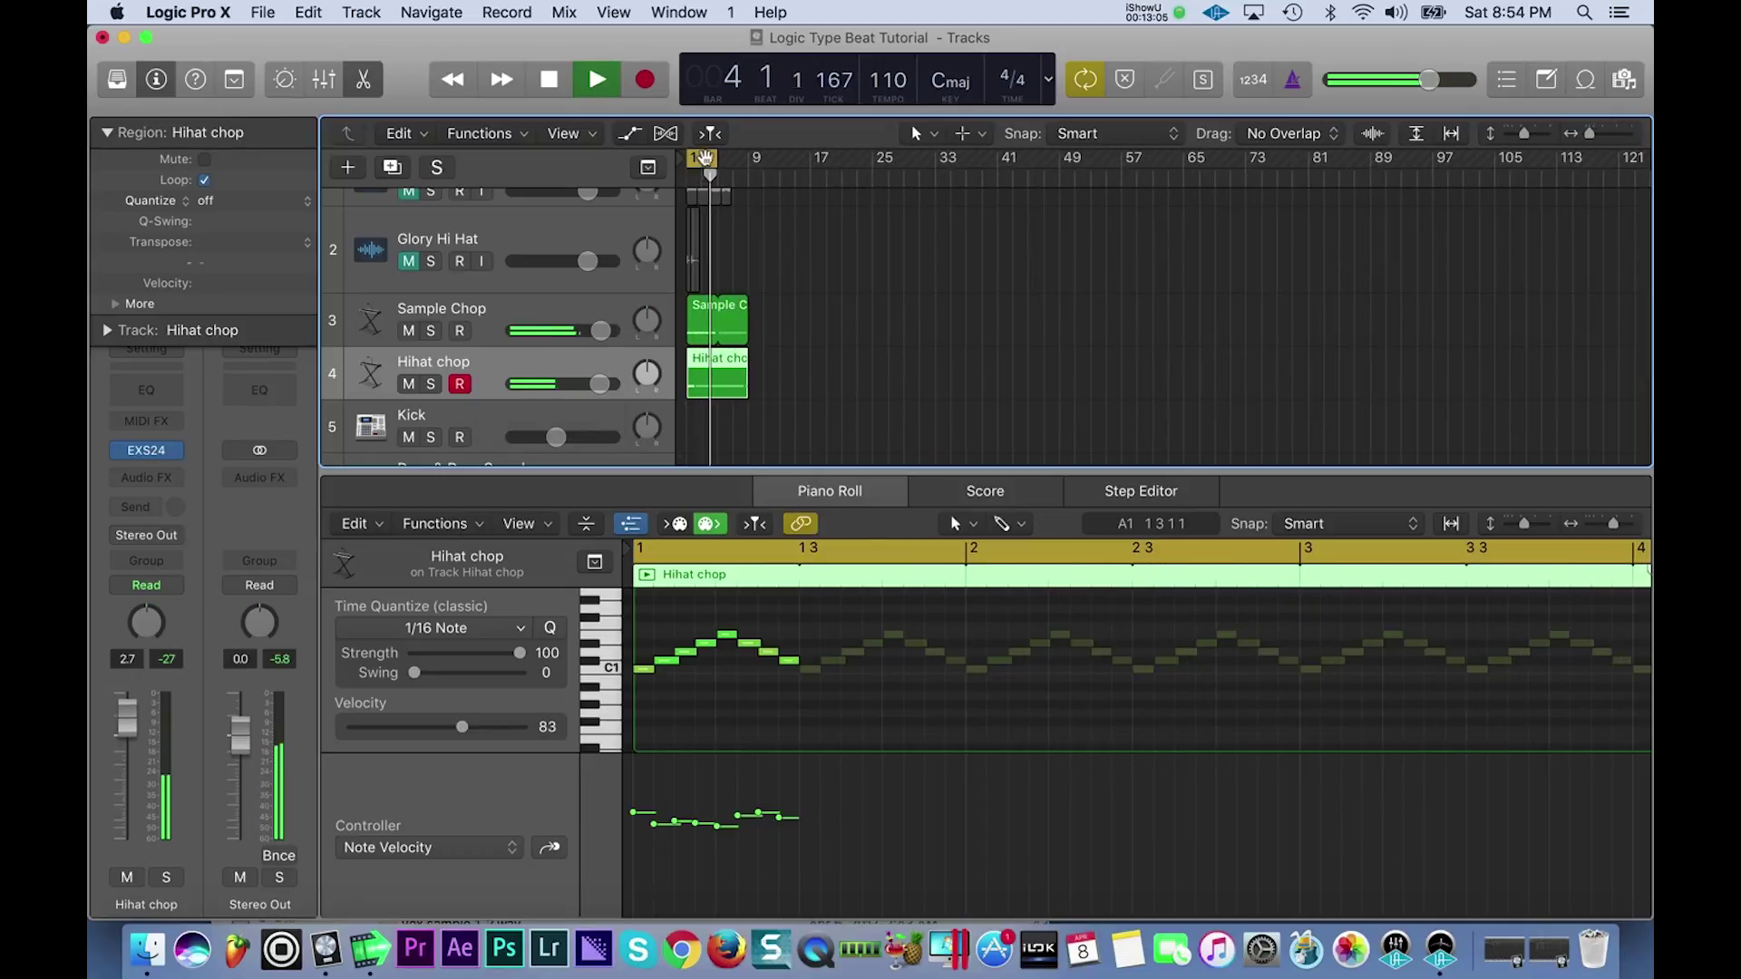
{"action": "left_click_drag", "start_coordinate": [699, 160], "coordinate": [730, 160]}
{"action": "scroll", "coordinate": [567, 356], "scroll_direction": "down", "scroll_amount": 3}
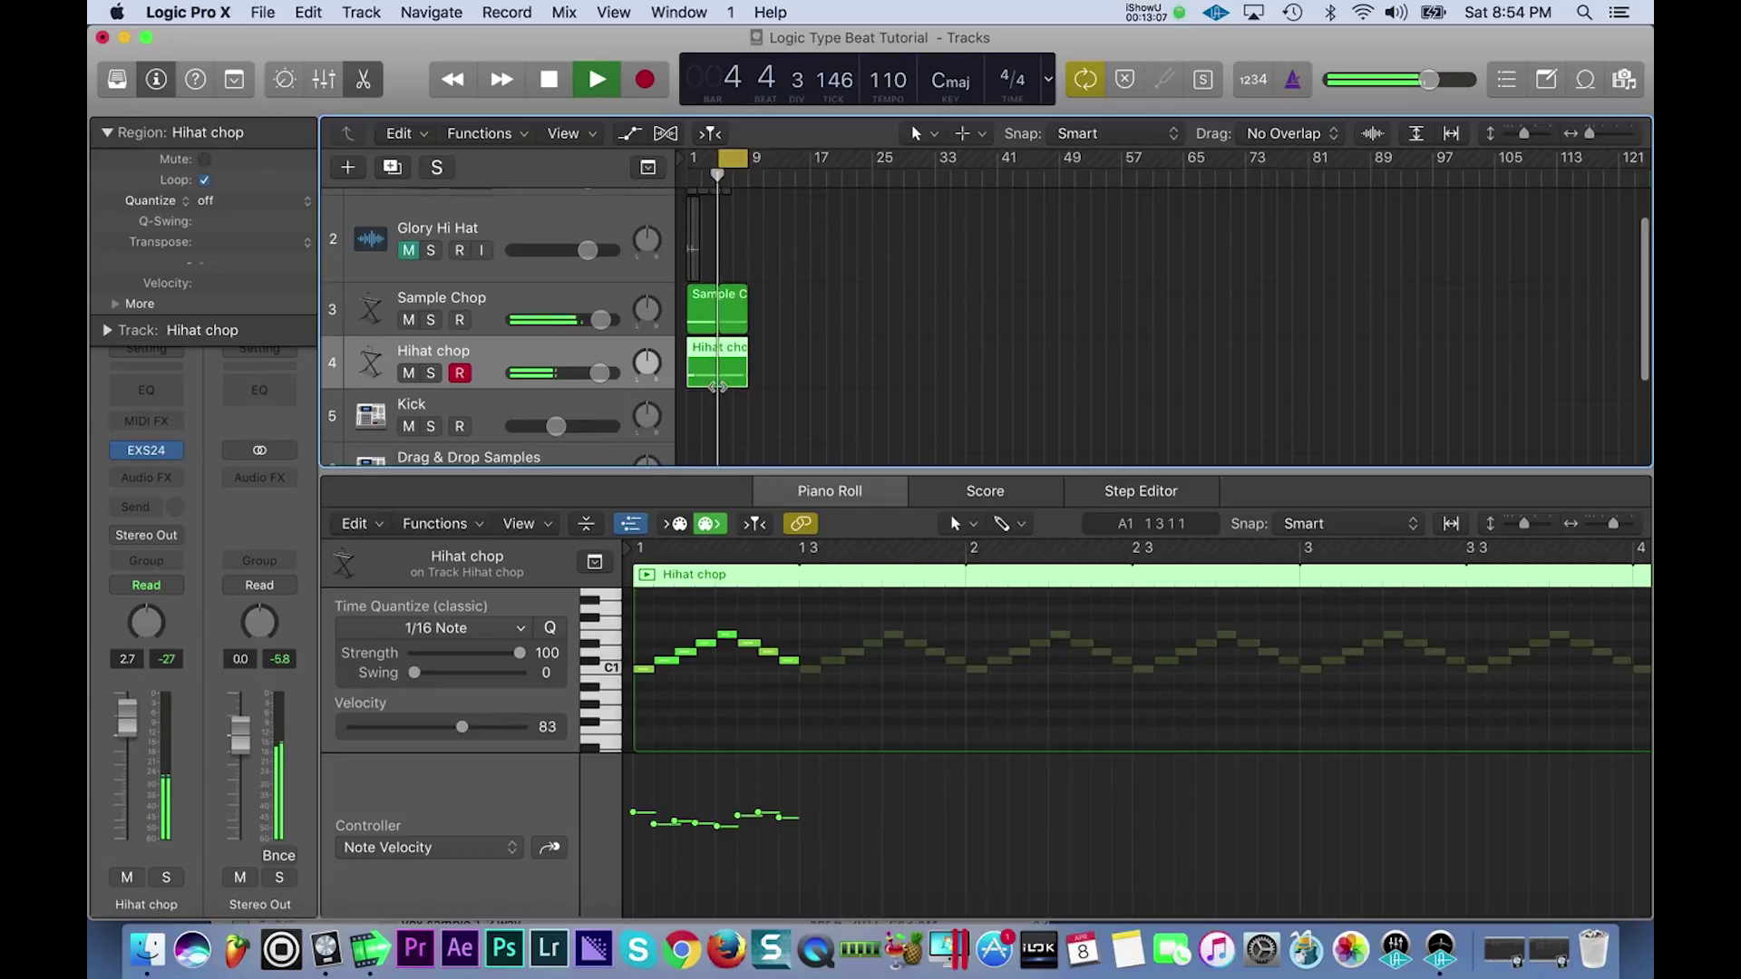
- Select the Drag & Drop Samples track and lower its volume to -12.6 dB while playing the cycled section
{"action": "left_click", "coordinate": [567, 356]}
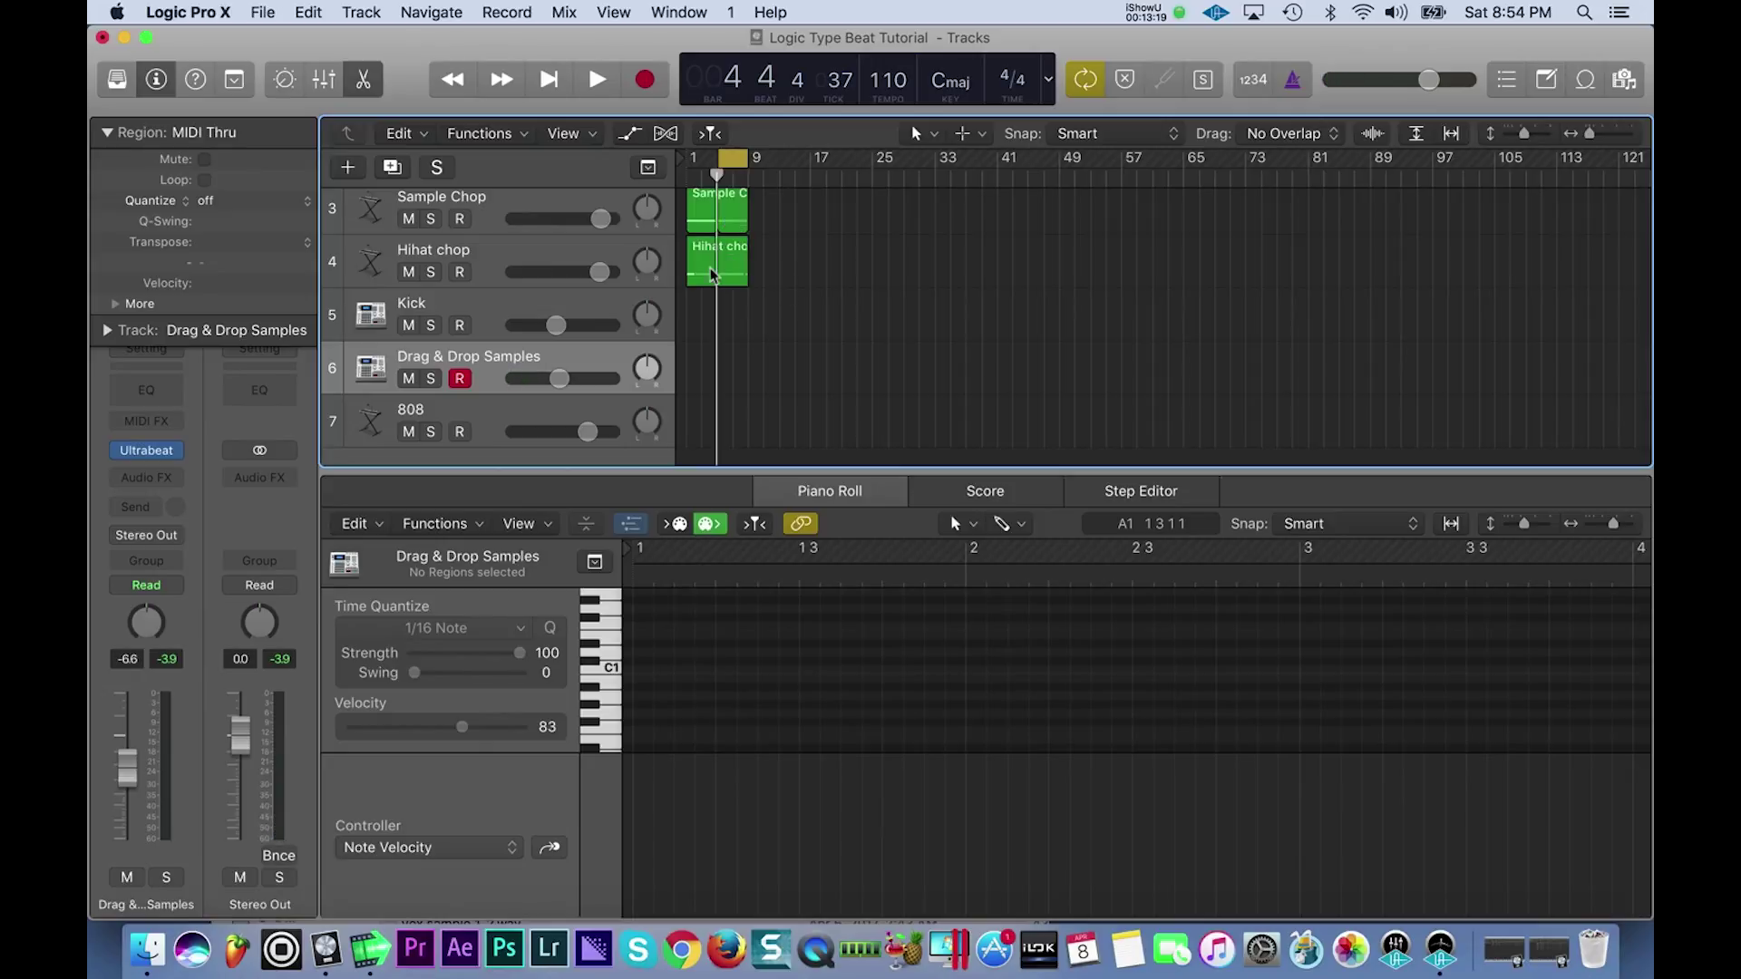
{"action": "scroll", "coordinate": [714, 275], "scroll_direction": "down", "scroll_amount": 1}
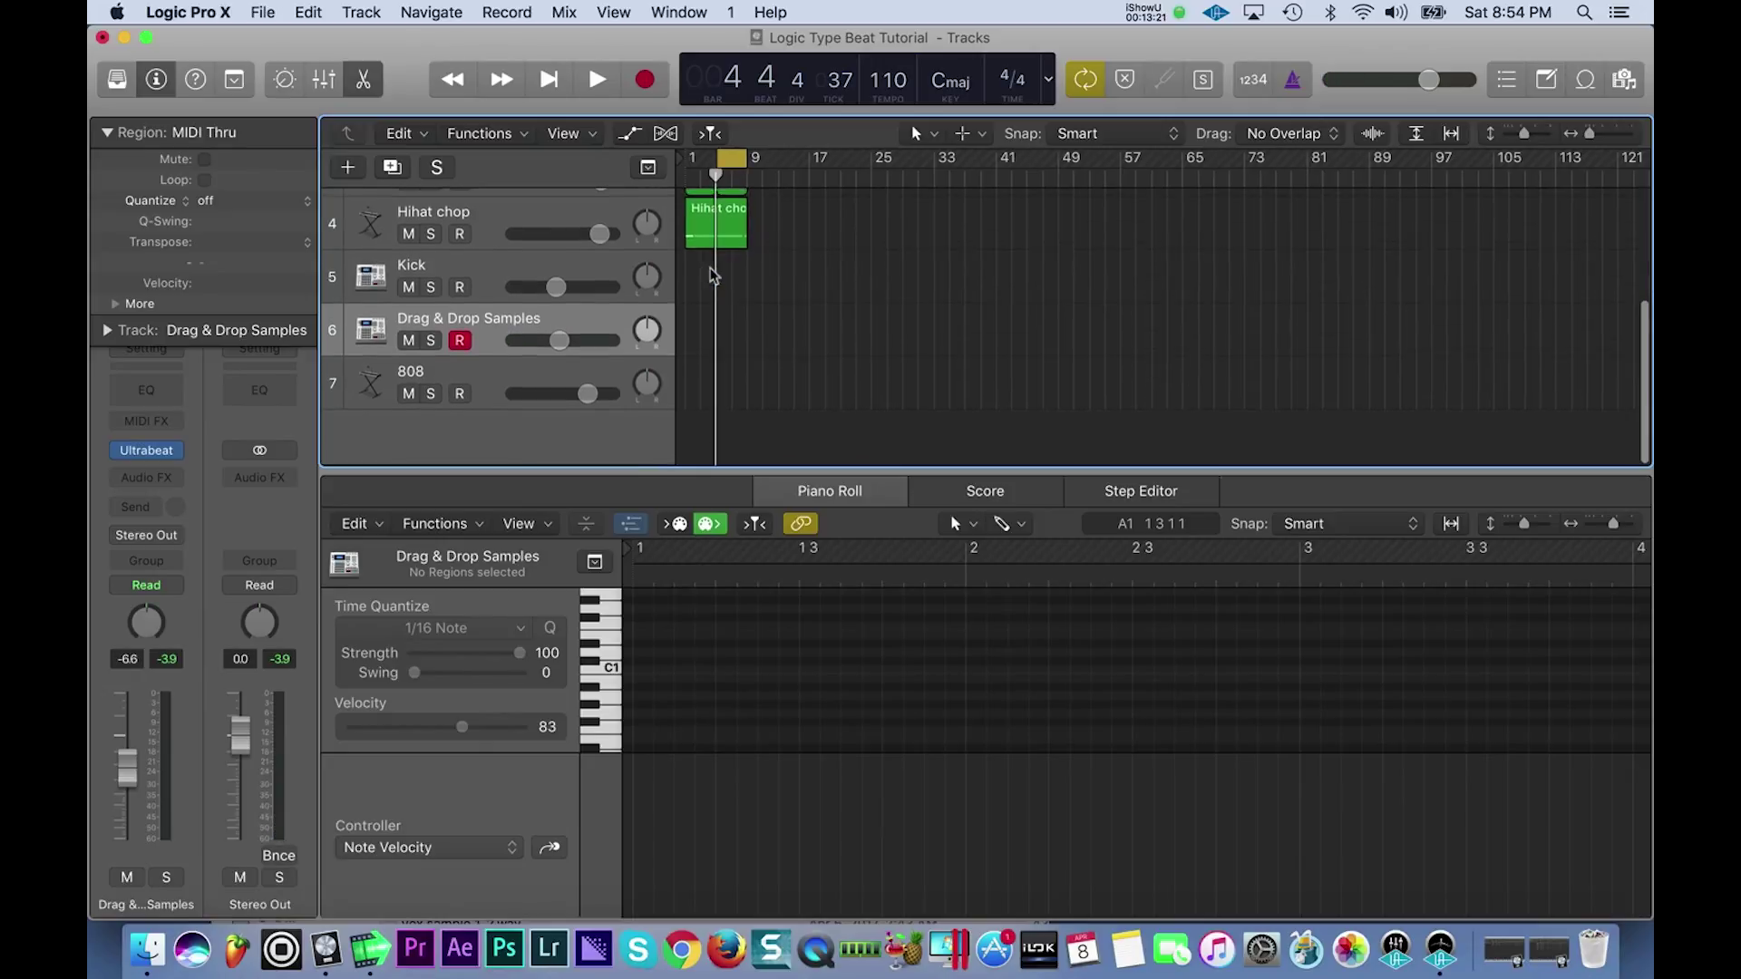
{"action": "scroll", "coordinate": [714, 275], "scroll_direction": "up", "scroll_amount": 5}
{"action": "scroll", "coordinate": [714, 274], "scroll_direction": "down", "scroll_amount": 3}
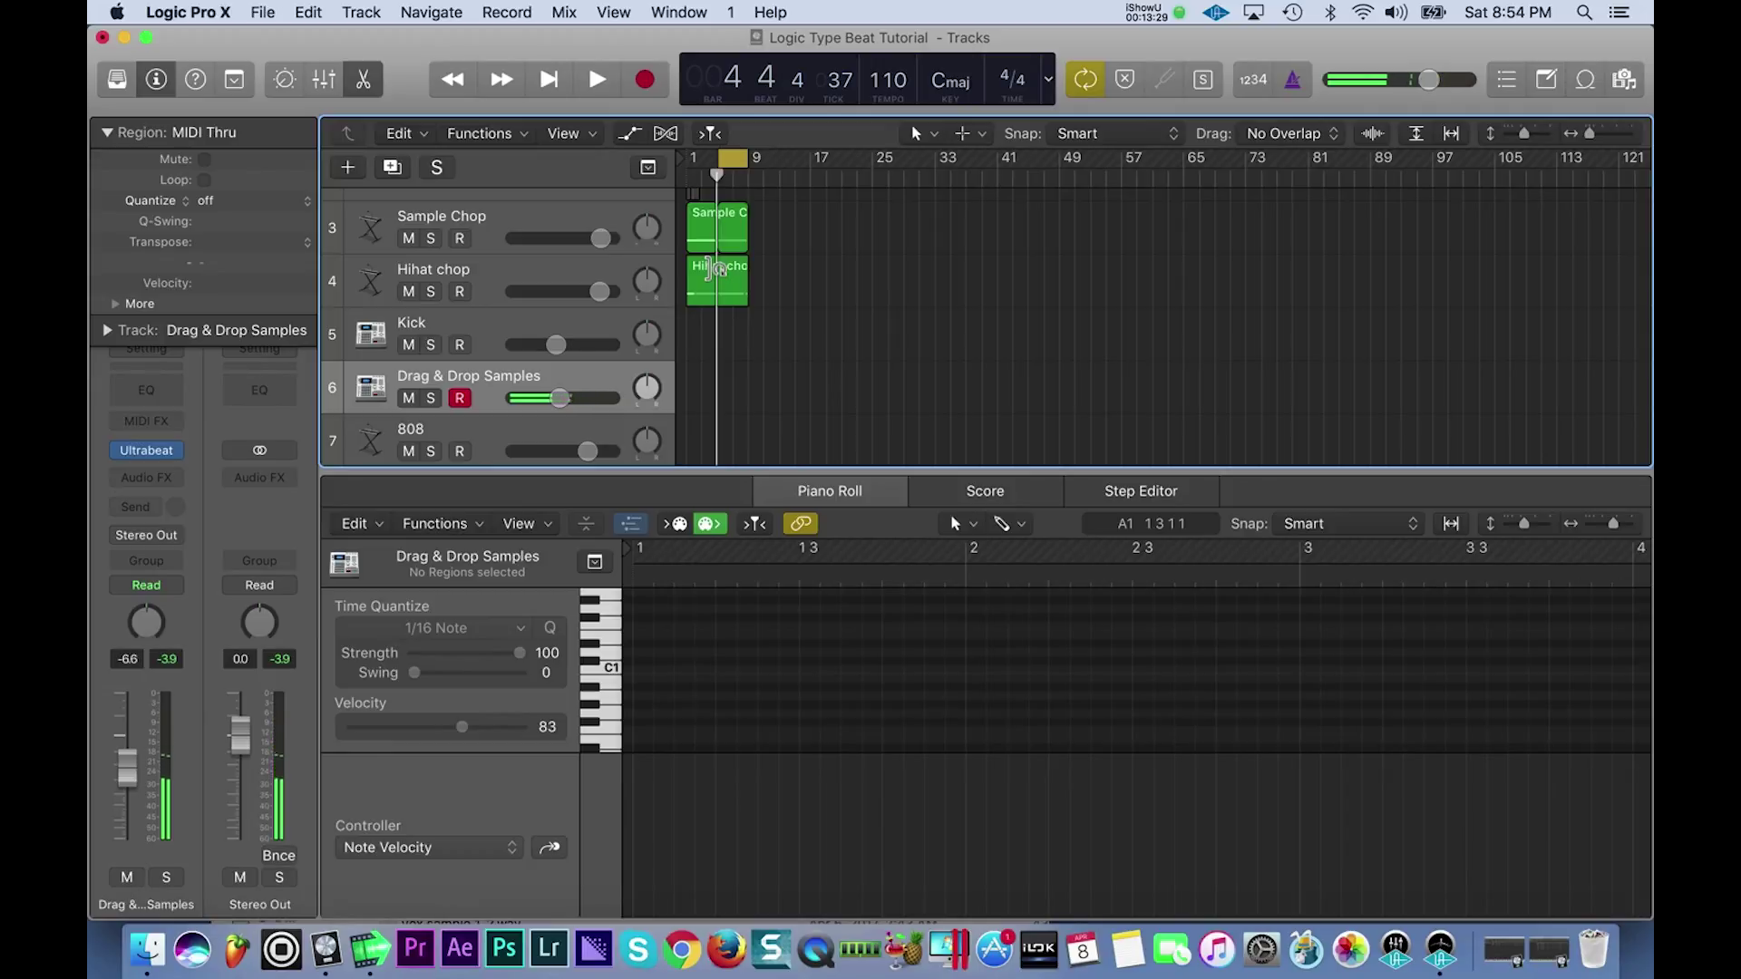
{"action": "key", "text": "space"}
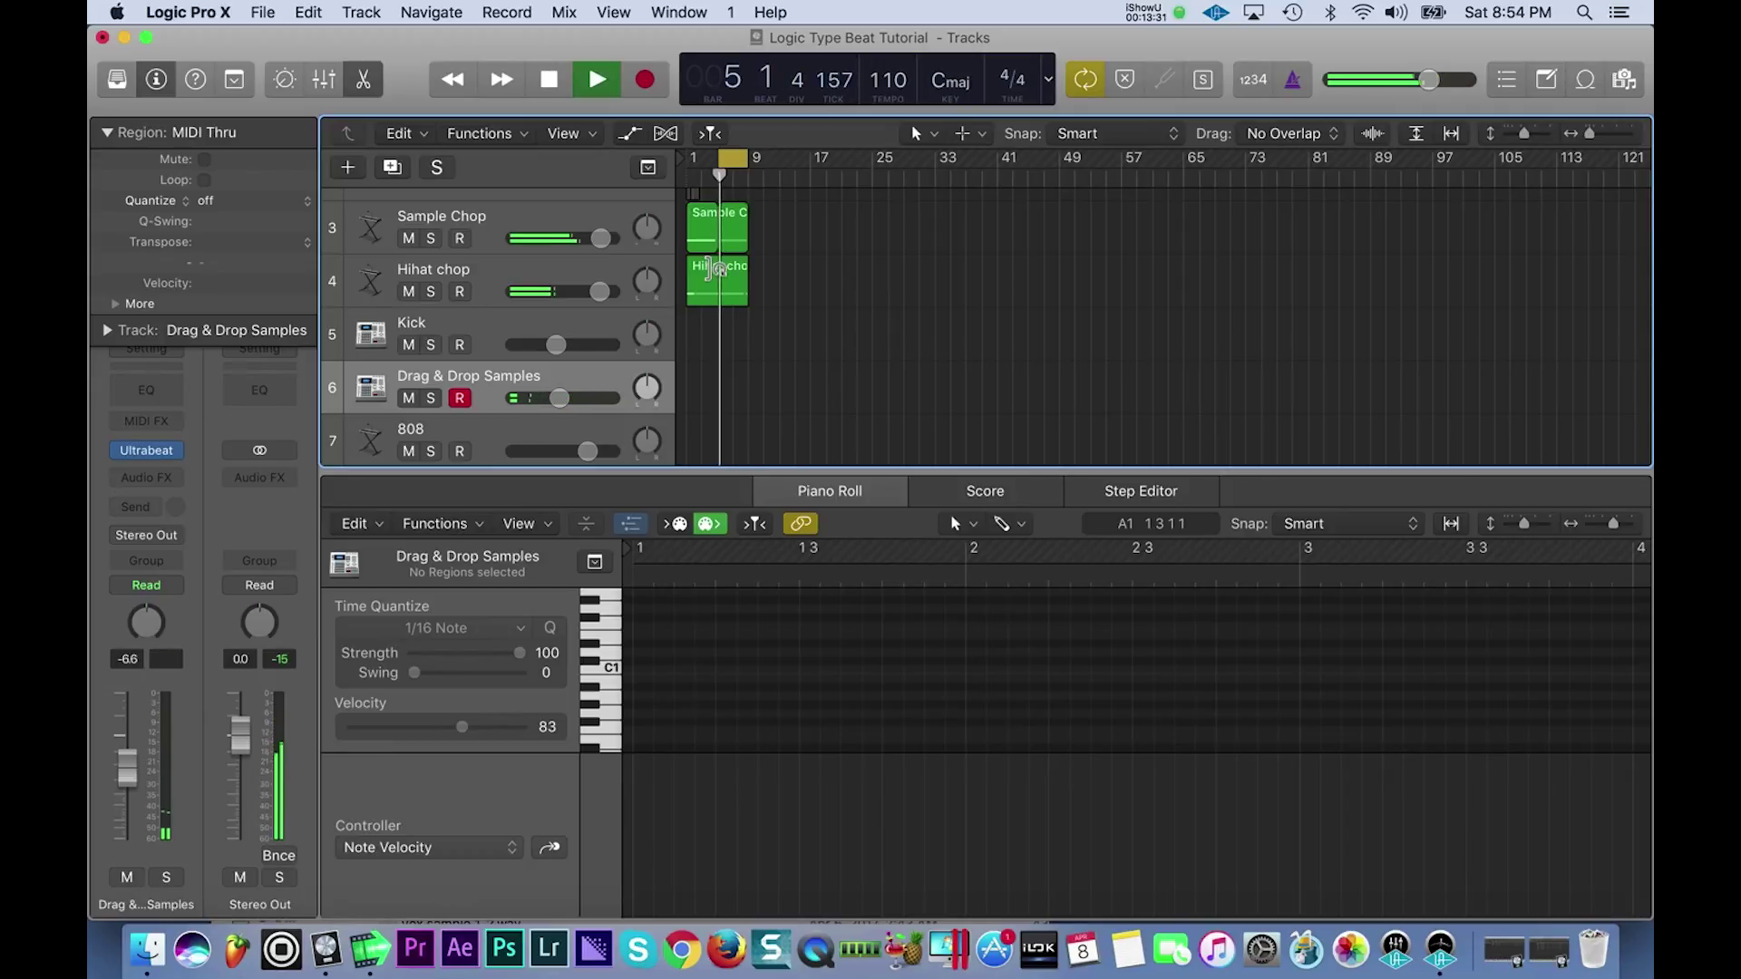
{"action": "left_click_drag", "start_coordinate": [539, 399], "coordinate": [524, 405]}
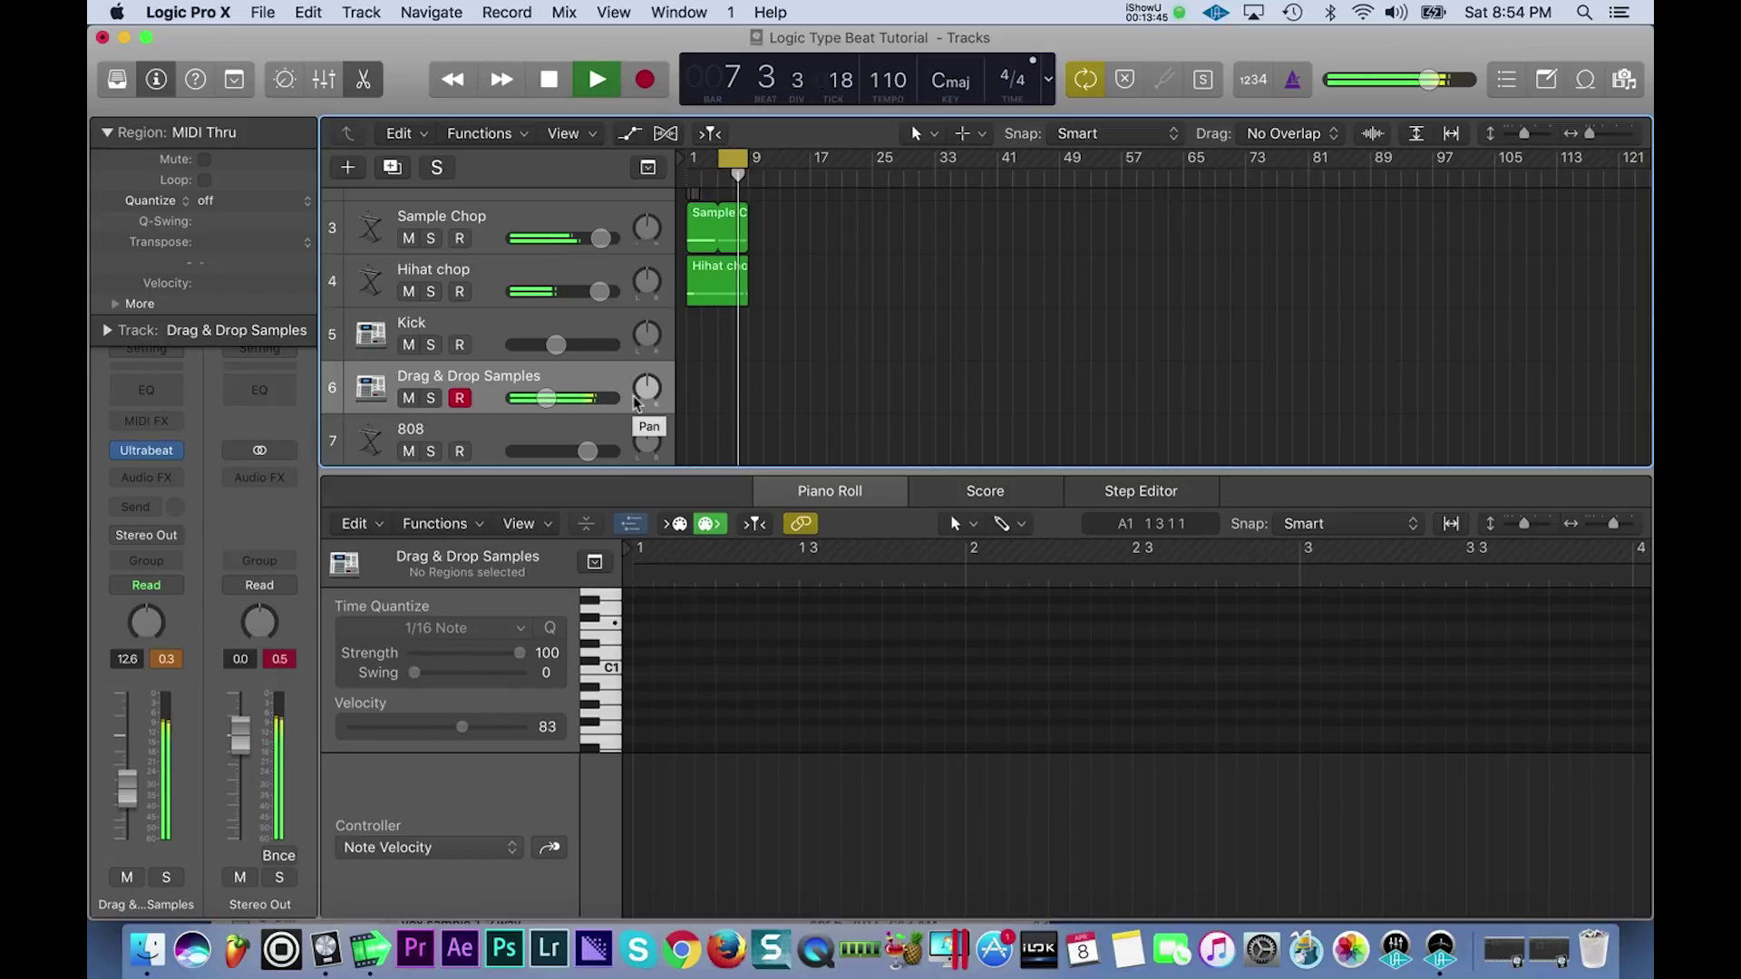
{"action": "key", "text": "space"}
{"action": "key", "text": "space"}
{"action": "key", "text": "space"}
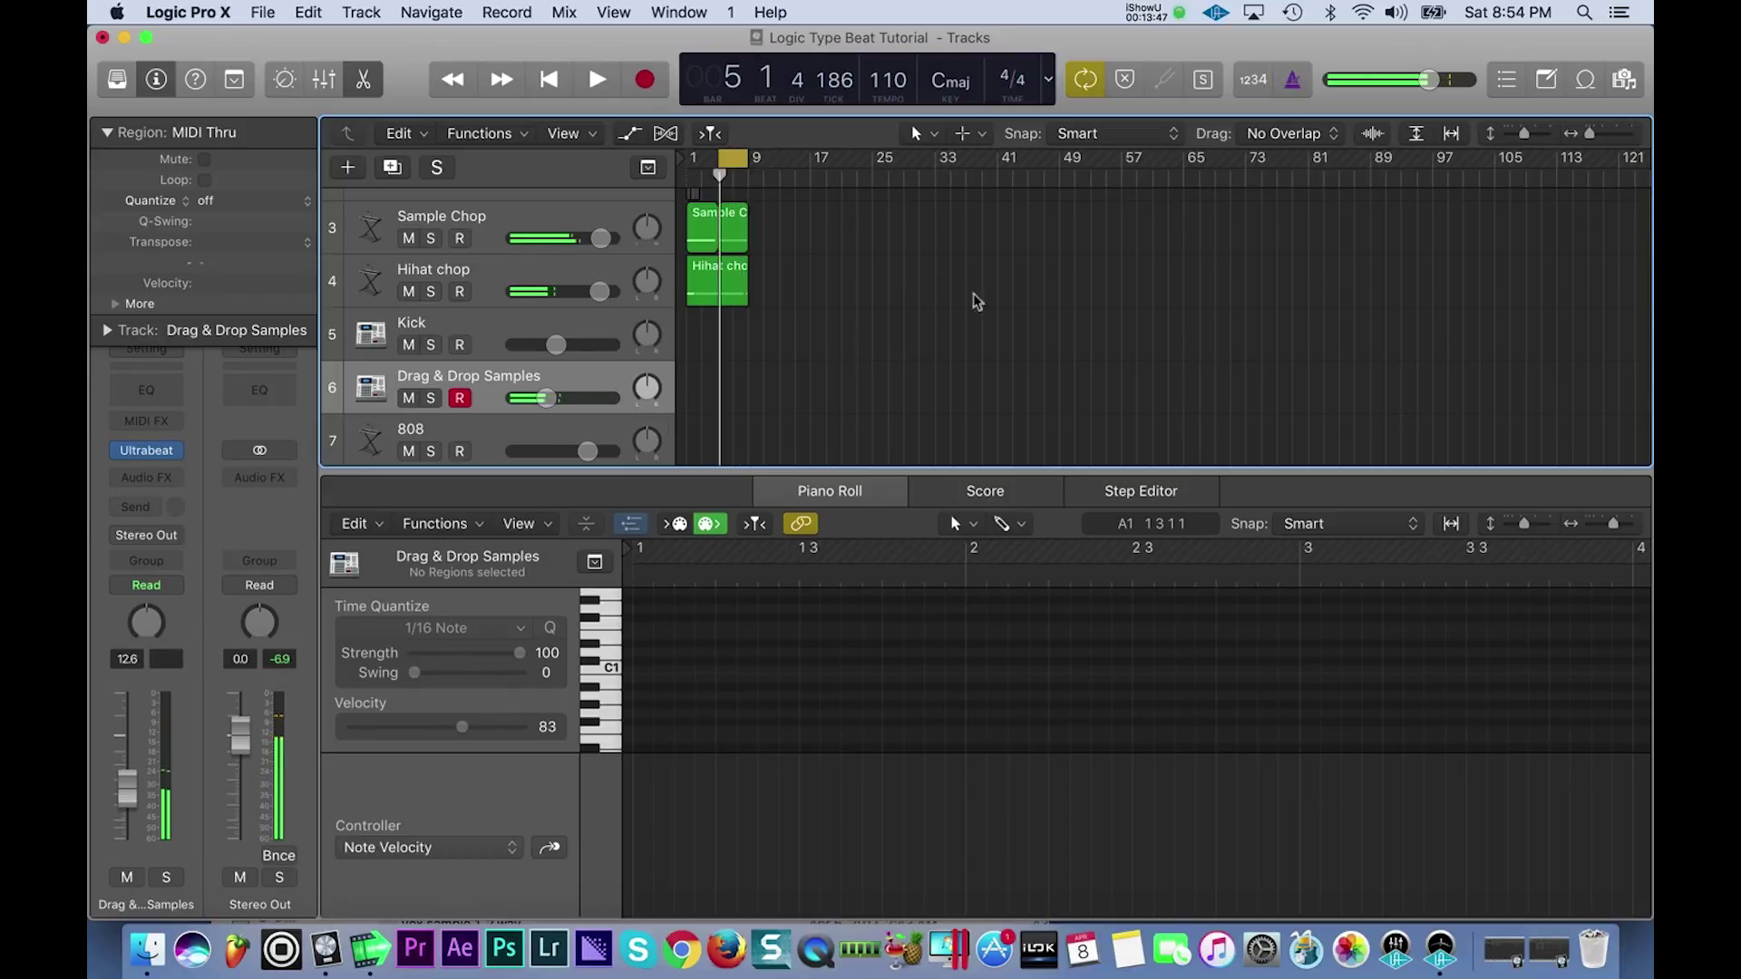
- With count-in and metronome on, record a Drag & Drop Samples hit on beat 3 of bars 5 to 8 and set the track volume to -15.8 dB
{"action": "left_click", "coordinate": [1266, 86]}
{"action": "left_click", "coordinate": [1305, 86]}
{"action": "key", "text": "r"}
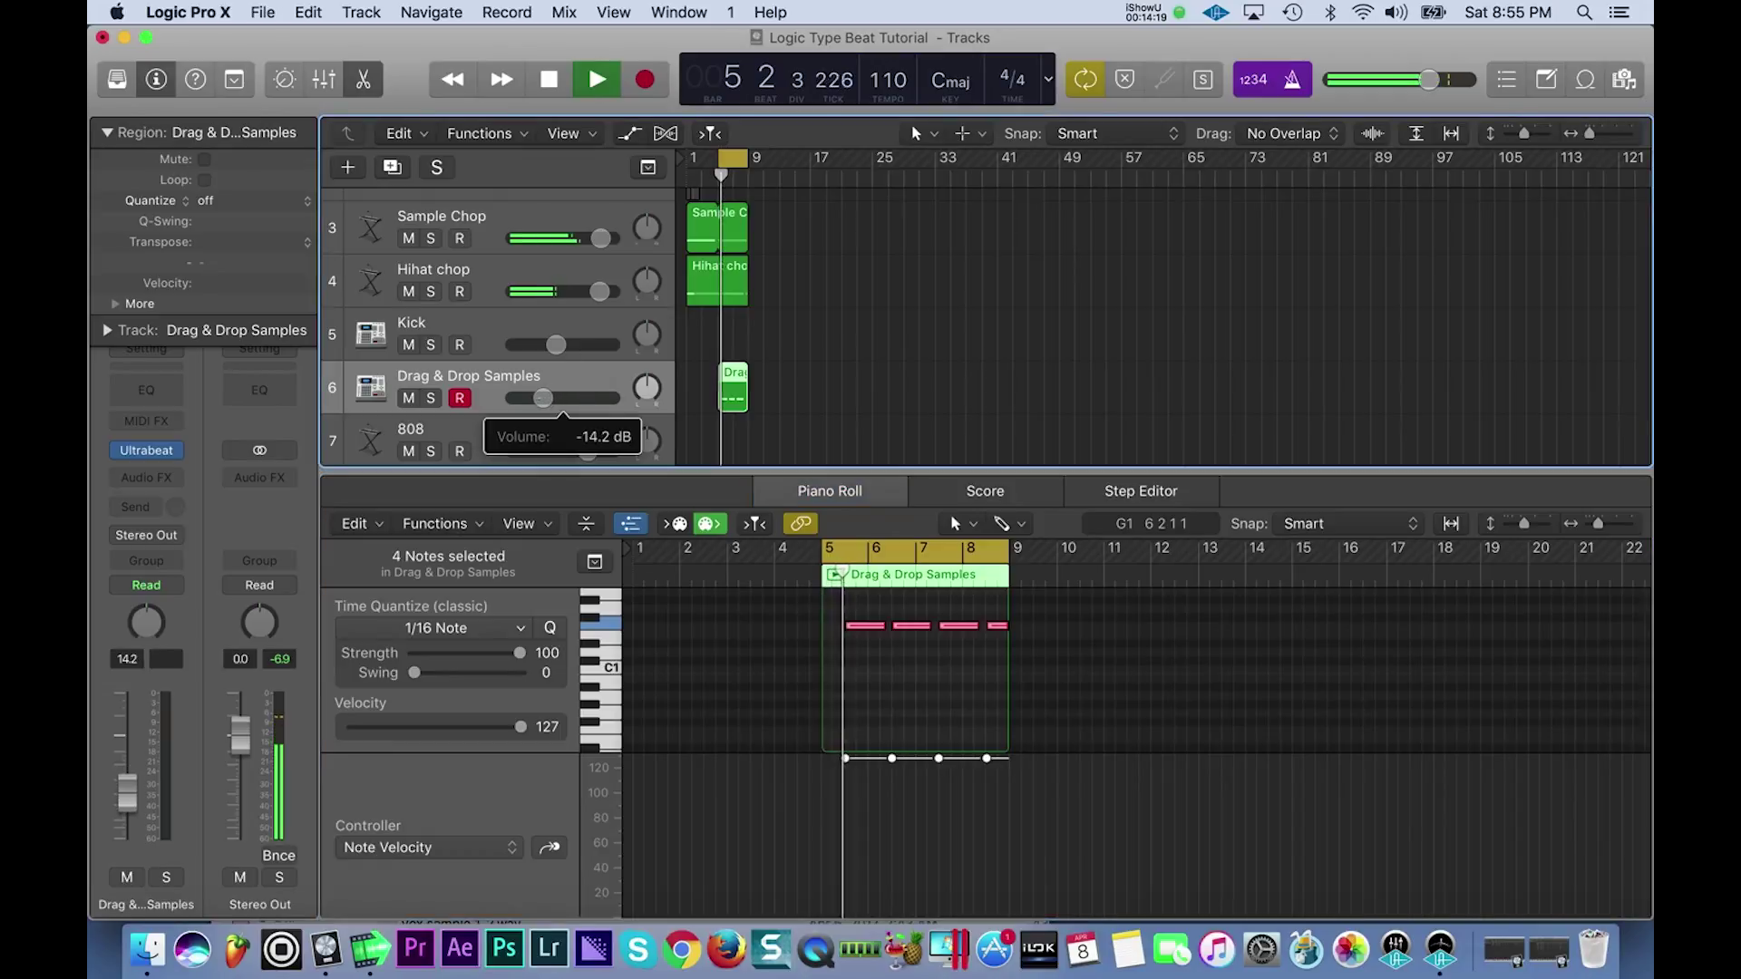
{"action": "left_click_drag", "start_coordinate": [542, 398], "coordinate": [535, 406]}
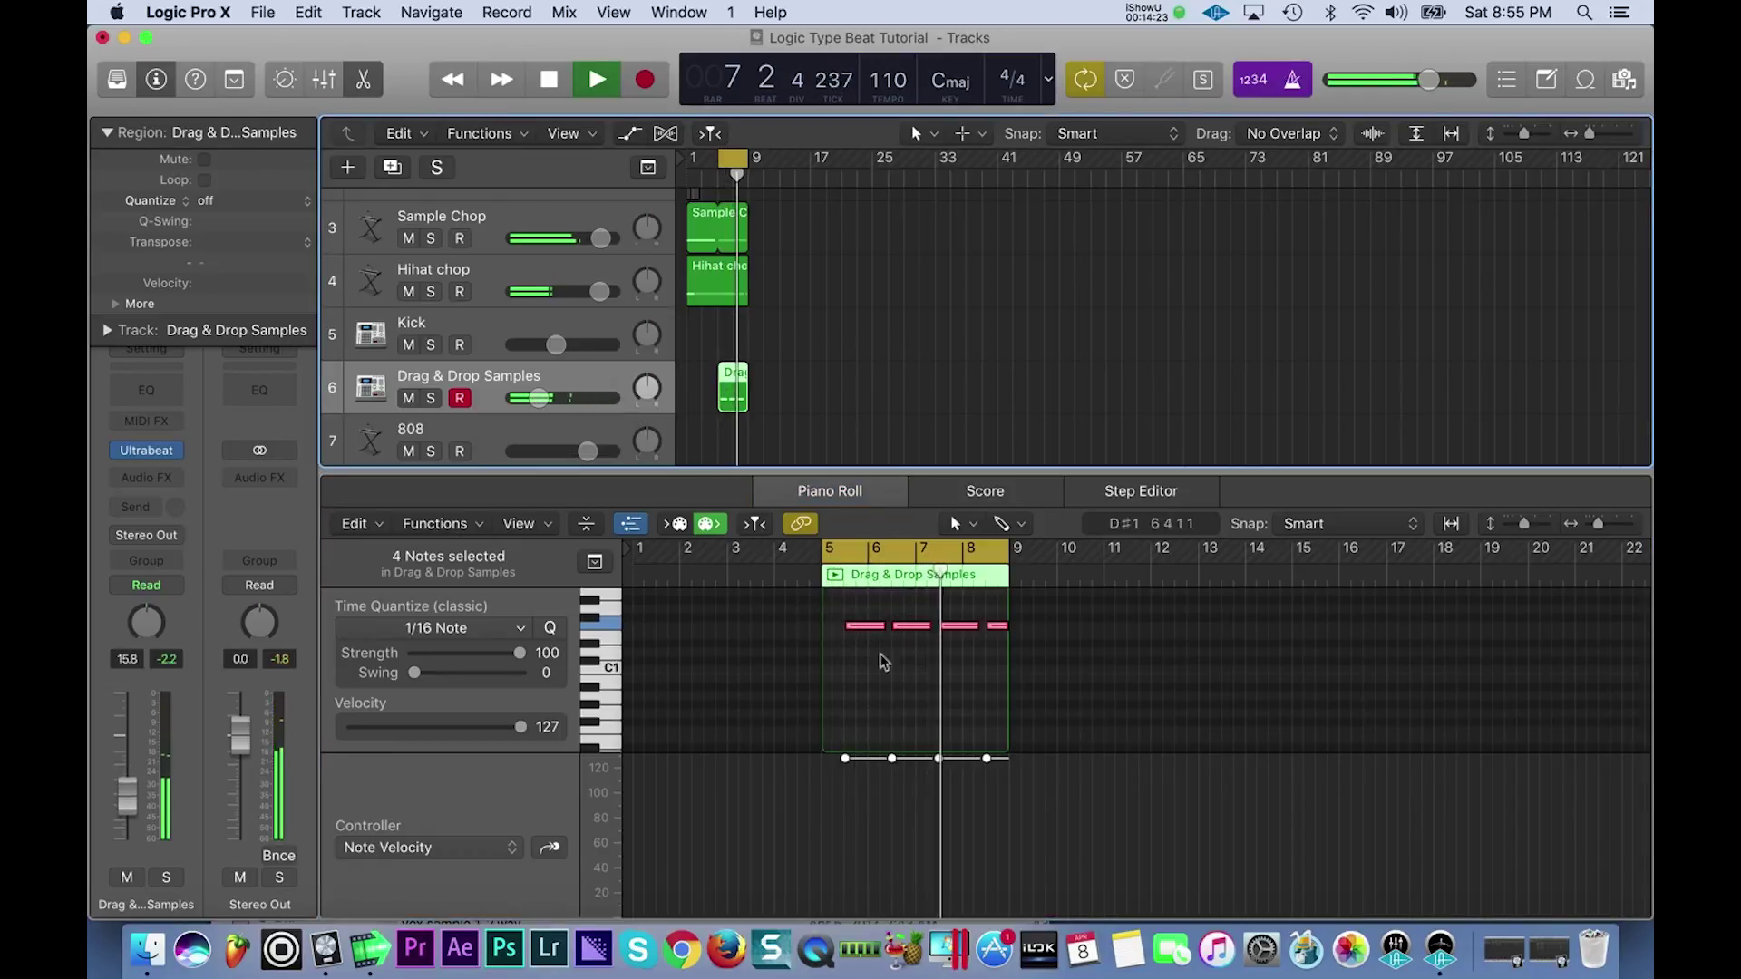
- Duplicate the four Drag & Drop Samples notes just below the originals at about velocity 90 and lower the track volume to -16.4 dB
{"action": "left_click_drag", "start_coordinate": [867, 611], "coordinate": [1039, 651]}
{"action": "key", "text": "space"}
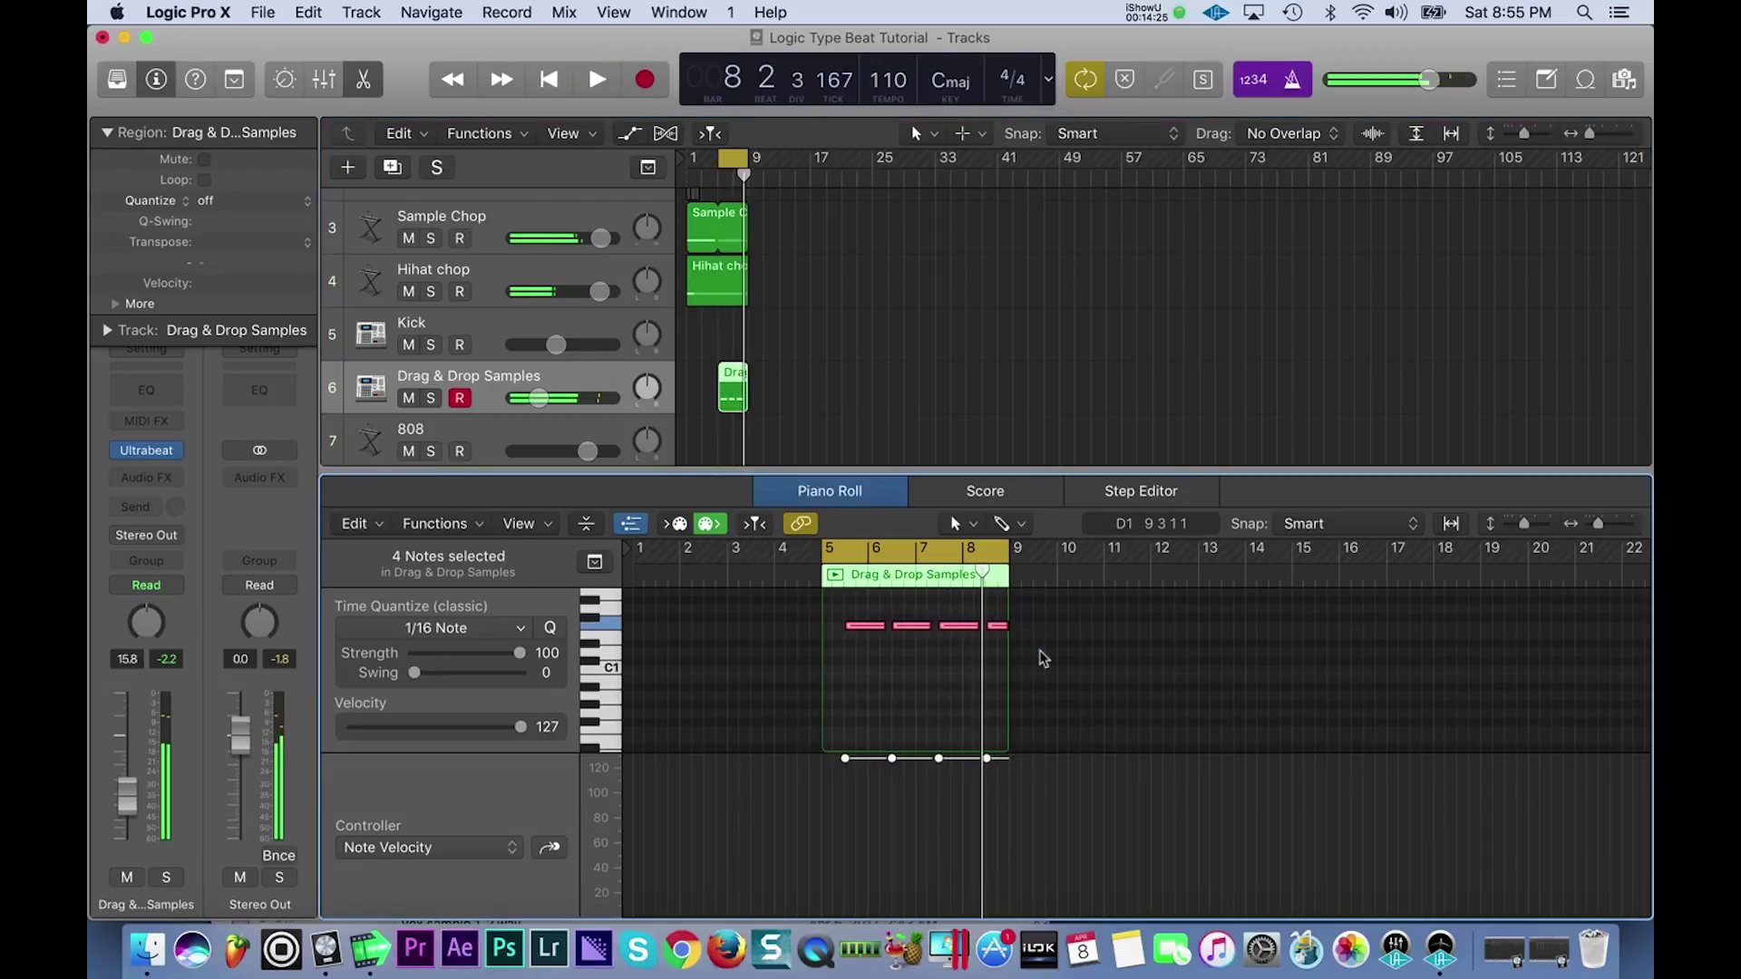
{"action": "left_click", "coordinate": [844, 579]}
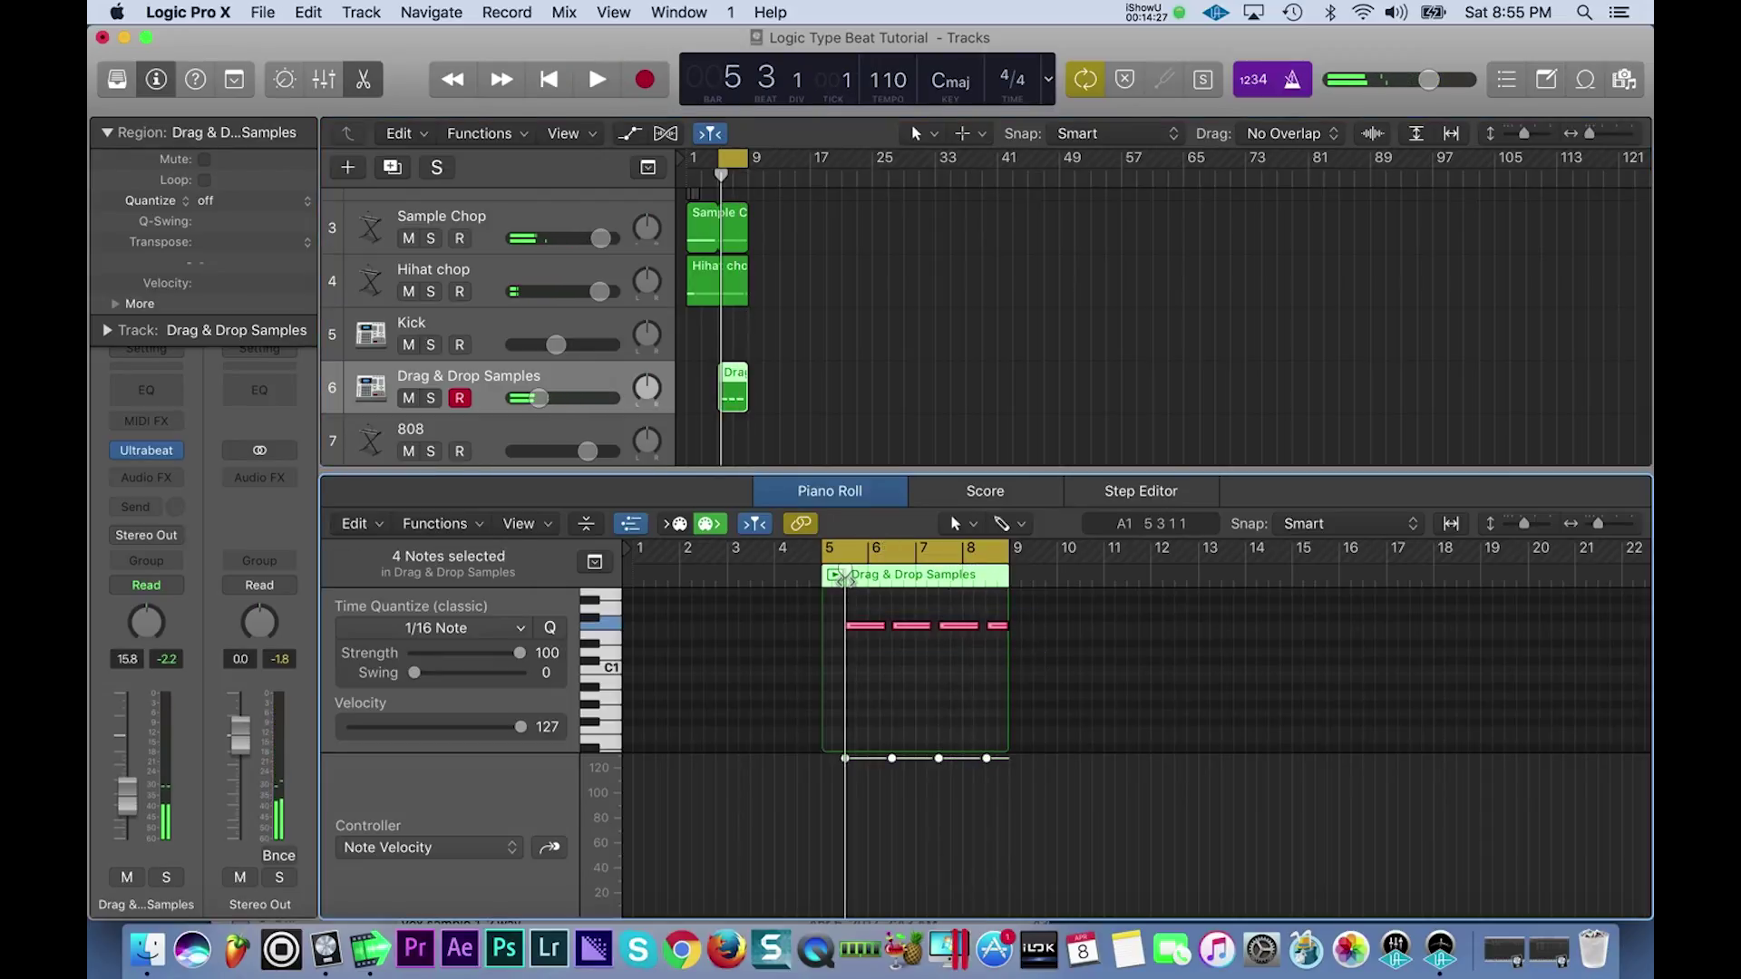
{"action": "key", "text": "super+v"}
{"action": "left_click_drag", "start_coordinate": [862, 636], "coordinate": [859, 642]}
{"action": "left_click_drag", "start_coordinate": [850, 763], "coordinate": [845, 842]}
{"action": "key", "text": "space"}
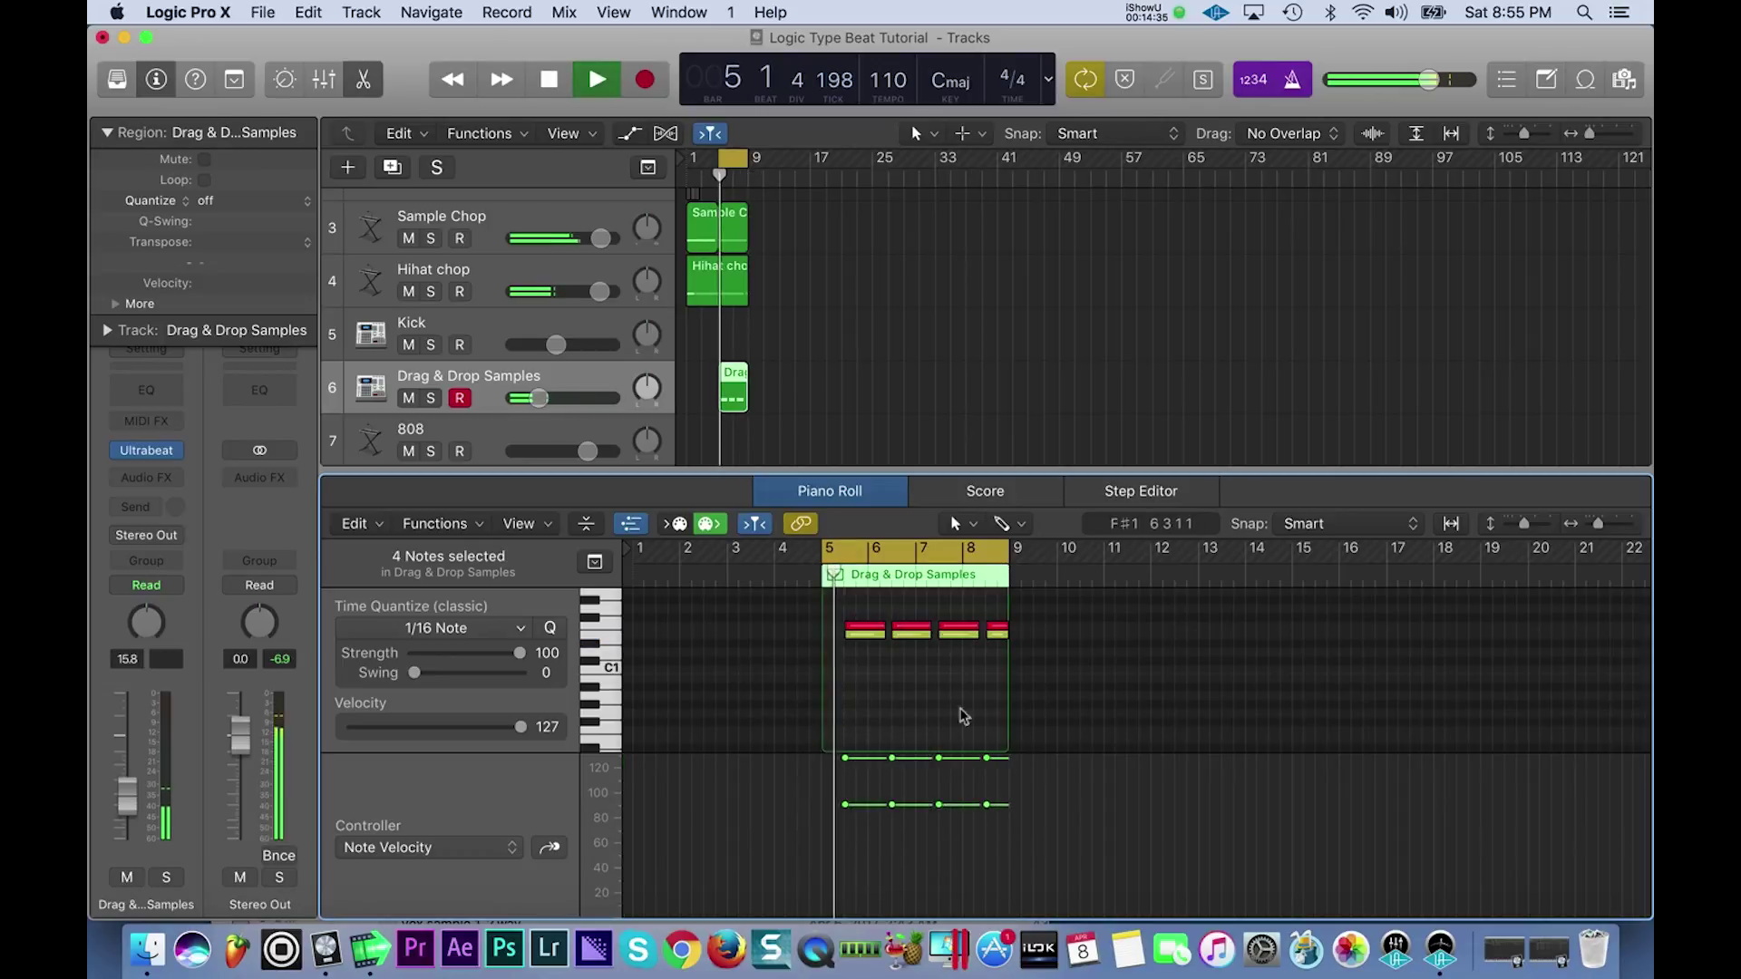
{"action": "left_click", "coordinate": [760, 379]}
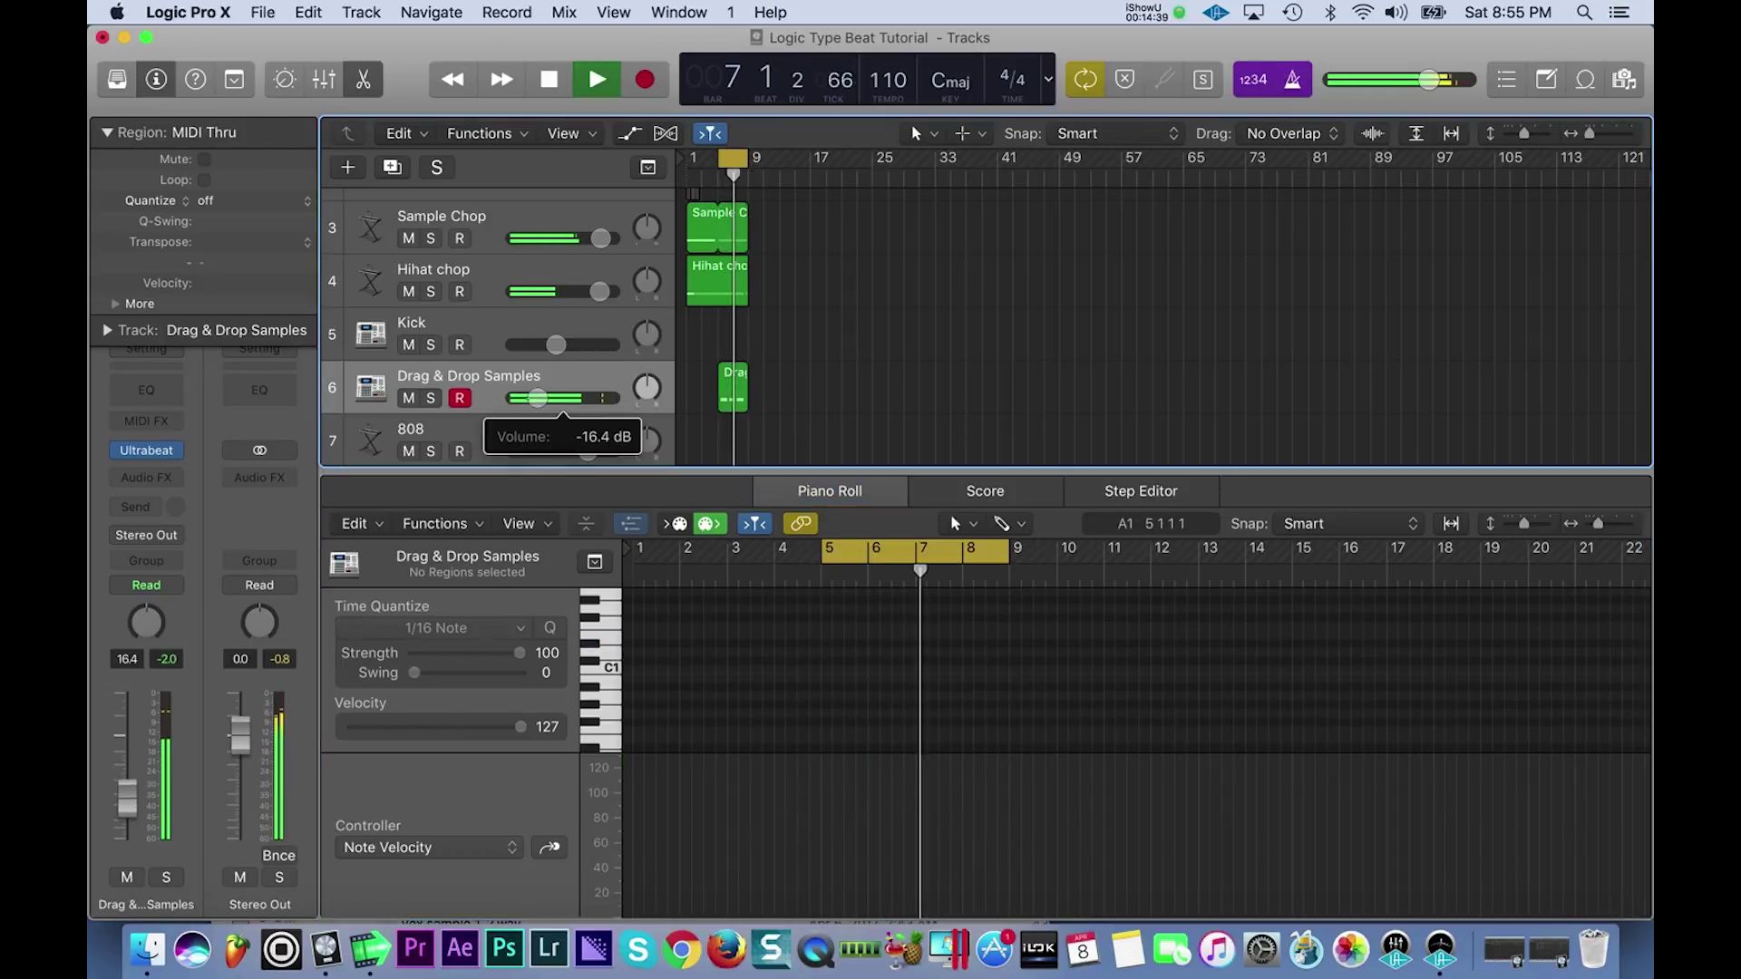
- With the Kick track selected, loop the Sample Chop, Hihat chop and Drag & Drop Samples regions to bar 13 and cycle bars 9 to 13
{"action": "left_click", "coordinate": [629, 319]}
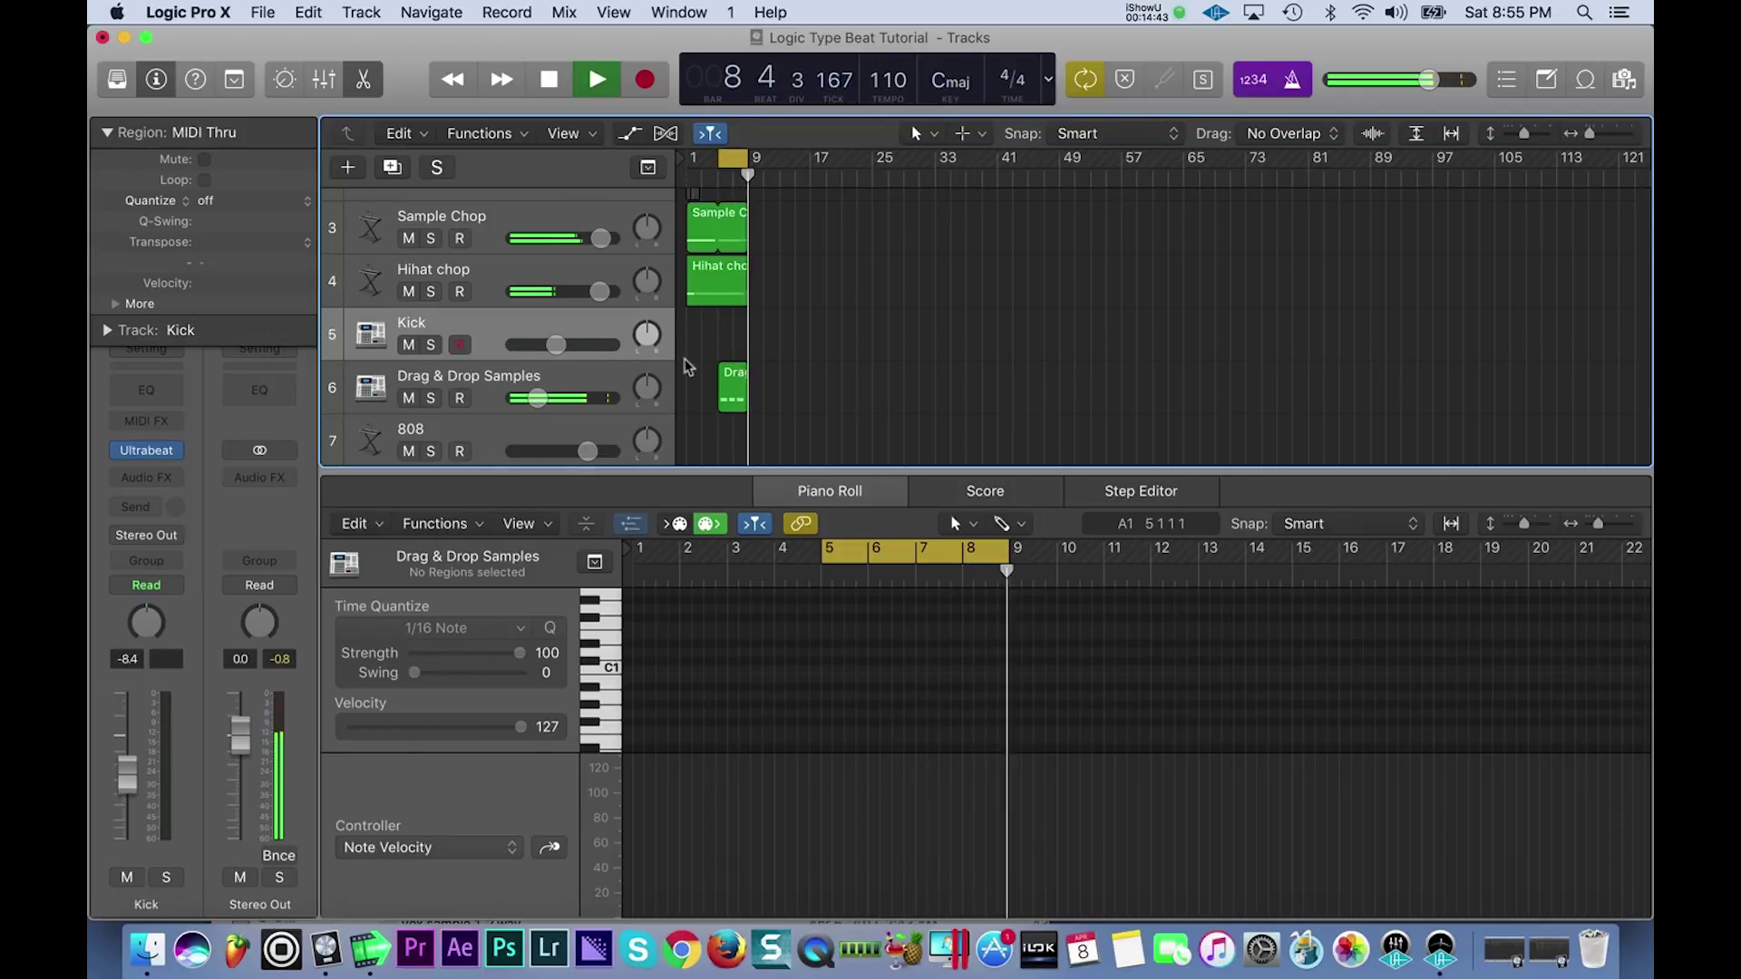
{"action": "left_click_drag", "start_coordinate": [763, 233], "coordinate": [738, 376]}
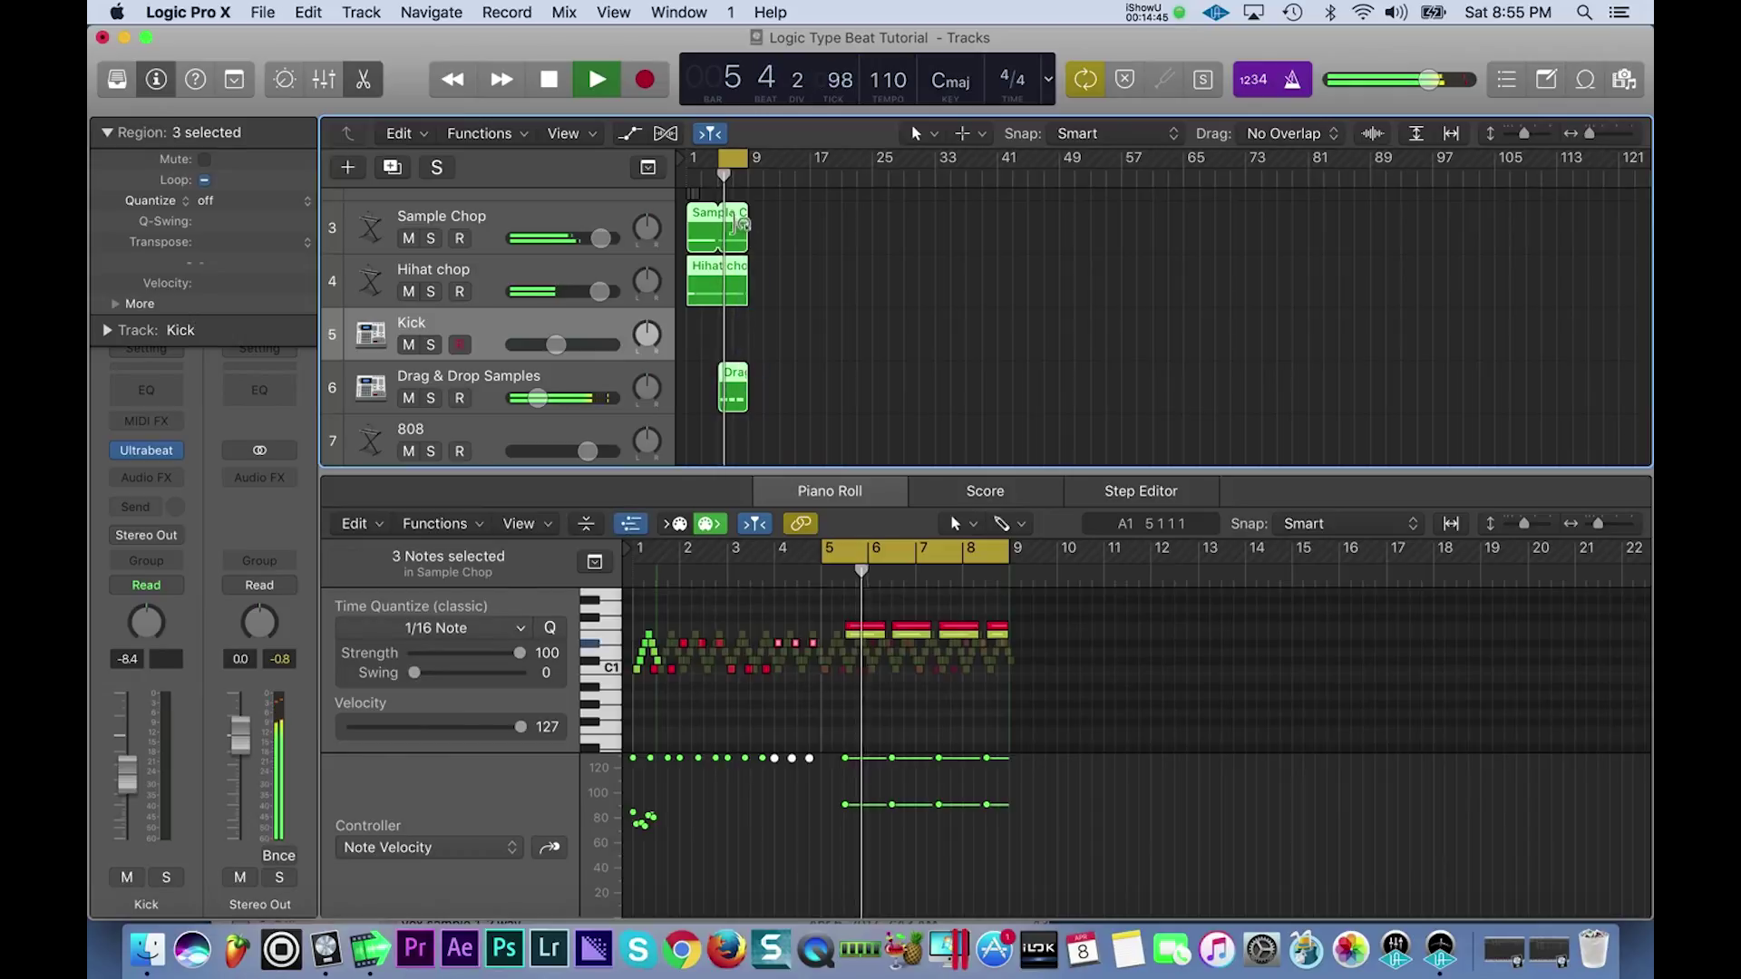
{"action": "left_click_drag", "start_coordinate": [742, 223], "coordinate": [786, 219]}
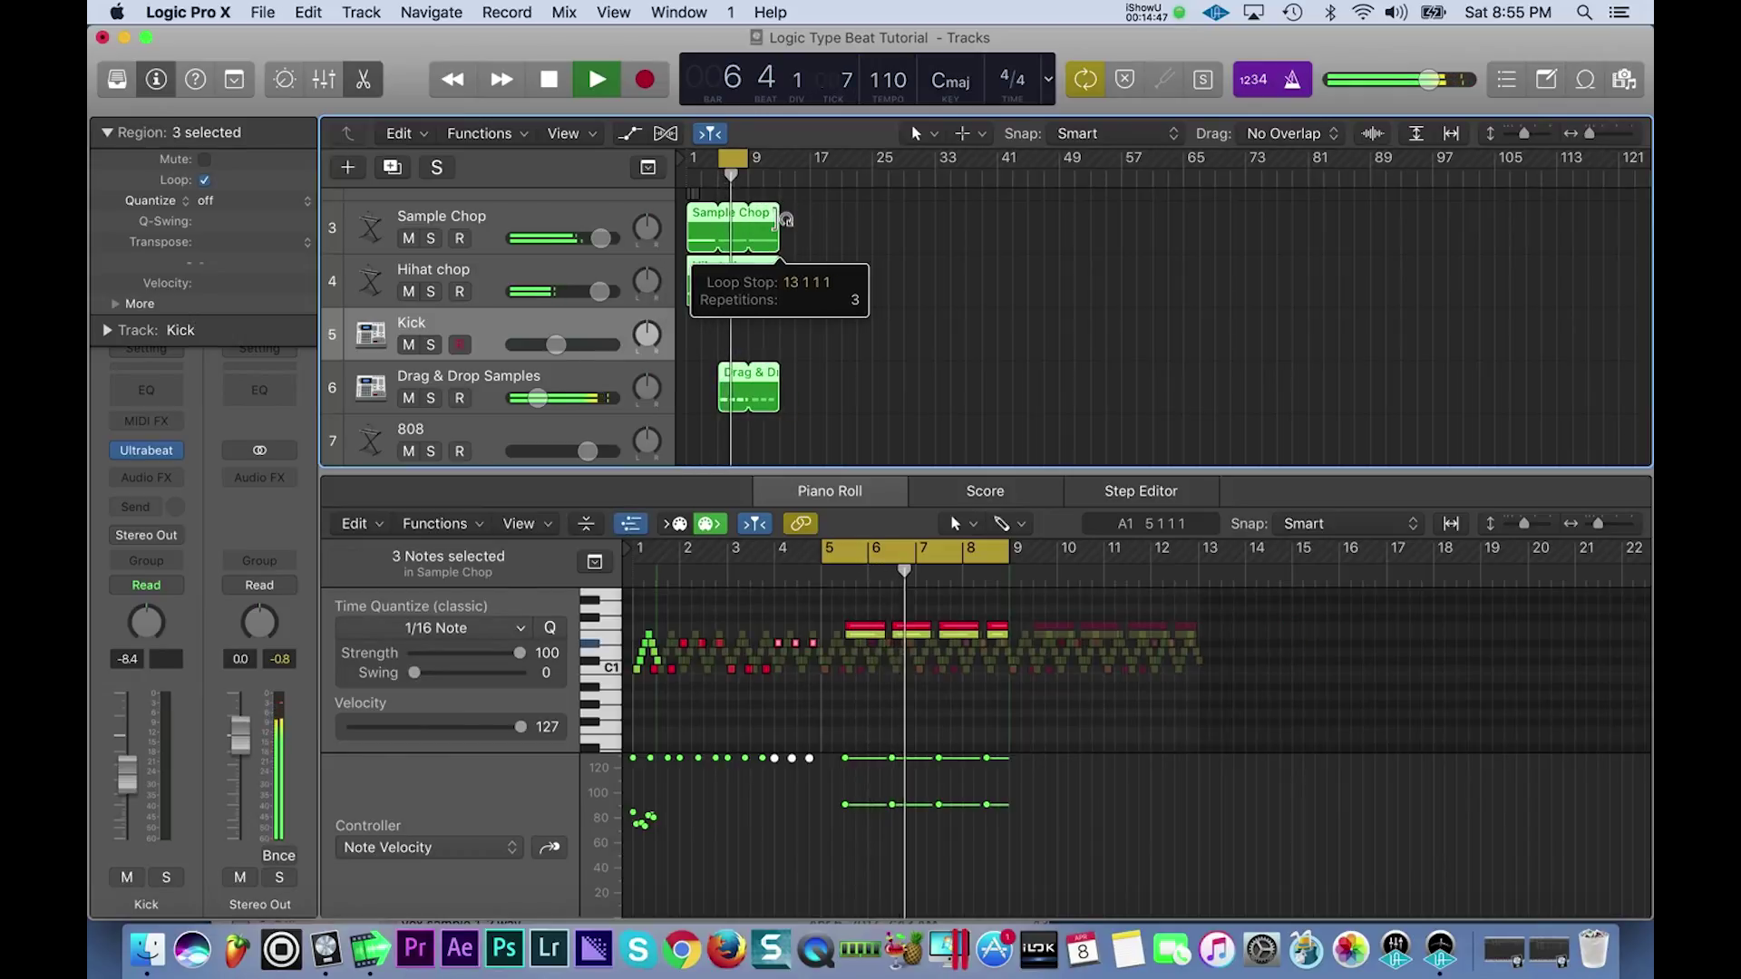
{"action": "left_click_drag", "start_coordinate": [742, 159], "coordinate": [775, 161]}
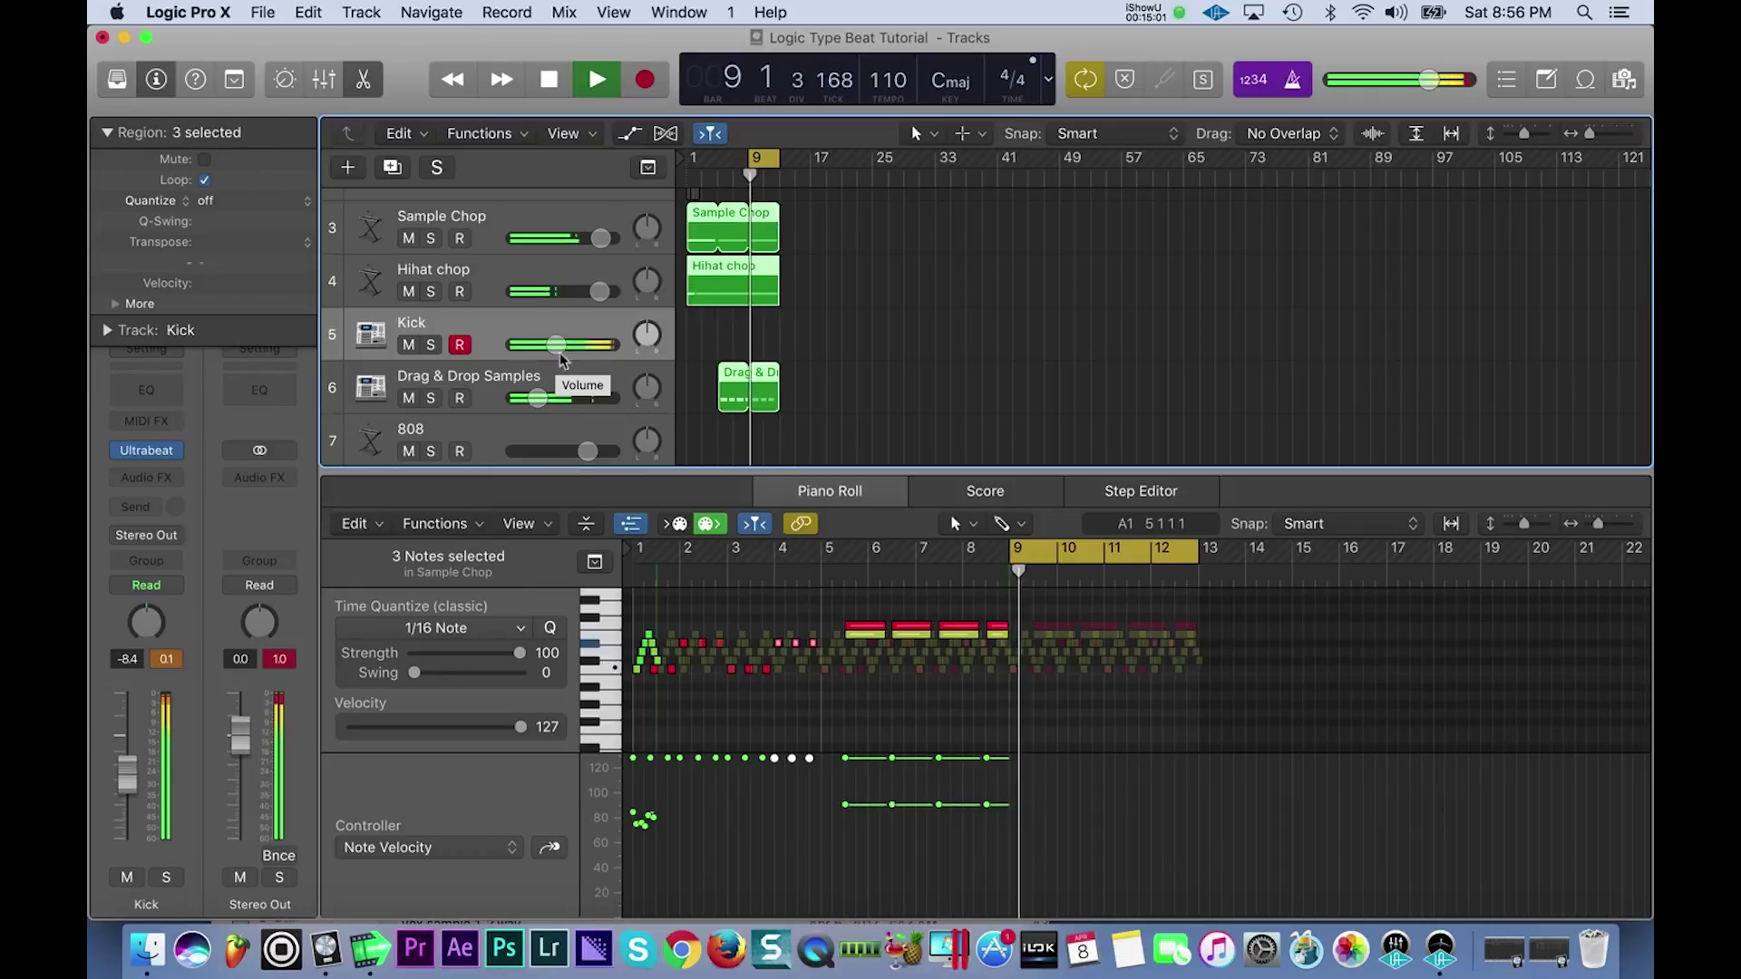
- Lower the Kick track volume to -12.6 dB and record a syncopated kick pattern across bars 9 to 12
{"action": "left_click_drag", "start_coordinate": [555, 345], "coordinate": [537, 350]}
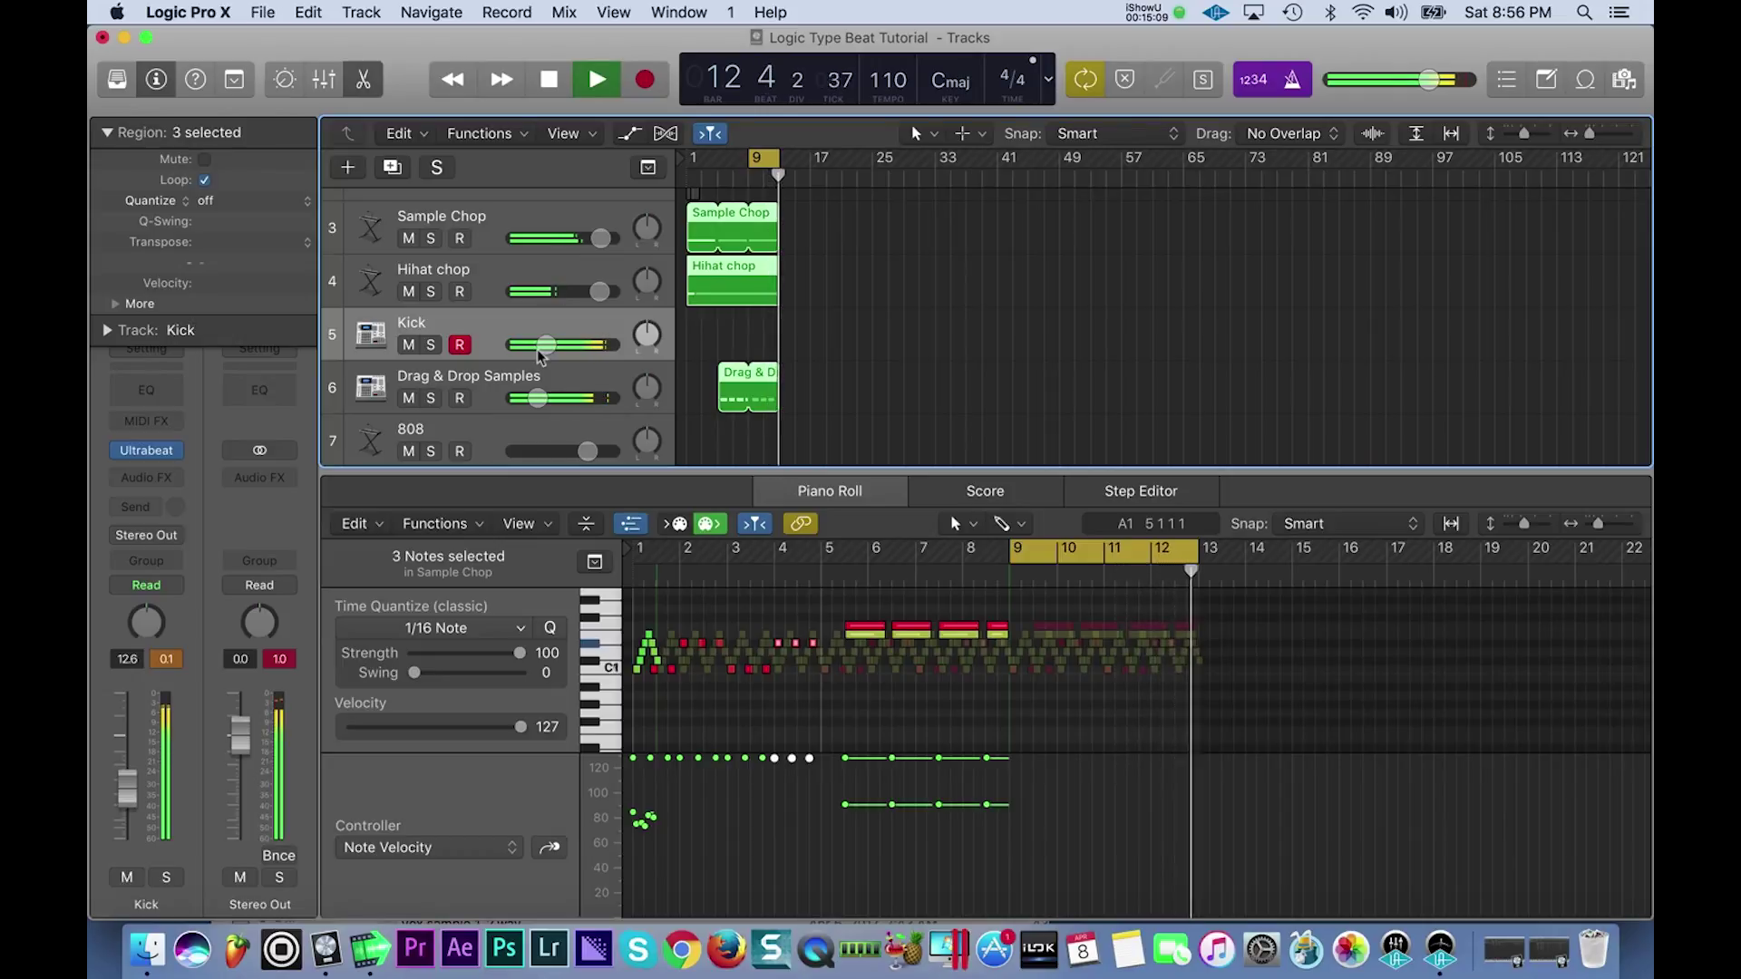
{"action": "key", "text": "space"}
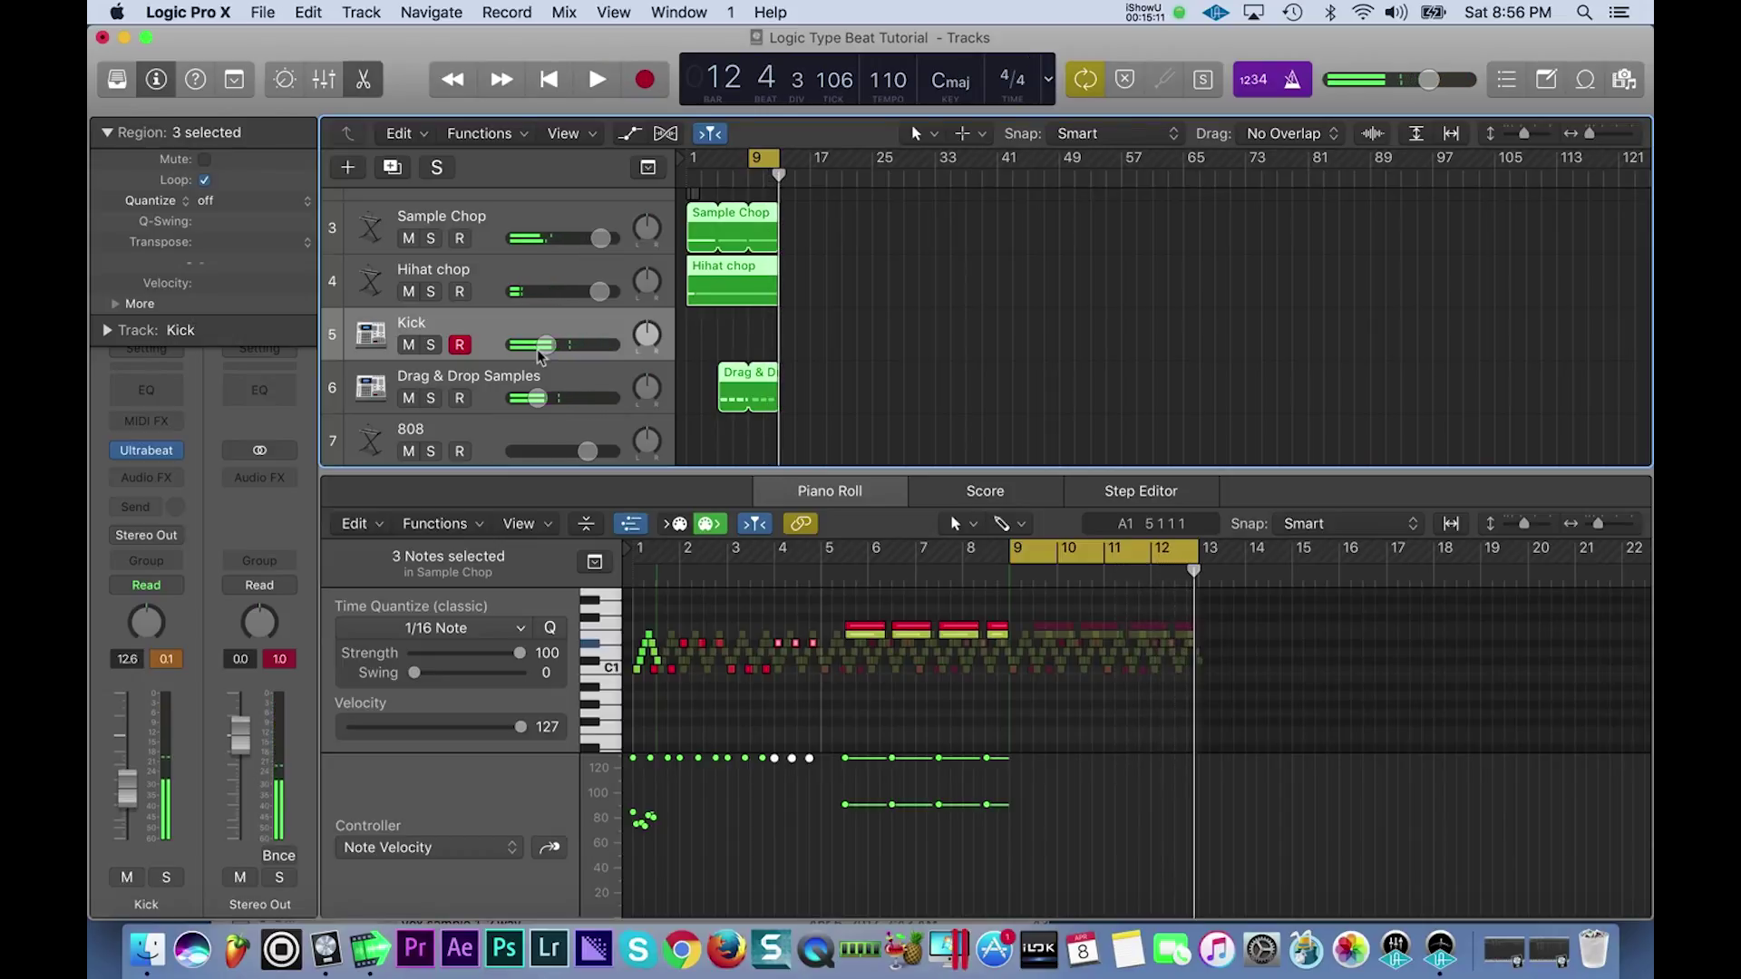
{"action": "key", "text": "space"}
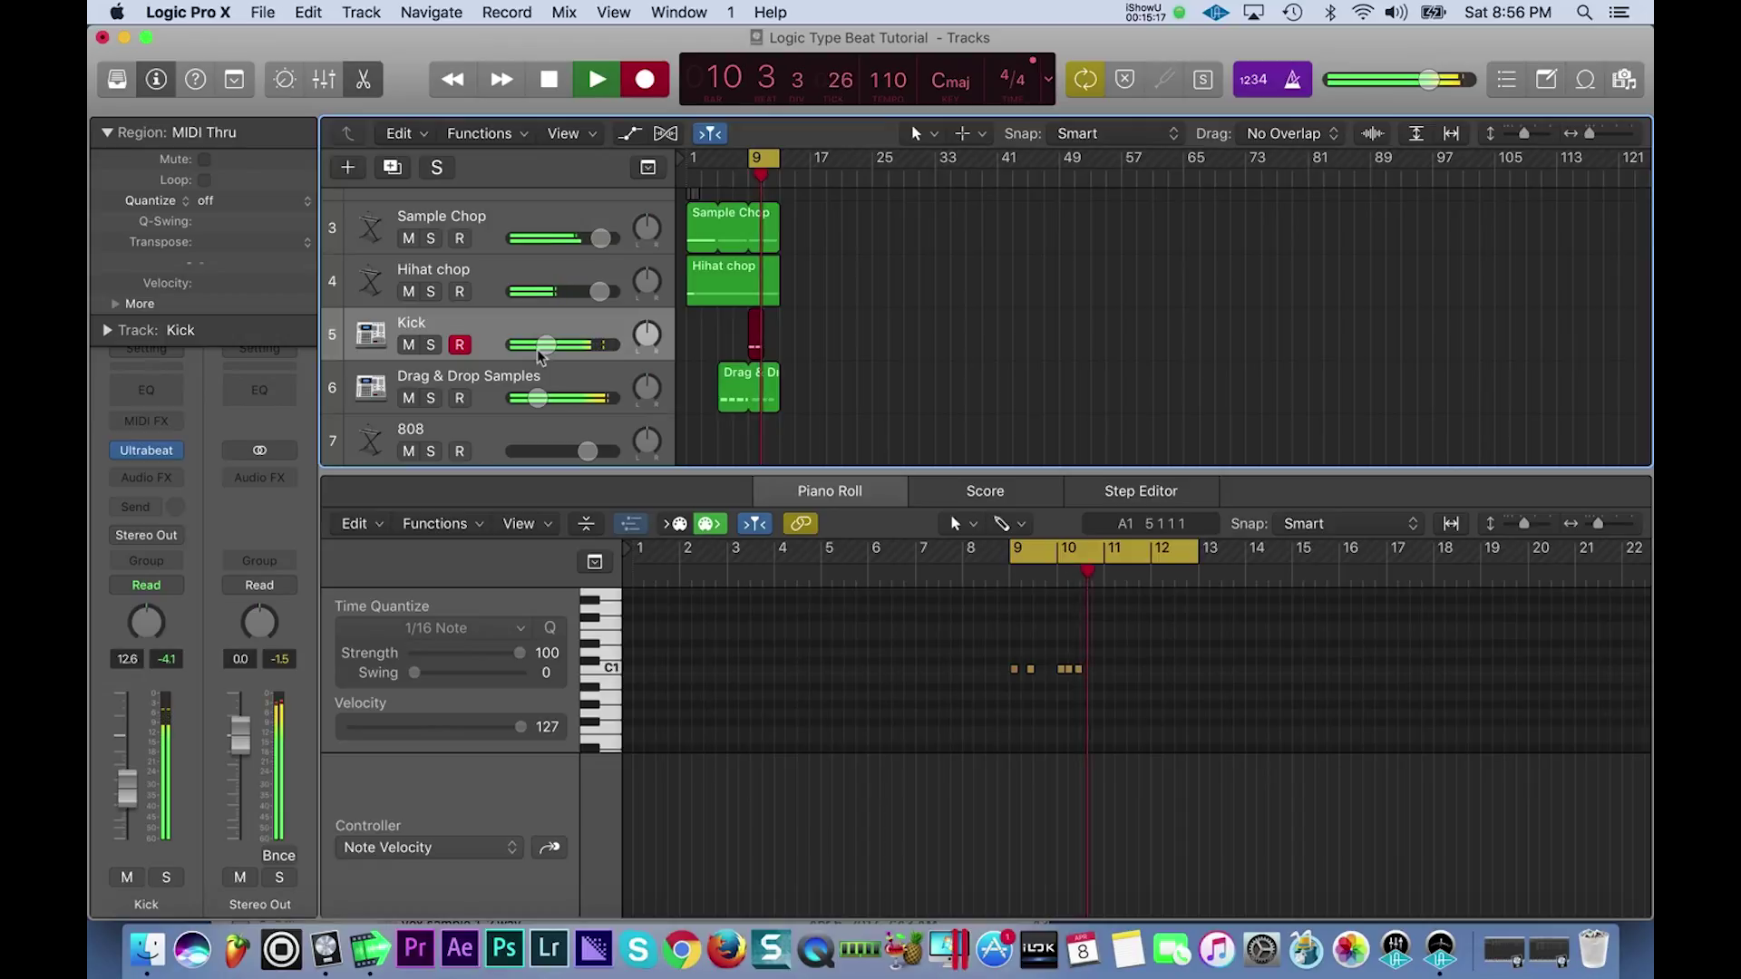
{"action": "key", "text": "space"}
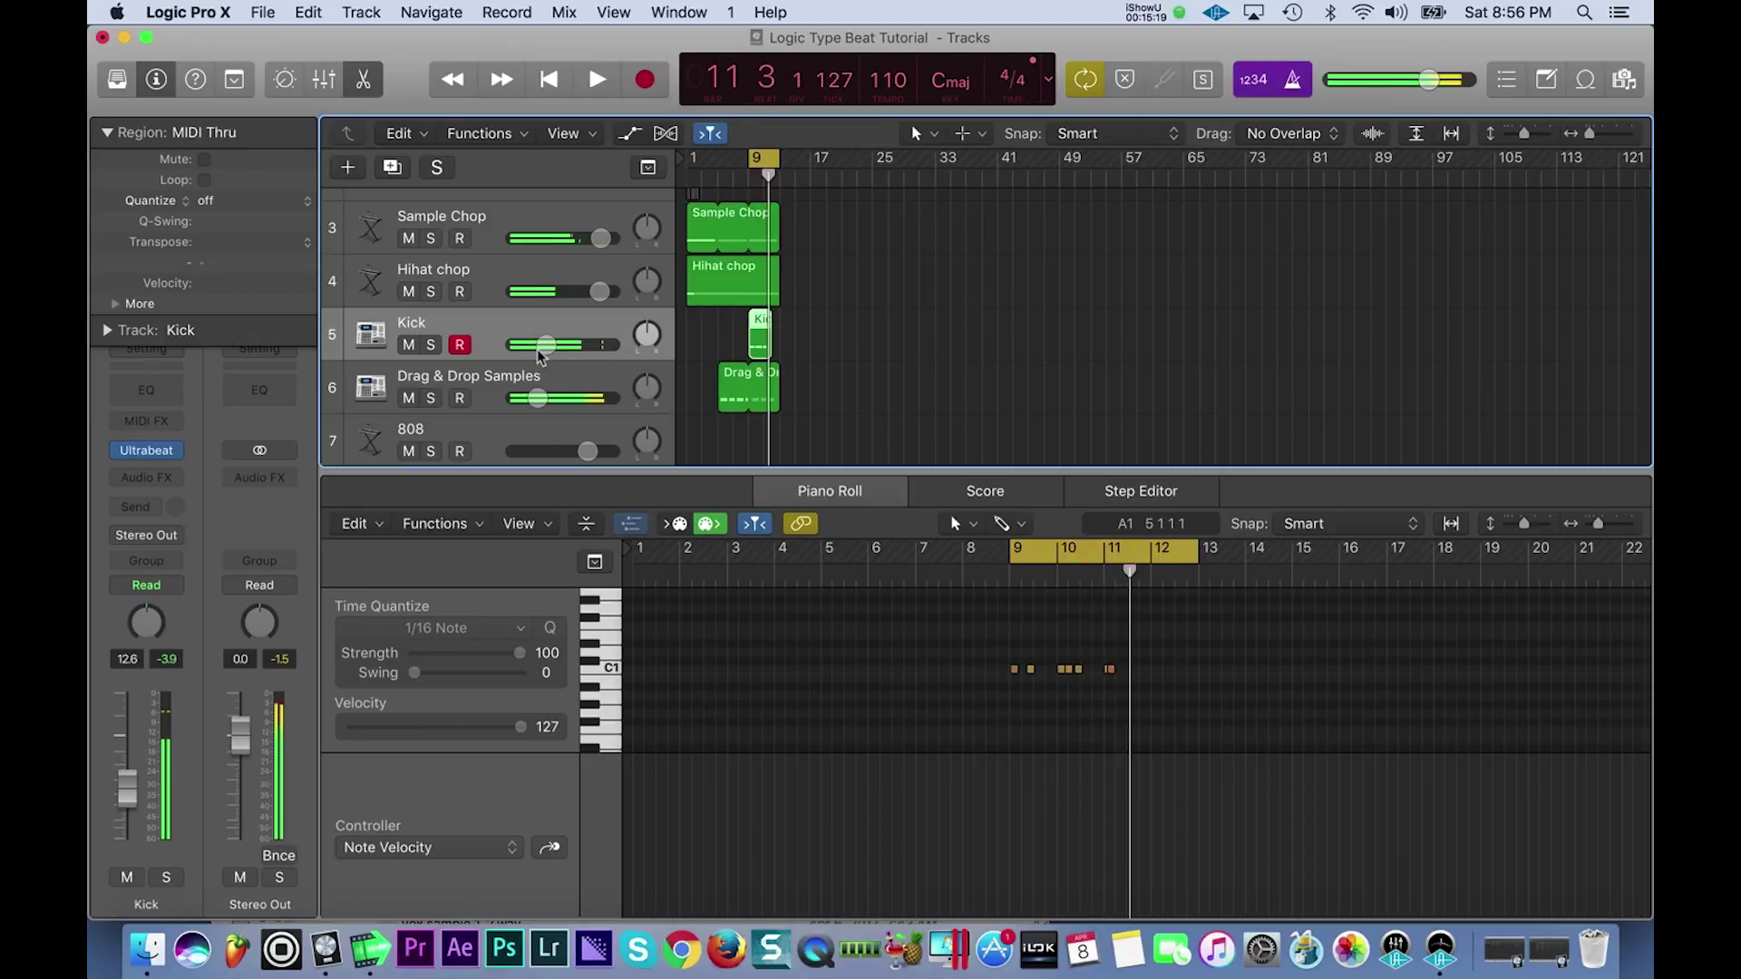
{"action": "key", "text": "r"}
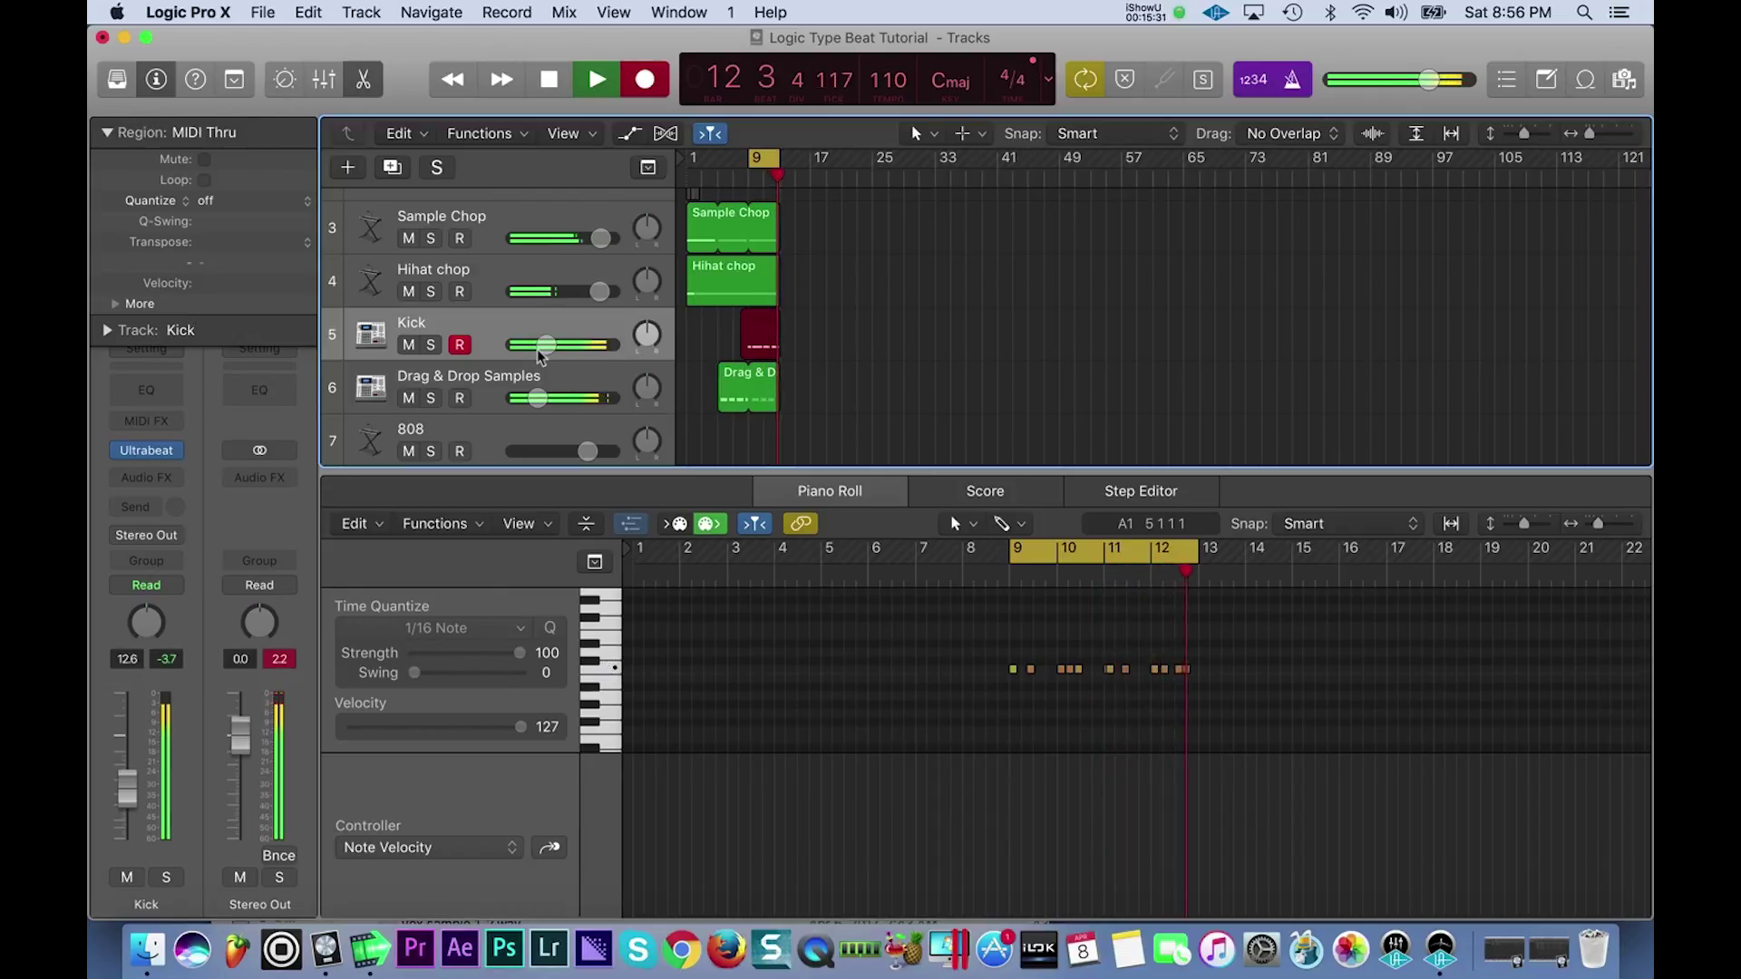
{"action": "key", "text": "space"}
- Delete the stray kick notes near the end of bar 12 and raise the velocity of all remaining kick notes to 127
{"action": "left_click", "coordinate": [1197, 655]}
{"action": "left_click_drag", "start_coordinate": [1195, 659], "coordinate": [1179, 687]}
{"action": "key", "text": "Delete"}
{"action": "key", "text": "super+a"}
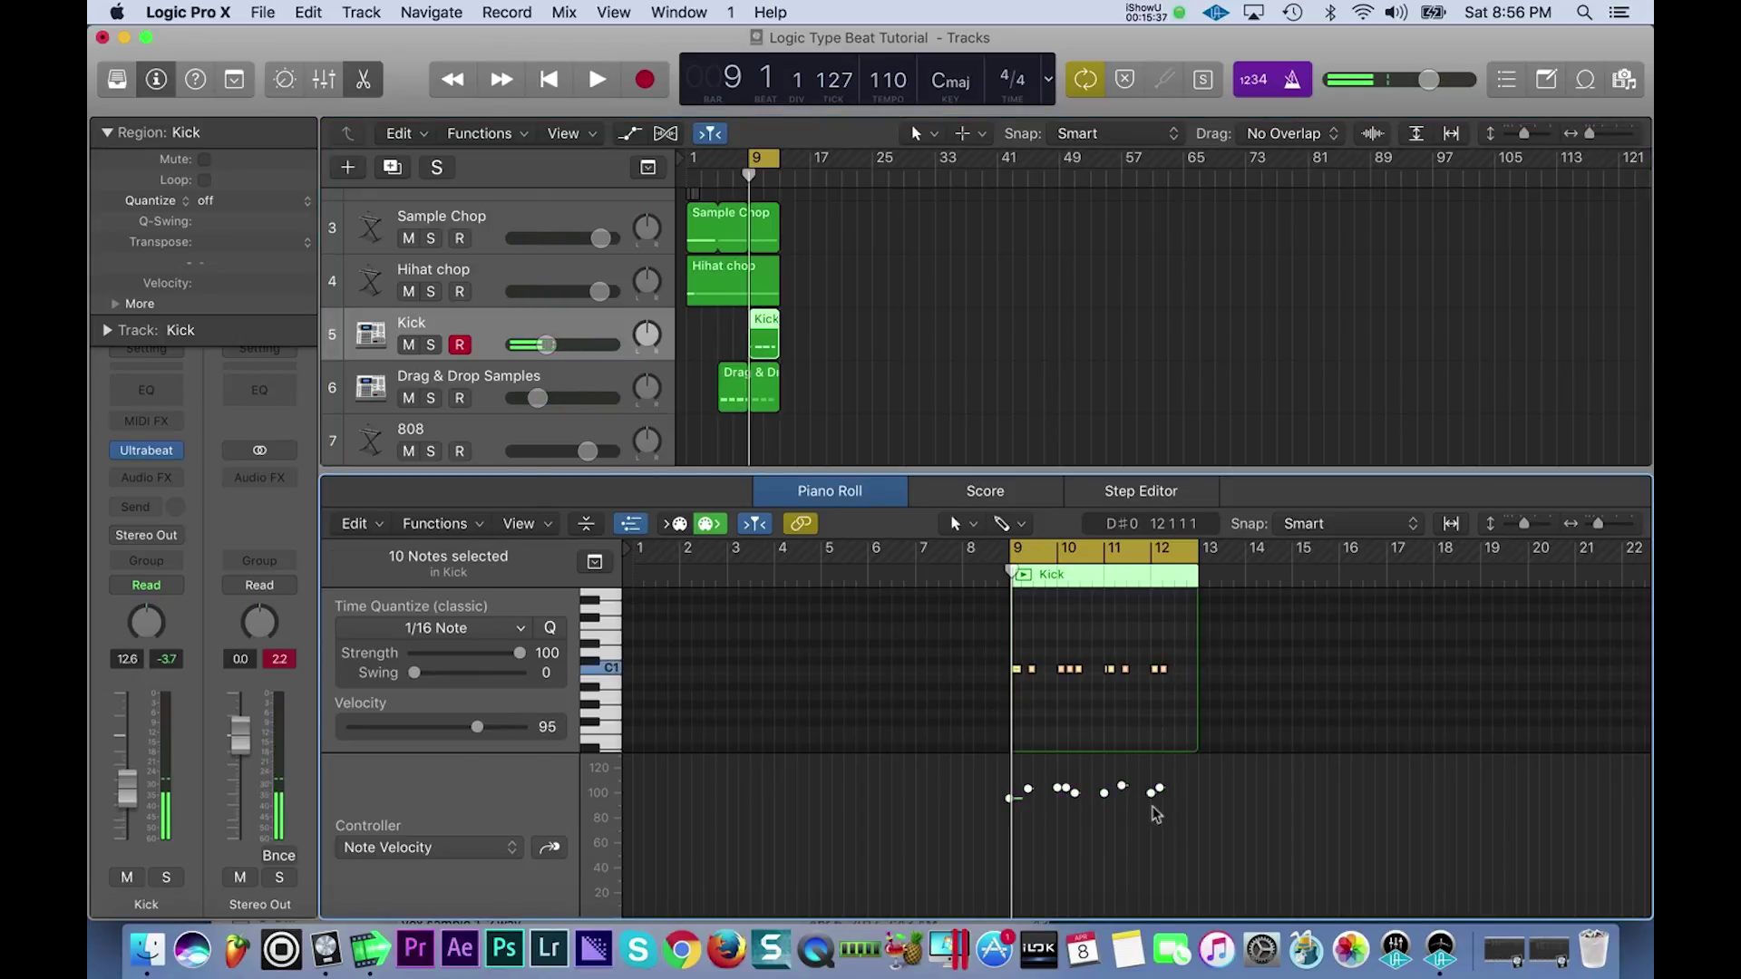
{"action": "left_click_drag", "start_coordinate": [1156, 802], "coordinate": [1150, 595]}
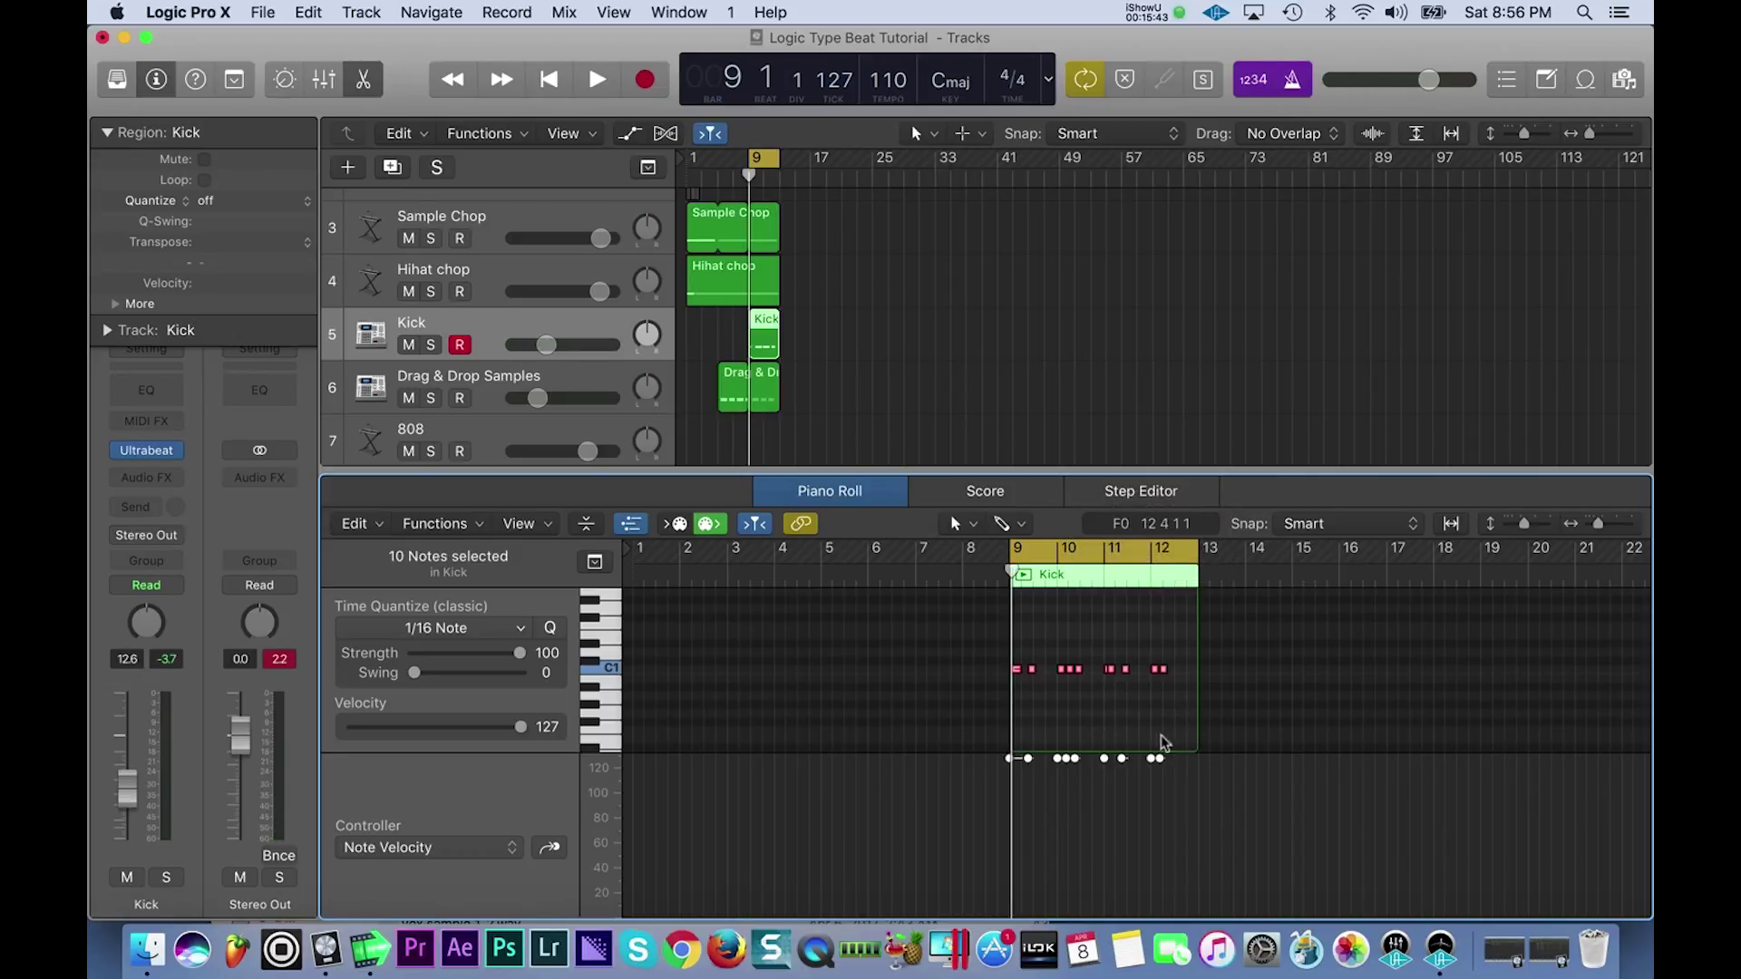
- Lower the Kick track volume to -13.8 dB while playing the cycled section
{"action": "key", "text": "space"}
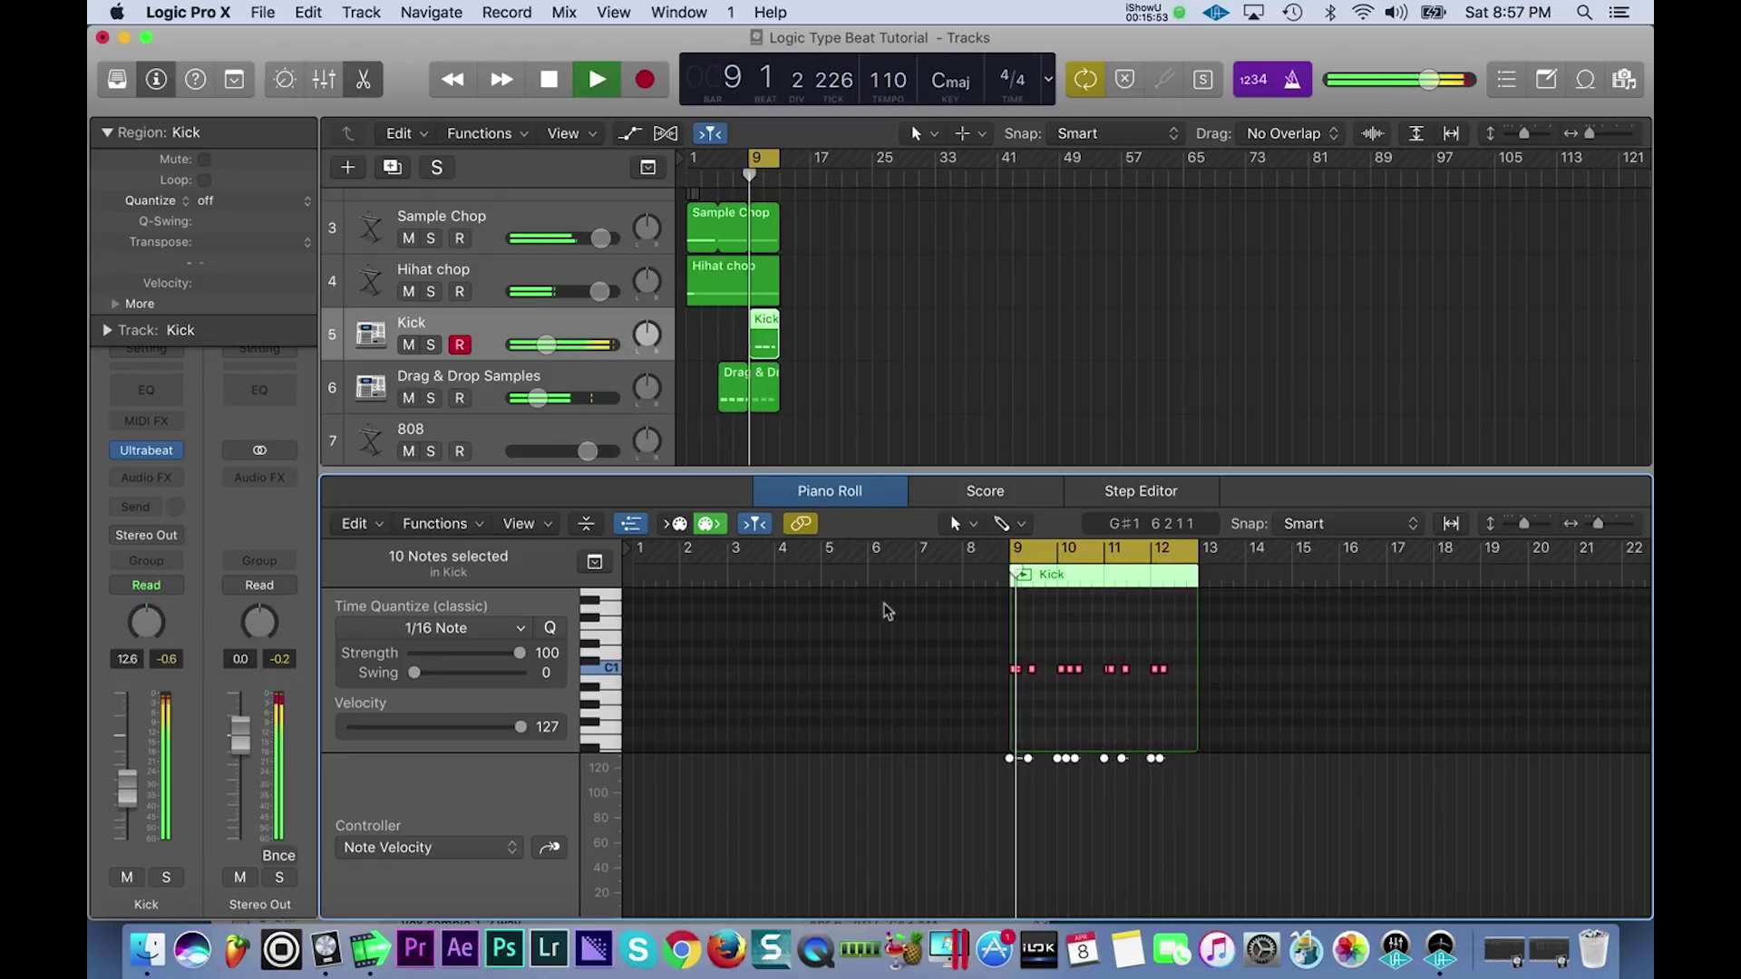
{"action": "left_click_drag", "start_coordinate": [547, 345], "coordinate": [543, 346]}
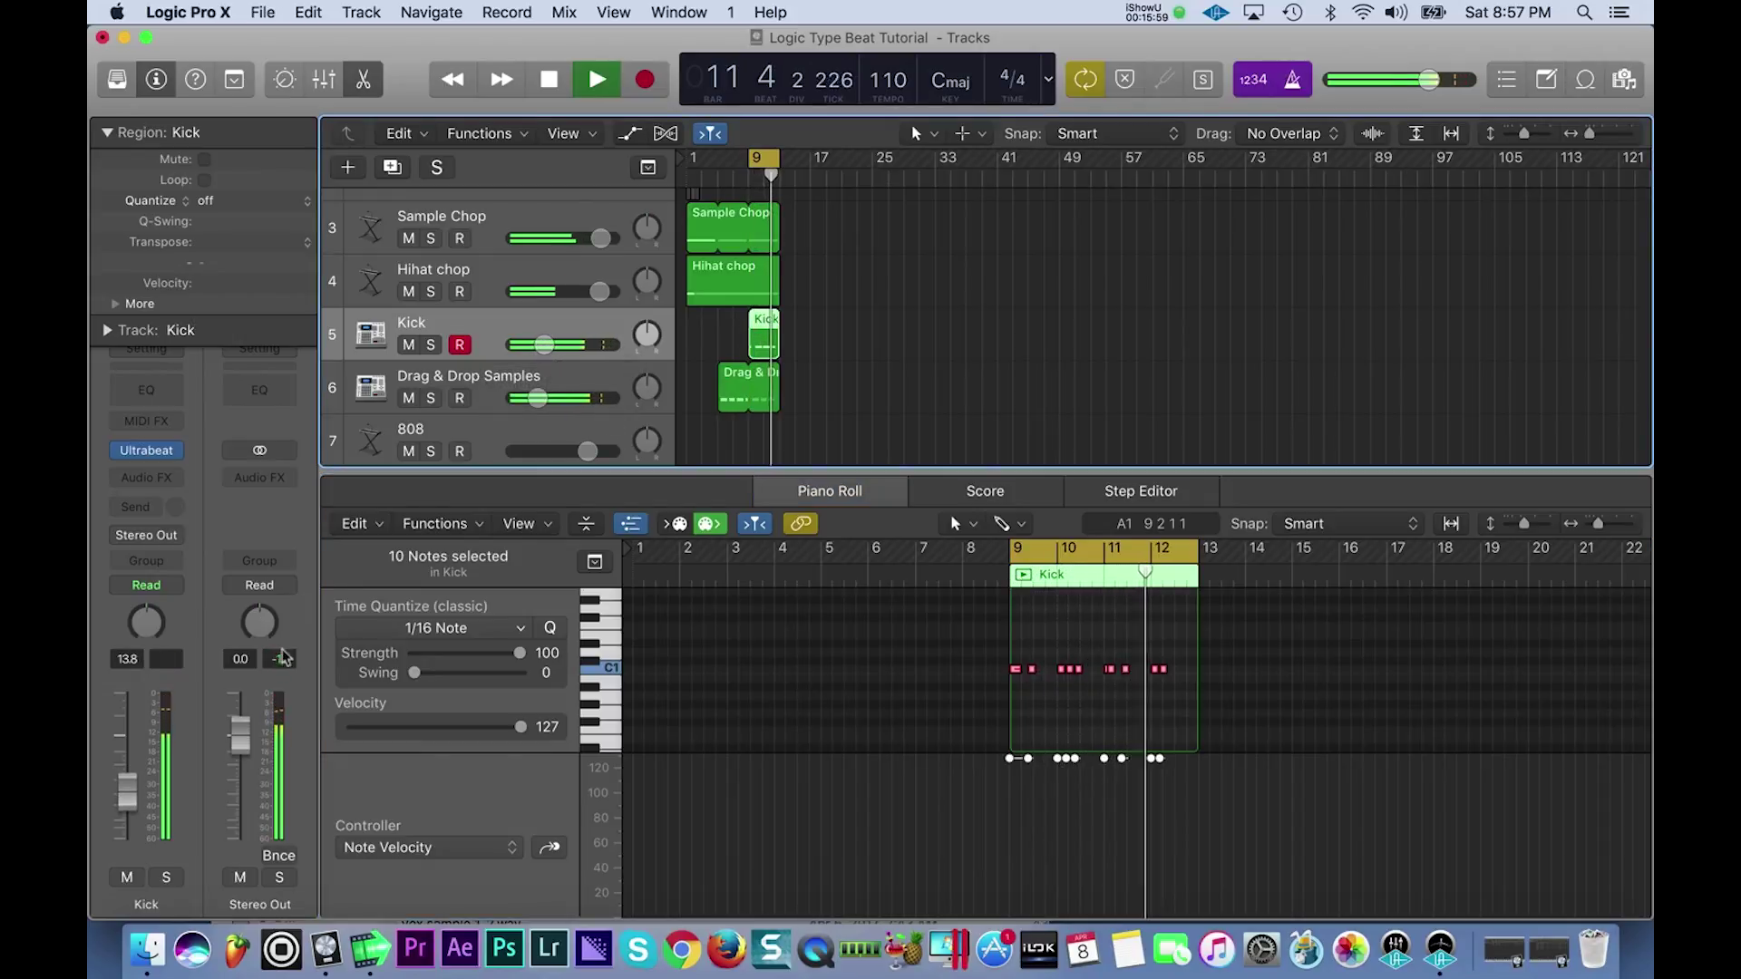
{"action": "key", "text": "space"}
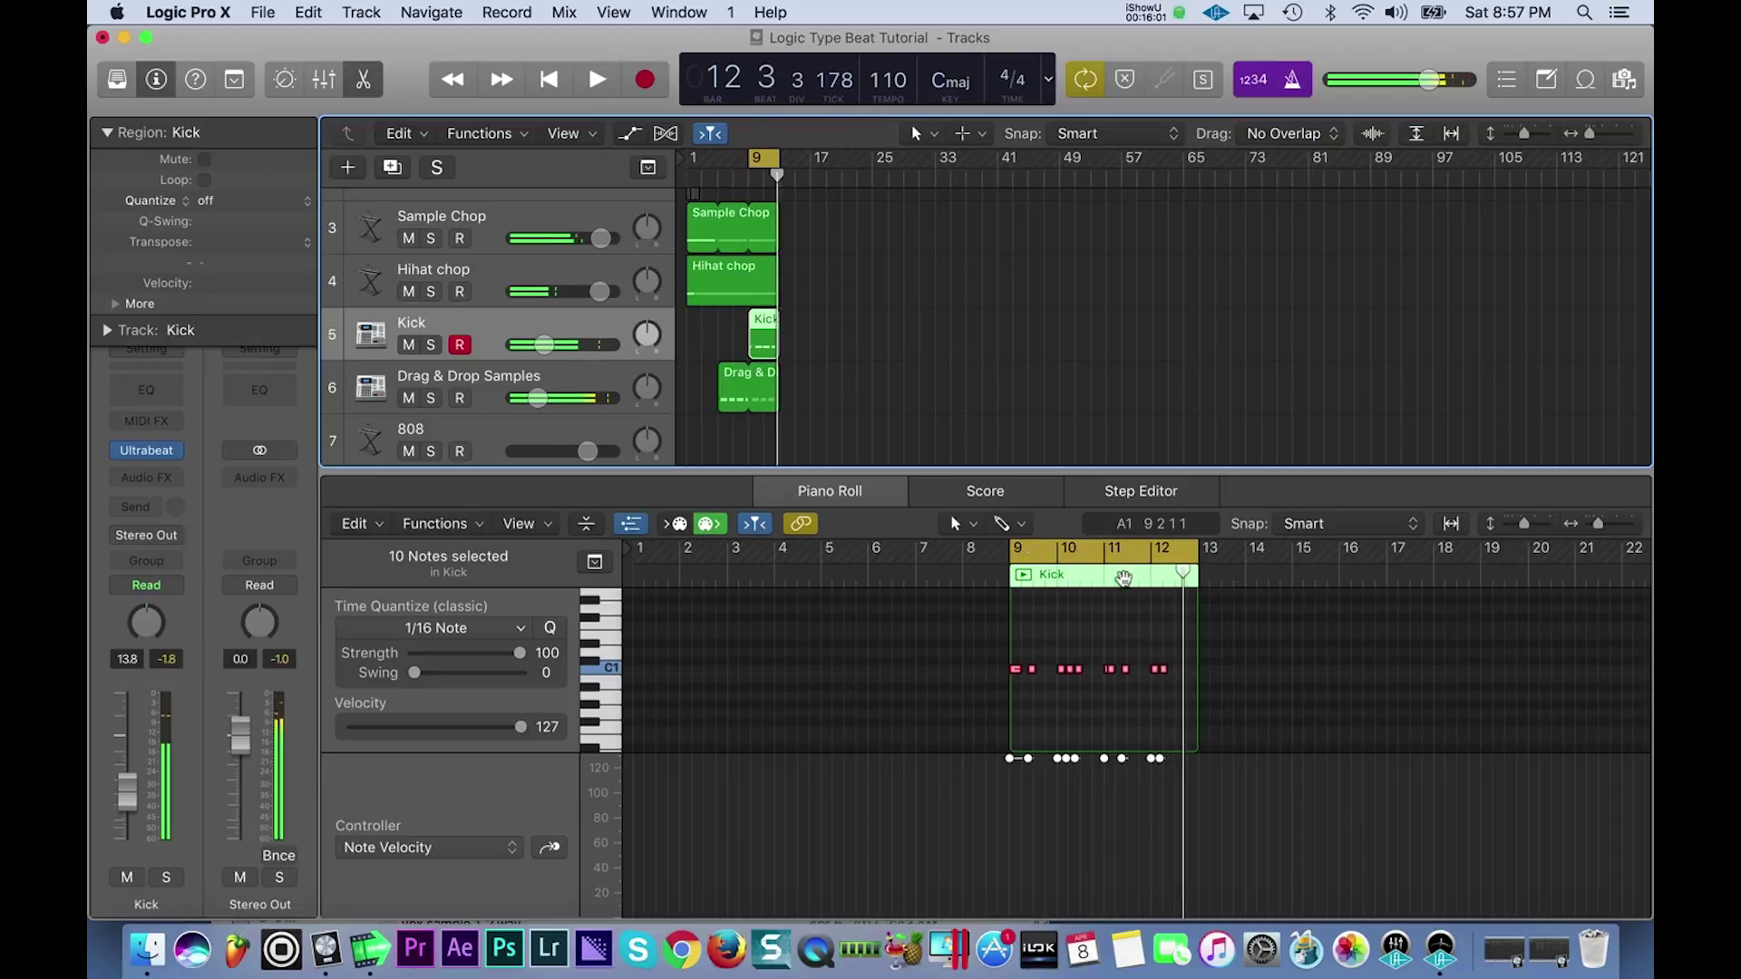
- Move the last kick note of bar 12 midway between beats 2 and 3, and add another midway between beats 3 and 4
{"action": "left_click", "coordinate": [1166, 678]}
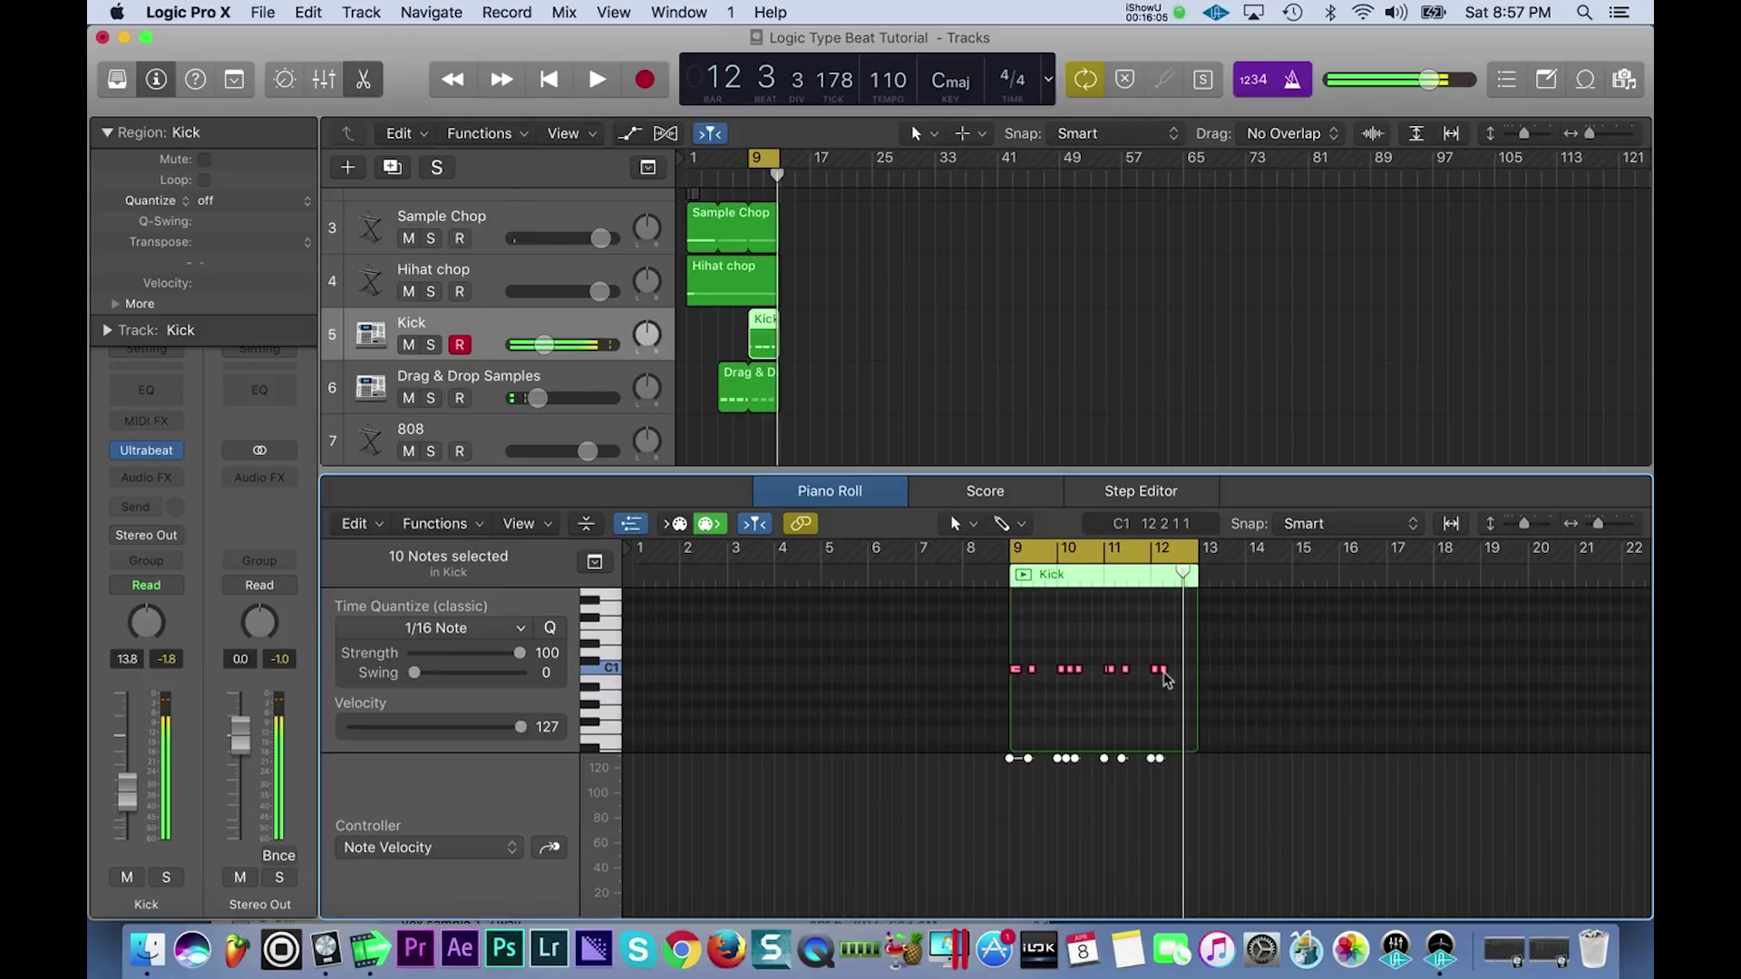
{"action": "left_click", "coordinate": [1163, 670]}
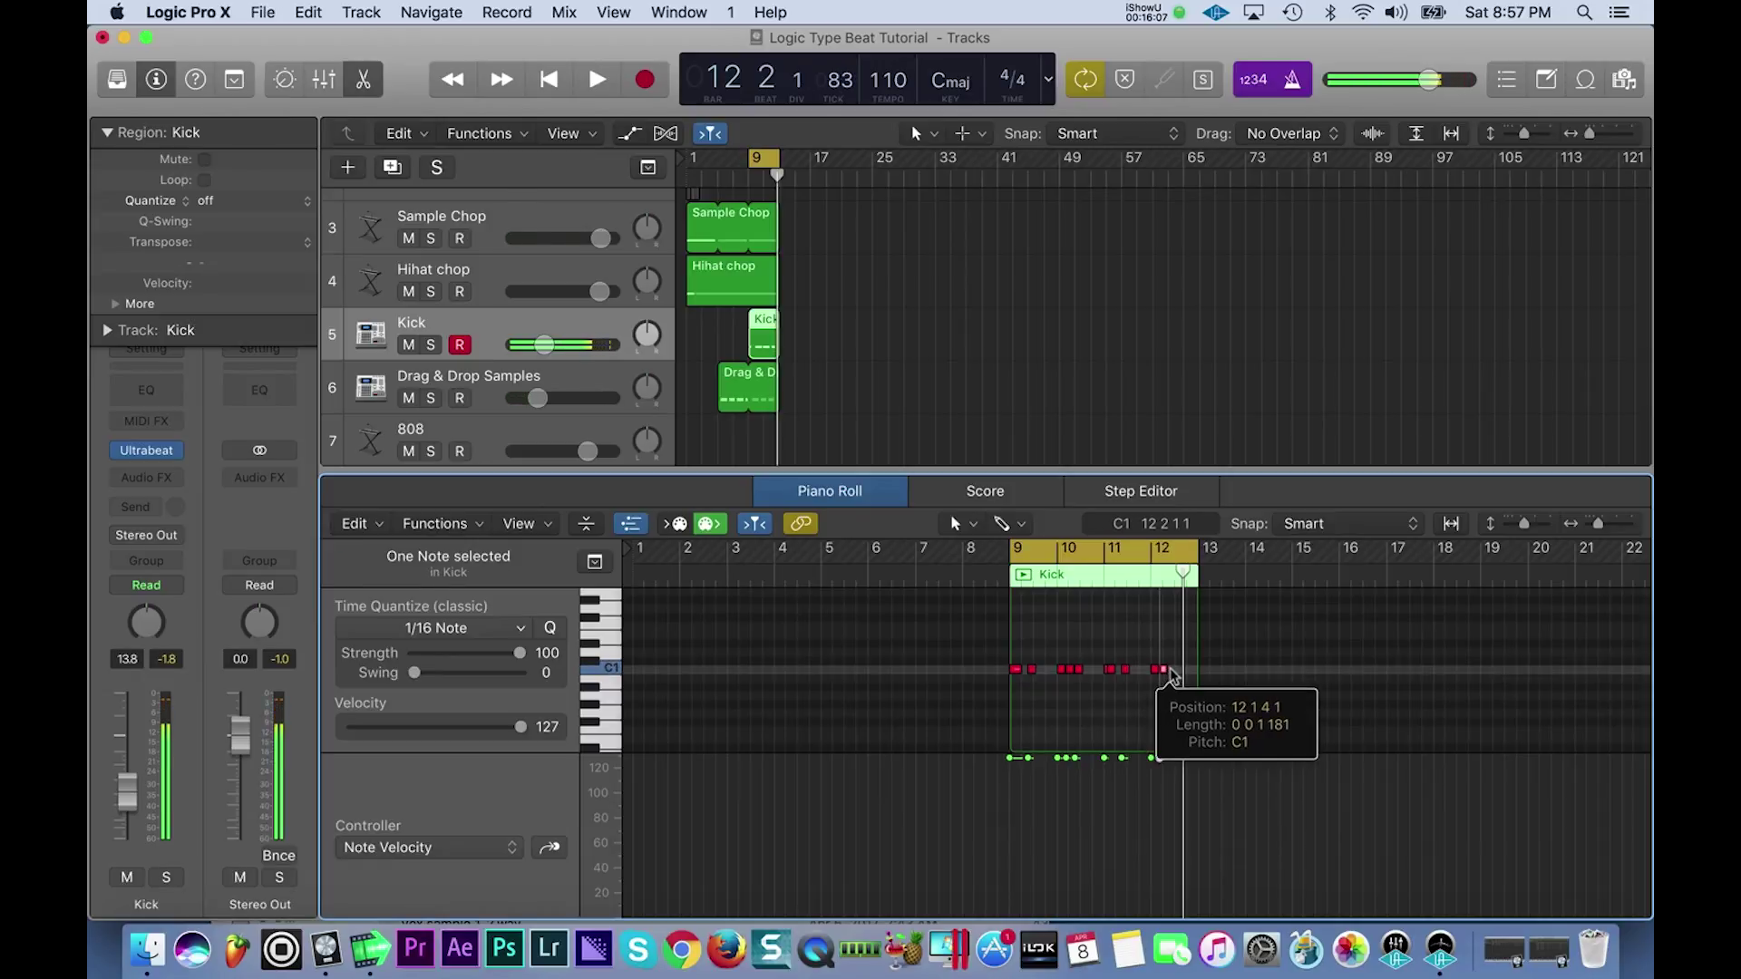
{"action": "key", "text": "super+Right"}
{"action": "key", "text": "super+Right"}
{"action": "key", "text": "super+Right"}
{"action": "key", "text": "super+Right"}
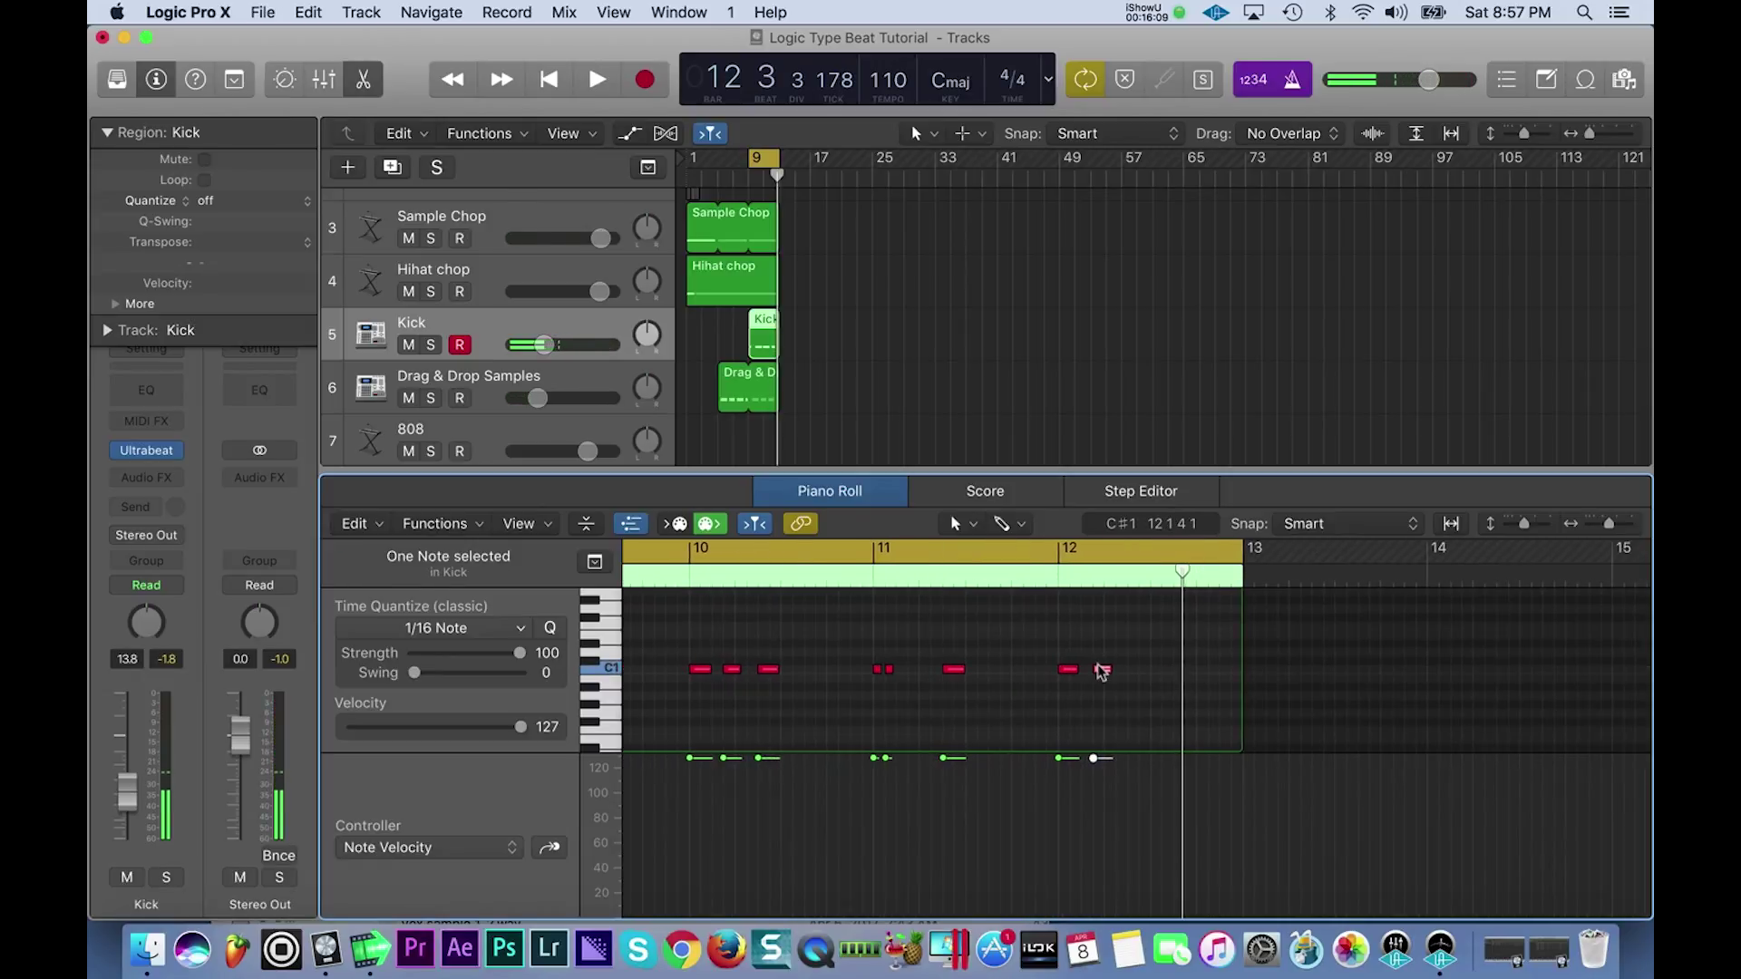
{"action": "left_click_drag", "start_coordinate": [1104, 671], "coordinate": [1115, 672]}
{"action": "key", "text": "space"}
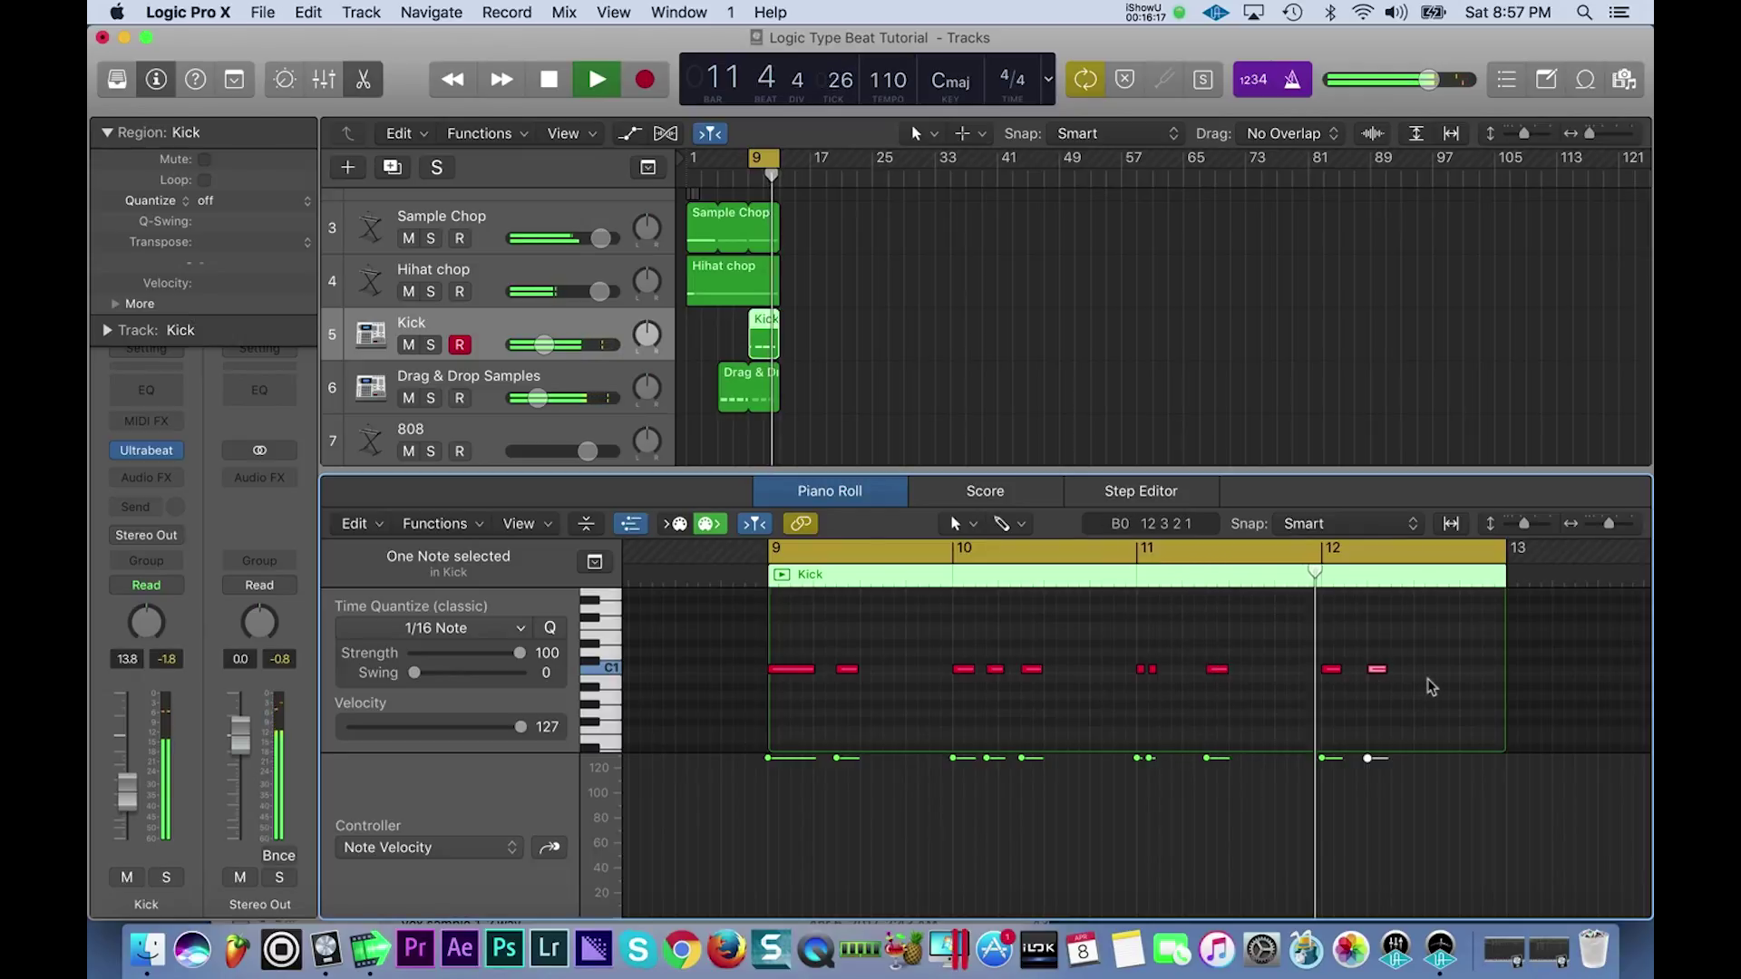
{"action": "left_click_drag", "start_coordinate": [1379, 669], "coordinate": [1409, 676]}
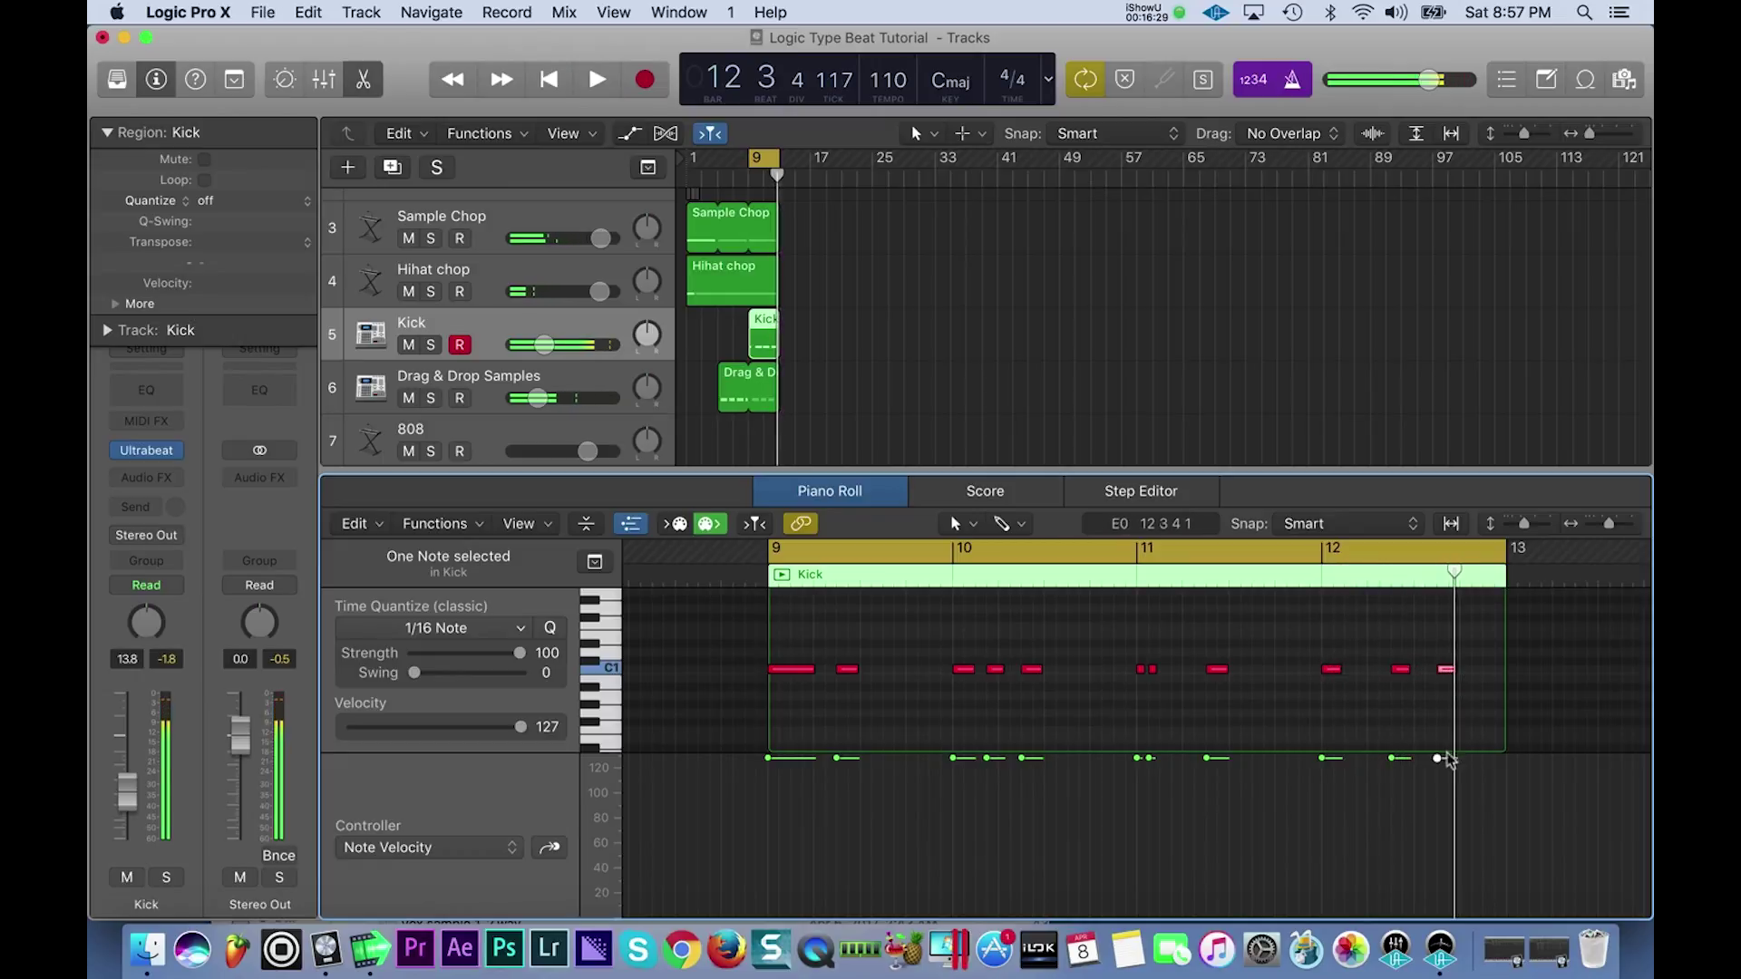
- Add three kick notes at the end of bar 12, at positions 12 4 1, 12 4 2 and 12 4 4
{"action": "key", "text": "space"}
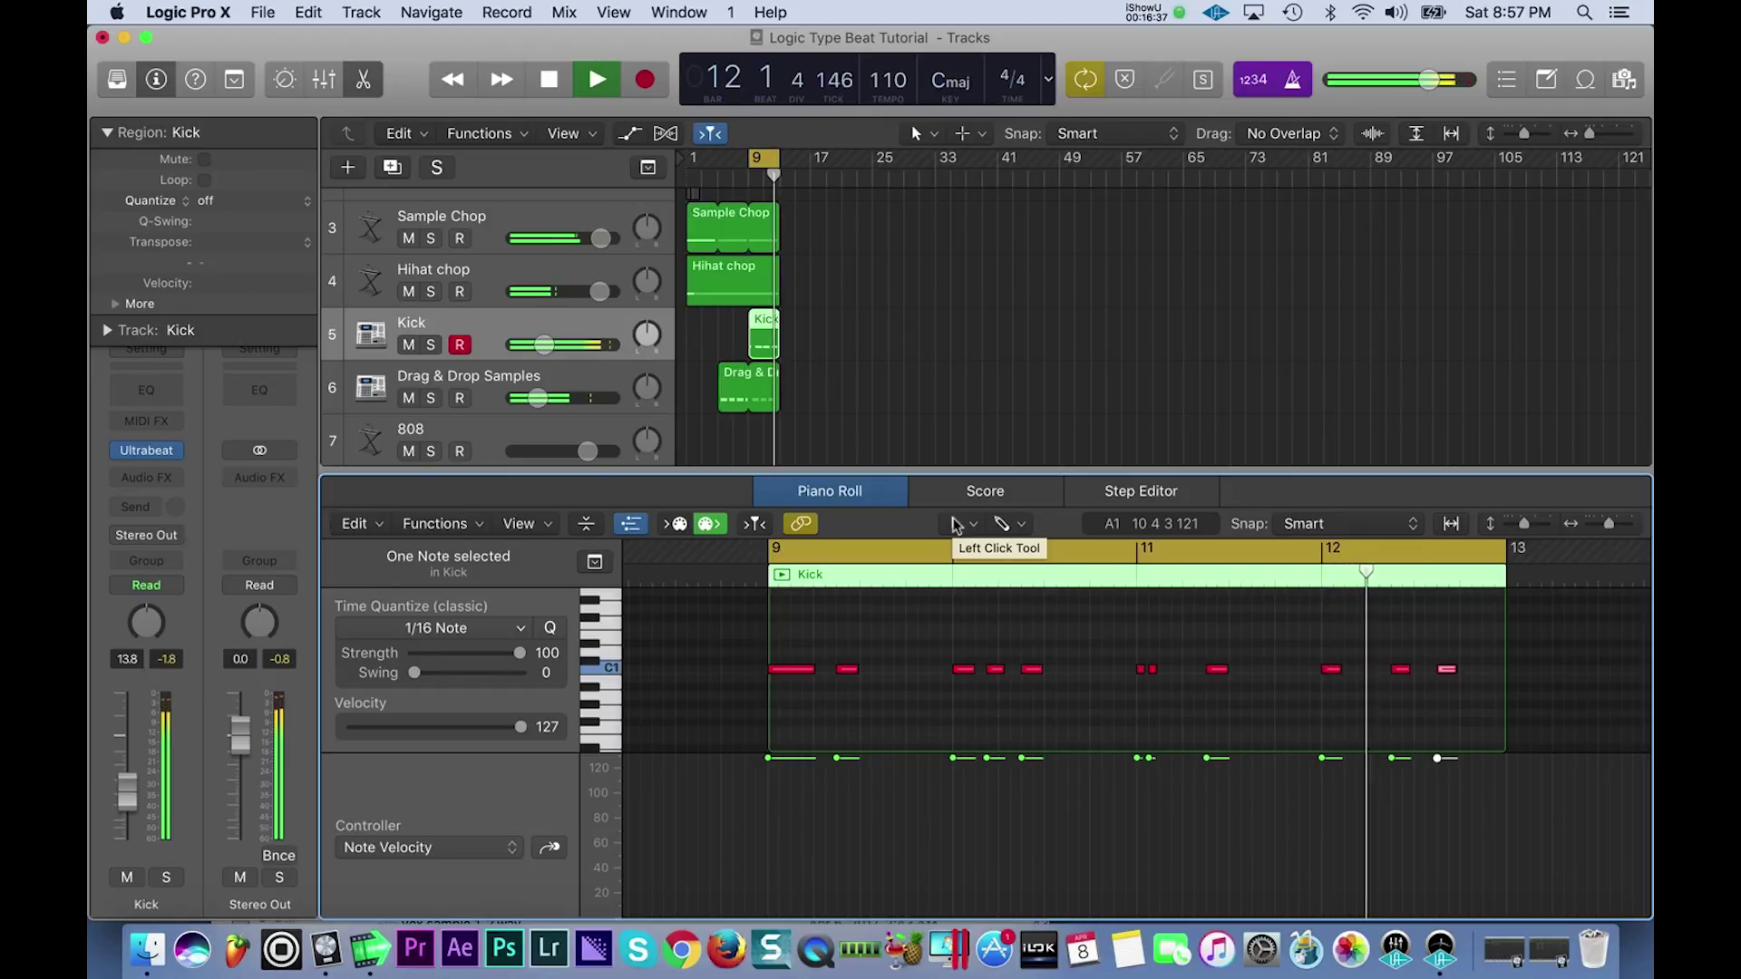
{"action": "key", "text": "space"}
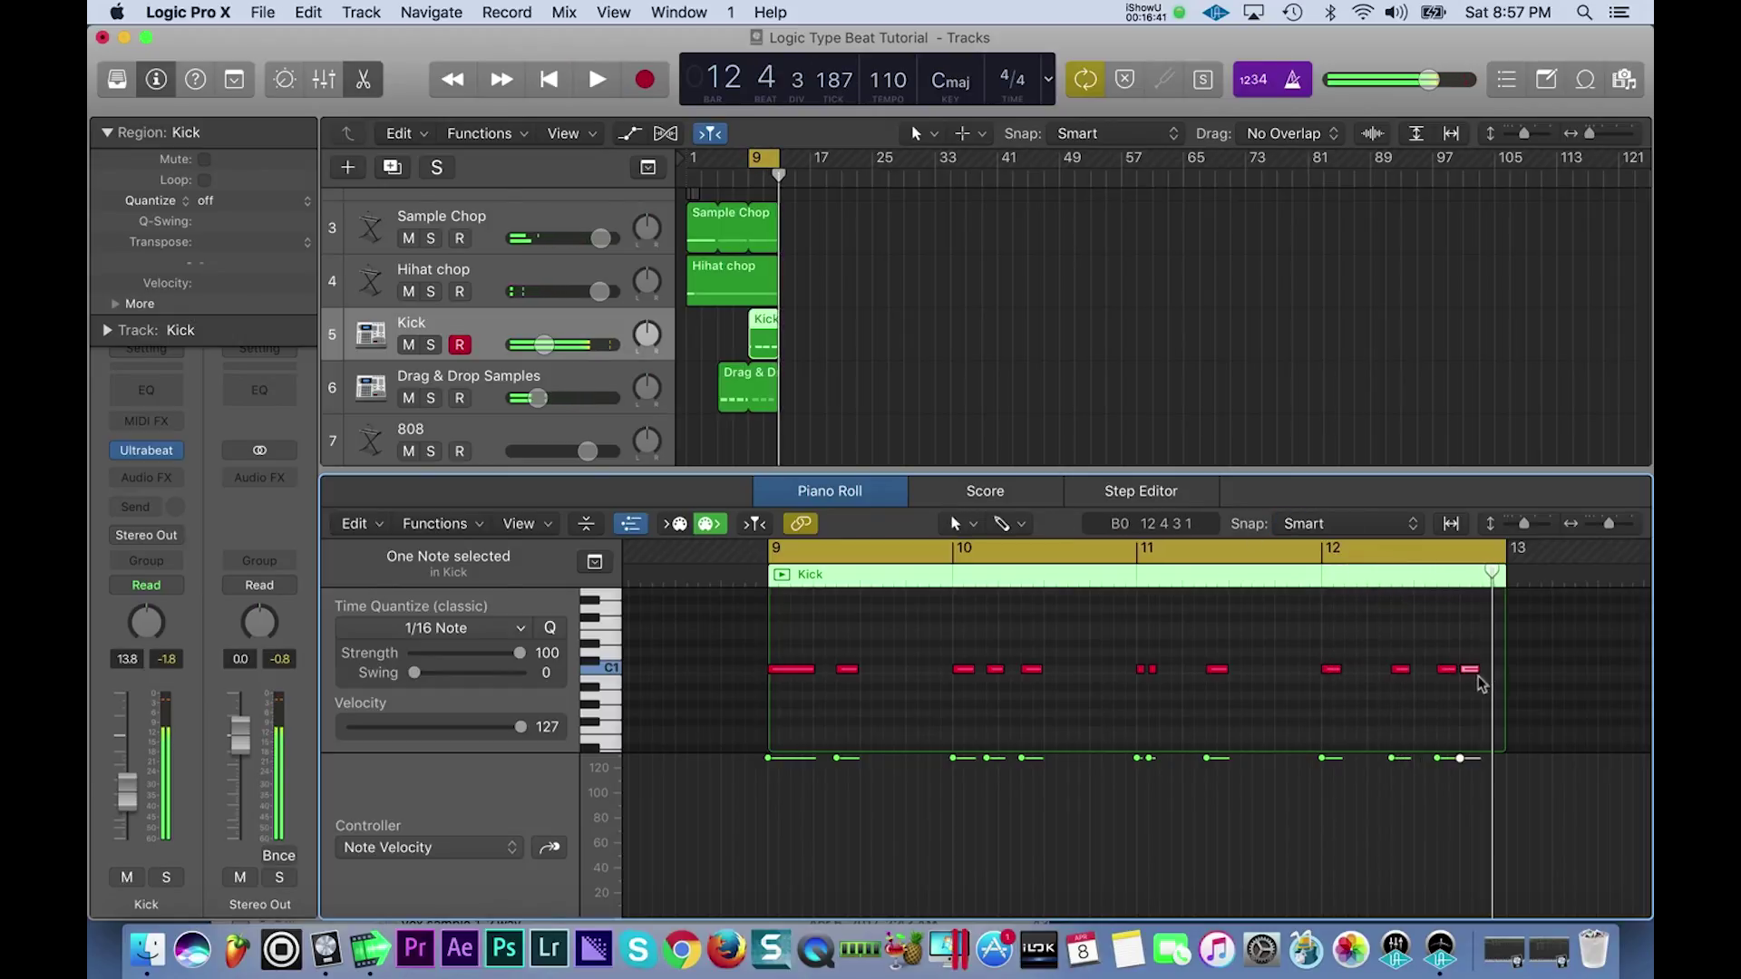
{"action": "left_click_drag", "start_coordinate": [1473, 671], "coordinate": [1480, 676]}
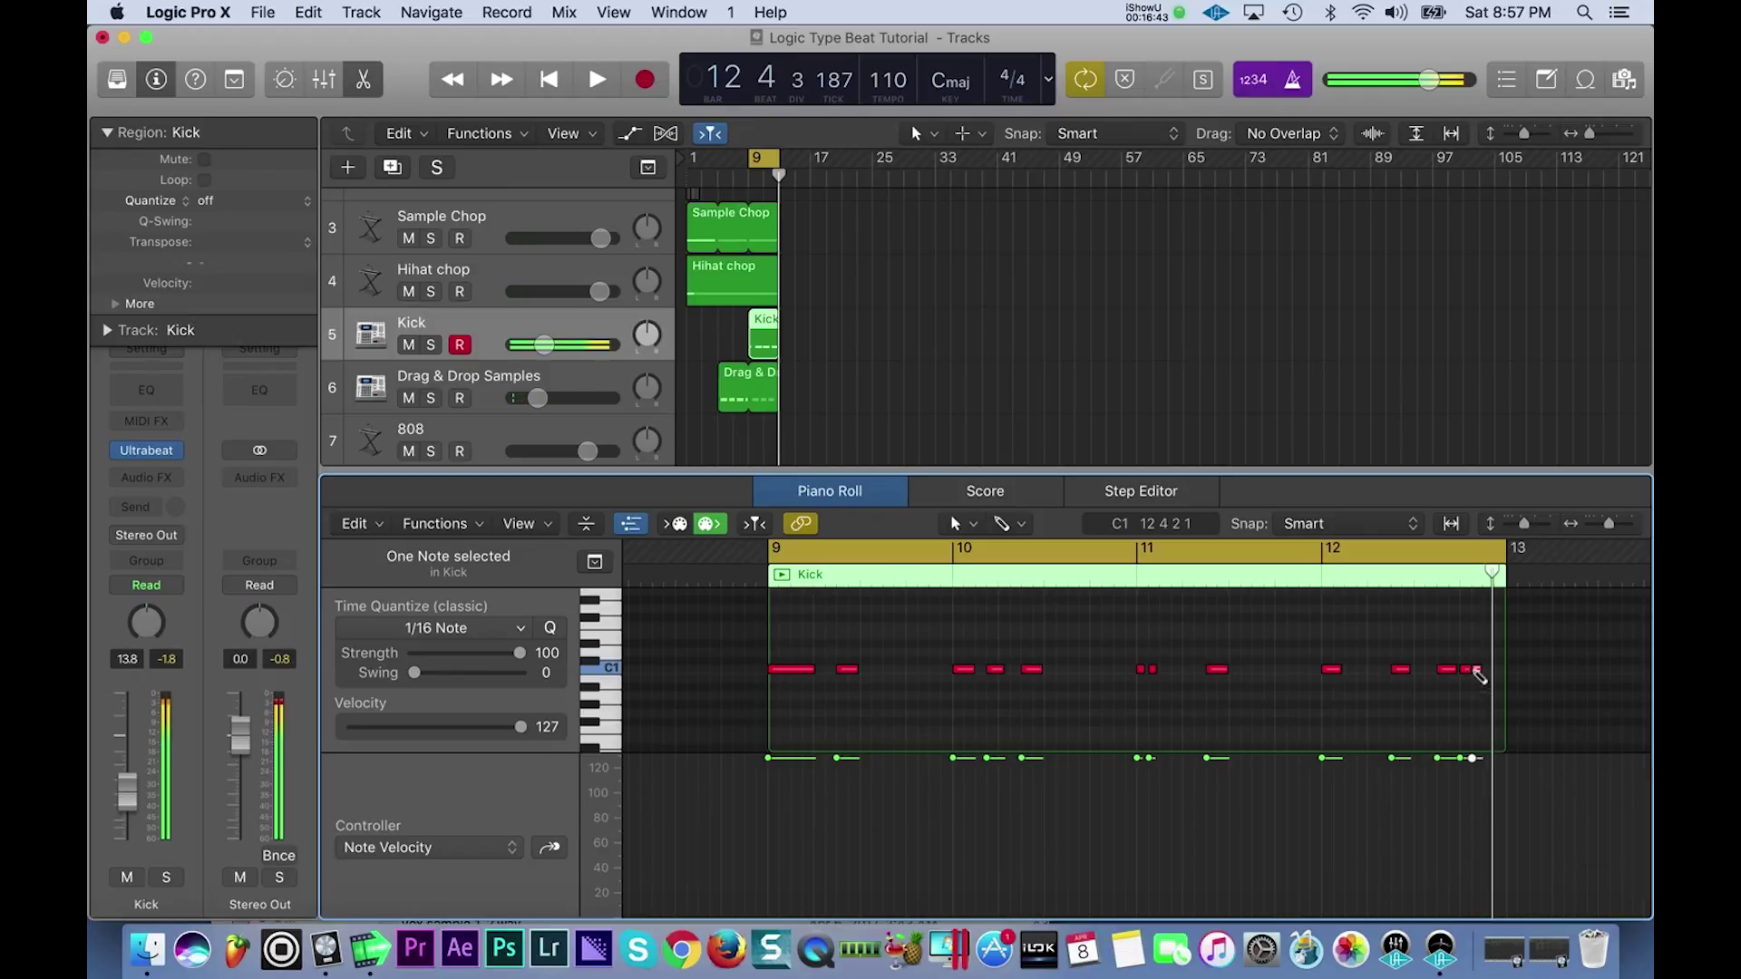
{"action": "left_click", "coordinate": [1502, 671], "text": "super"}
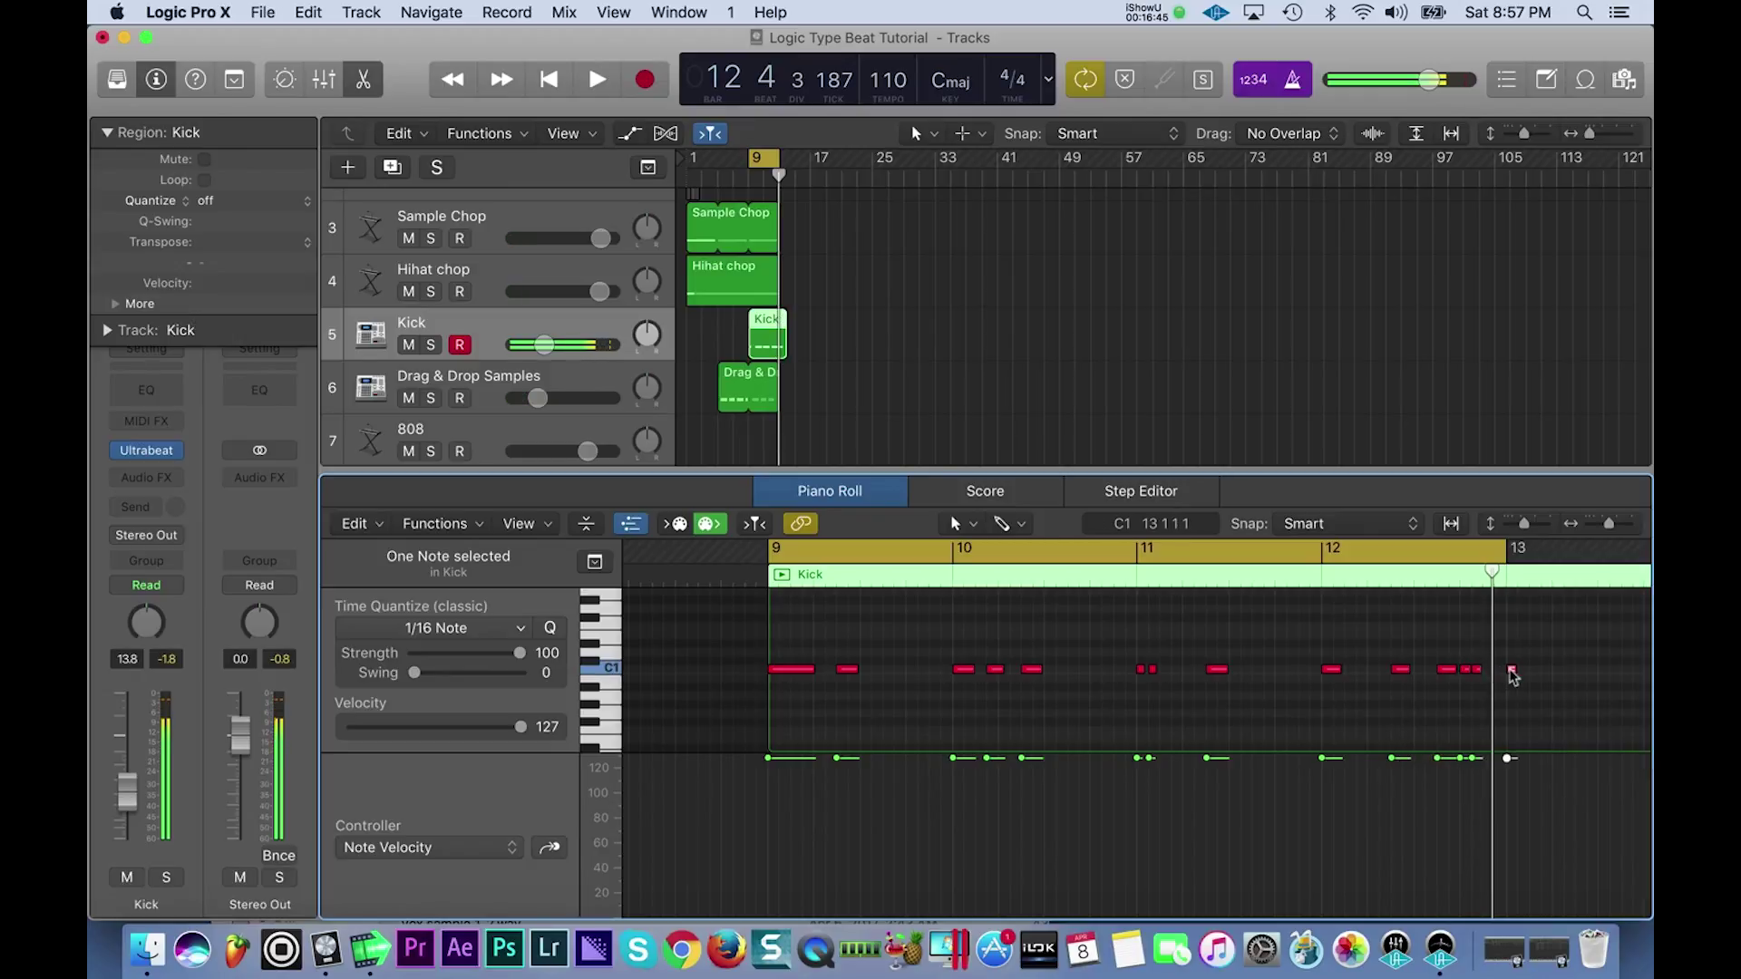
{"action": "key", "text": "super+z"}
{"action": "left_click", "coordinate": [1506, 672], "text": "super"}
{"action": "left_click_drag", "start_coordinate": [1510, 671], "coordinate": [1499, 671]}
{"action": "left_click", "coordinate": [1490, 661]}
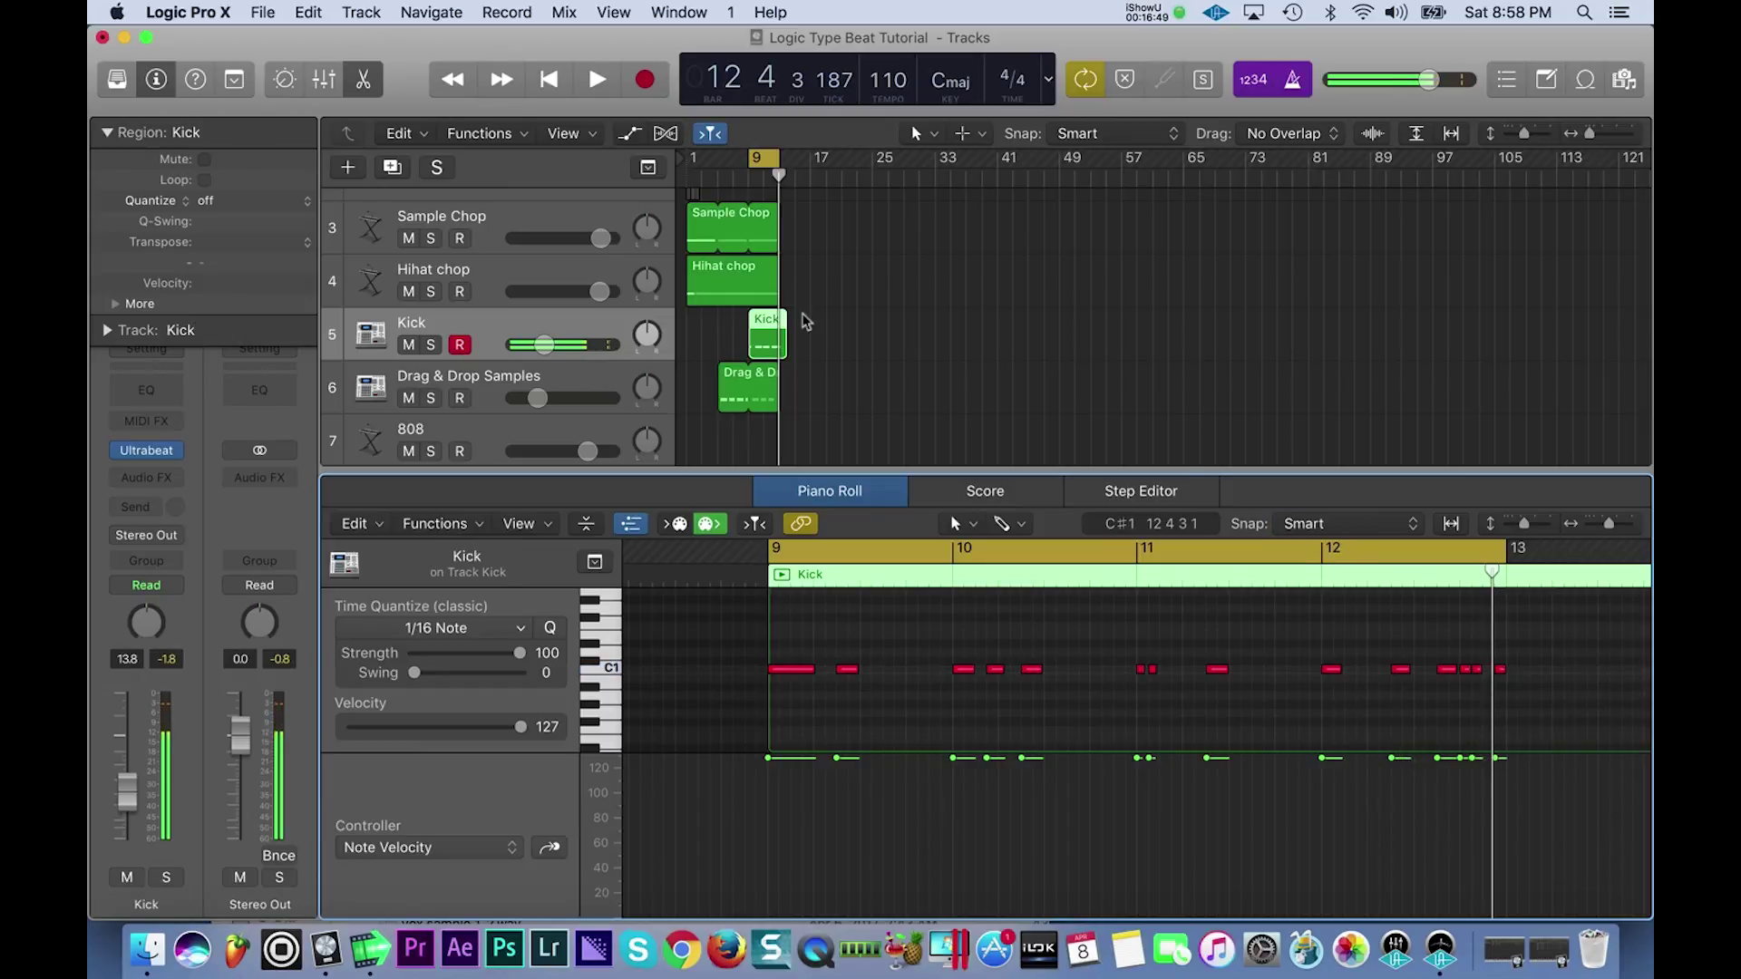
- Trim the end of the Kick region back to bar 13 and play the cycled section
{"action": "scroll", "coordinate": [805, 322], "scroll_direction": "up", "scroll_amount": 5}
{"action": "left_click_drag", "start_coordinate": [848, 350], "coordinate": [782, 352]}
{"action": "key", "text": "space"}
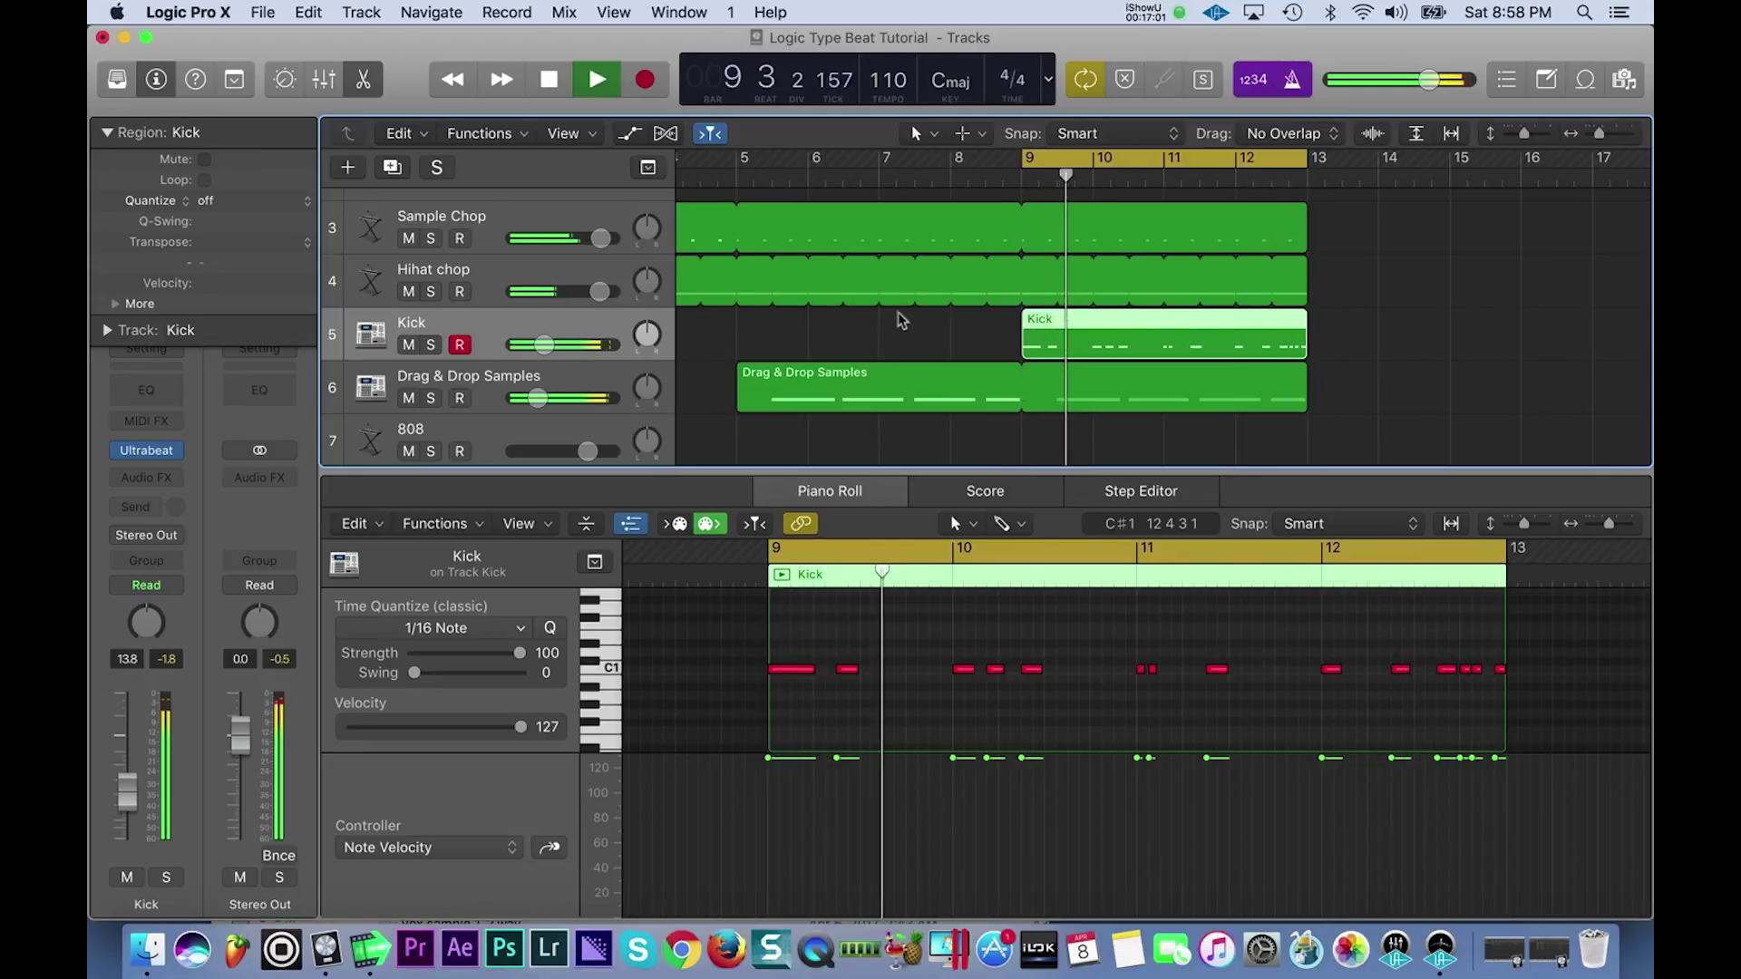
- Loop the Sample Chop, Hihat chop, Kick and Drag & Drop Samples regions to bar 17 and move the cycle range to bars 13 to 17
{"action": "scroll", "coordinate": [843, 376], "scroll_direction": "down", "scroll_amount": 2}
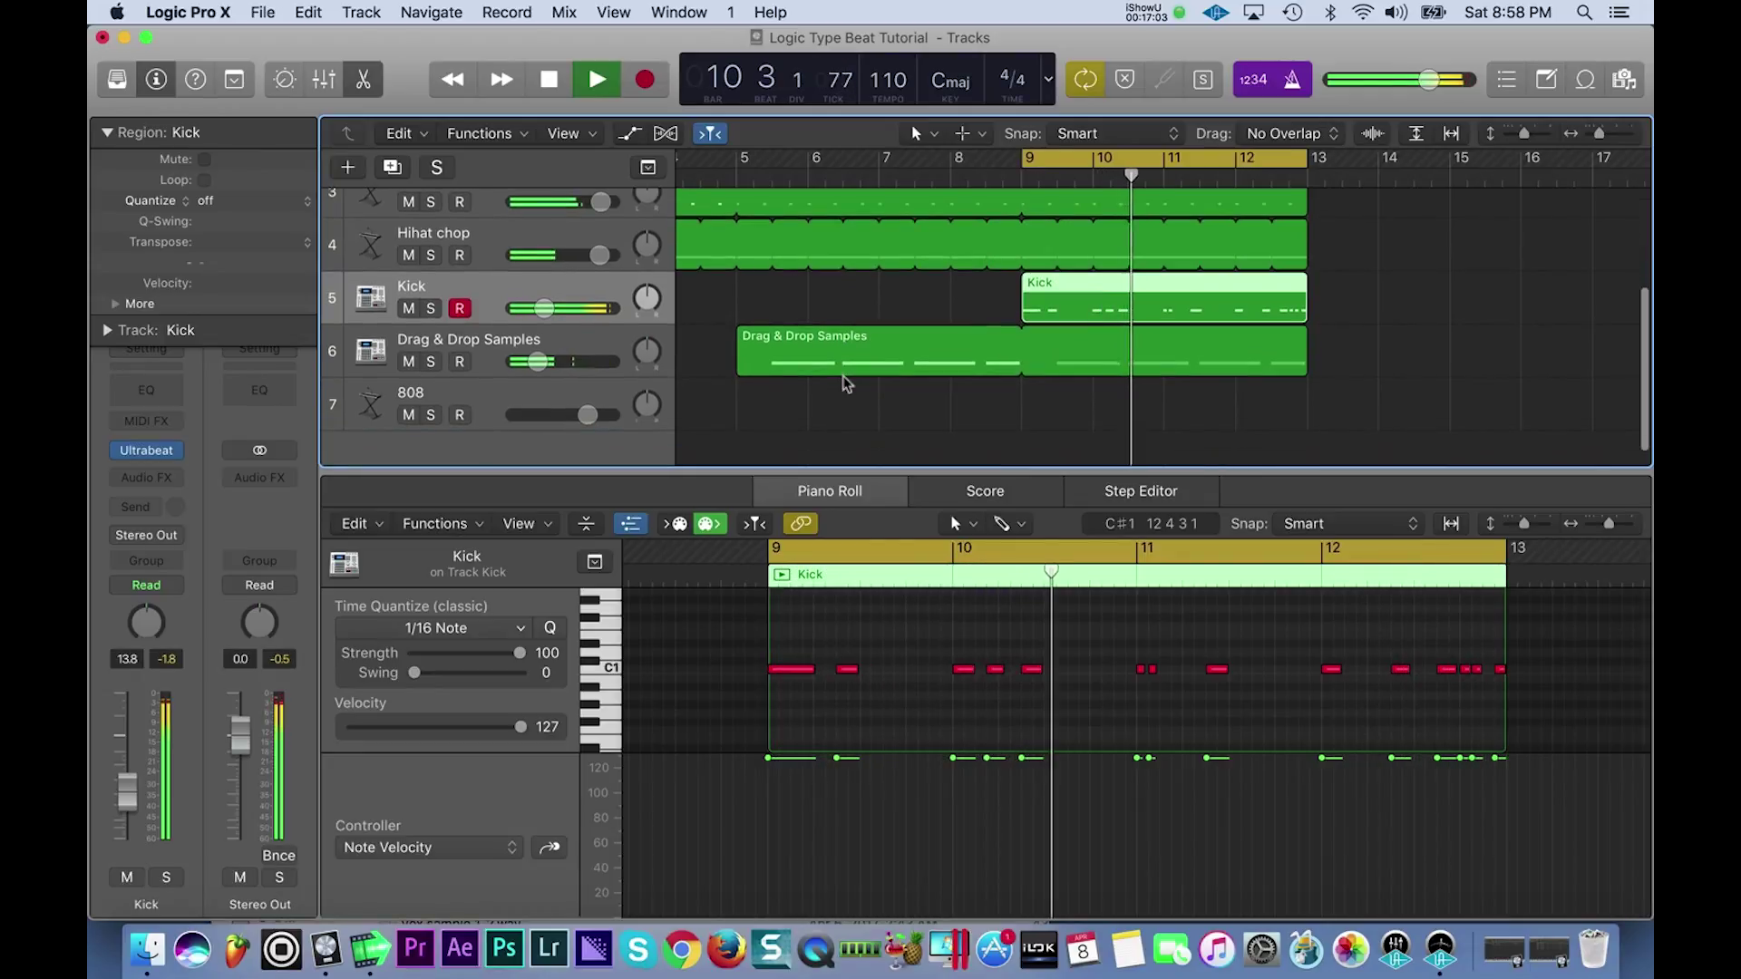
{"action": "scroll", "coordinate": [842, 376], "scroll_direction": "down", "scroll_amount": 5}
{"action": "scroll", "coordinate": [730, 363], "scroll_direction": "up", "scroll_amount": 1}
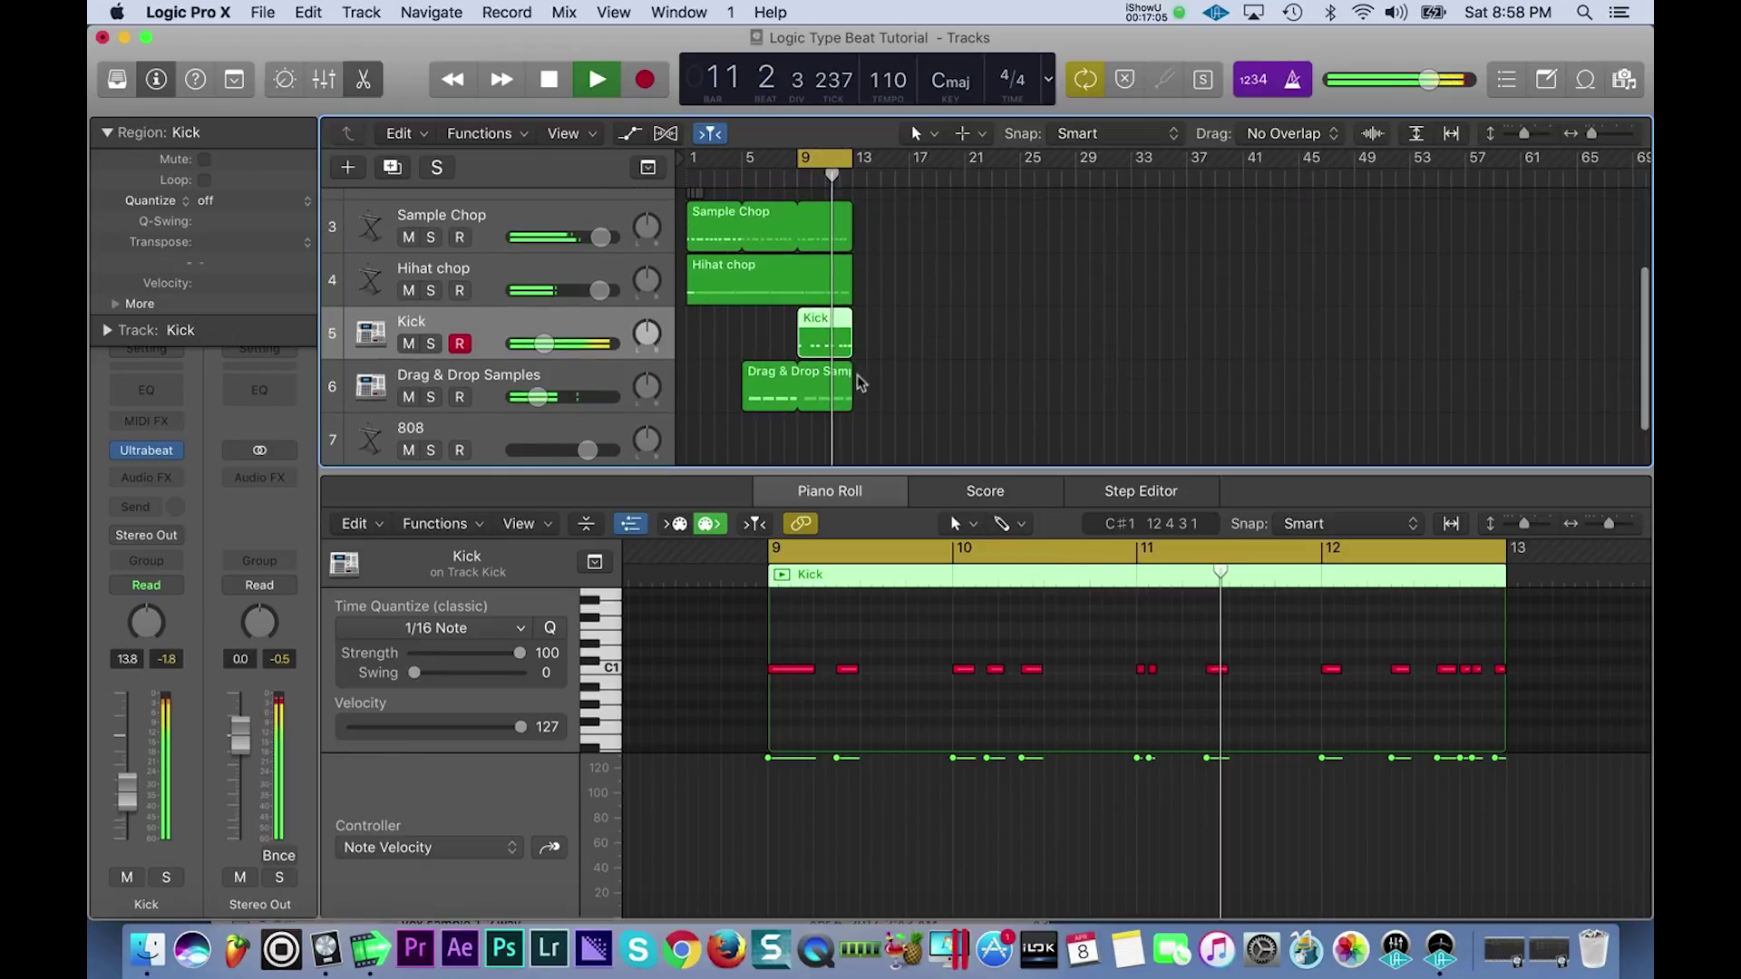
{"action": "left_click_drag", "start_coordinate": [869, 382], "coordinate": [843, 232]}
{"action": "scroll", "coordinate": [848, 272], "scroll_direction": "up", "scroll_amount": 3}
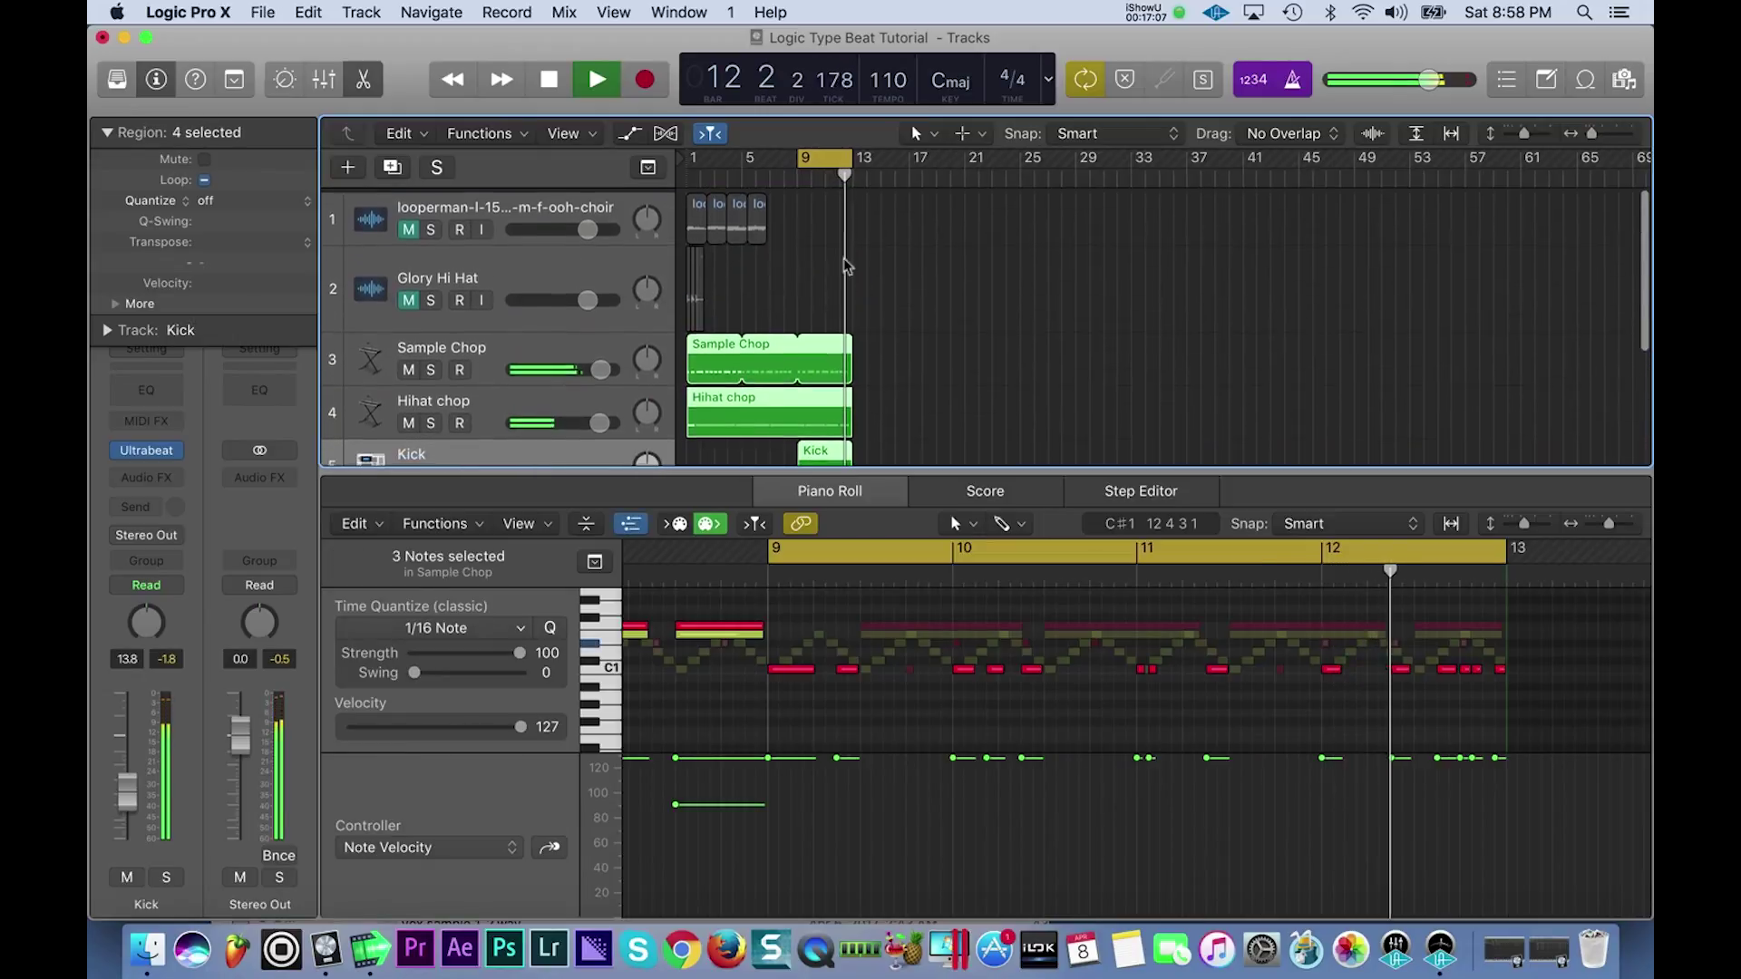
{"action": "key", "text": "space"}
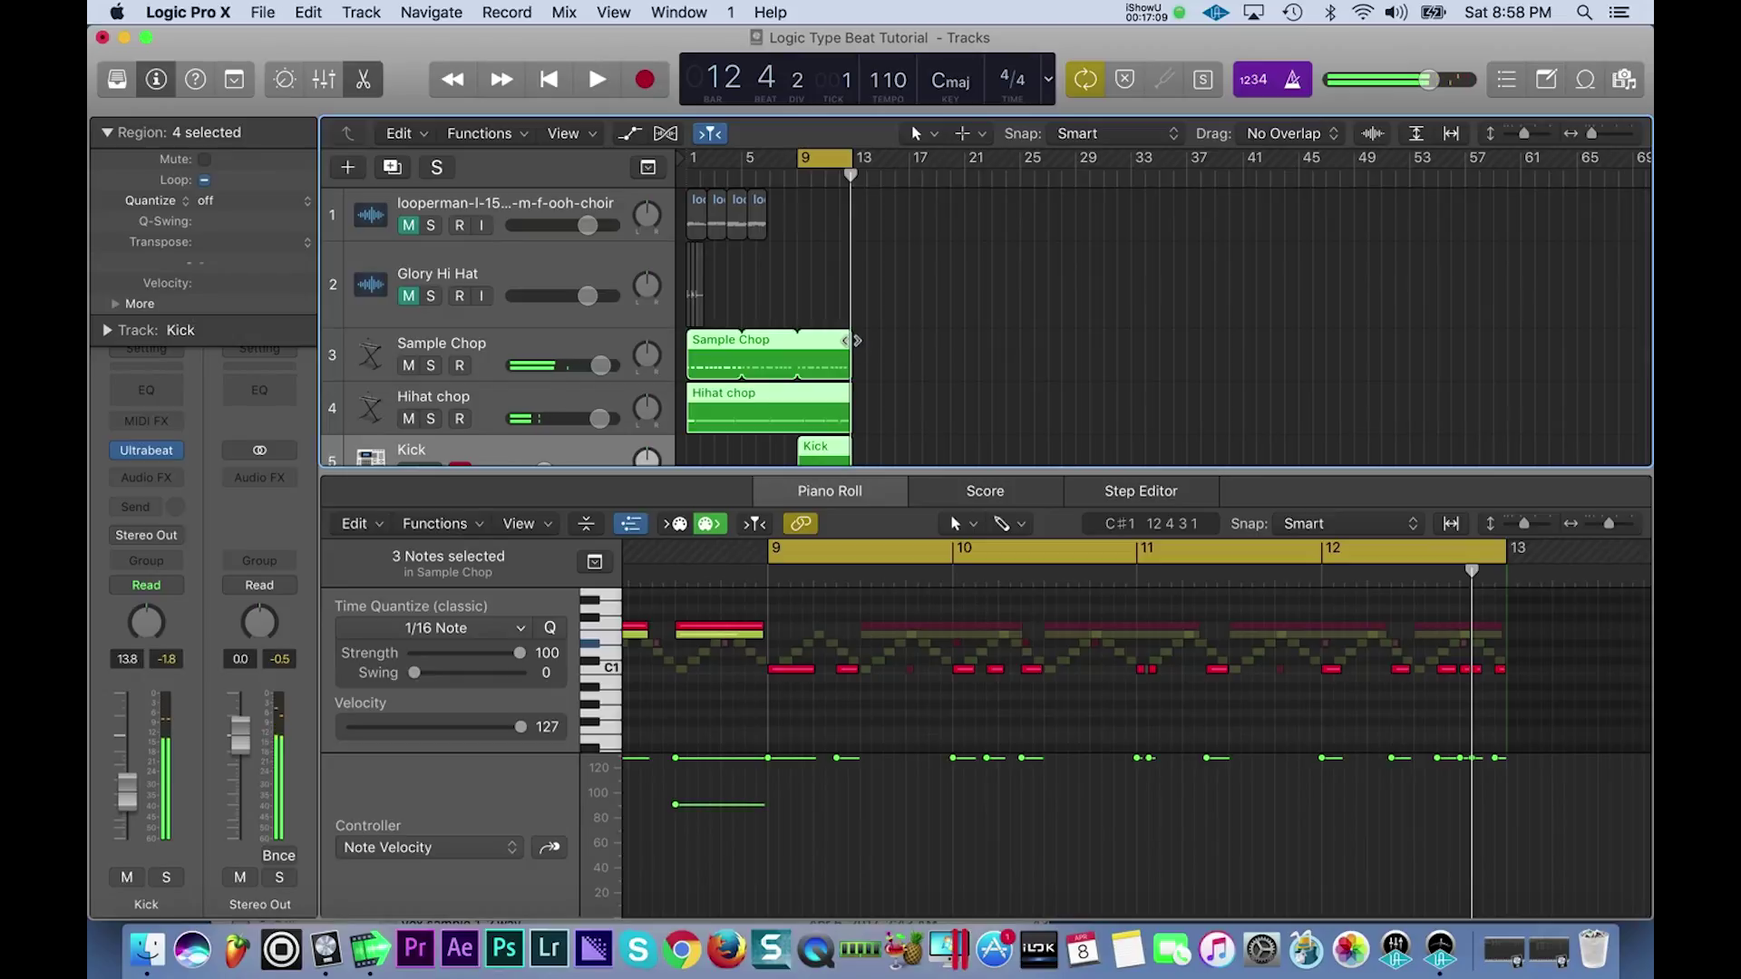
{"action": "scroll", "coordinate": [850, 343], "scroll_direction": "up", "scroll_amount": 4}
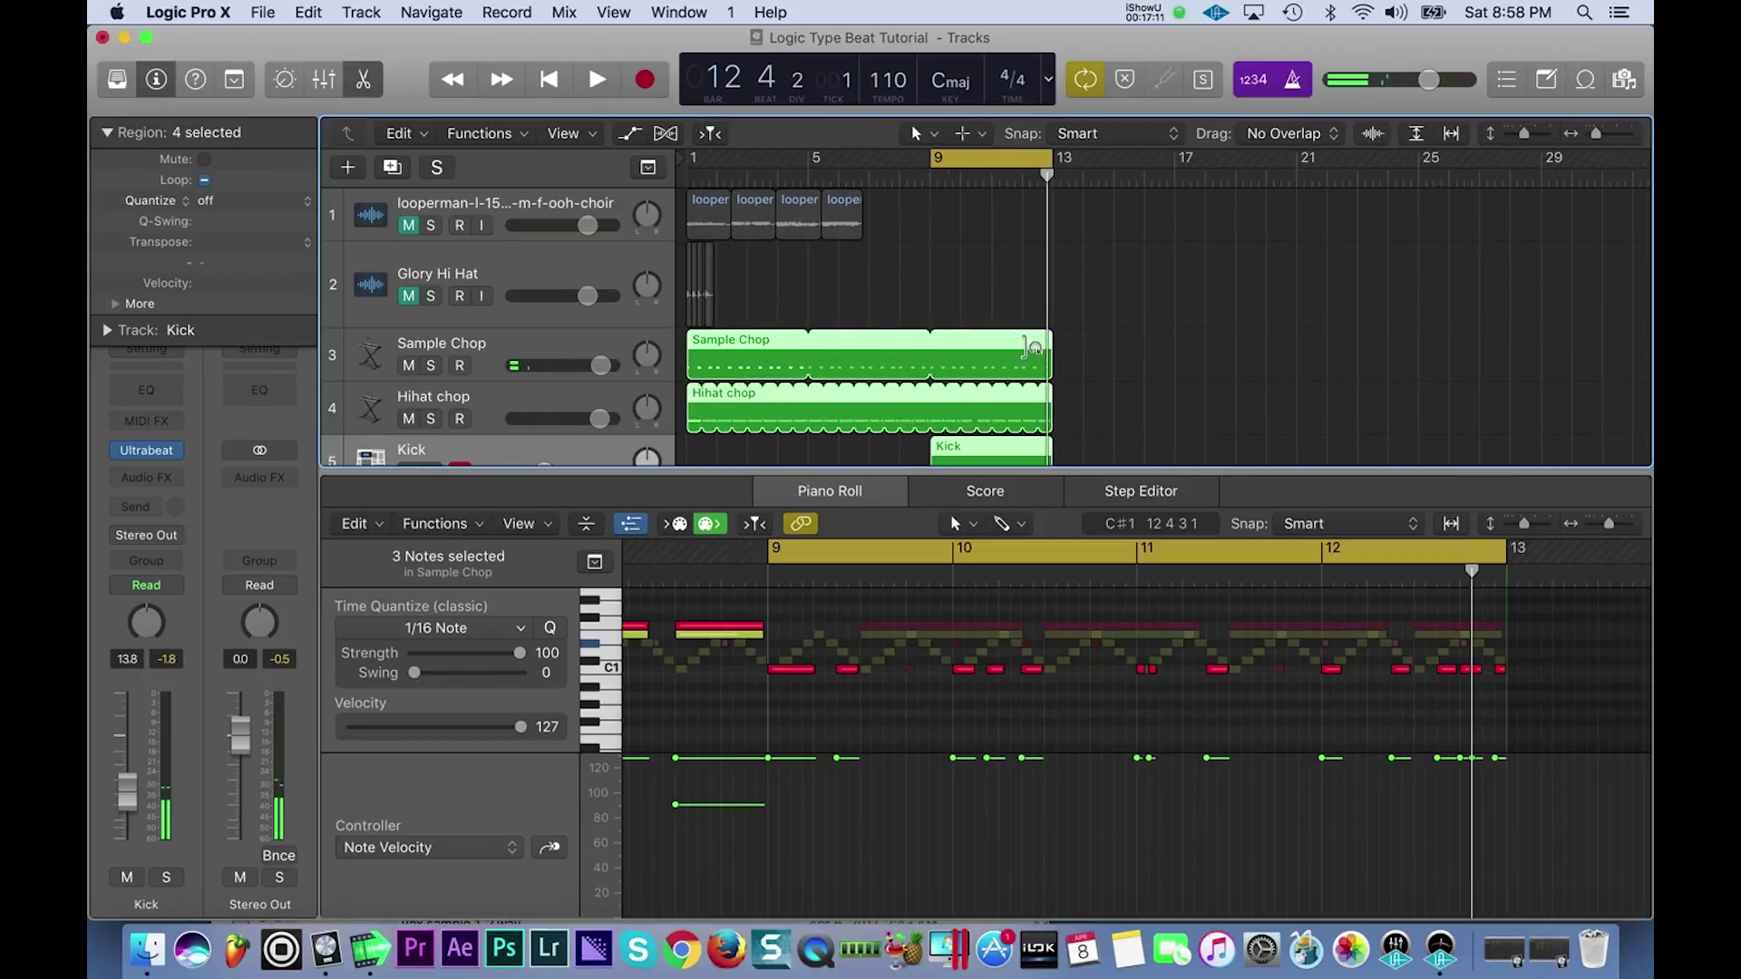
{"action": "left_click_drag", "start_coordinate": [1052, 343], "coordinate": [1179, 344]}
{"action": "scroll", "coordinate": [1178, 343], "scroll_direction": "down", "scroll_amount": 4}
{"action": "left_click_drag", "start_coordinate": [819, 163], "coordinate": [873, 164]}
{"action": "scroll", "coordinate": [762, 408], "scroll_direction": "down", "scroll_amount": 3}
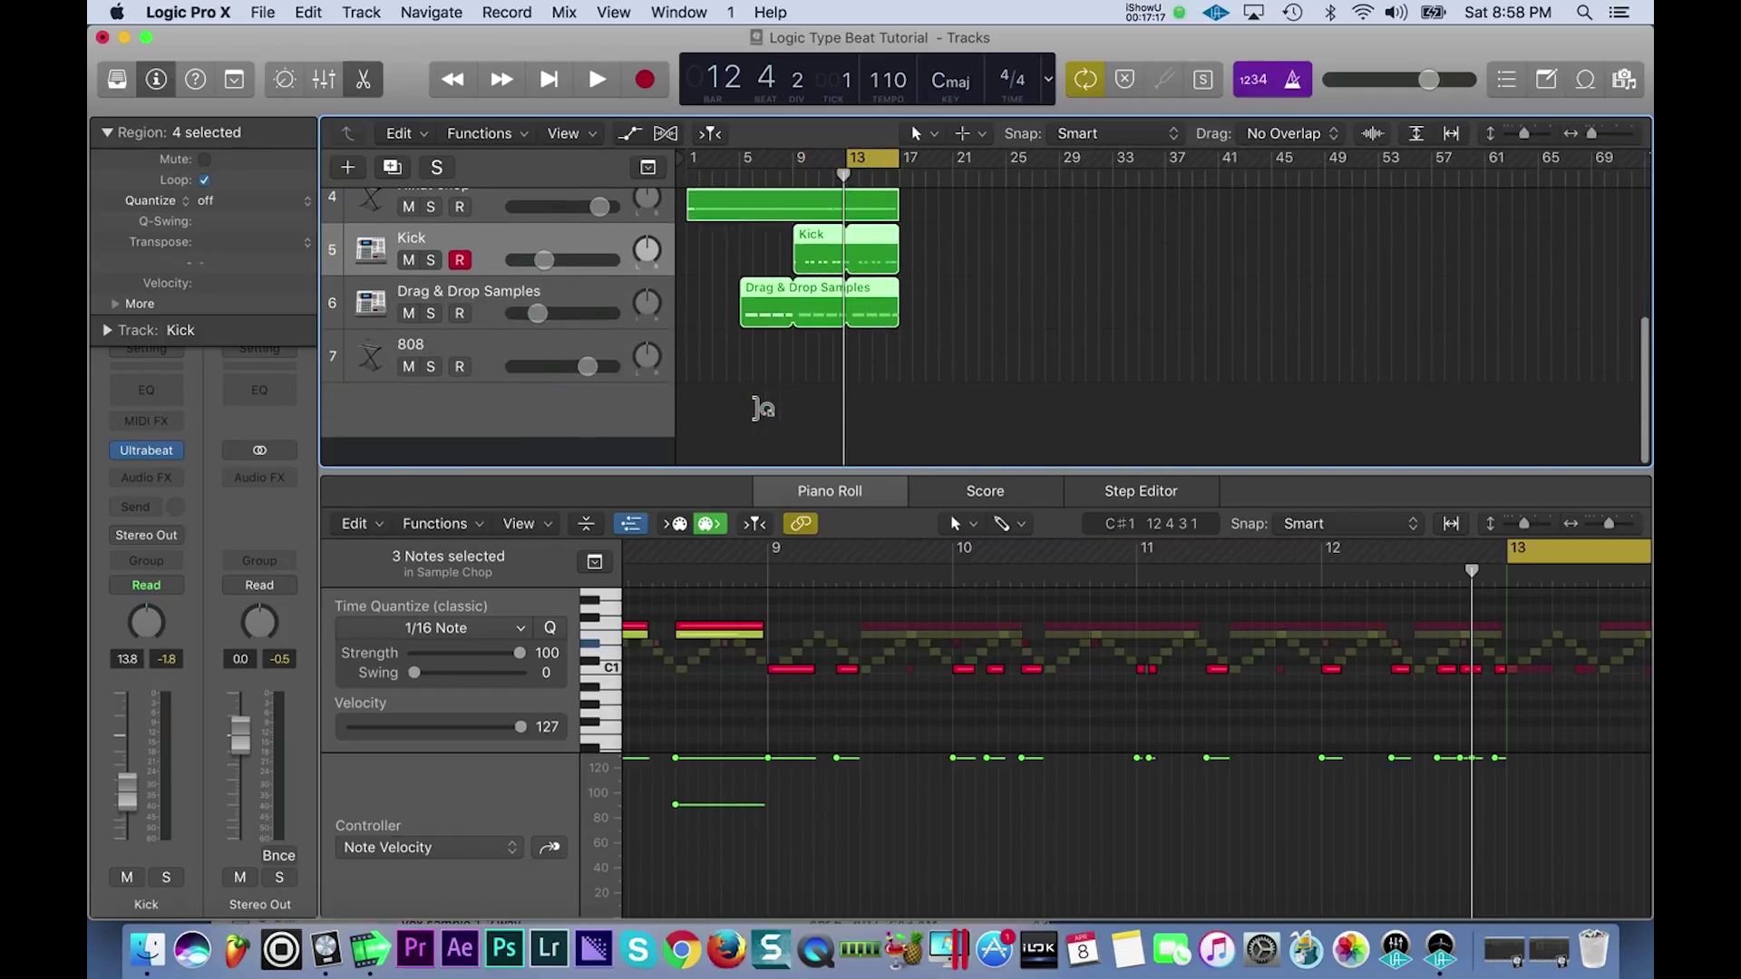
- Raise the 808 track's volume to +6.0 dB and insert a stereo Tuner on it
{"action": "left_click", "coordinate": [493, 373]}
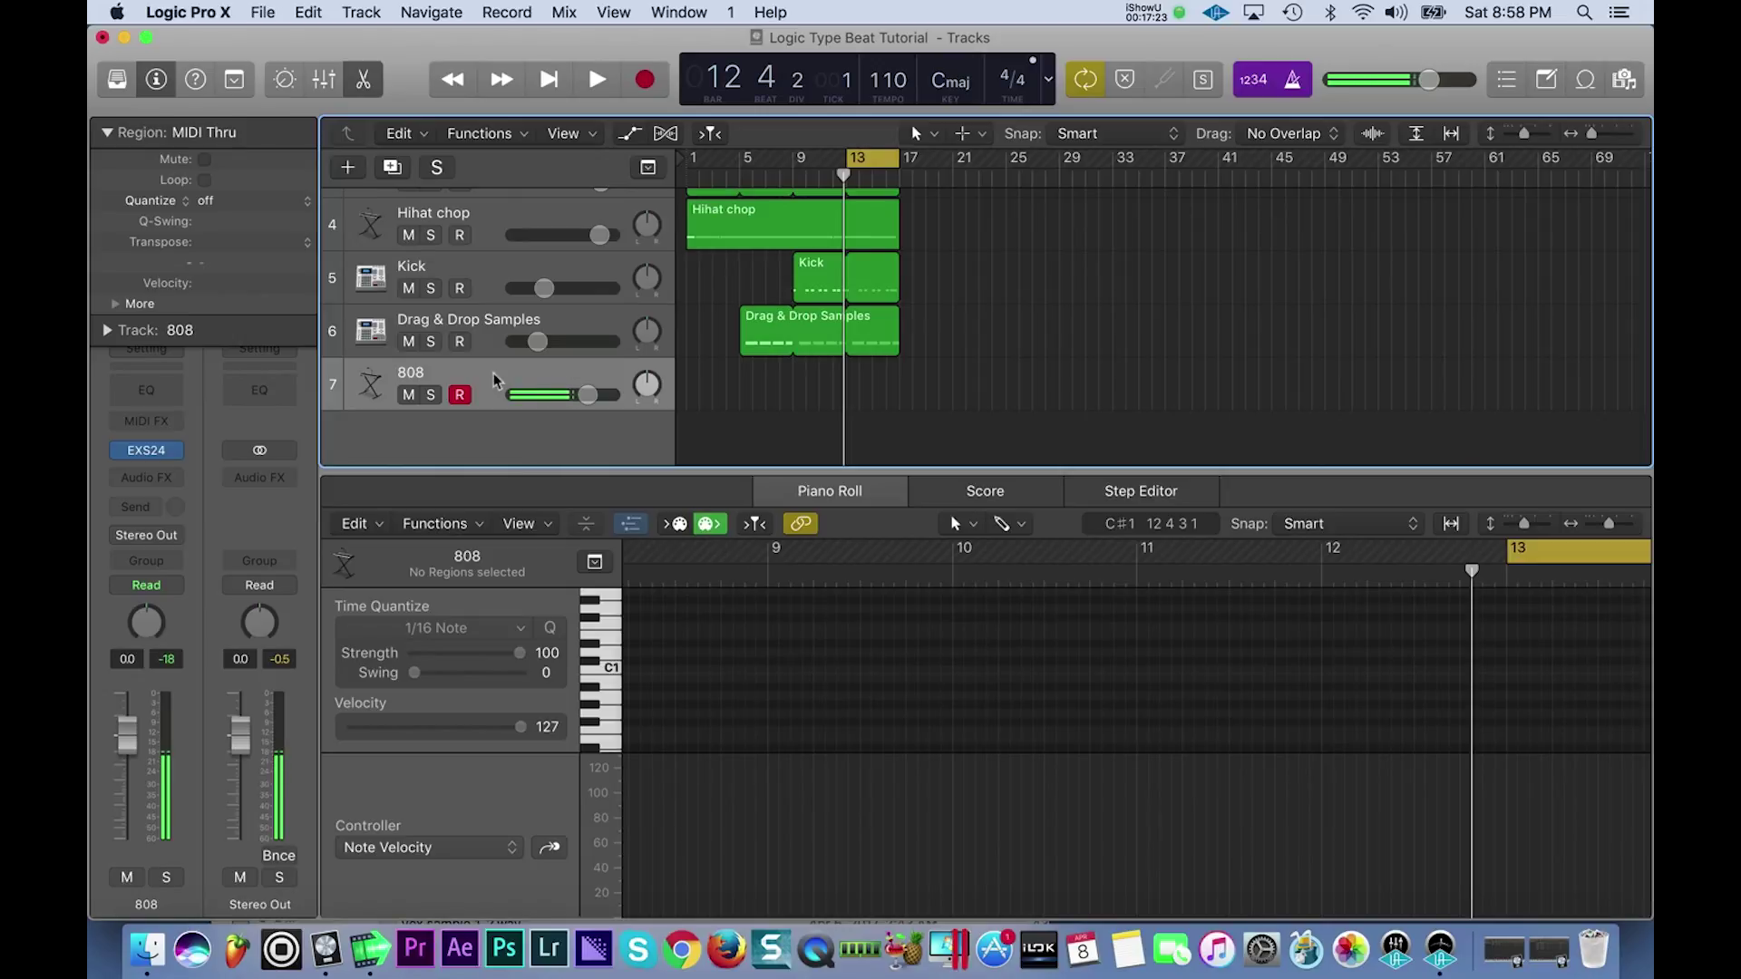
{"action": "left_click", "coordinate": [588, 394]}
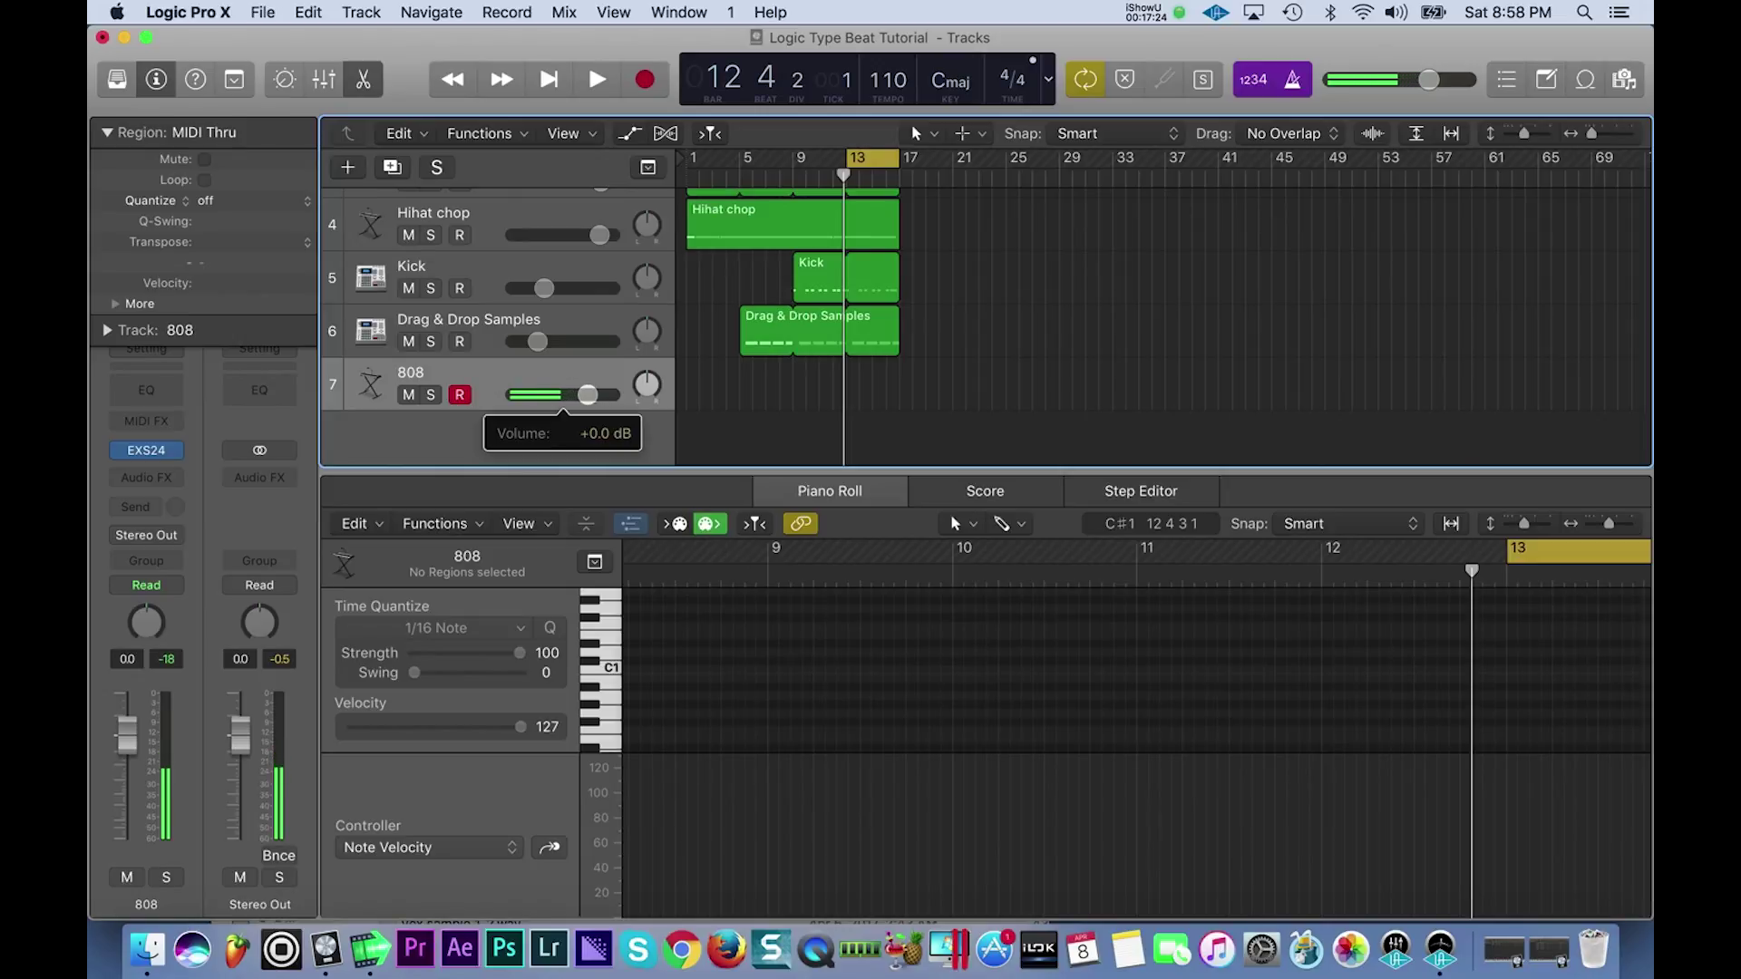
{"action": "left_click", "coordinate": [180, 479]}
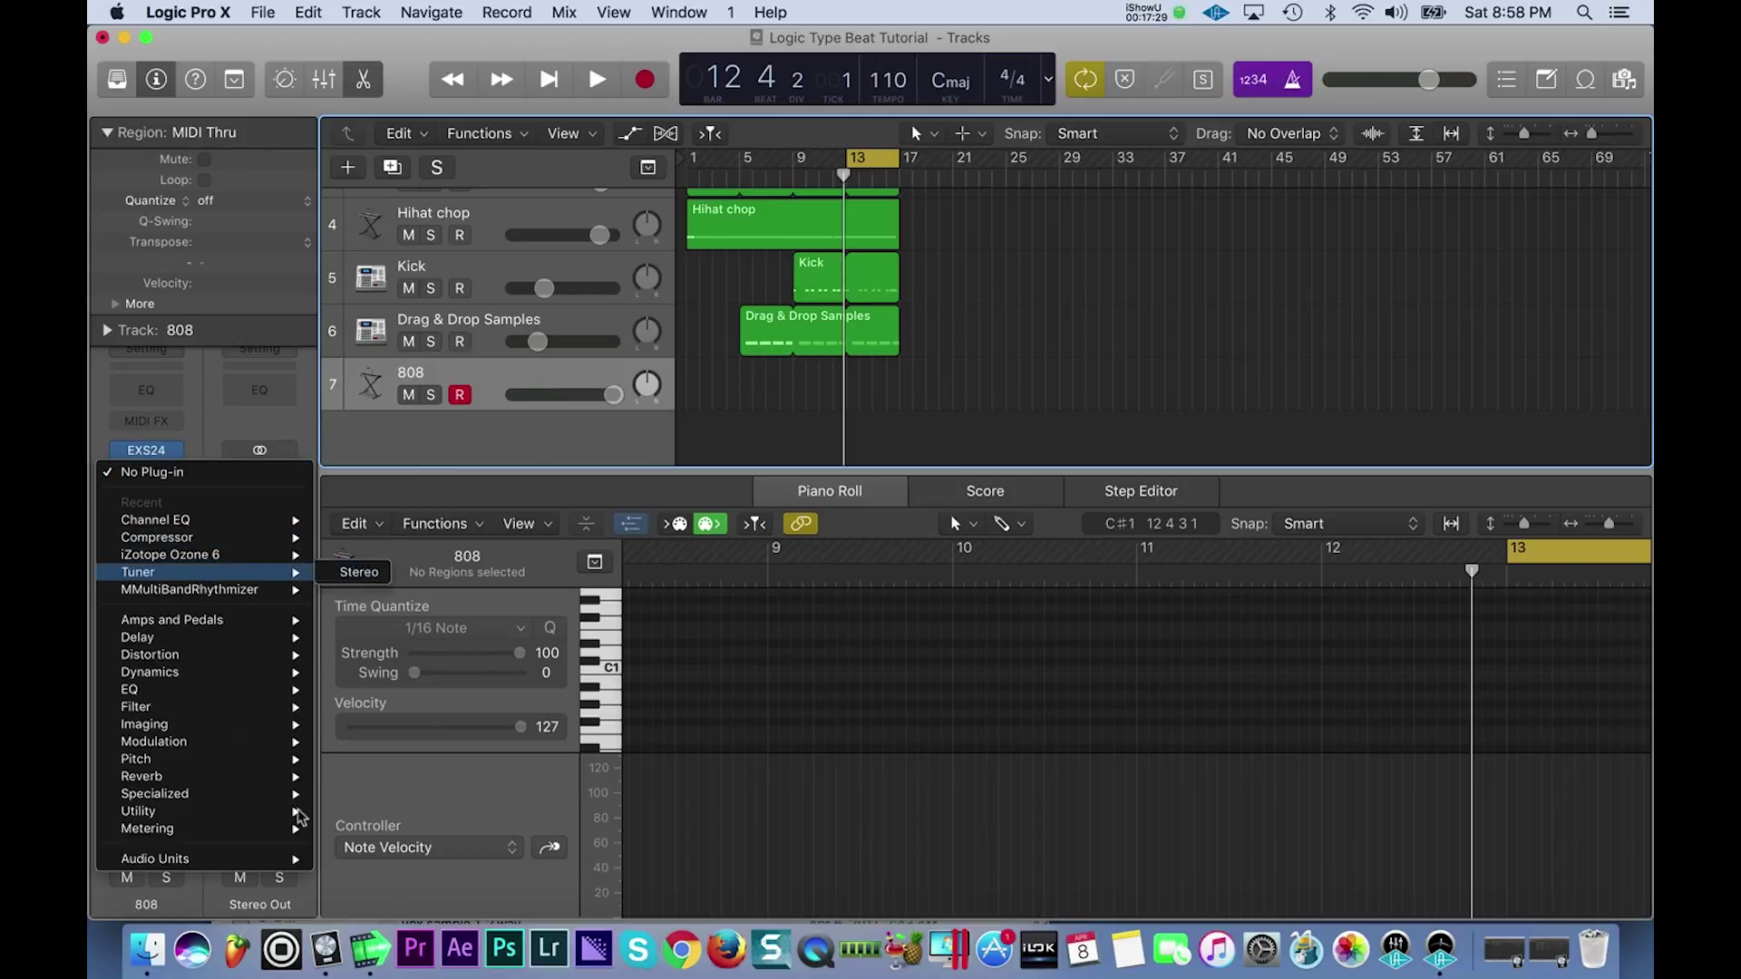
{"action": "mouse_move", "coordinate": [295, 829]}
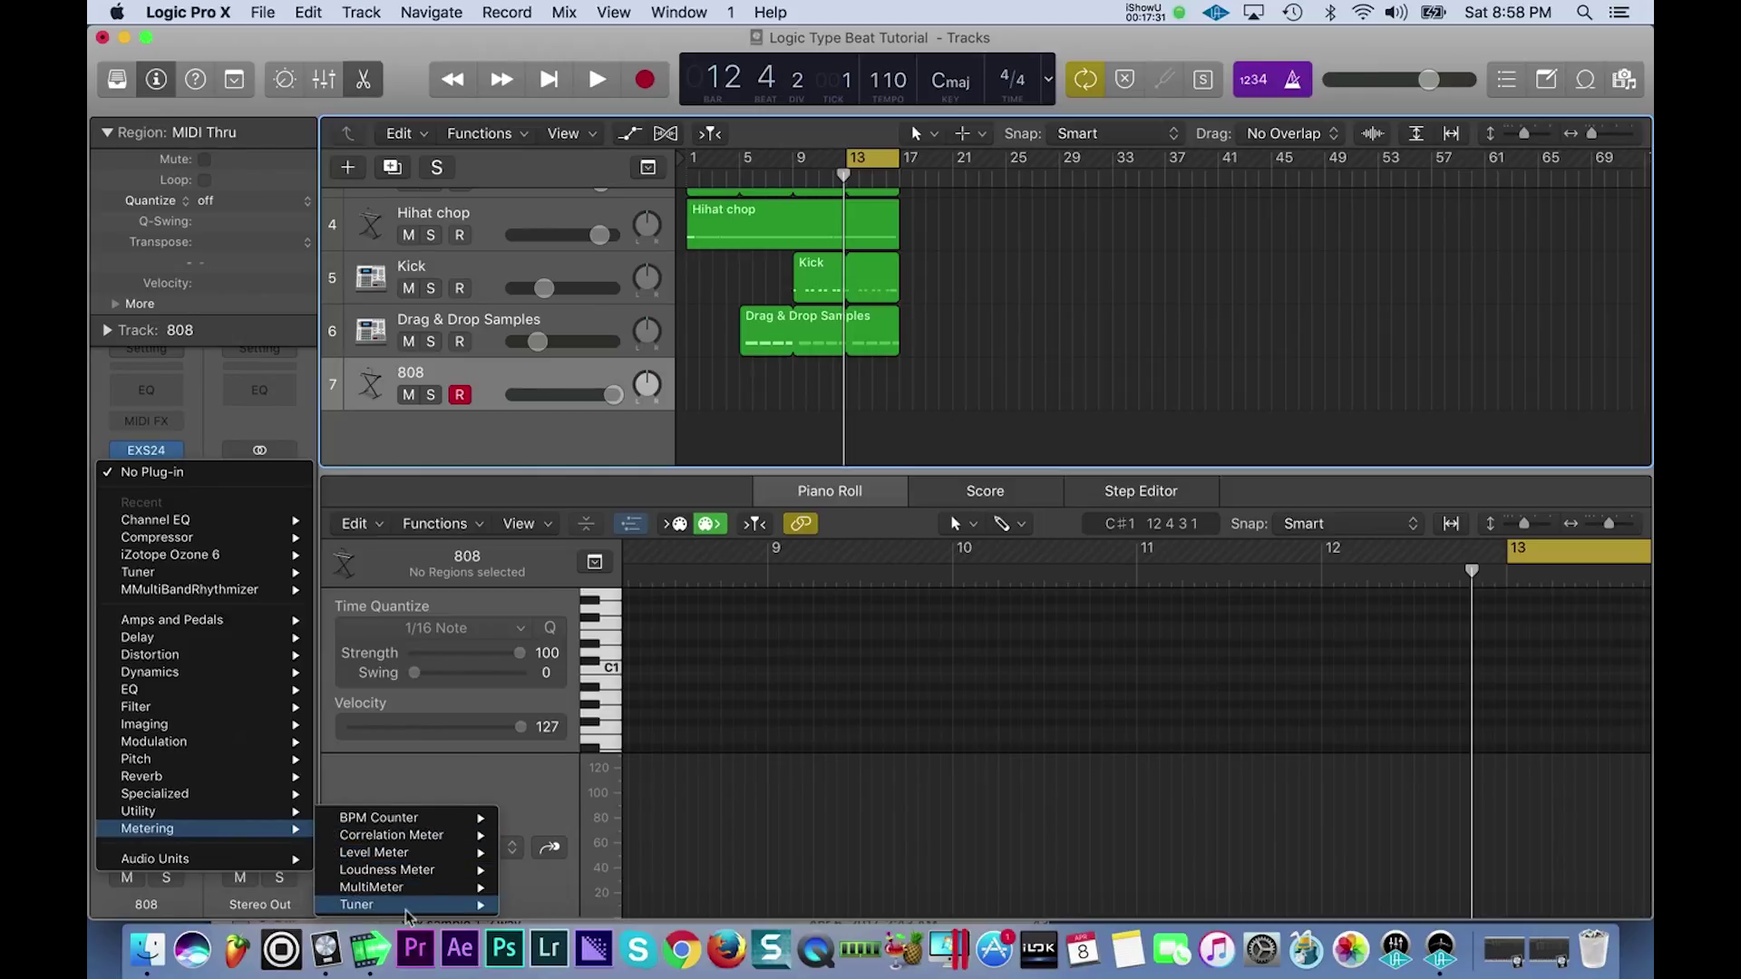
{"action": "left_click", "coordinate": [543, 905]}
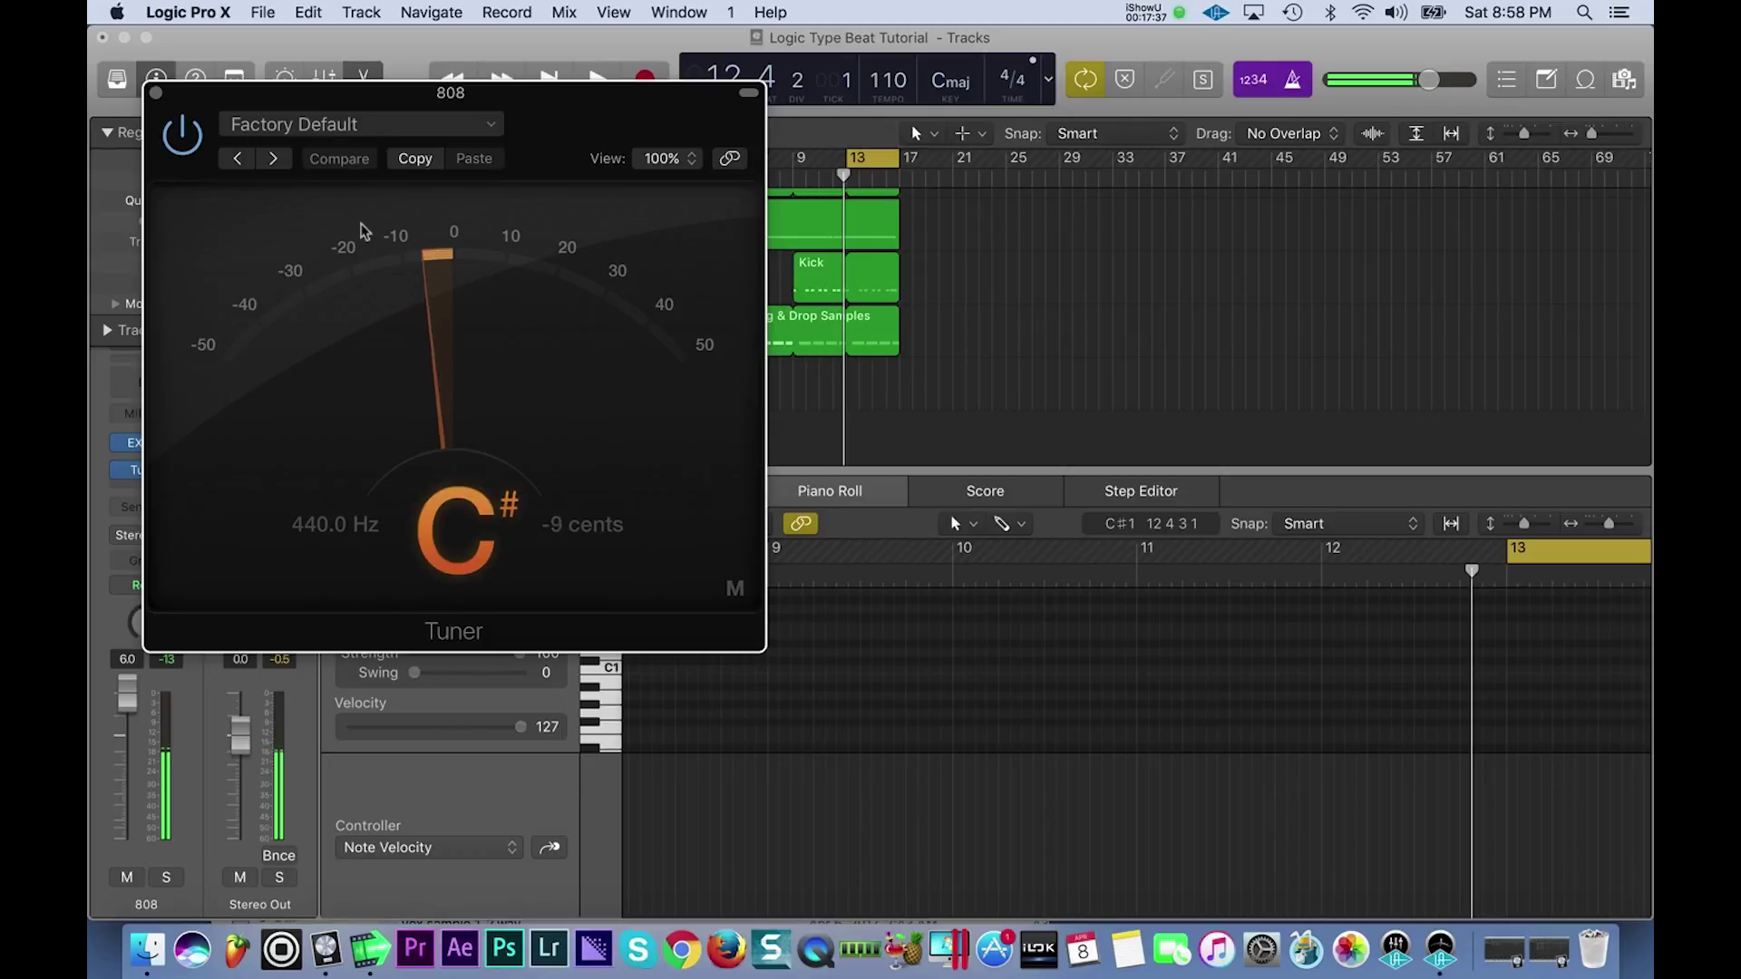
{"action": "left_click_drag", "start_coordinate": [587, 93], "coordinate": [926, 259]}
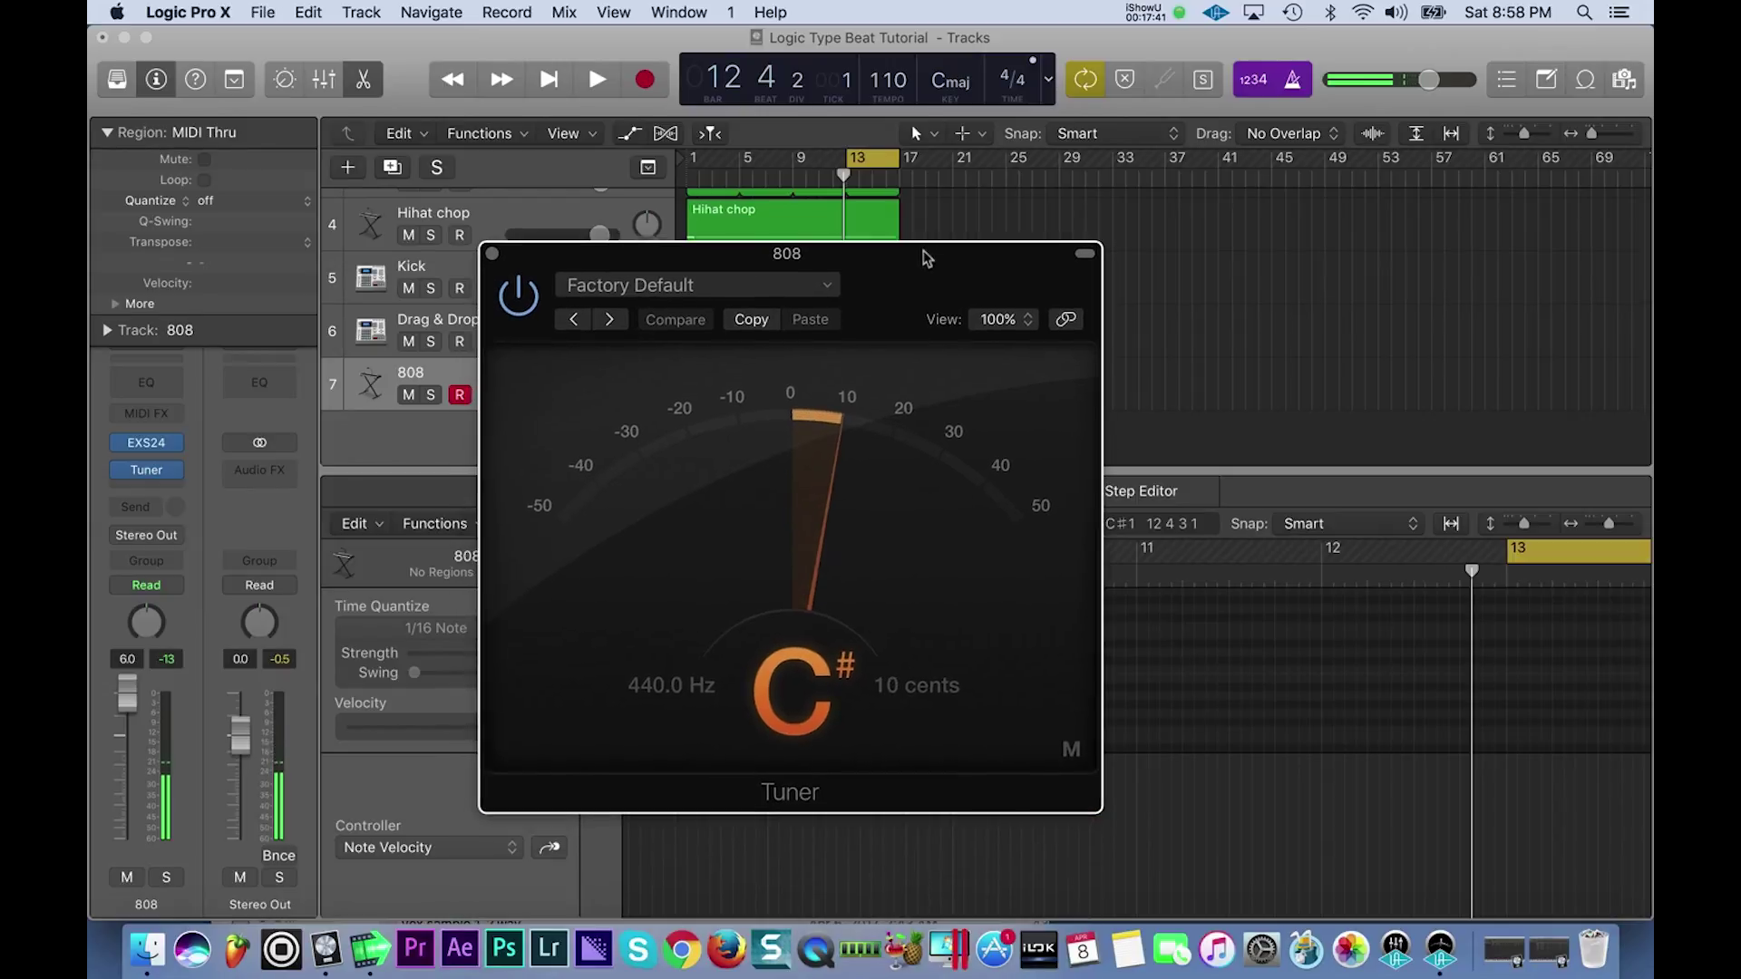
- Place the 808's EXS24 beside the Tuner and lower its coarse Tune by one semitone from C# to C
{"action": "left_click", "coordinate": [147, 442]}
{"action": "left_click_drag", "start_coordinate": [998, 292], "coordinate": [1477, 132]}
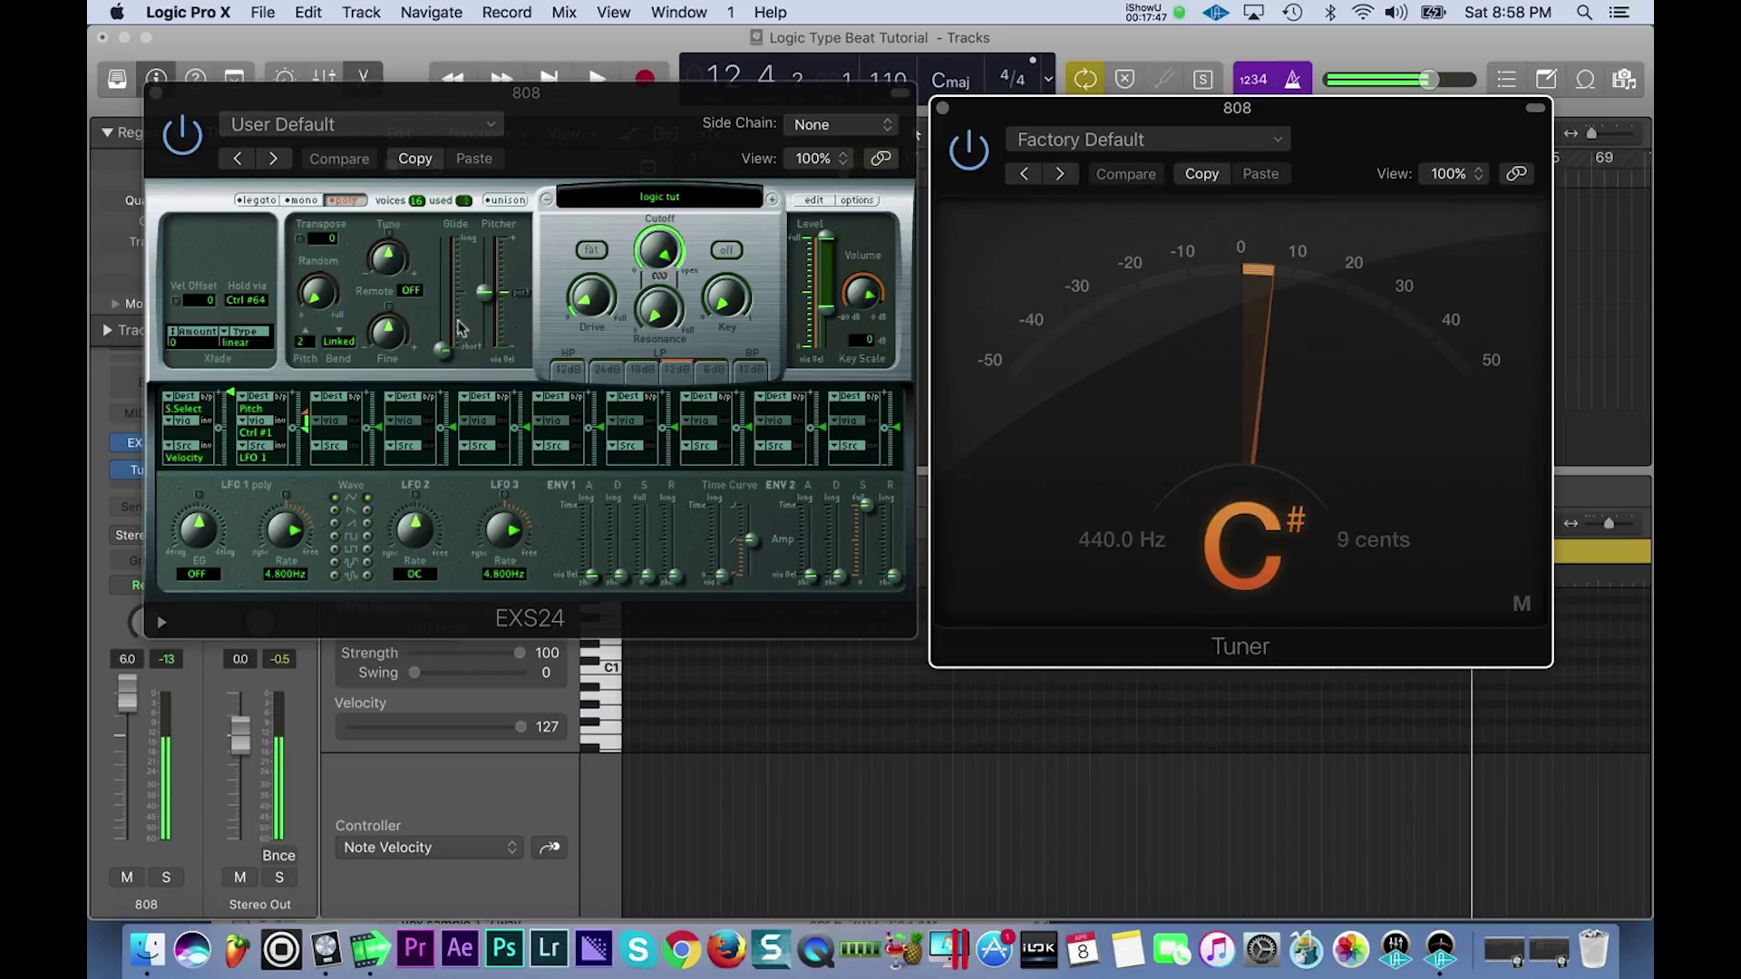
{"action": "left_click", "coordinate": [388, 261]}
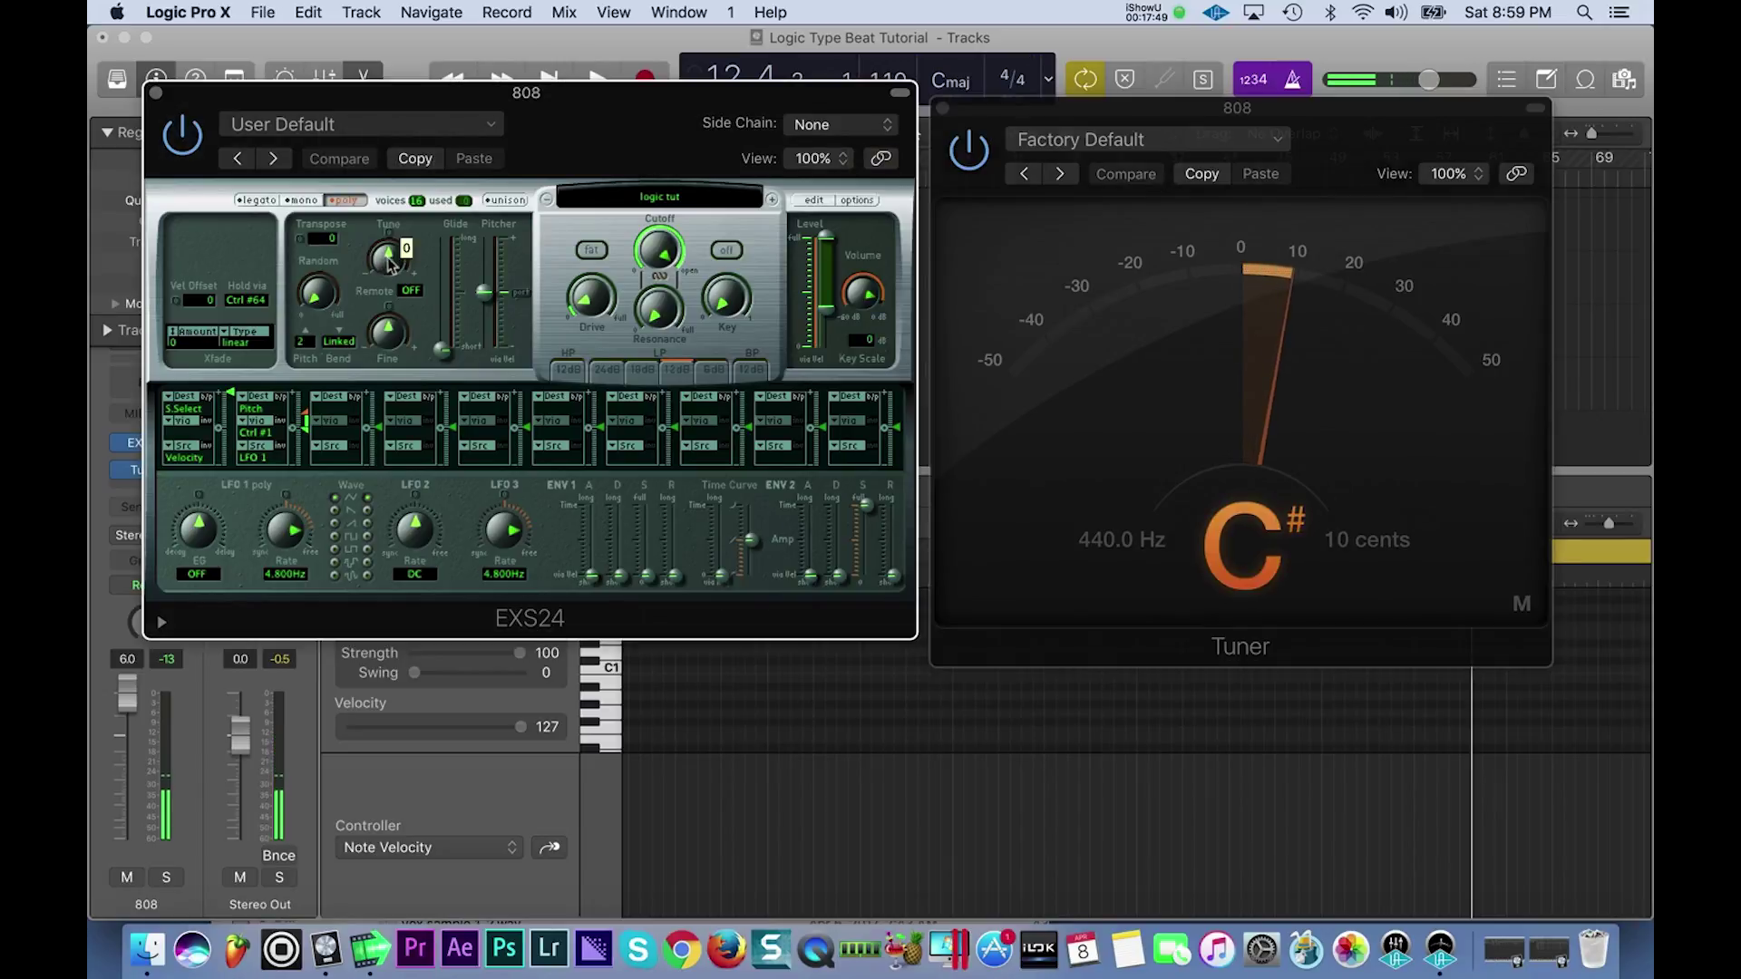
{"action": "left_click_drag", "start_coordinate": [388, 260], "coordinate": [389, 263]}
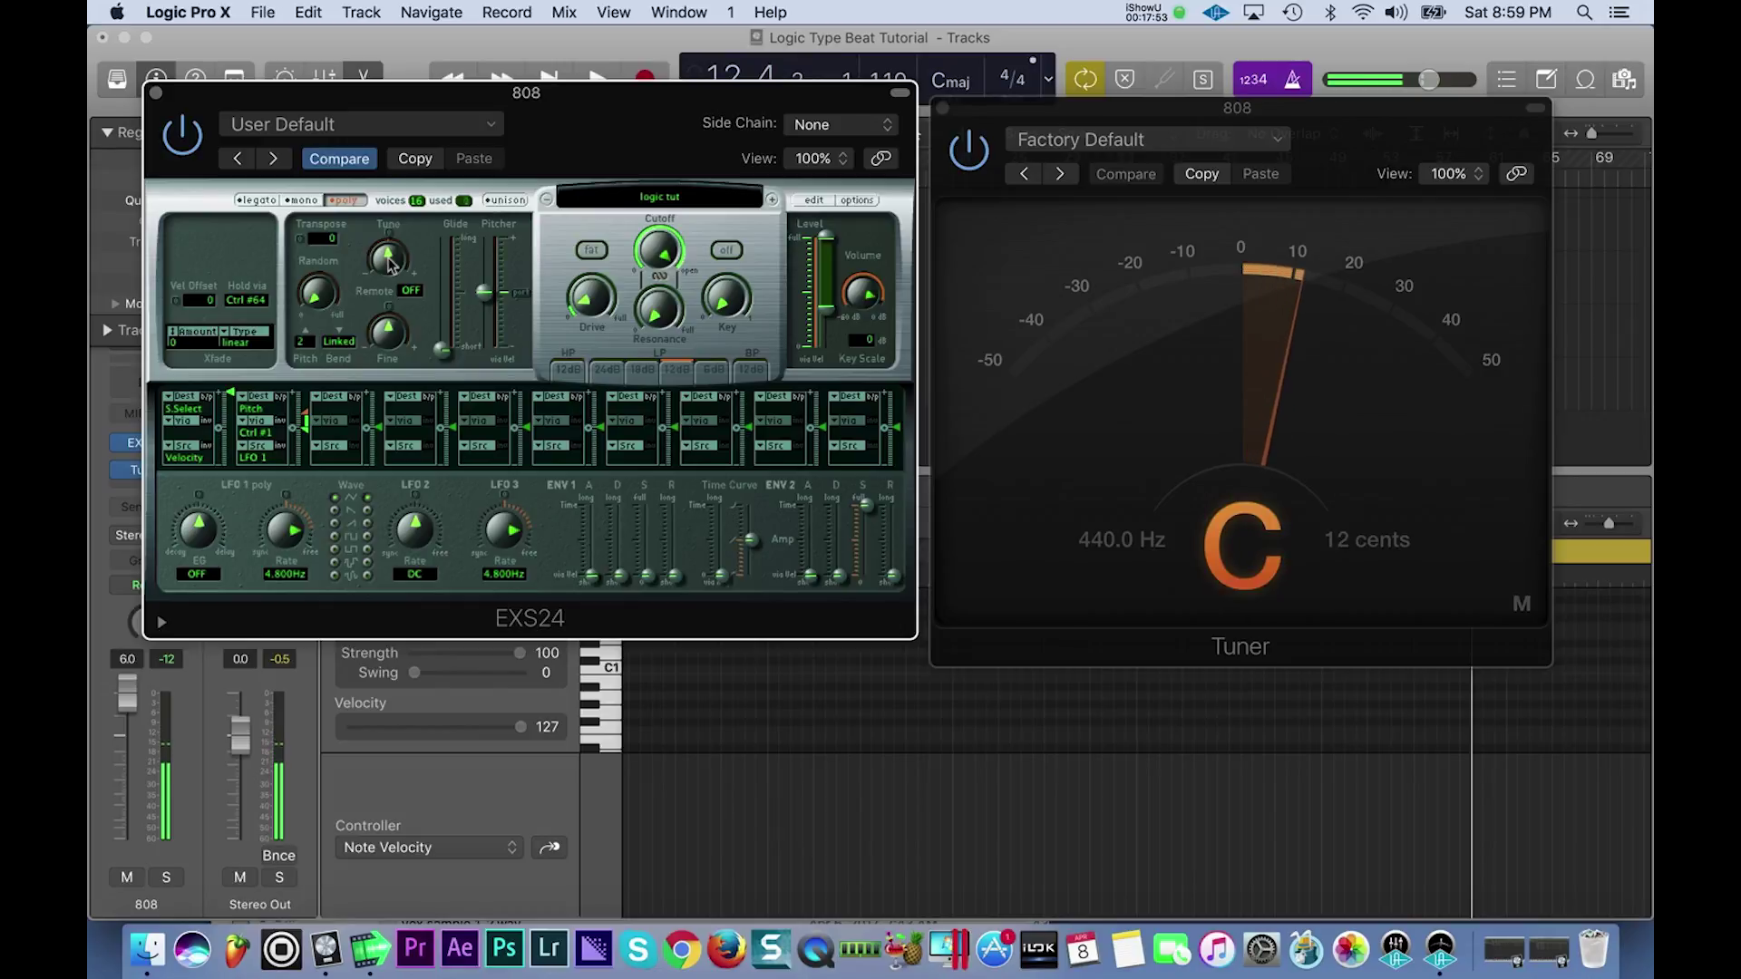
- Adjust the EXS24's Fine tuning until the Tuner reads C at about 0 cents, then close both plug-in windows
{"action": "left_click_drag", "start_coordinate": [393, 331], "coordinate": [392, 343]}
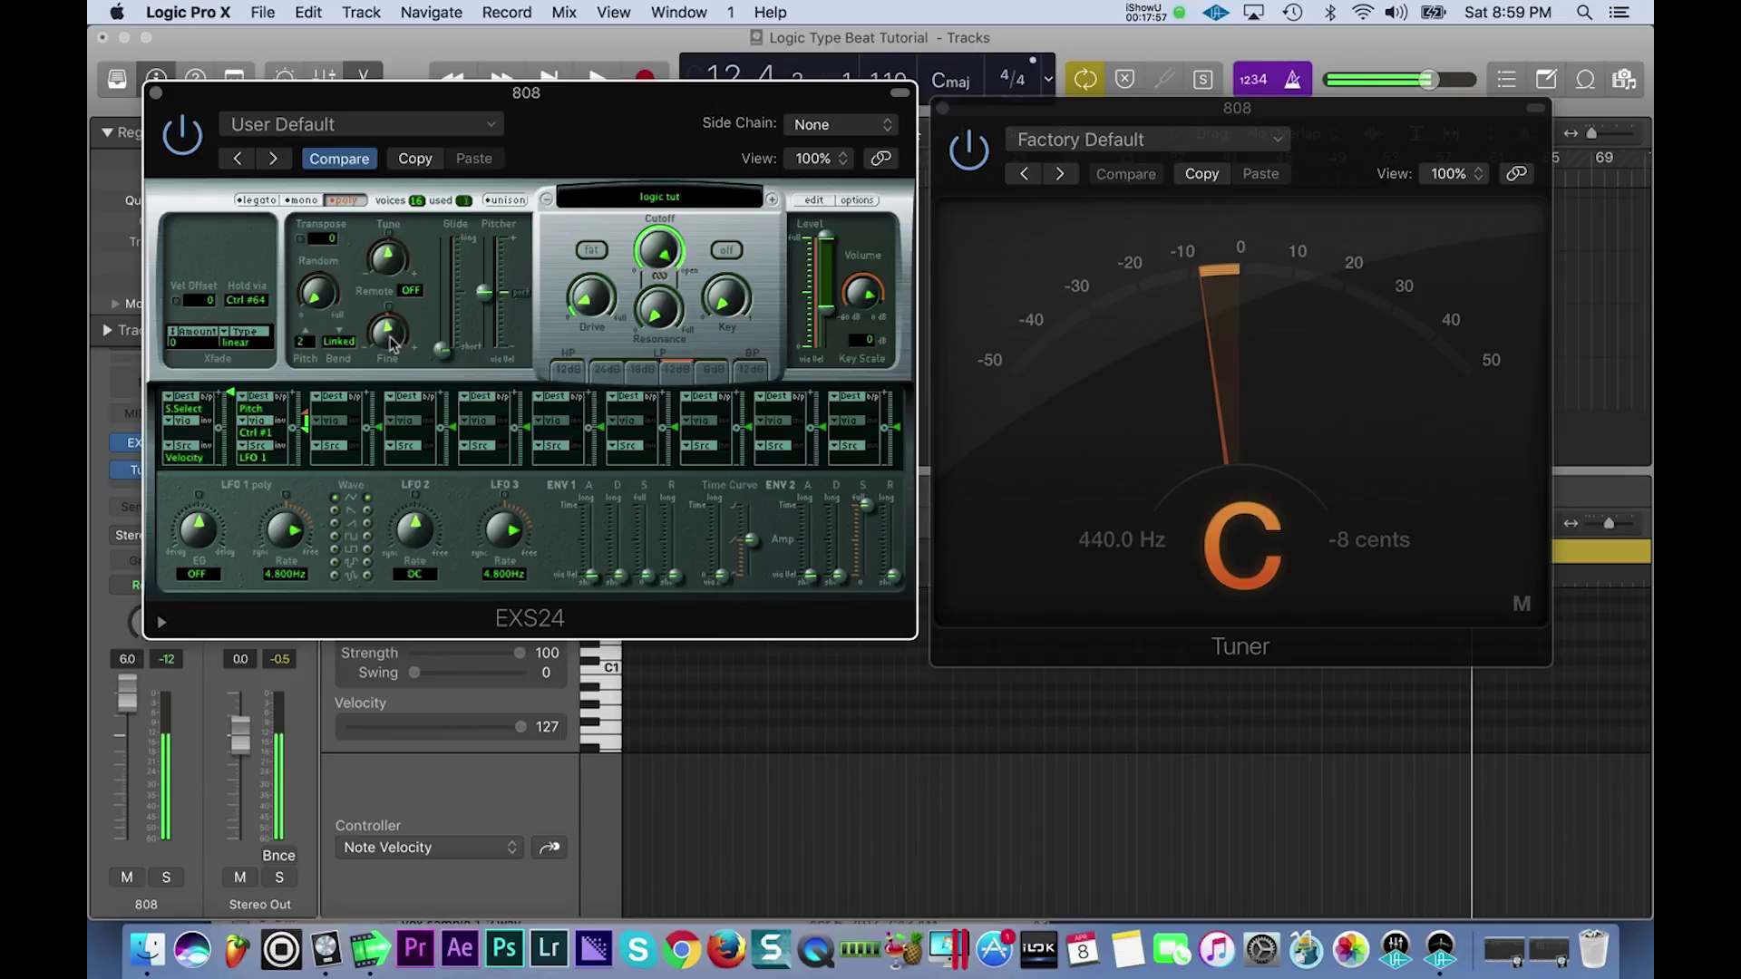
{"action": "left_click_drag", "start_coordinate": [390, 338], "coordinate": [391, 339]}
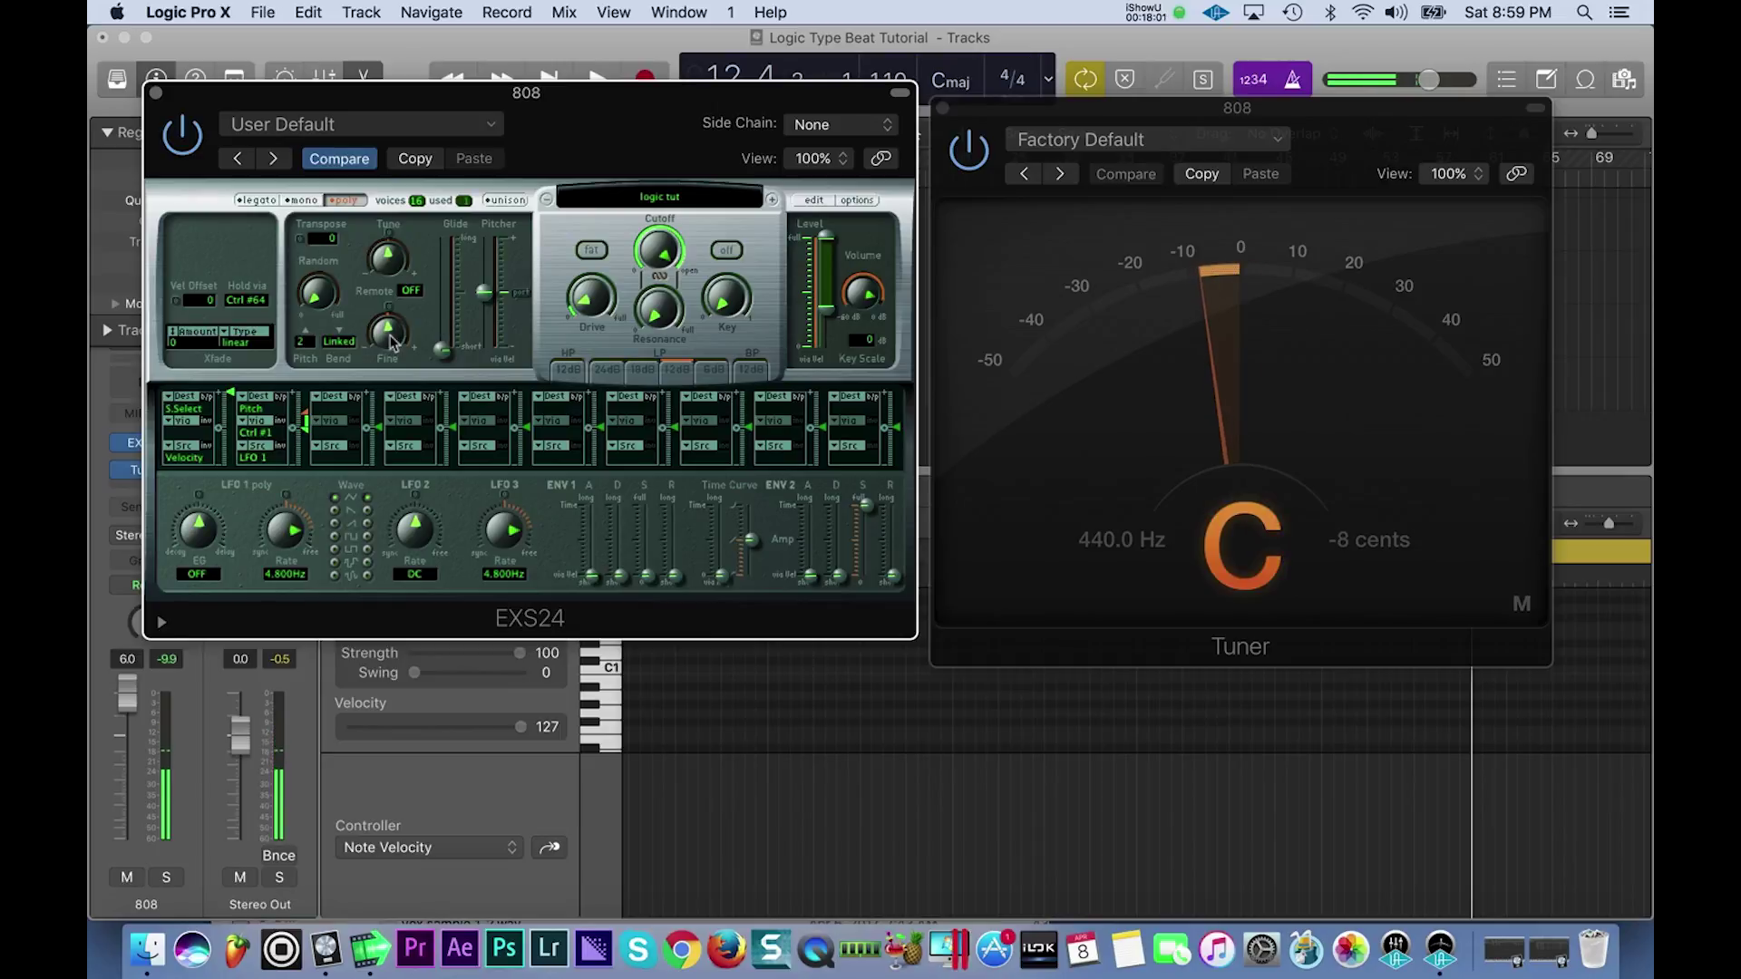
{"action": "left_click", "coordinate": [391, 340]}
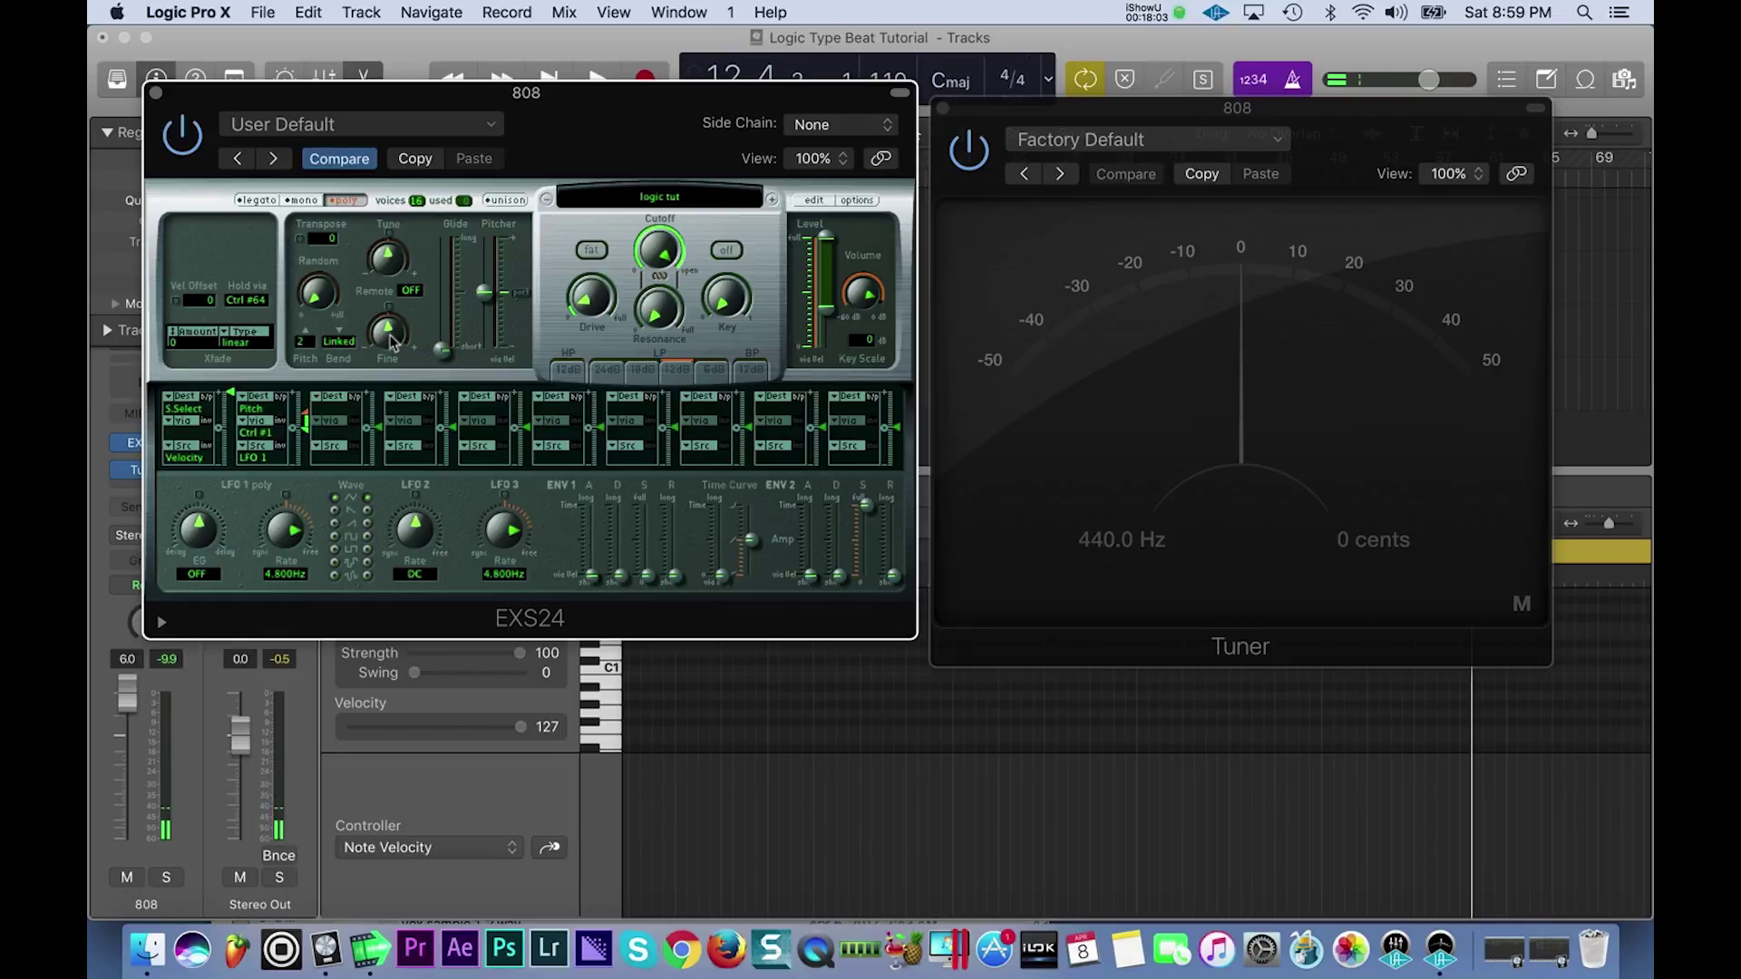
{"action": "left_click_drag", "start_coordinate": [390, 335], "coordinate": [391, 338]}
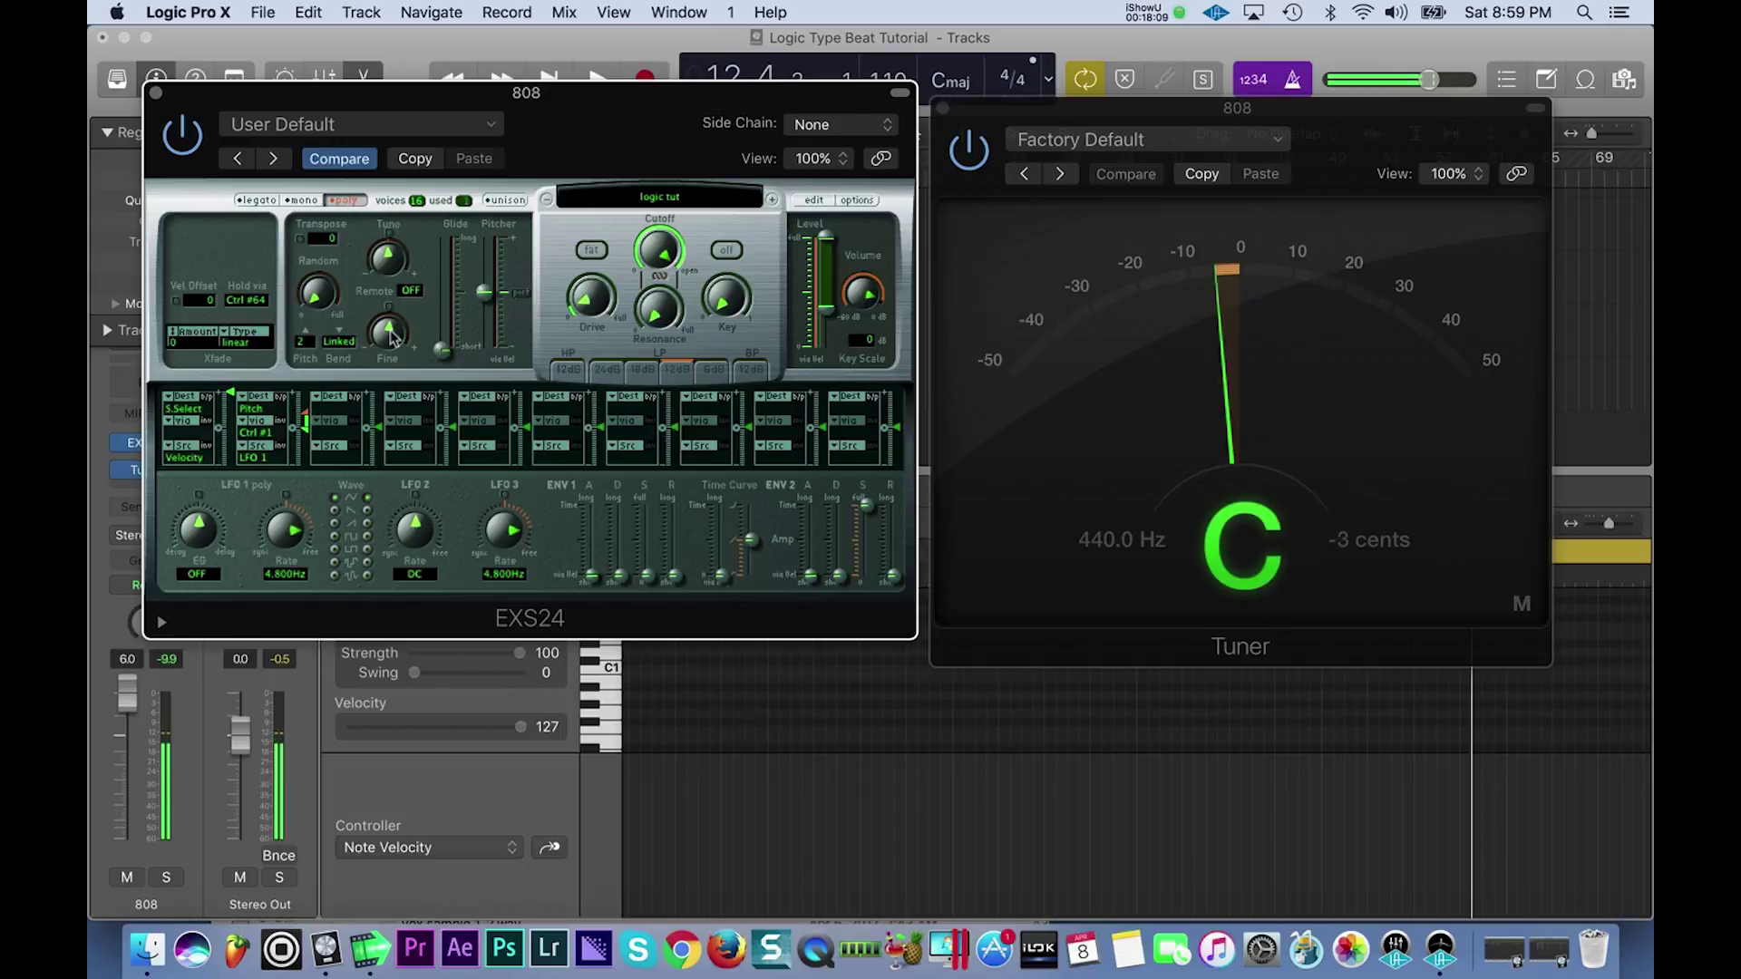
{"action": "left_click_drag", "start_coordinate": [391, 338], "coordinate": [391, 338]}
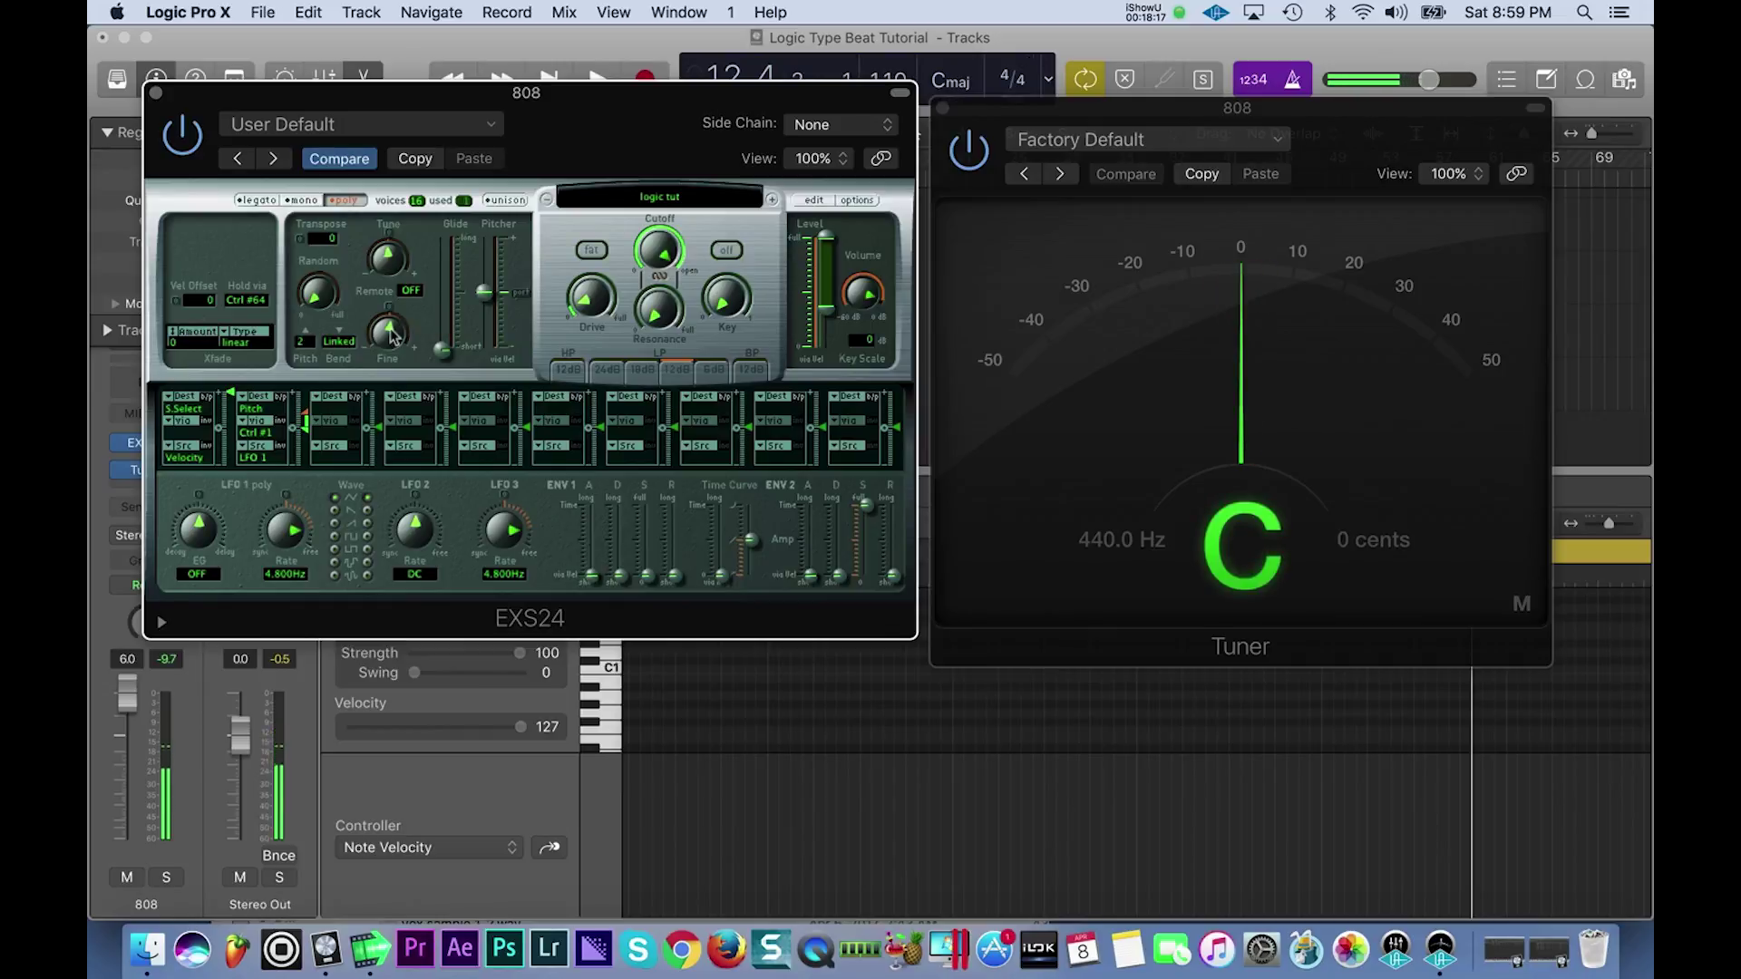
{"action": "left_click_drag", "start_coordinate": [391, 337], "coordinate": [391, 338]}
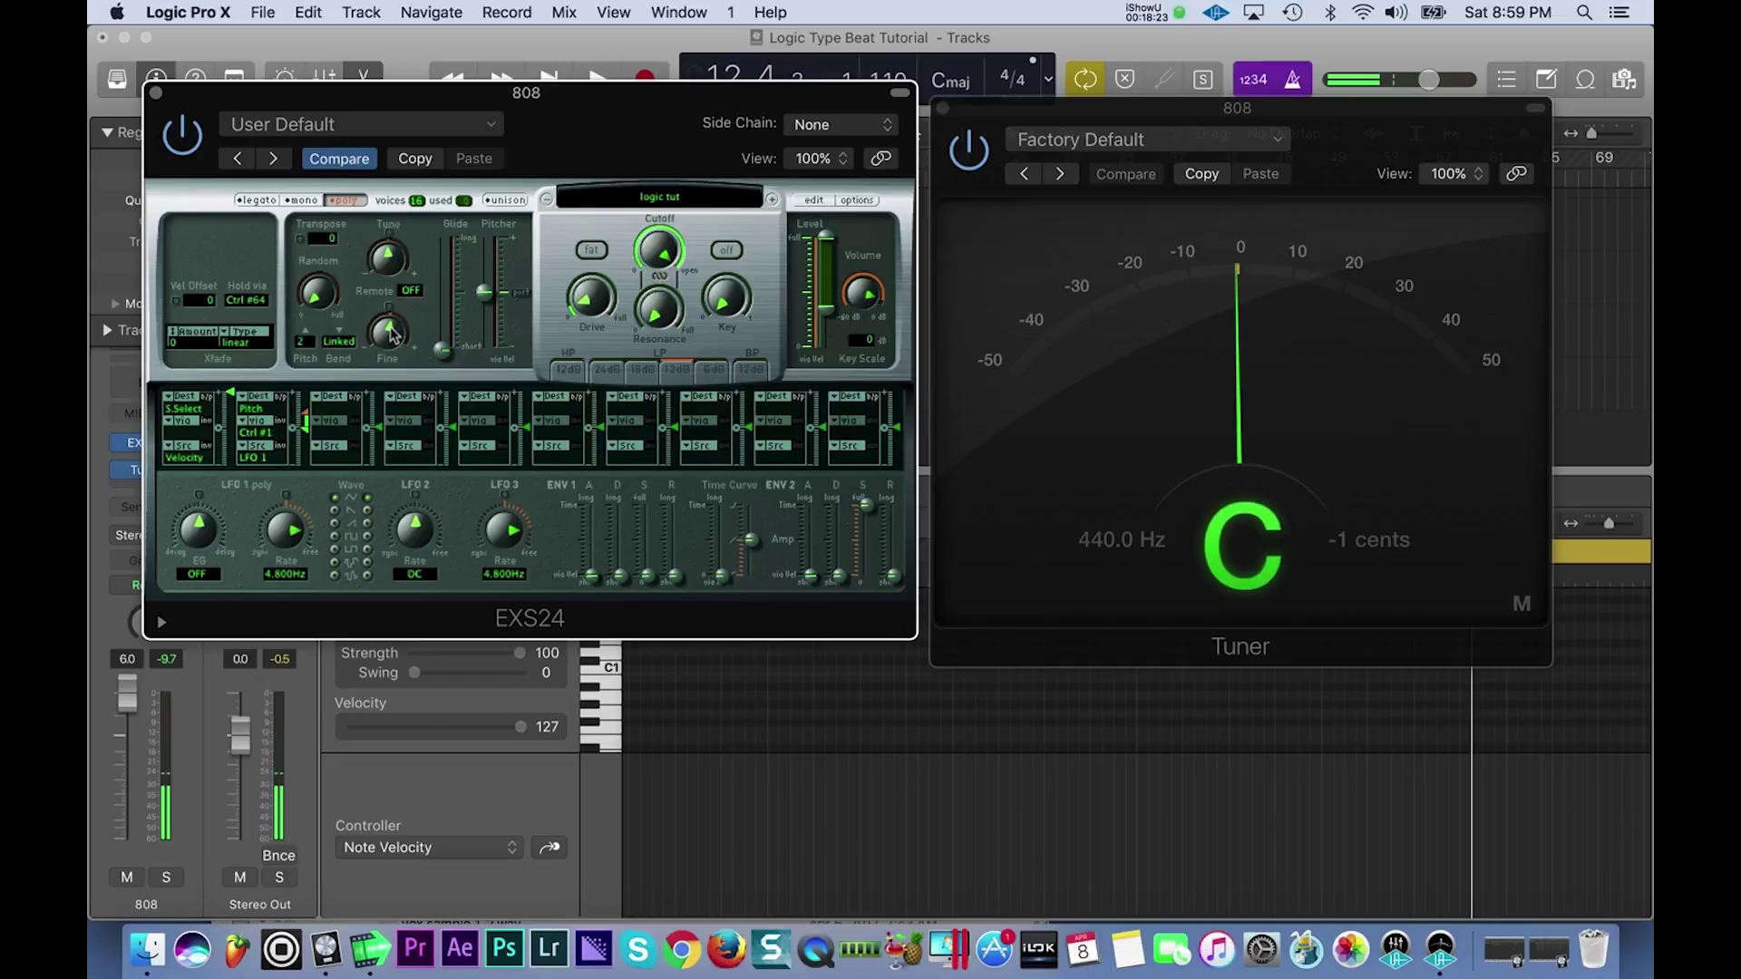
{"action": "left_click", "coordinate": [943, 108]}
{"action": "left_click", "coordinate": [157, 93]}
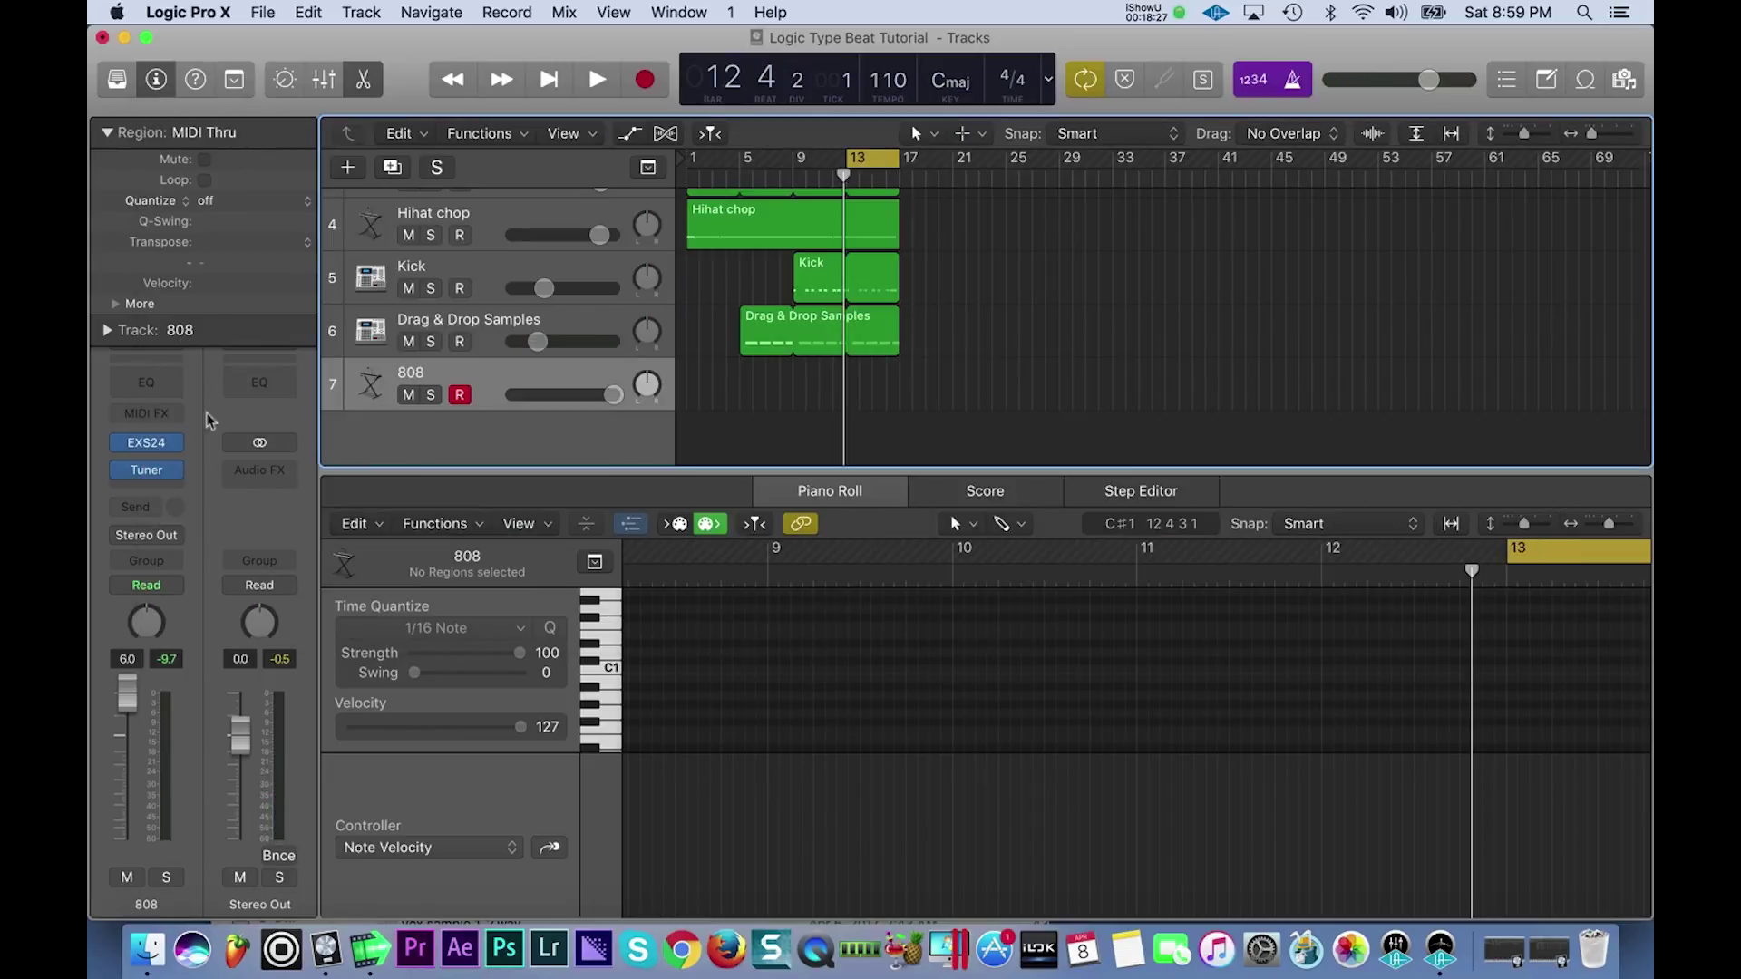
- Reopen the 808's EXS24 and play the cycled section from bar 13
{"action": "left_click", "coordinate": [173, 479]}
{"action": "mouse_move", "coordinate": [258, 869]}
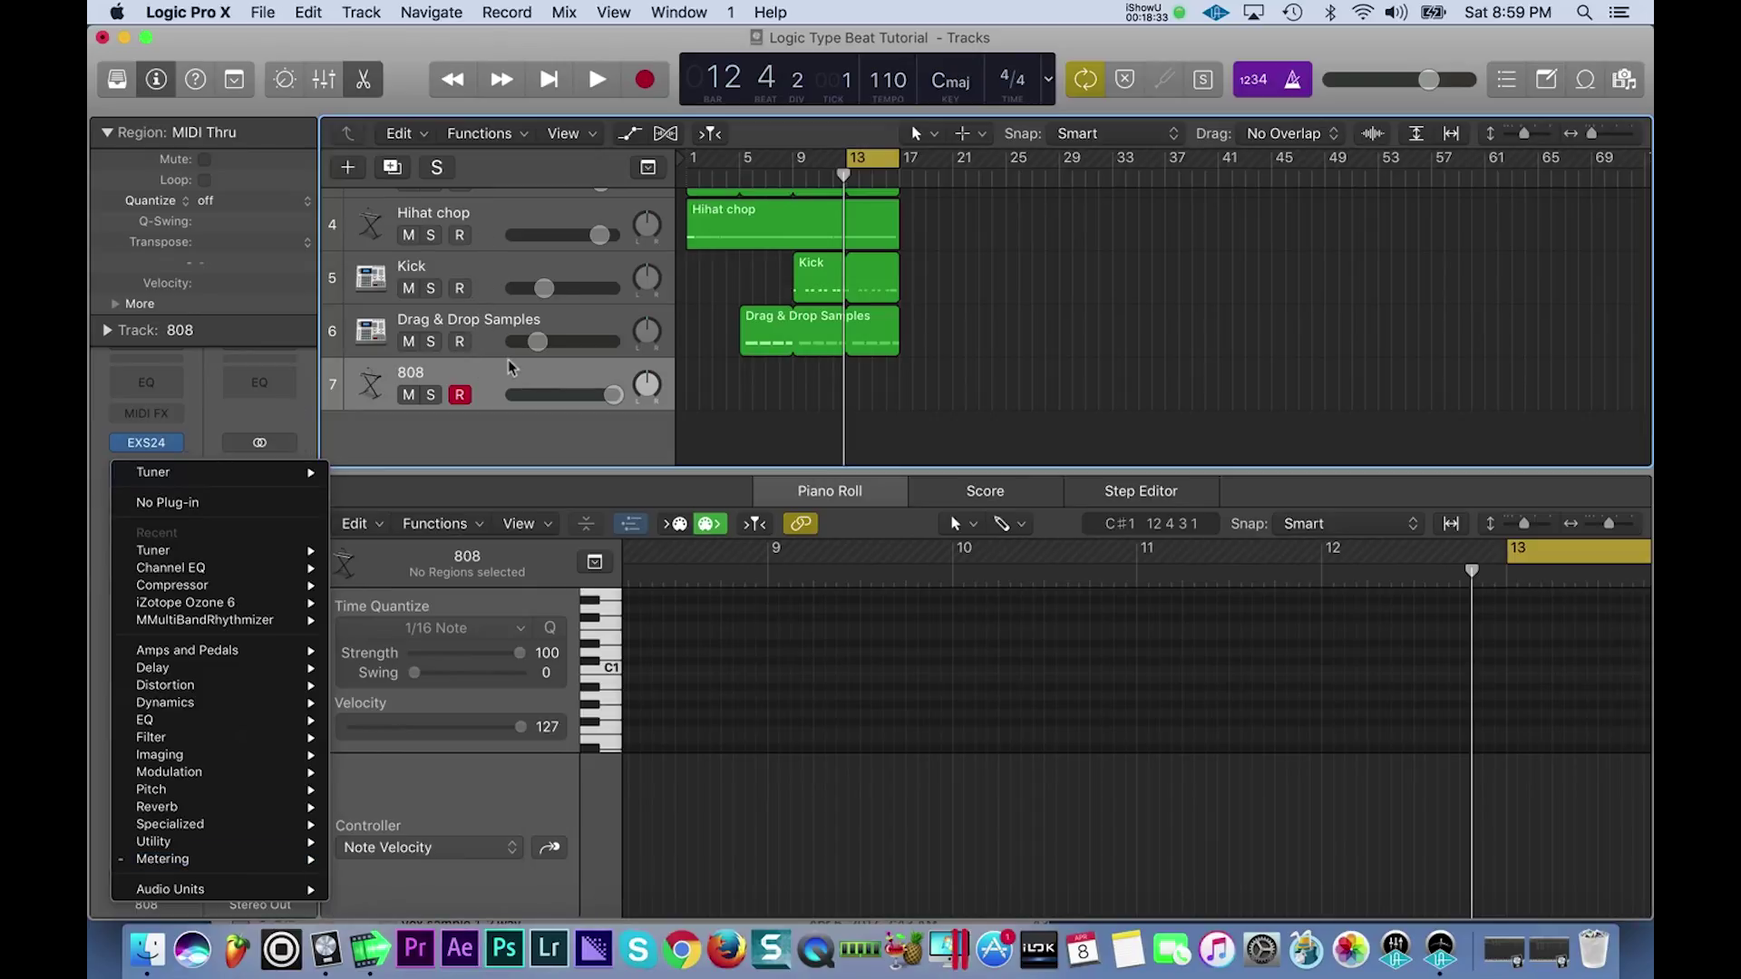
{"action": "left_click", "coordinate": [147, 443]}
{"action": "left_click", "coordinate": [149, 444]}
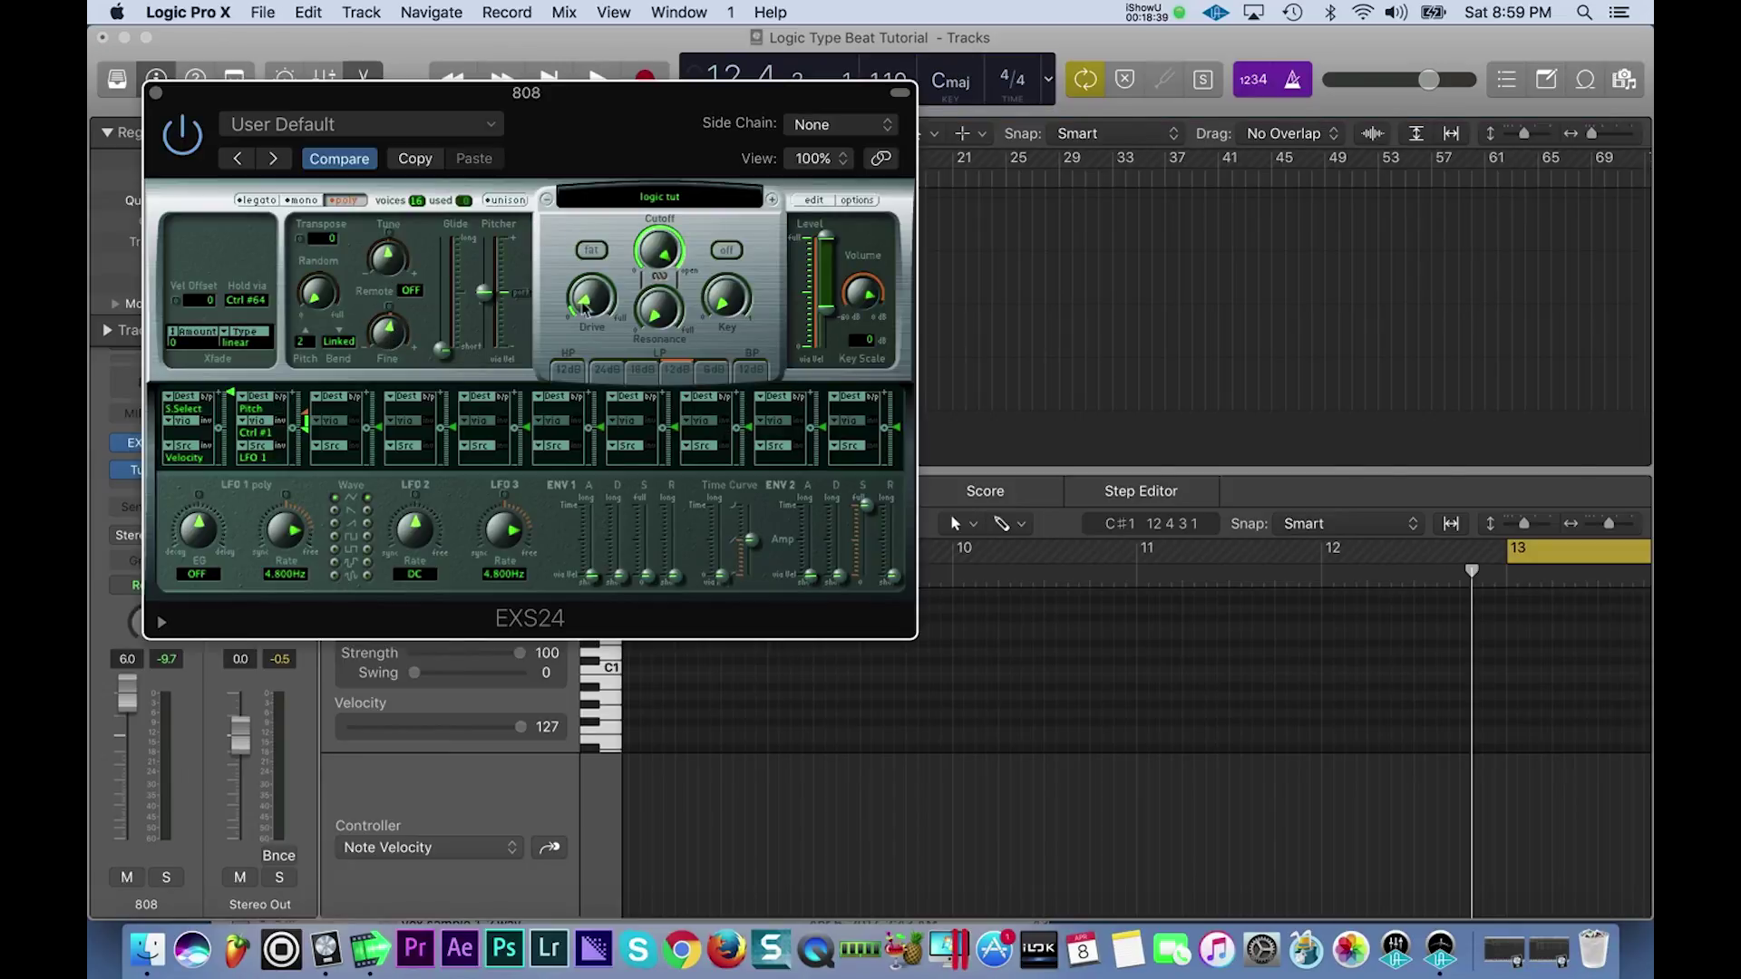
{"action": "left_click_drag", "start_coordinate": [639, 122], "coordinate": [664, 421]}
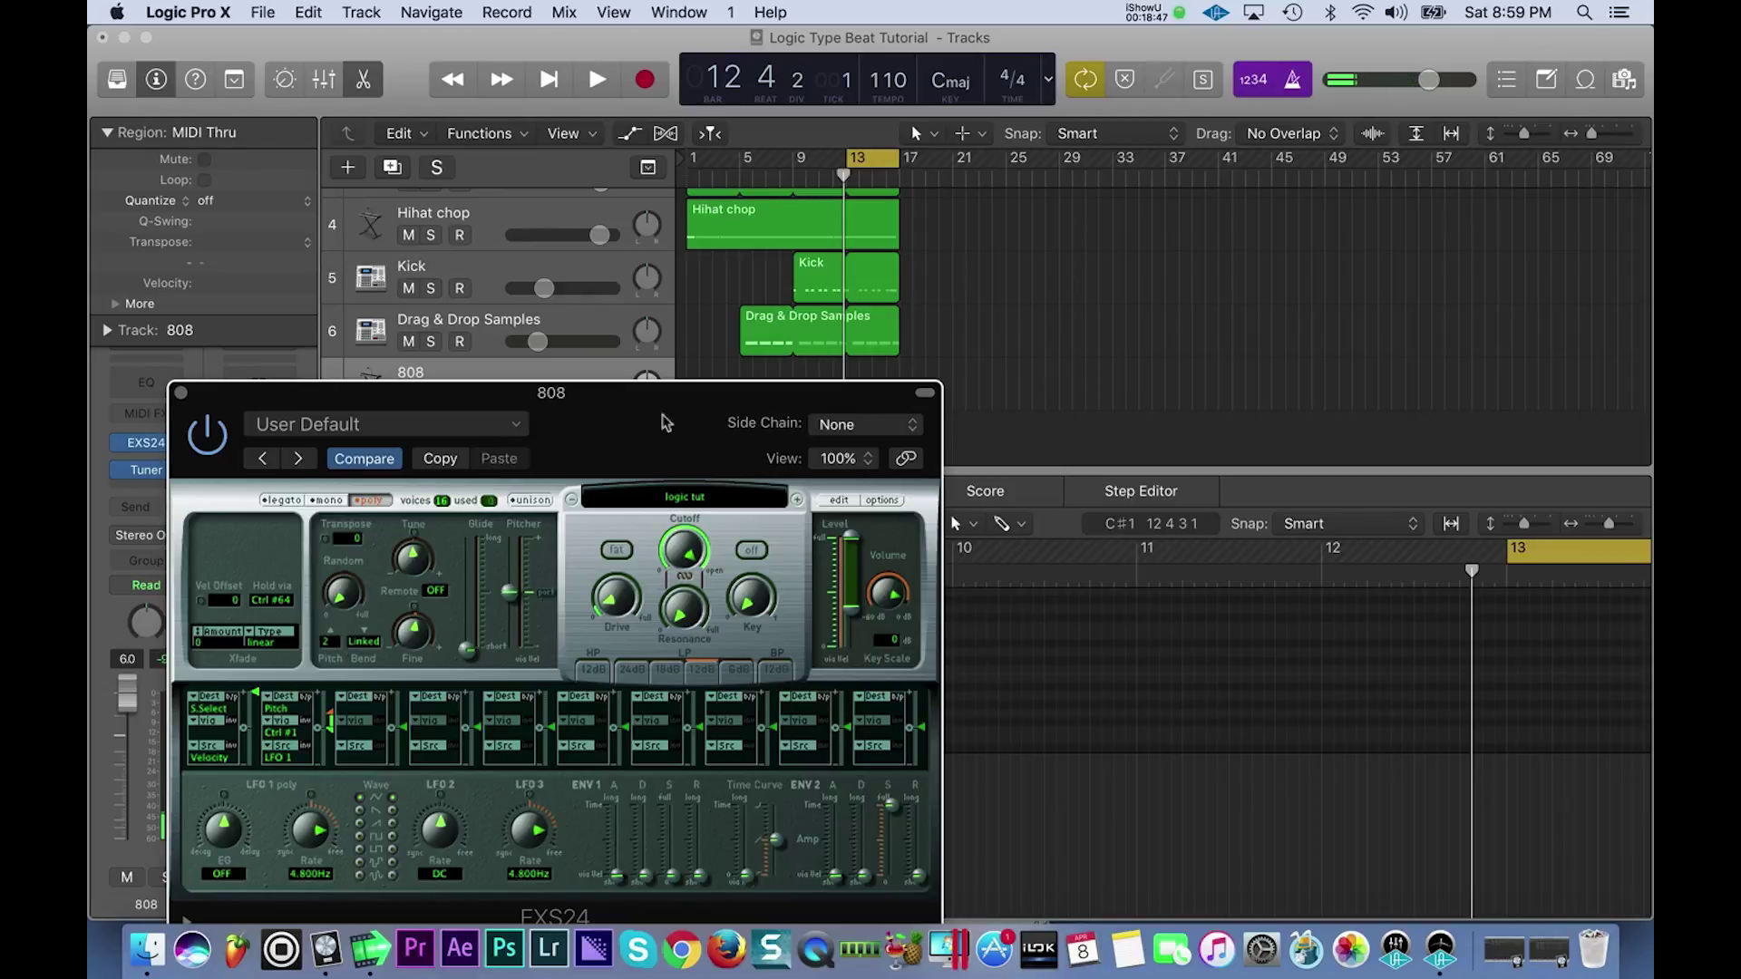
{"action": "key", "text": "space"}
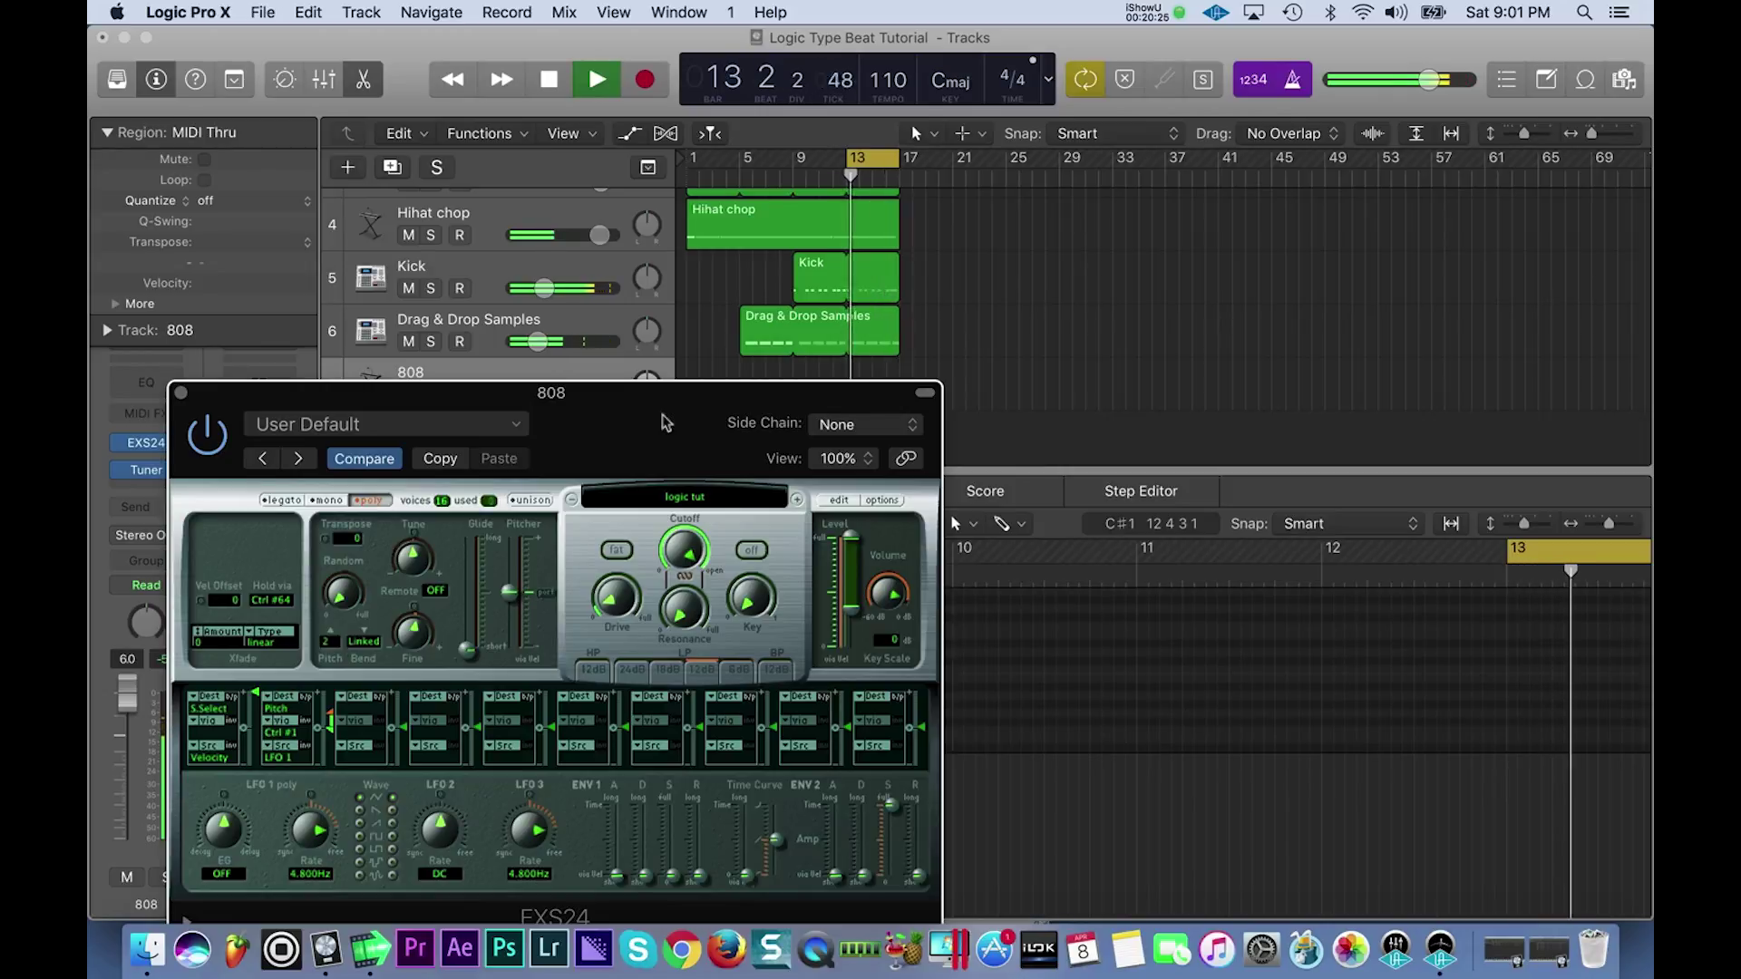
{"action": "key", "text": "space"}
- Split the looped Kick region at bar 13 so that bars 13 to 17 become a separate Kick region
{"action": "left_click_drag", "start_coordinate": [854, 180], "coordinate": [846, 178]}
{"action": "left_click", "coordinate": [870, 280]}
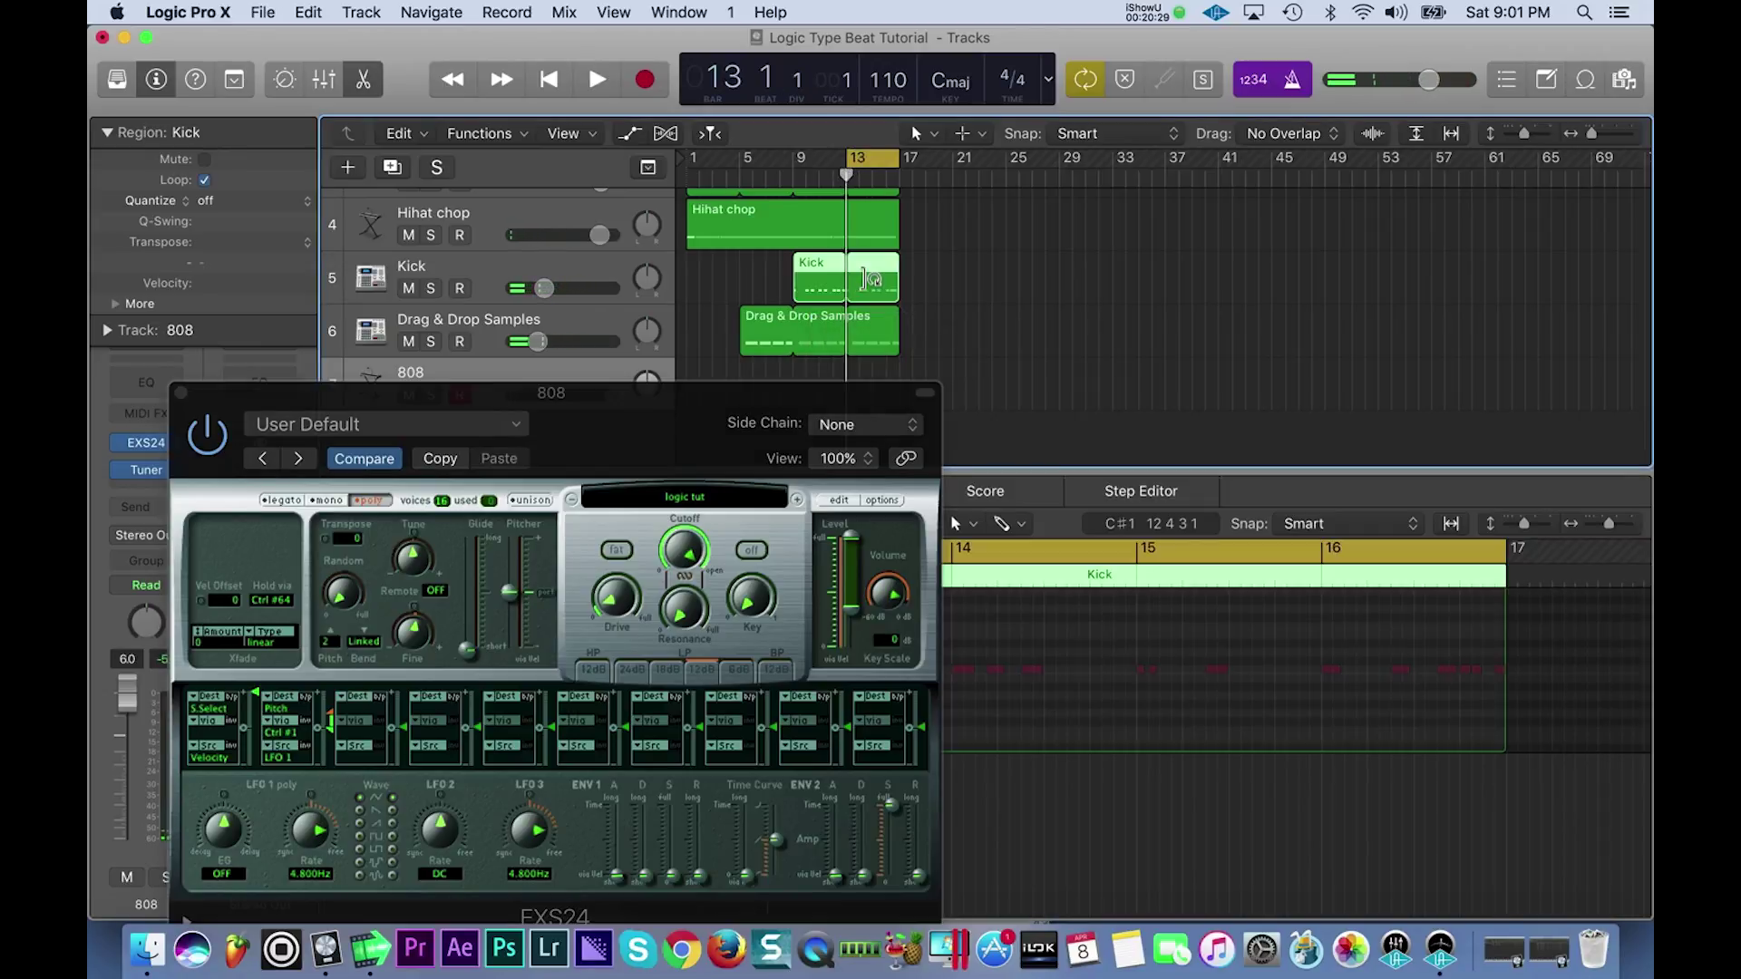
{"action": "key", "text": "super+t"}
{"action": "left_click", "coordinate": [881, 288]}
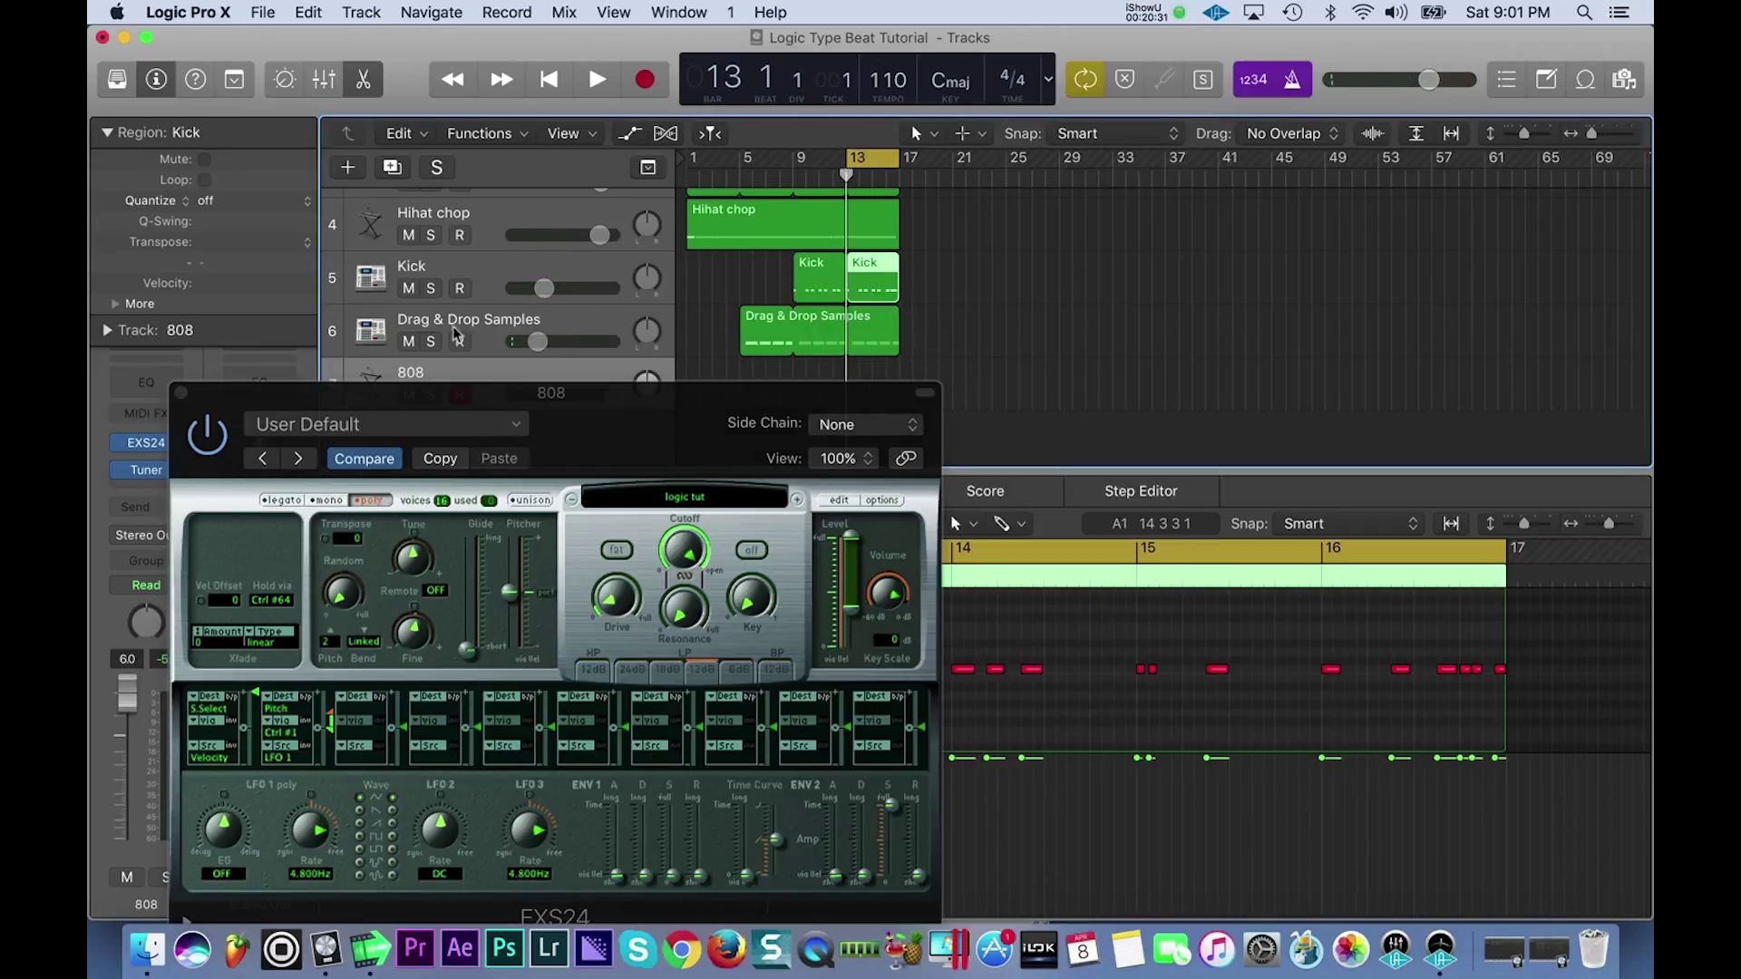
- Close the EXS24 and copy all notes of the bar 13 Kick region onto the 808 track at bar 13
{"action": "left_click", "coordinate": [181, 393]}
{"action": "key", "text": "super+a"}
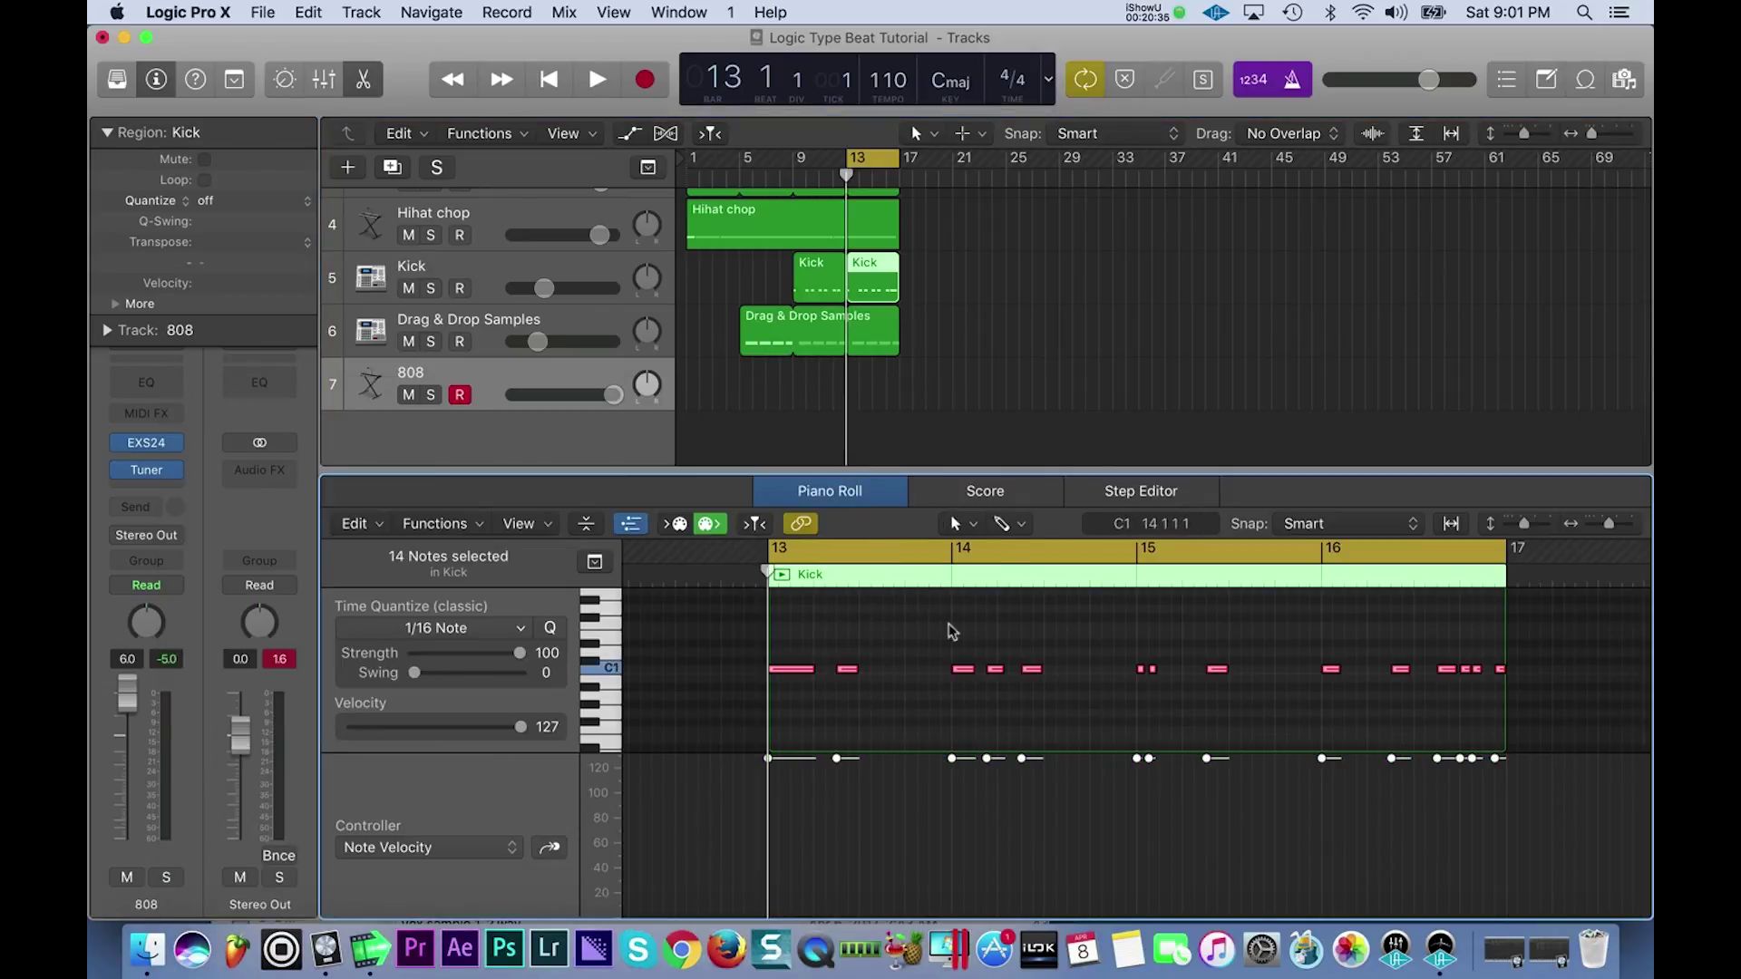
{"action": "left_click", "coordinate": [542, 385]}
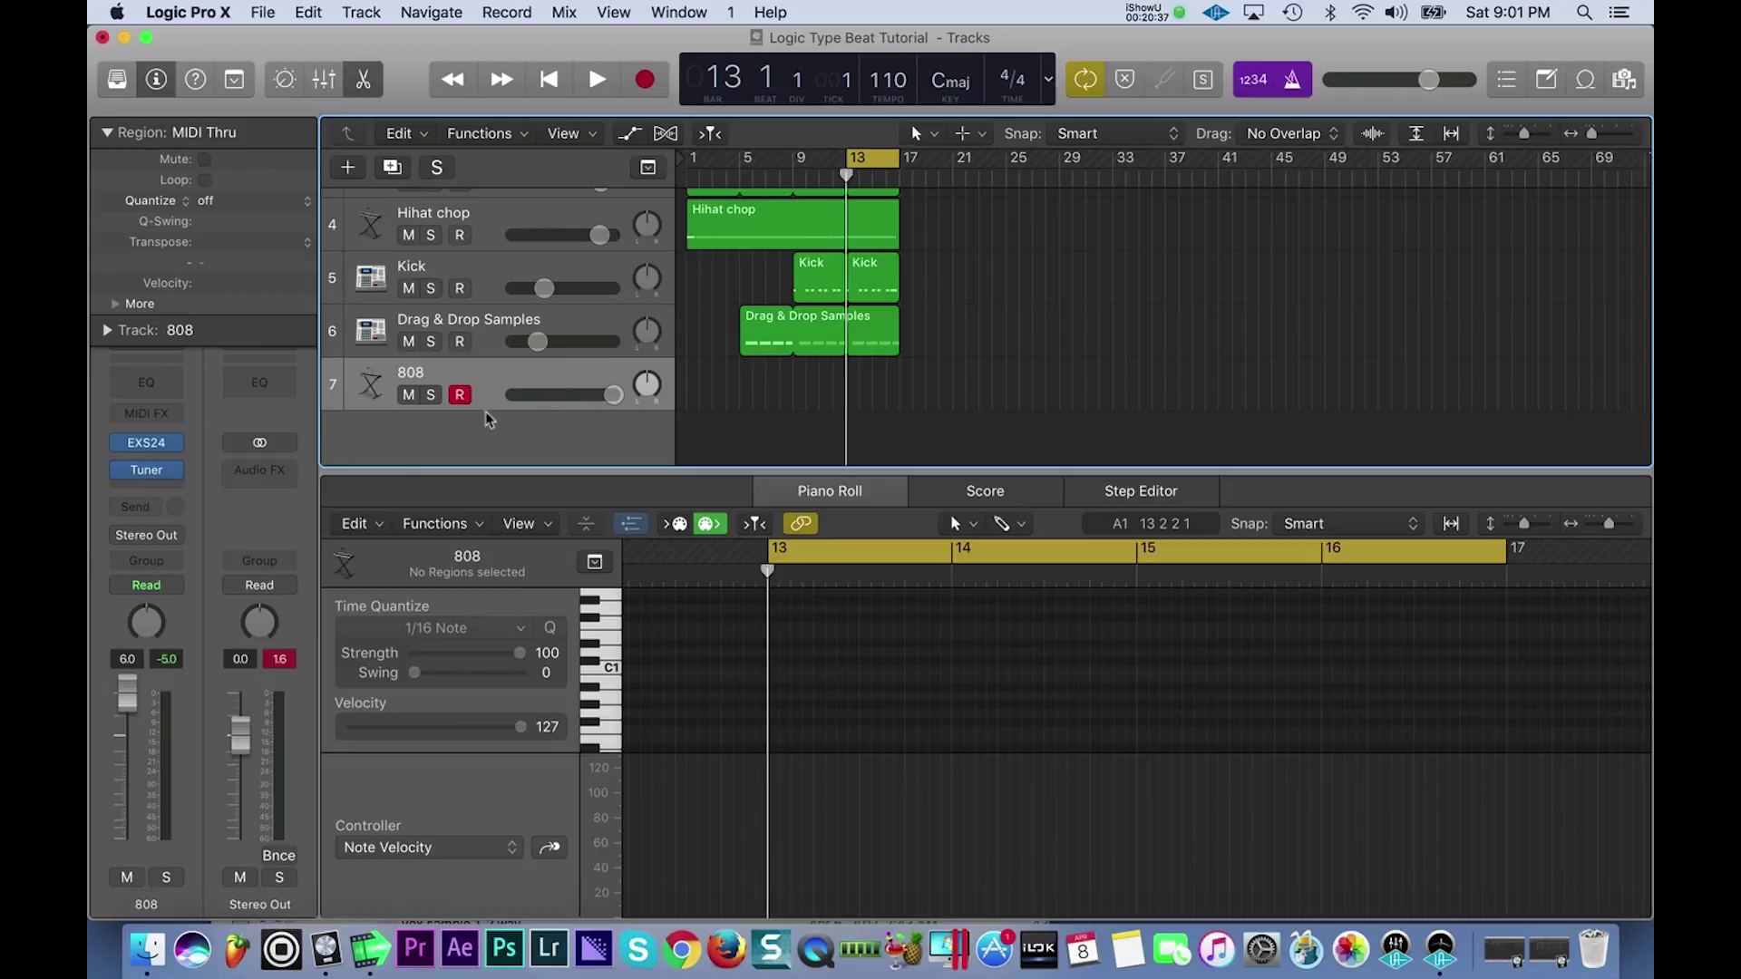
{"action": "key", "text": "super+v"}
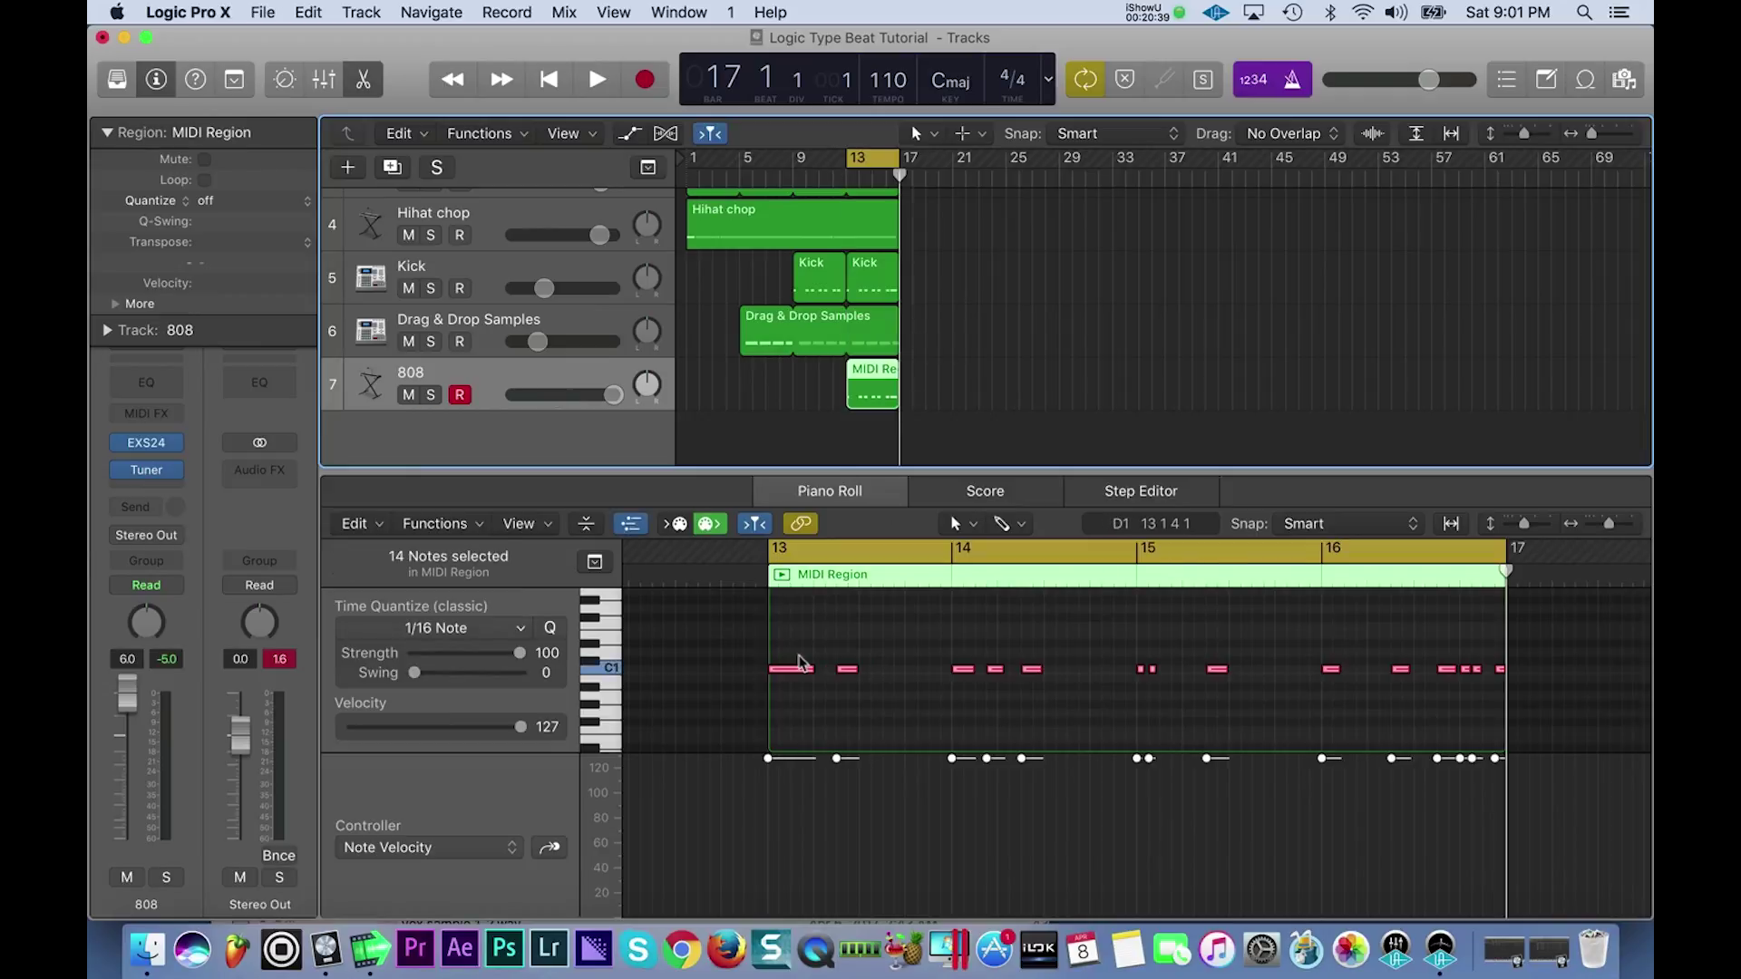
- Transpose all the pasted 808 notes up from C1 to C3 and play the cycled section
{"action": "key", "text": "space"}
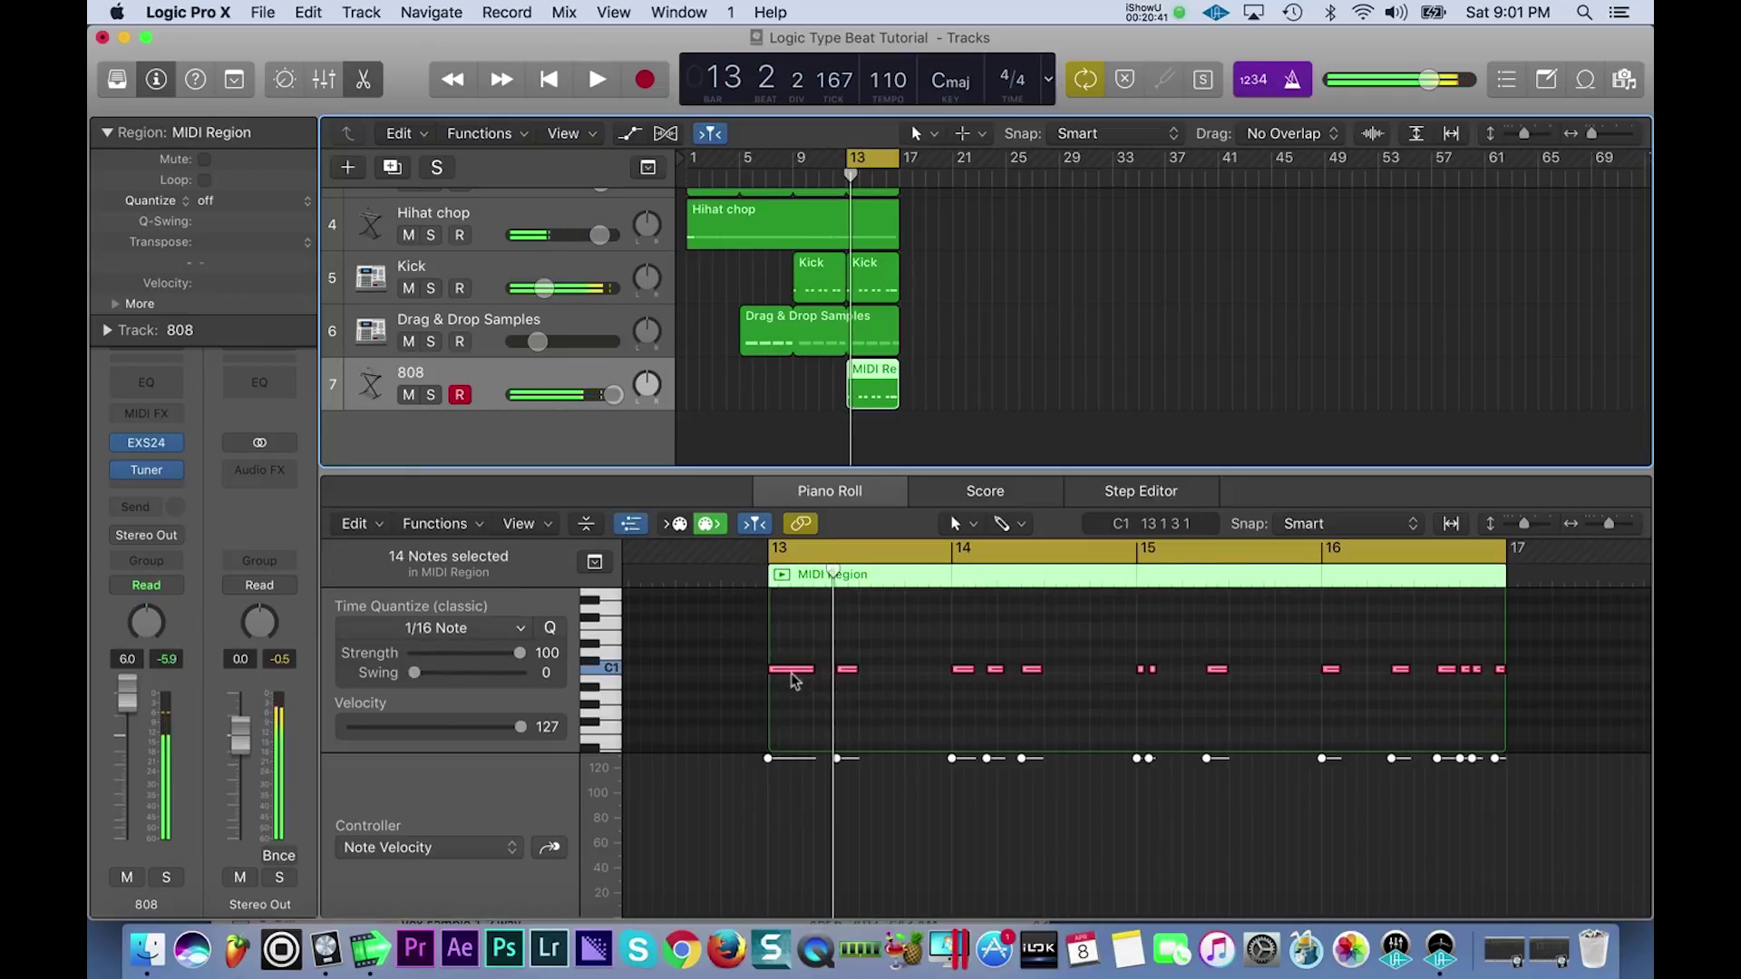
{"action": "scroll", "coordinate": [787, 707], "scroll_direction": "up", "scroll_amount": 2}
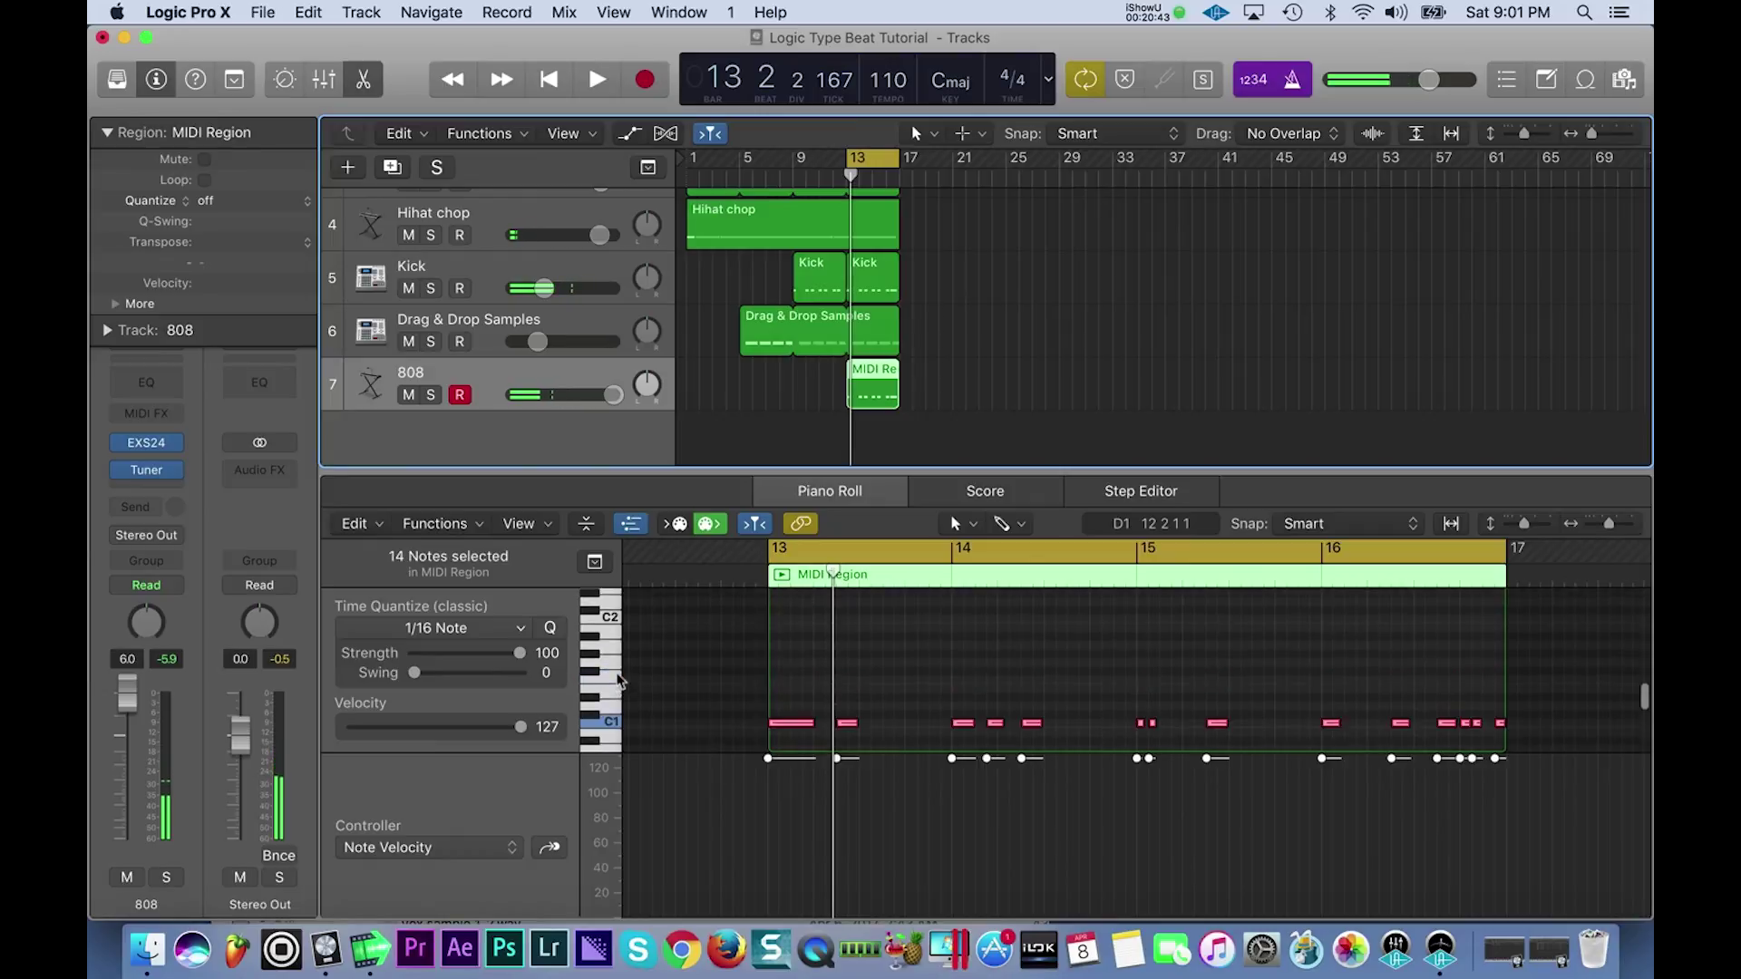
{"action": "left_click_drag", "start_coordinate": [781, 736], "coordinate": [796, 635]}
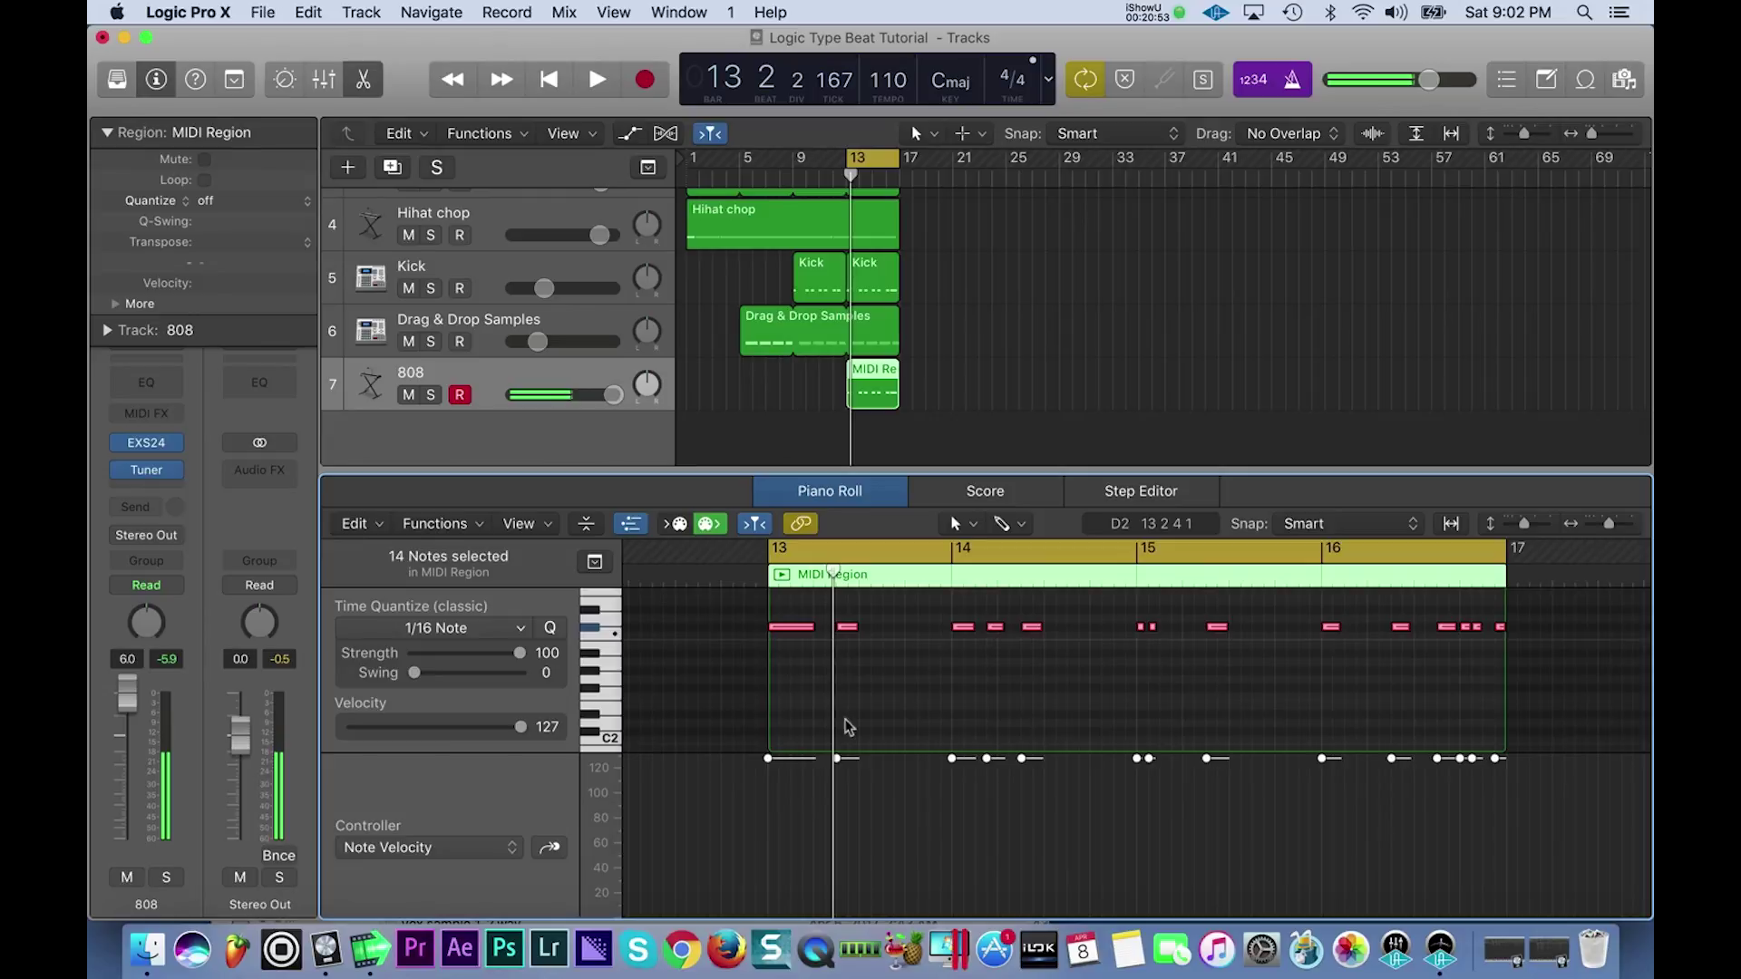
{"action": "left_click_drag", "start_coordinate": [789, 635], "coordinate": [789, 644]}
{"action": "key", "text": "space"}
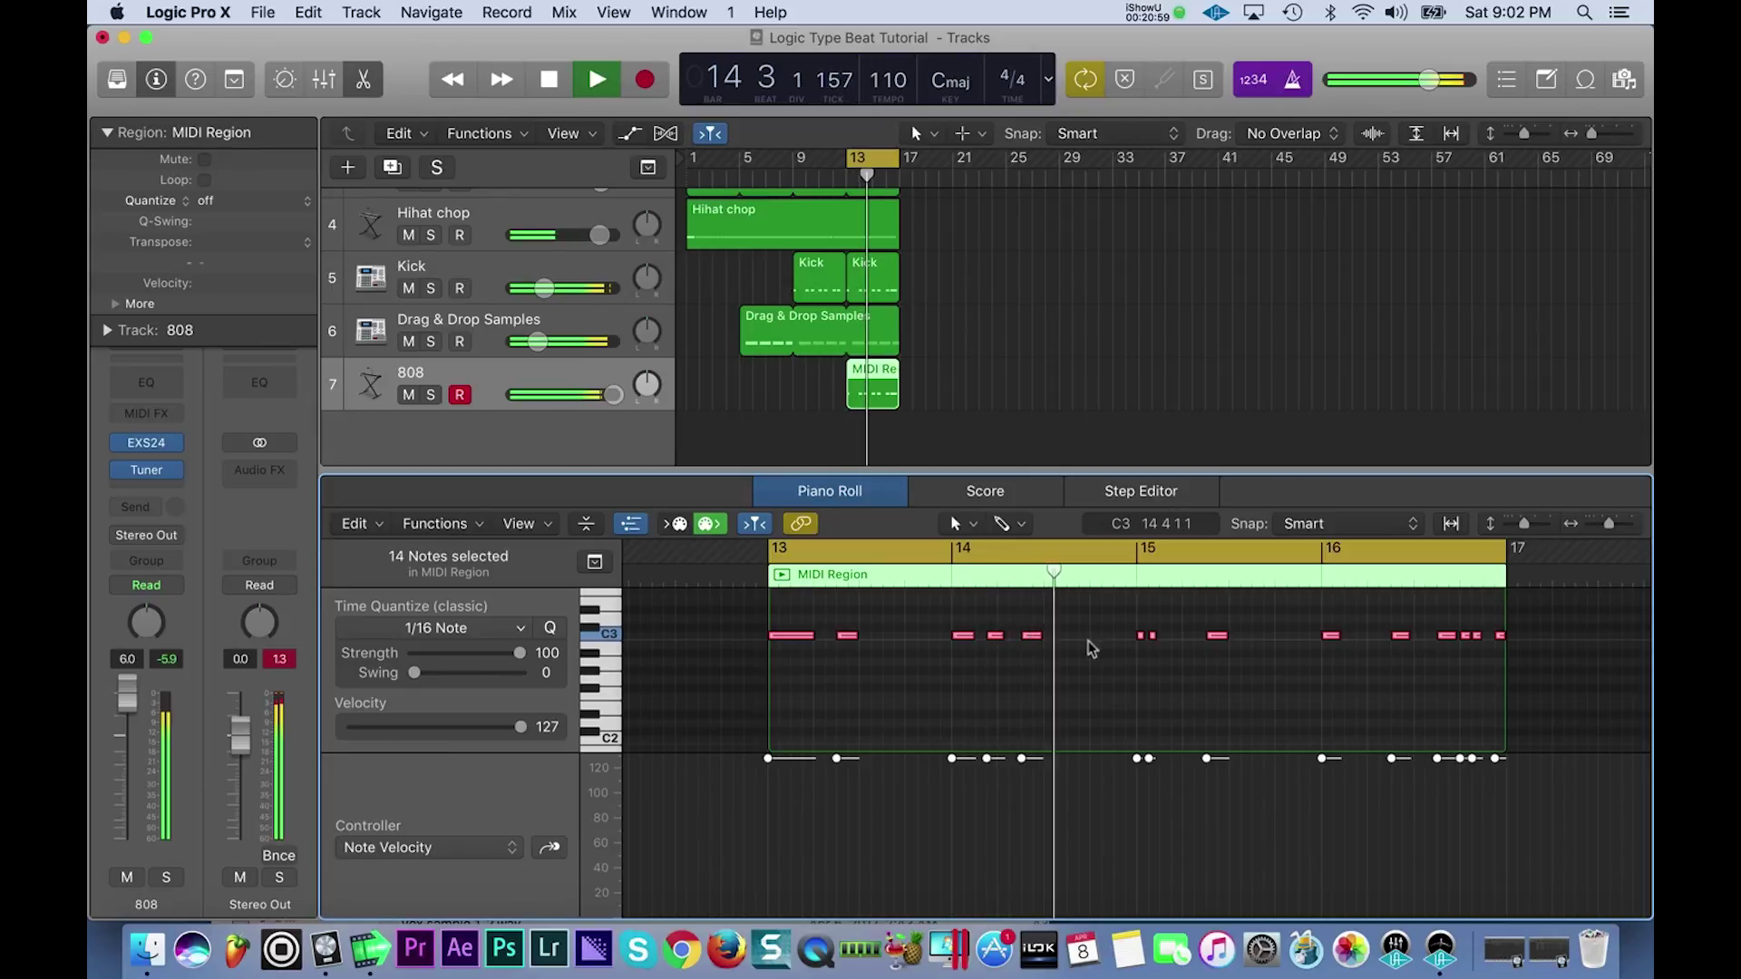
{"action": "scroll", "coordinate": [1091, 660], "scroll_direction": "up", "scroll_amount": 1}
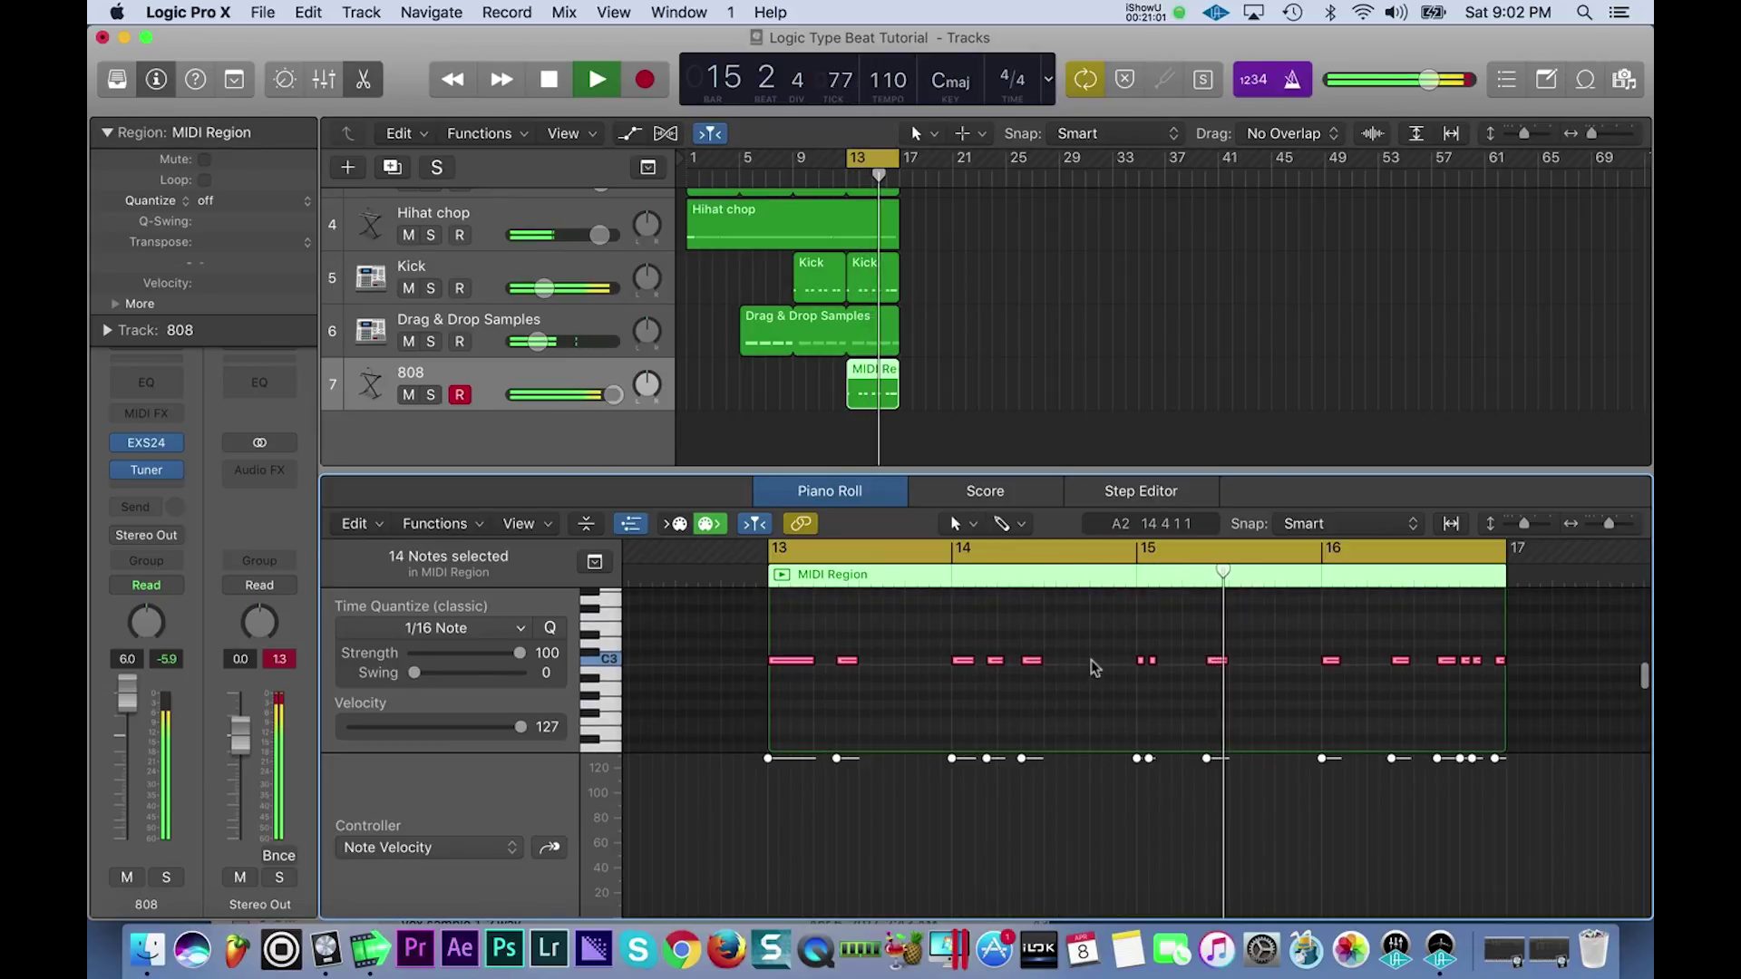
{"action": "key", "text": "space"}
- Move the last 808 note of bar 14 up an octave to C4 and play the section
{"action": "left_click", "coordinate": [985, 679]}
{"action": "key", "text": "space"}
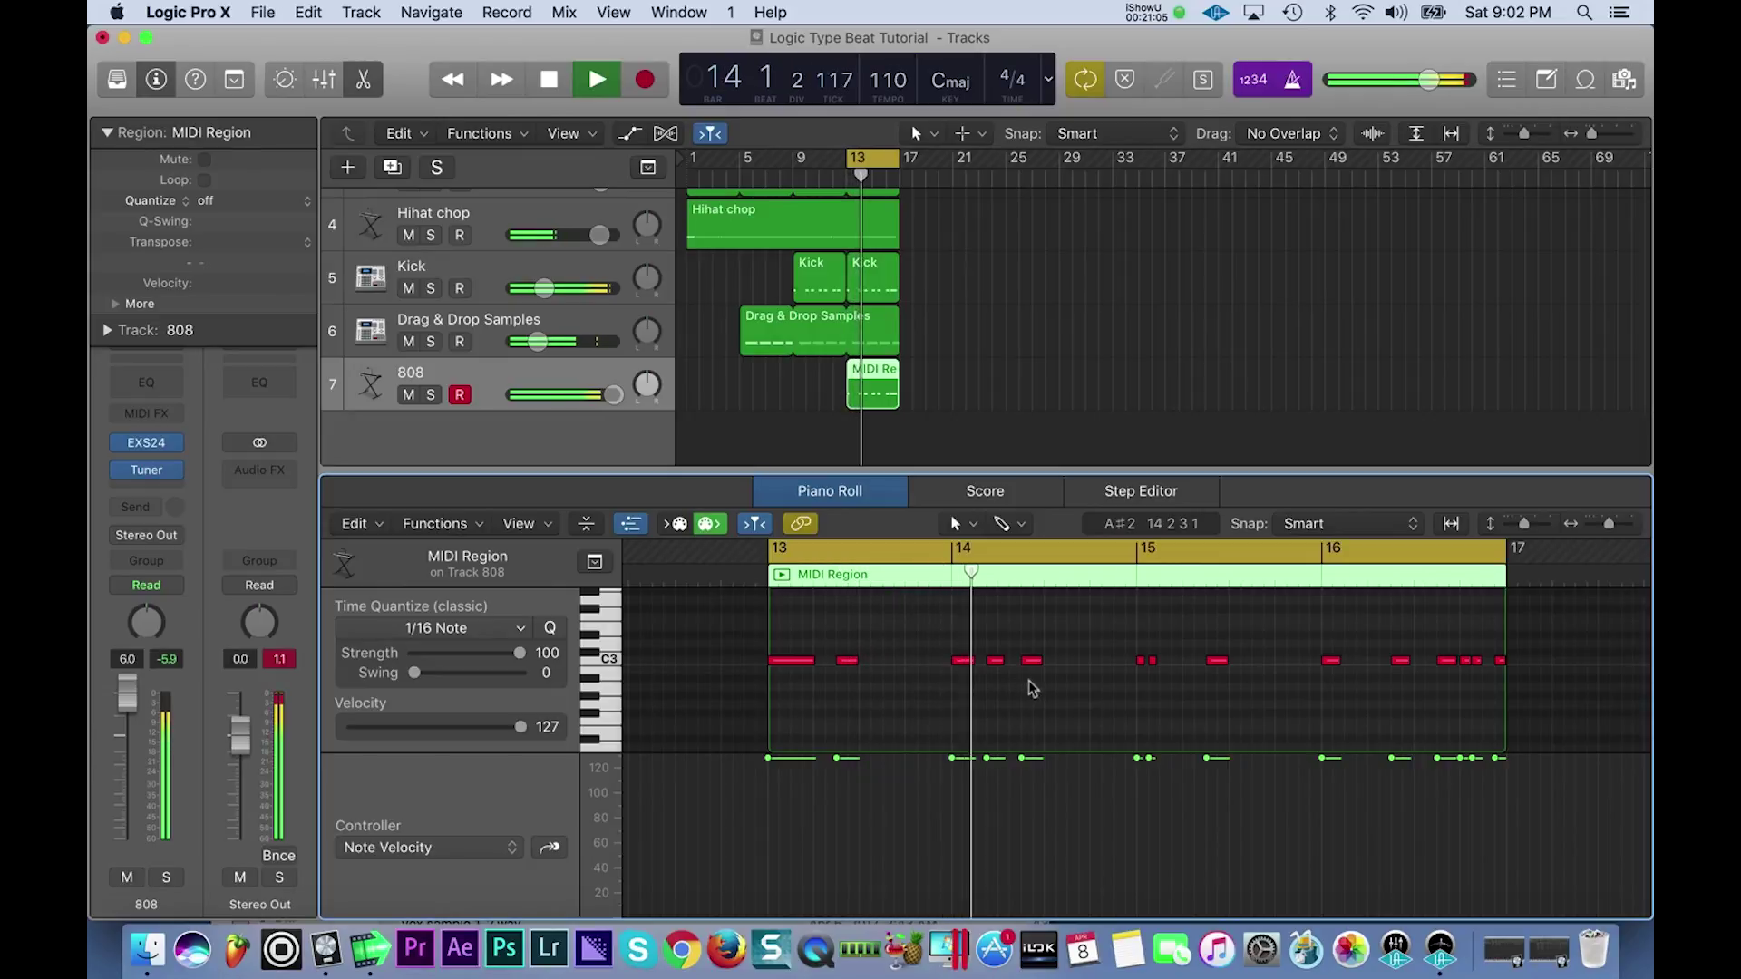
{"action": "key", "text": "space"}
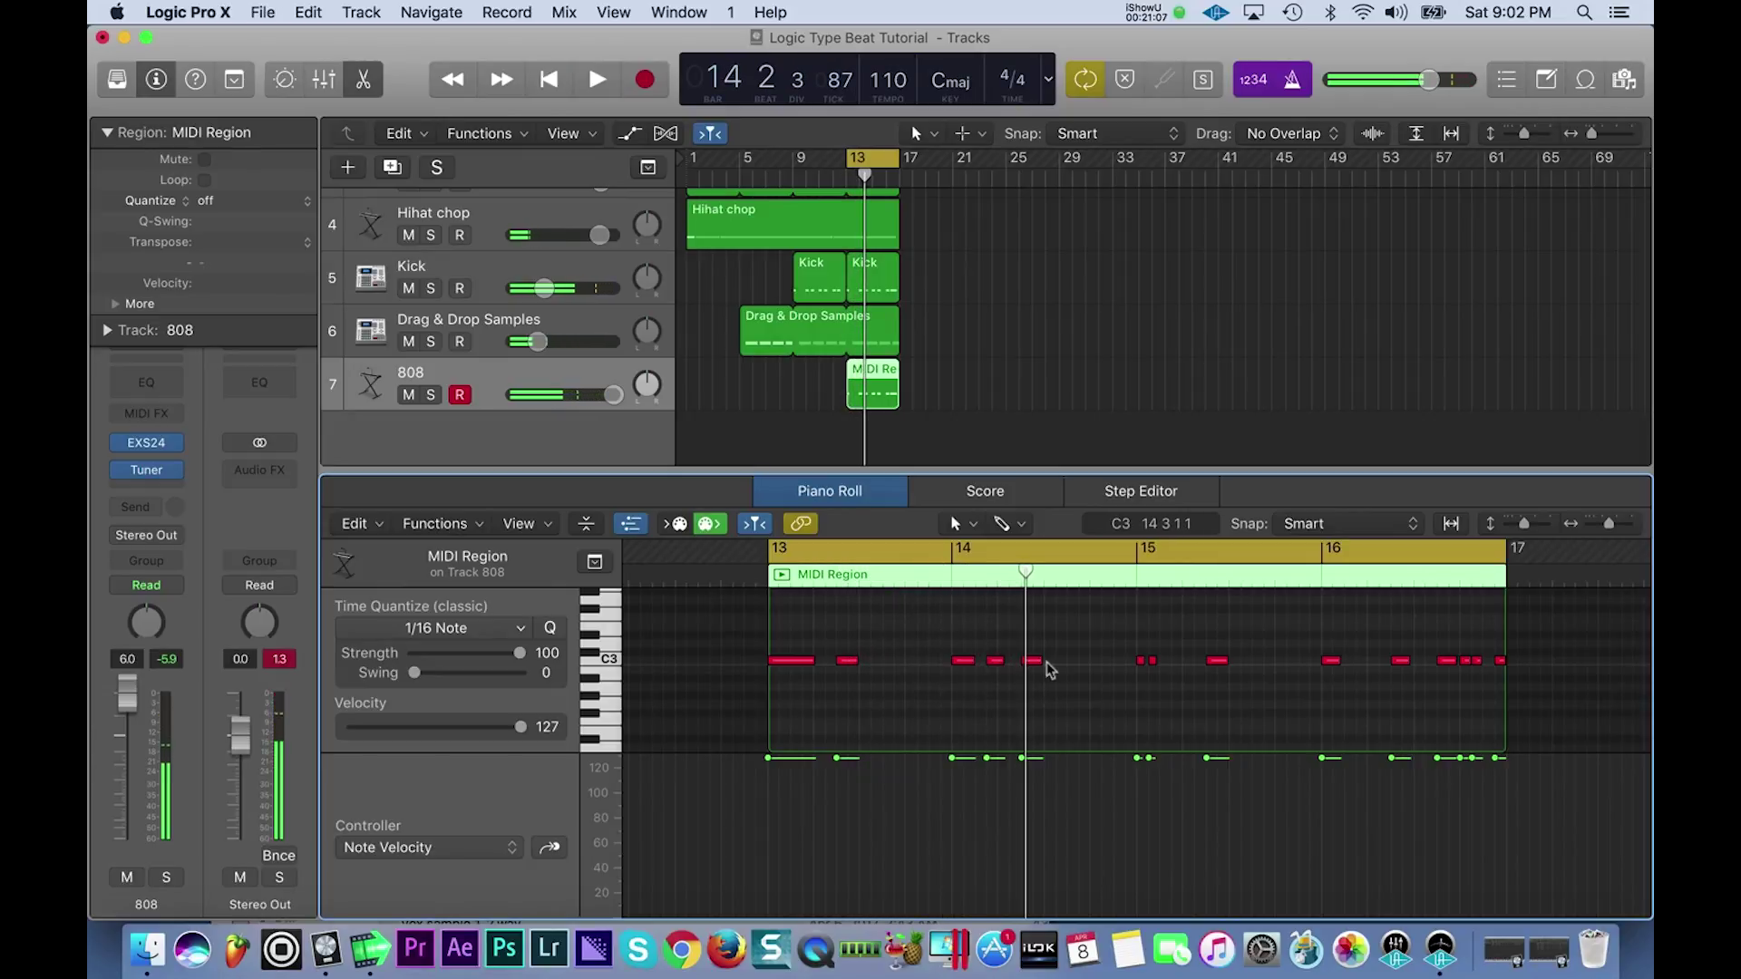
{"action": "left_click_drag", "start_coordinate": [1036, 664], "coordinate": [1034, 608]}
{"action": "key", "text": "space"}
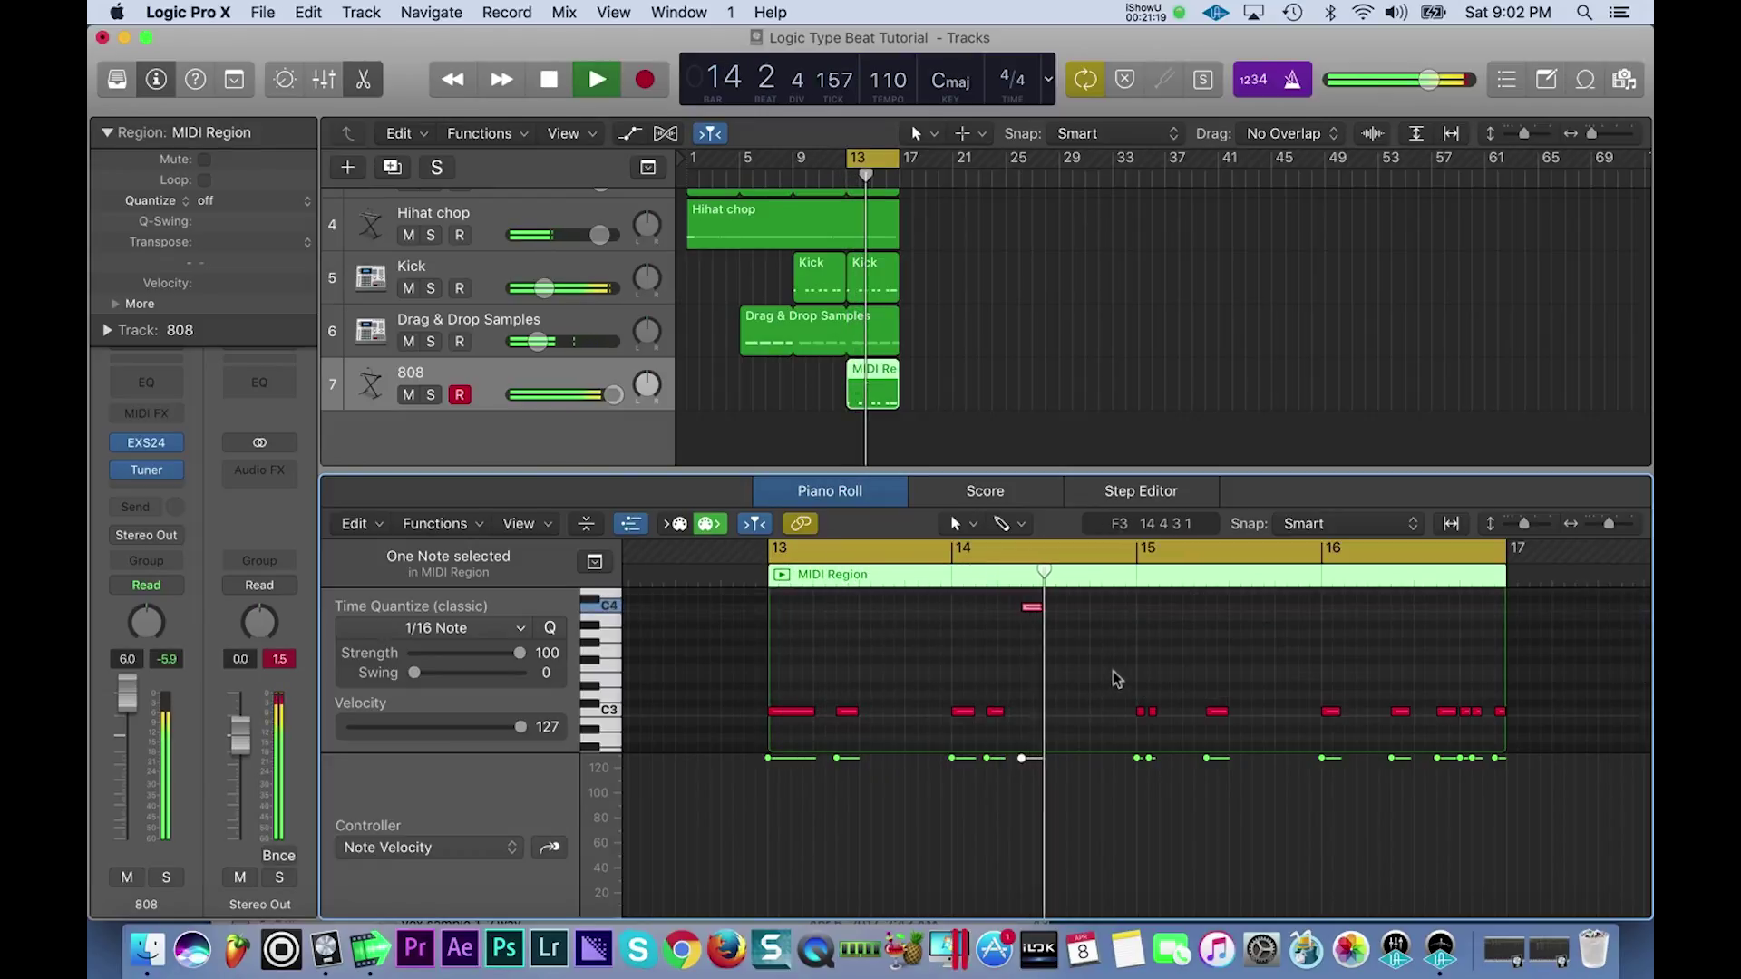
{"action": "key", "text": "space"}
- Lengthen the second 808 note of bar 15 to about an eighth note and play the section
{"action": "left_click_drag", "start_coordinate": [1153, 714], "coordinate": [1168, 715]}
{"action": "key", "text": "space"}
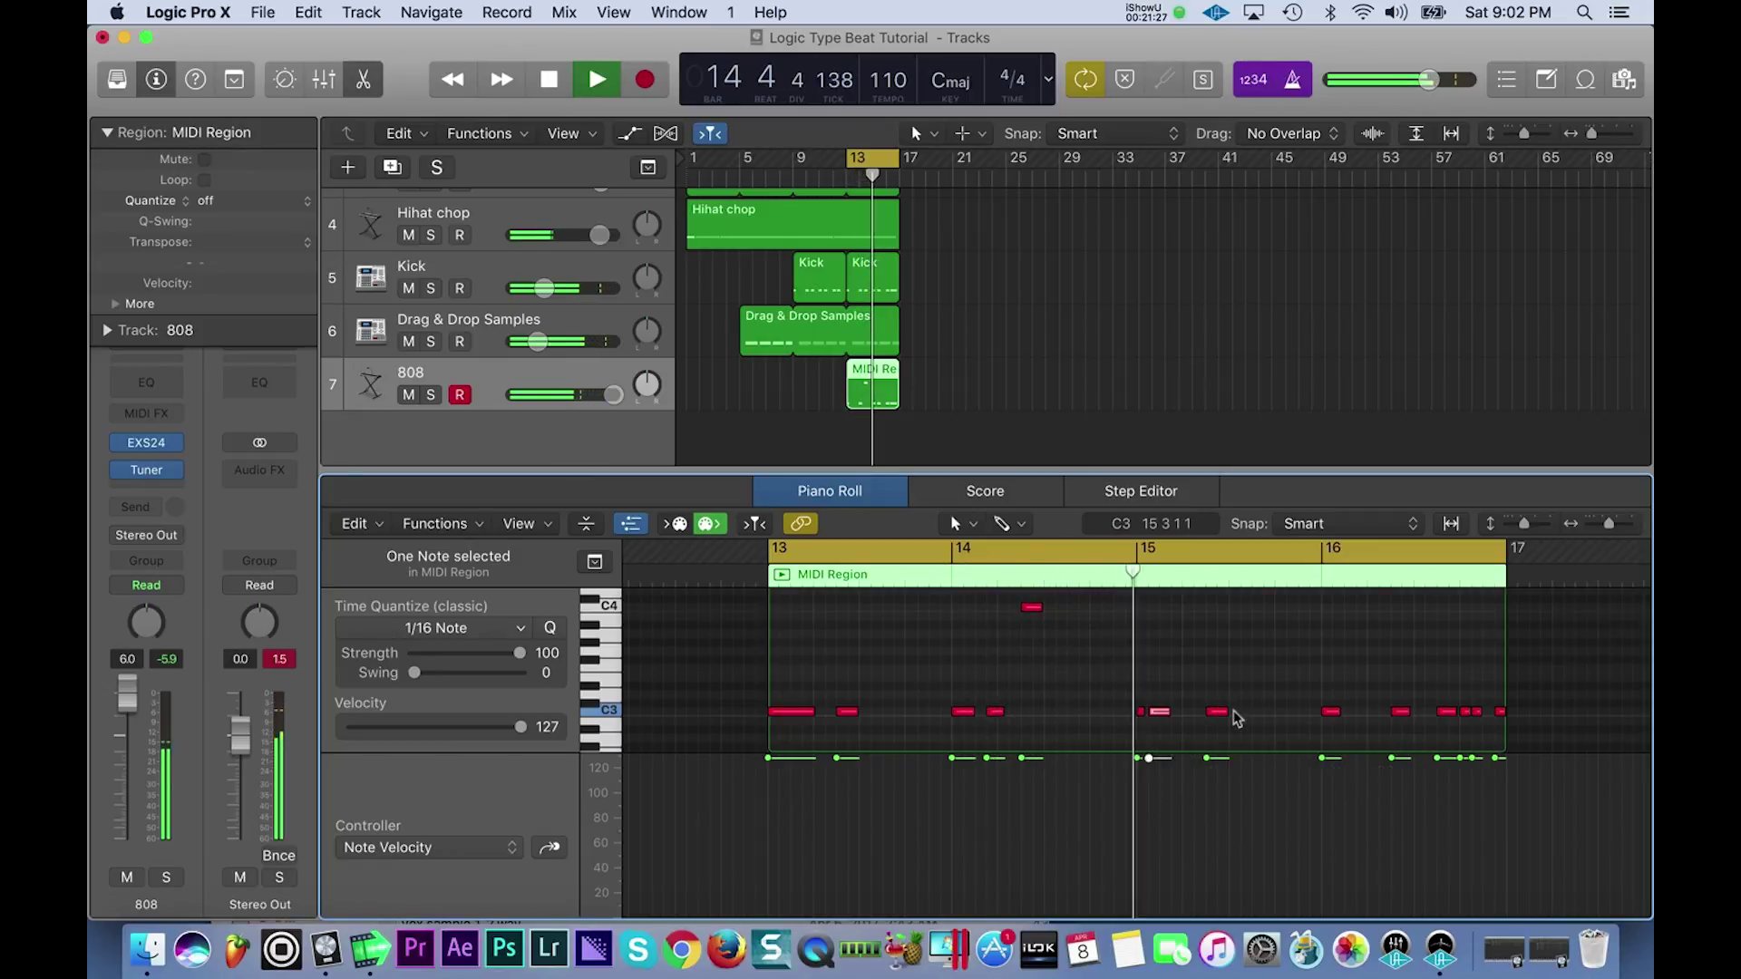
{"action": "key", "text": "space"}
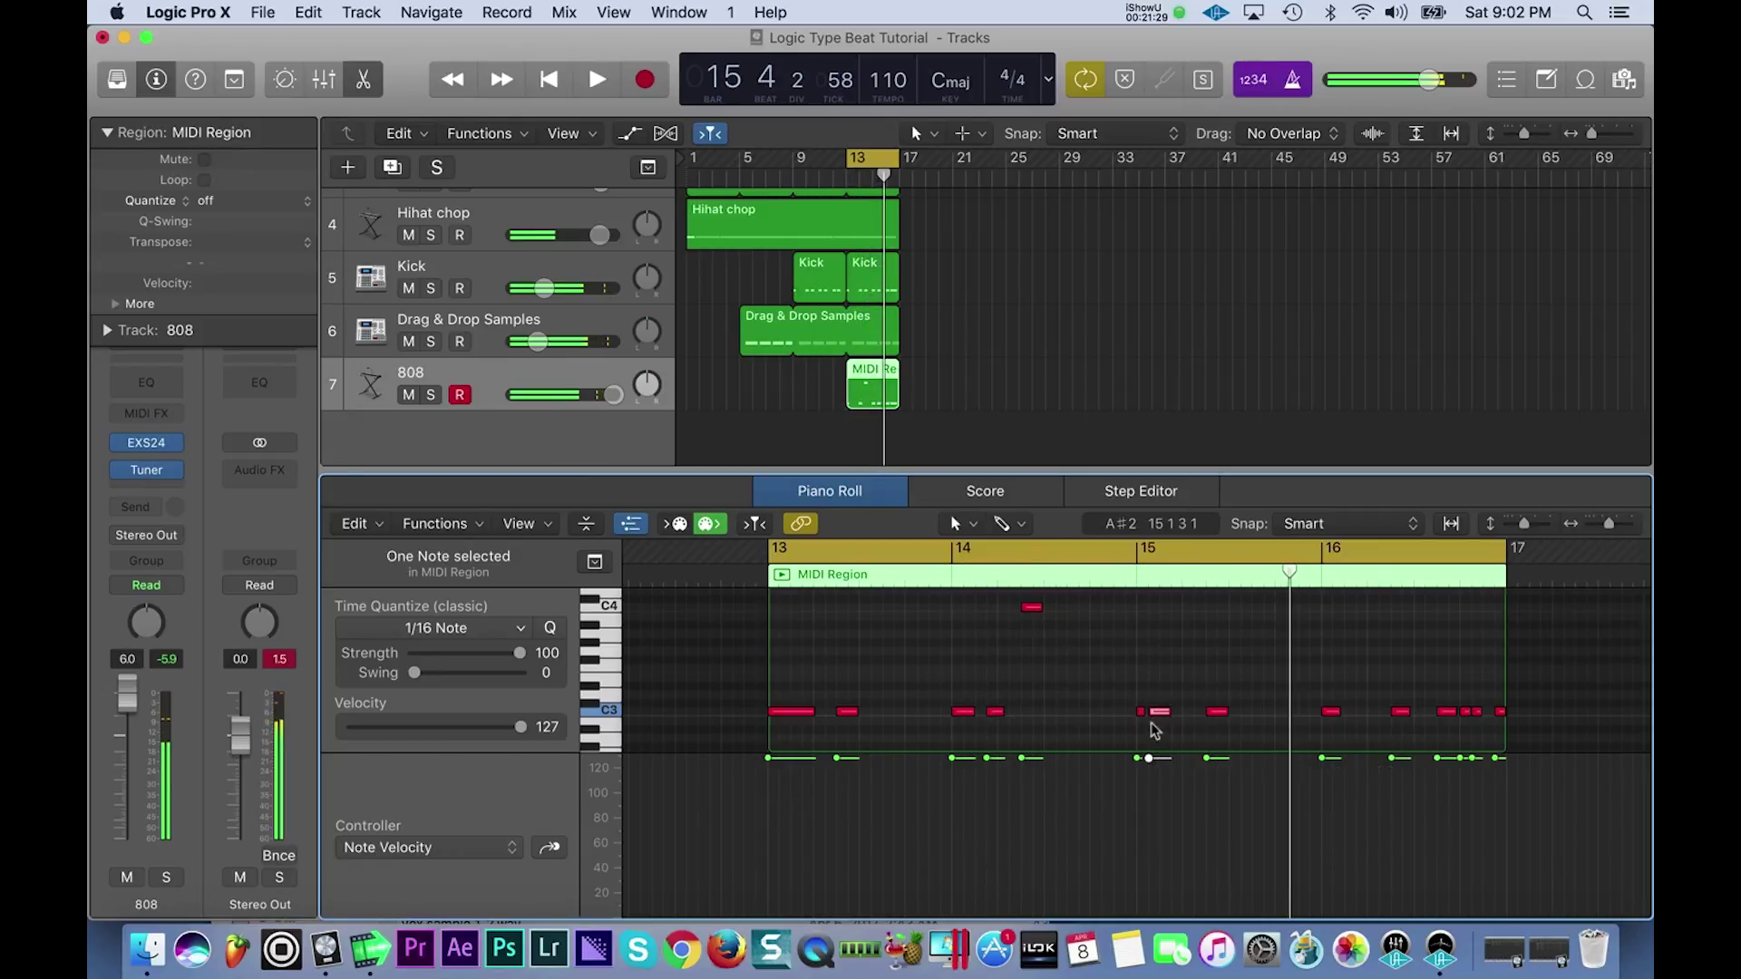
- Move the first two 808 notes of bar 15 up an octave to C4 and play the section
{"action": "left_click_drag", "start_coordinate": [1143, 713], "coordinate": [1156, 607]}
{"action": "key", "text": "space"}
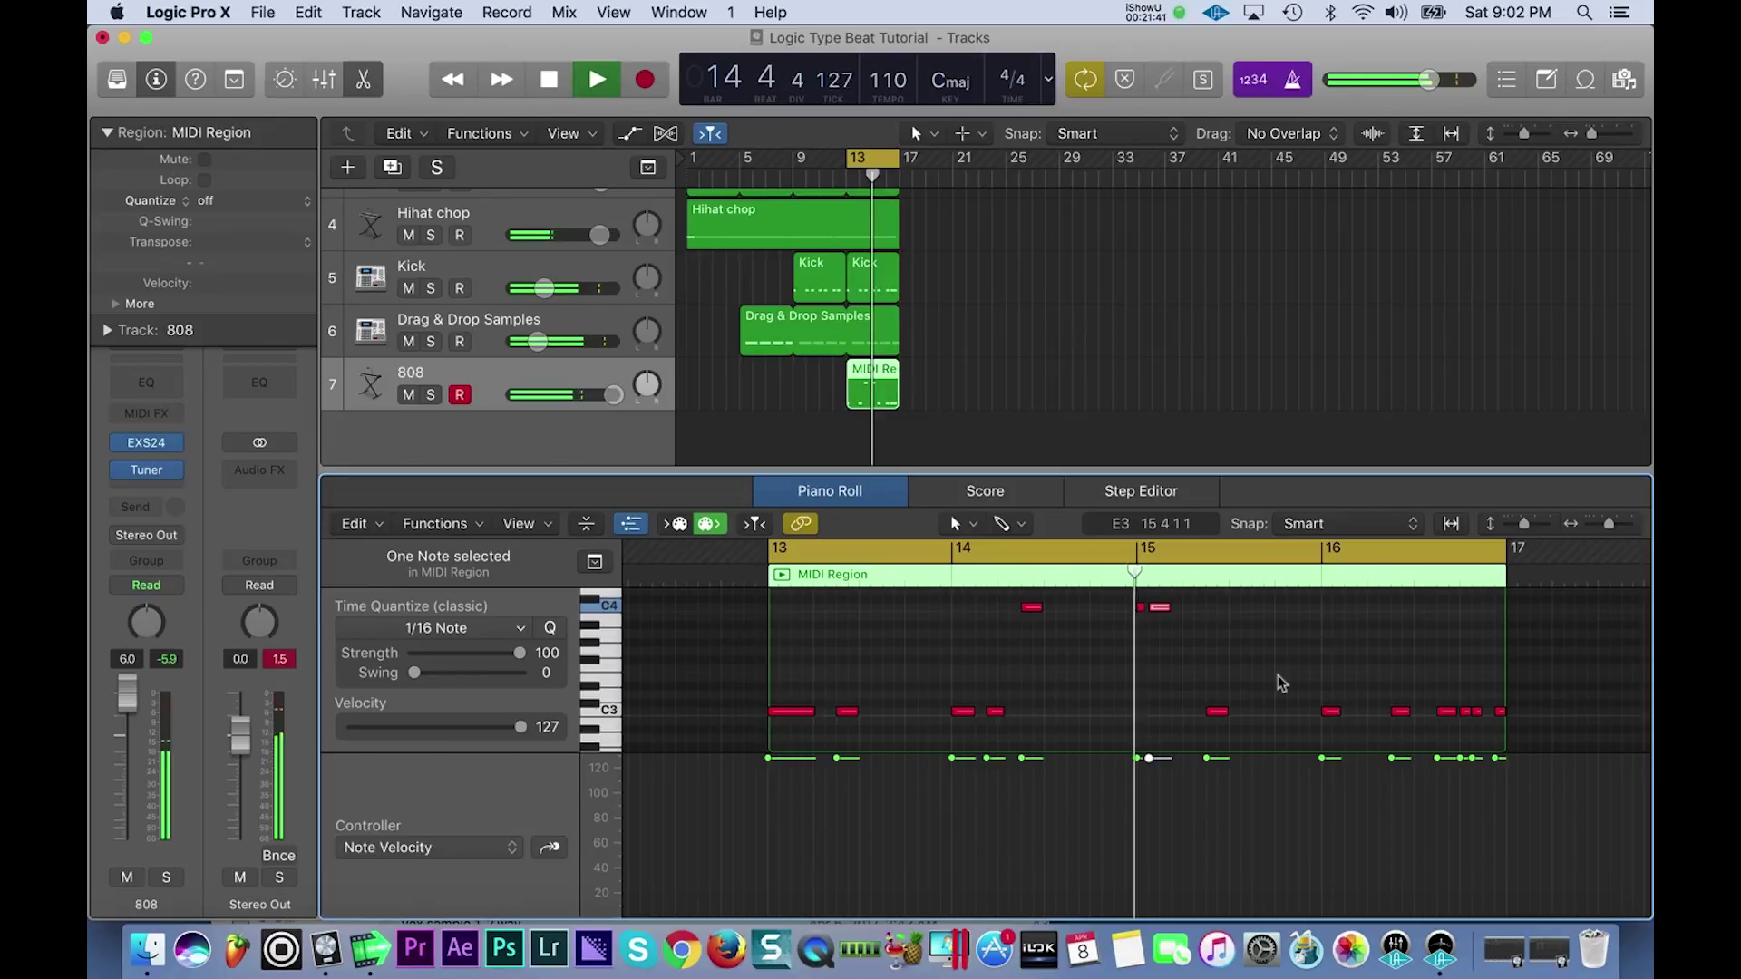
{"action": "scroll", "coordinate": [1259, 696], "scroll_direction": "right", "scroll_amount": 5}
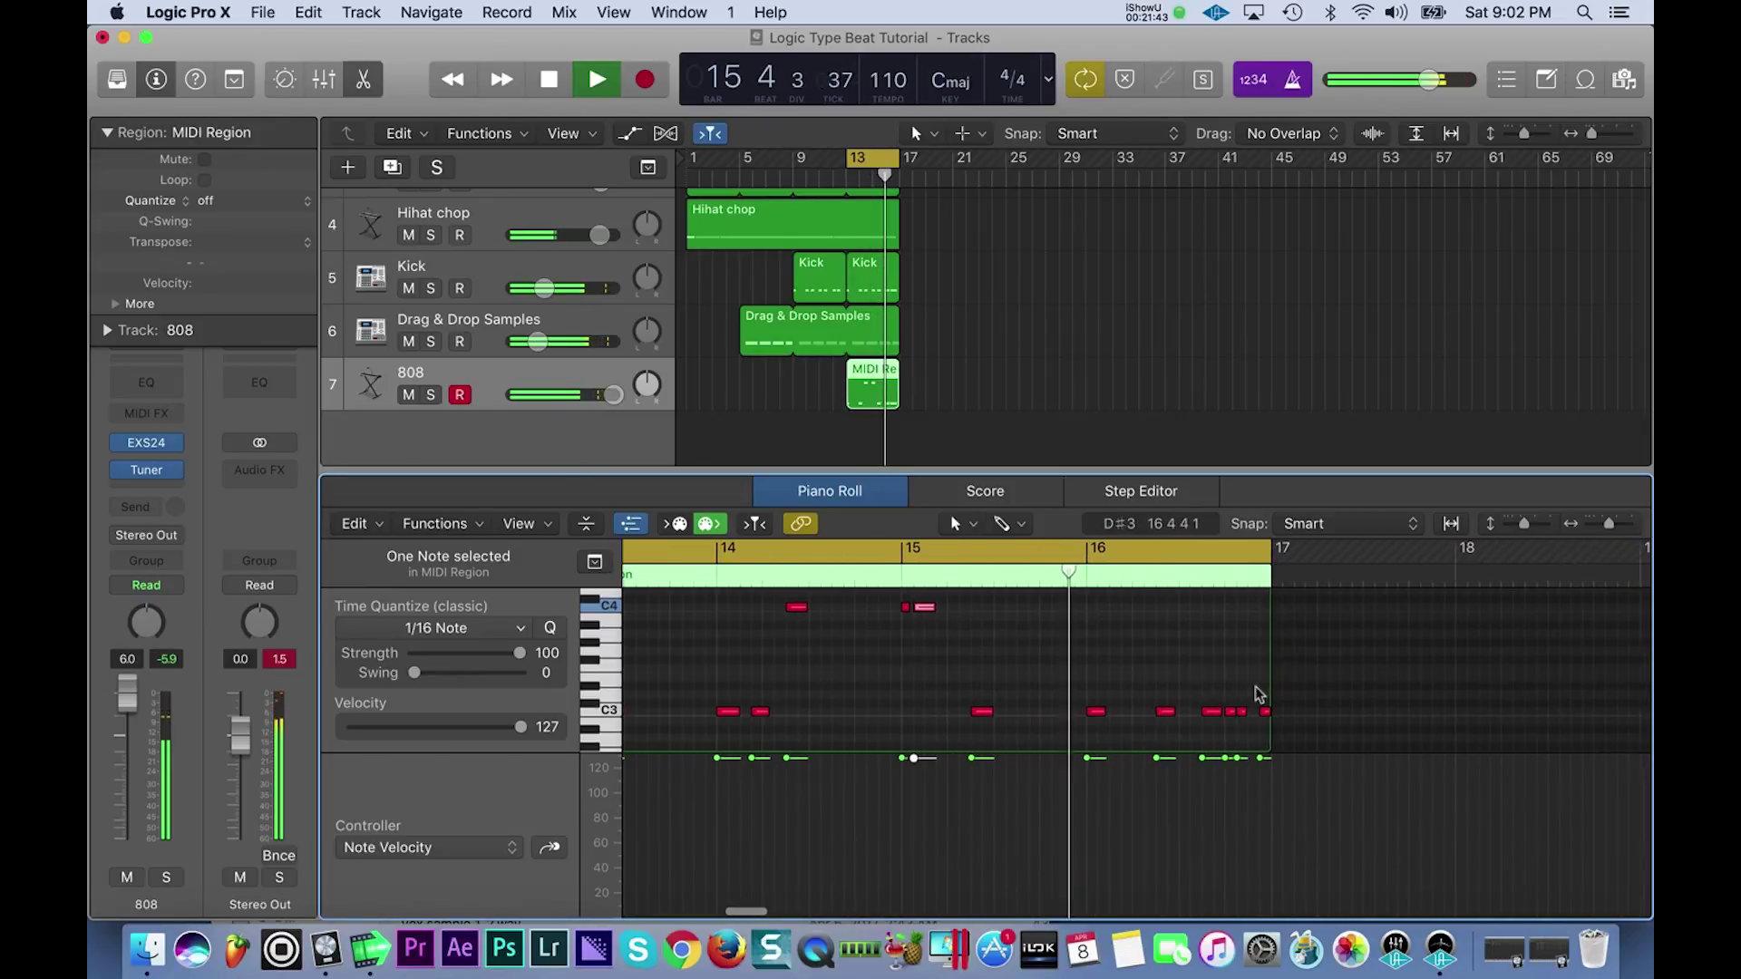
{"action": "key", "text": "space"}
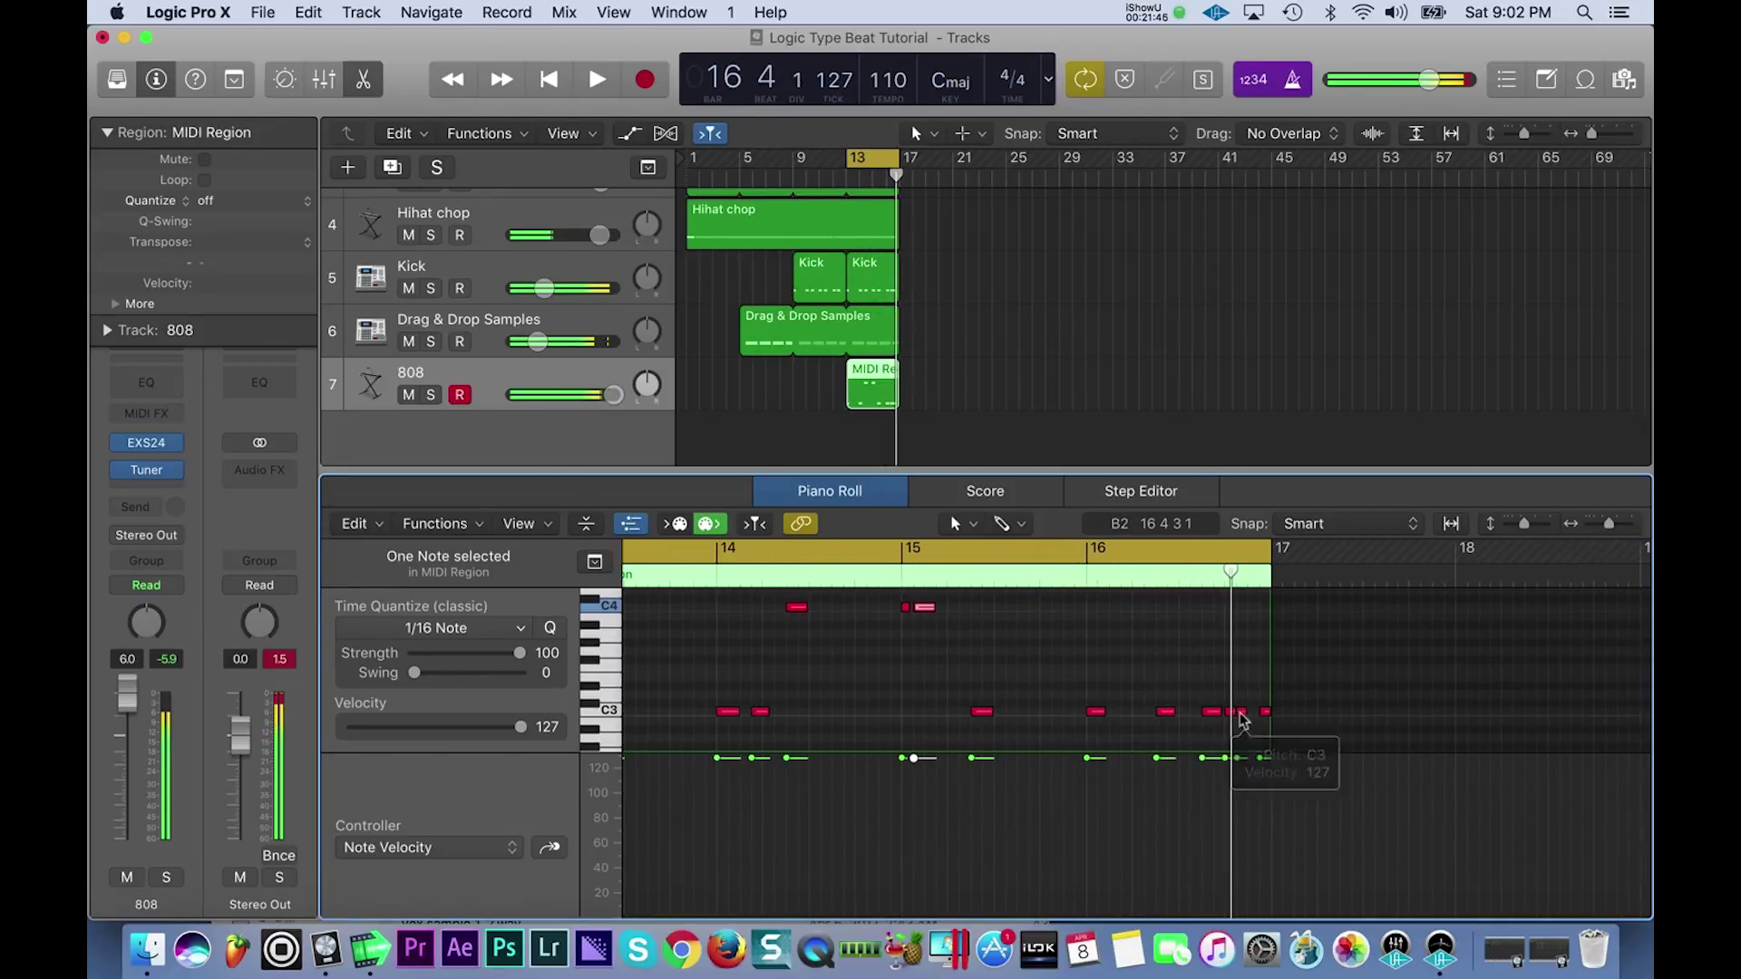
- Raise the three closely spaced 808 notes near the end of bar 16 to F#3, E3 and C4 while checking the section by ear
{"action": "left_click_drag", "start_coordinate": [1216, 713], "coordinate": [1231, 680]}
{"action": "key", "text": "space"}
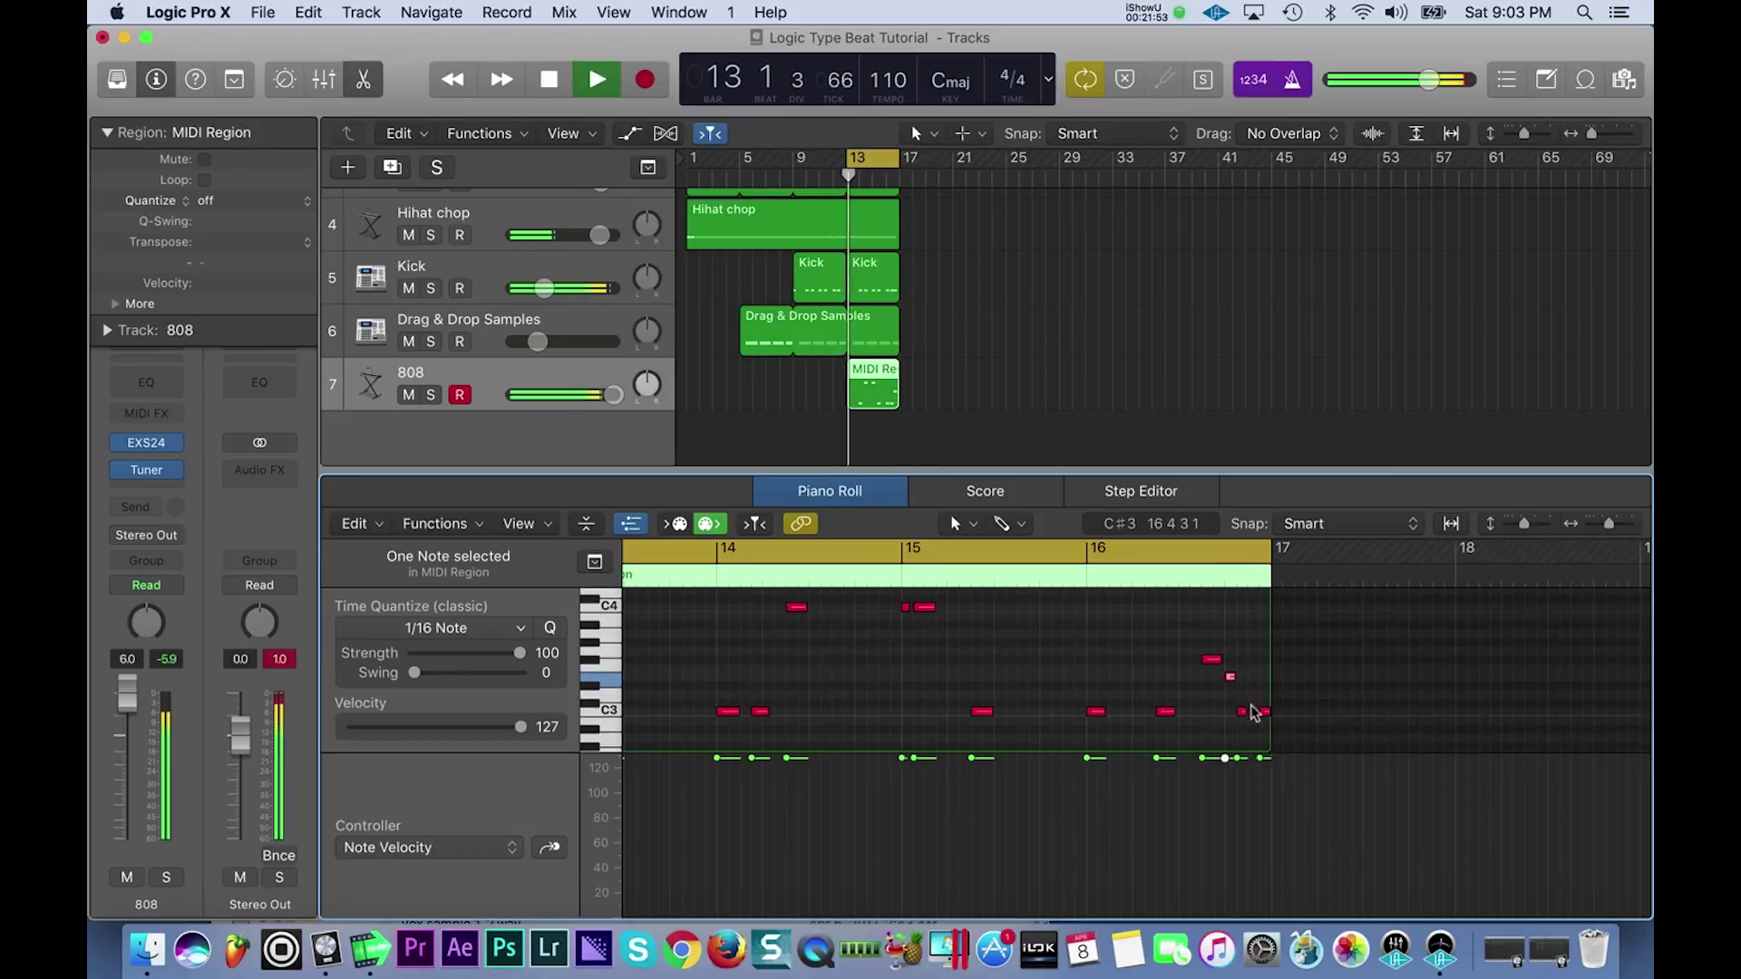
{"action": "left_click_drag", "start_coordinate": [1242, 712], "coordinate": [1238, 606]}
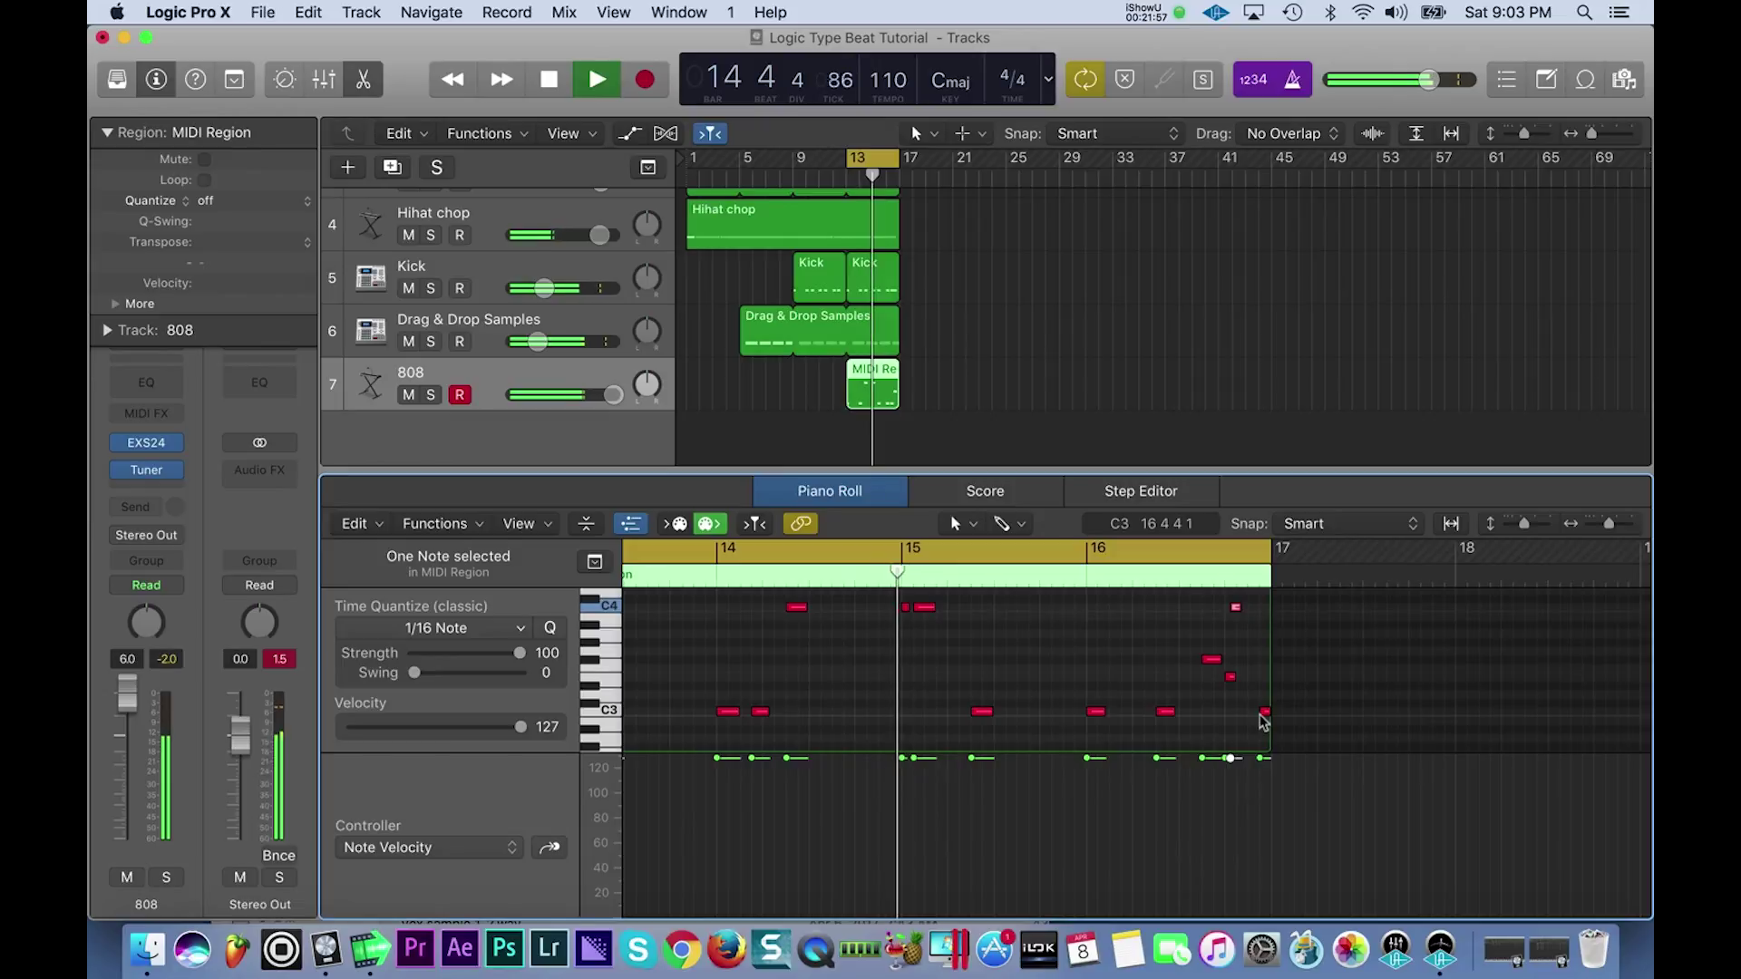
{"action": "scroll", "coordinate": [1263, 715], "scroll_direction": "down", "scroll_amount": 2}
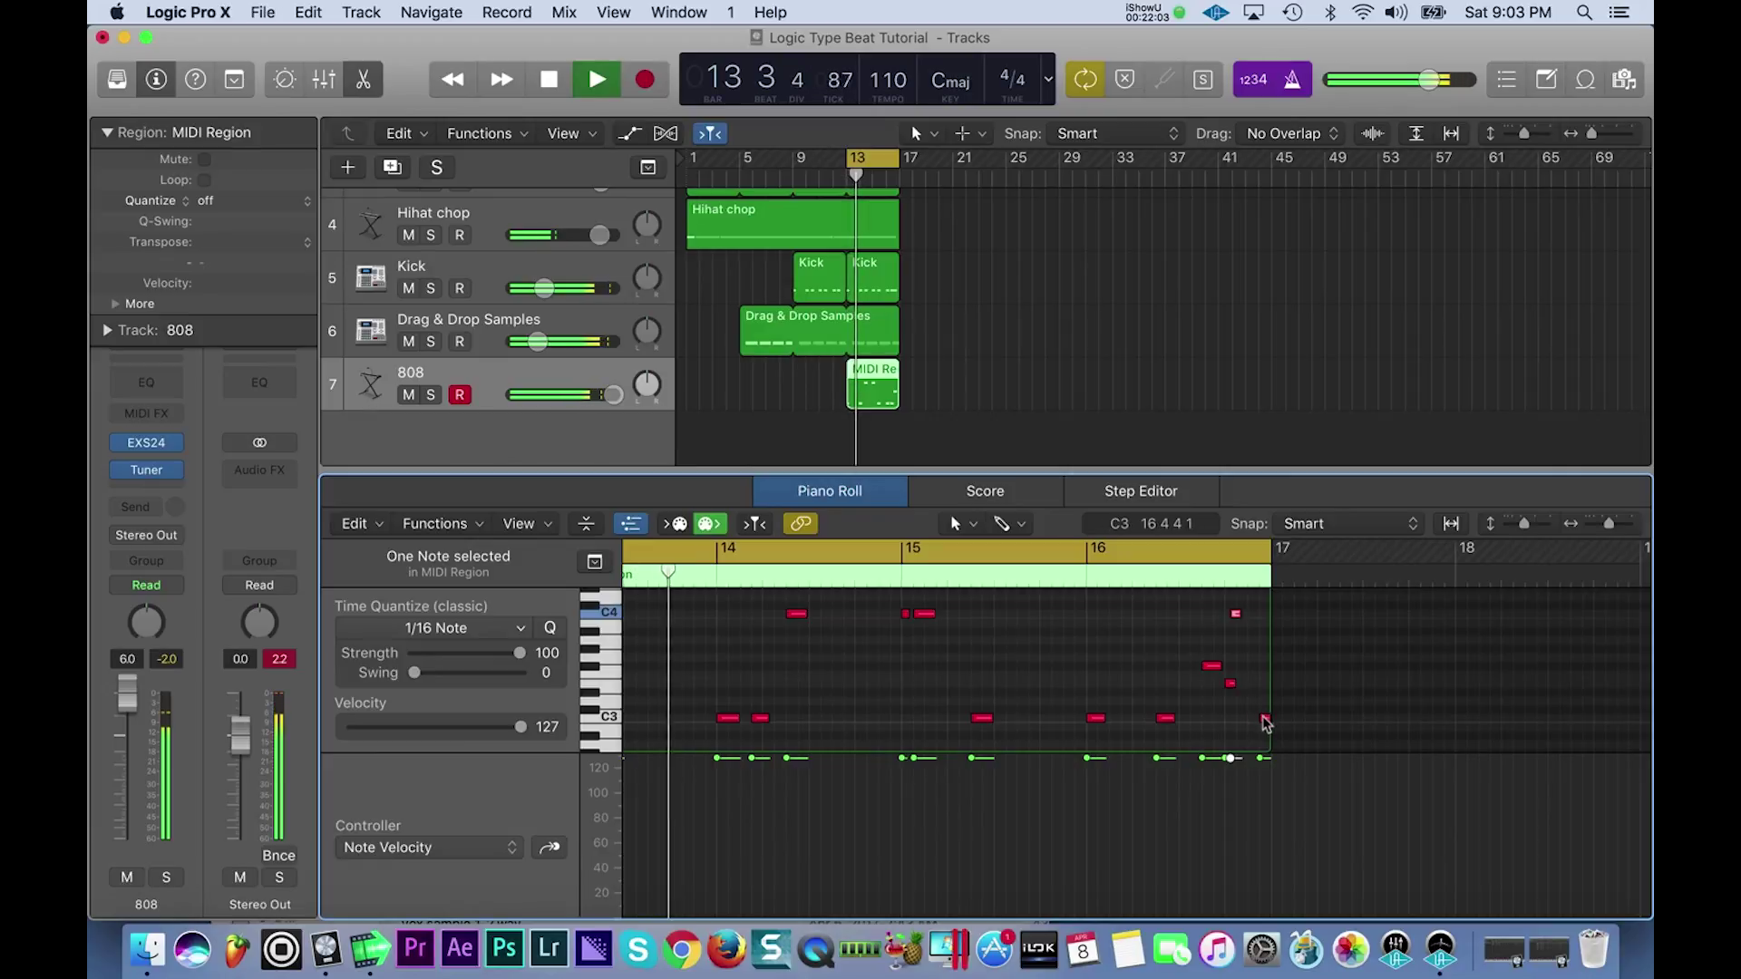
{"action": "left_click", "coordinate": [1259, 716]}
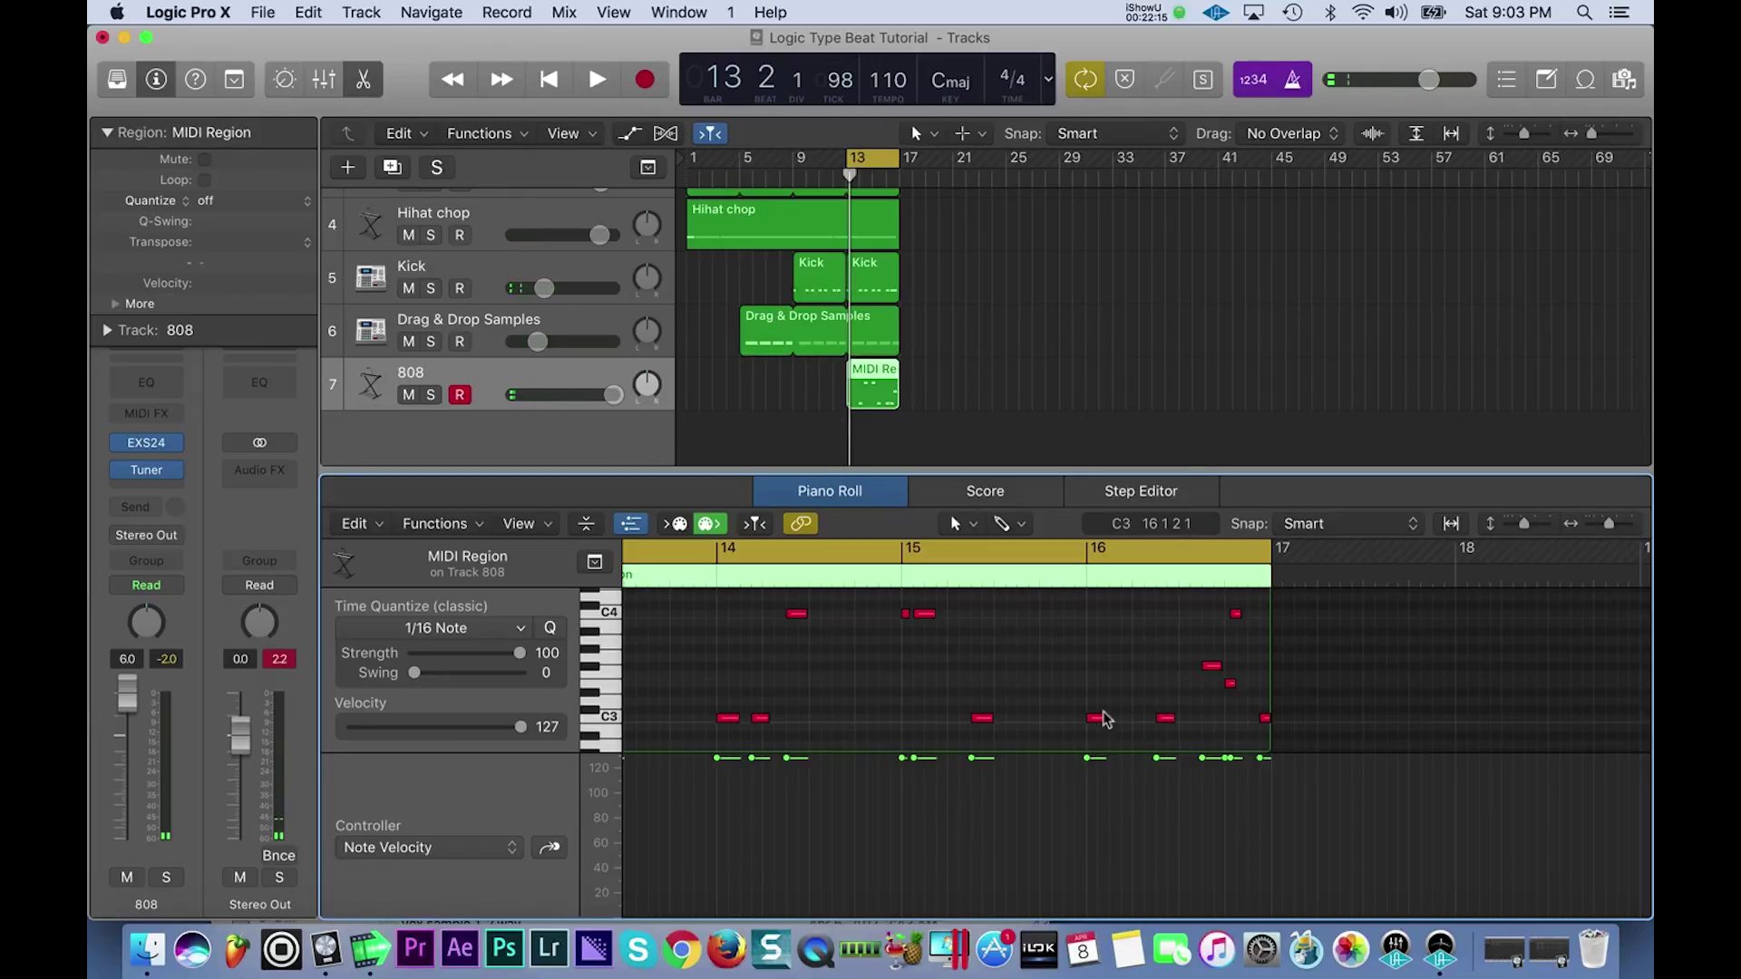
- Lengthen the first two C3 notes of bar 16 in the 808 region and play the section
{"action": "left_click_drag", "start_coordinate": [1102, 719], "coordinate": [1189, 721]}
{"action": "left_click", "coordinate": [1177, 720]}
{"action": "key", "text": "space"}
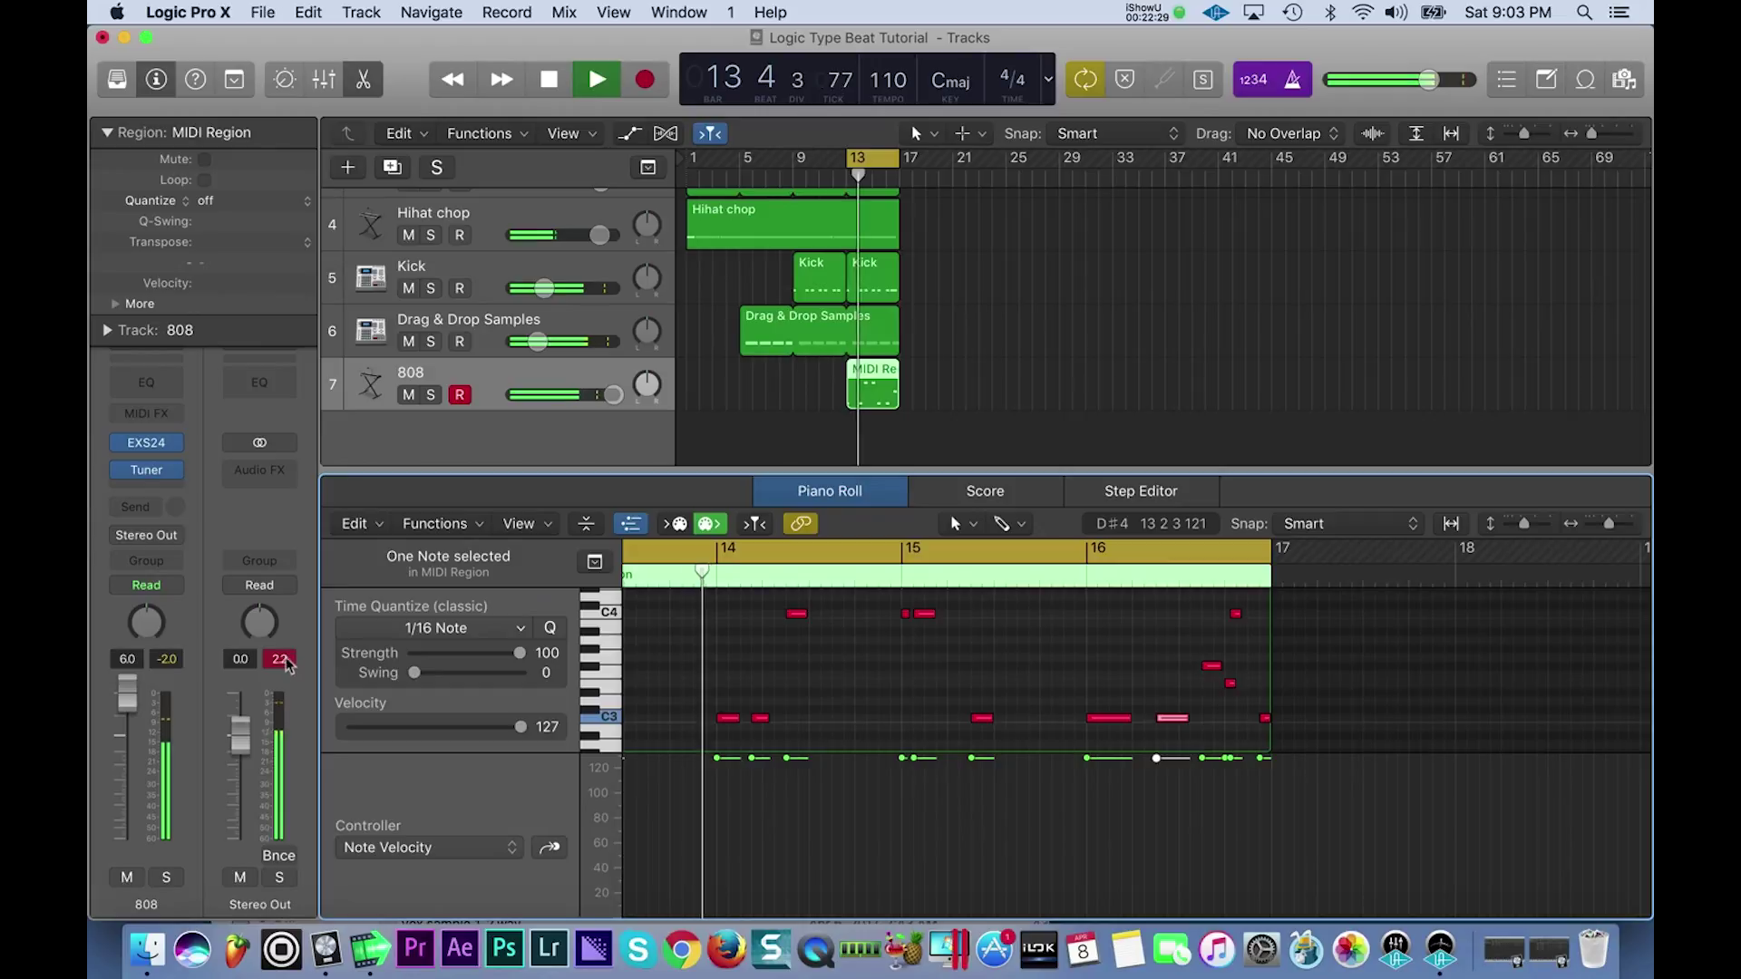
- Lower the 808 track's volume to 2.2 dB and insert a Limiter with its default settings on the Stereo Out channel
{"action": "left_click_drag", "start_coordinate": [616, 394], "coordinate": [598, 395]}
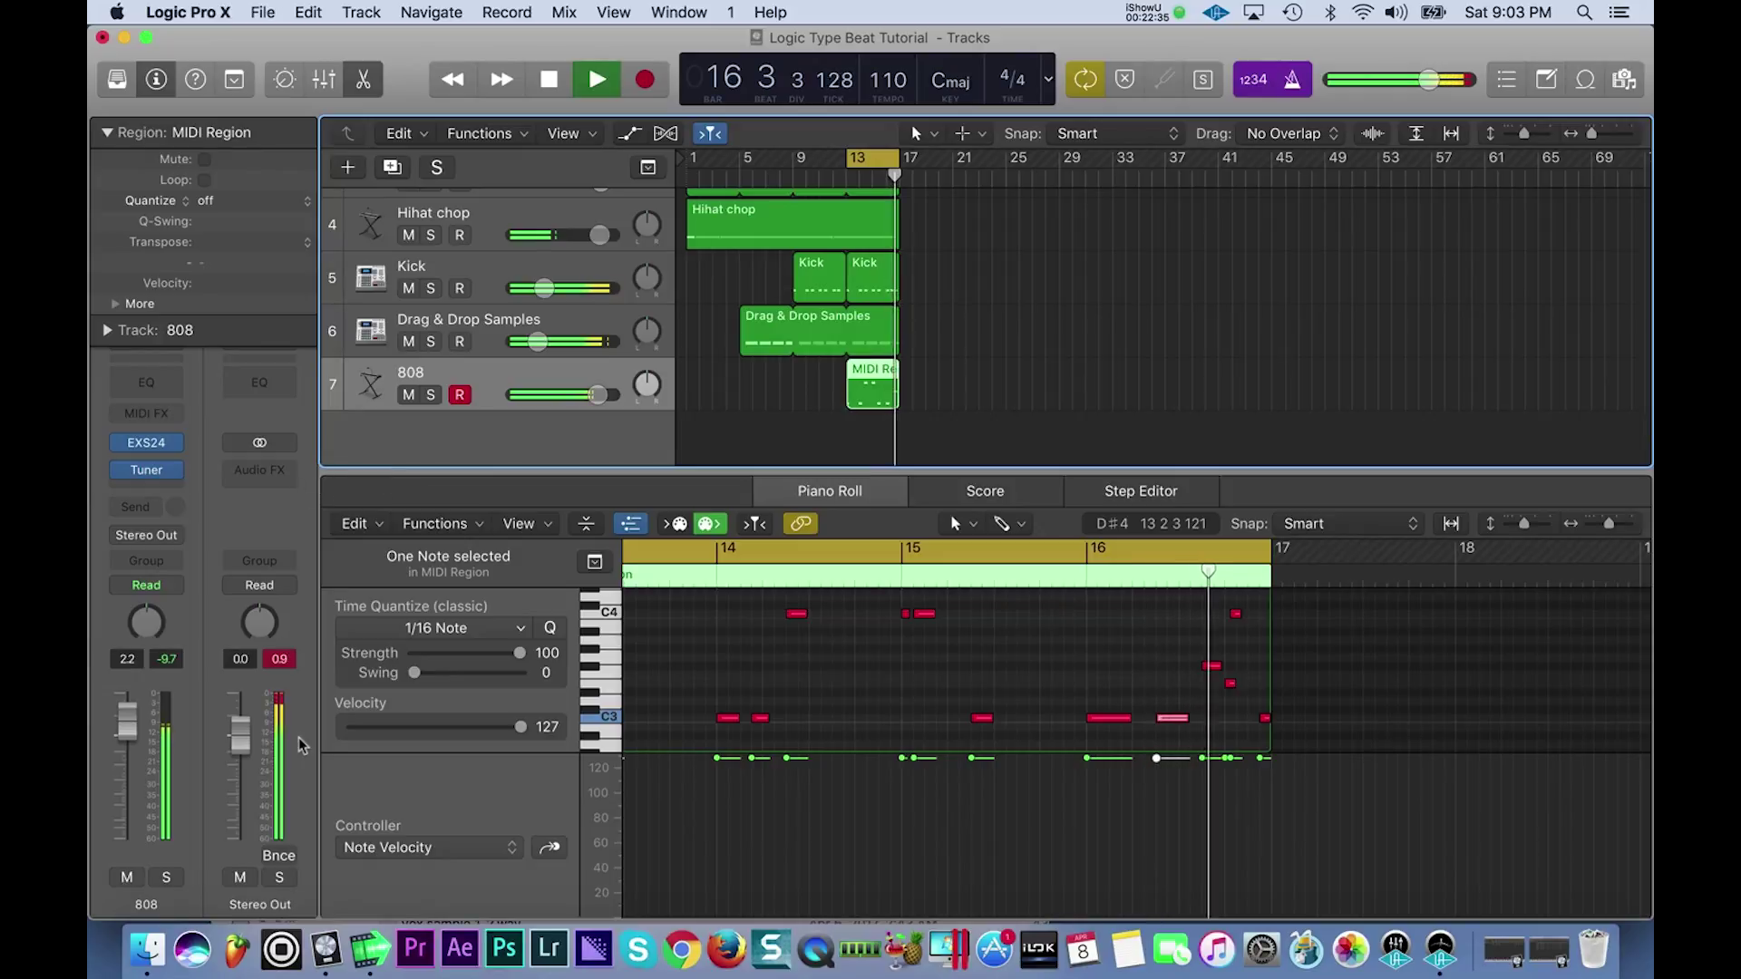
{"action": "left_click", "coordinate": [265, 471]}
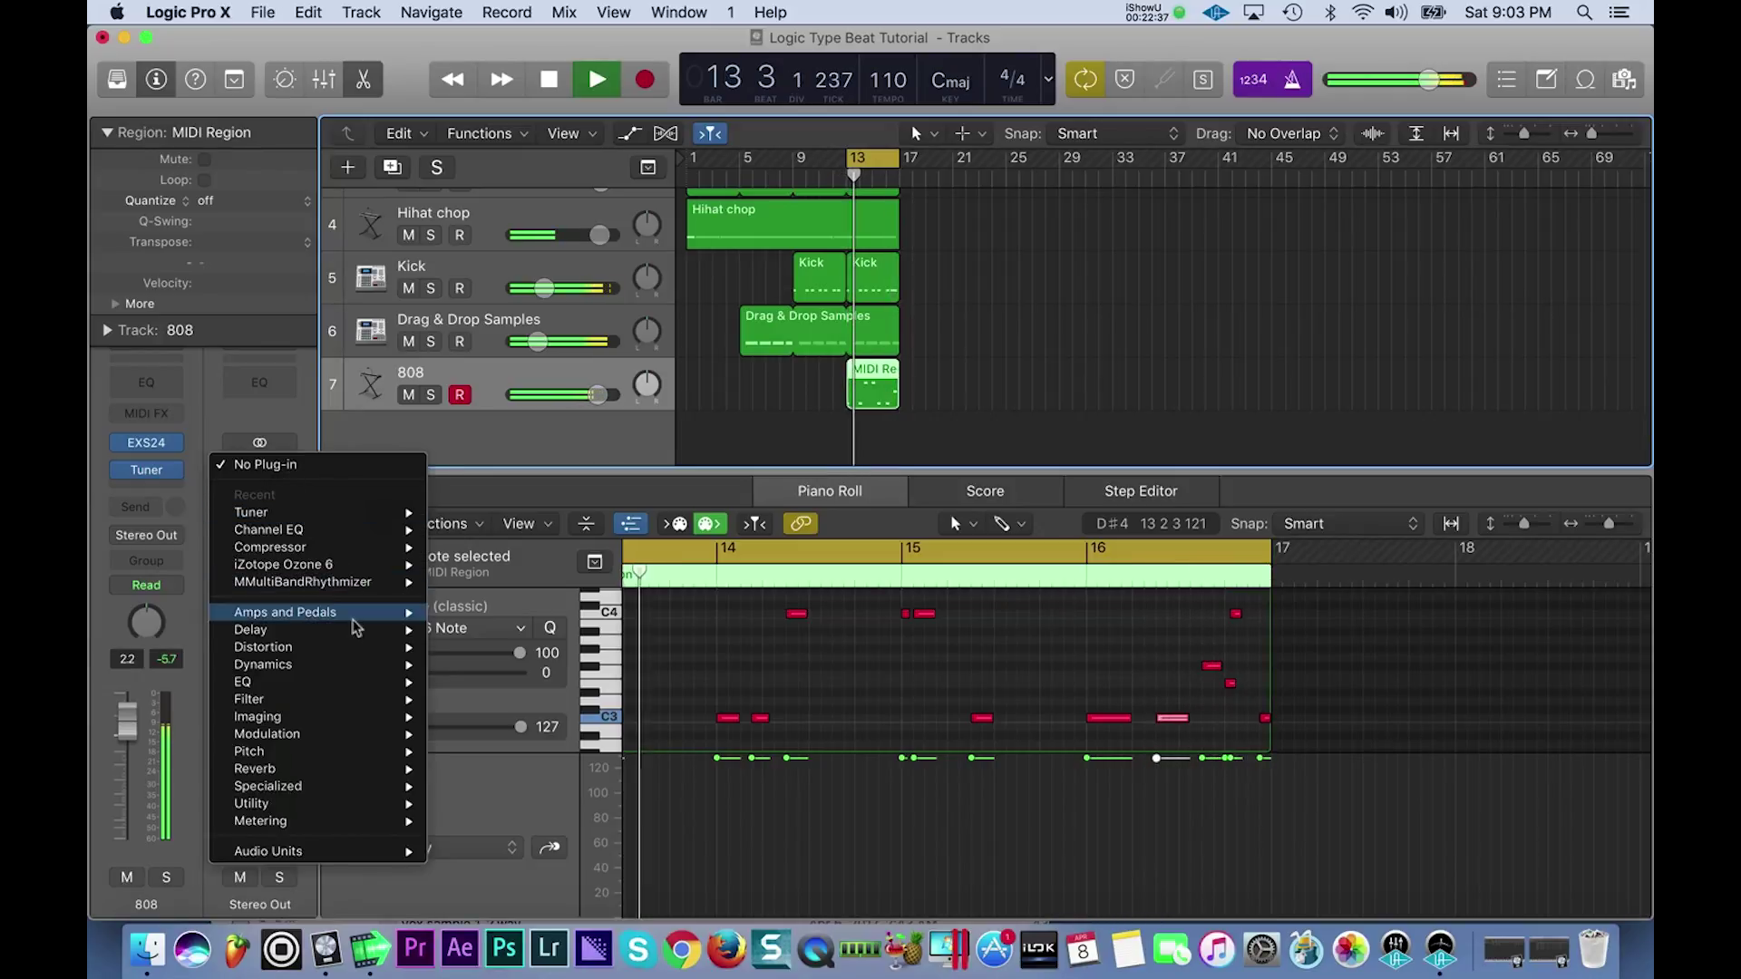
{"action": "mouse_move", "coordinate": [356, 669]}
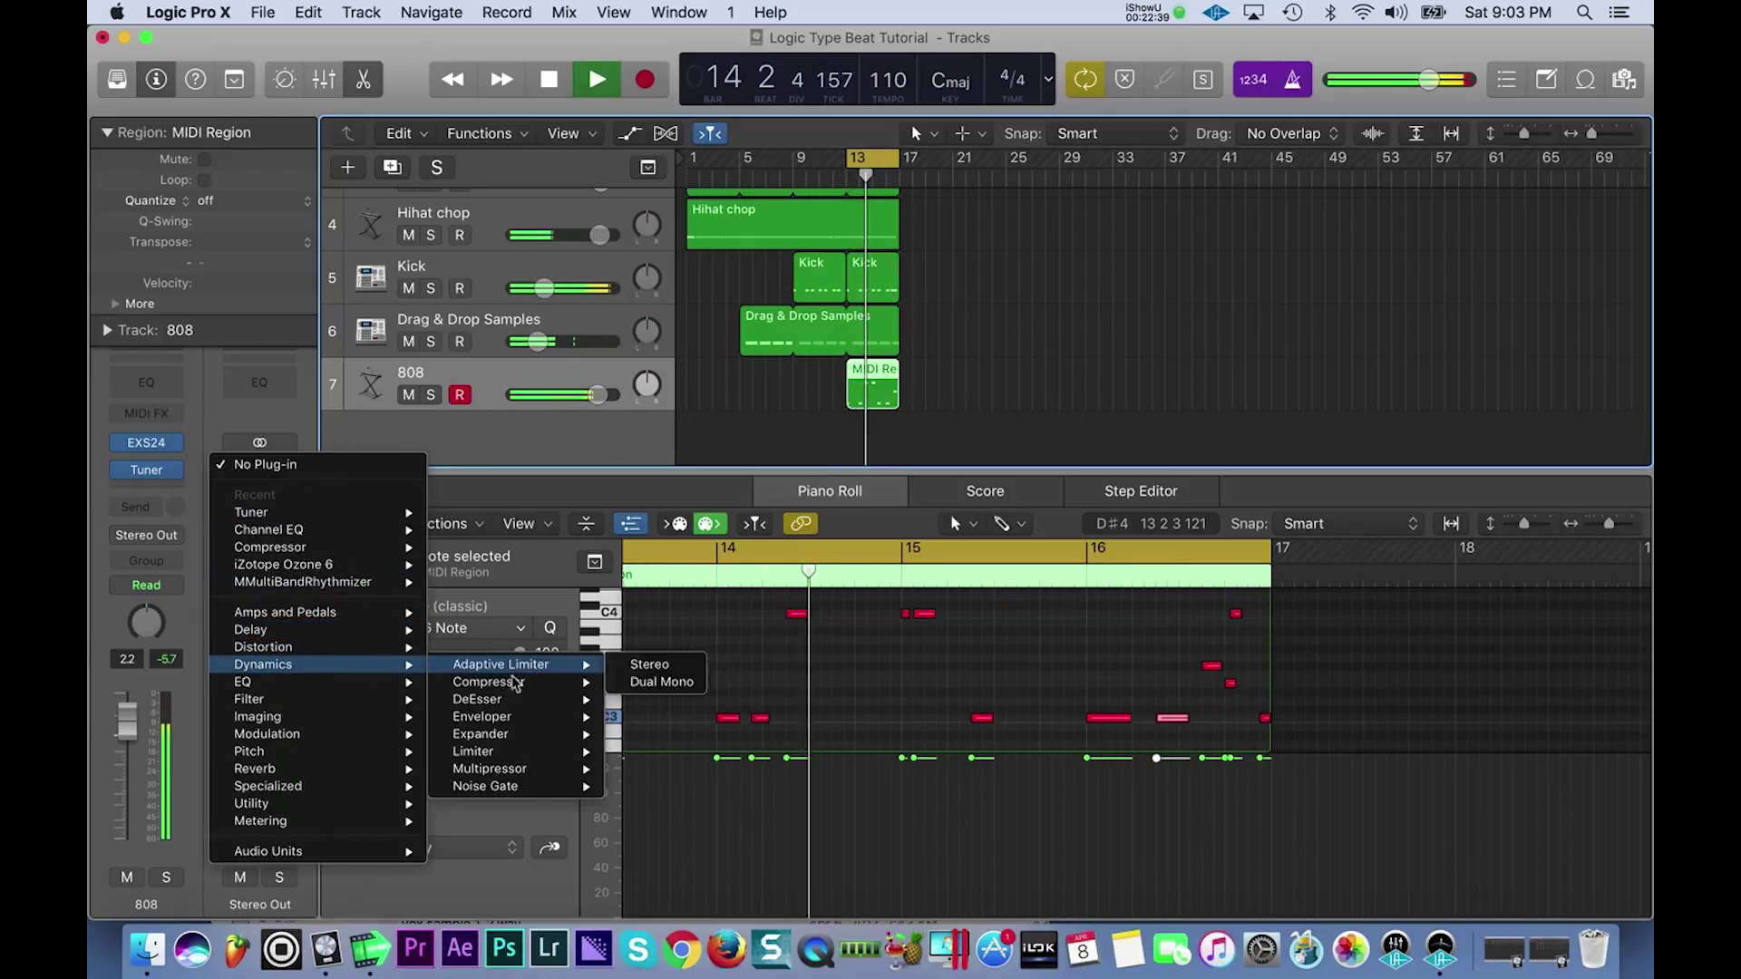
{"action": "left_click", "coordinate": [535, 616]}
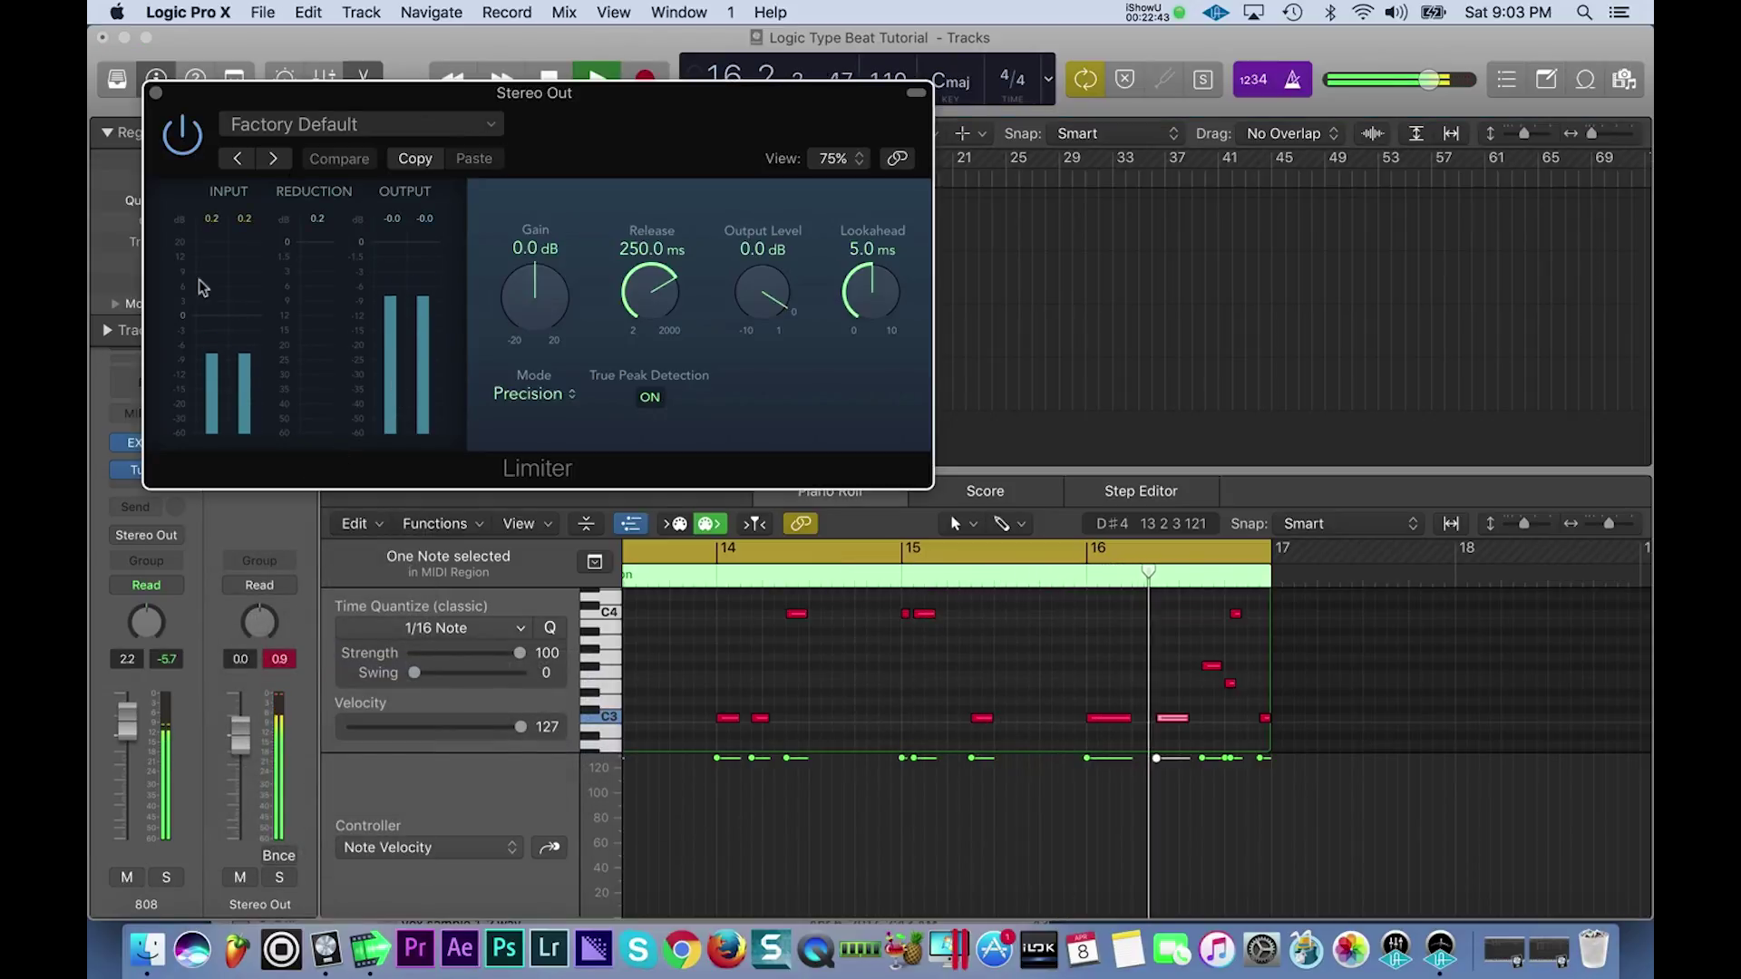
{"action": "left_click", "coordinate": [155, 92]}
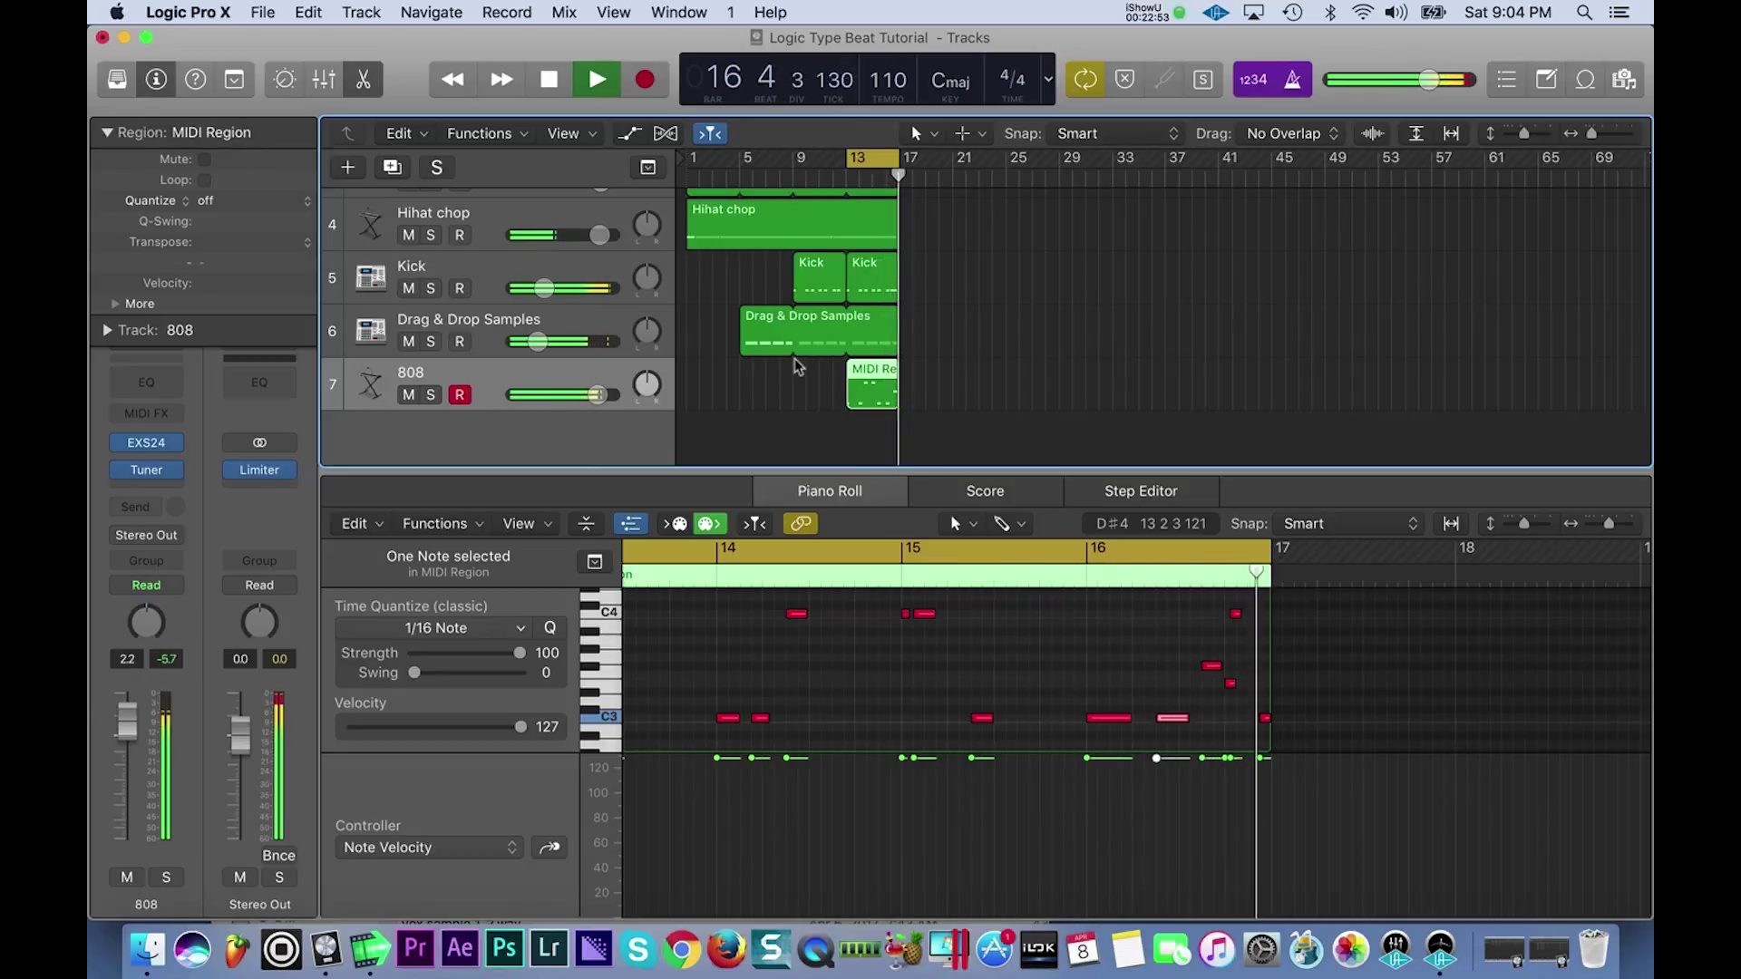
- Extend the cycle range back to bar 1 and play the arrangement from the beginning
{"action": "scroll", "coordinate": [810, 358], "scroll_direction": "up", "scroll_amount": 4}
{"action": "key", "text": "space"}
{"action": "scroll", "coordinate": [883, 254], "scroll_direction": "down", "scroll_amount": 2}
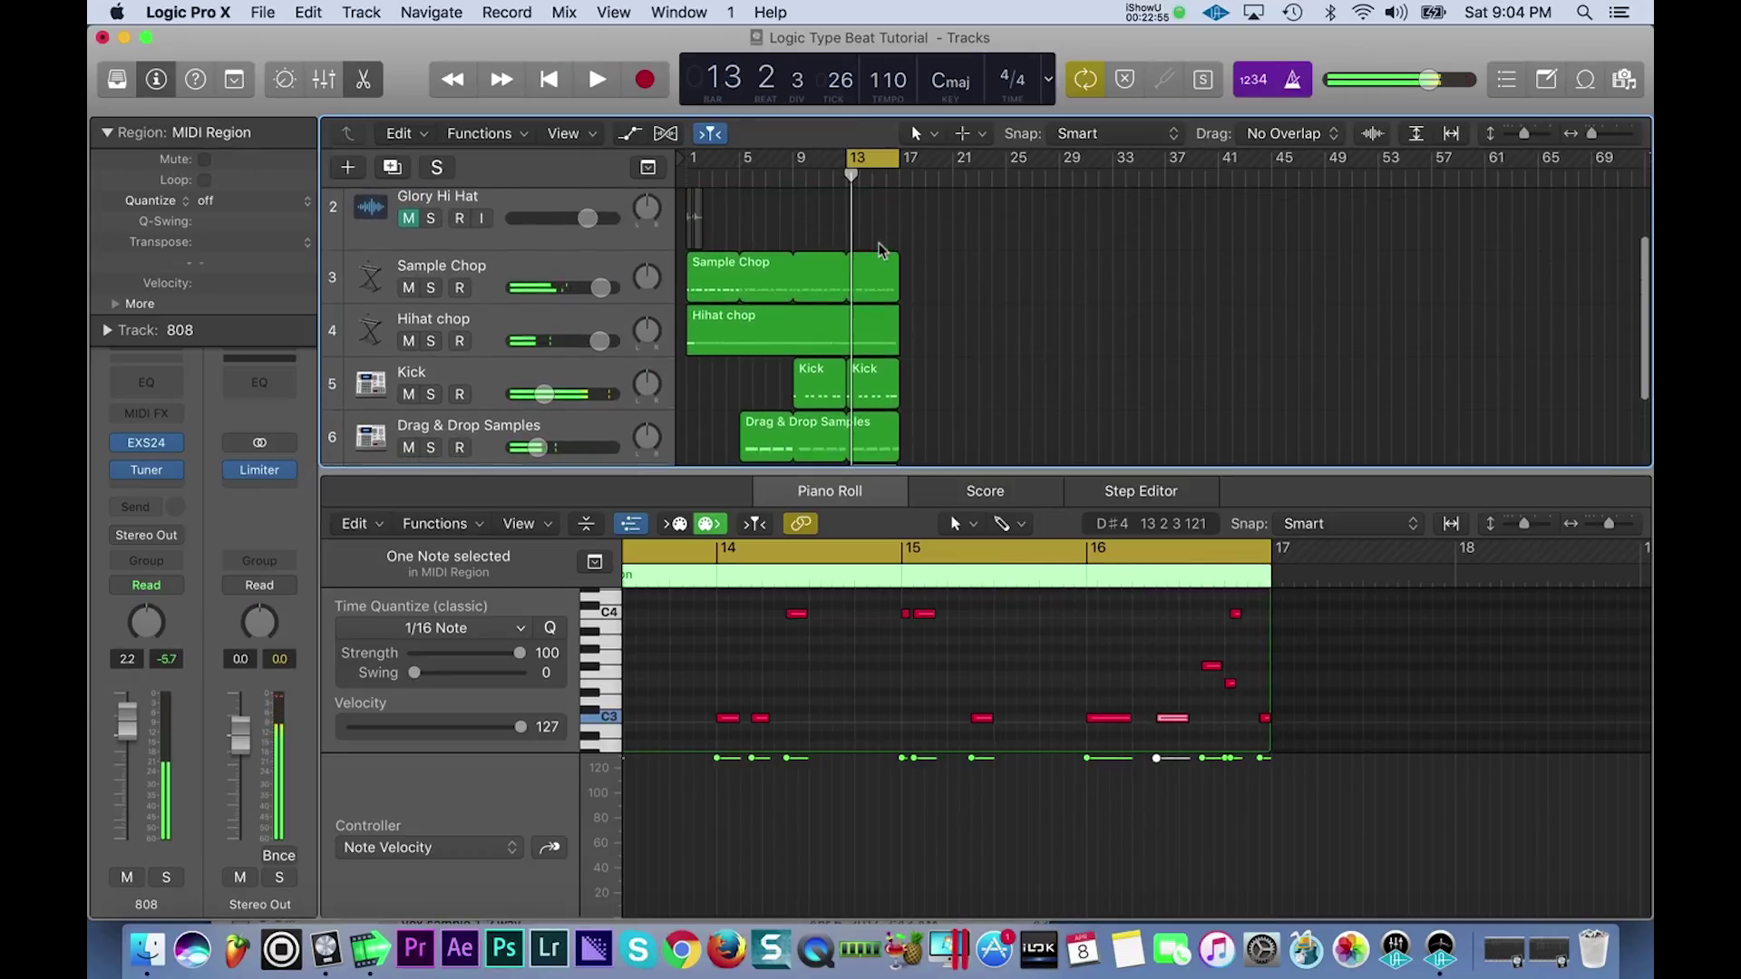
{"action": "left_click_drag", "start_coordinate": [843, 157], "coordinate": [688, 157]}
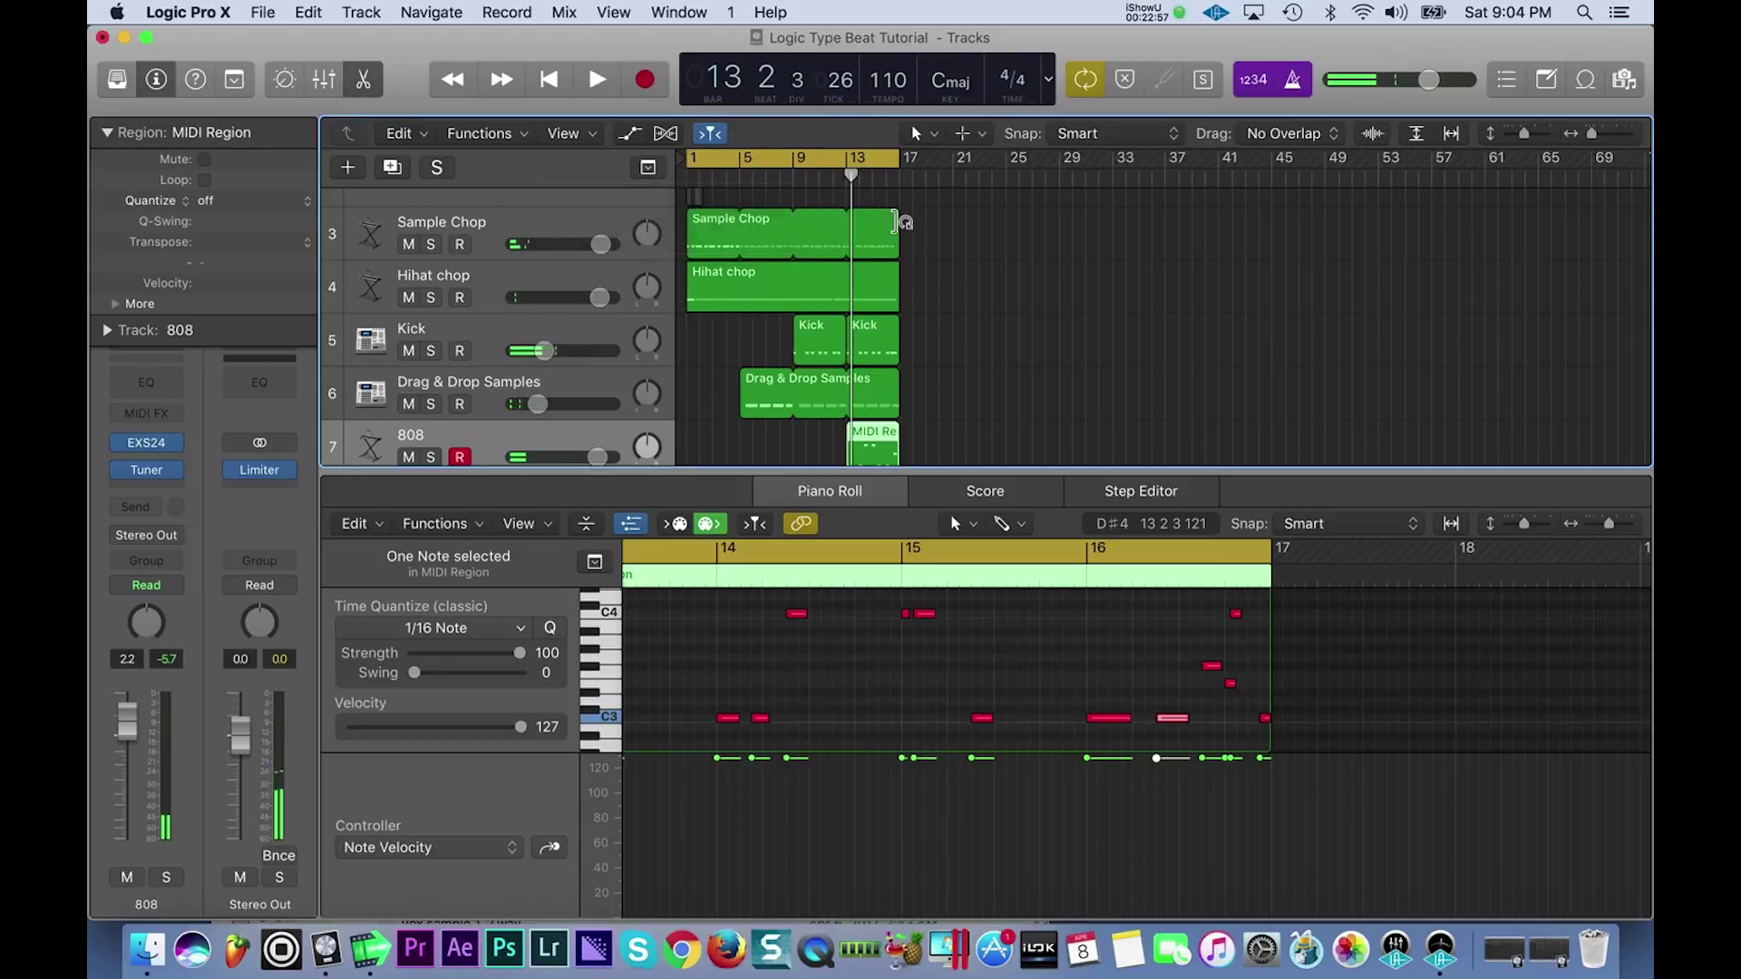
{"action": "key", "text": "Return"}
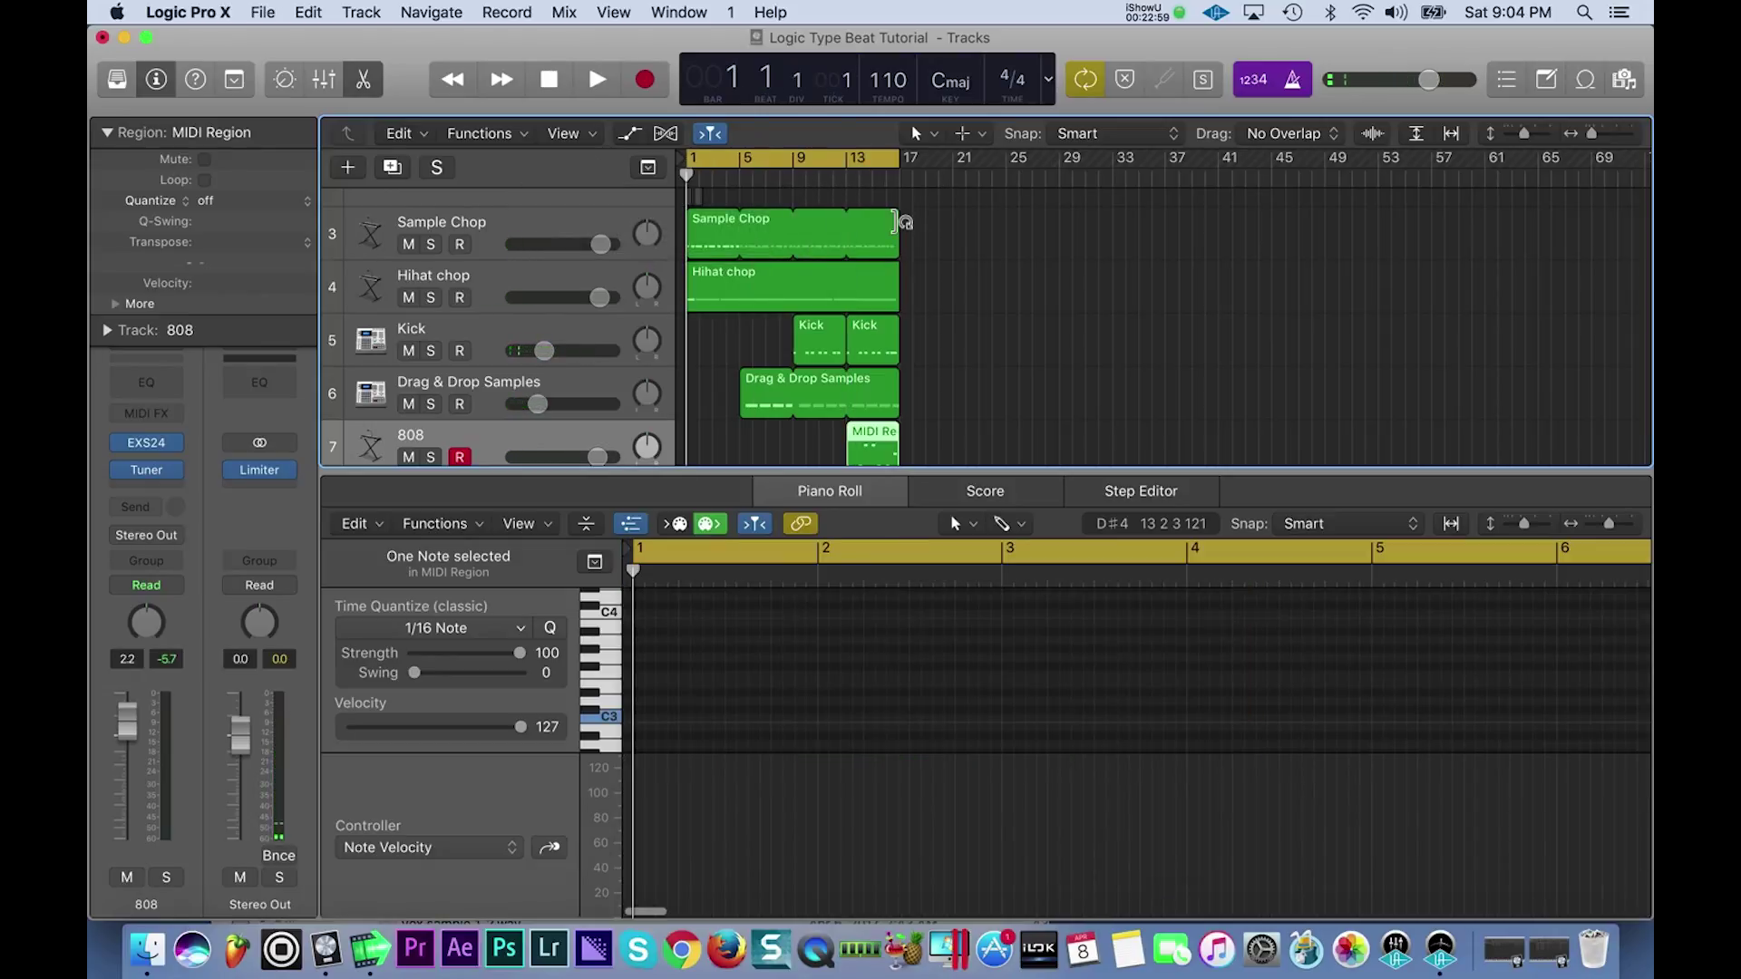
{"action": "key", "text": "space"}
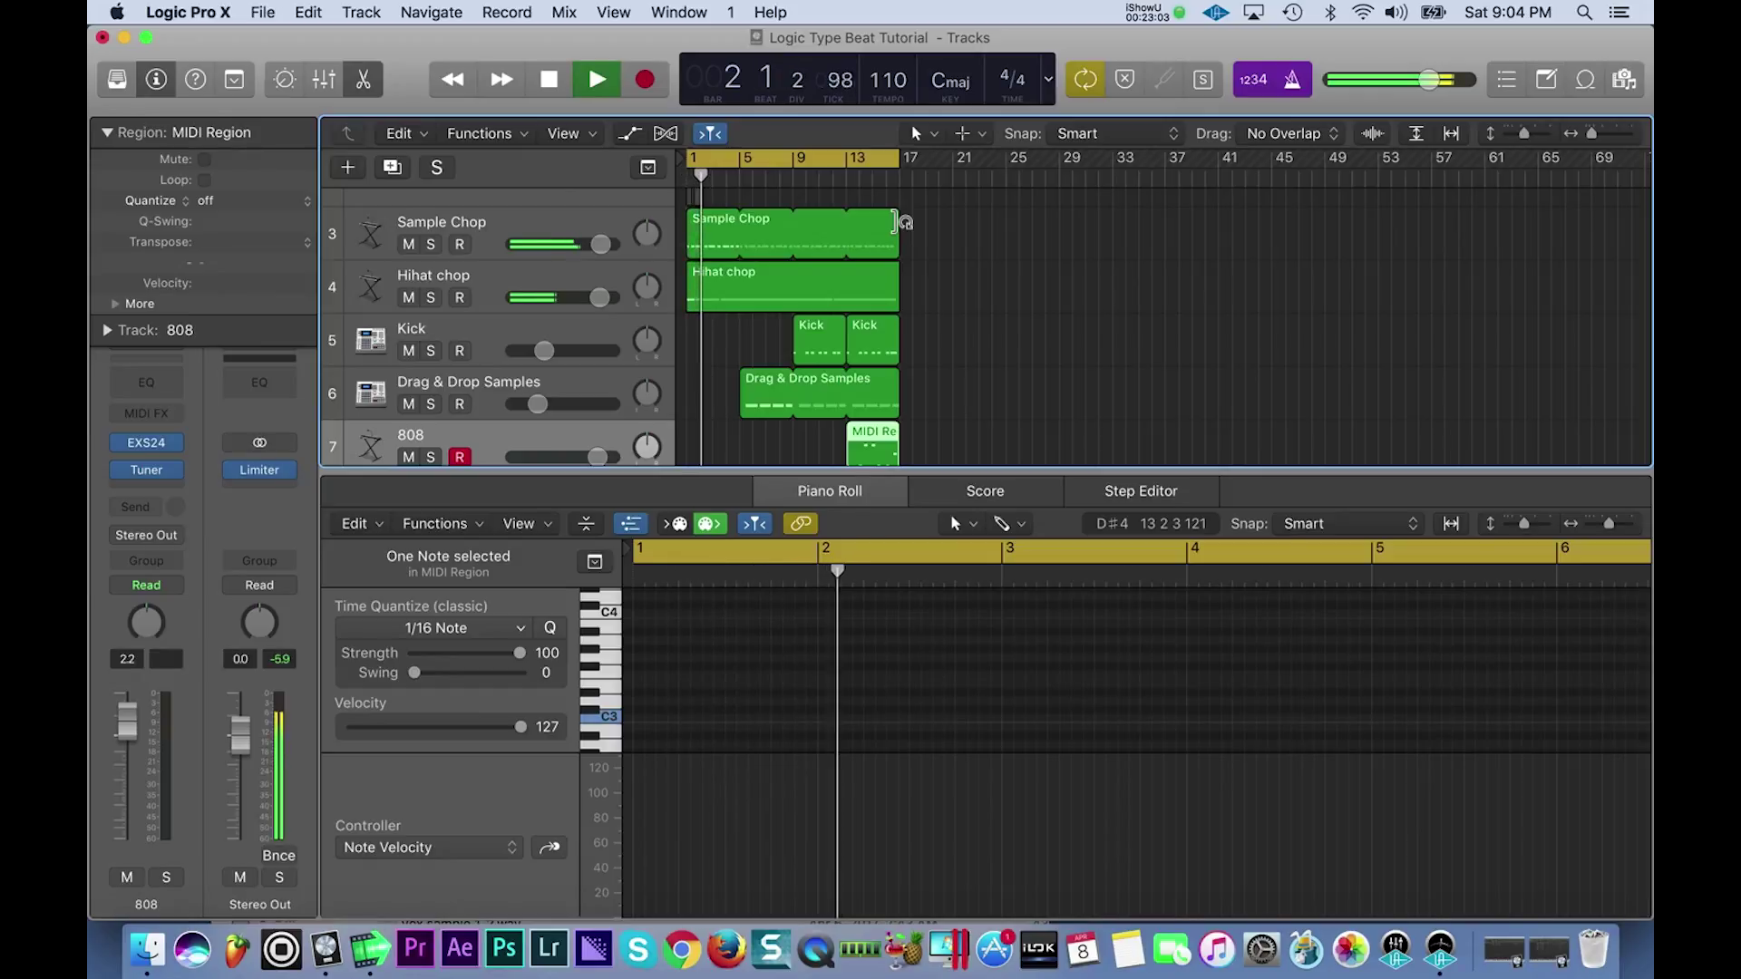
- Turn off the count-in, the metronome click and cycle mode during playback
{"action": "left_click", "coordinate": [1253, 81]}
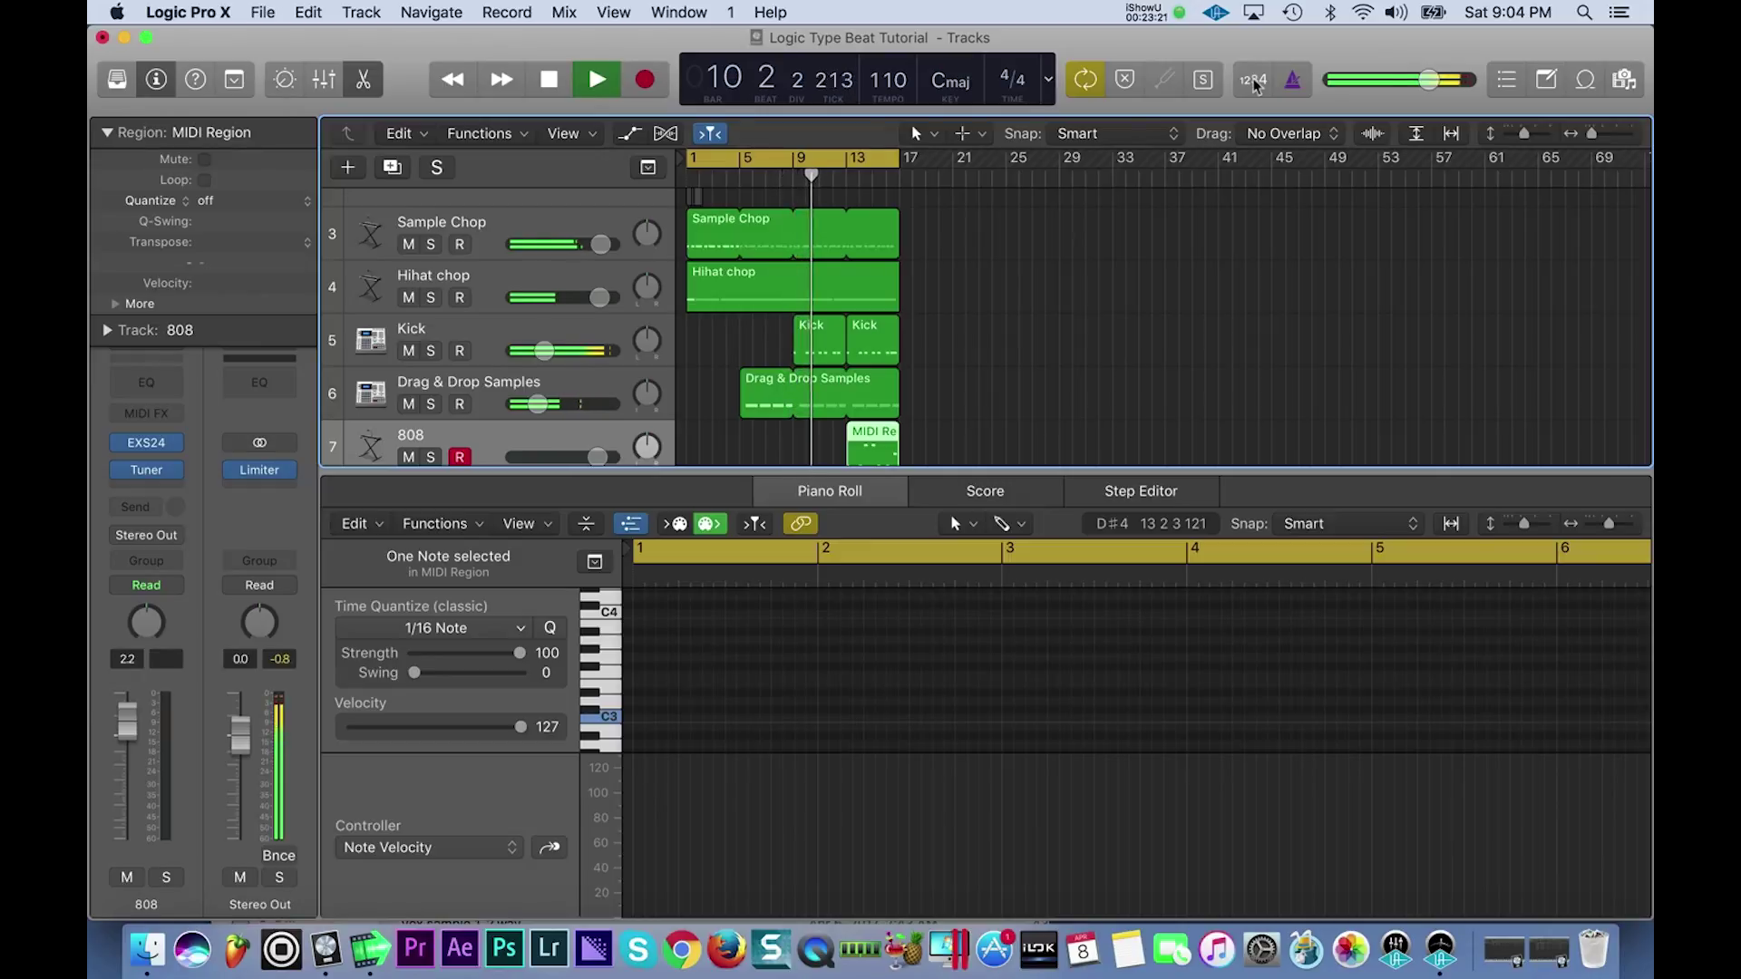
{"action": "scroll", "coordinate": [984, 419], "scroll_direction": "down", "scroll_amount": 3}
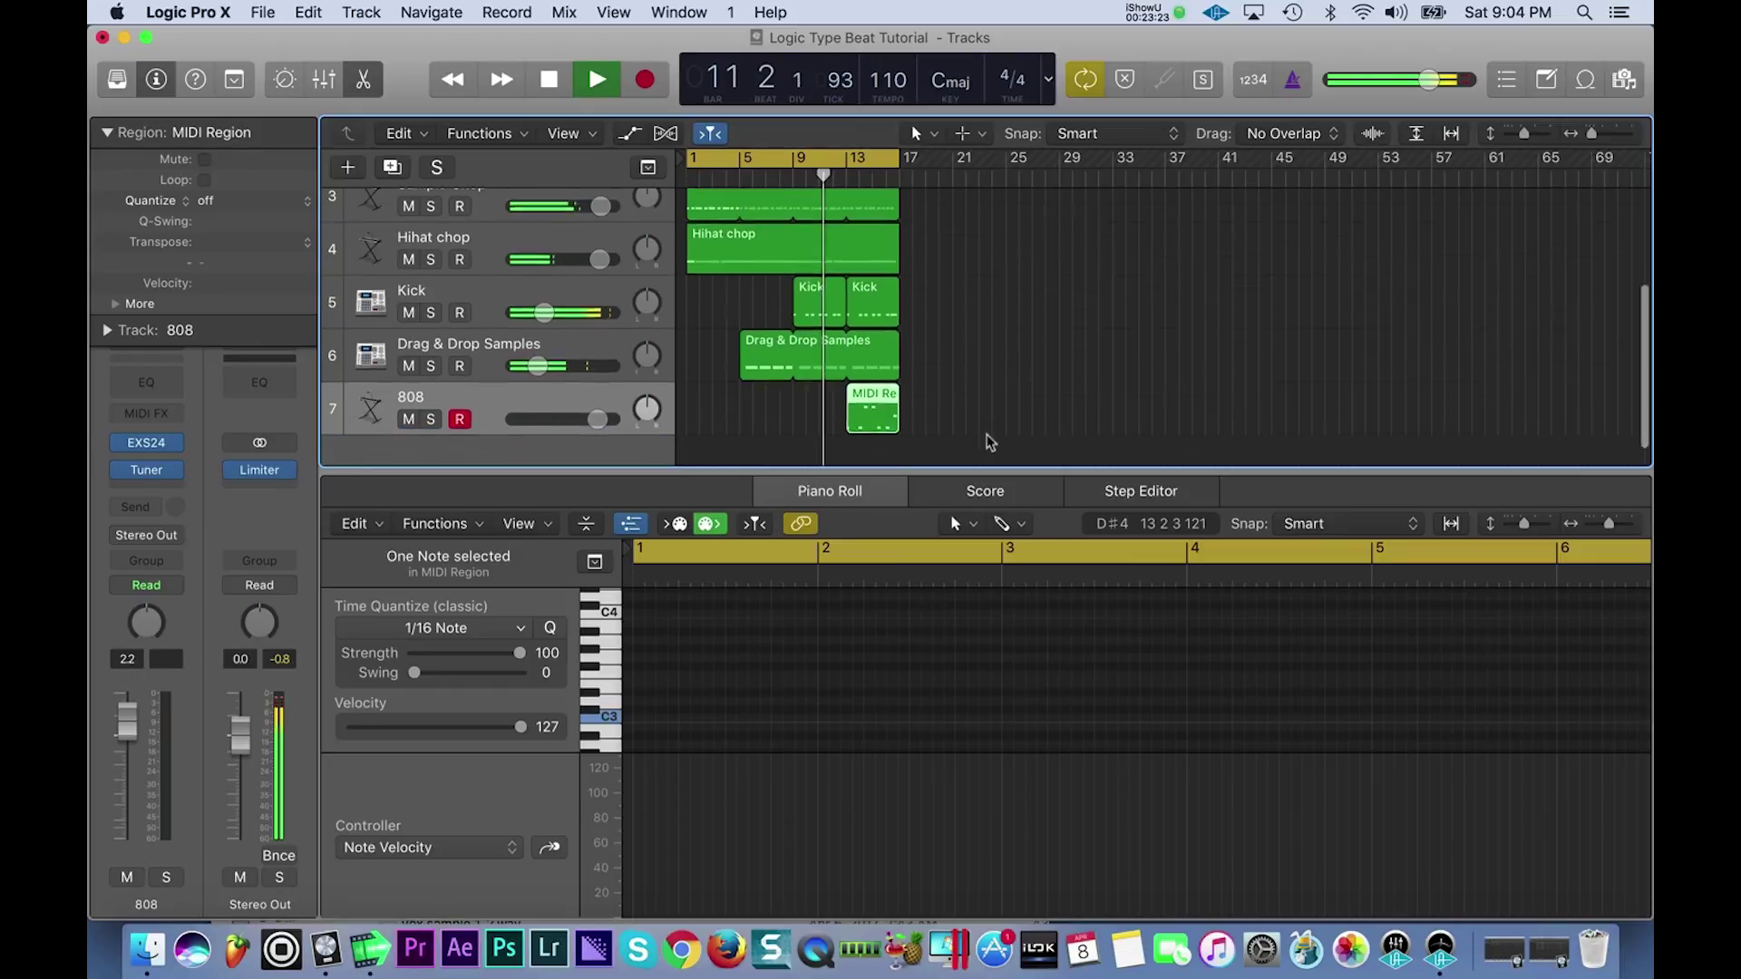
{"action": "left_click", "coordinate": [871, 156]}
- Extend the loops of all the chop, drum, kick and 808 regions to bar 21 and set the 808 volume to 4.0 dB
{"action": "left_click_drag", "start_coordinate": [926, 394], "coordinate": [891, 168]}
{"action": "left_click_drag", "start_coordinate": [903, 249], "coordinate": [917, 344]}
{"action": "scroll", "coordinate": [918, 345], "scroll_direction": "down", "scroll_amount": 4}
{"action": "left_click", "coordinate": [868, 388]}
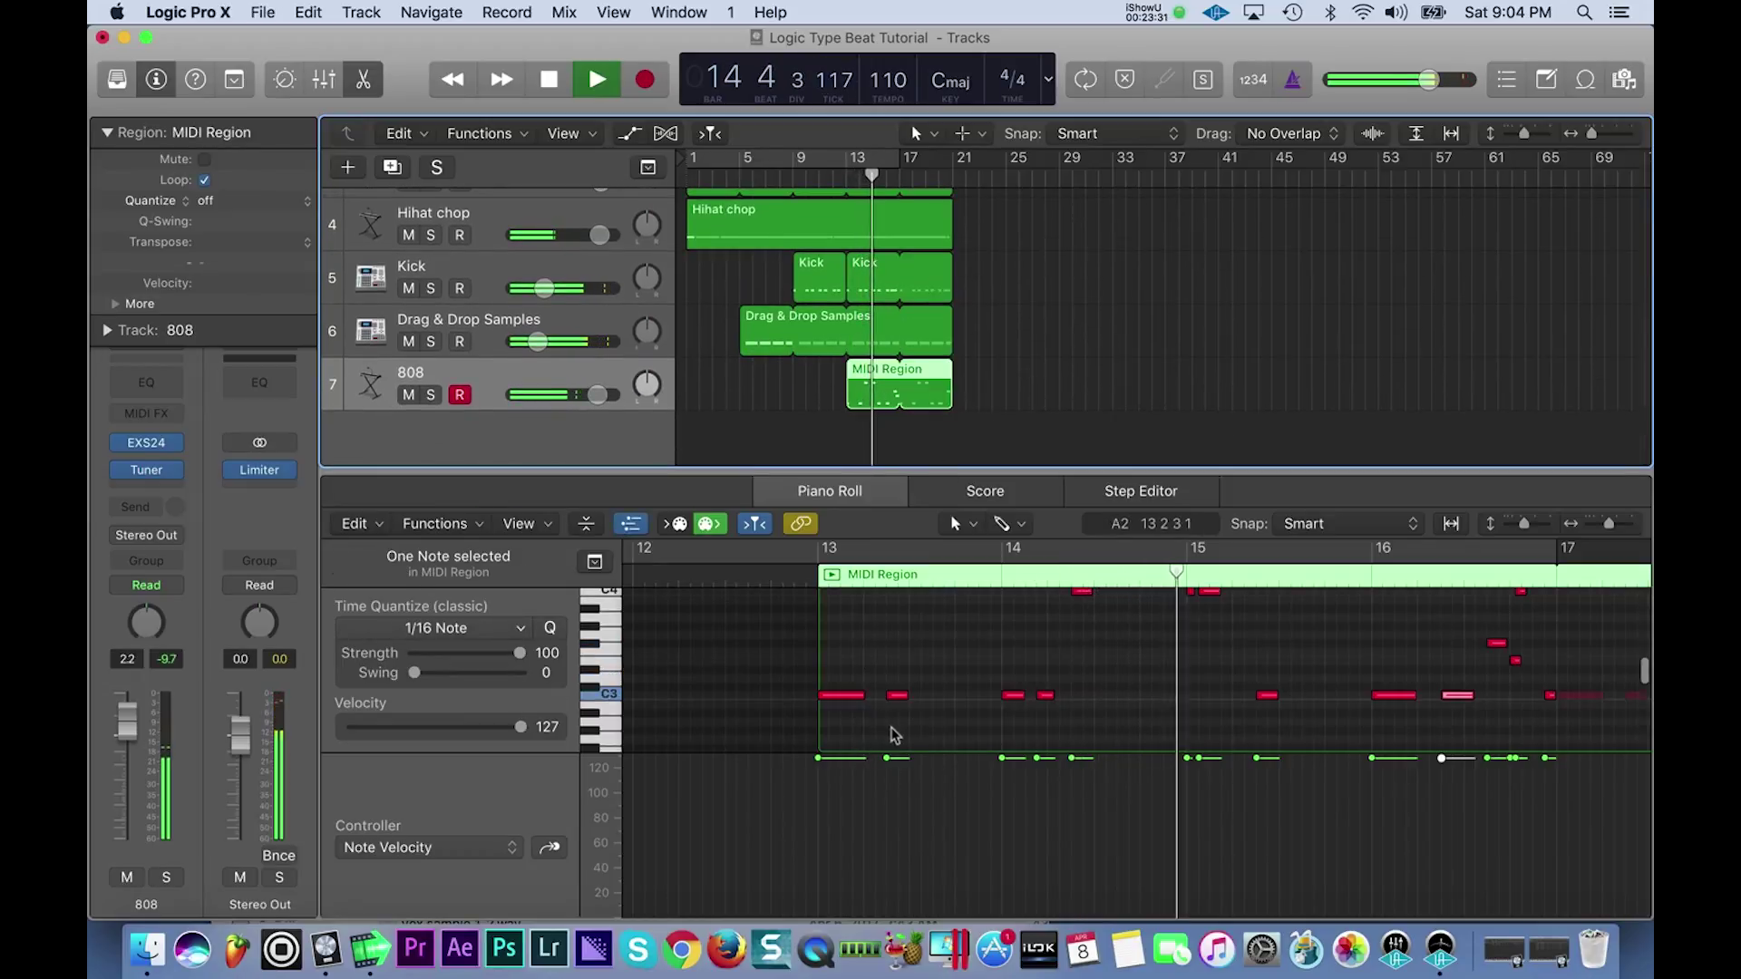
{"action": "left_click_drag", "start_coordinate": [596, 404], "coordinate": [619, 403]}
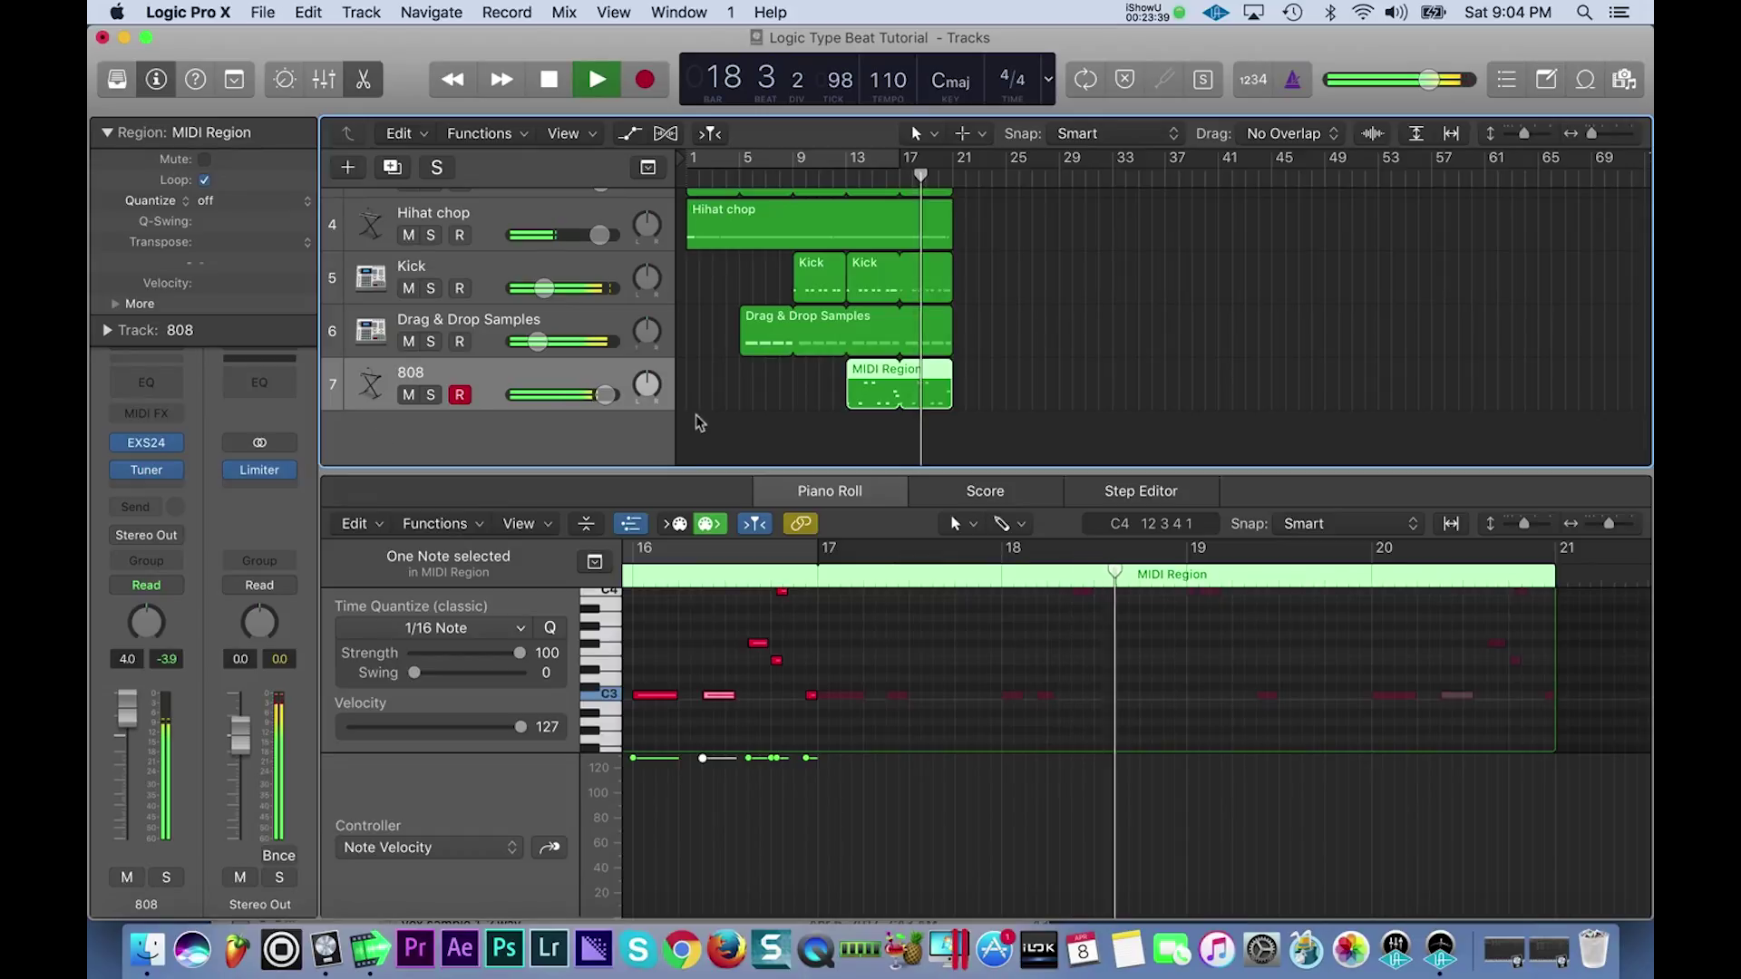
- Place the playhead at bar 9 and split all regions there
{"action": "scroll", "coordinate": [800, 402], "scroll_direction": "up", "scroll_amount": 4}
{"action": "scroll", "coordinate": [774, 340], "scroll_direction": "down", "scroll_amount": 4}
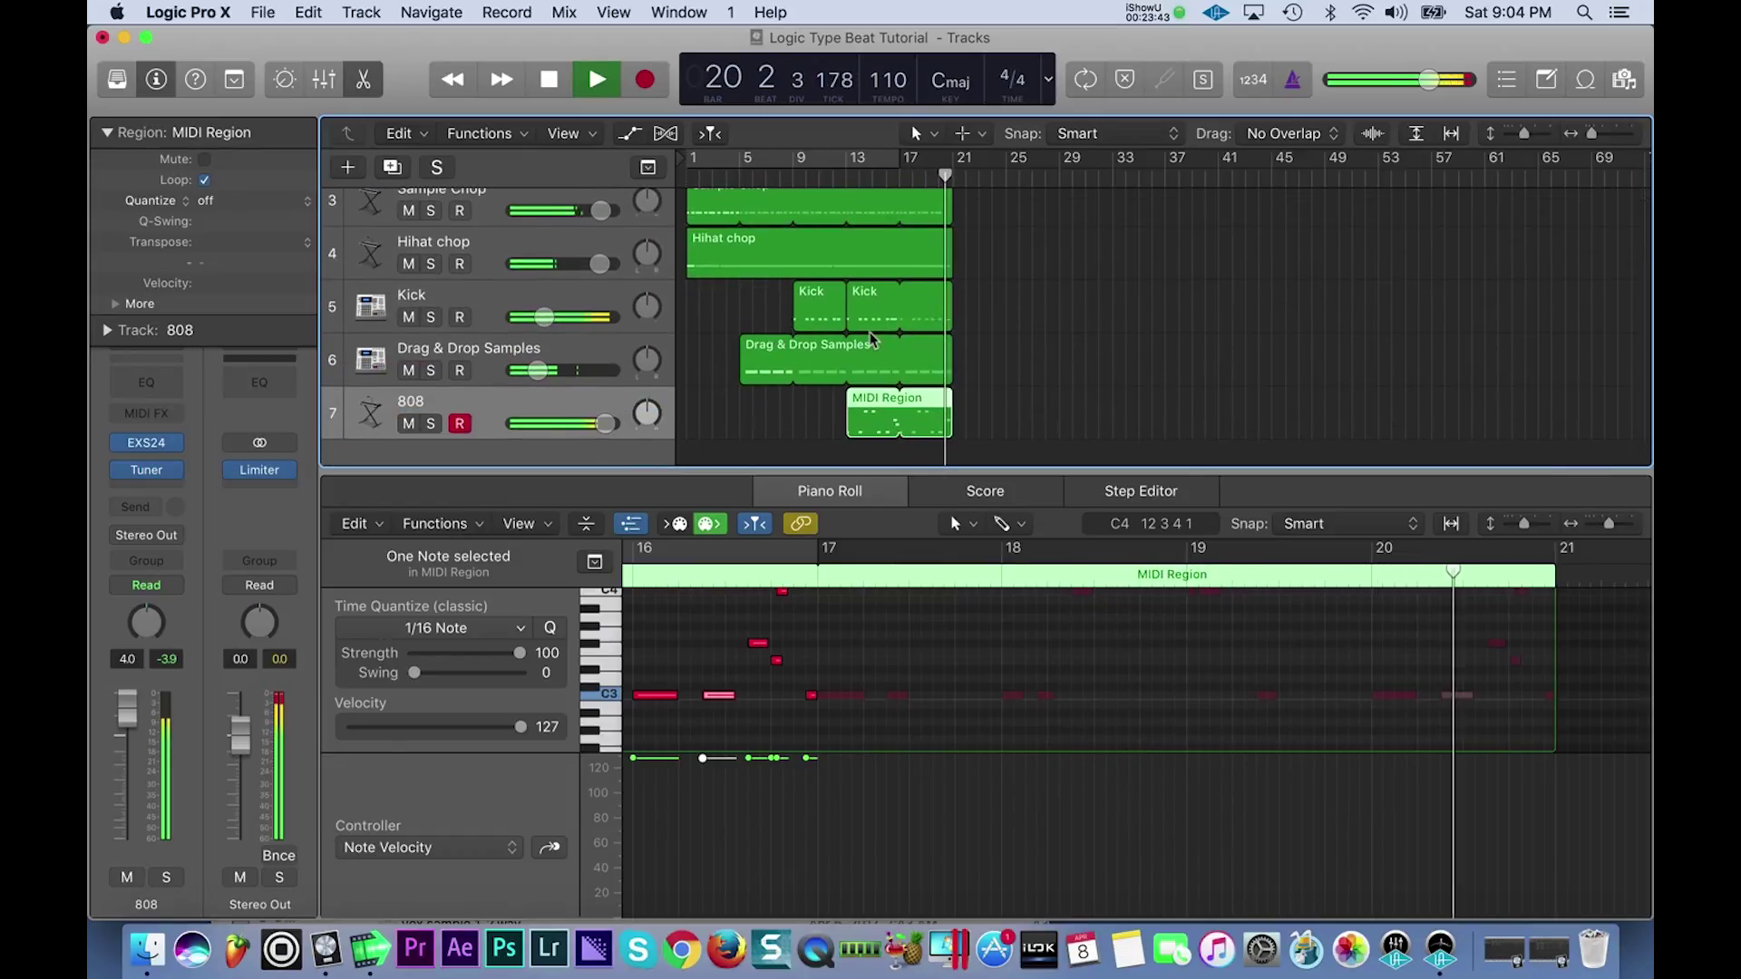
{"action": "scroll", "coordinate": [869, 332], "scroll_direction": "up", "scroll_amount": 2}
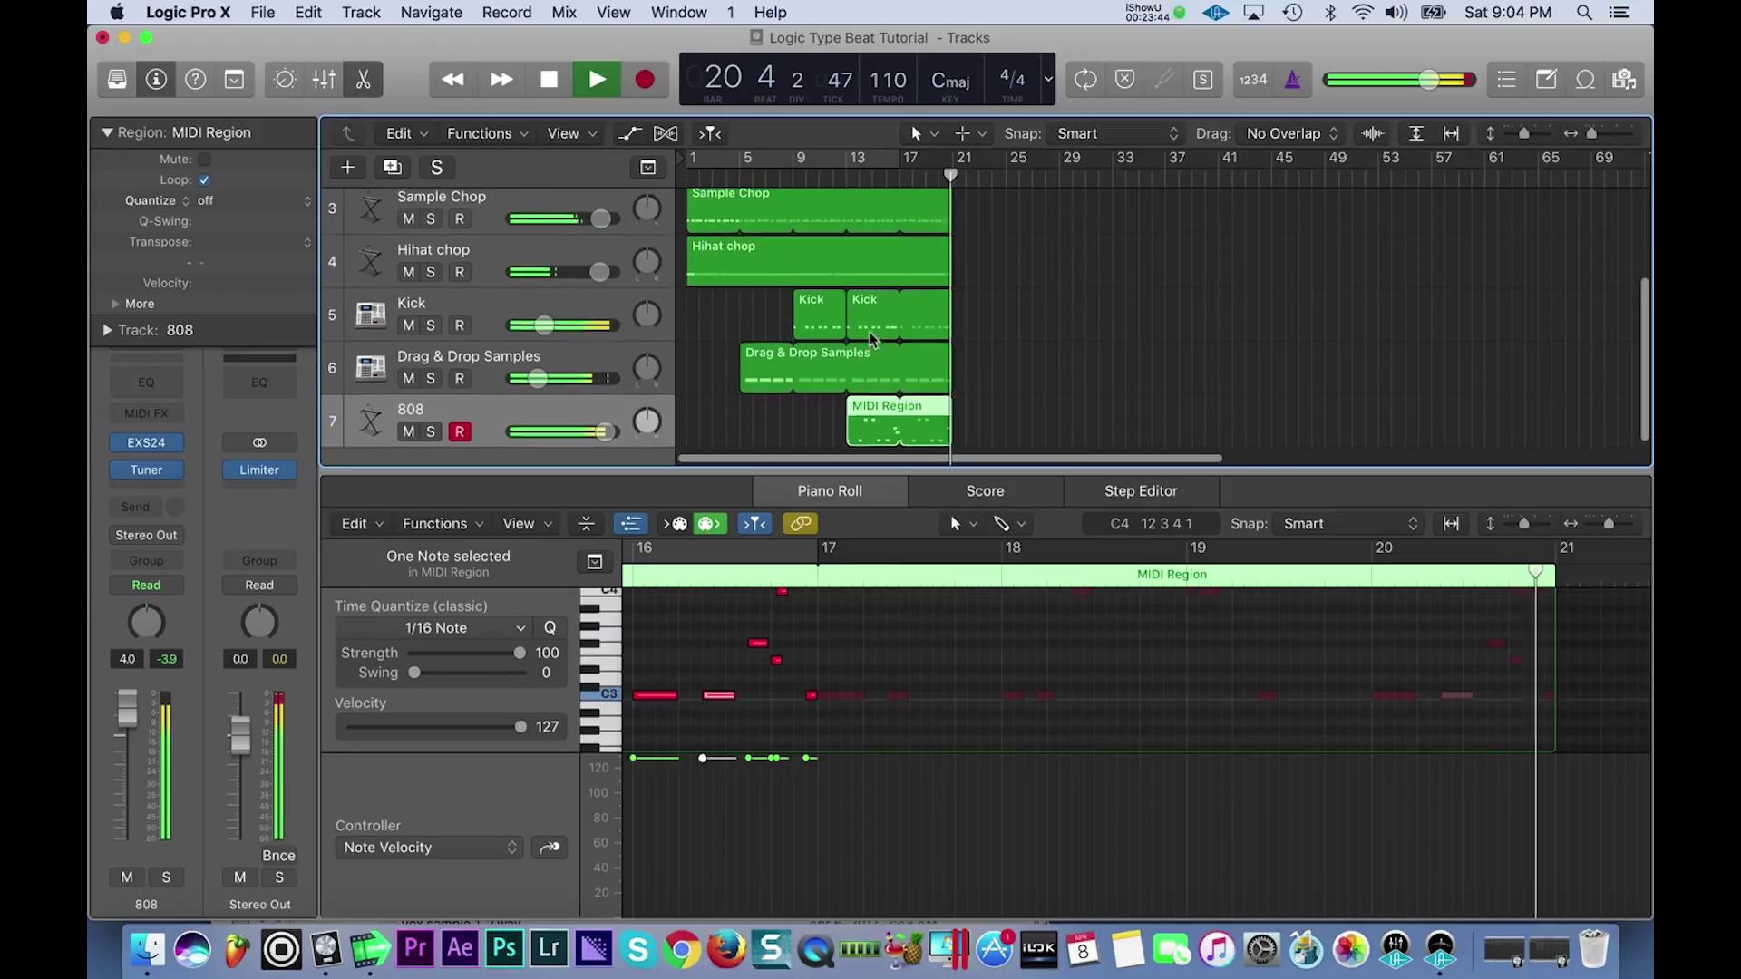
{"action": "left_click", "coordinate": [798, 177]}
{"action": "key", "text": "super+a"}
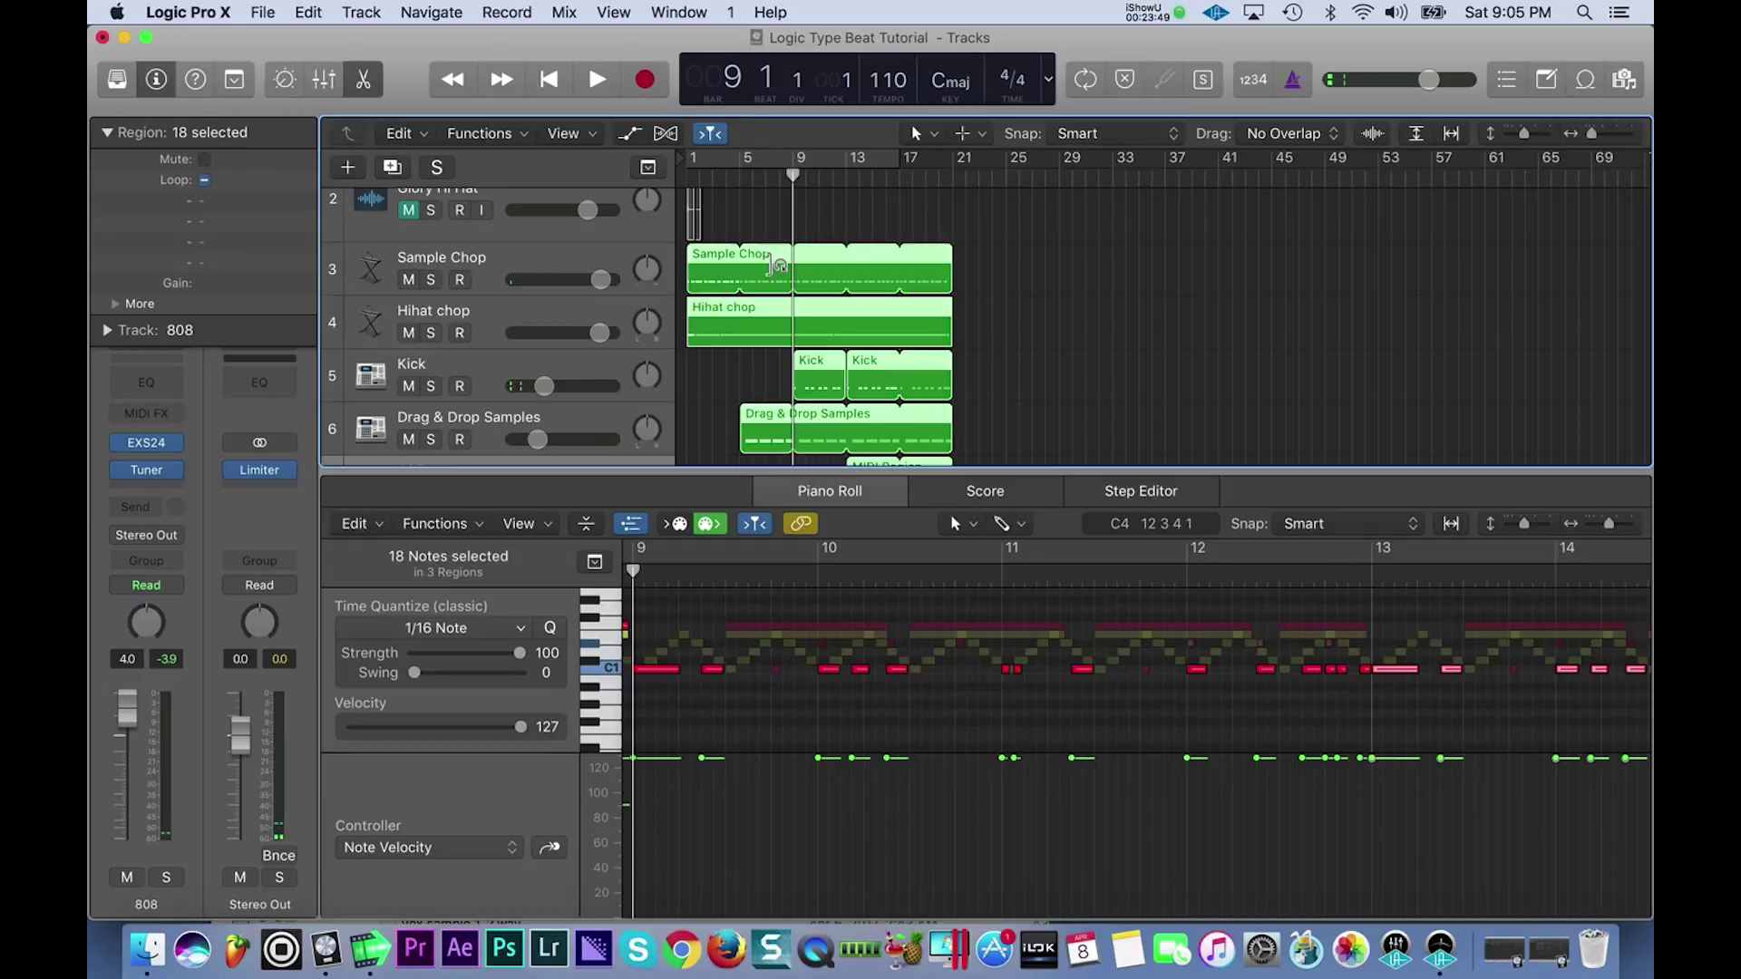
{"action": "key", "text": "super+t"}
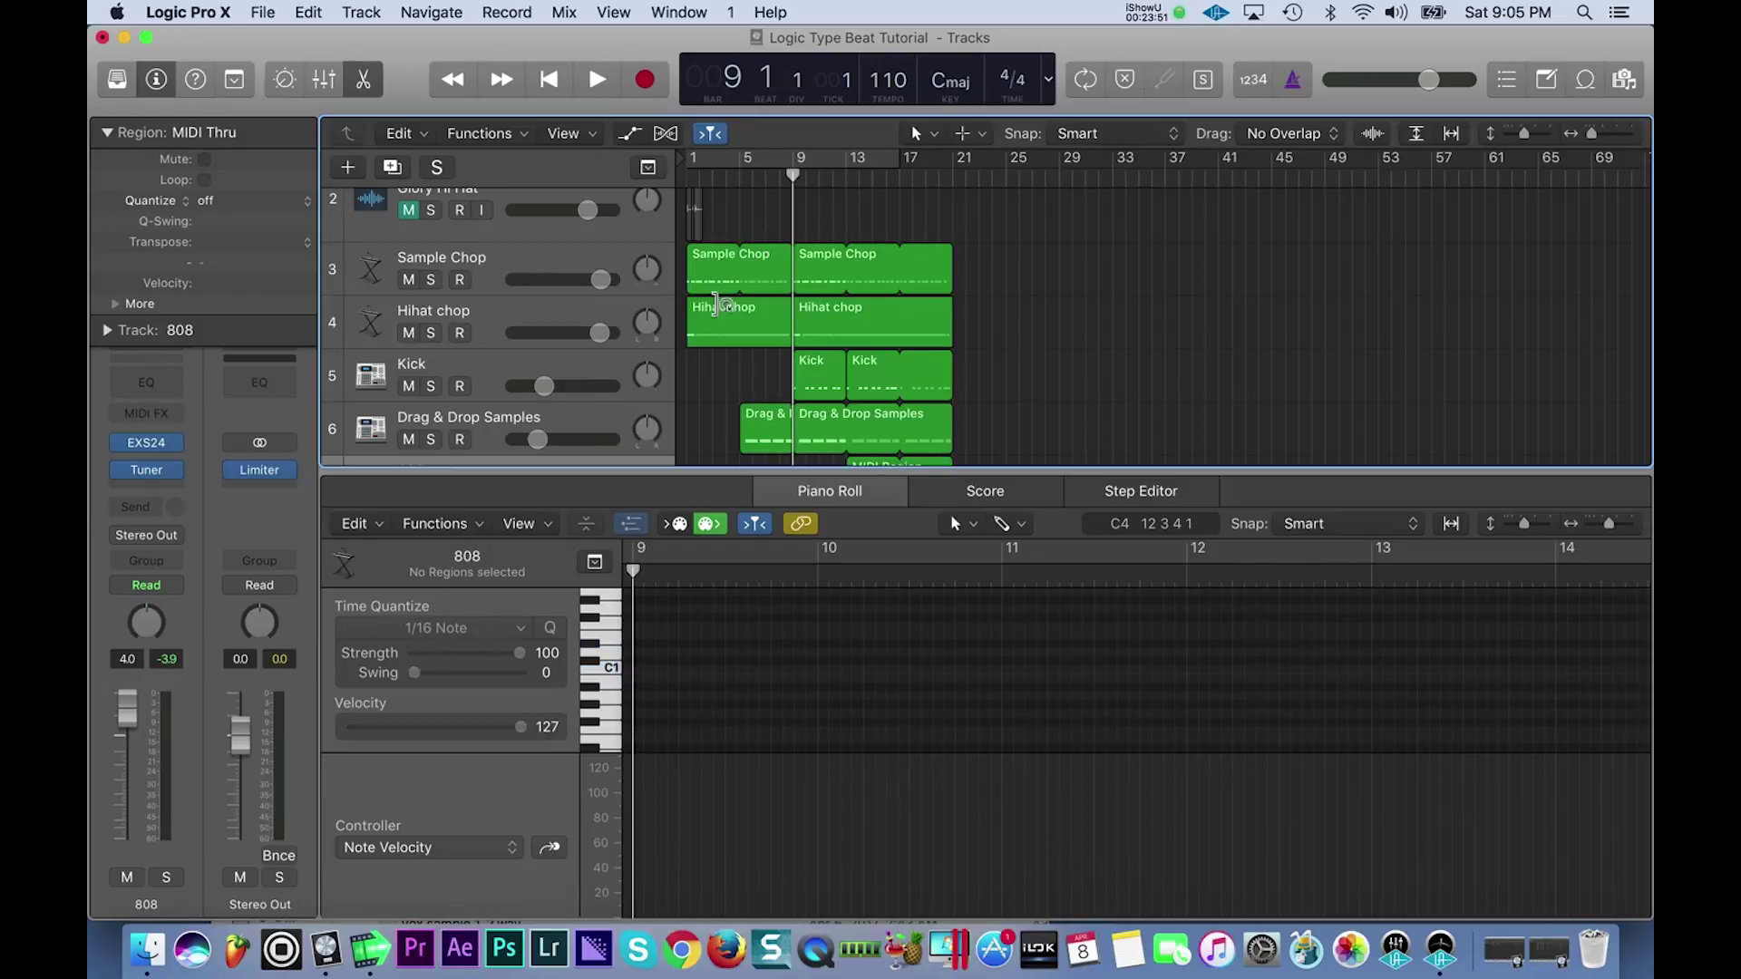
- Extend the looped regions after the bar 9 split on all tracks, including Kick and 808, to bar 25
{"action": "left_click_drag", "start_coordinate": [767, 210], "coordinate": [722, 421]}
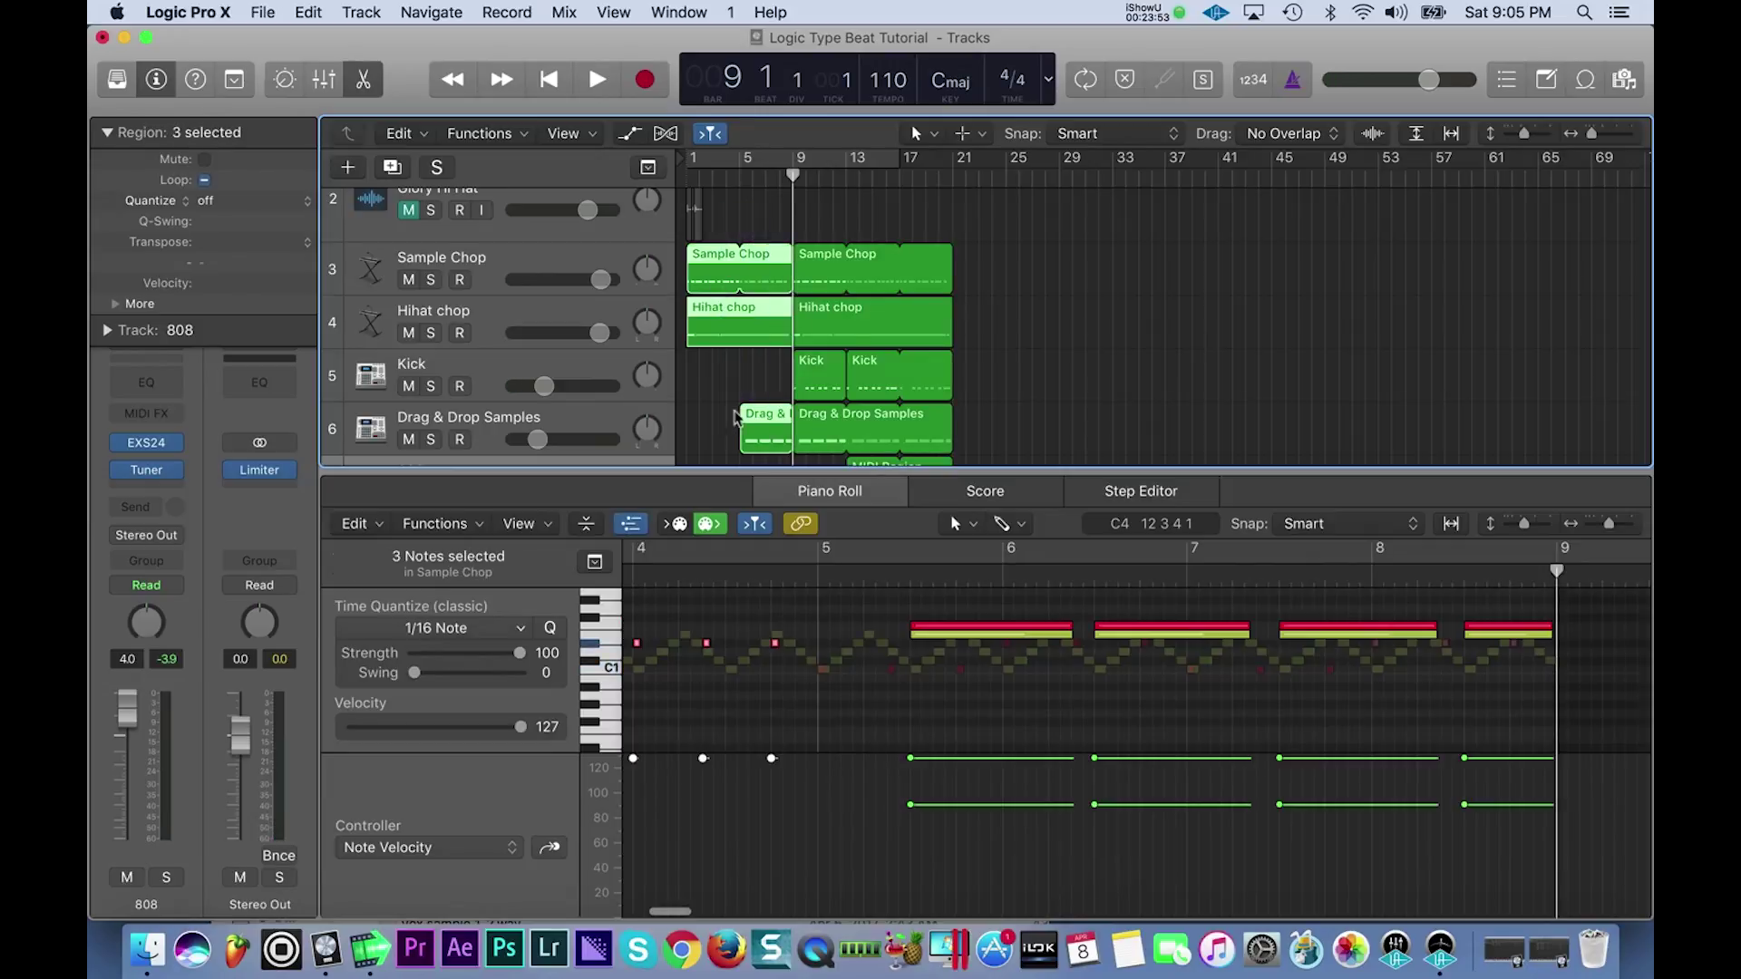
{"action": "scroll", "coordinate": [983, 256], "scroll_direction": "down", "scroll_amount": 3}
{"action": "left_click_drag", "start_coordinate": [983, 415], "coordinate": [1005, 237]}
{"action": "scroll", "coordinate": [956, 256], "scroll_direction": "up", "scroll_amount": 1}
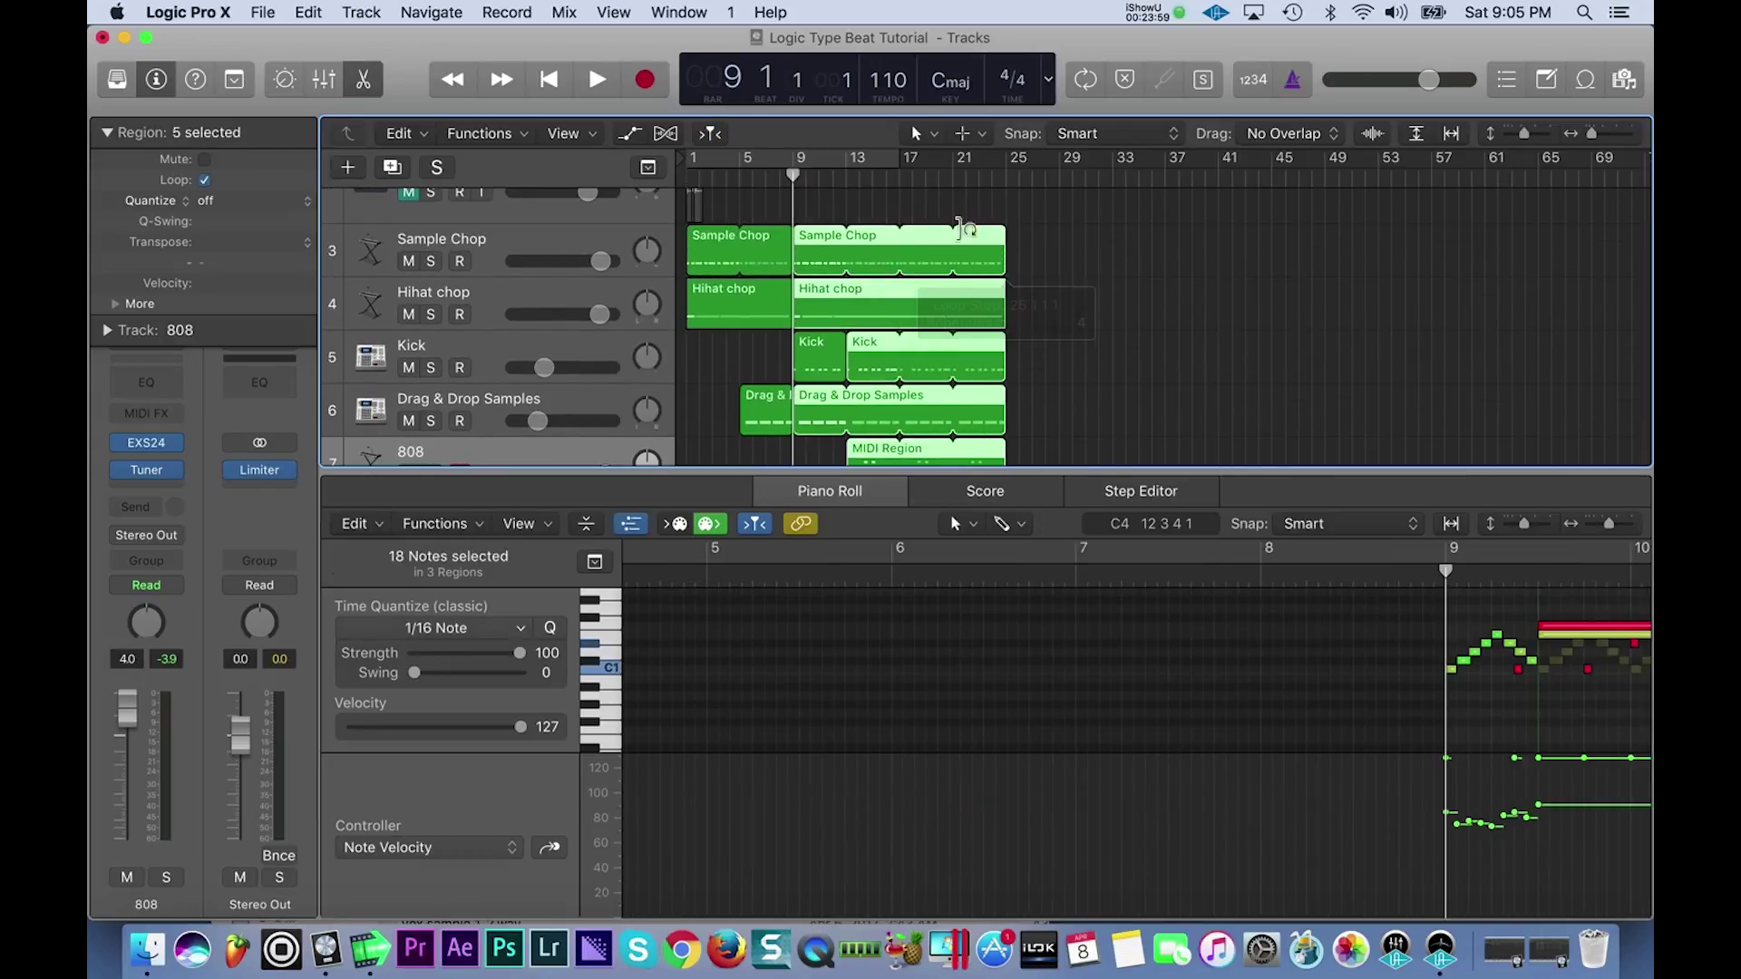
{"action": "scroll", "coordinate": [747, 220], "scroll_direction": "down", "scroll_amount": 1}
- Copy the Sample Chop, Hihat chop and Drag & Drop Samples regions from before bar 9 to bar 25 and play from there
{"action": "left_click_drag", "start_coordinate": [769, 194], "coordinate": [718, 401]}
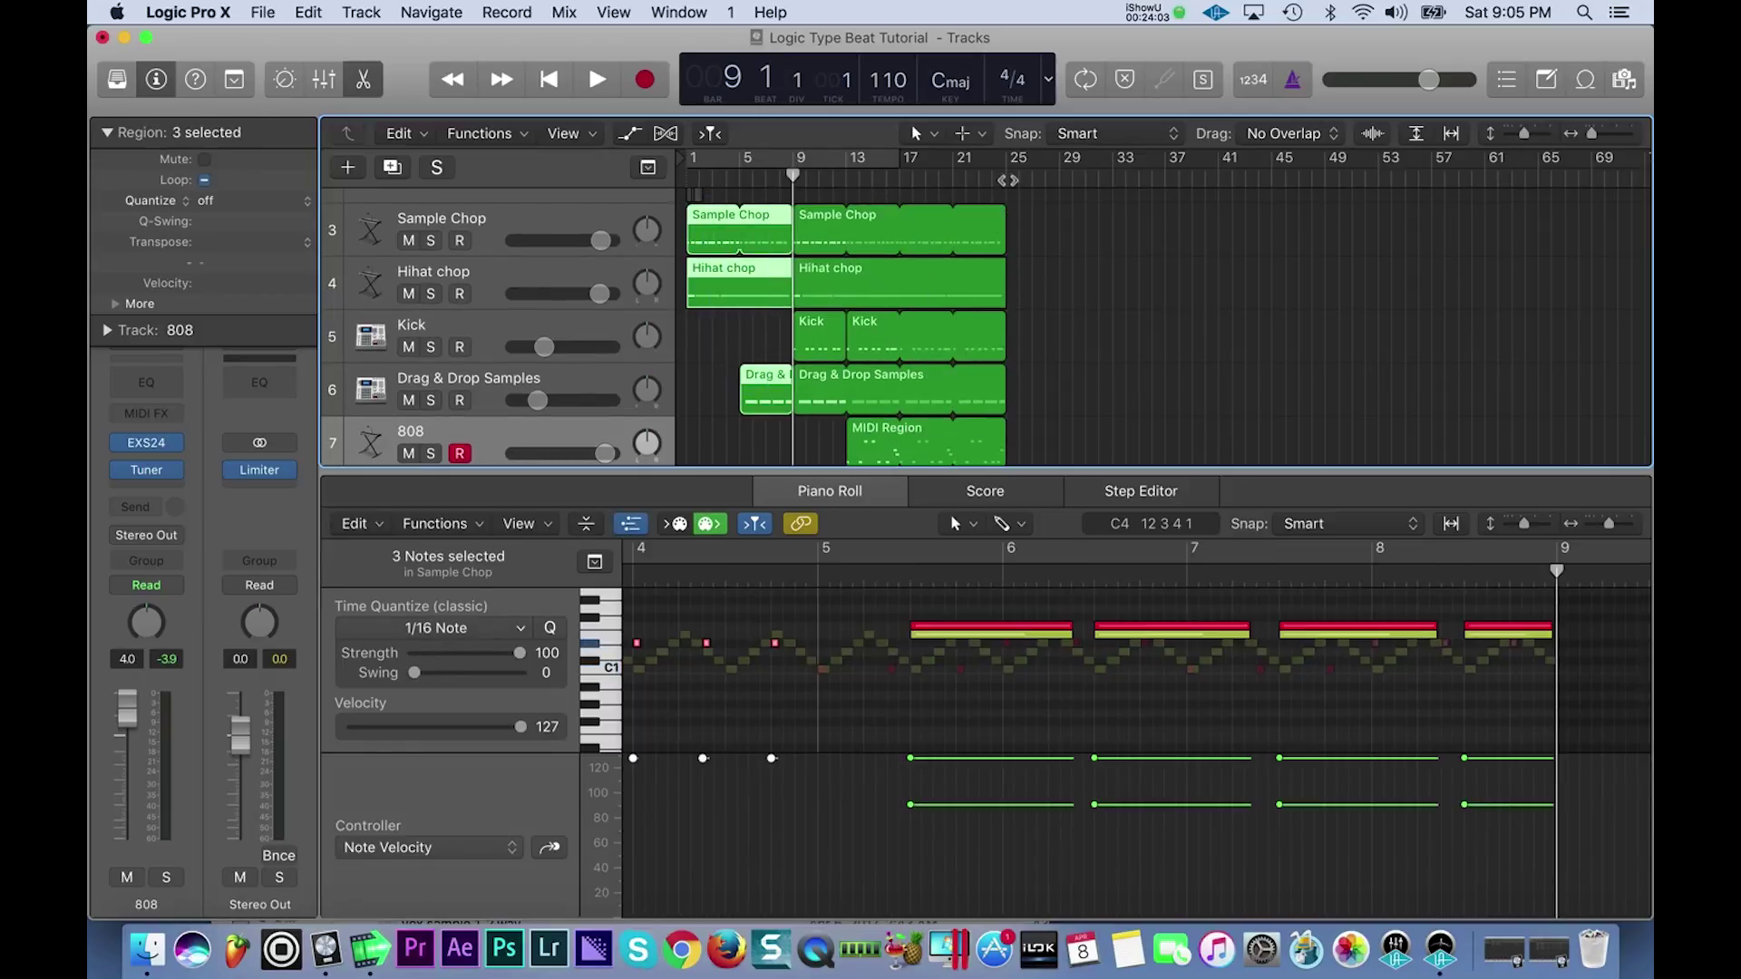
{"action": "left_click", "coordinate": [1008, 181]}
{"action": "key", "text": "super+v"}
{"action": "scroll", "coordinate": [1043, 329], "scroll_direction": "up", "scroll_amount": 3}
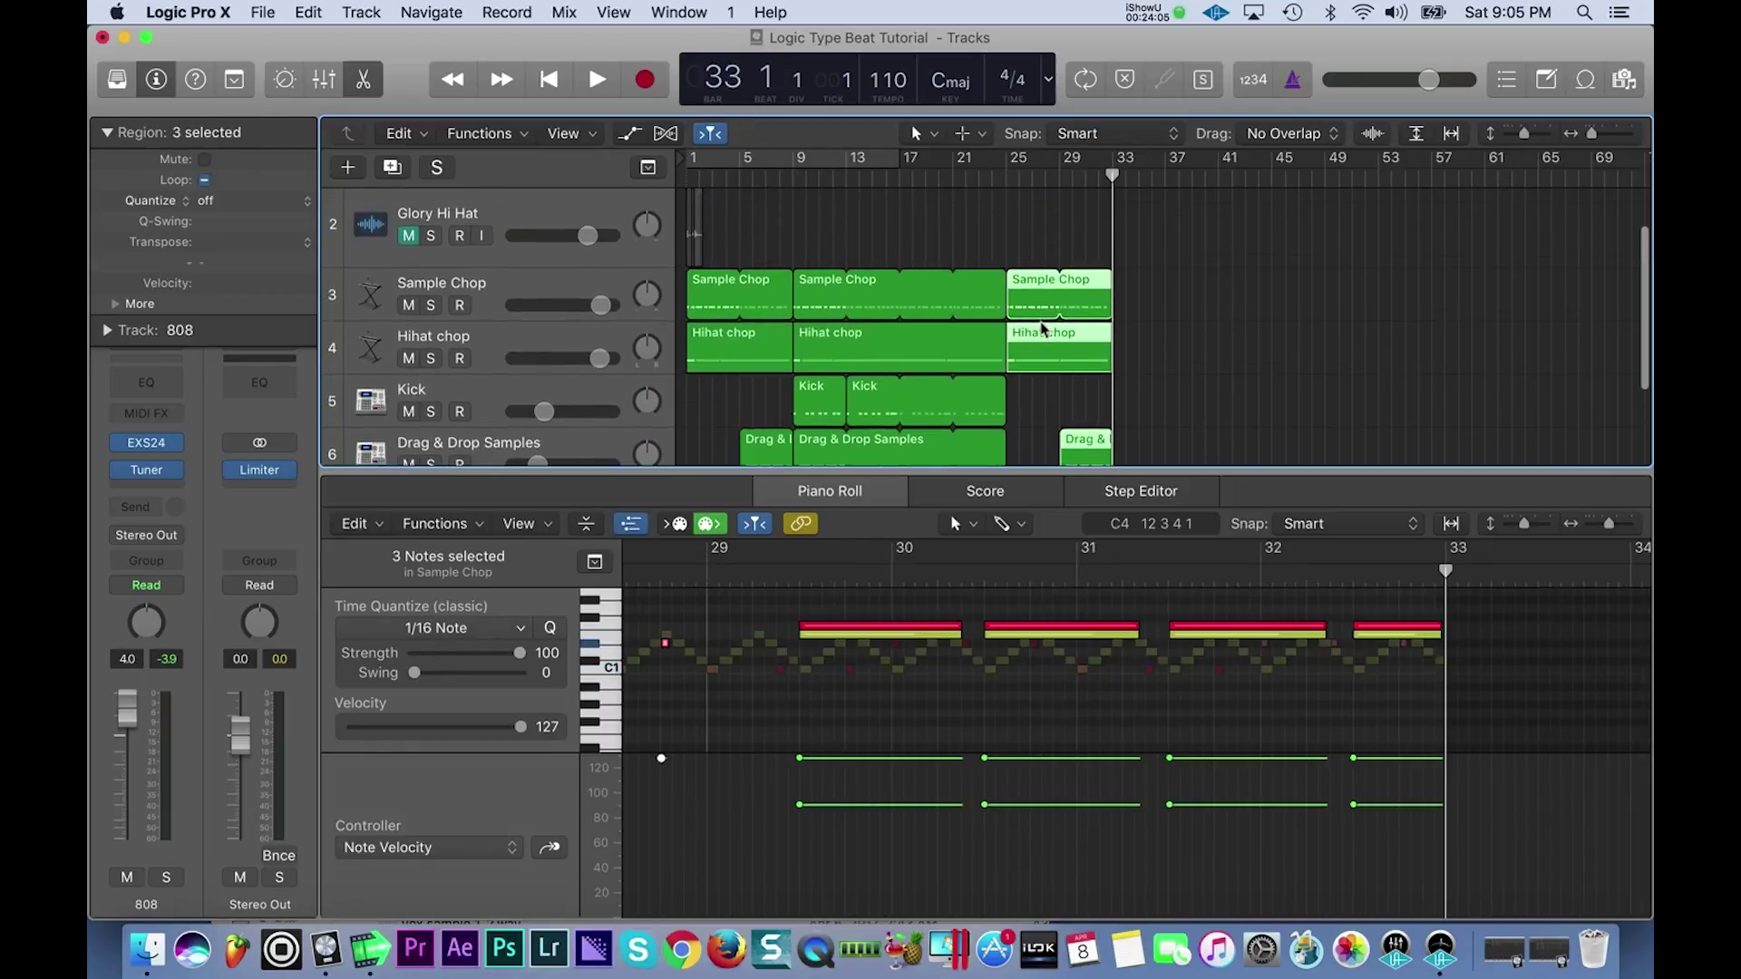
{"action": "left_click", "coordinate": [1000, 185]}
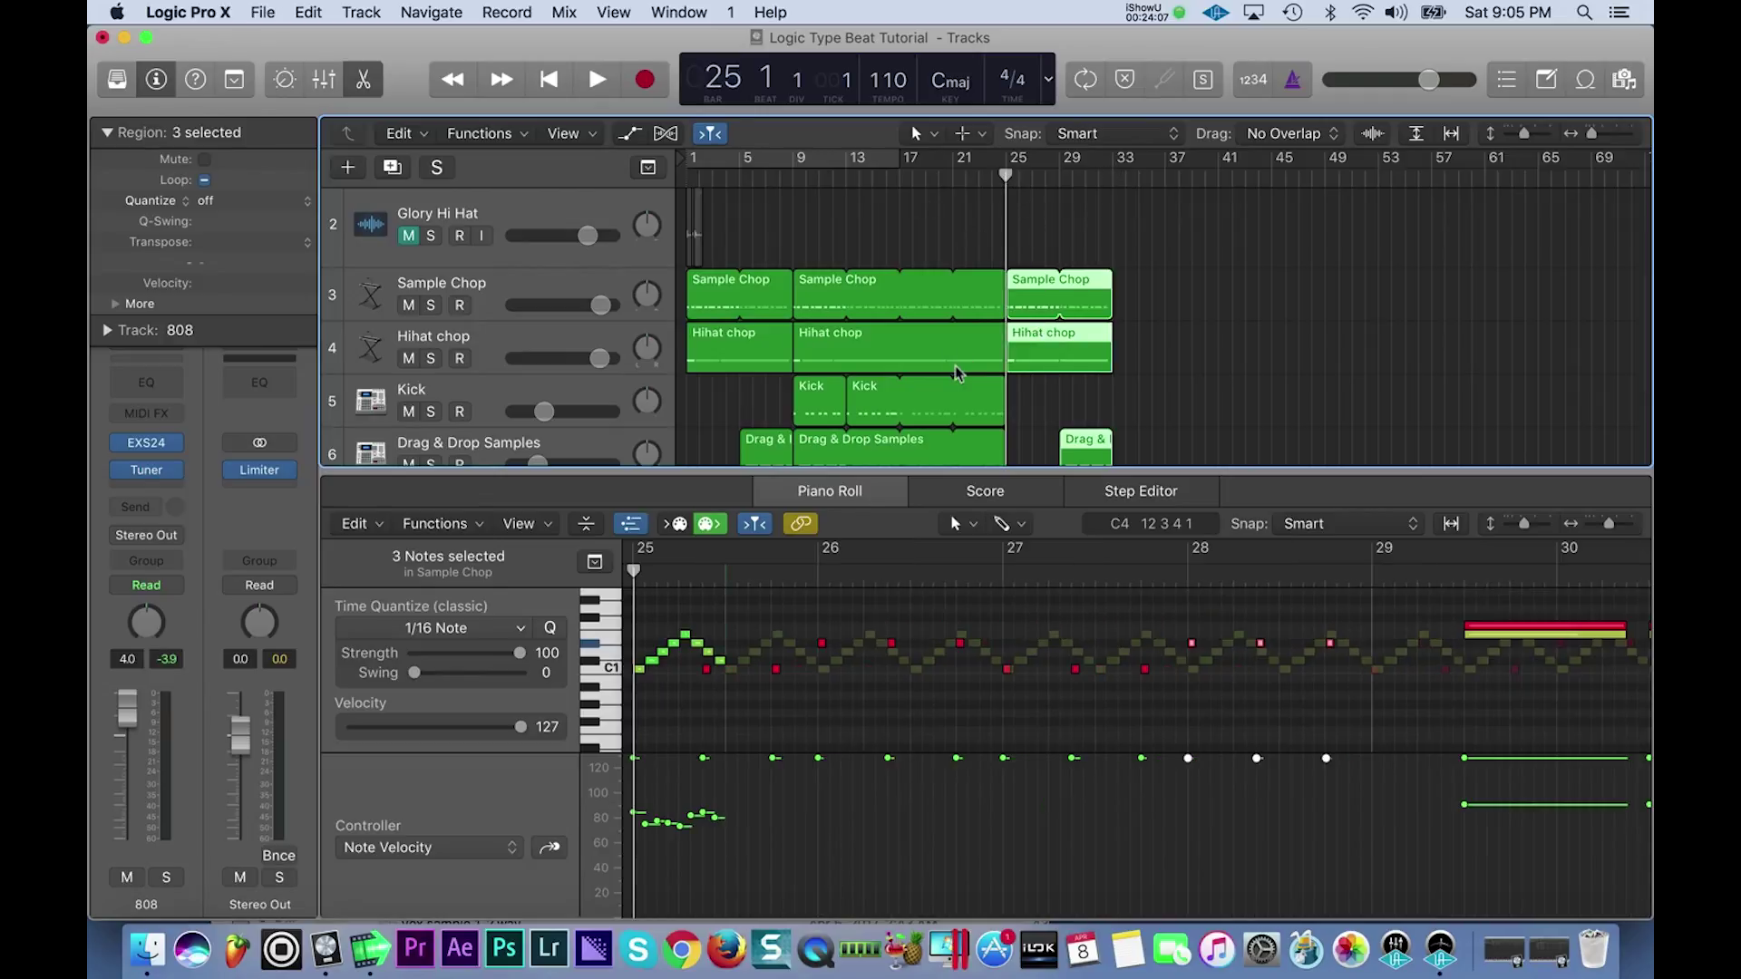
{"action": "scroll", "coordinate": [958, 373], "scroll_direction": "down", "scroll_amount": 2}
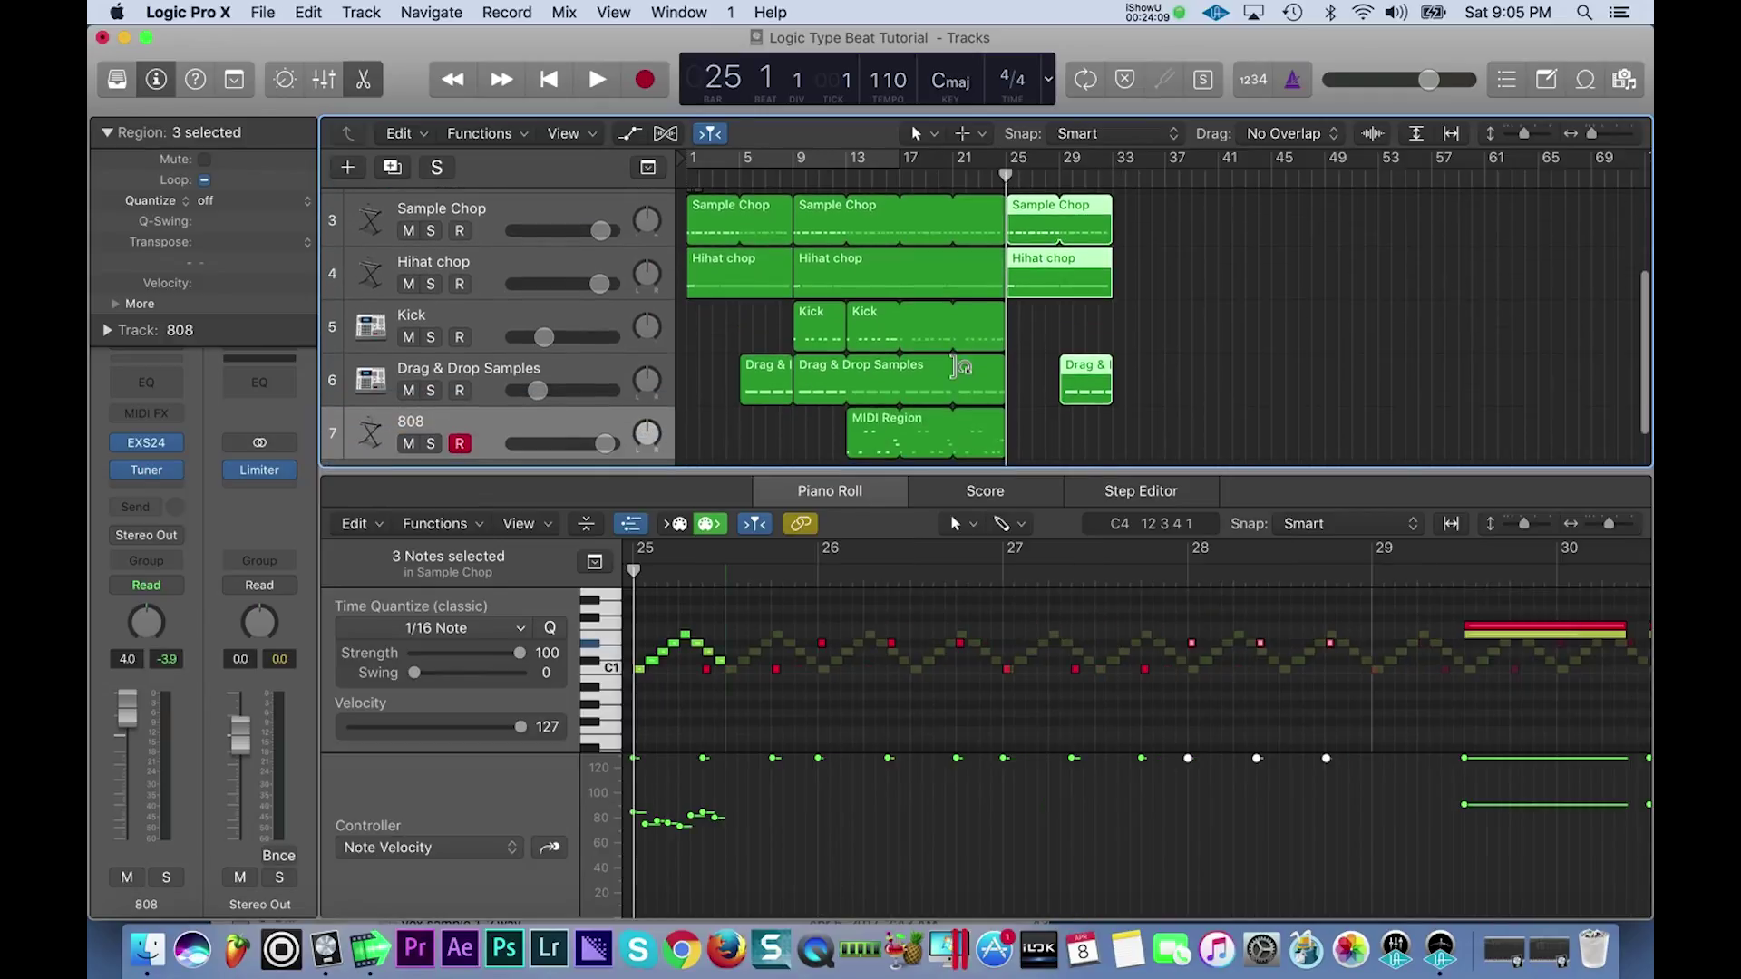
{"action": "key", "text": "space"}
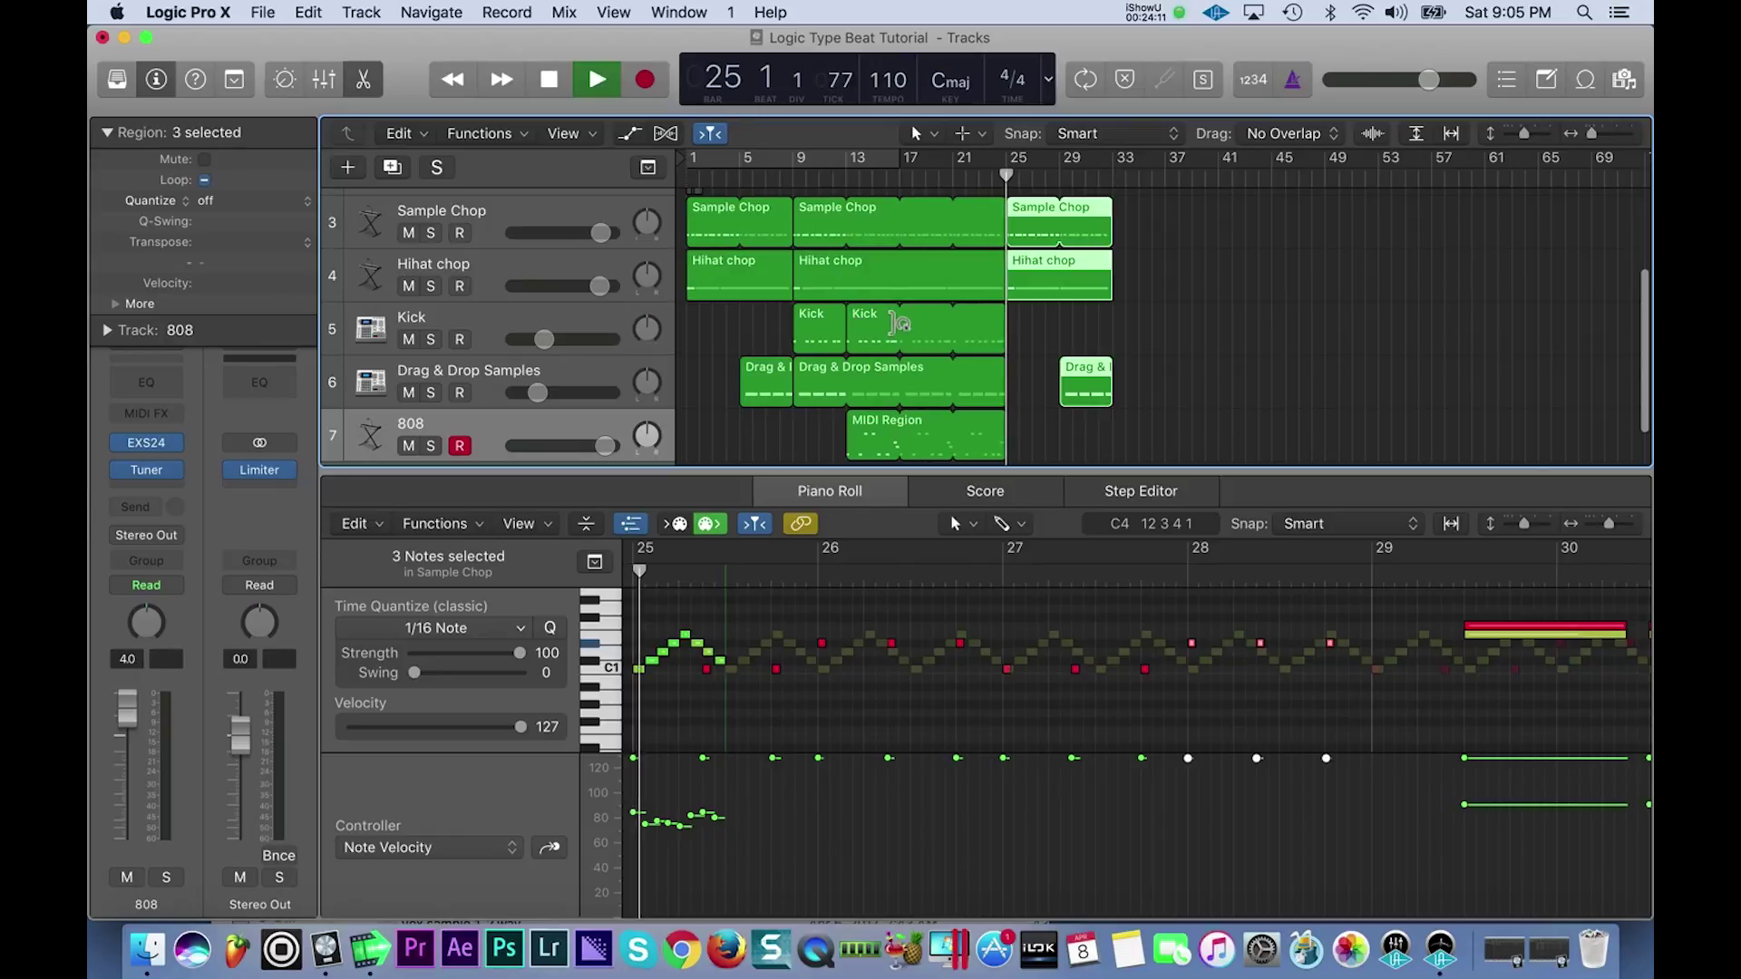
- Add a software instrument track directly below Hihat chop and load the stereo Alchemy synth on it
{"action": "left_click", "coordinate": [530, 274]}
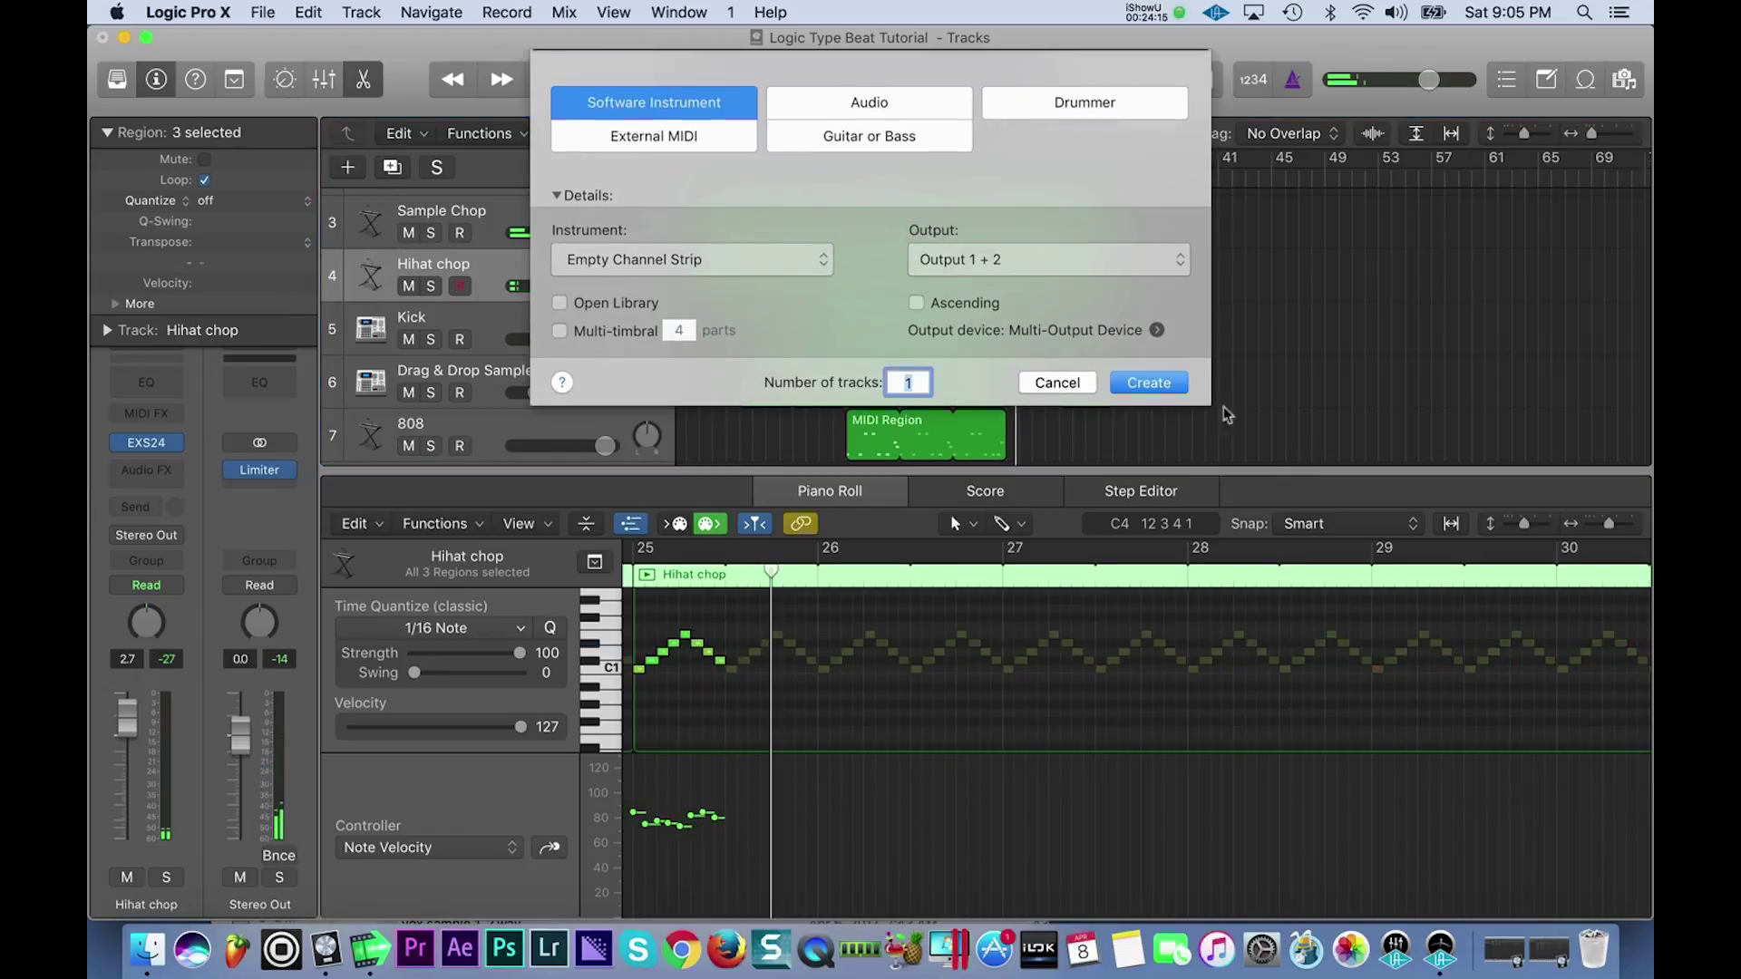
{"action": "left_click", "coordinate": [1149, 367]}
{"action": "left_click", "coordinate": [175, 449]}
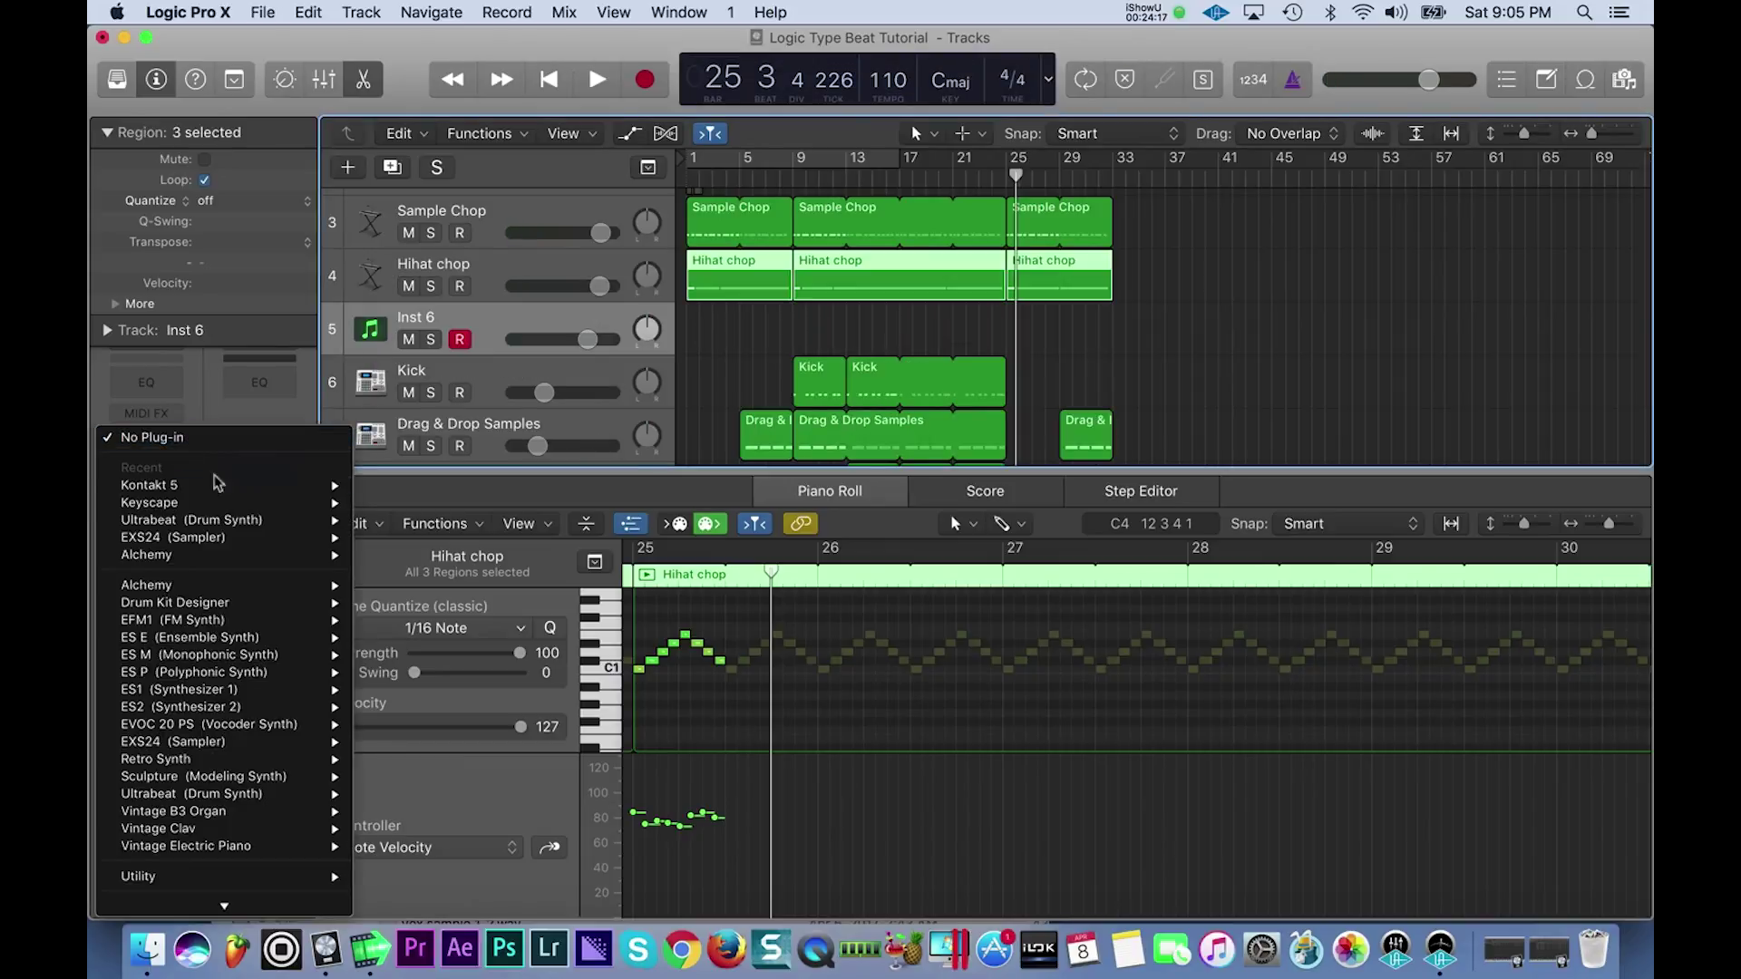
{"action": "mouse_move", "coordinate": [250, 564]}
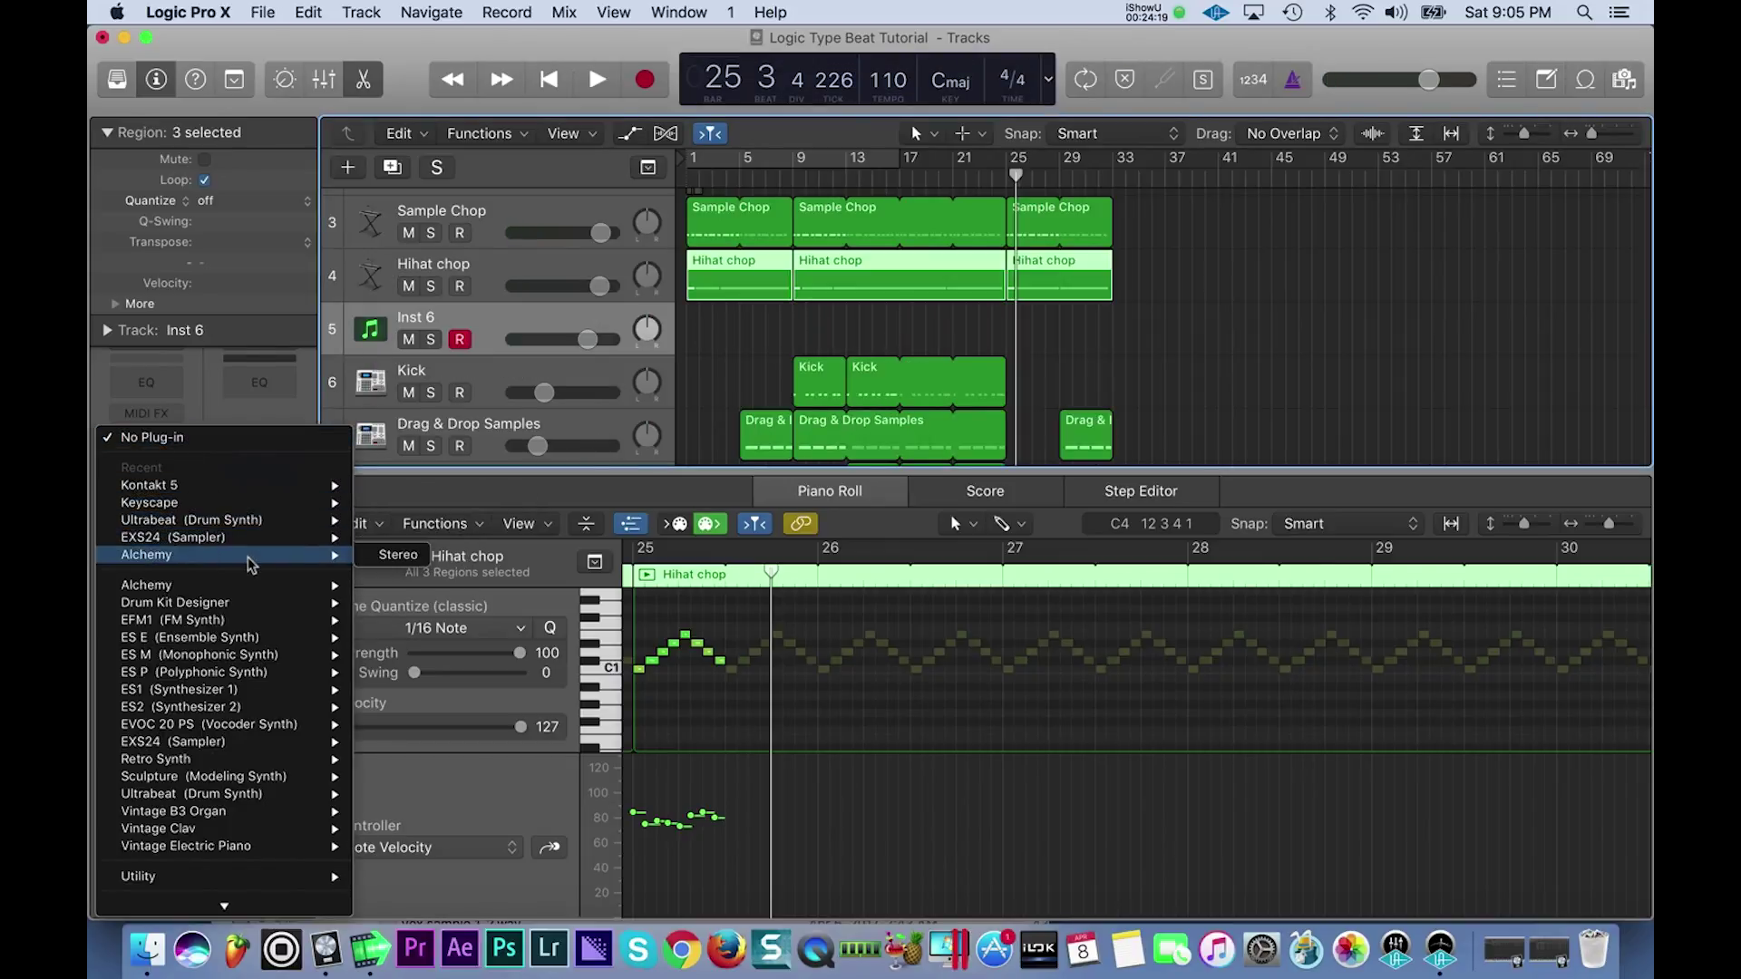
{"action": "left_click", "coordinate": [413, 557]}
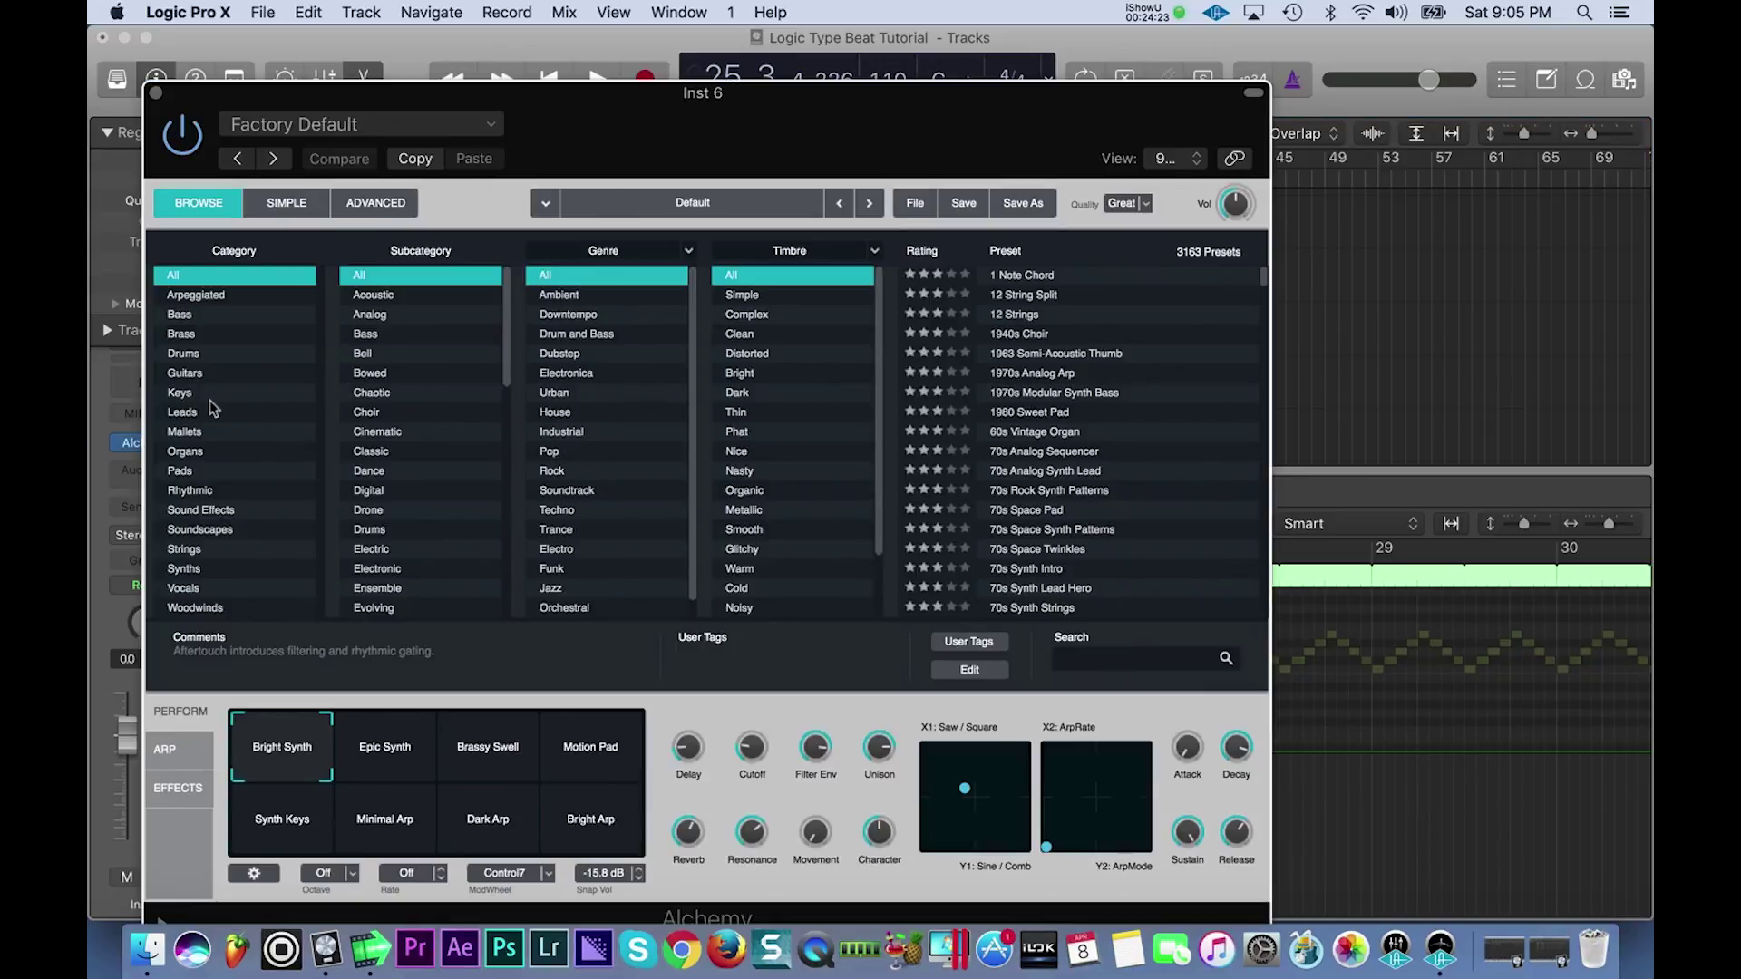
- Load the 70s Analog Synth Lead preset from Alchemy's Leads category and uncover the arrangement behind the plug-in window
{"action": "left_click", "coordinate": [182, 413]}
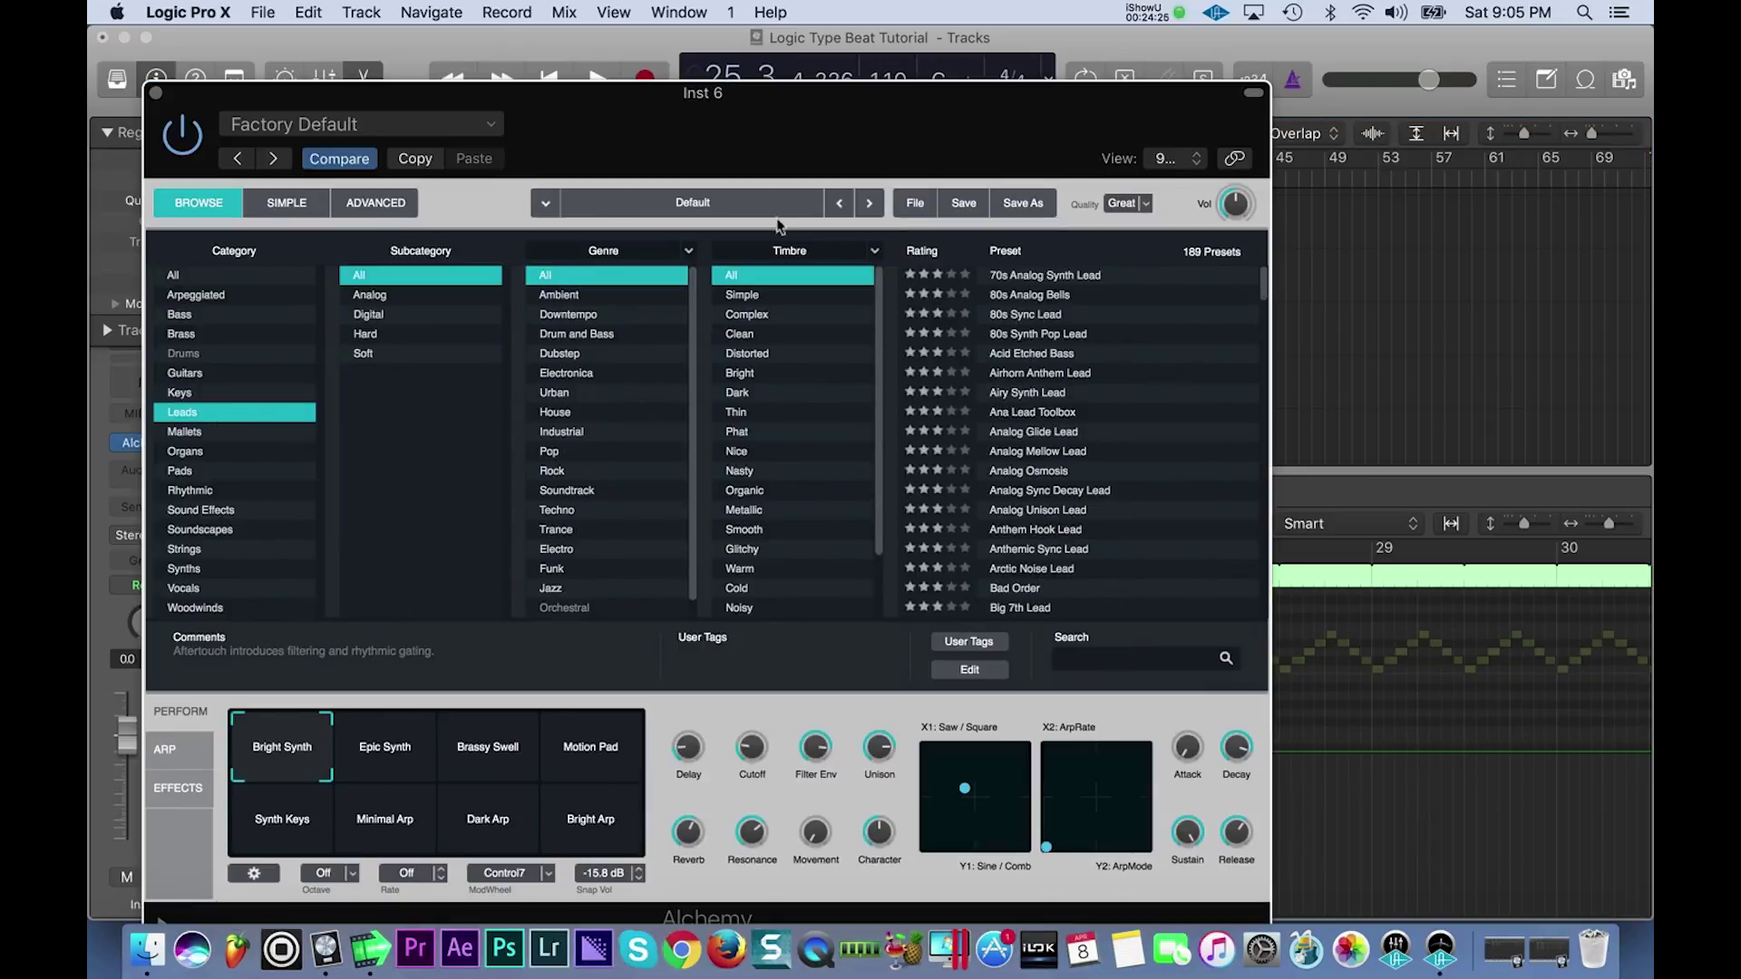
{"action": "left_click", "coordinate": [1047, 283]}
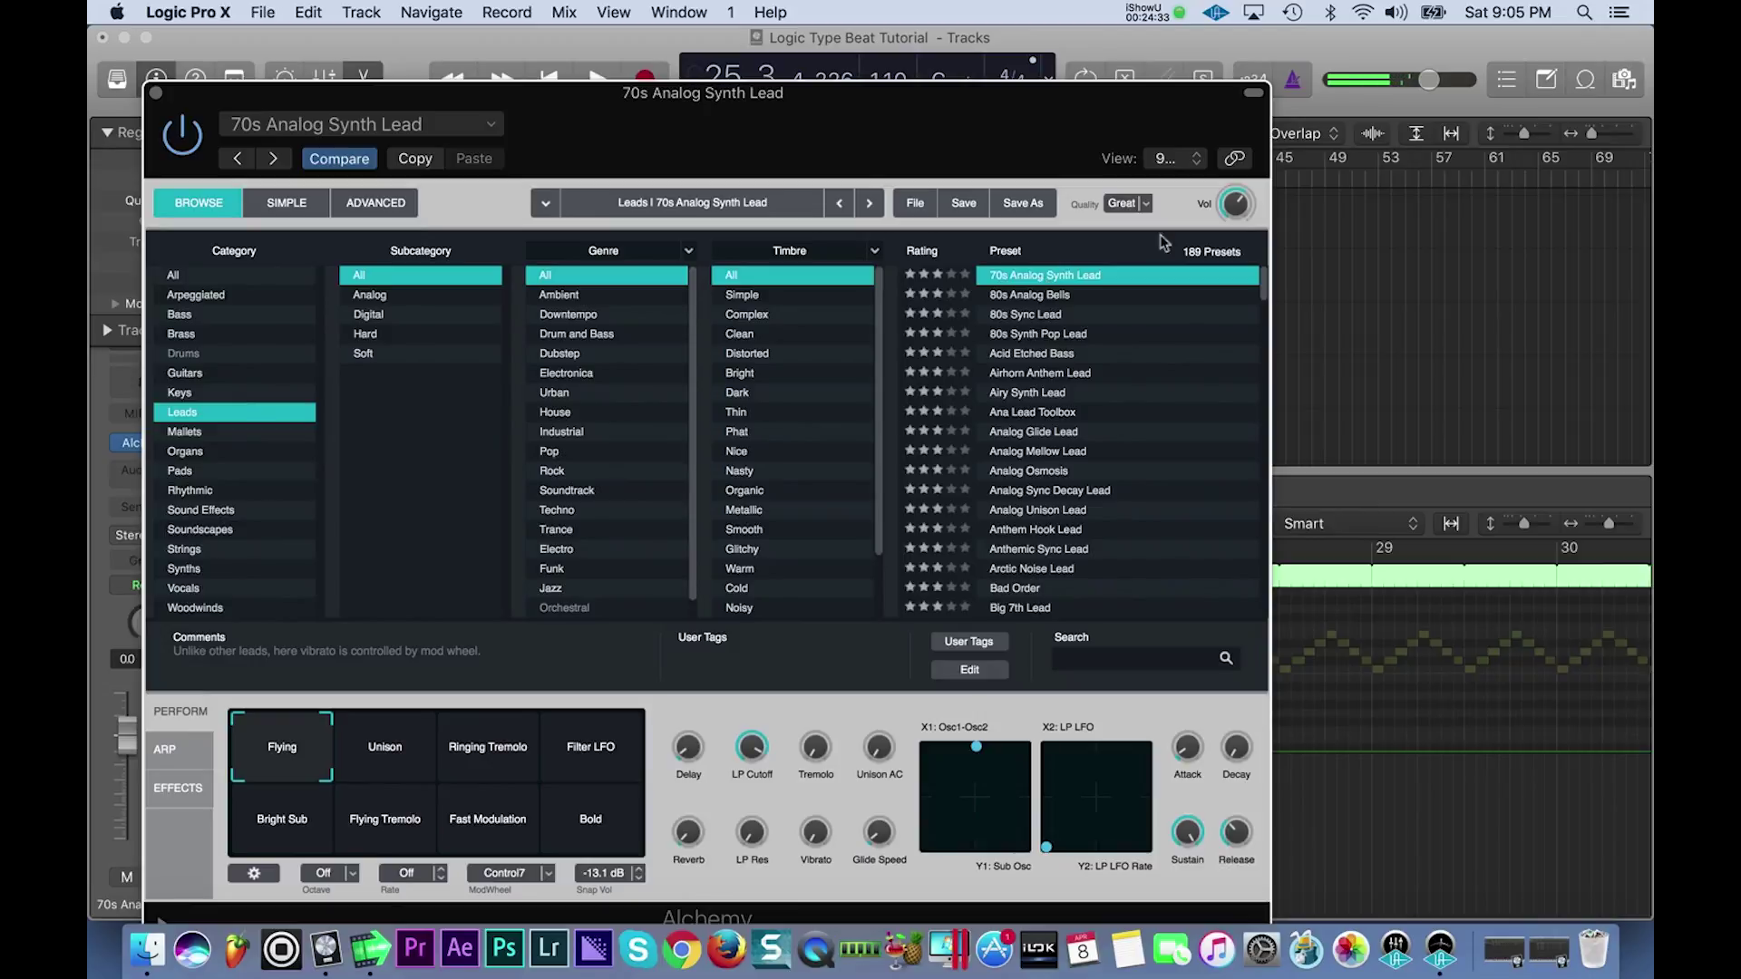
{"action": "left_click_drag", "start_coordinate": [904, 156], "coordinate": [954, 655]}
- Set the cycle range from bar 25 to bar 33 and play it to try out lead ideas
{"action": "key", "text": "space"}
{"action": "key", "text": "space"}
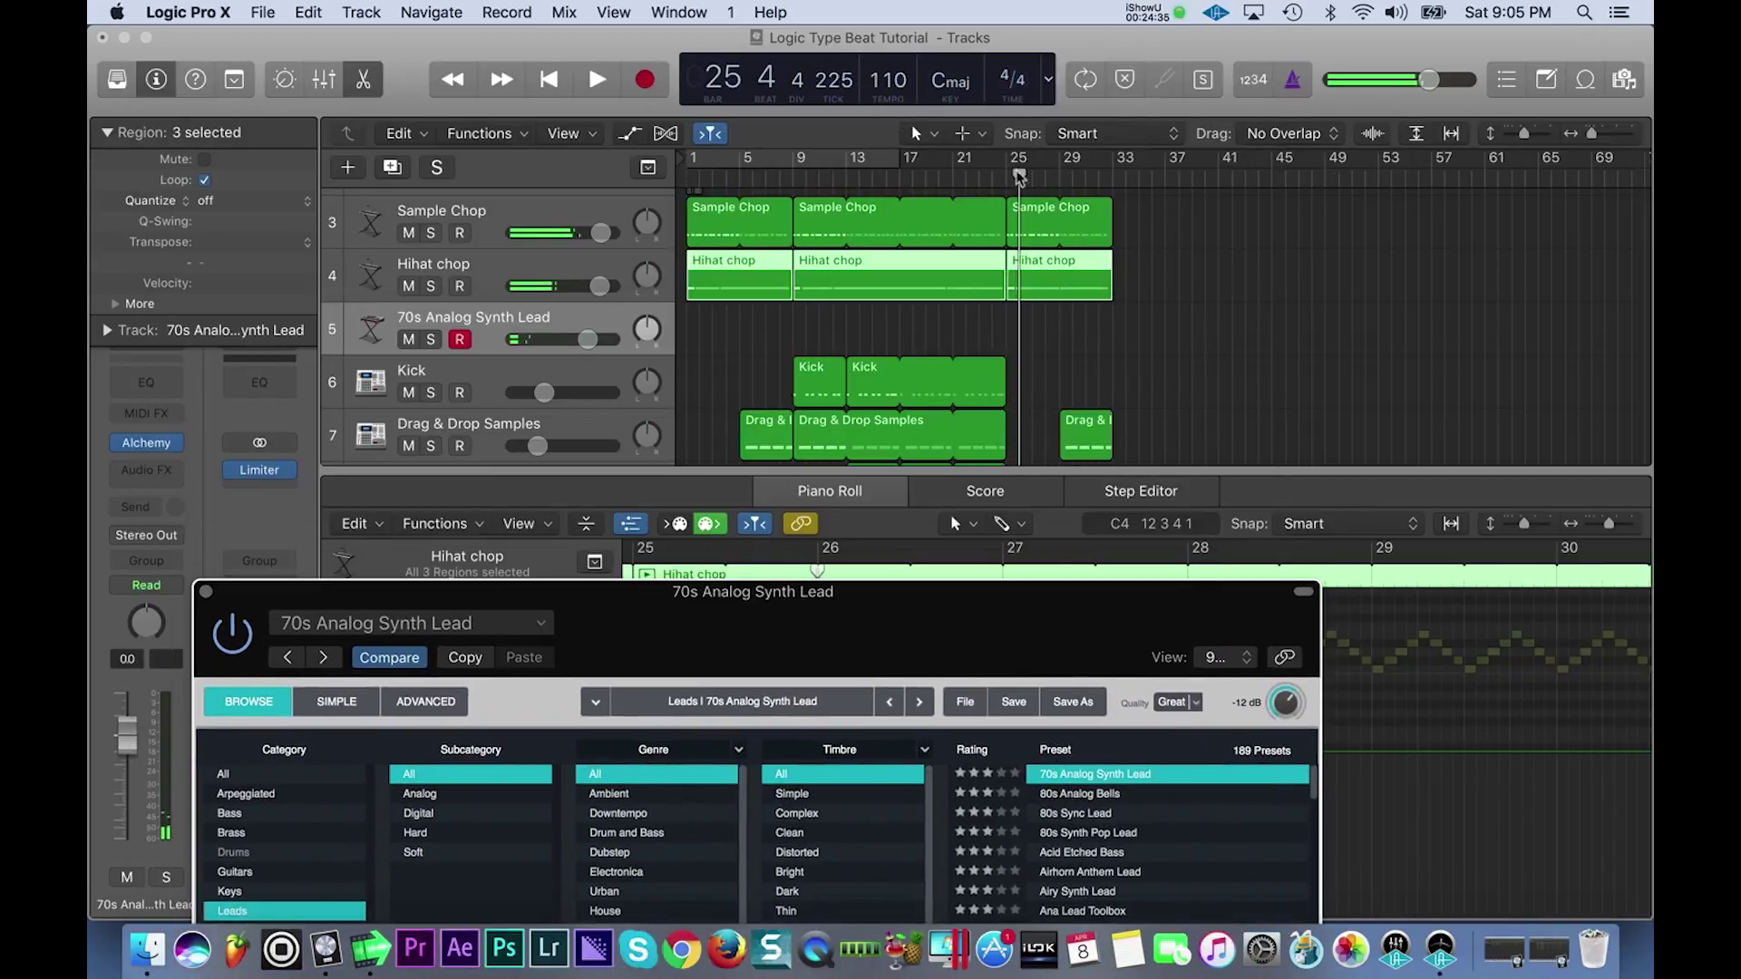
{"action": "left_click_drag", "start_coordinate": [1017, 168], "coordinate": [1114, 173]}
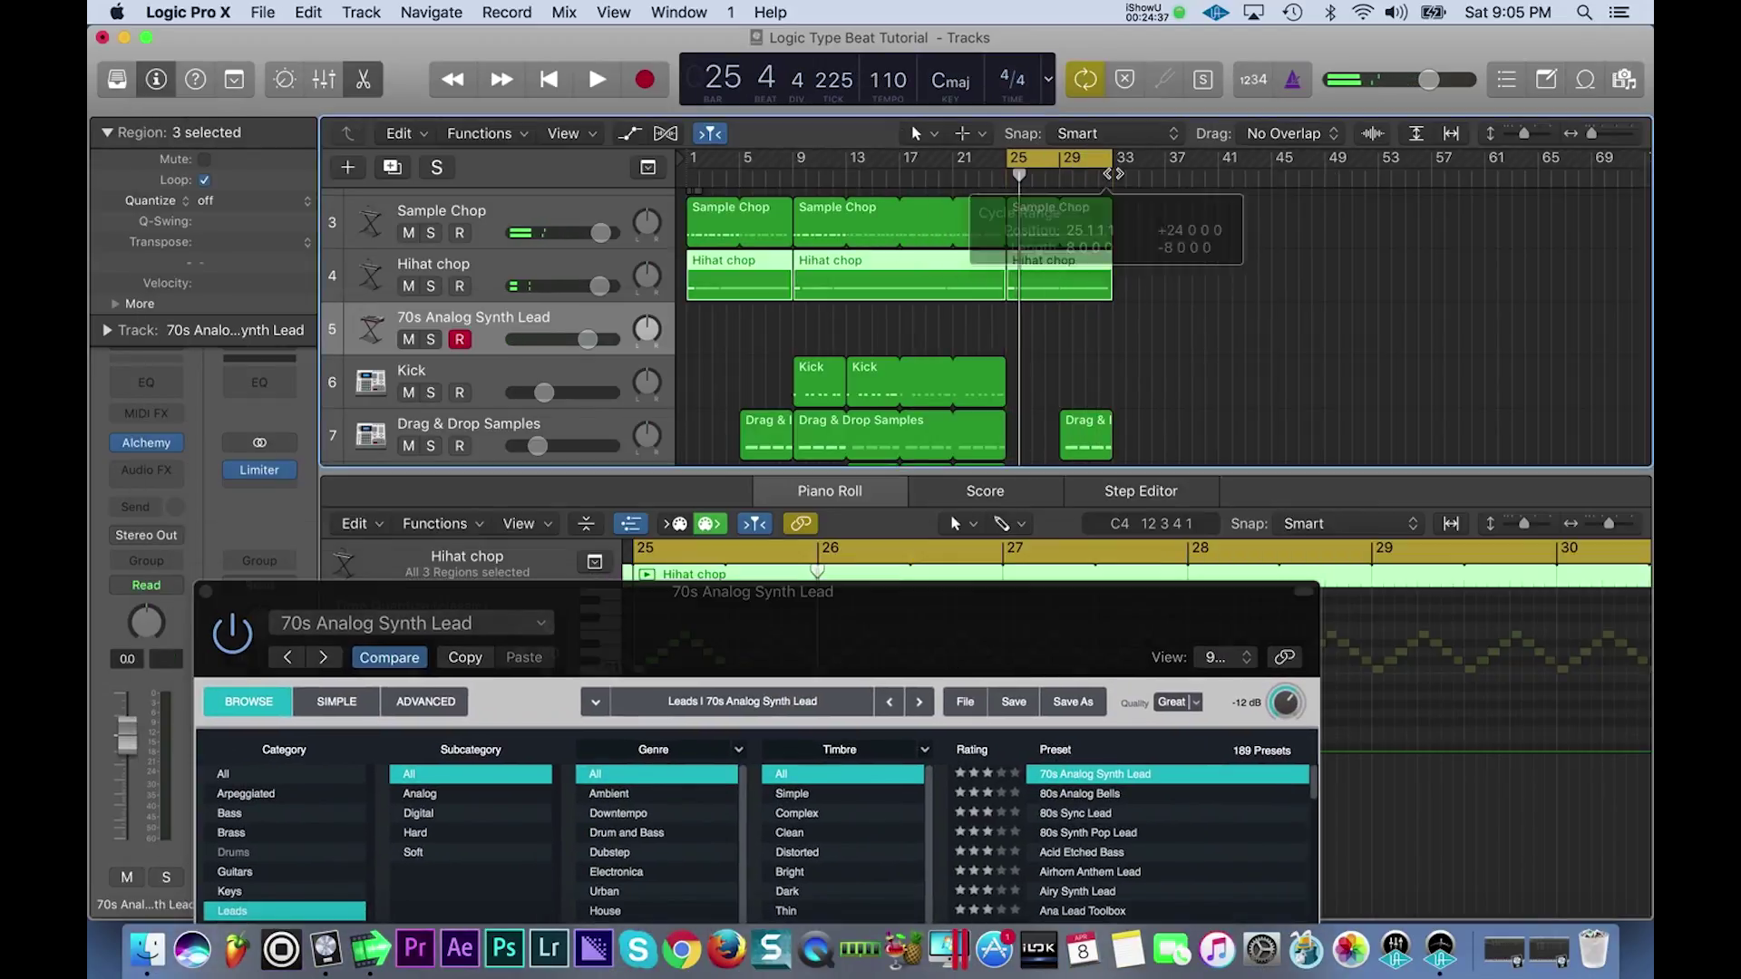
{"action": "key", "text": "space"}
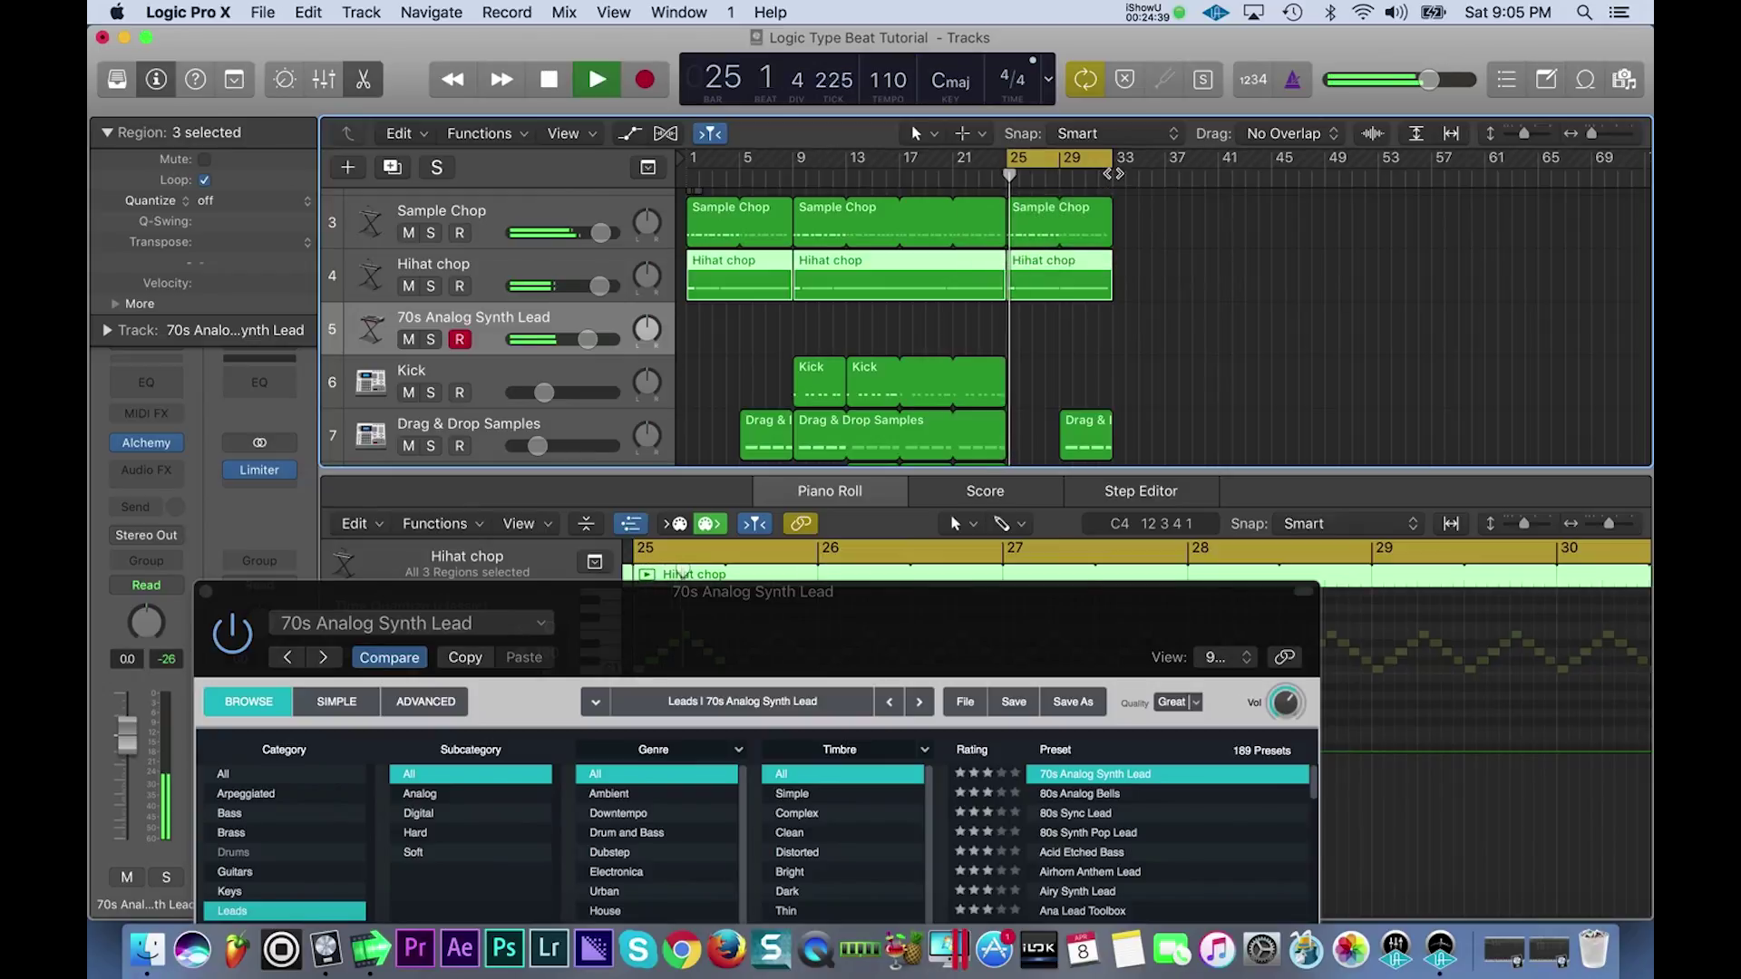
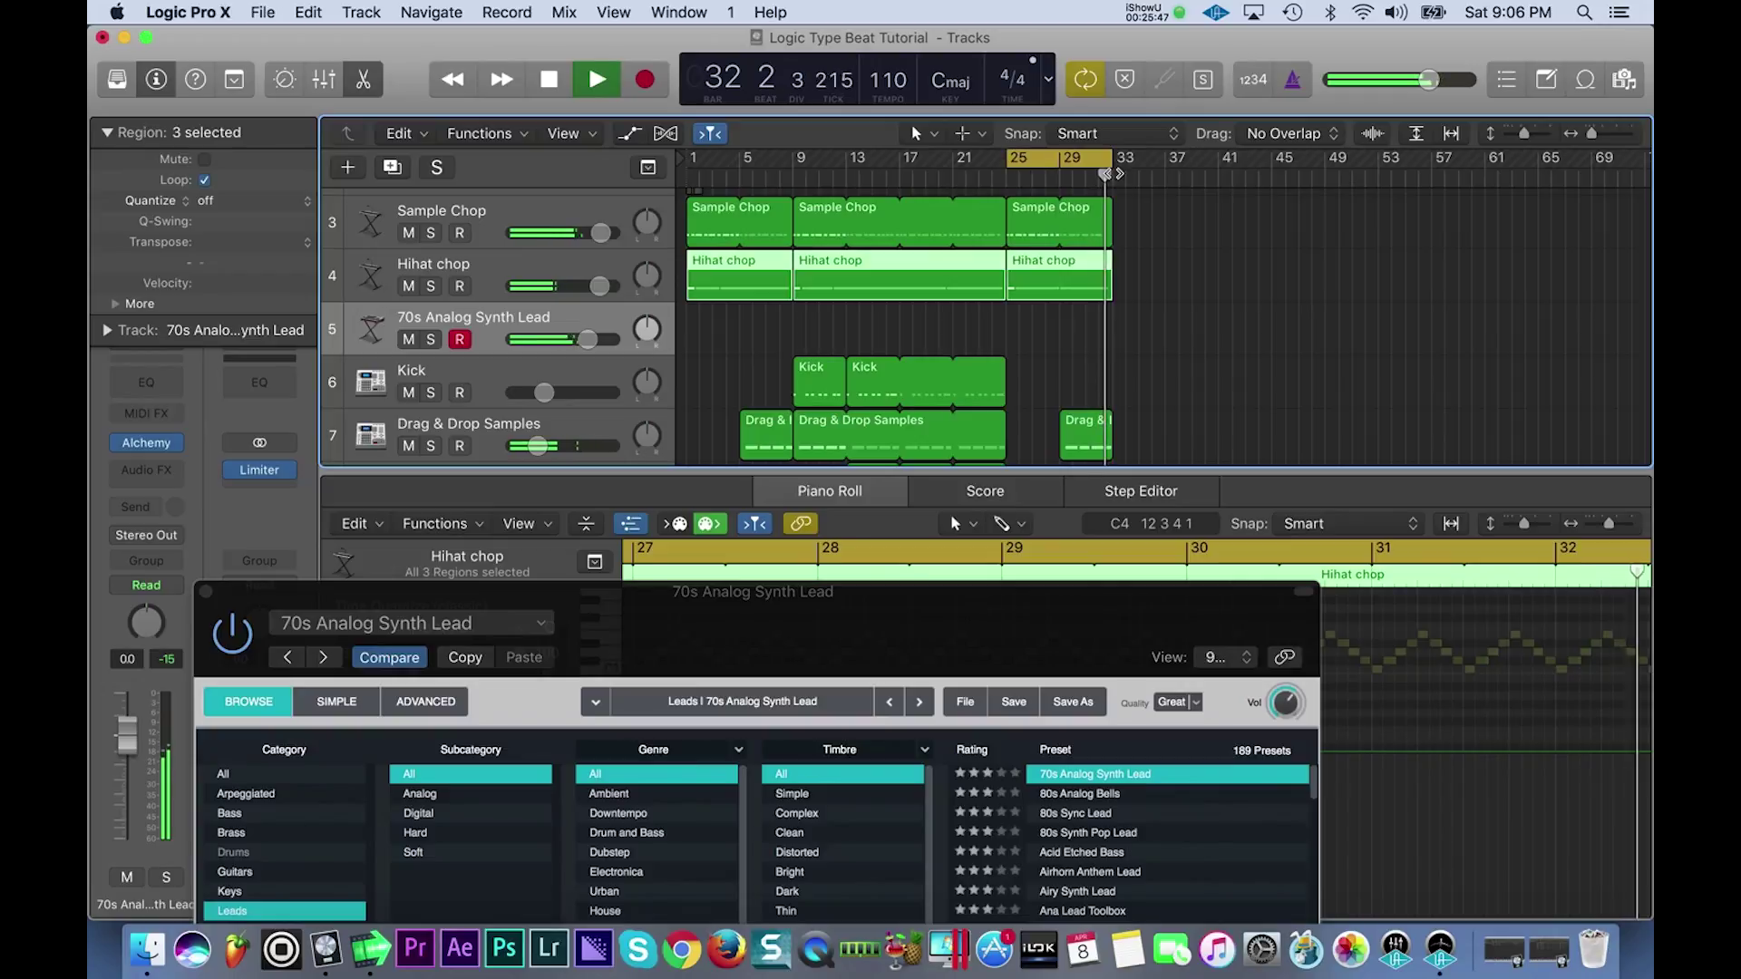
{"action": "key", "text": "space"}
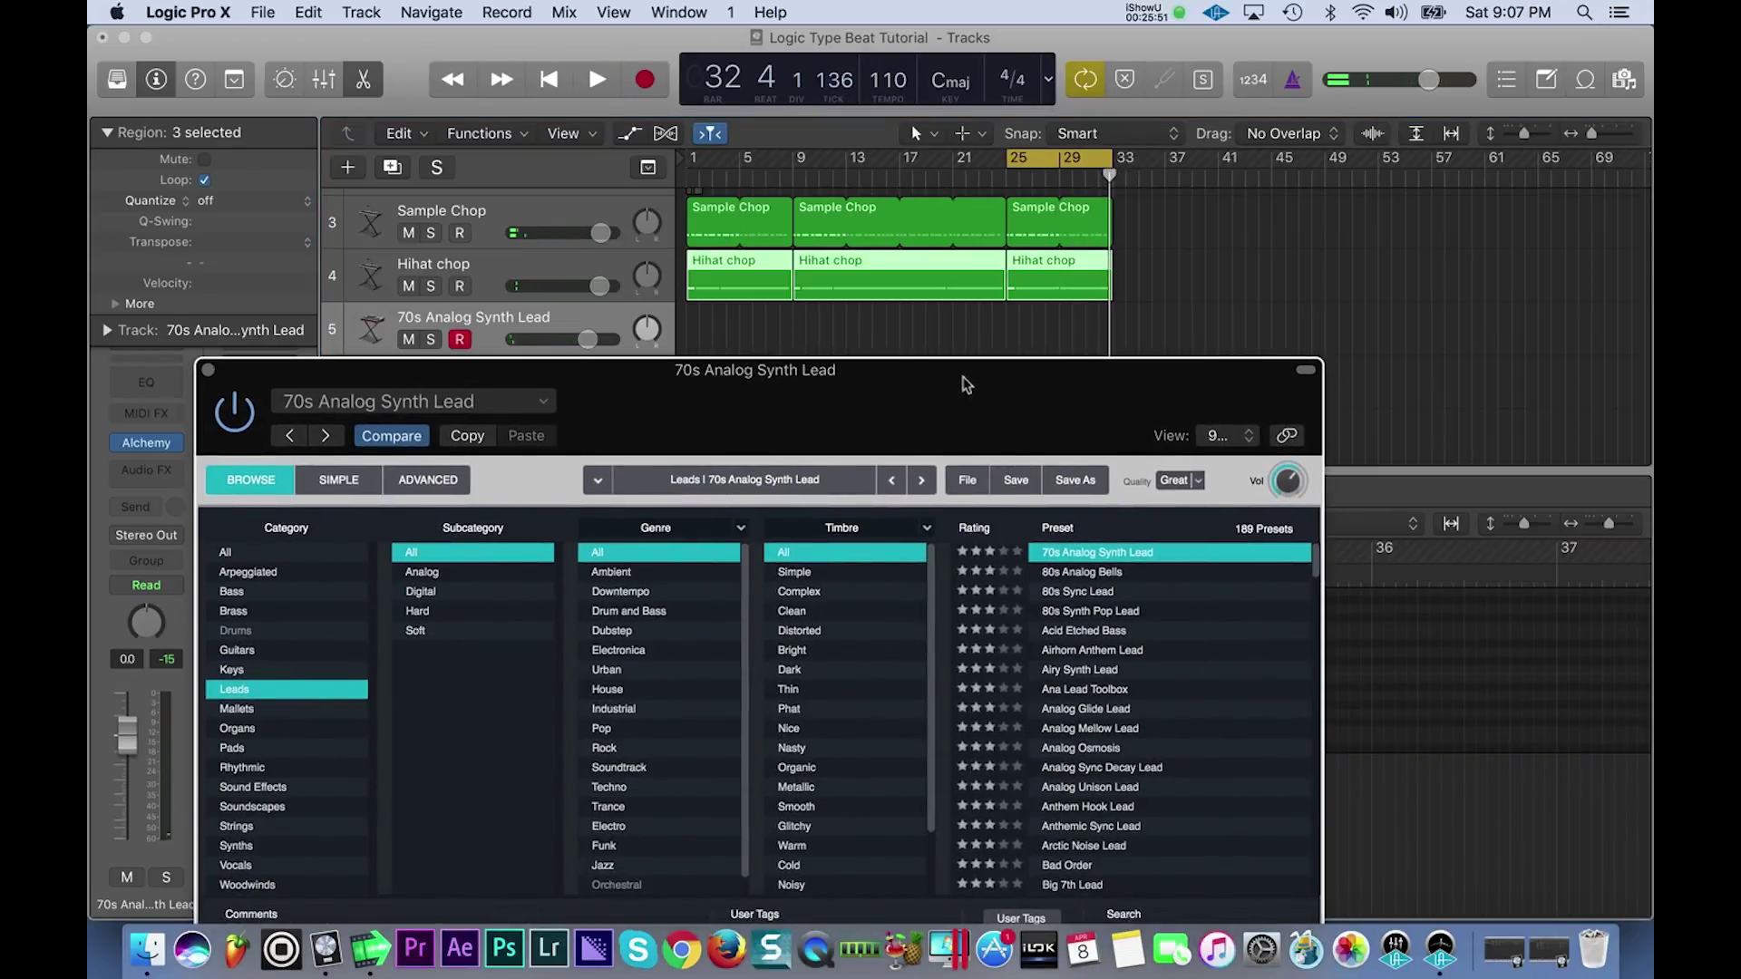
{"action": "key", "text": "space"}
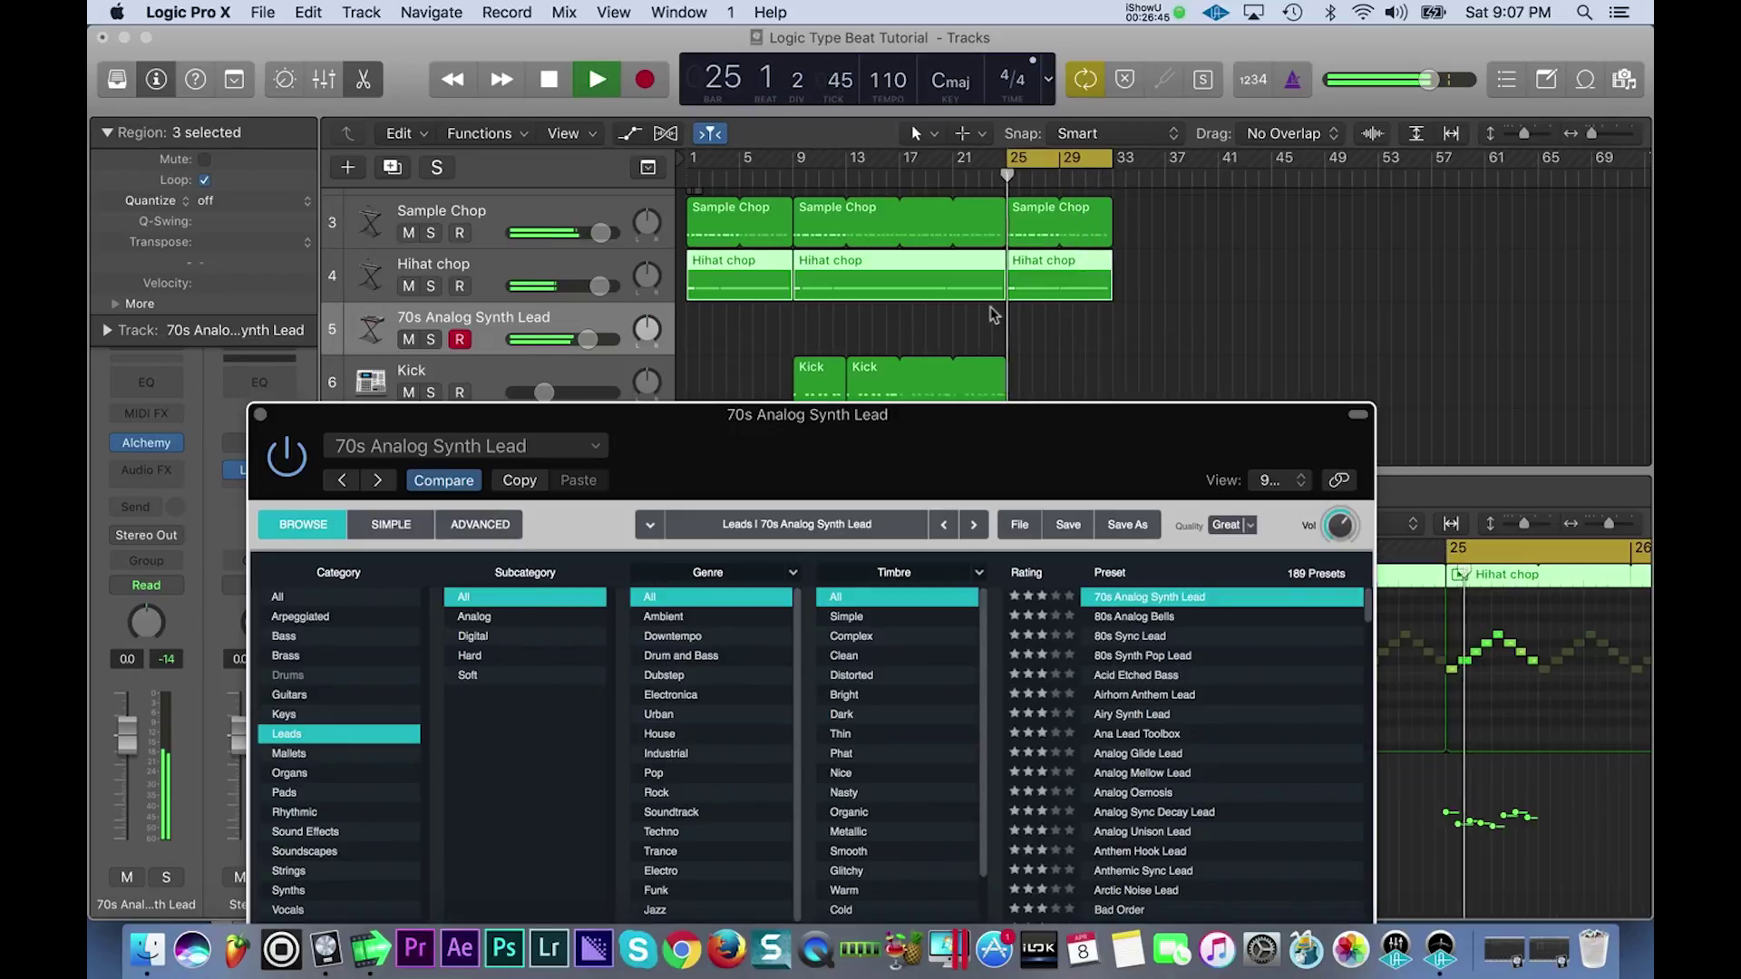
{"action": "key", "text": "space"}
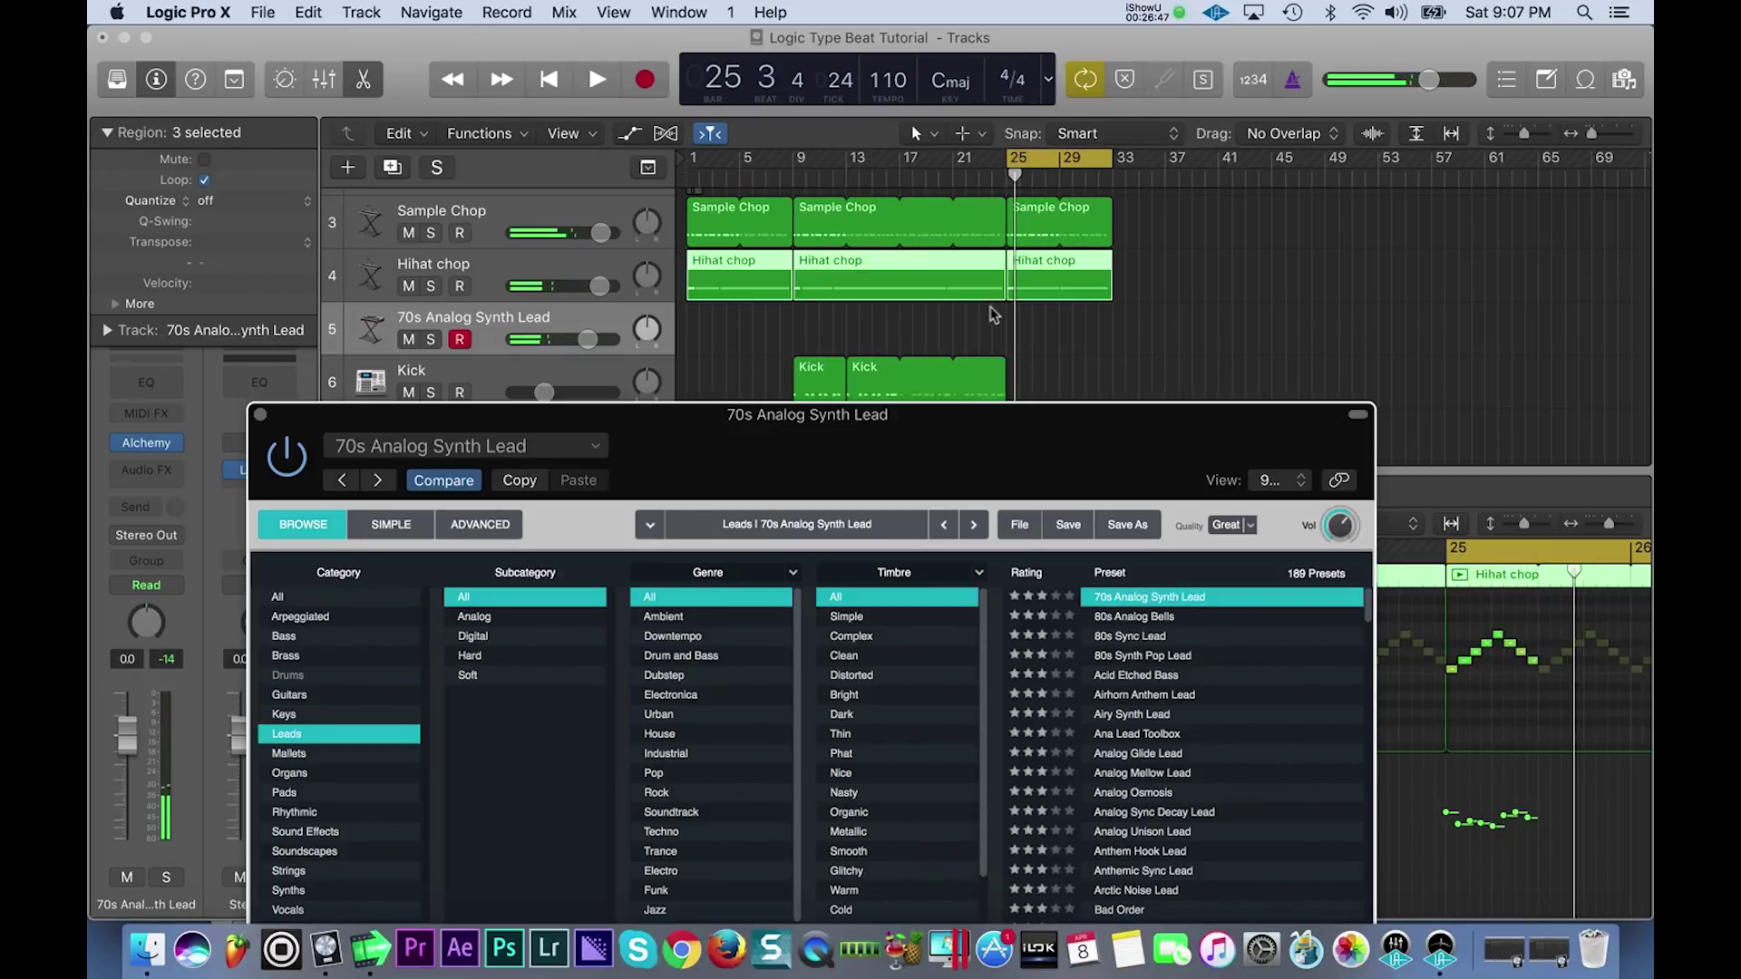
- Deselect the regions, check the playback from bar 25, and turn on the metronome and count-in
{"action": "left_click", "coordinate": [991, 306]}
{"action": "key", "text": "space"}
{"action": "key", "text": "space"}
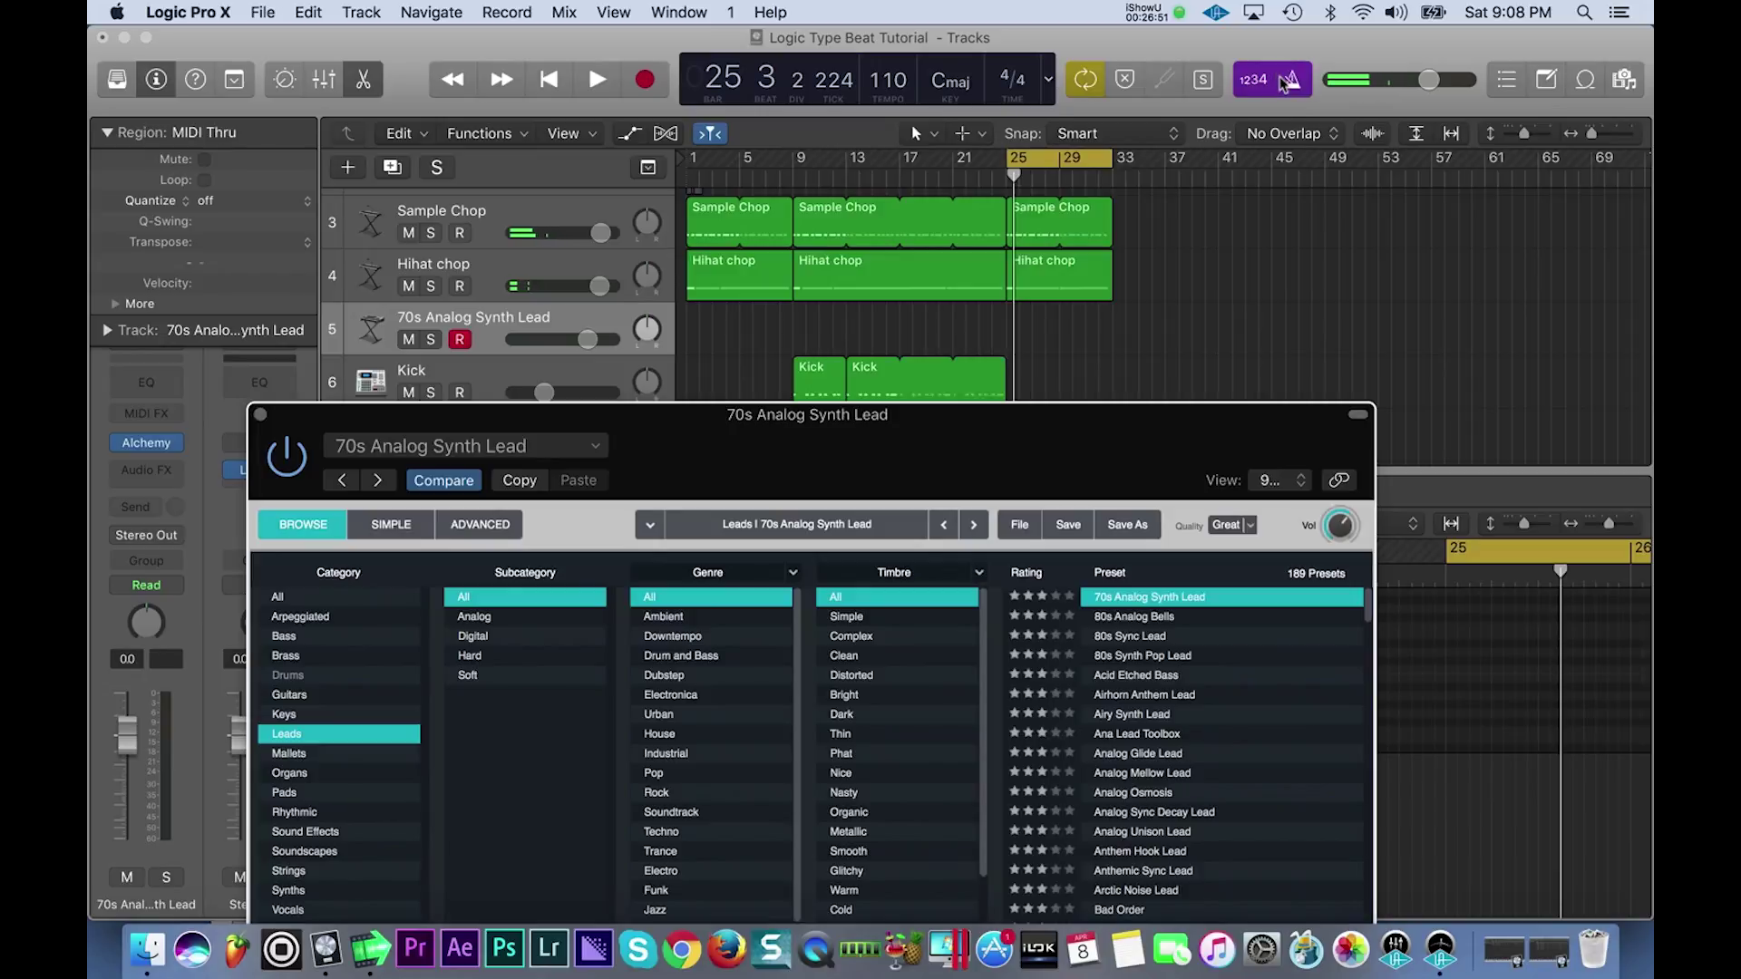
{"action": "key", "text": "r"}
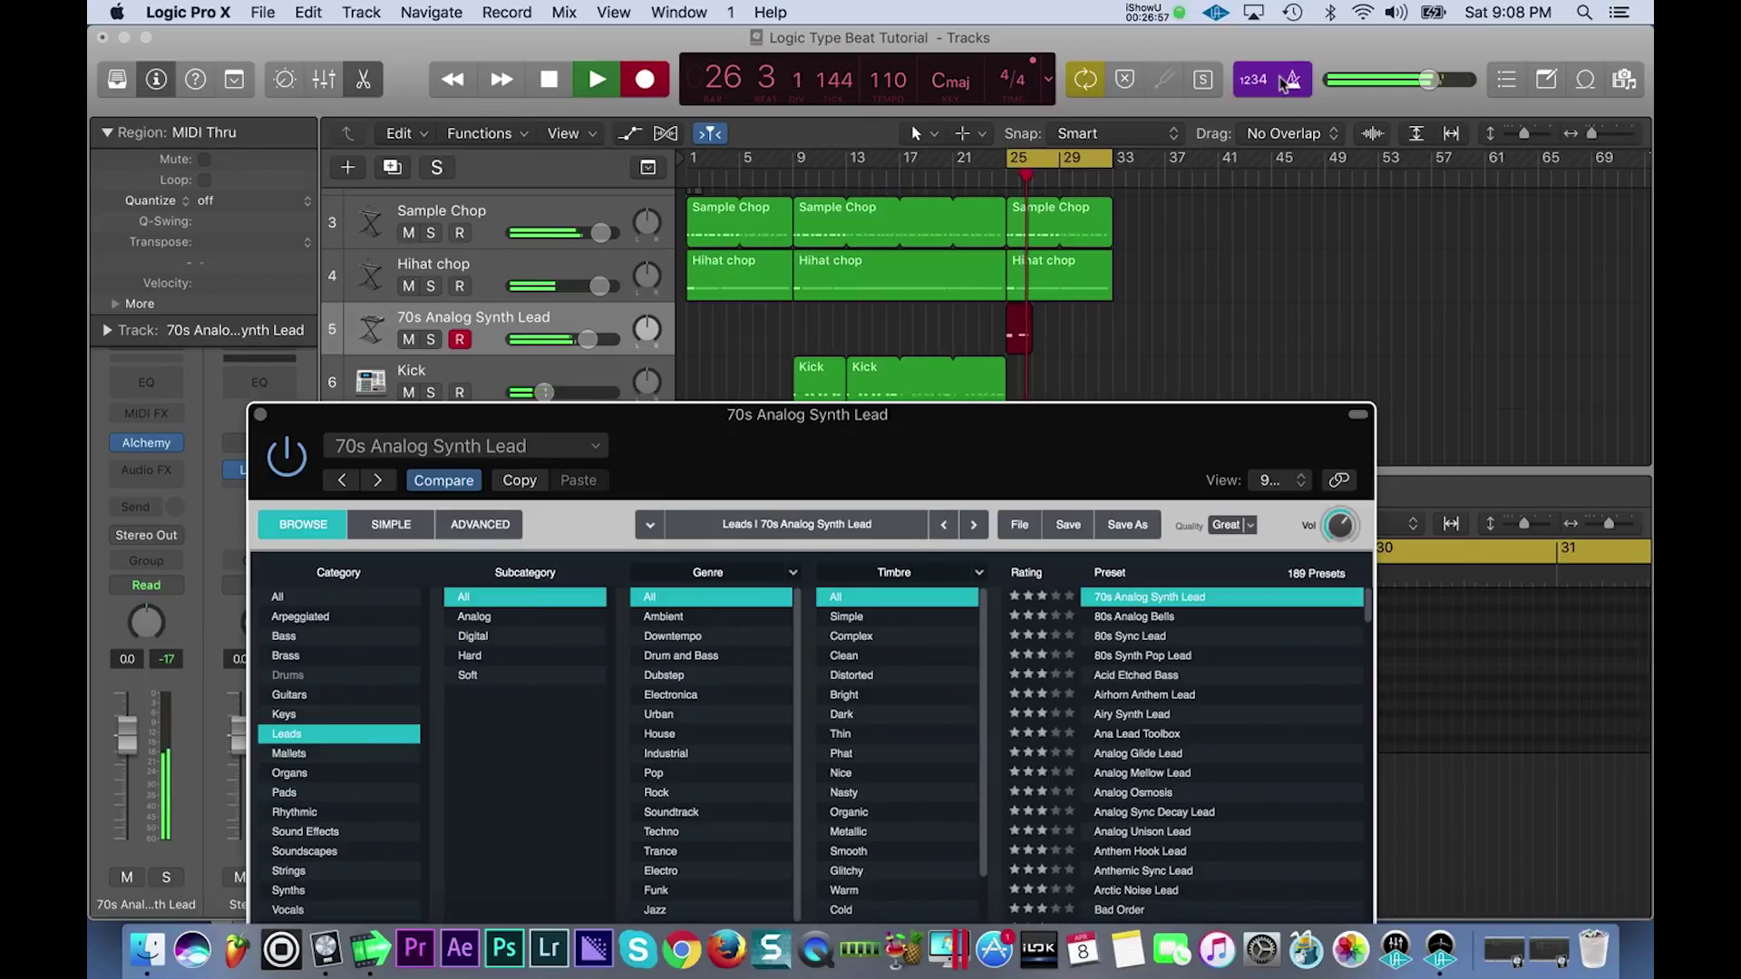
{"action": "key", "text": "space"}
{"action": "key", "text": "Delete"}
- Record a four-bar melody on the 70s Analog Synth Lead track from bar 25 to bar 29 and close Alchemy
{"action": "key", "text": "r"}
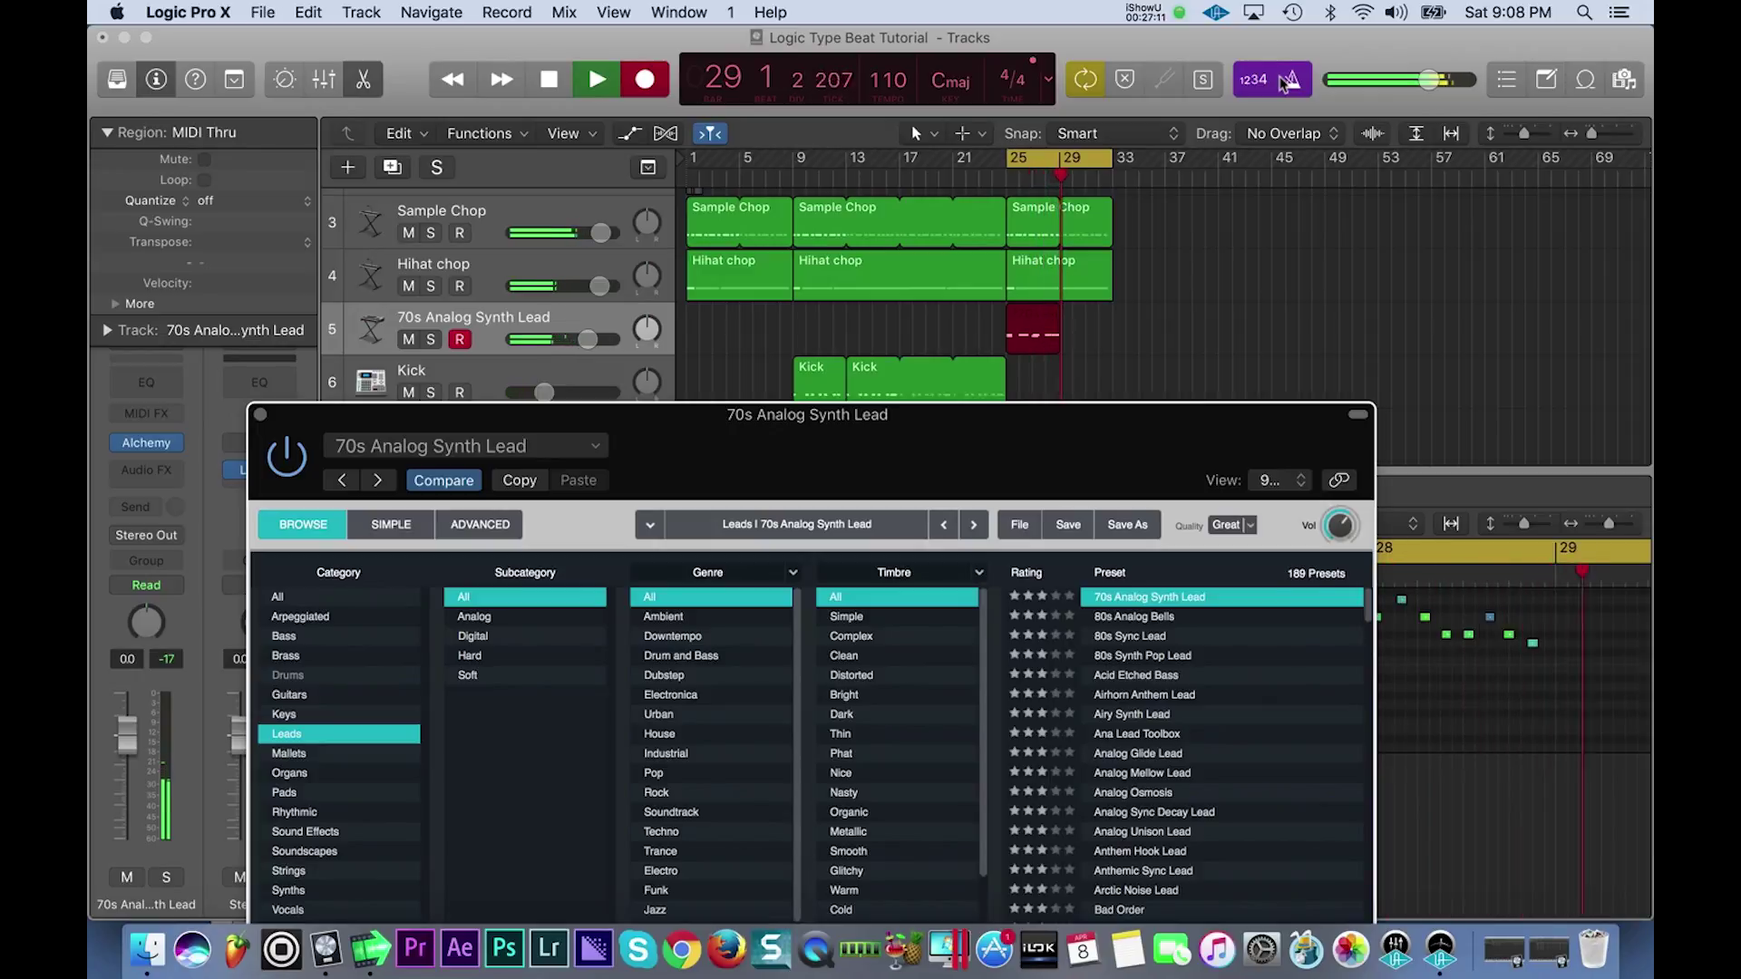
{"action": "key", "text": "space"}
{"action": "left_click", "coordinate": [1506, 731]}
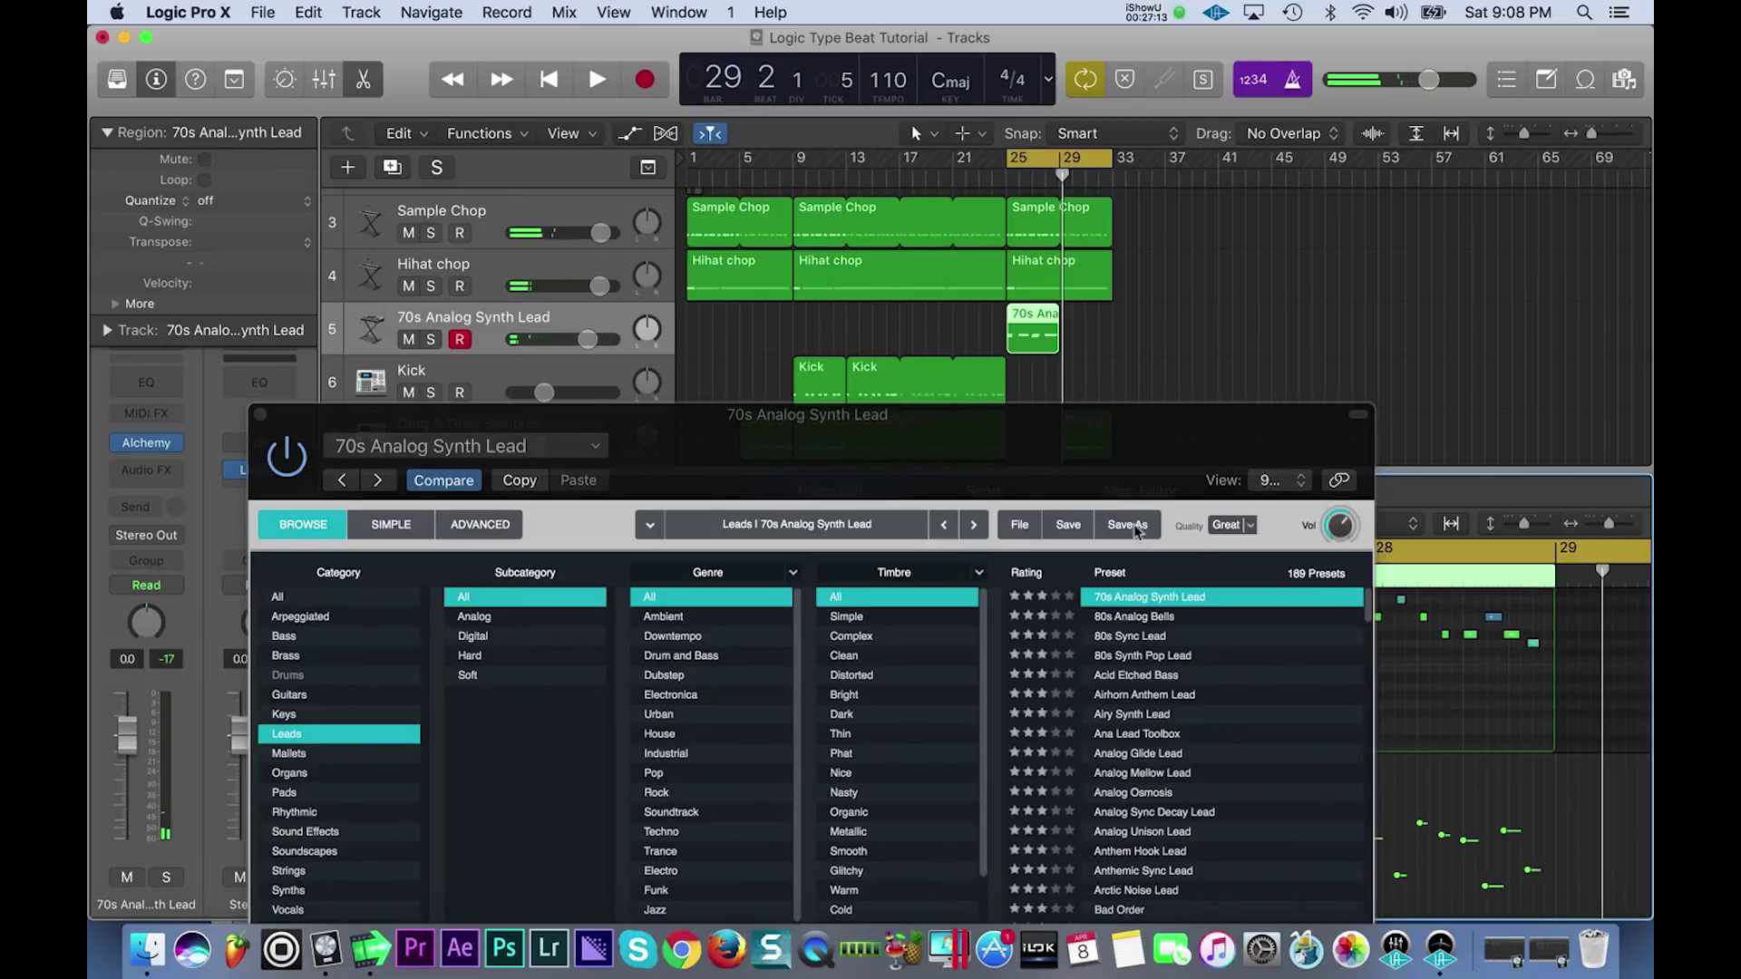
{"action": "left_click", "coordinate": [260, 416]}
- Quantize the lead notes in bar 28 to 1/16 notes, second half first, and listen to the phrase
{"action": "left_click_drag", "start_coordinate": [1546, 673], "coordinate": [1464, 591]}
{"action": "key", "text": "q"}
{"action": "key", "text": "space"}
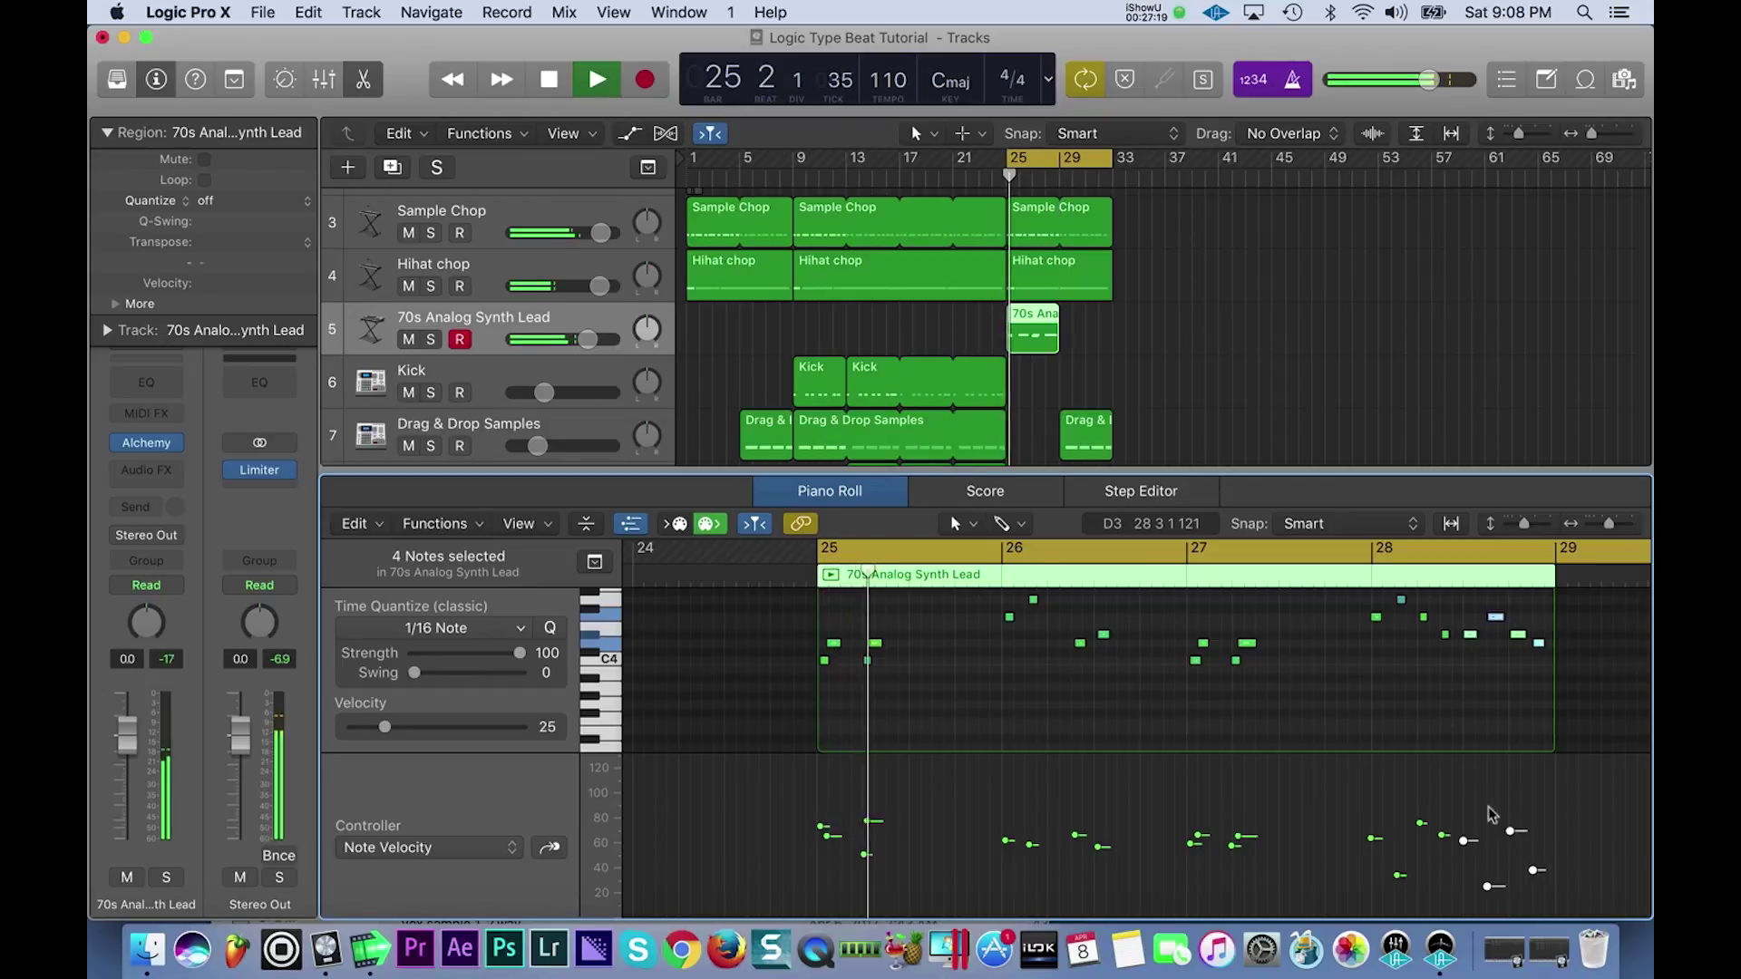
{"action": "left_click", "coordinate": [1471, 733]}
{"action": "left_click_drag", "start_coordinate": [1449, 650], "coordinate": [1371, 591]}
{"action": "key", "text": "q"}
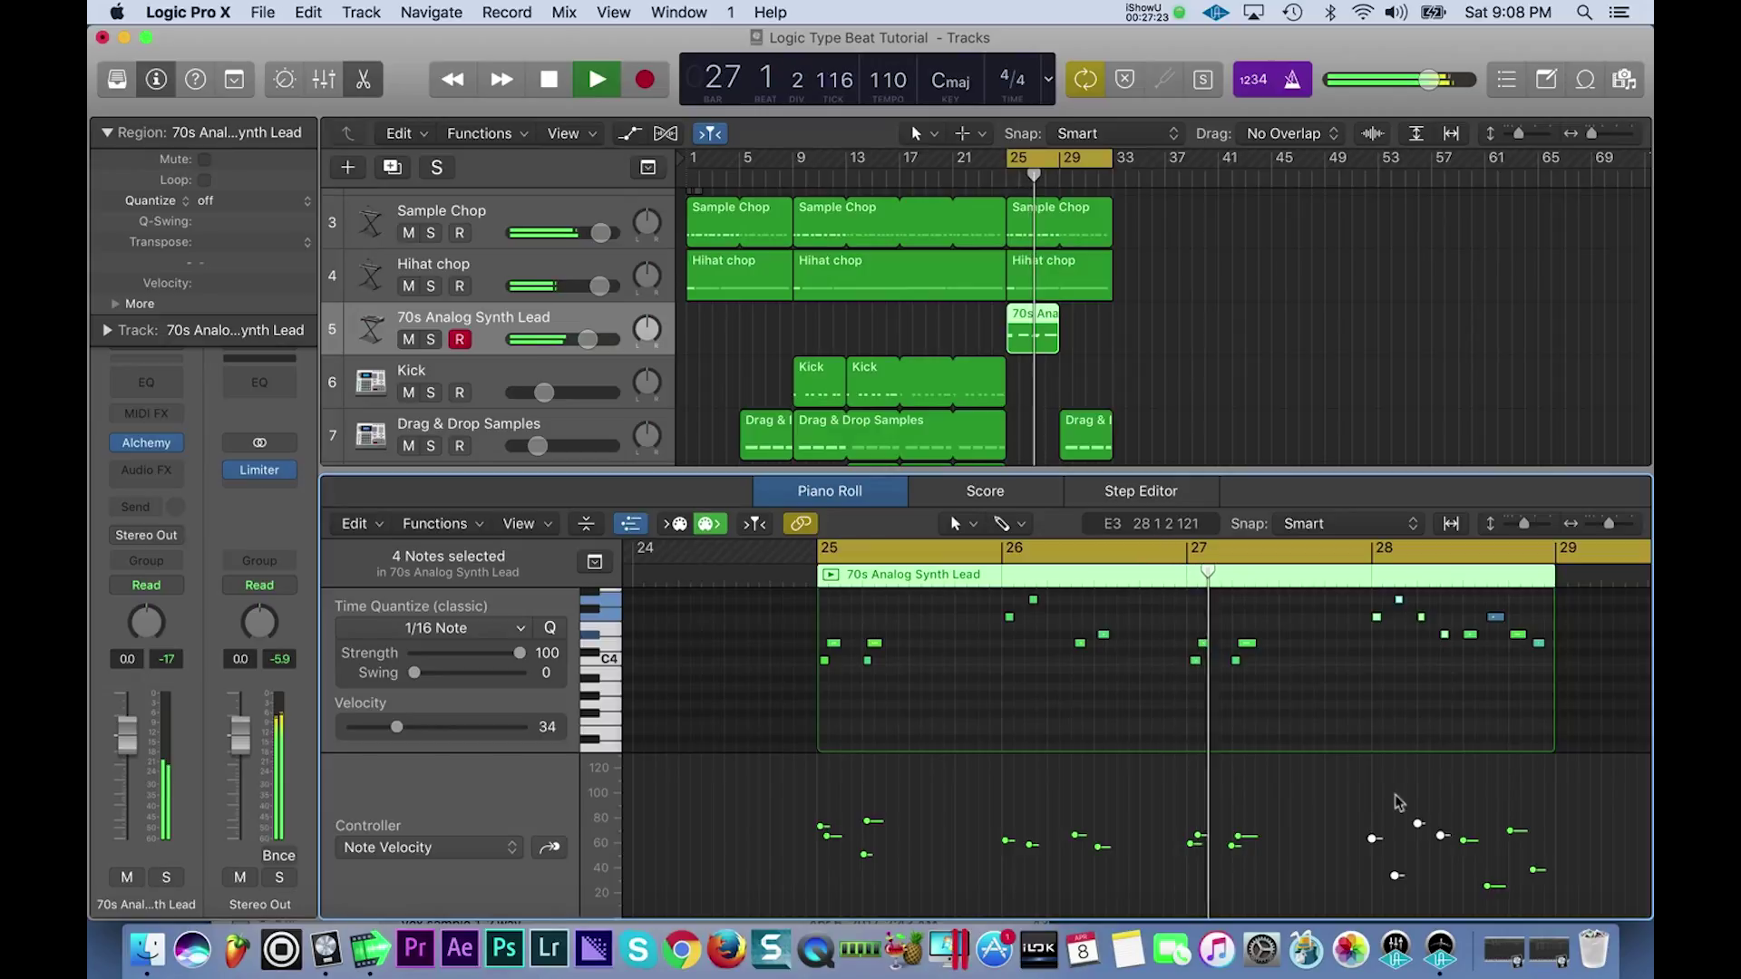
{"action": "left_click", "coordinate": [1400, 802]}
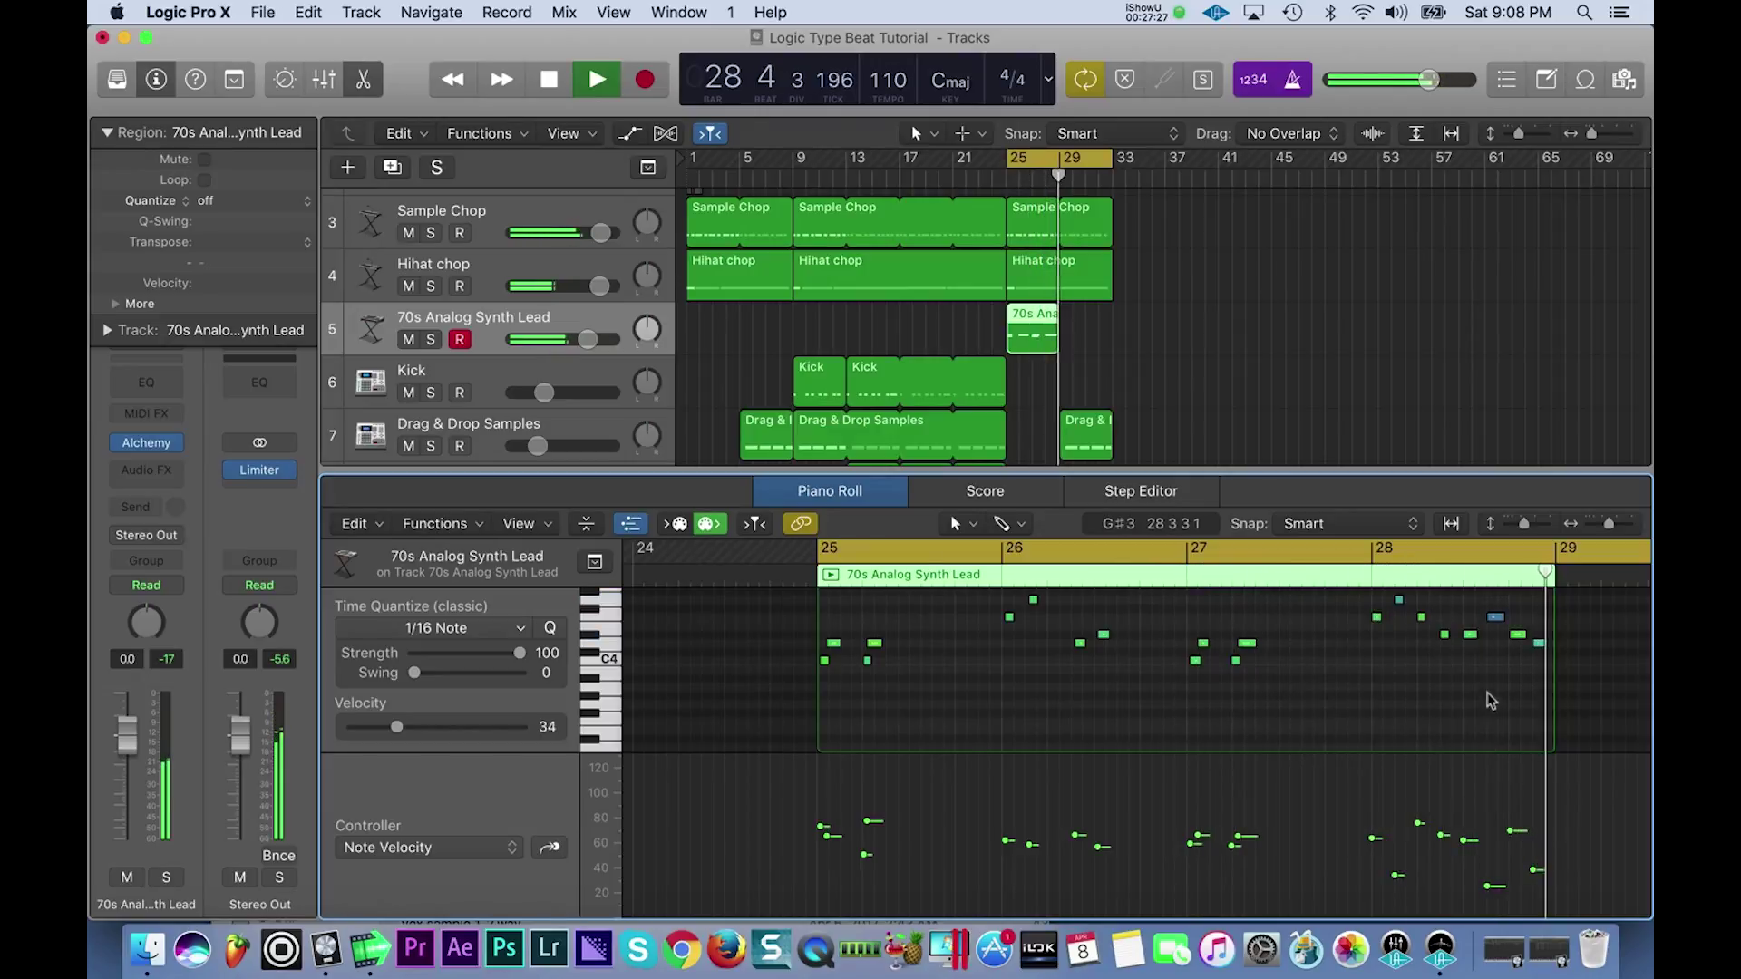
- Loop the 70s Analog Synth Lead region out to bar 33 and play from bar 25
{"action": "key", "text": "space"}
{"action": "left_click_drag", "start_coordinate": [1066, 316], "coordinate": [1111, 319]}
{"action": "key", "text": "space"}
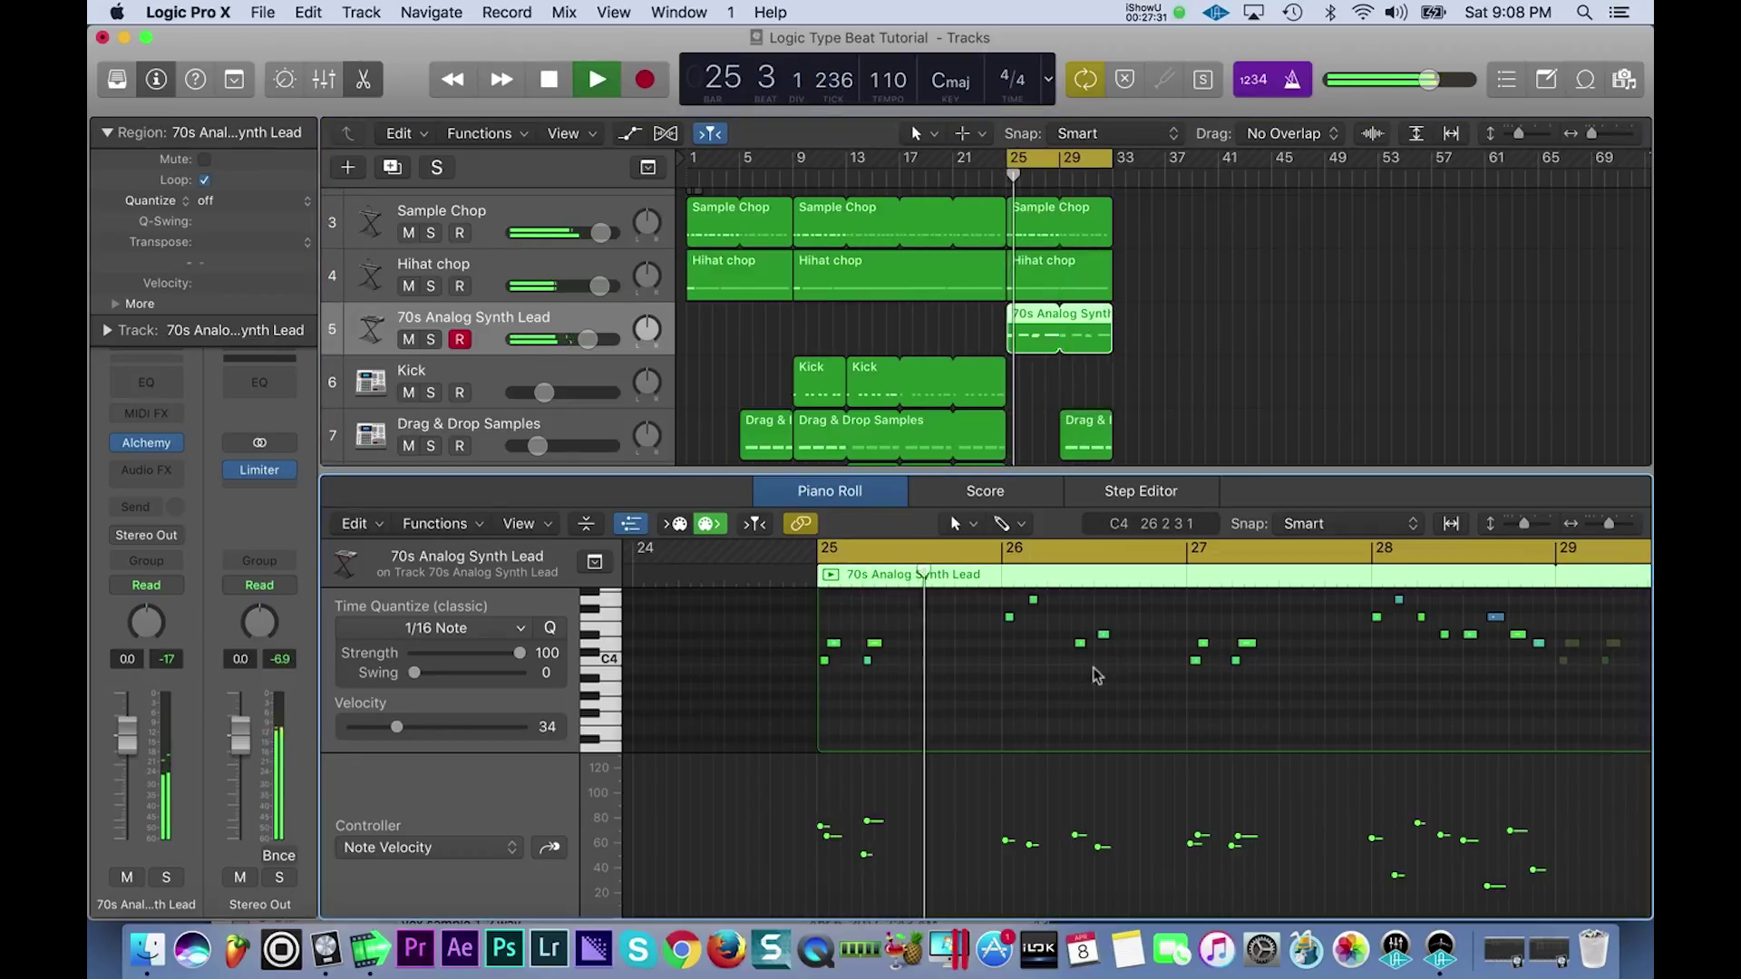
- Tighten the timing of the lead notes in bar 26 and nudge the first two notes of bar 27
{"action": "left_click_drag", "start_coordinate": [1111, 671], "coordinate": [1002, 587]}
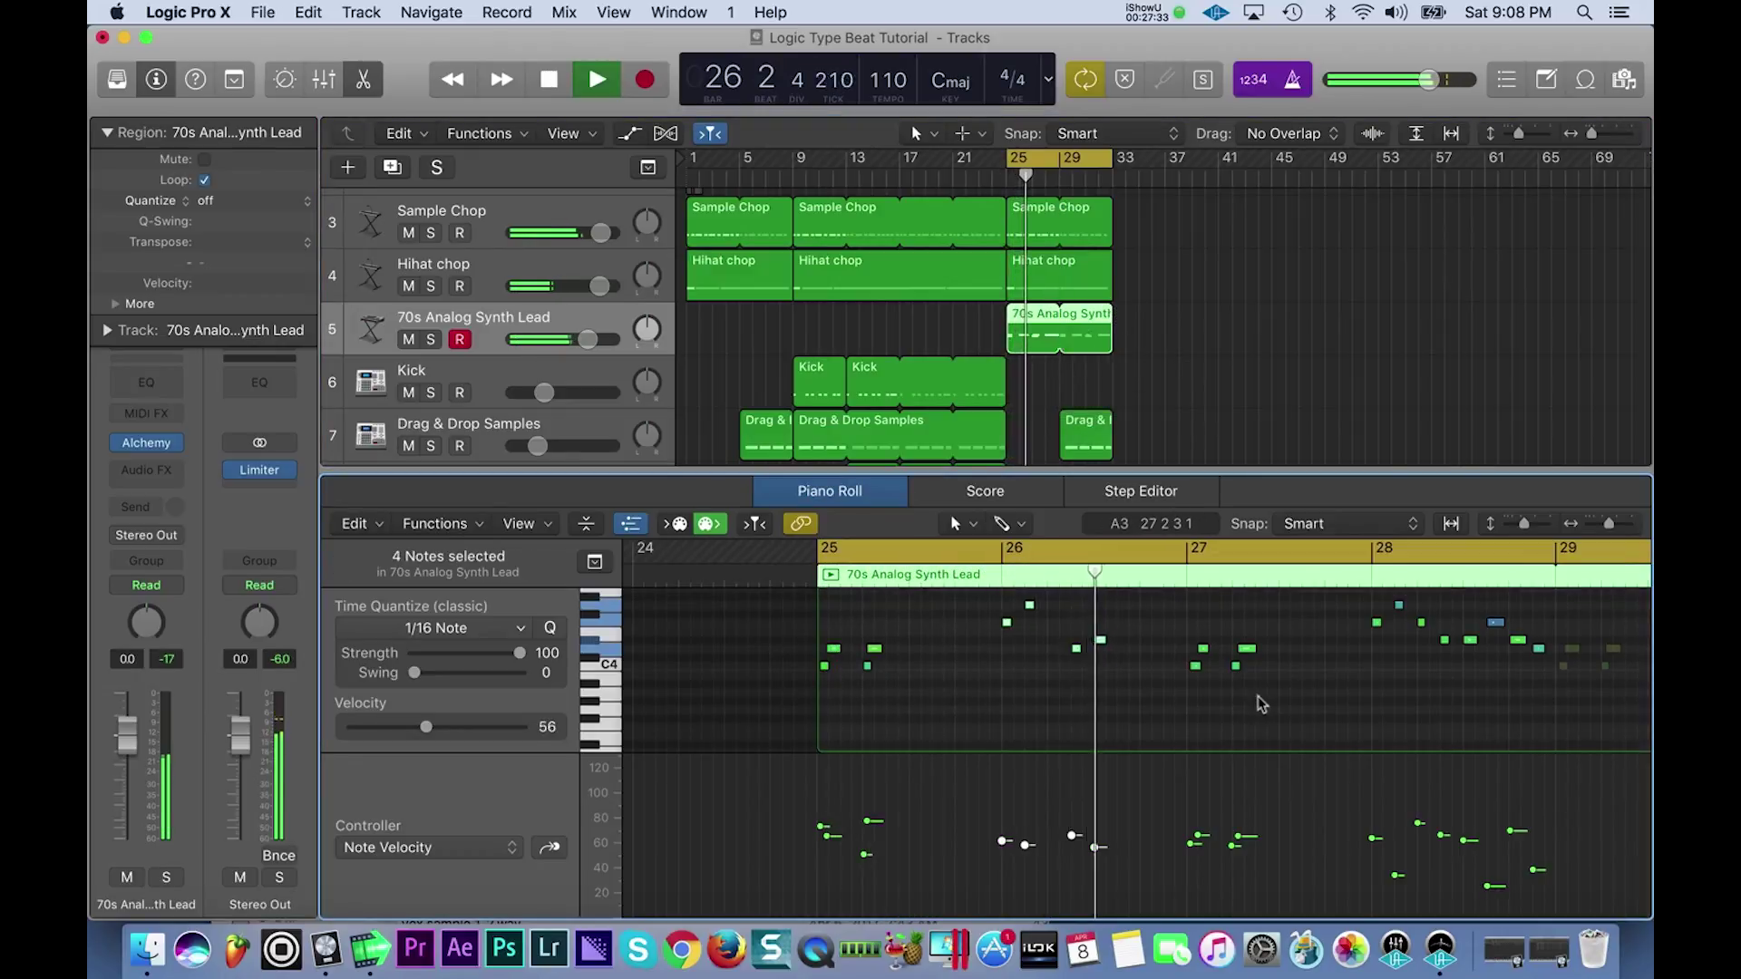
{"action": "left_click_drag", "start_coordinate": [1268, 680], "coordinate": [1203, 646]}
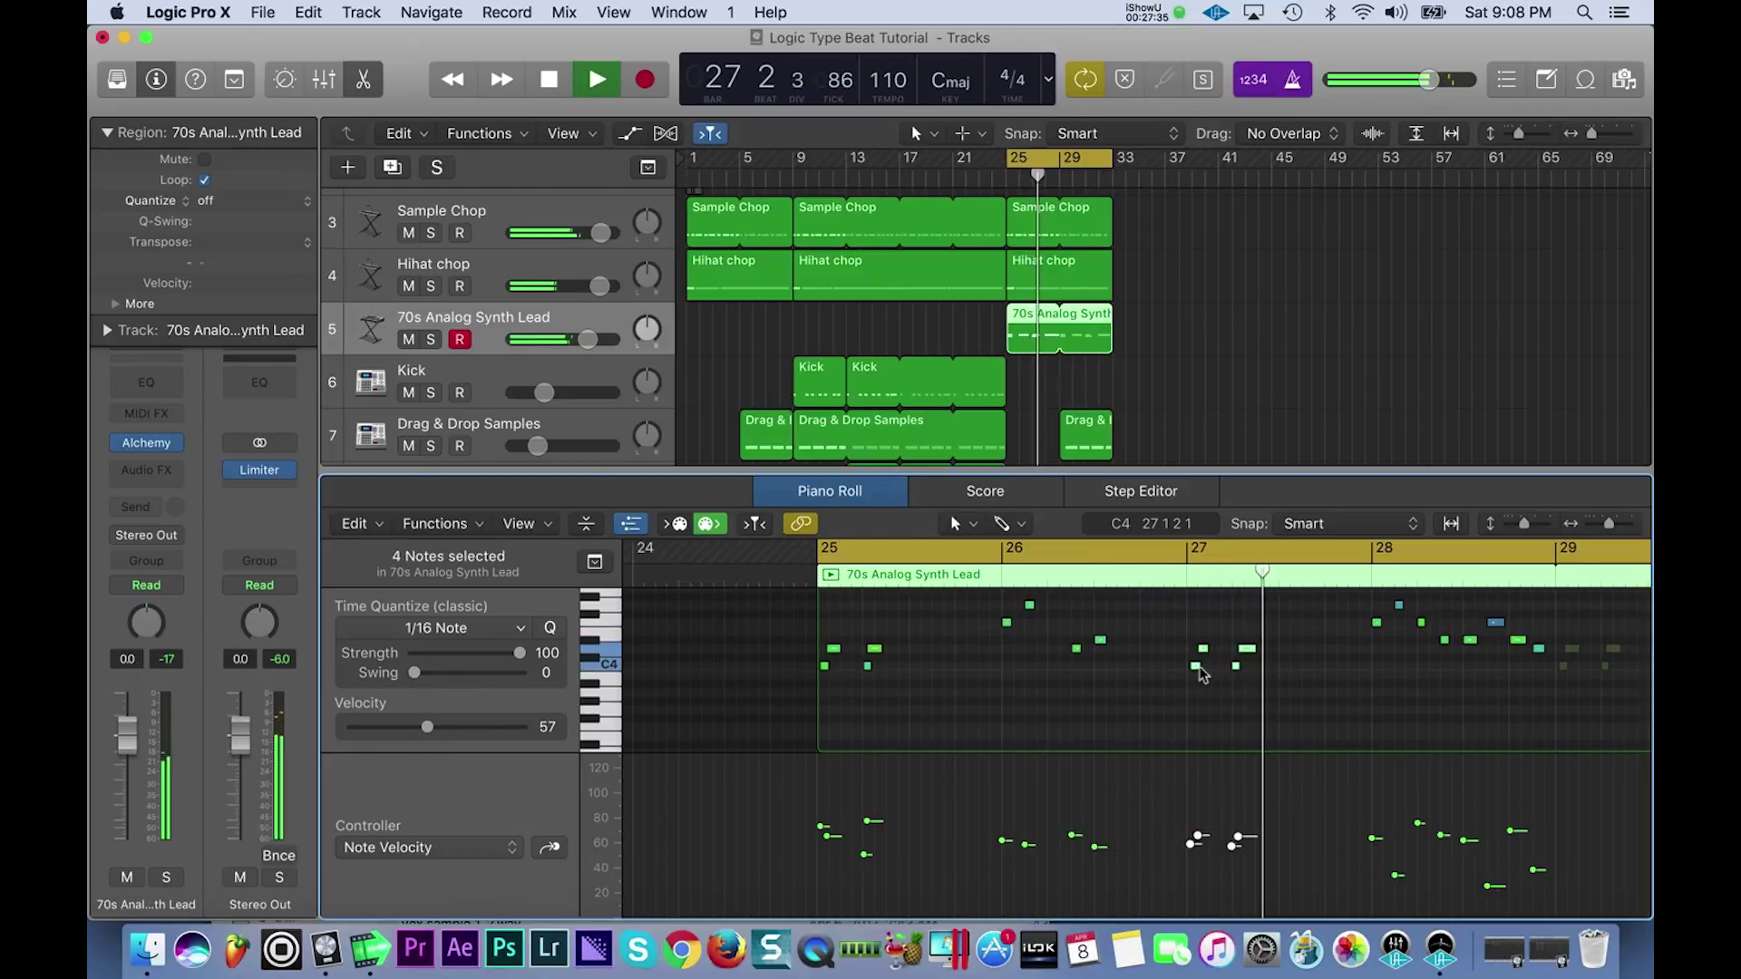
{"action": "left_click", "coordinate": [1203, 651]}
{"action": "left_click", "coordinate": [1196, 669], "text": "shift"}
{"action": "left_click_drag", "start_coordinate": [1195, 670], "coordinate": [1194, 671]}
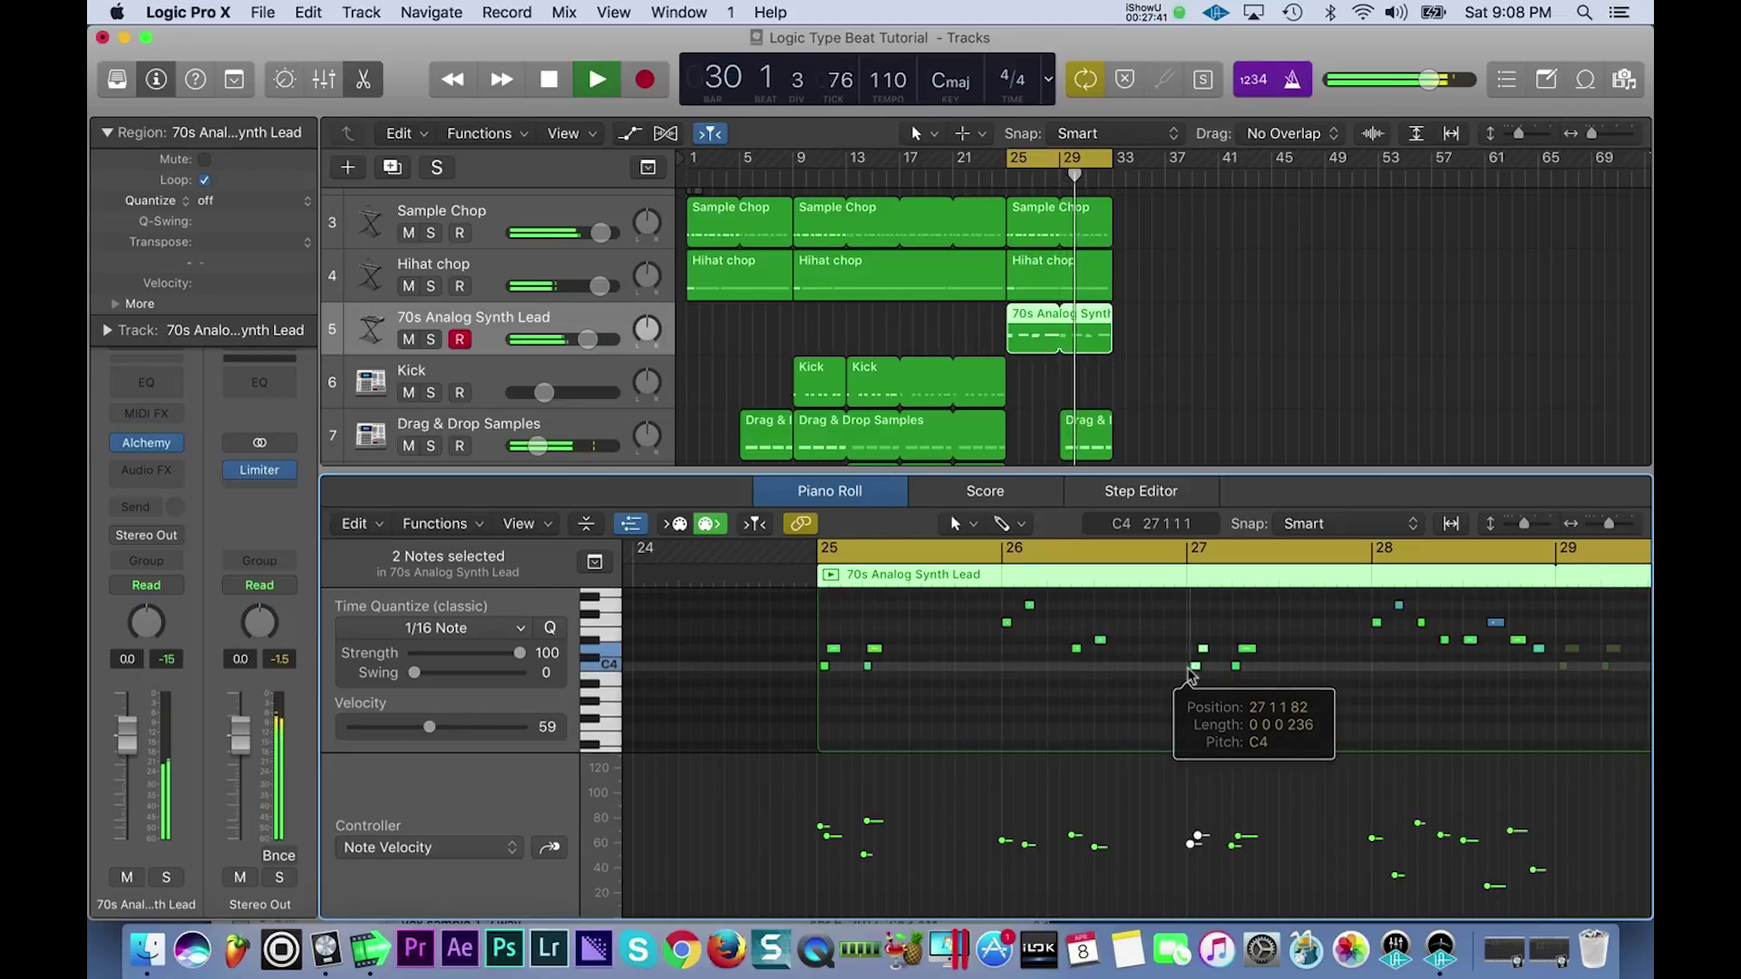
{"action": "scroll", "coordinate": [1190, 673], "scroll_direction": "up", "scroll_amount": 5}
{"action": "left_click", "coordinate": [1200, 671]}
{"action": "scroll", "coordinate": [1190, 680], "scroll_direction": "down", "scroll_amount": 6}
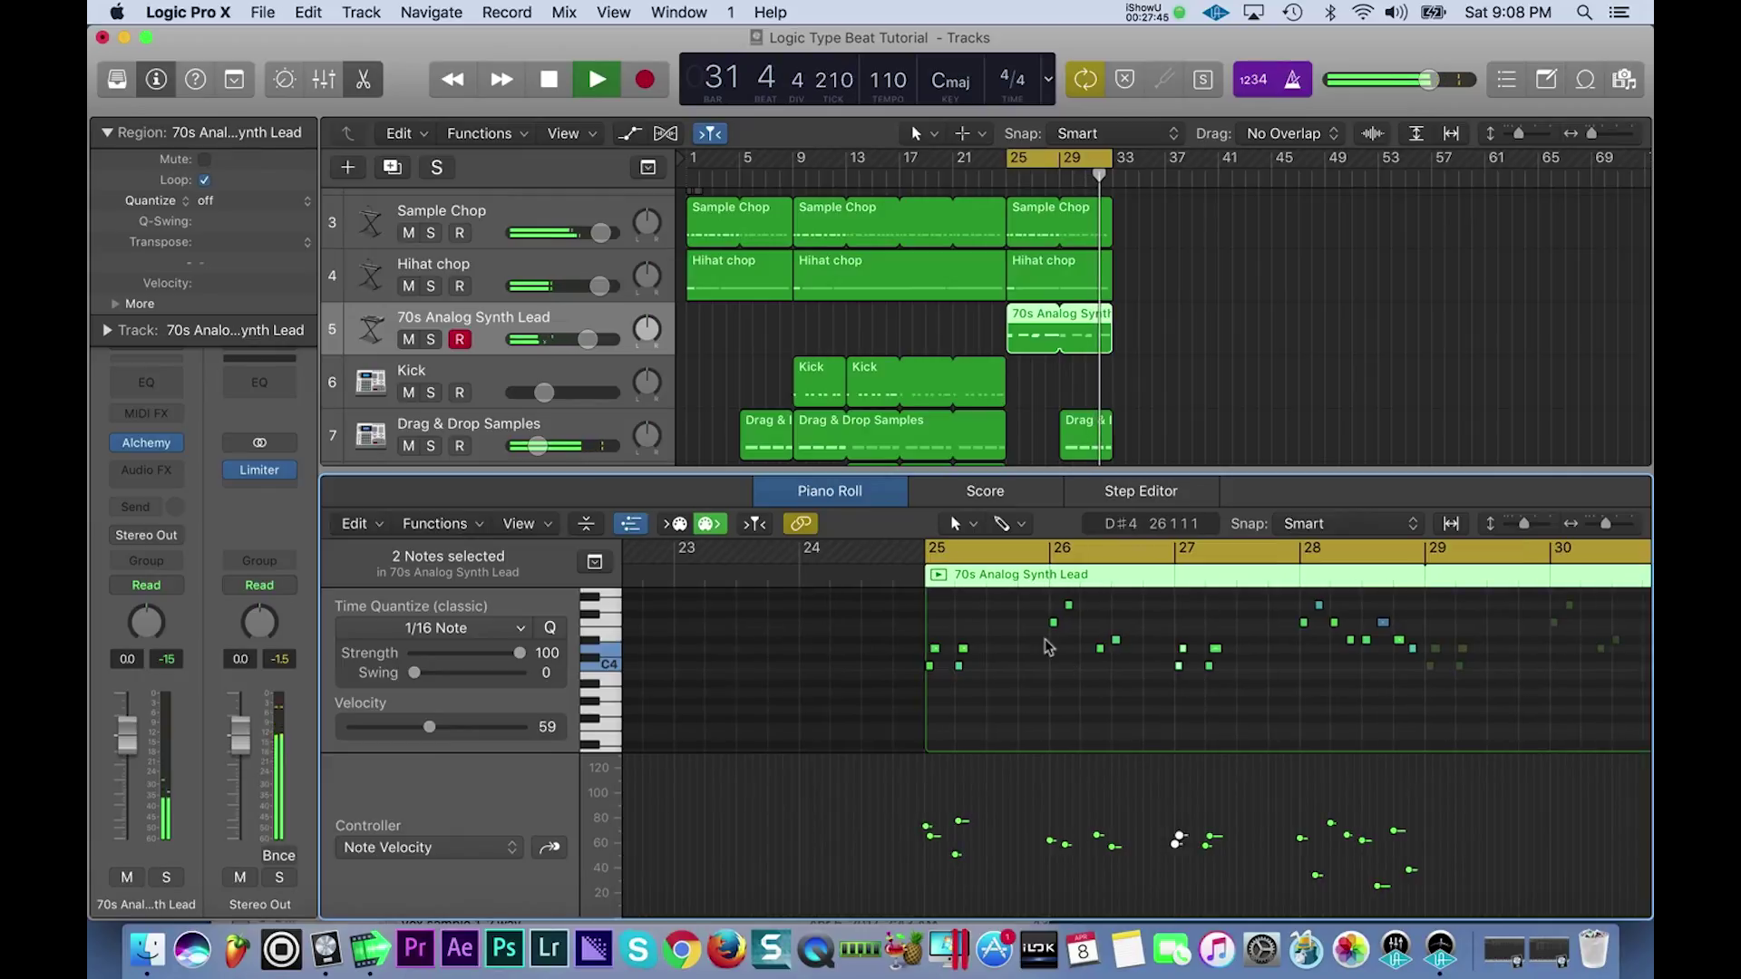
- Add a Channel EQ to the lead track and roll off the highs with a high-cut filter between 1 and 2 kHz
{"action": "left_click", "coordinate": [140, 385]}
{"action": "left_click_drag", "start_coordinate": [1160, 361], "coordinate": [776, 396]}
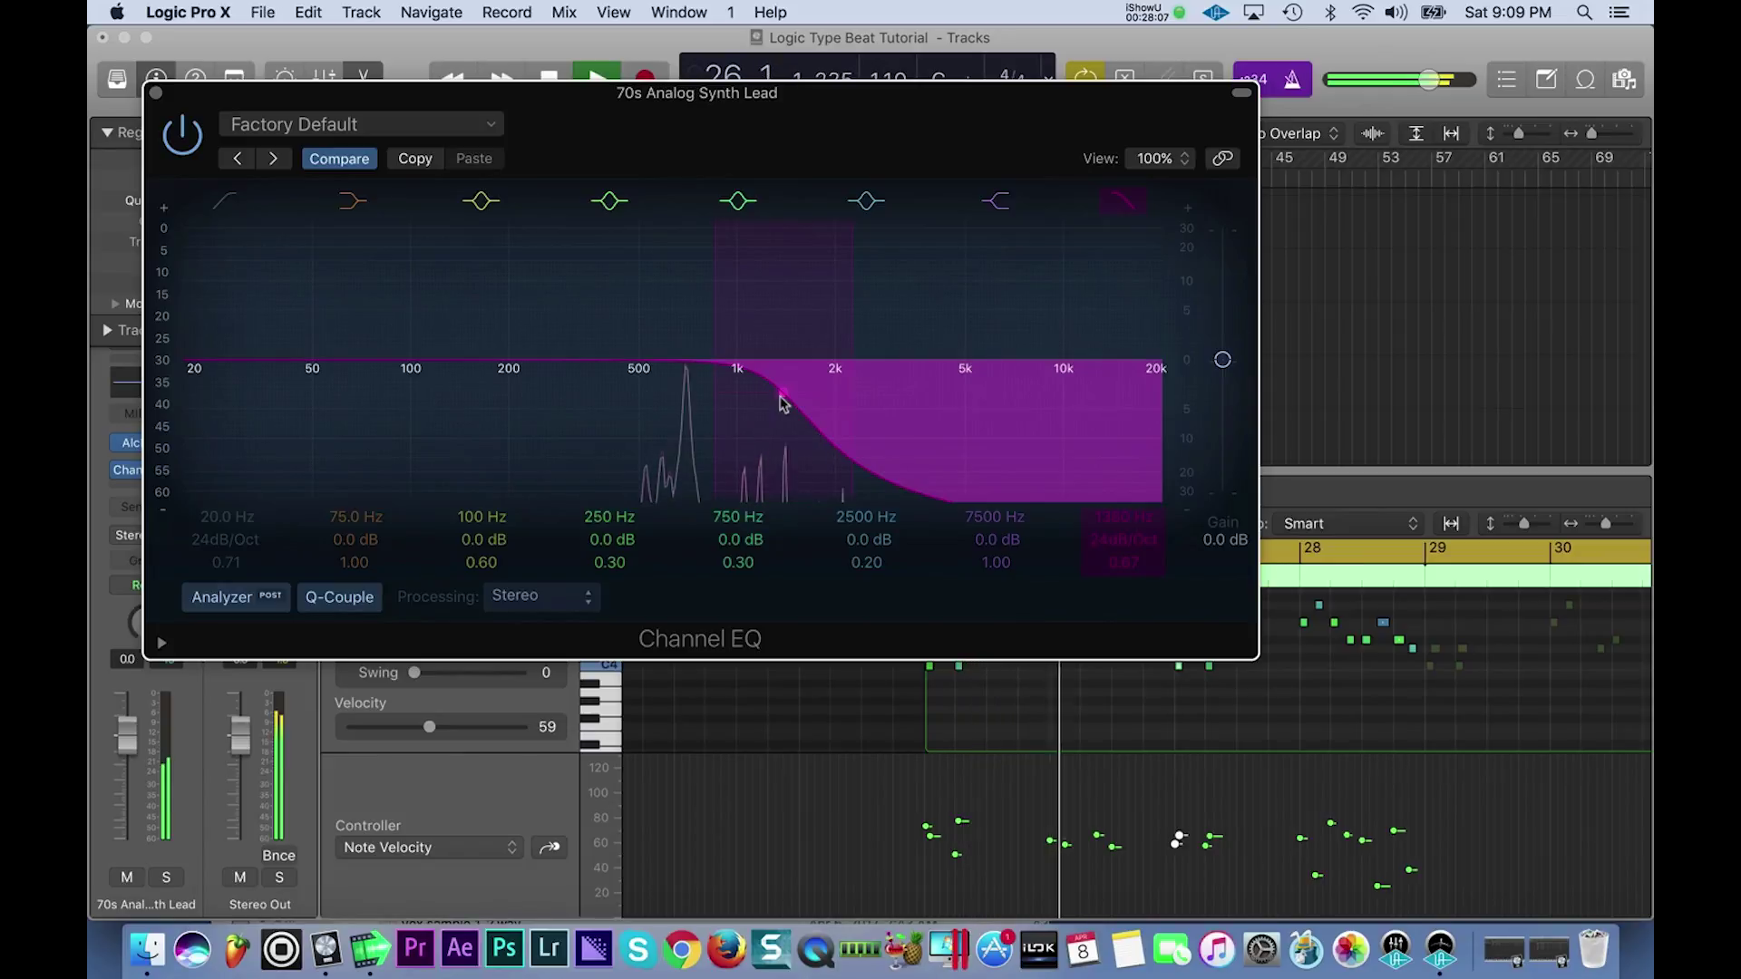
{"action": "key", "text": "super+w"}
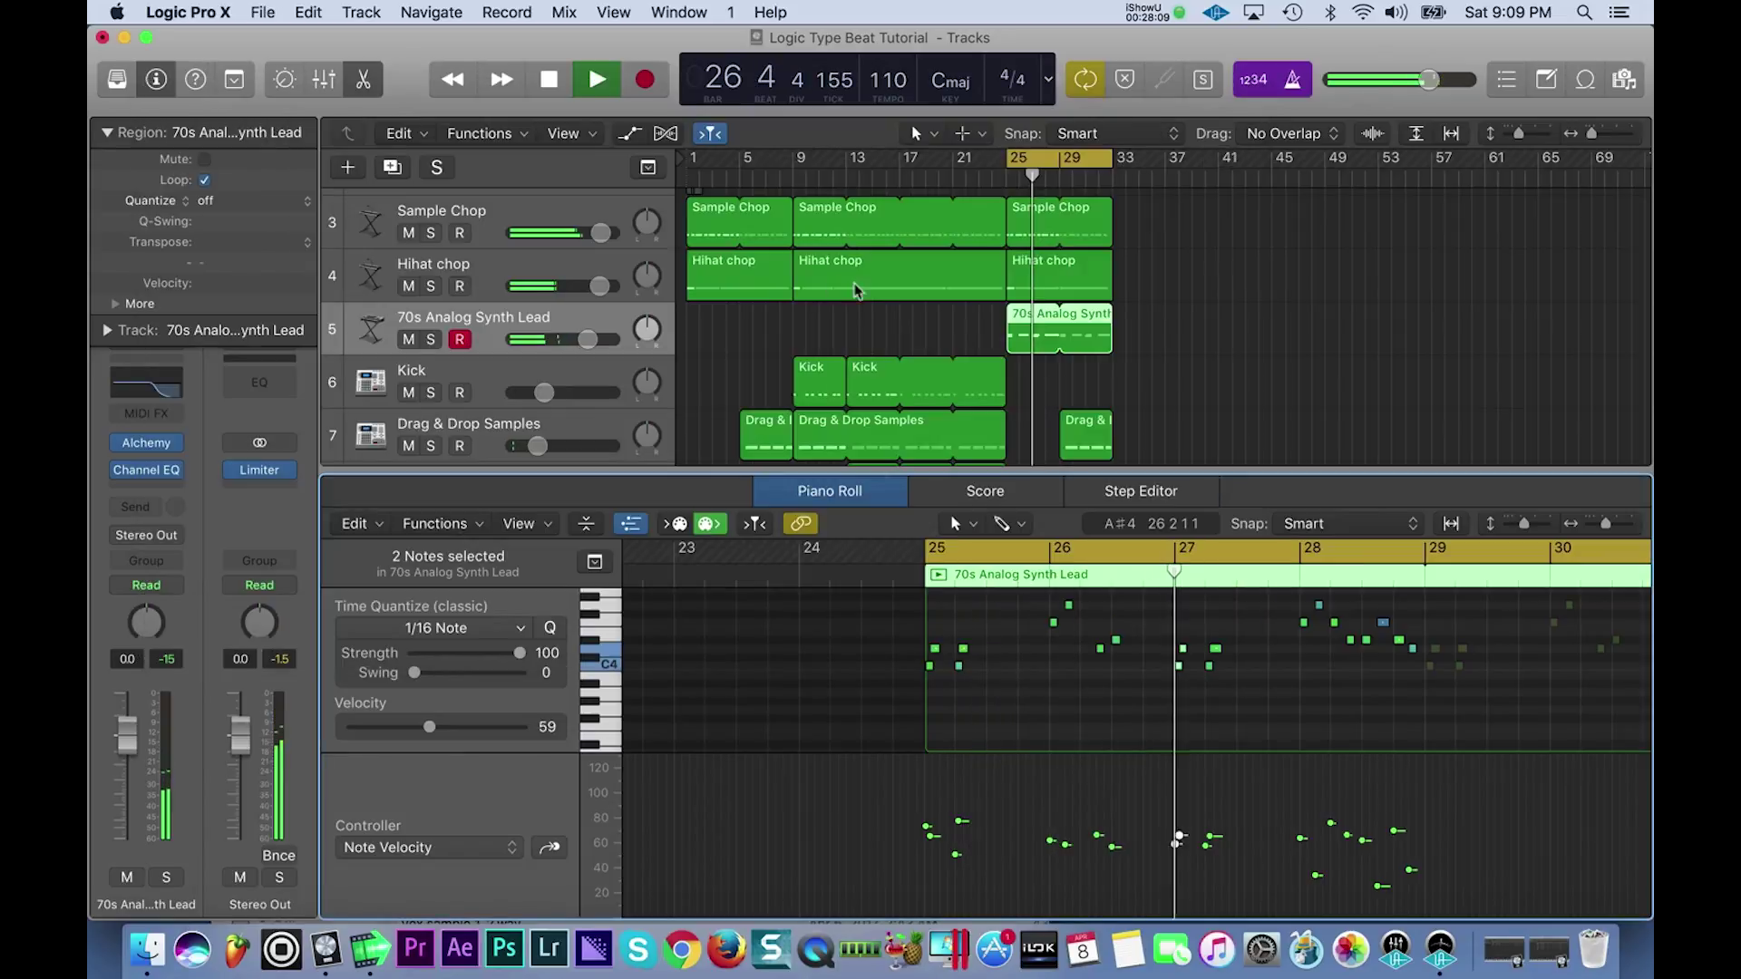
- Lower the 70s Analog Synth Lead track volume to -2.4 dB
{"action": "left_click_drag", "start_coordinate": [588, 339], "coordinate": [580, 340]}
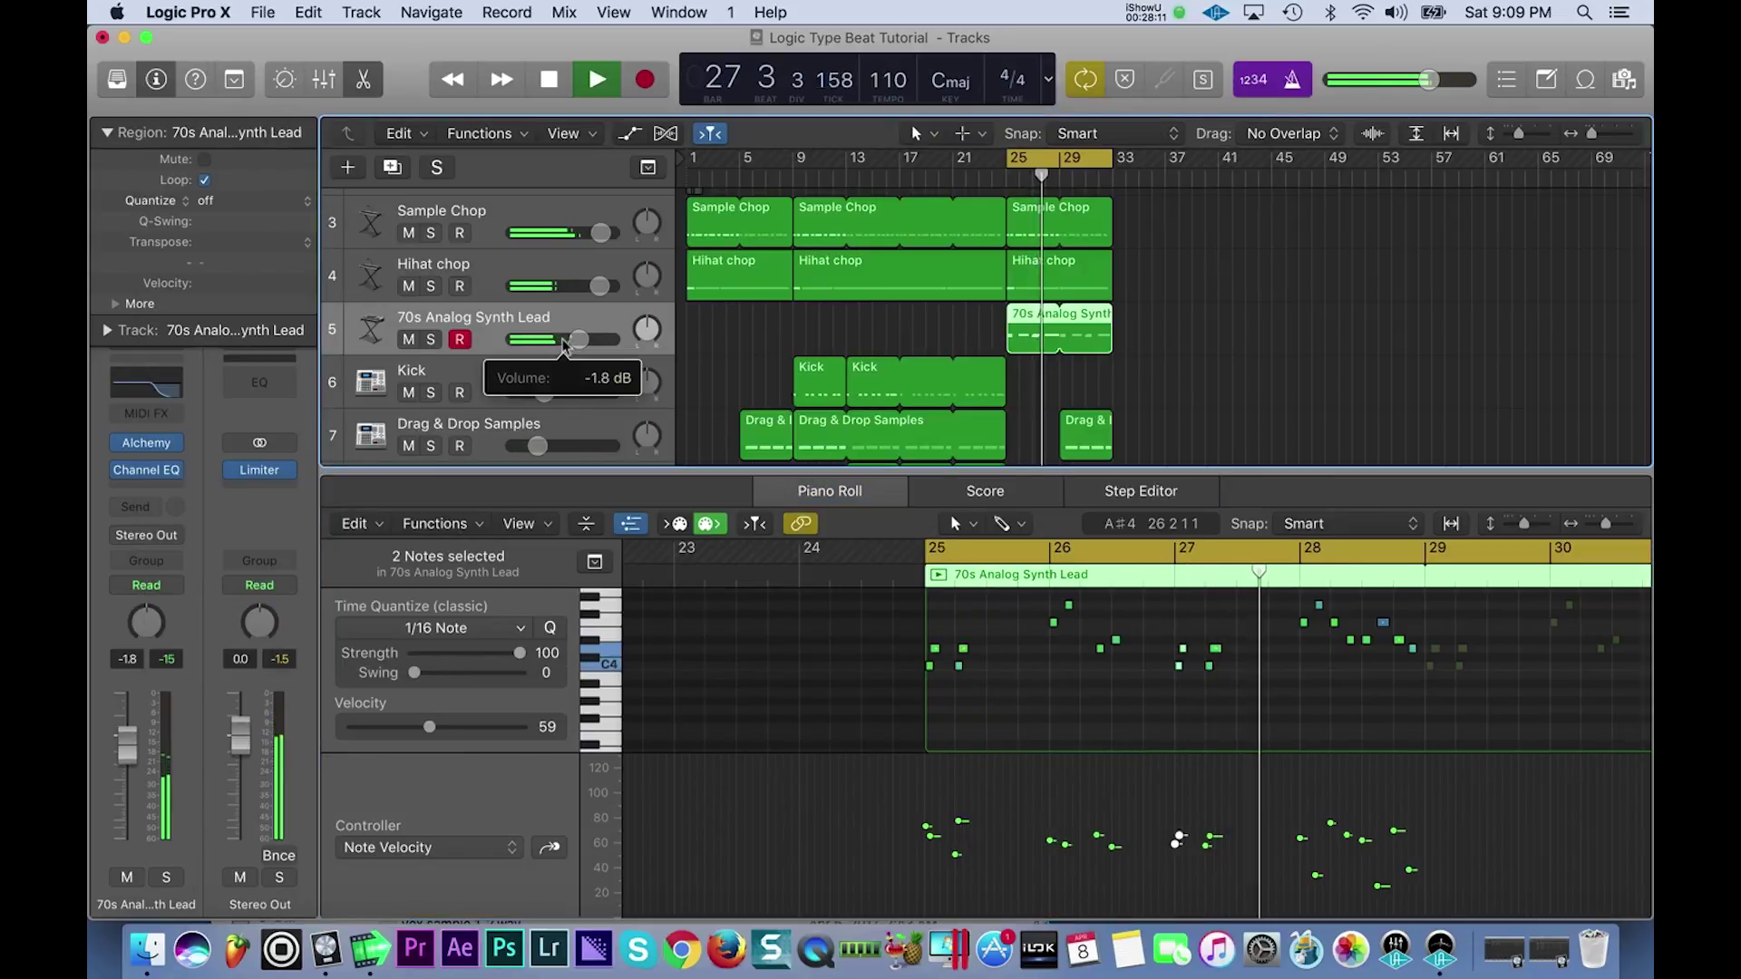
{"action": "left_click", "coordinate": [774, 329]}
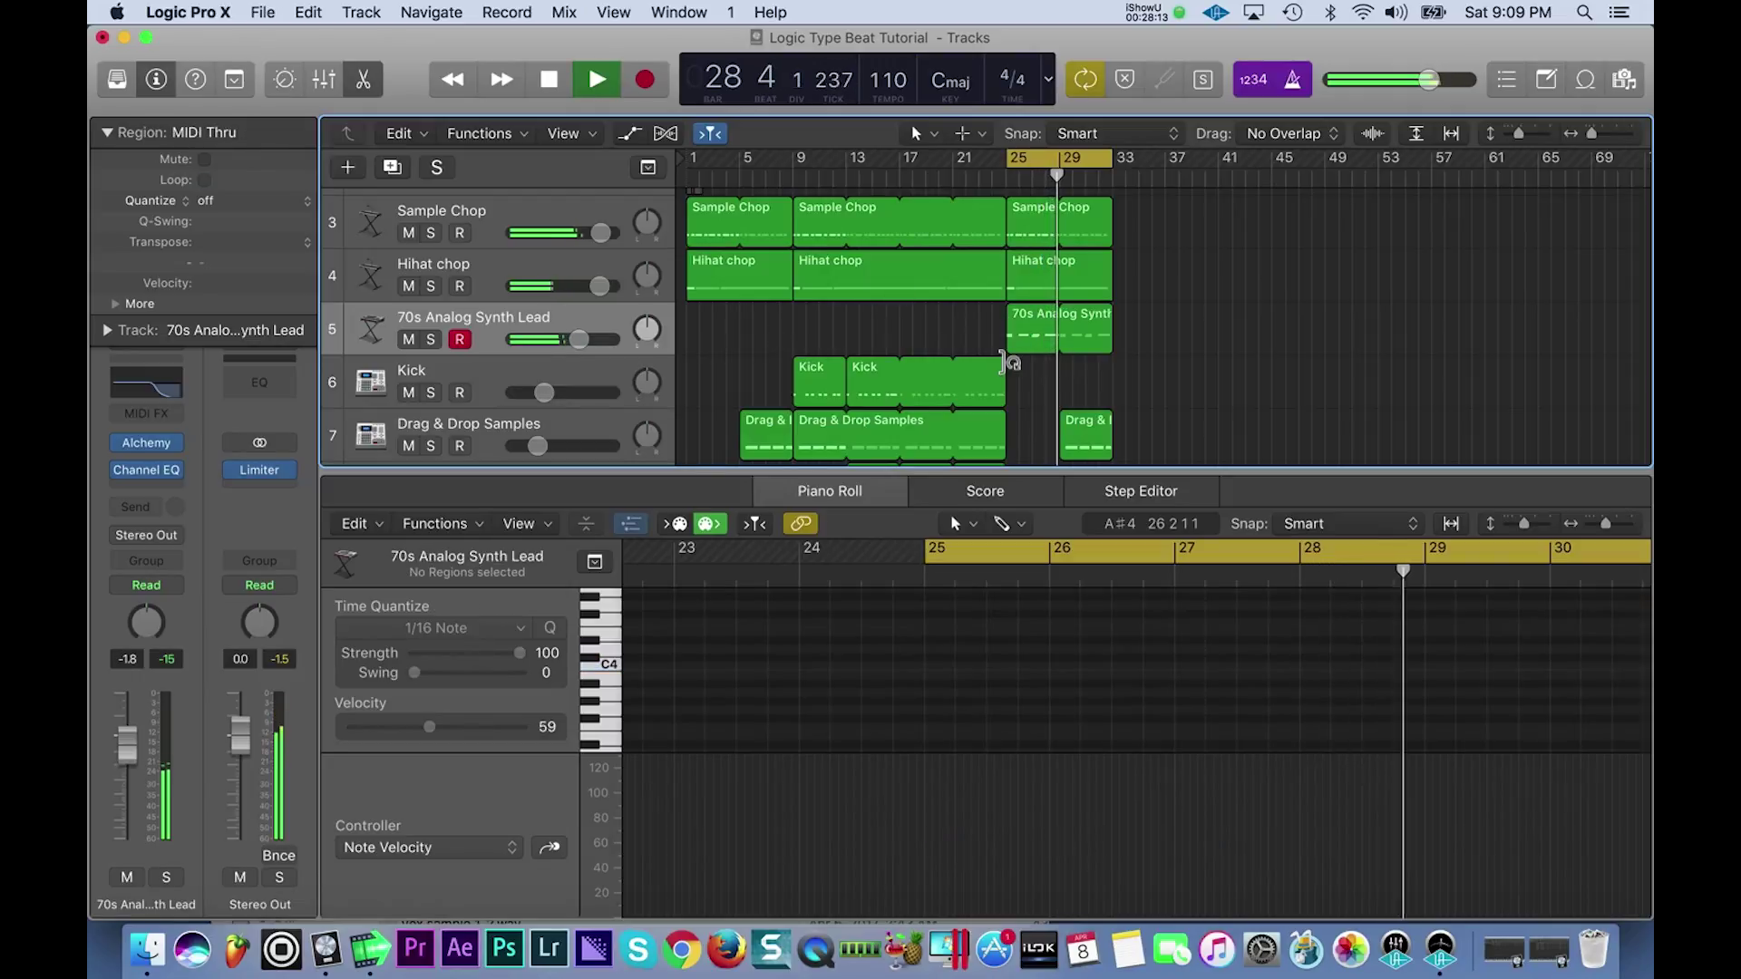
{"action": "key", "text": "super+Left"}
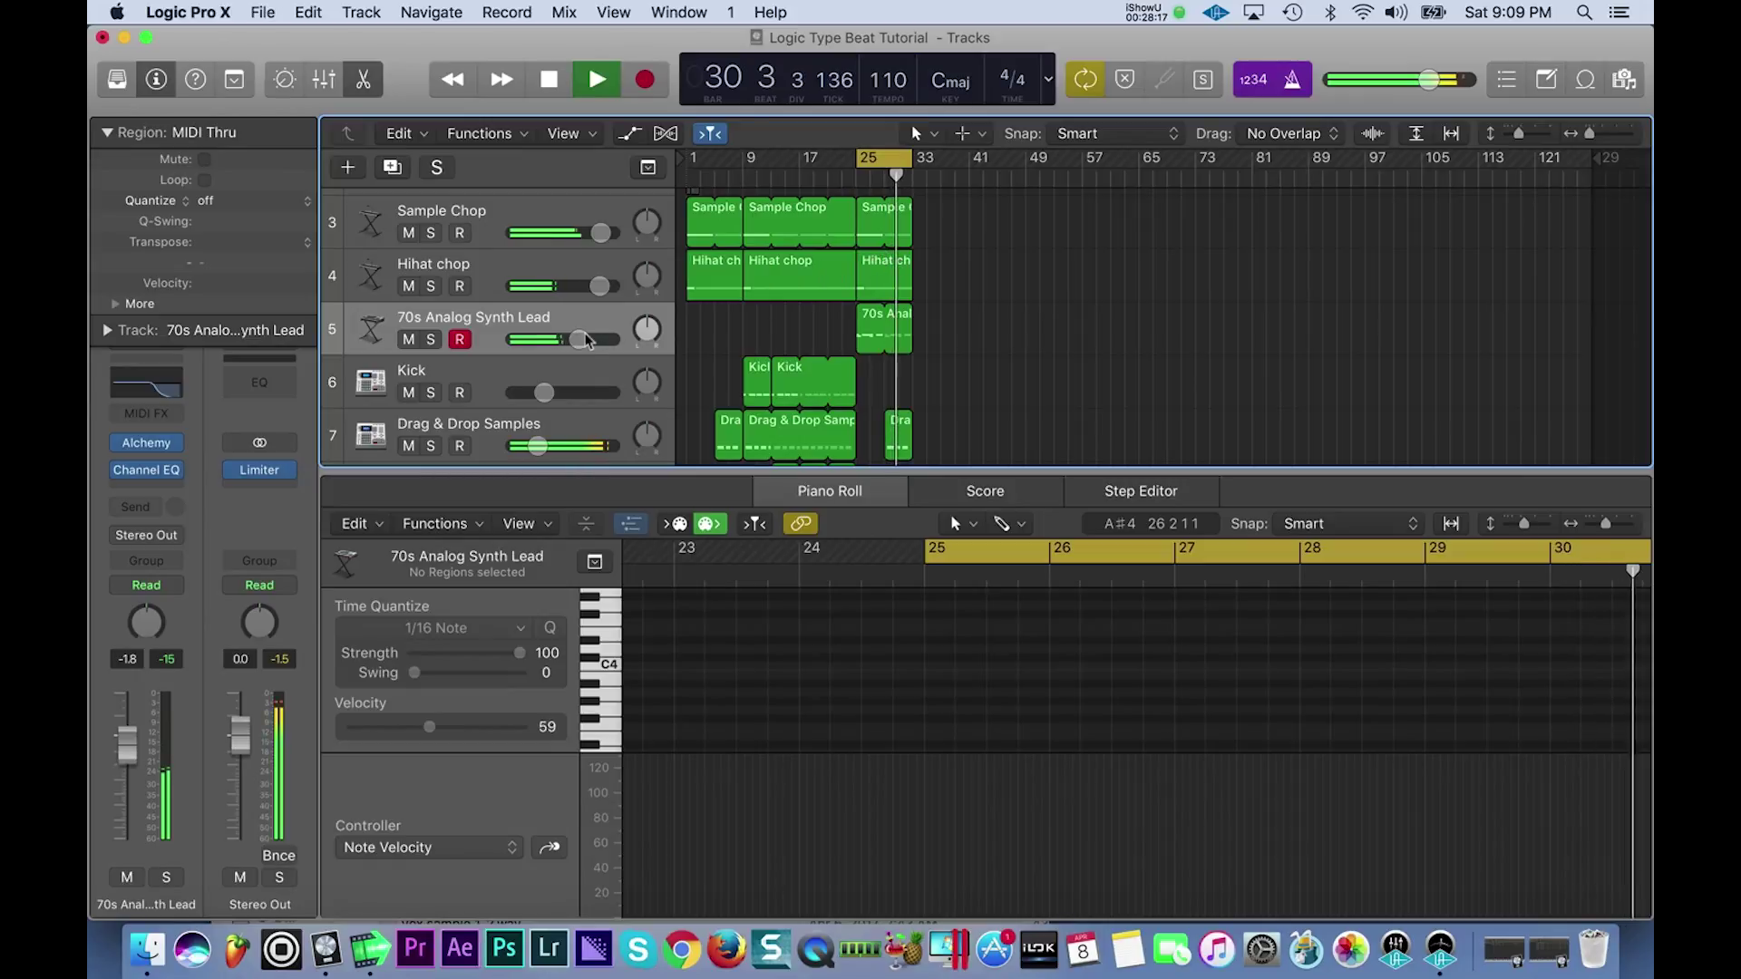
{"action": "left_click_drag", "start_coordinate": [580, 347], "coordinate": [575, 347]}
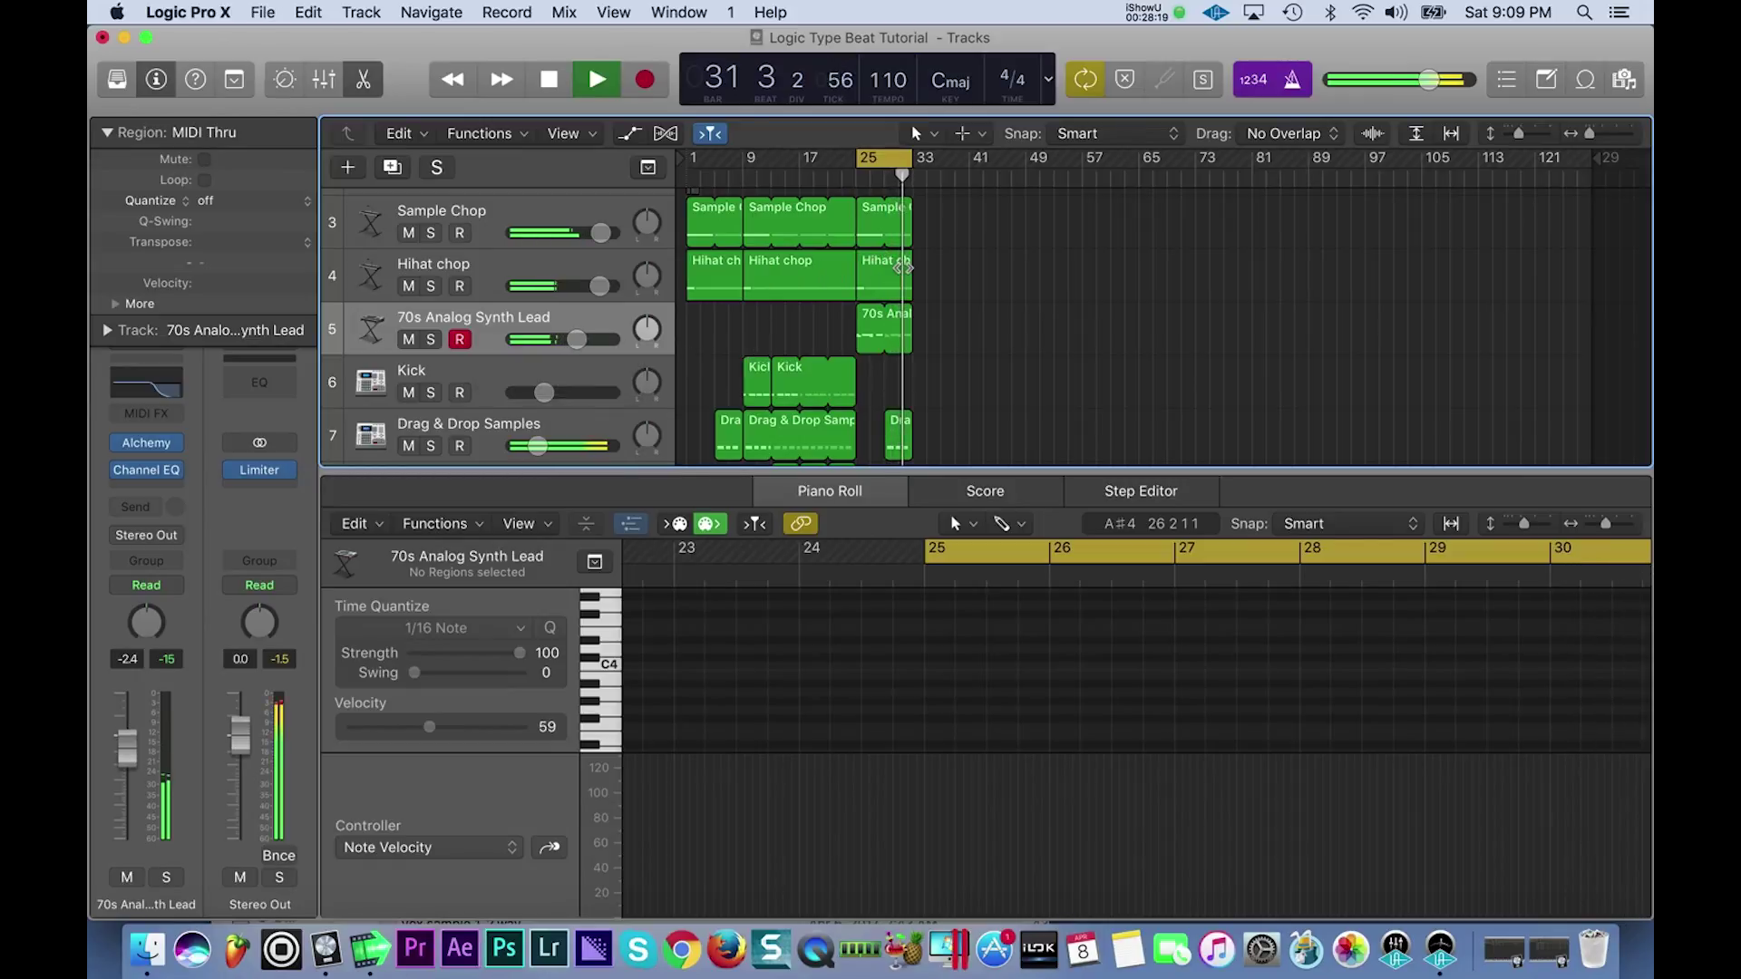
- Extend the cycle range back to bar 9, turn off the metronome and count-in, and play the arrangement from there
{"action": "scroll", "coordinate": [785, 305], "scroll_direction": "down", "scroll_amount": 2}
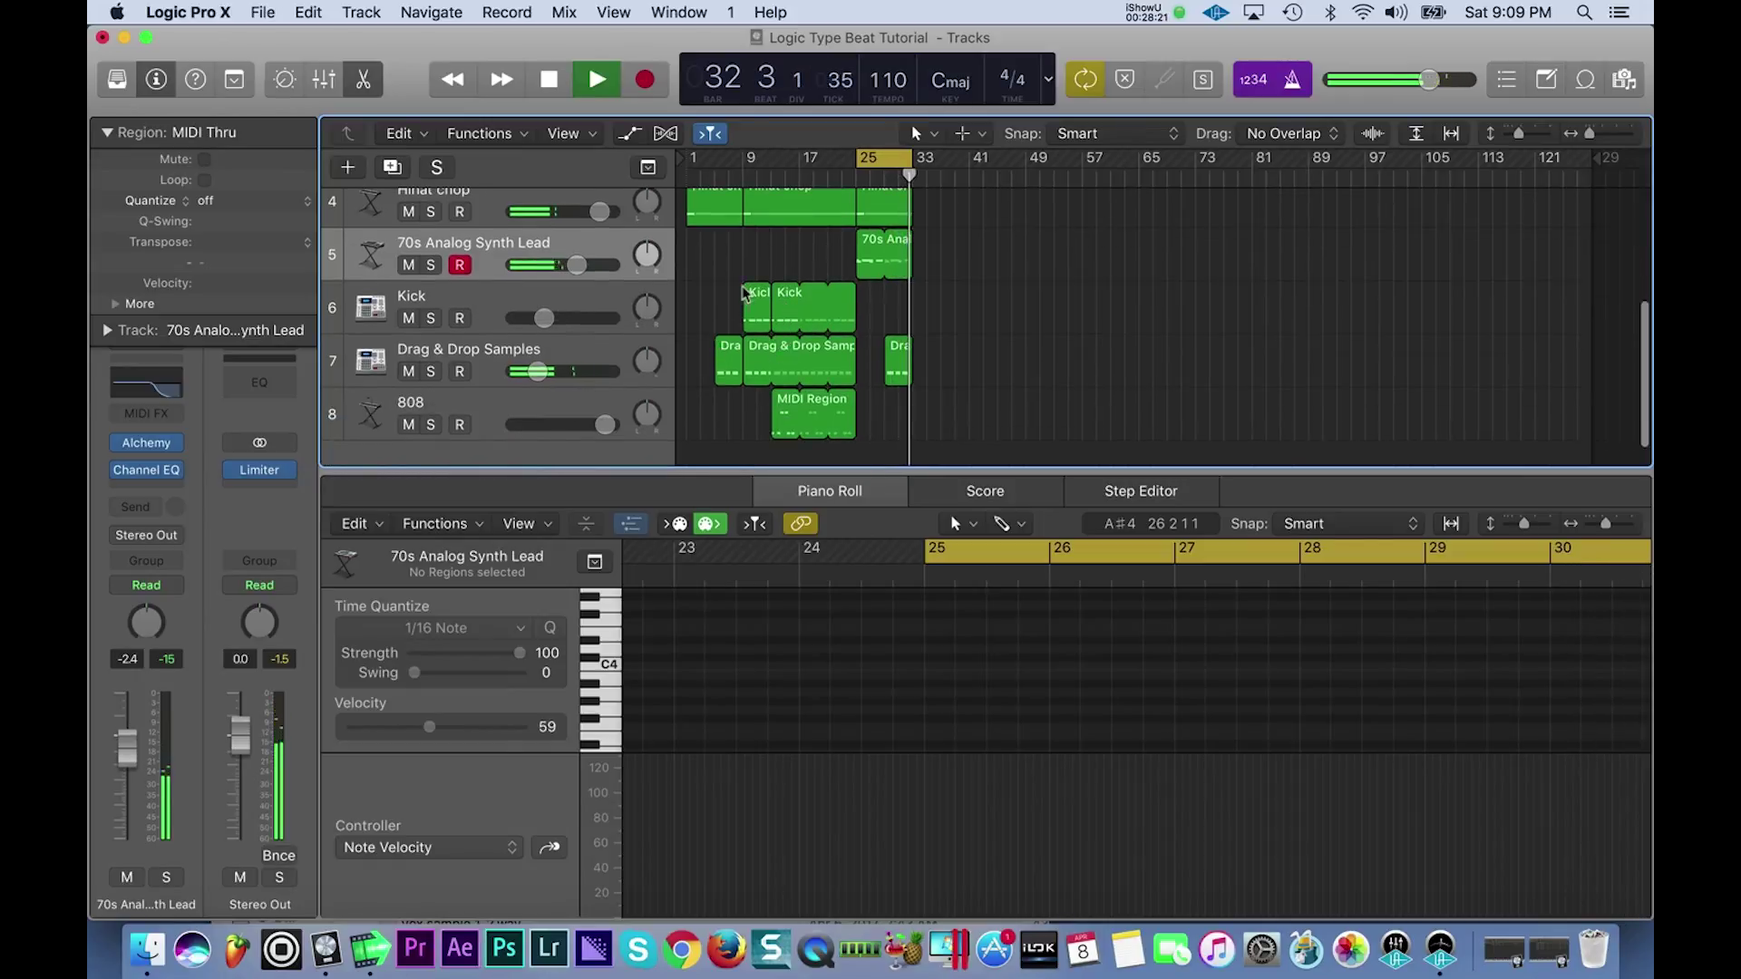
{"action": "left_click_drag", "start_coordinate": [859, 156], "coordinate": [749, 162]}
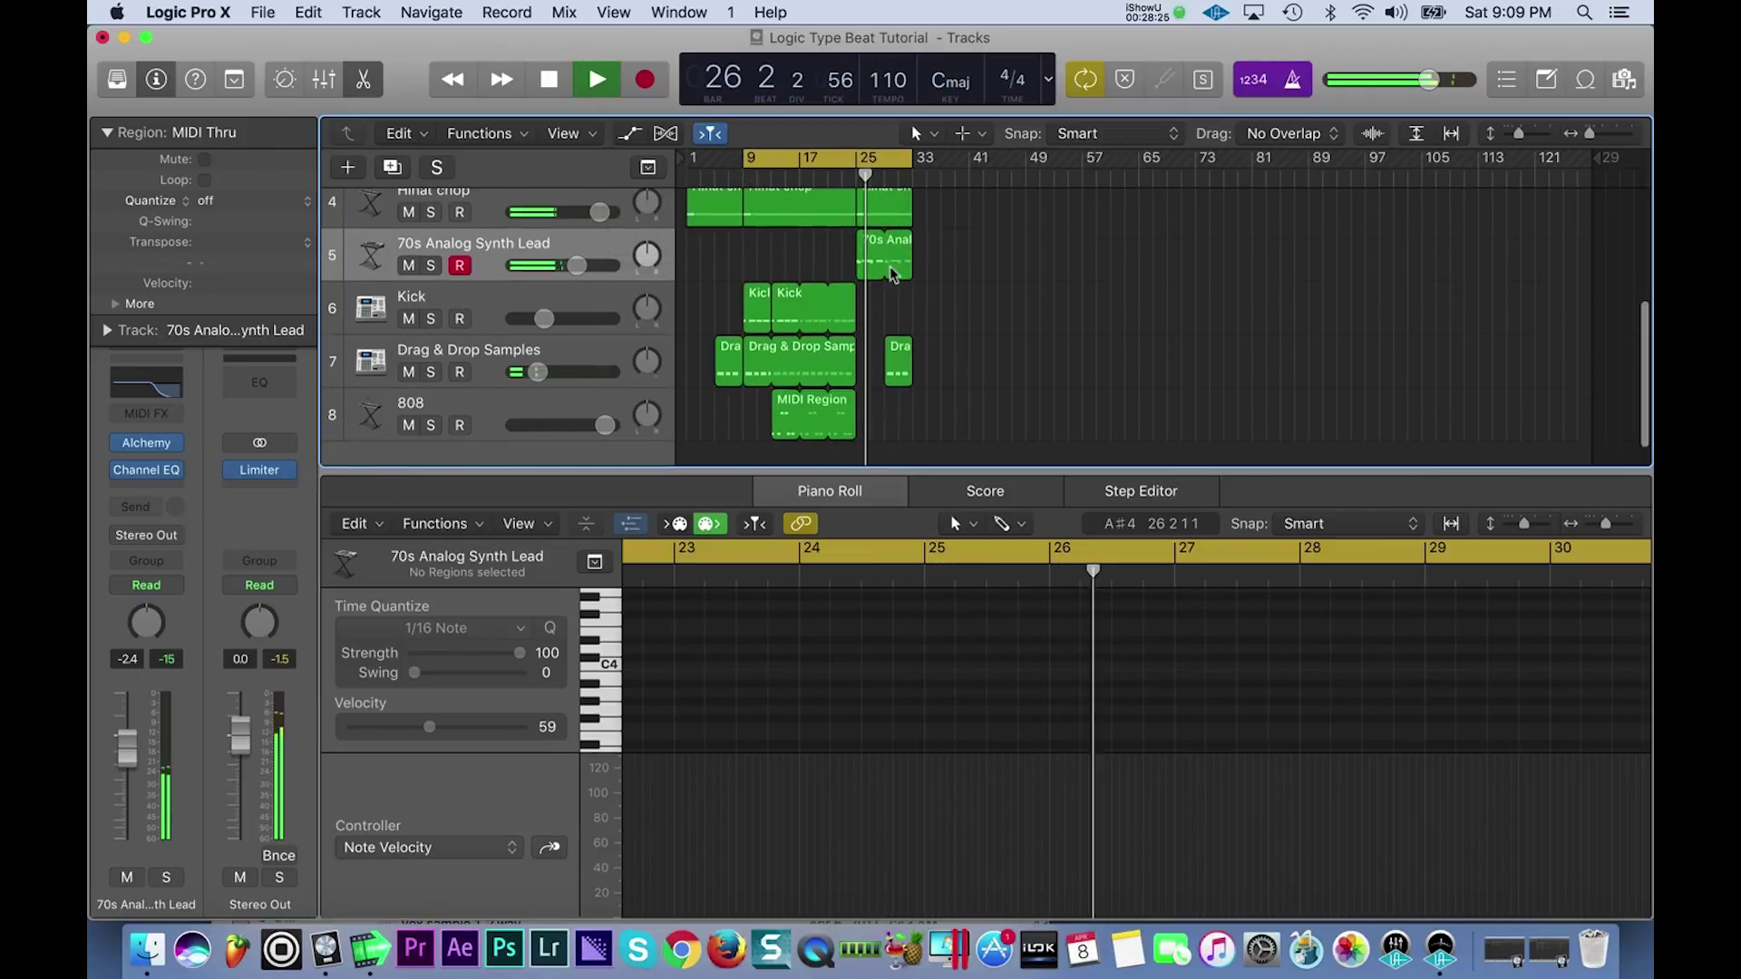
{"action": "scroll", "coordinate": [890, 265], "scroll_direction": "up", "scroll_amount": 4}
{"action": "scroll", "coordinate": [893, 266], "scroll_direction": "down", "scroll_amount": 1}
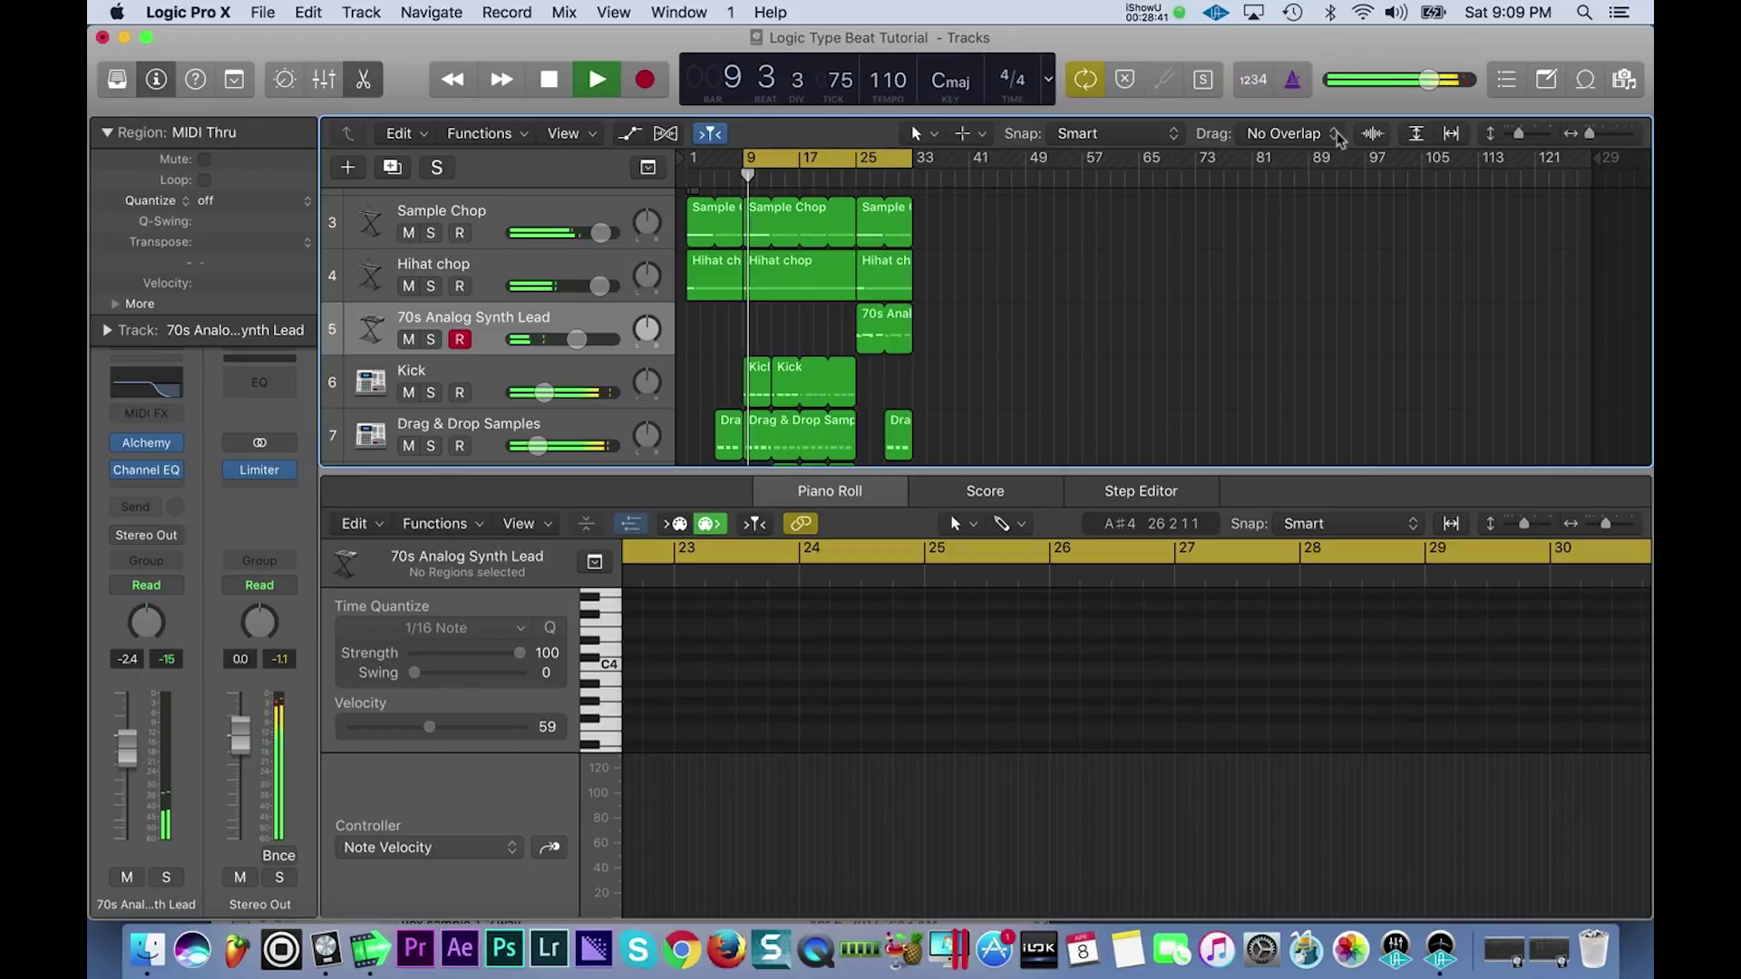
{"action": "scroll", "coordinate": [820, 276], "scroll_direction": "down", "scroll_amount": 3}
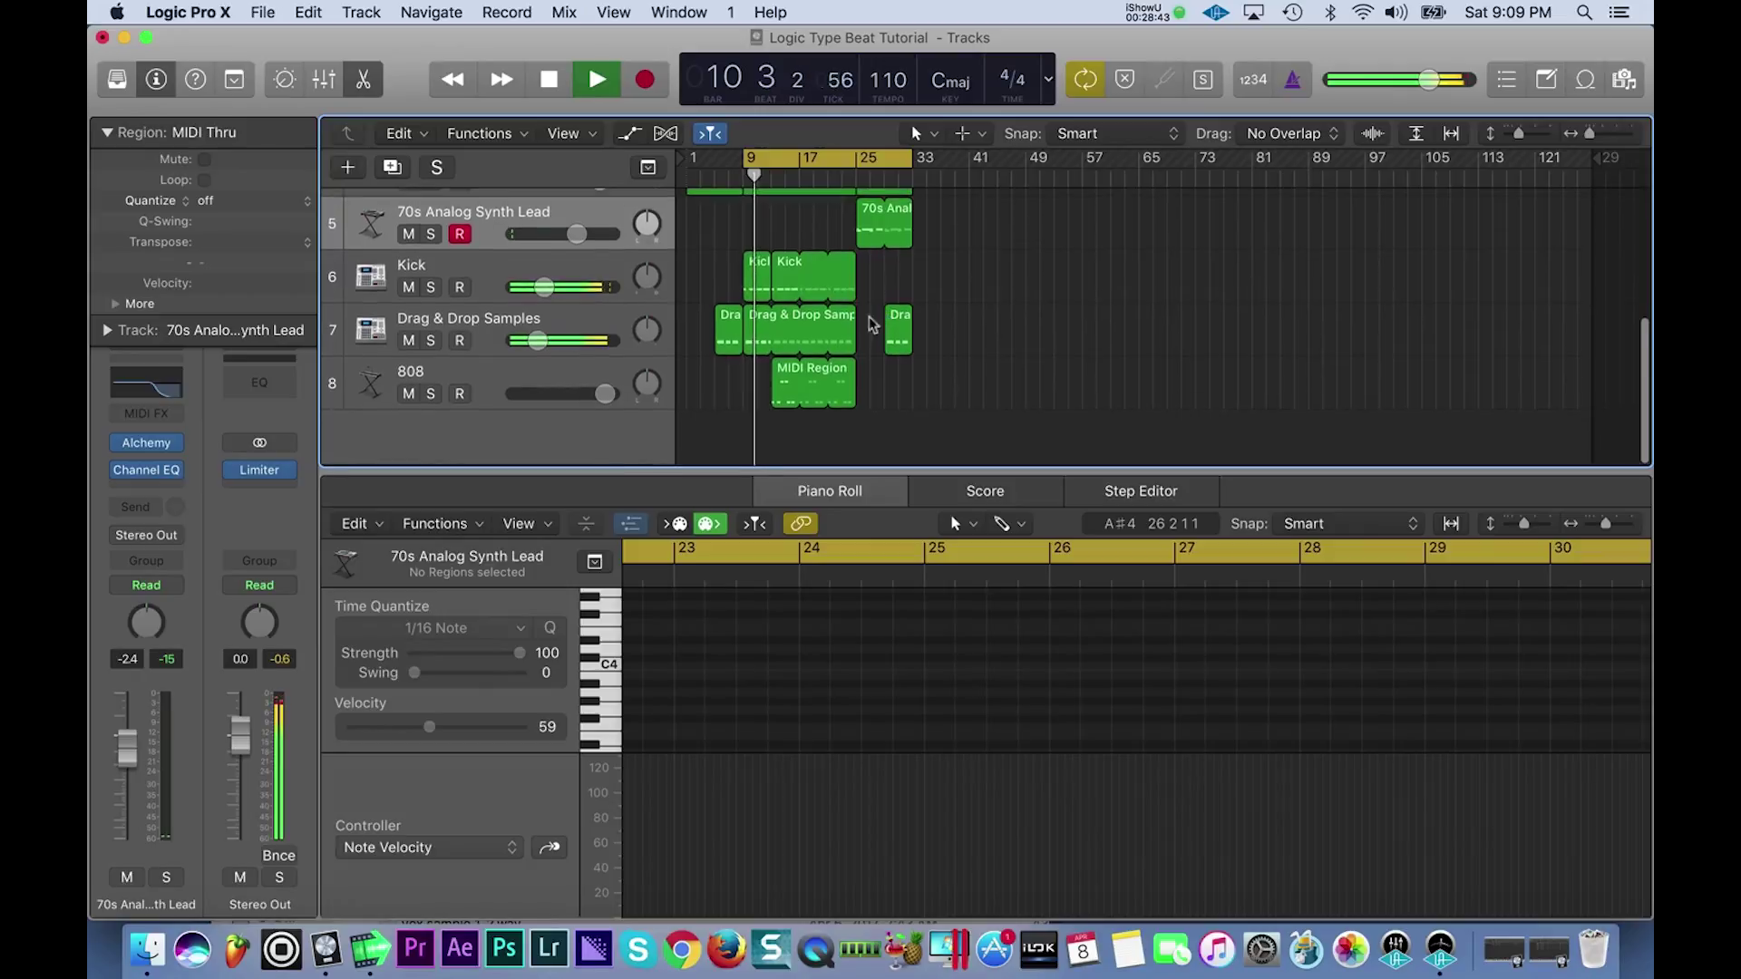
- Raise the Hihat chop track's volume to 5.9 dB and add a Compressor with the Rock Overheads preset
{"action": "scroll", "coordinate": [821, 277], "scroll_direction": "up", "scroll_amount": 2}
{"action": "left_click_drag", "start_coordinate": [599, 265], "coordinate": [614, 261]}
{"action": "left_click", "coordinate": [503, 241]}
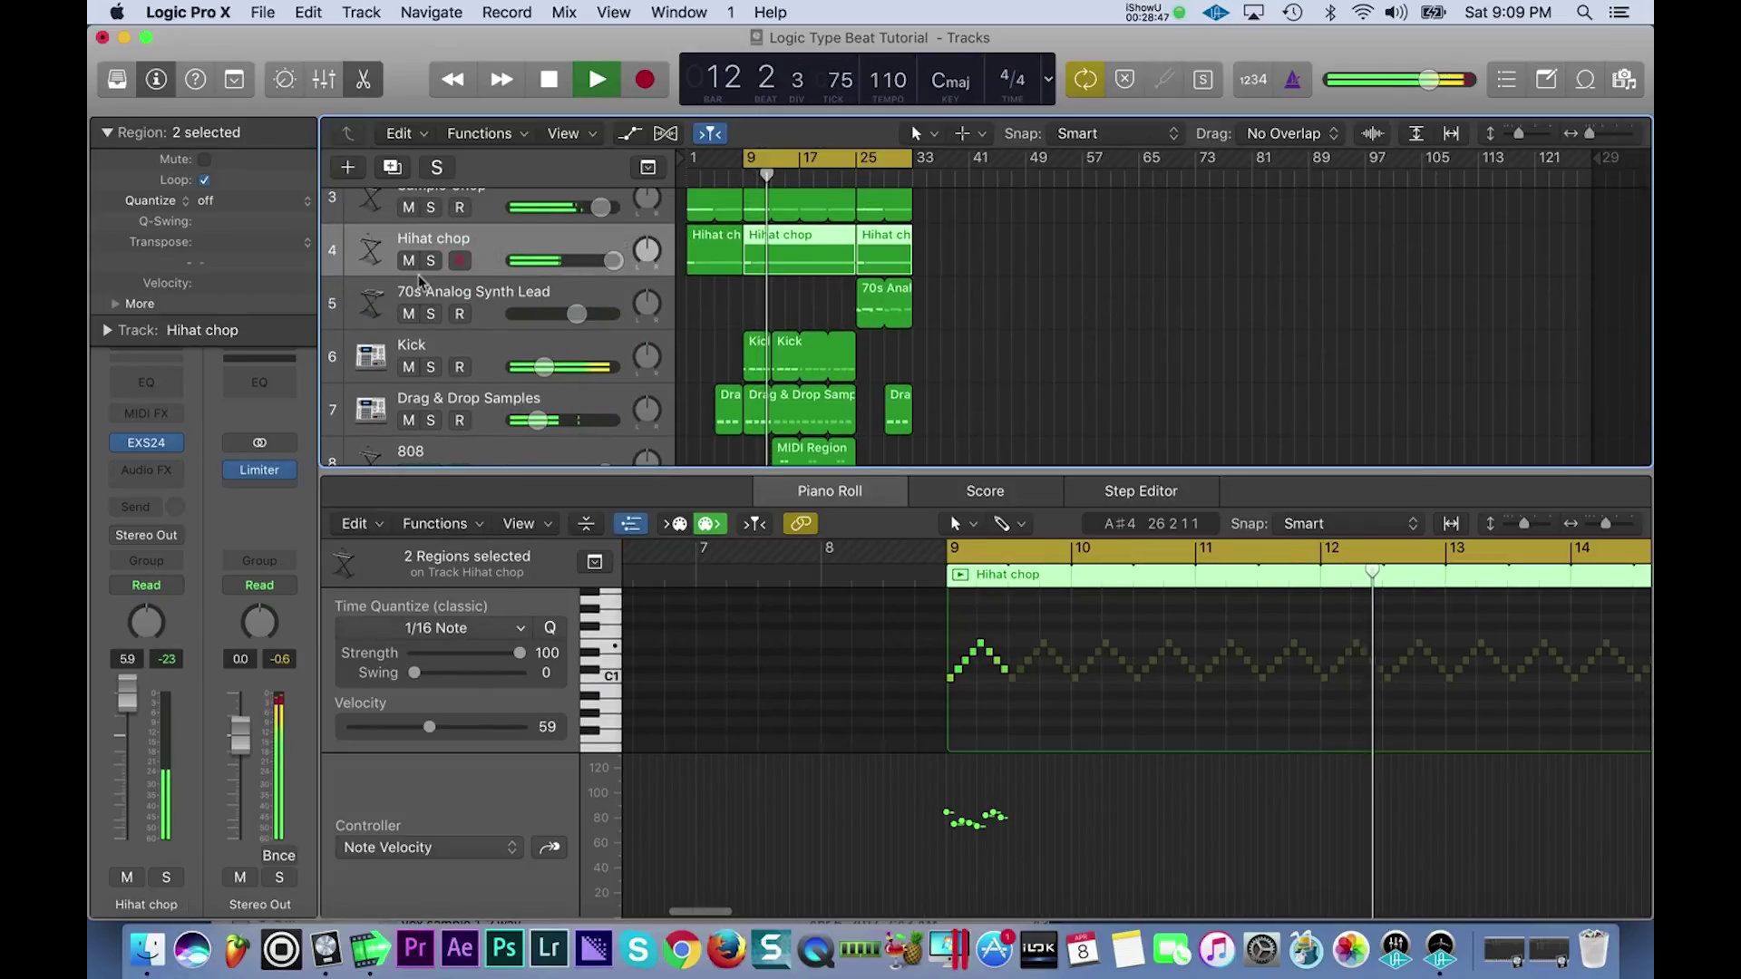
{"action": "left_click", "coordinate": [170, 473]}
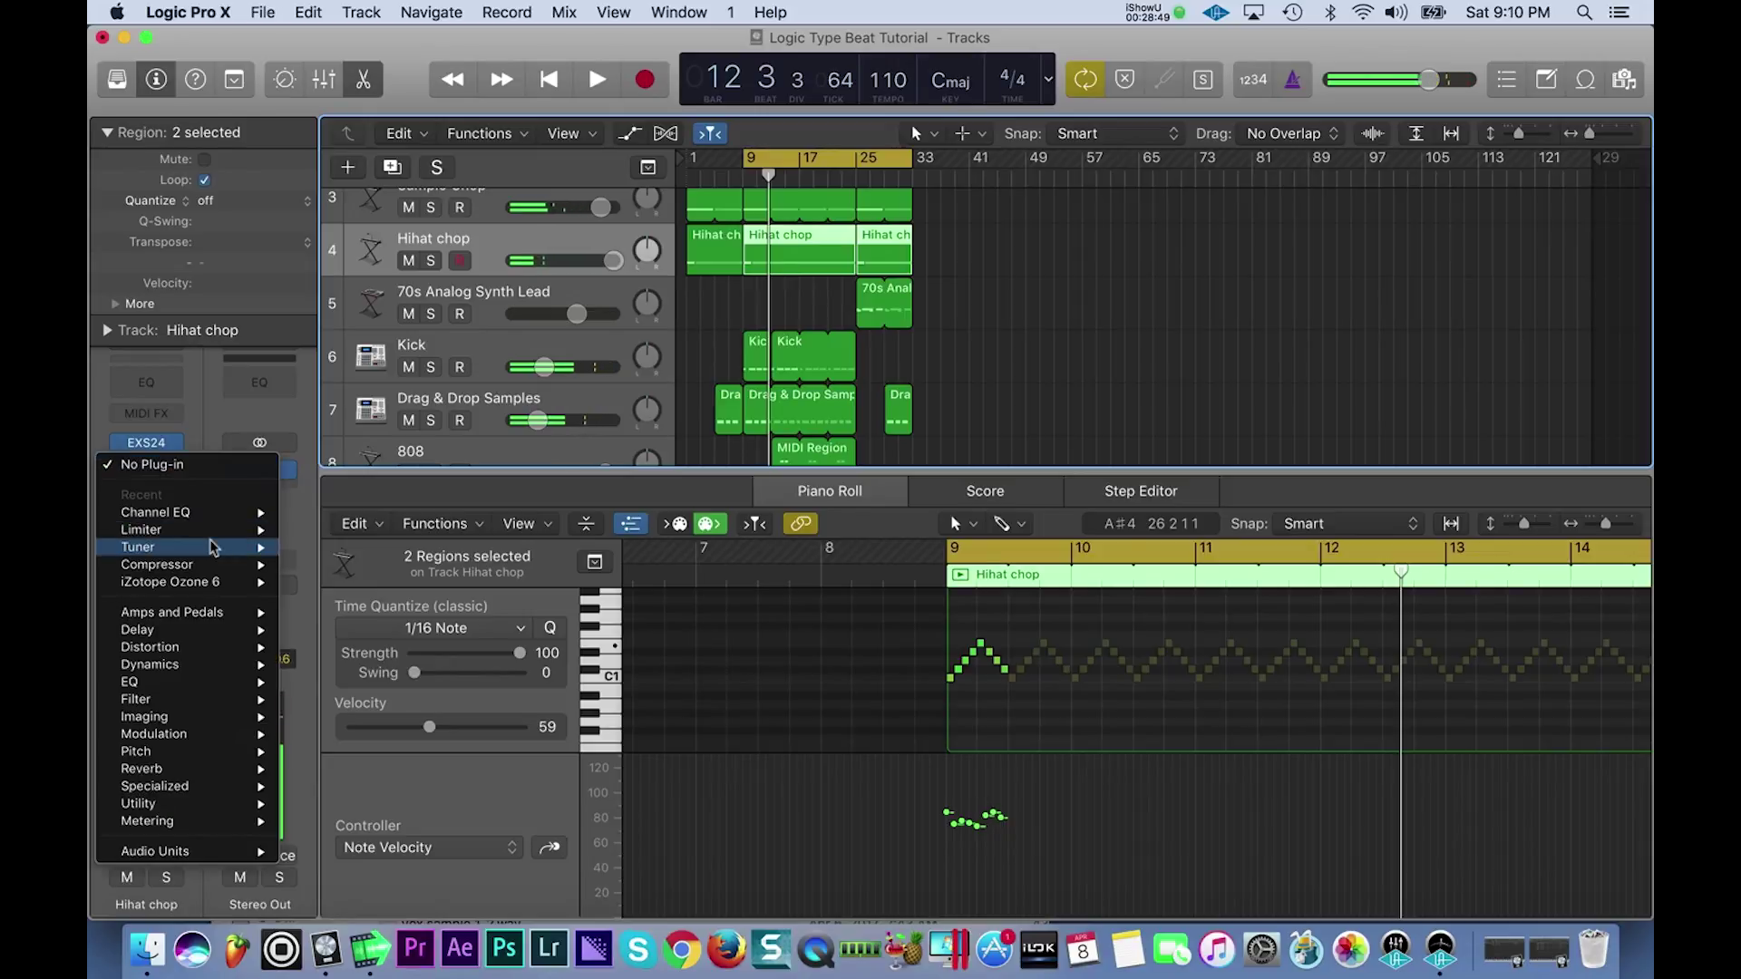
{"action": "mouse_move", "coordinate": [207, 569]}
{"action": "left_click", "coordinate": [313, 566]}
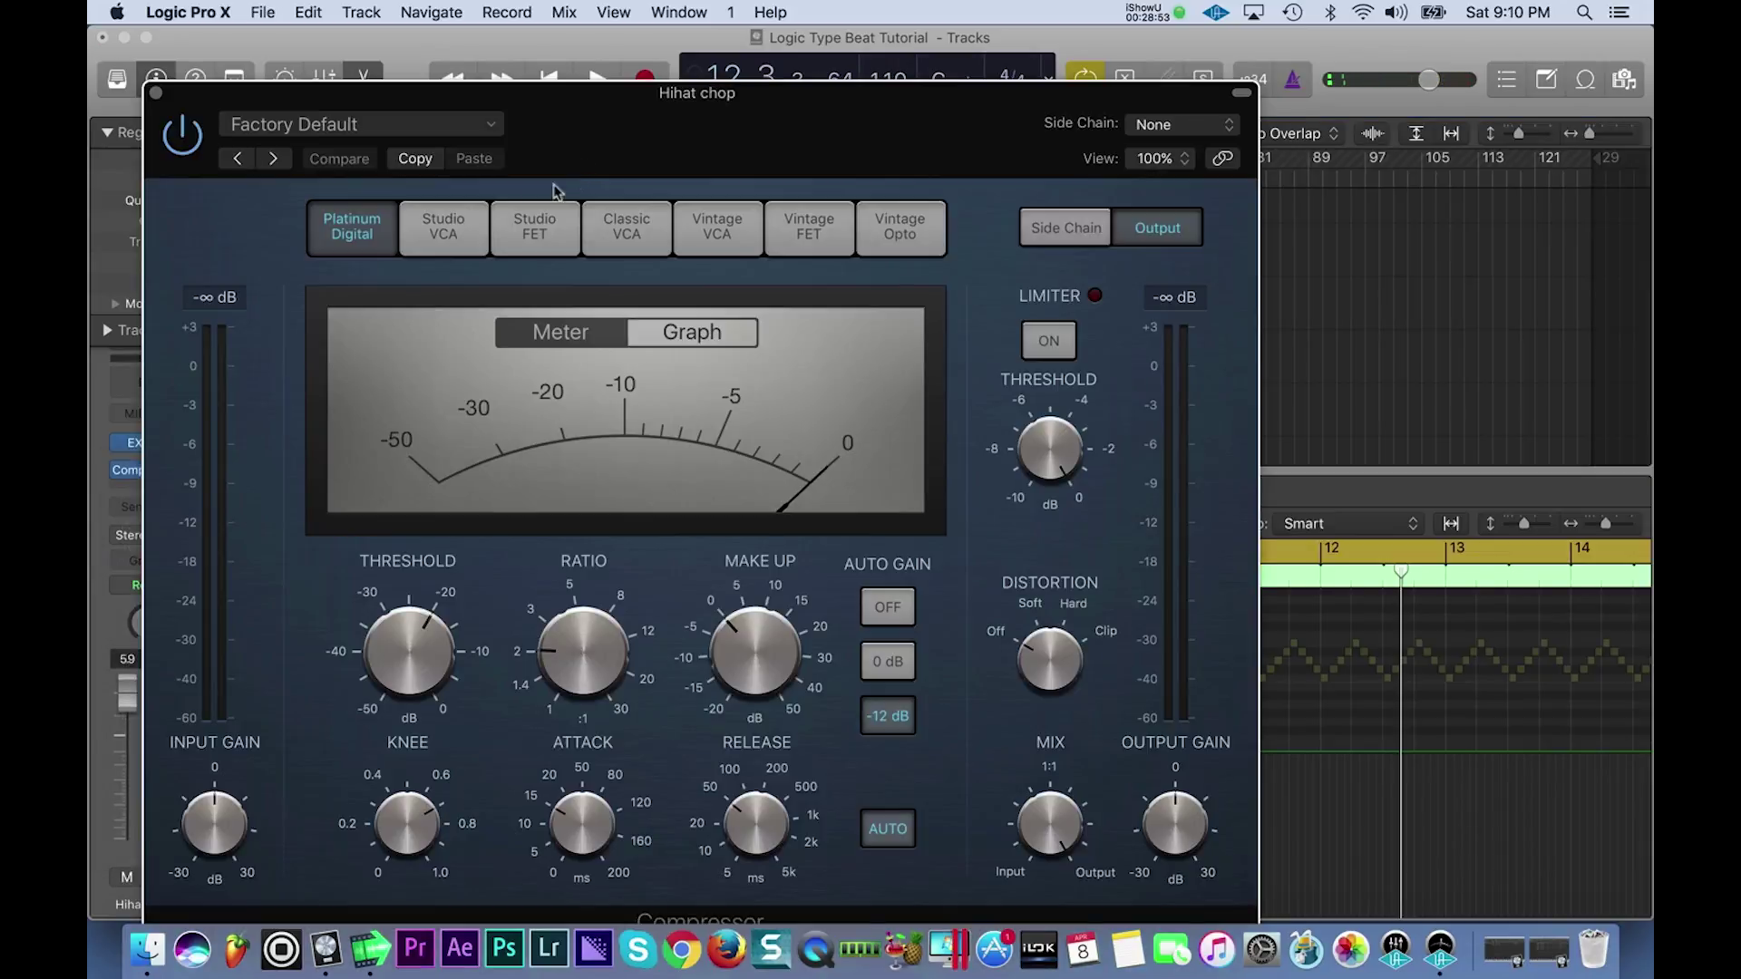
{"action": "left_click", "coordinate": [402, 126]}
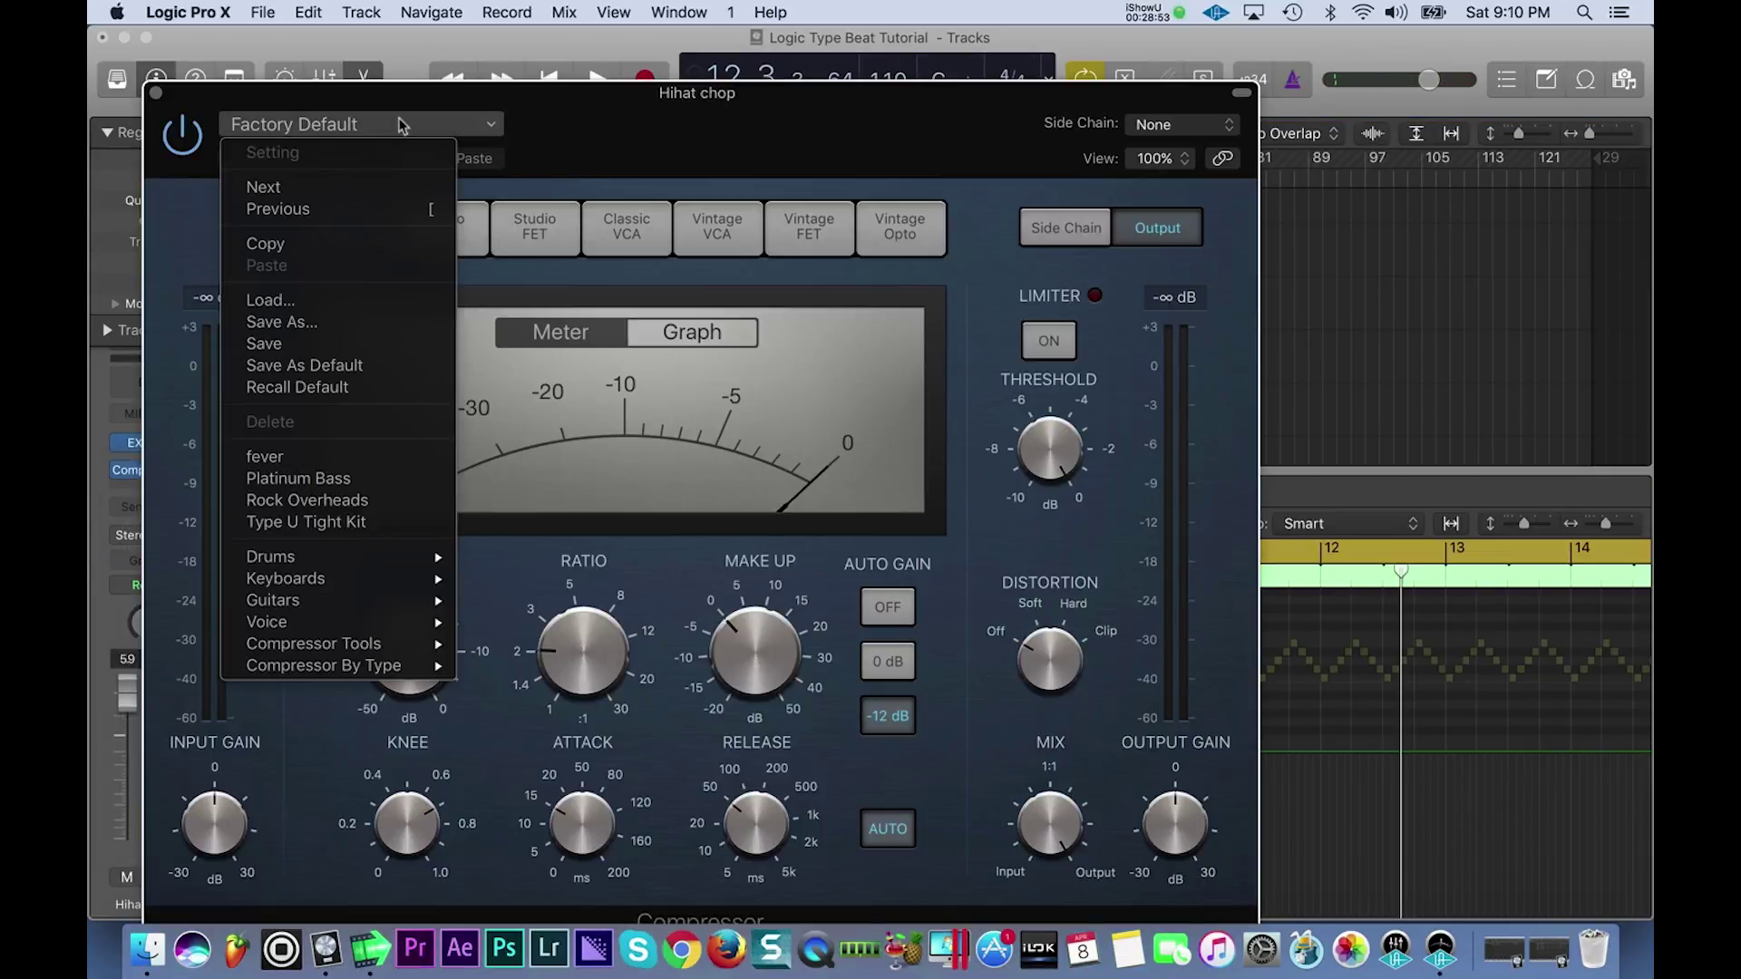
{"action": "left_click", "coordinate": [379, 501]}
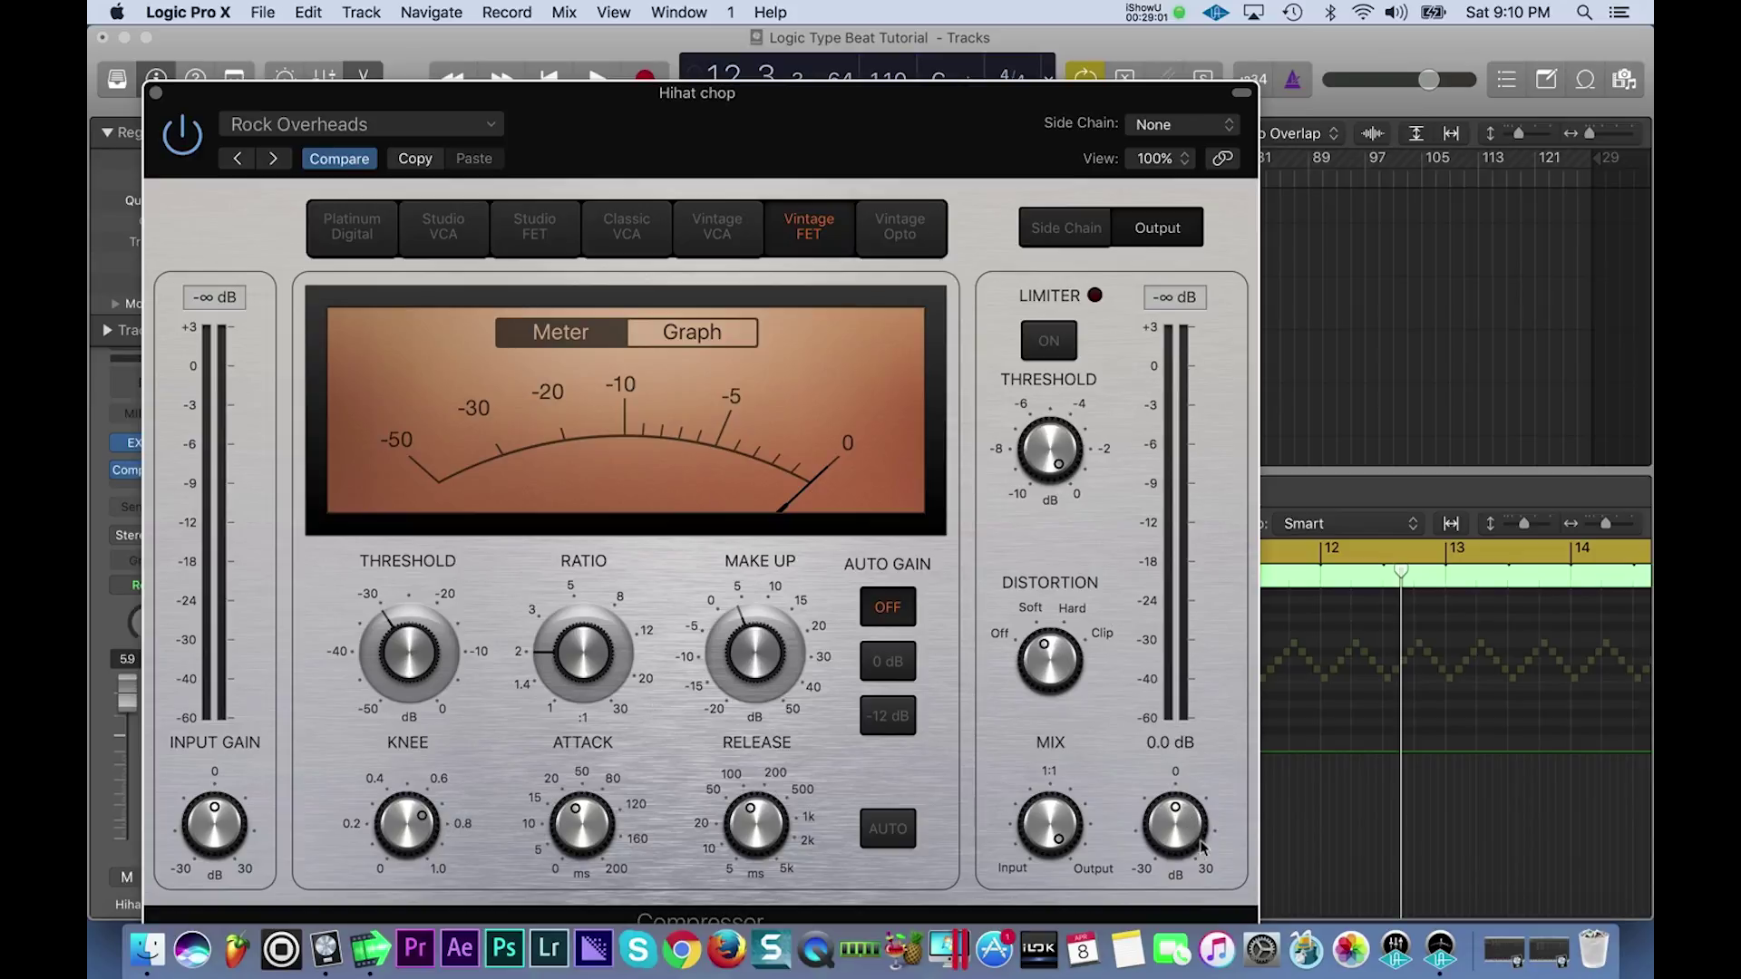
- Set the hi-hat compressor's output gain to -3.5 dB during playback and lower the Hihat chop track's volume to 4.2 dB
{"action": "key", "text": "space"}
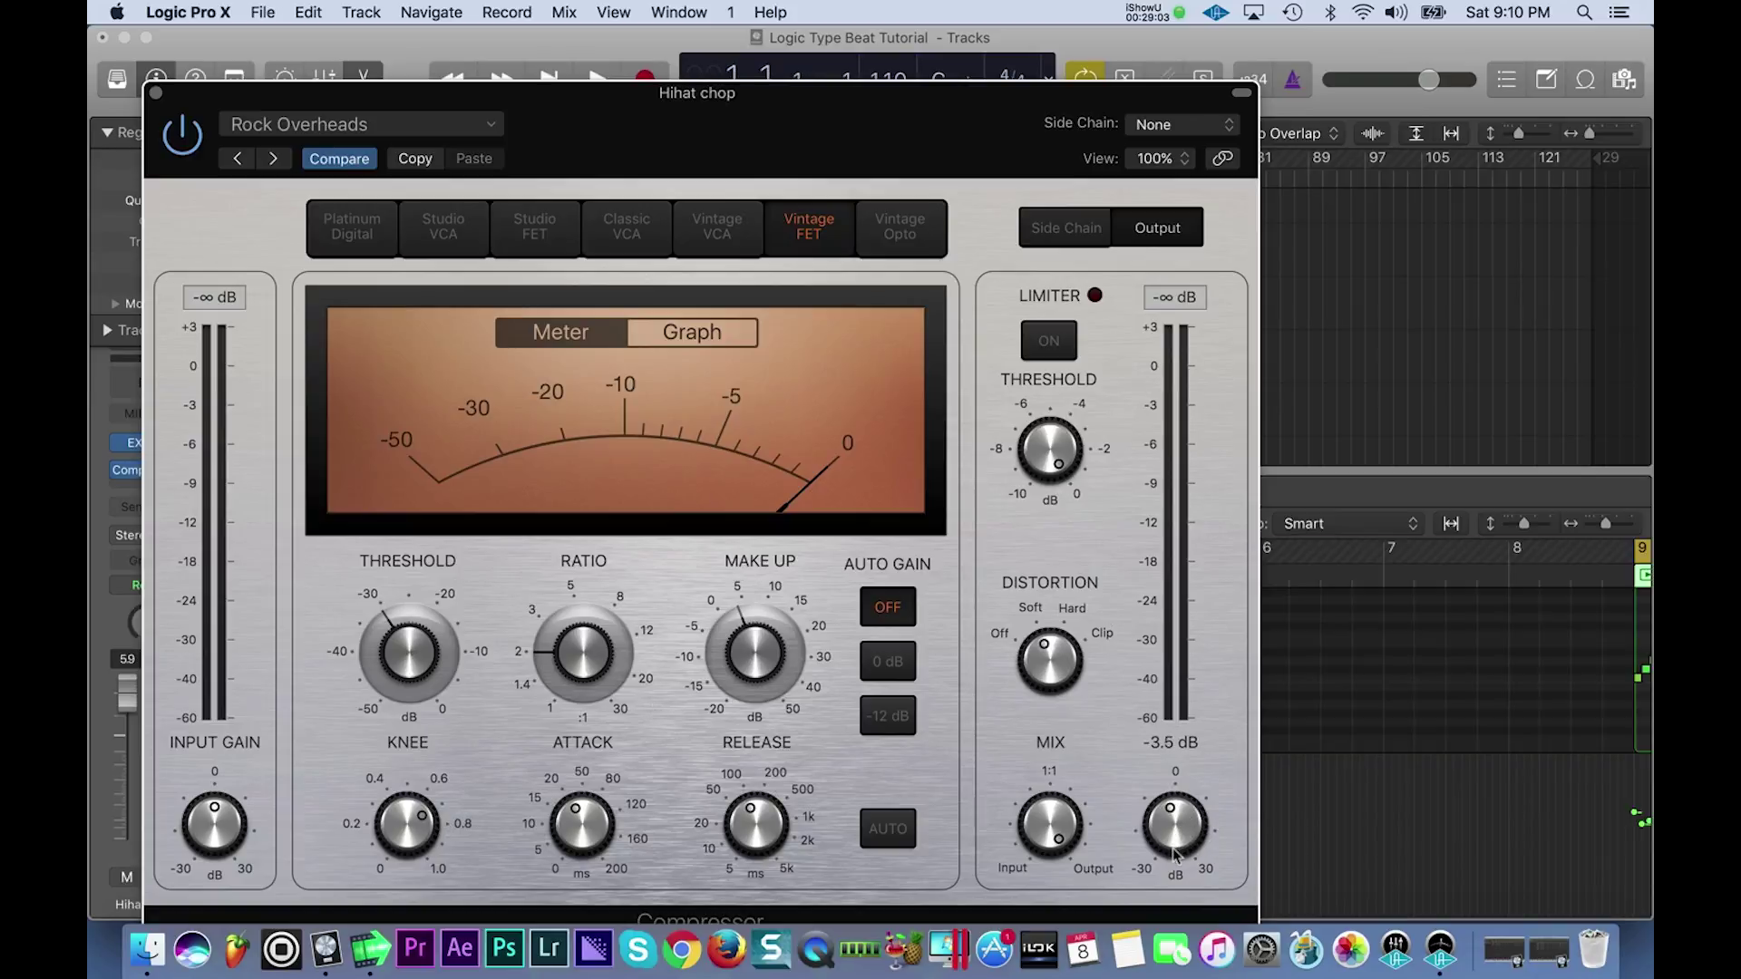
{"action": "left_click", "coordinate": [156, 94]}
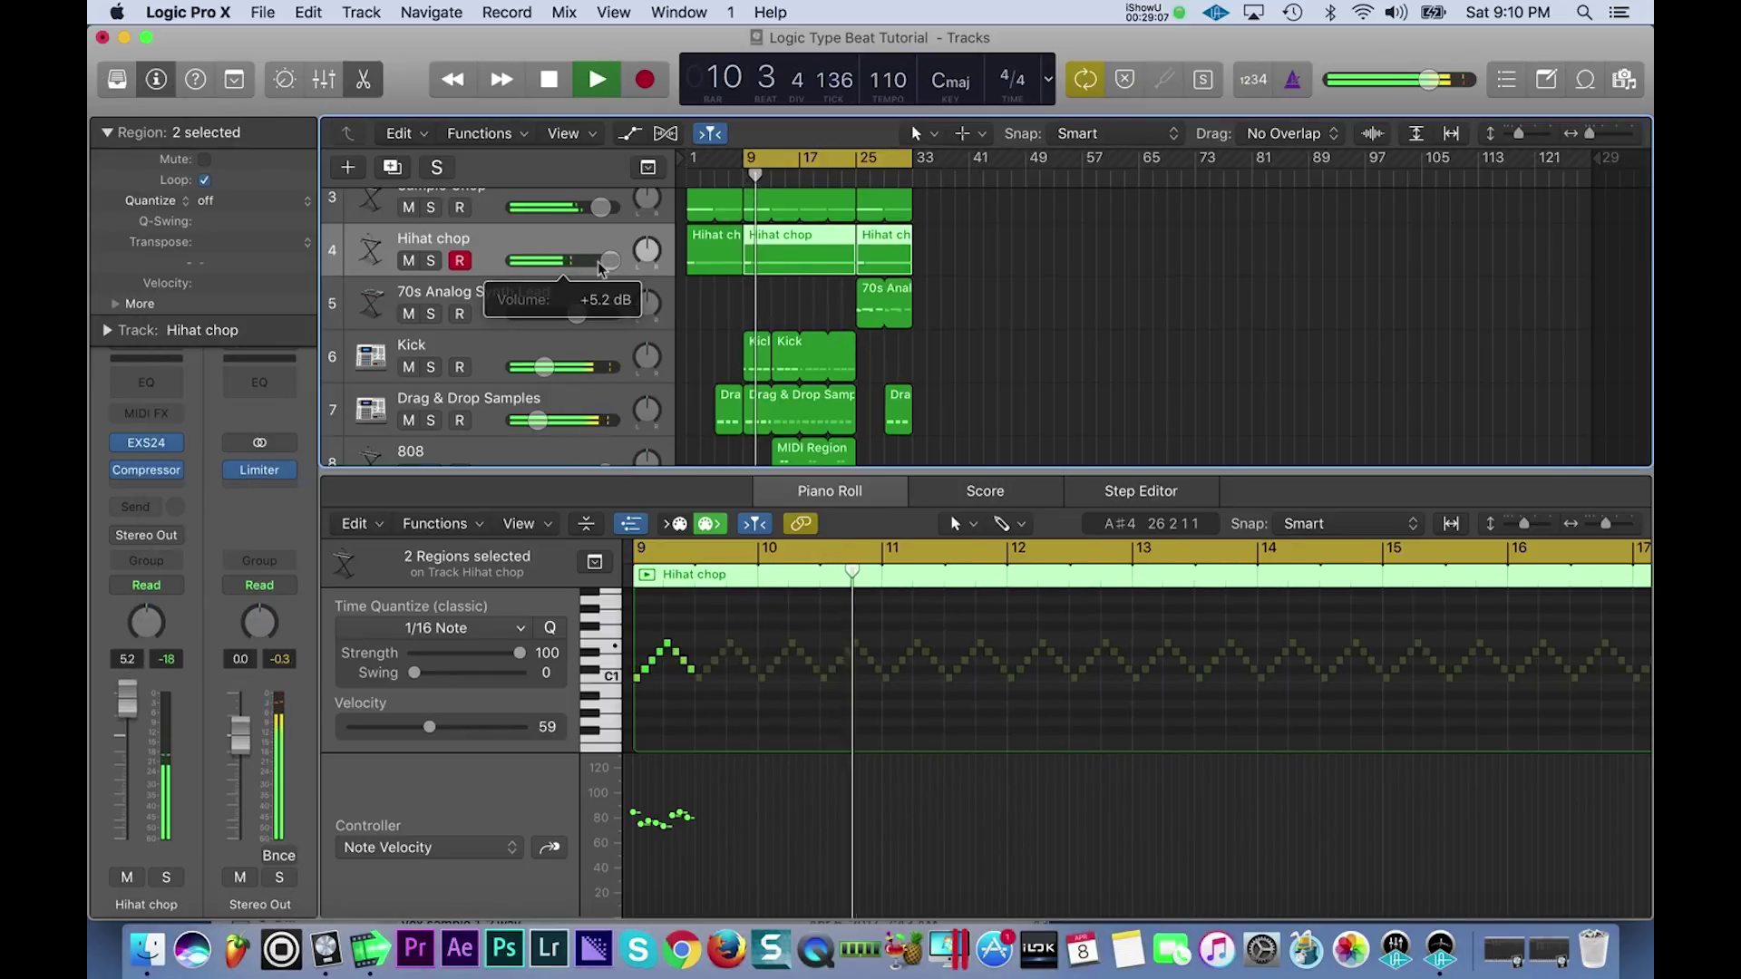
{"action": "left_click_drag", "start_coordinate": [611, 260], "coordinate": [606, 260]}
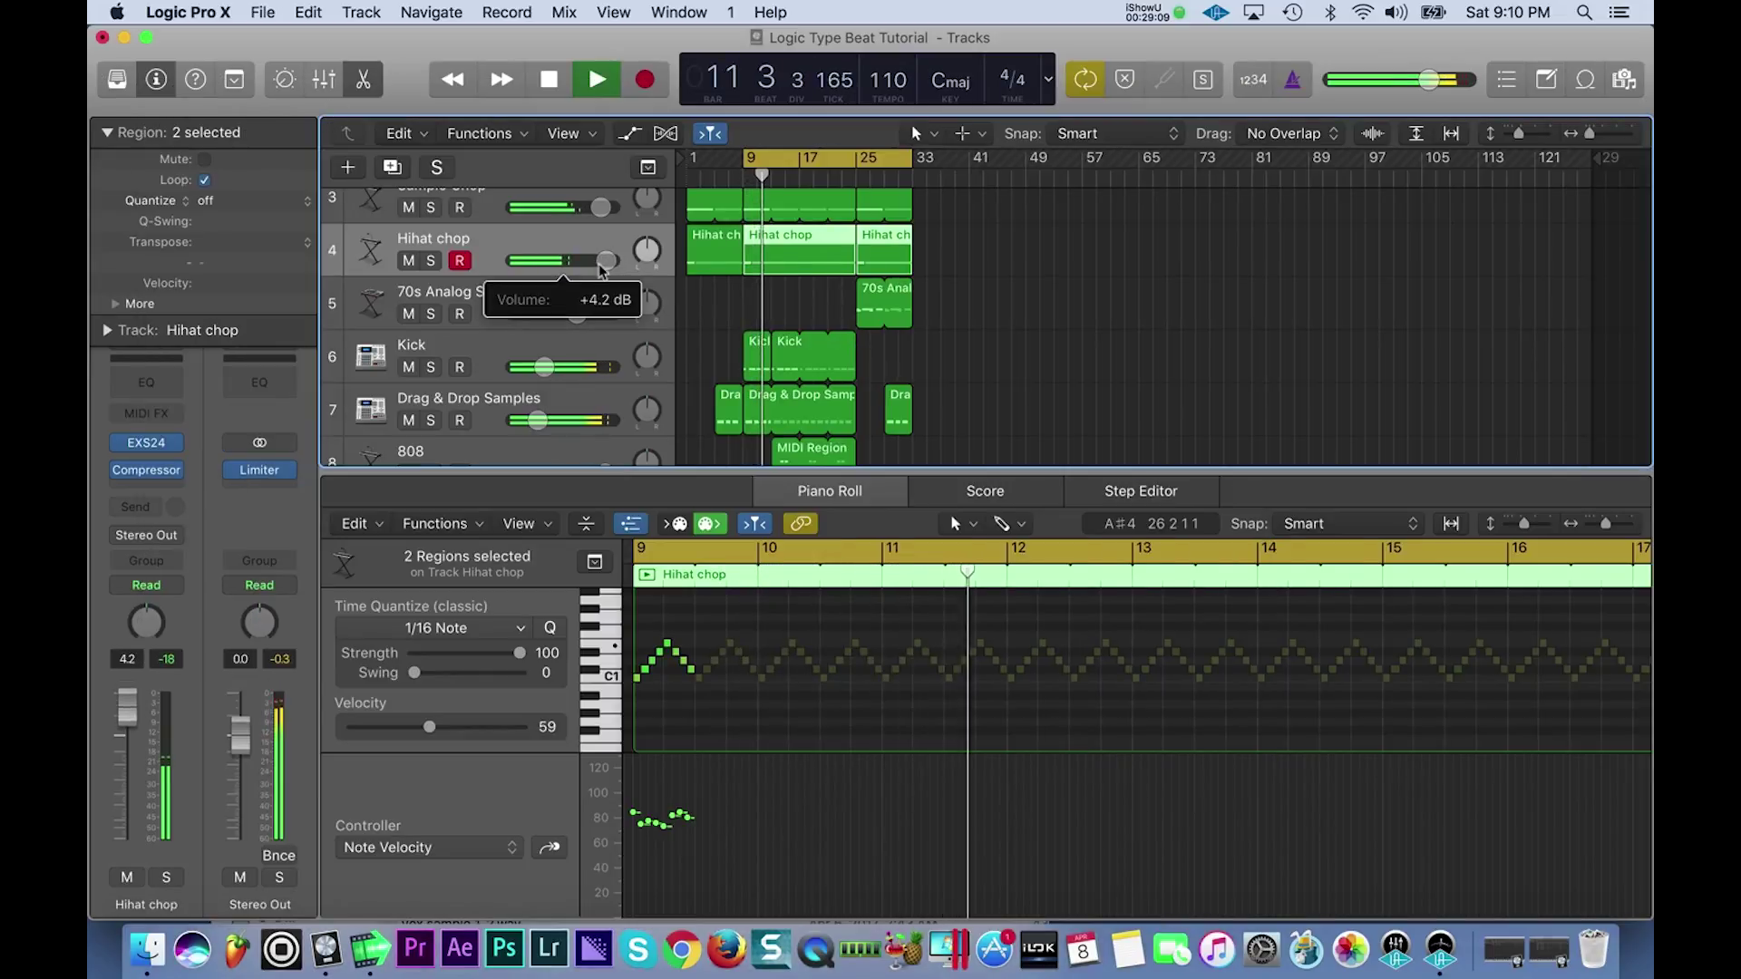
- Deselect the regions, turn off cycle mode and look over the tracks while the arrangement plays
{"action": "left_click", "coordinate": [709, 321]}
{"action": "left_click", "coordinate": [769, 168]}
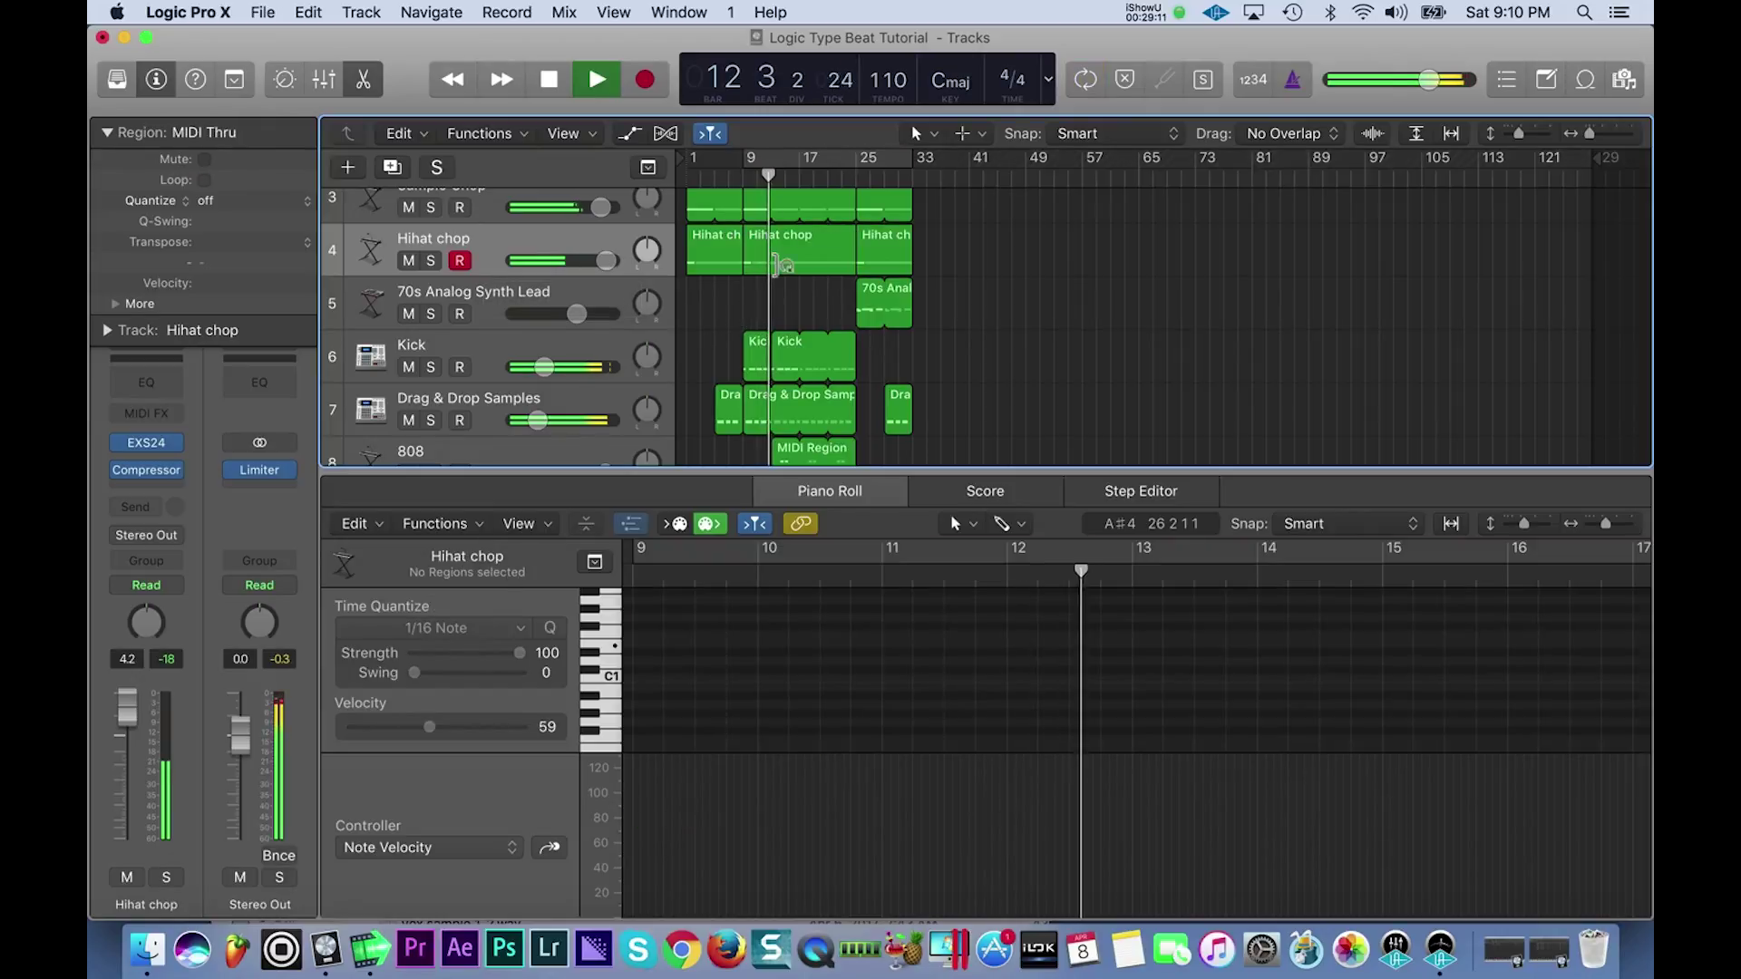
{"action": "scroll", "coordinate": [803, 351], "scroll_direction": "up", "scroll_amount": 3}
{"action": "scroll", "coordinate": [803, 350], "scroll_direction": "down", "scroll_amount": 5}
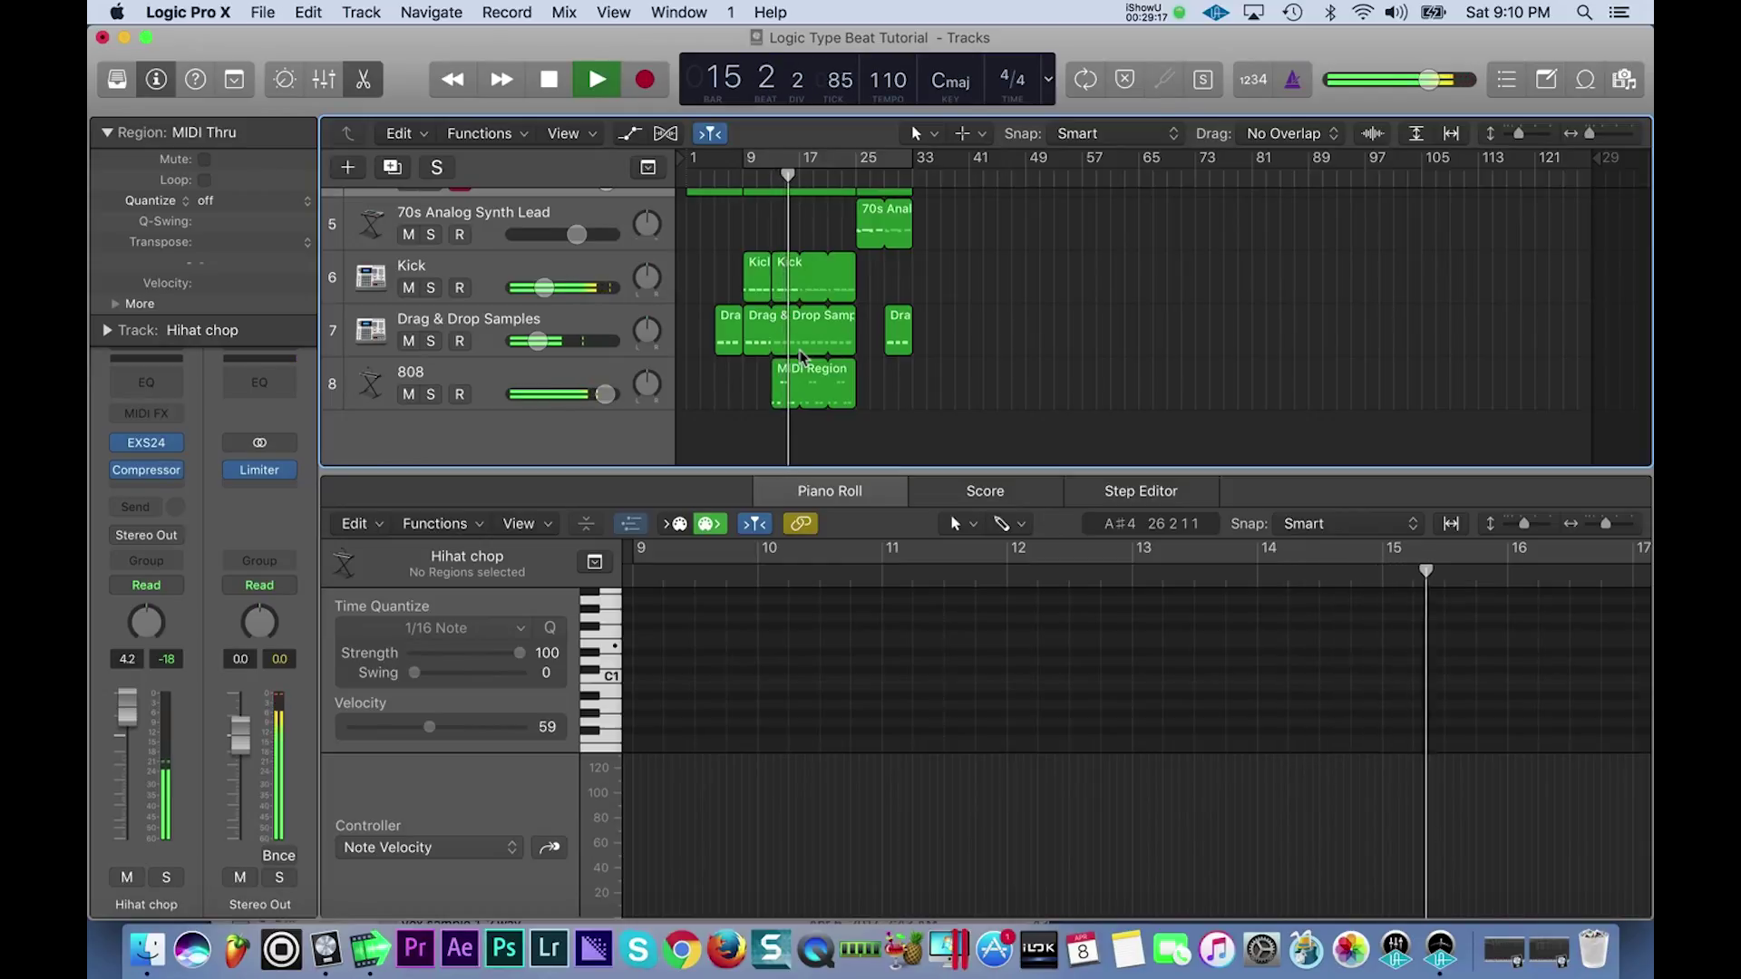
- Try legato mode with a glide time of 51 ms in the 808 track's EXS24 sampler
{"action": "left_click", "coordinate": [538, 372]}
{"action": "left_click", "coordinate": [146, 443]}
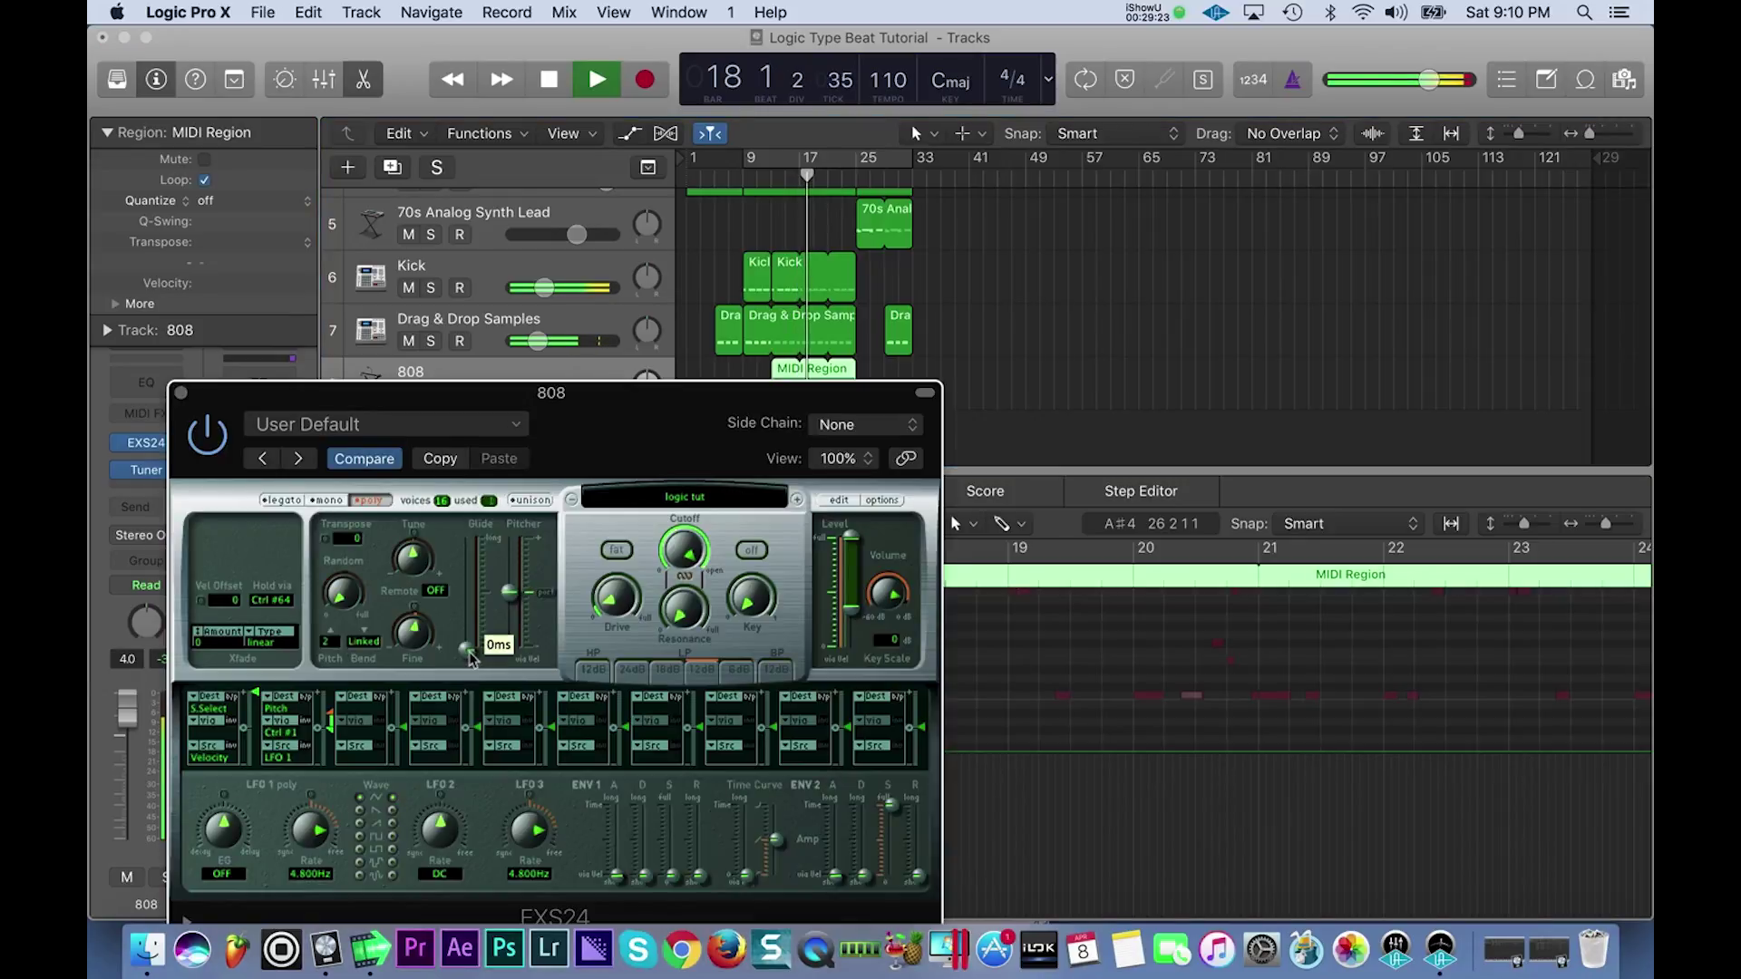
{"action": "left_click_drag", "start_coordinate": [471, 644], "coordinate": [473, 639]}
{"action": "left_click", "coordinate": [280, 501]}
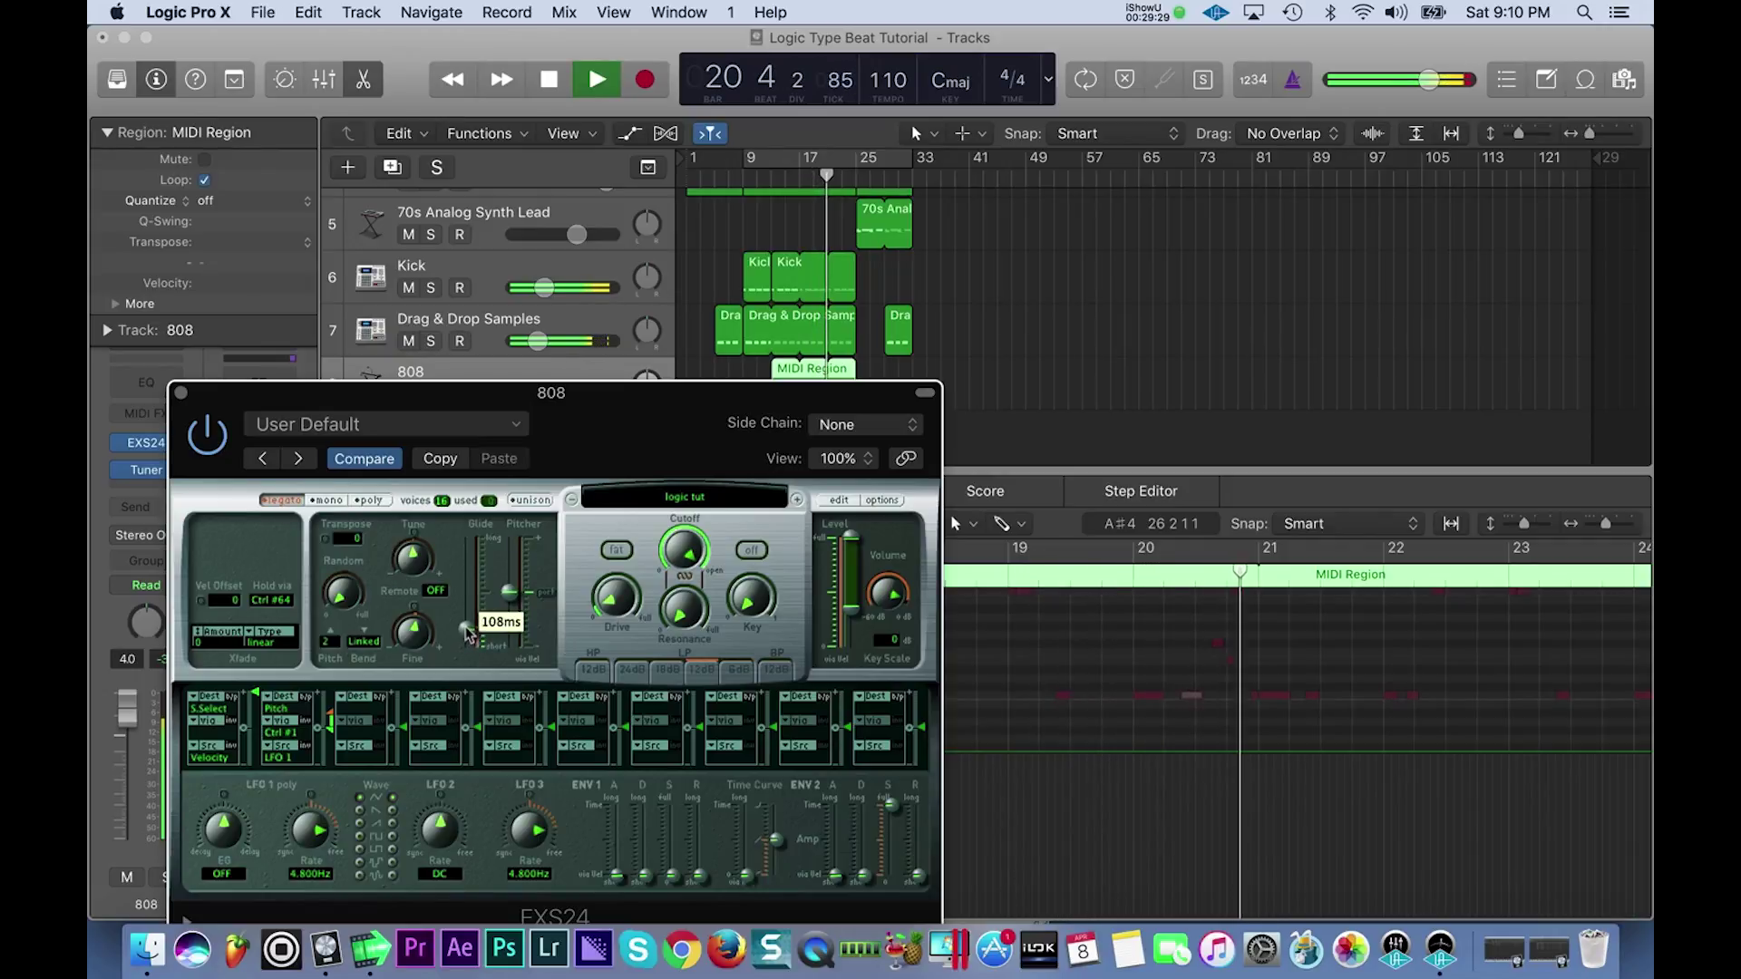
{"action": "left_click_drag", "start_coordinate": [467, 635], "coordinate": [470, 632]}
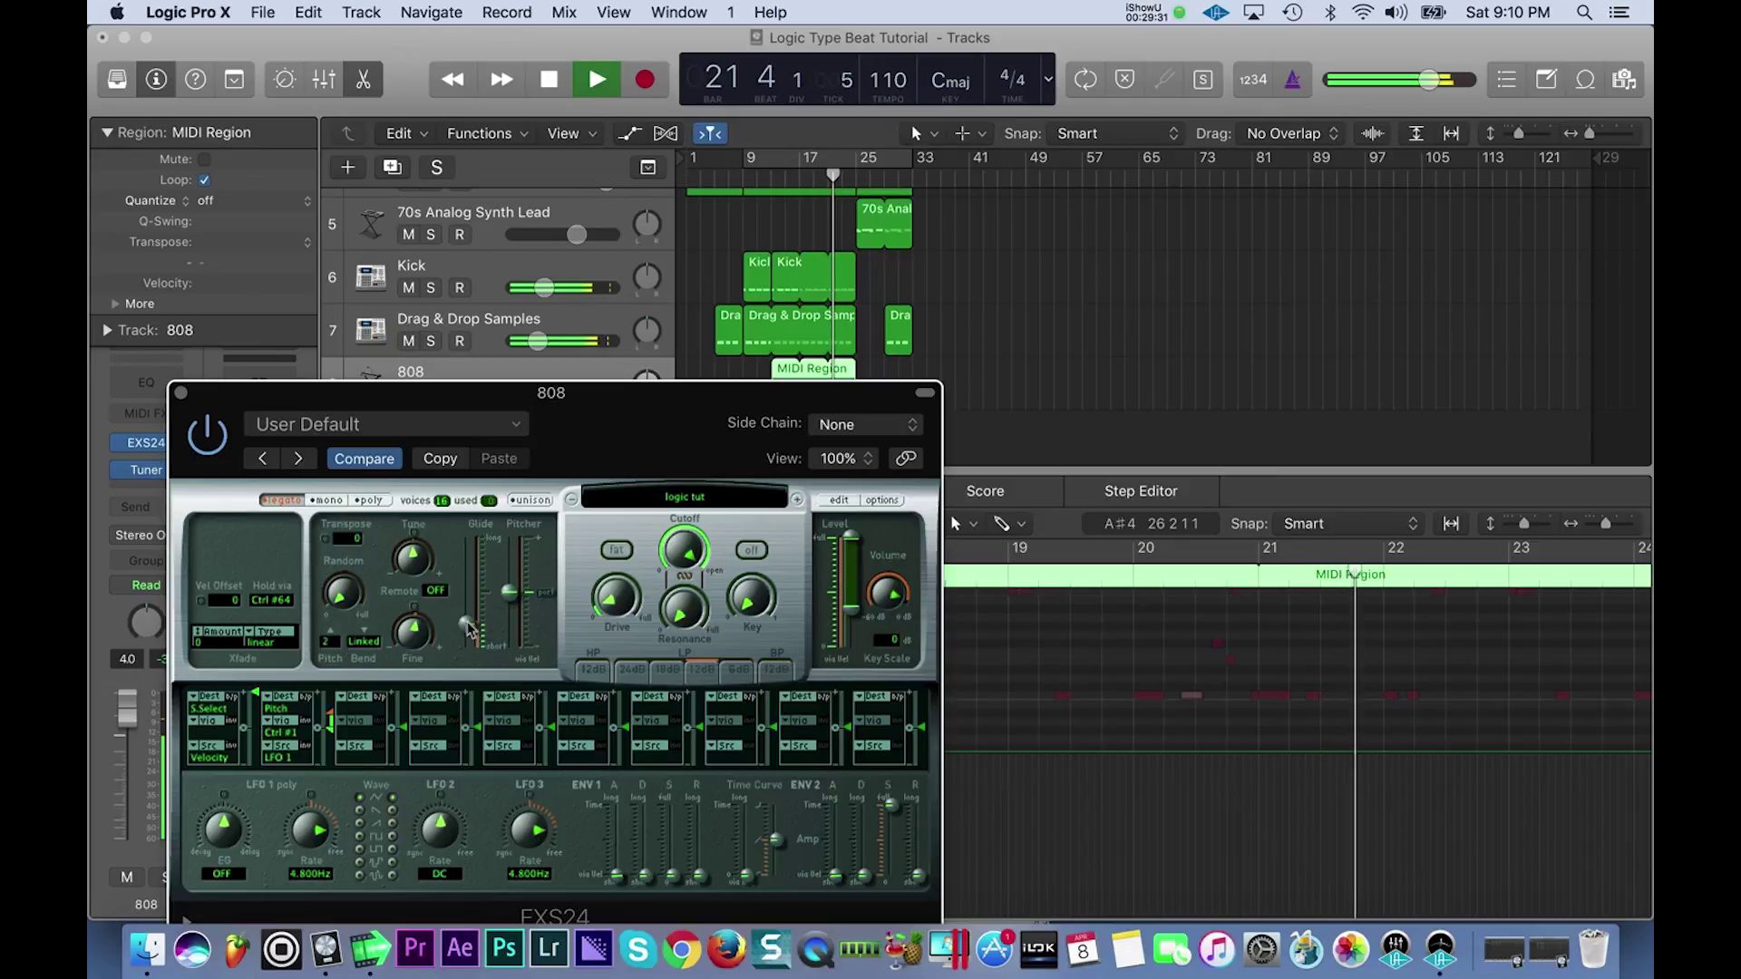
{"action": "left_click_drag", "start_coordinate": [467, 624], "coordinate": [467, 617]}
{"action": "left_click_drag", "start_coordinate": [635, 417], "coordinate": [744, 436]}
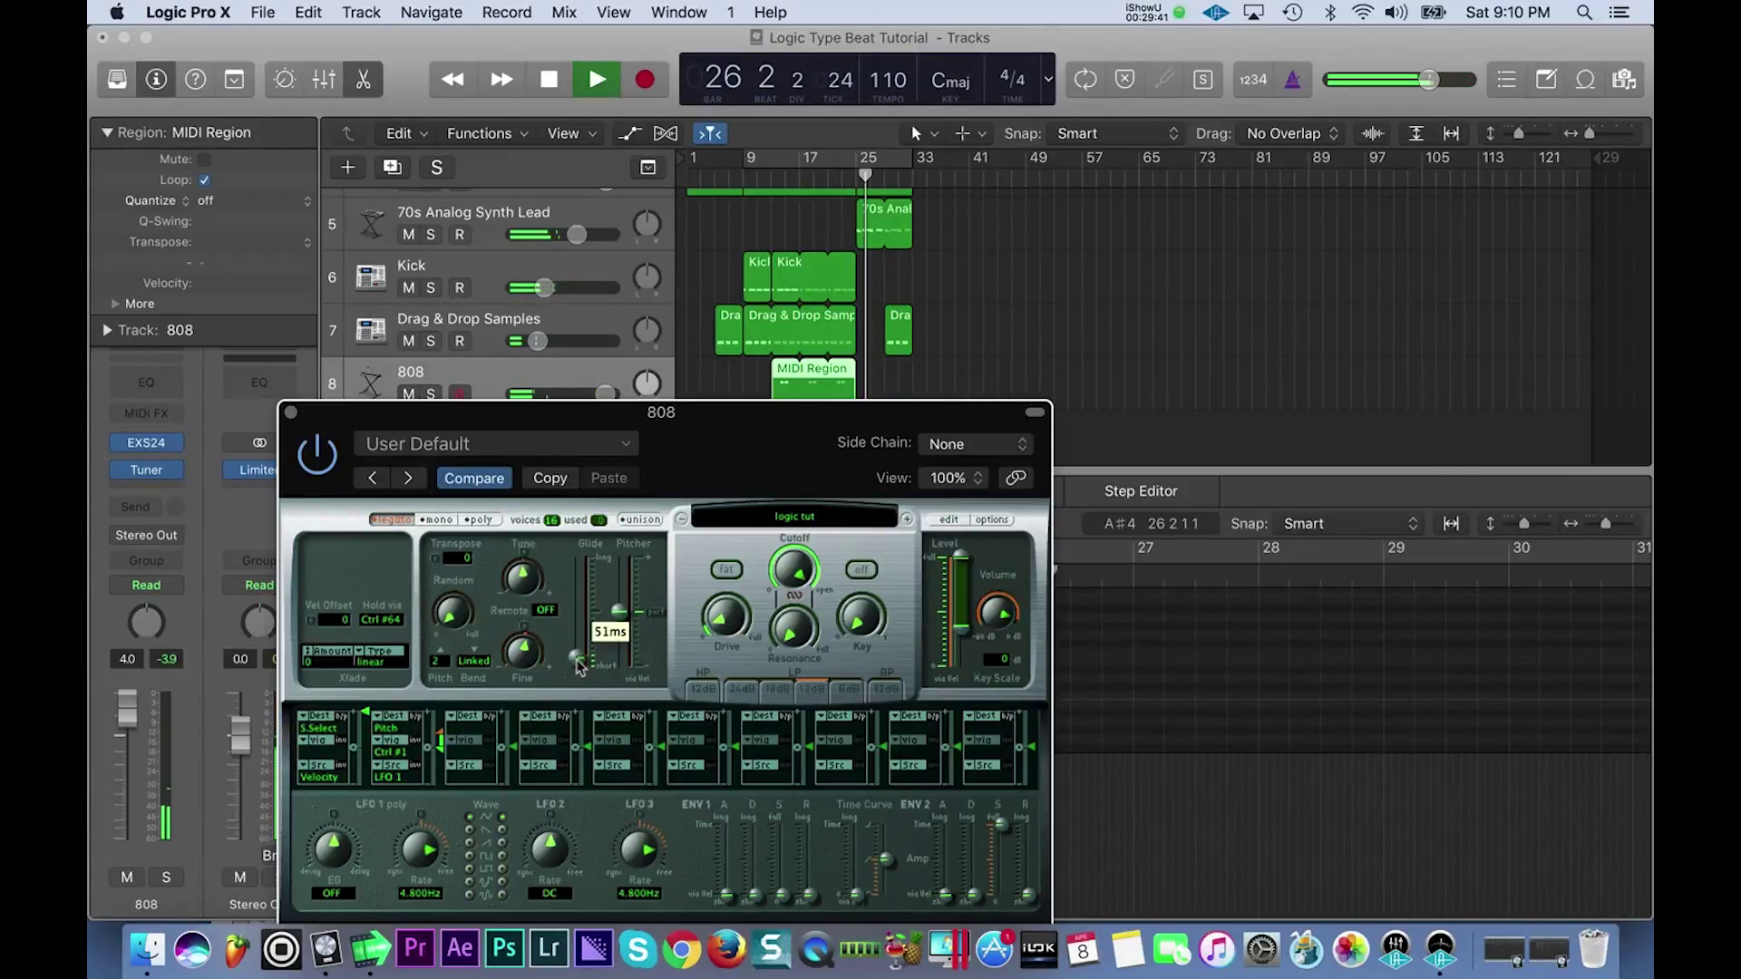
- Replay from bar 12 to audition the 808 glide, and switch the sampler back to poly mode
{"action": "key", "text": "space"}
{"action": "left_click", "coordinate": [770, 167]}
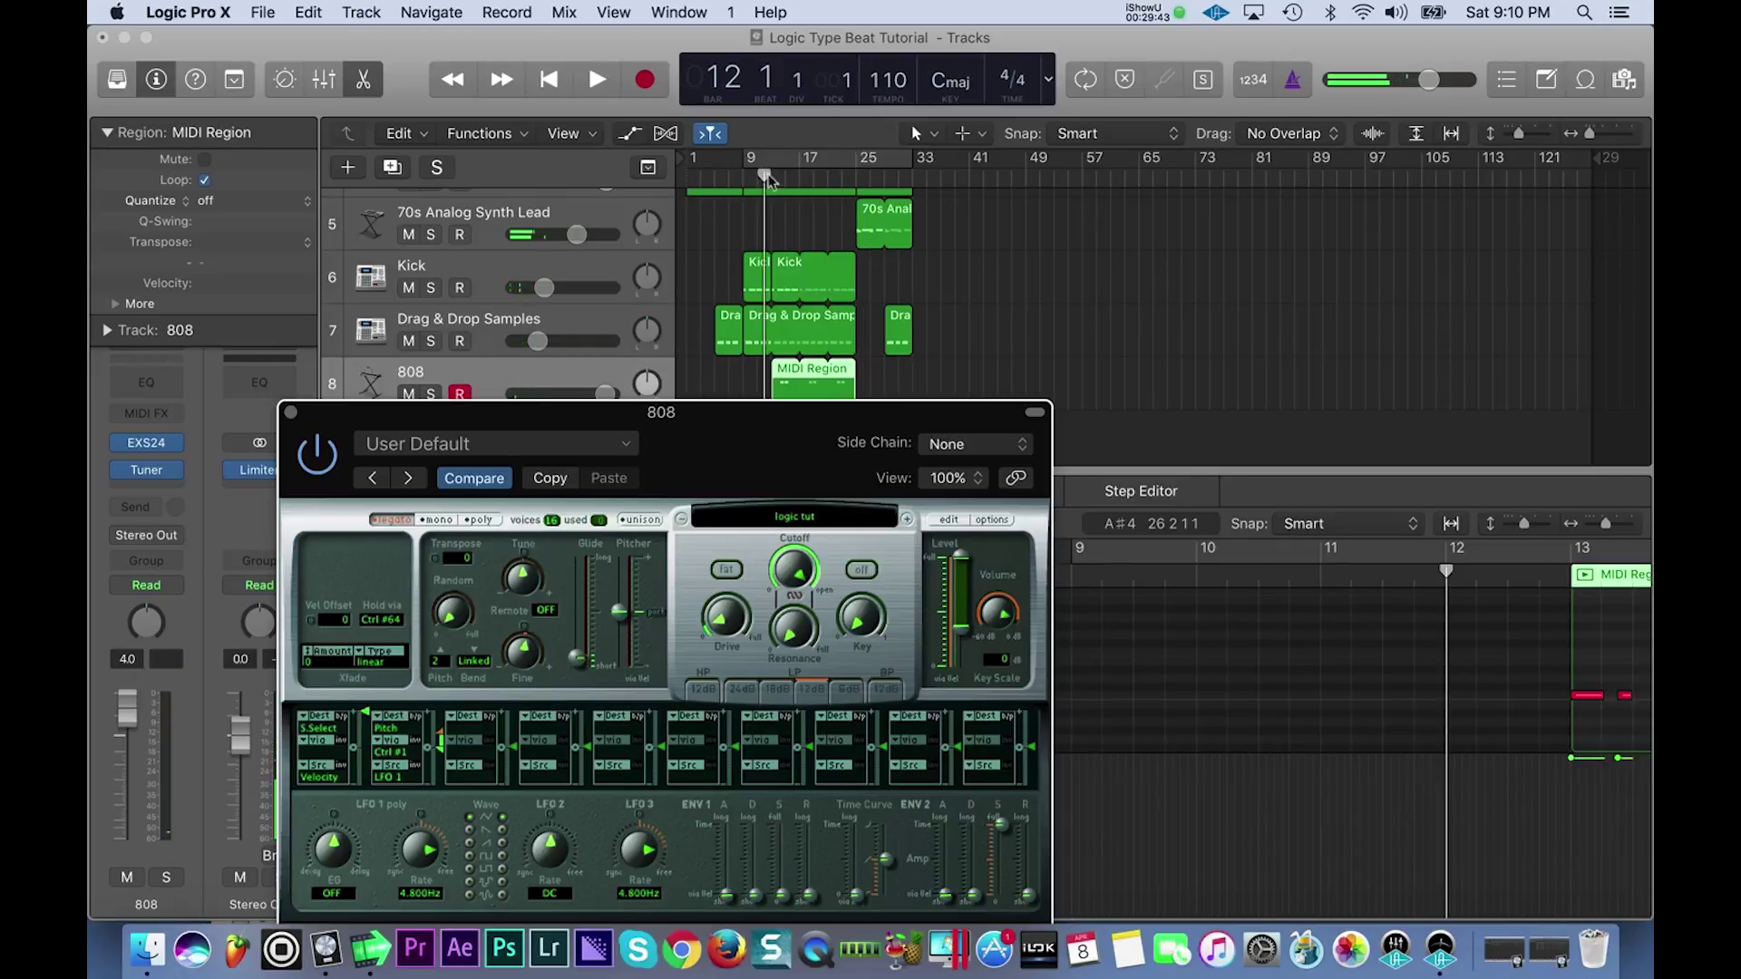
{"action": "key", "text": "space"}
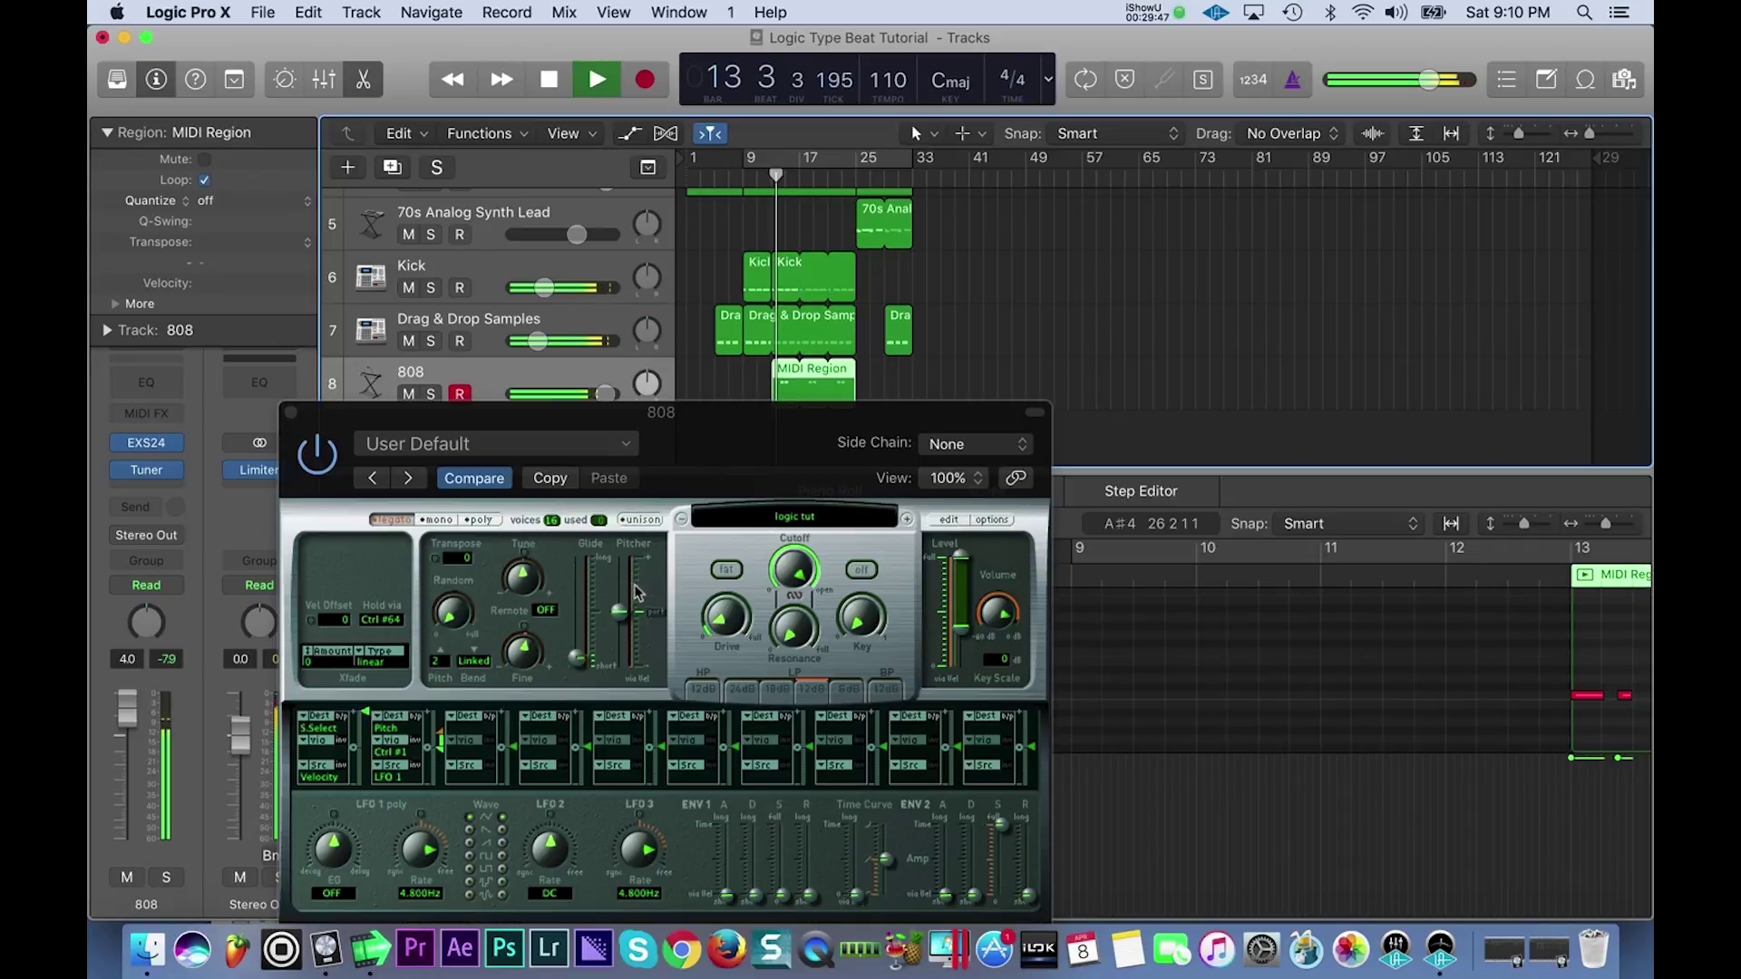
{"action": "left_click", "coordinate": [478, 522]}
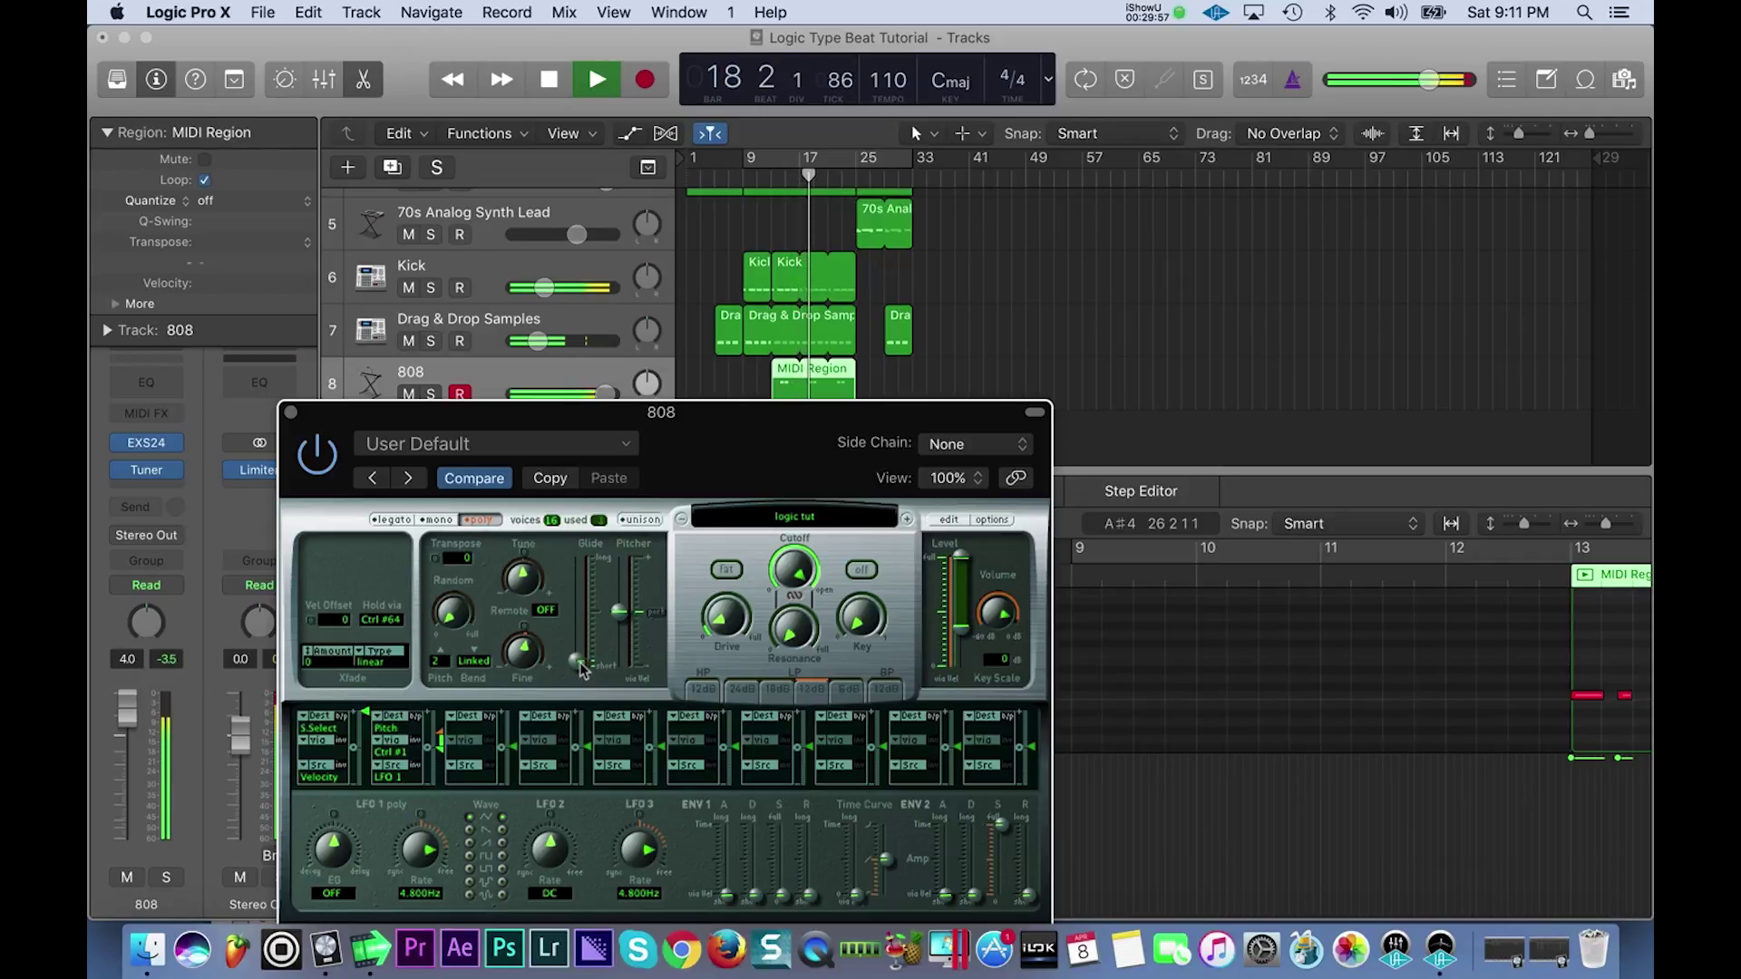
{"action": "left_click", "coordinate": [291, 414]}
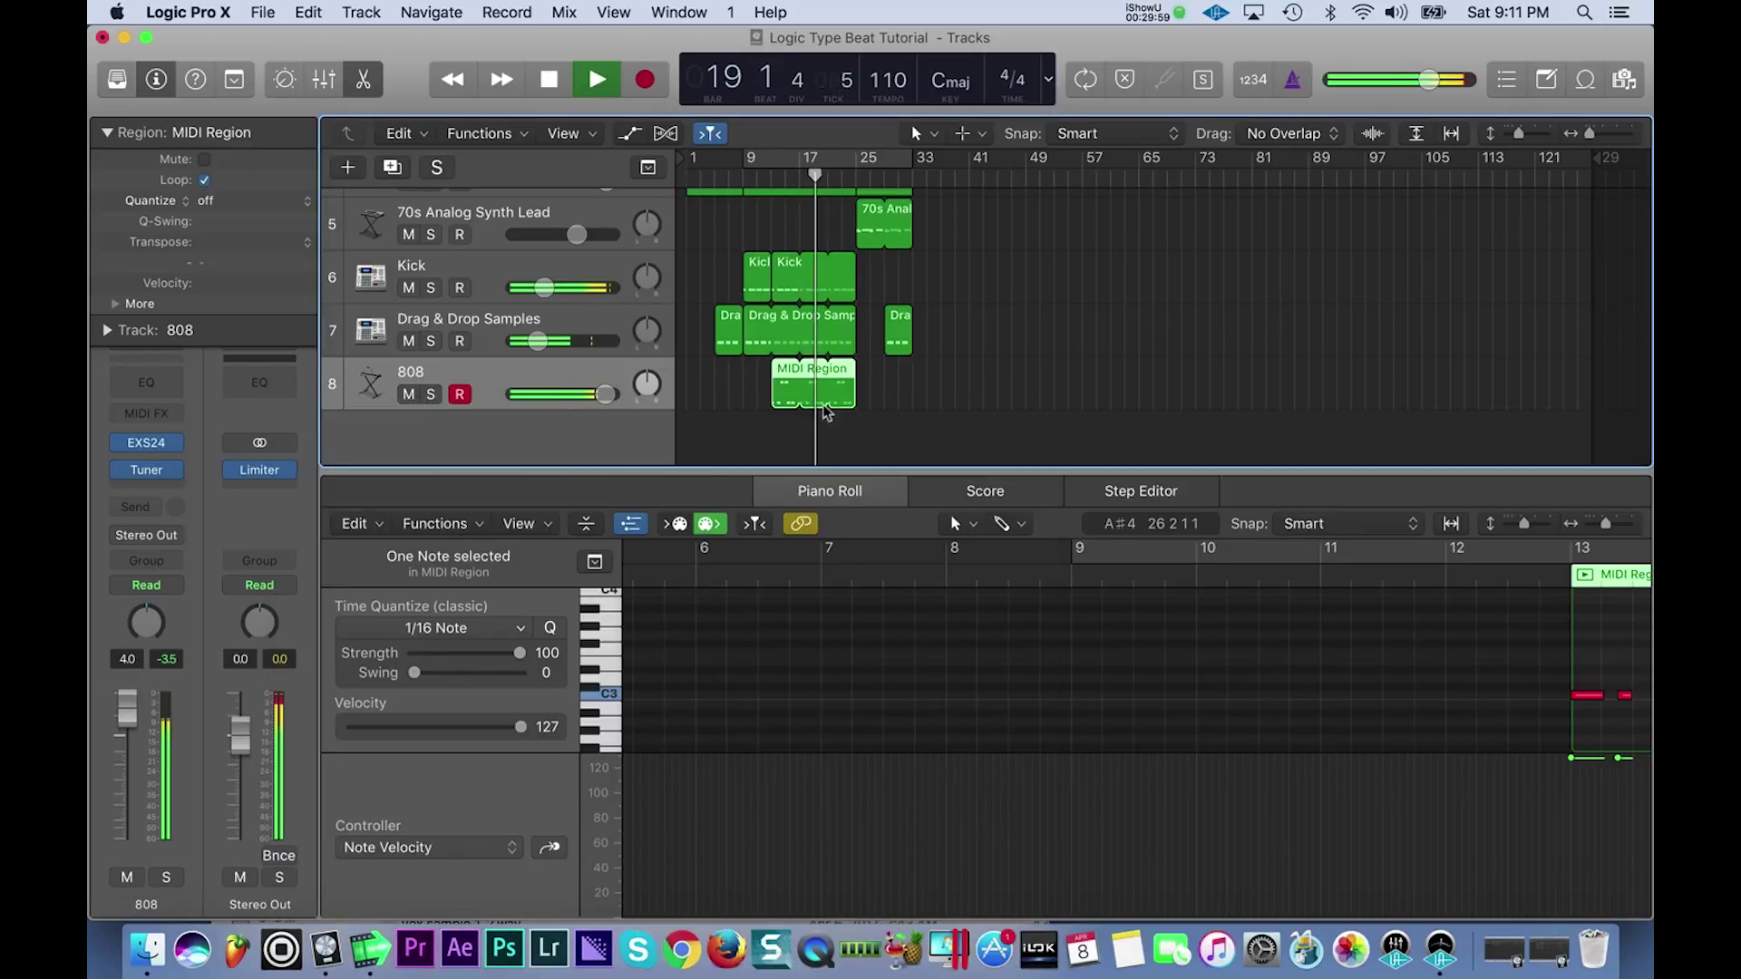
- Add a Channel EQ to the Sample Chop track and stop playback
{"action": "scroll", "coordinate": [926, 377], "scroll_direction": "up", "scroll_amount": 3}
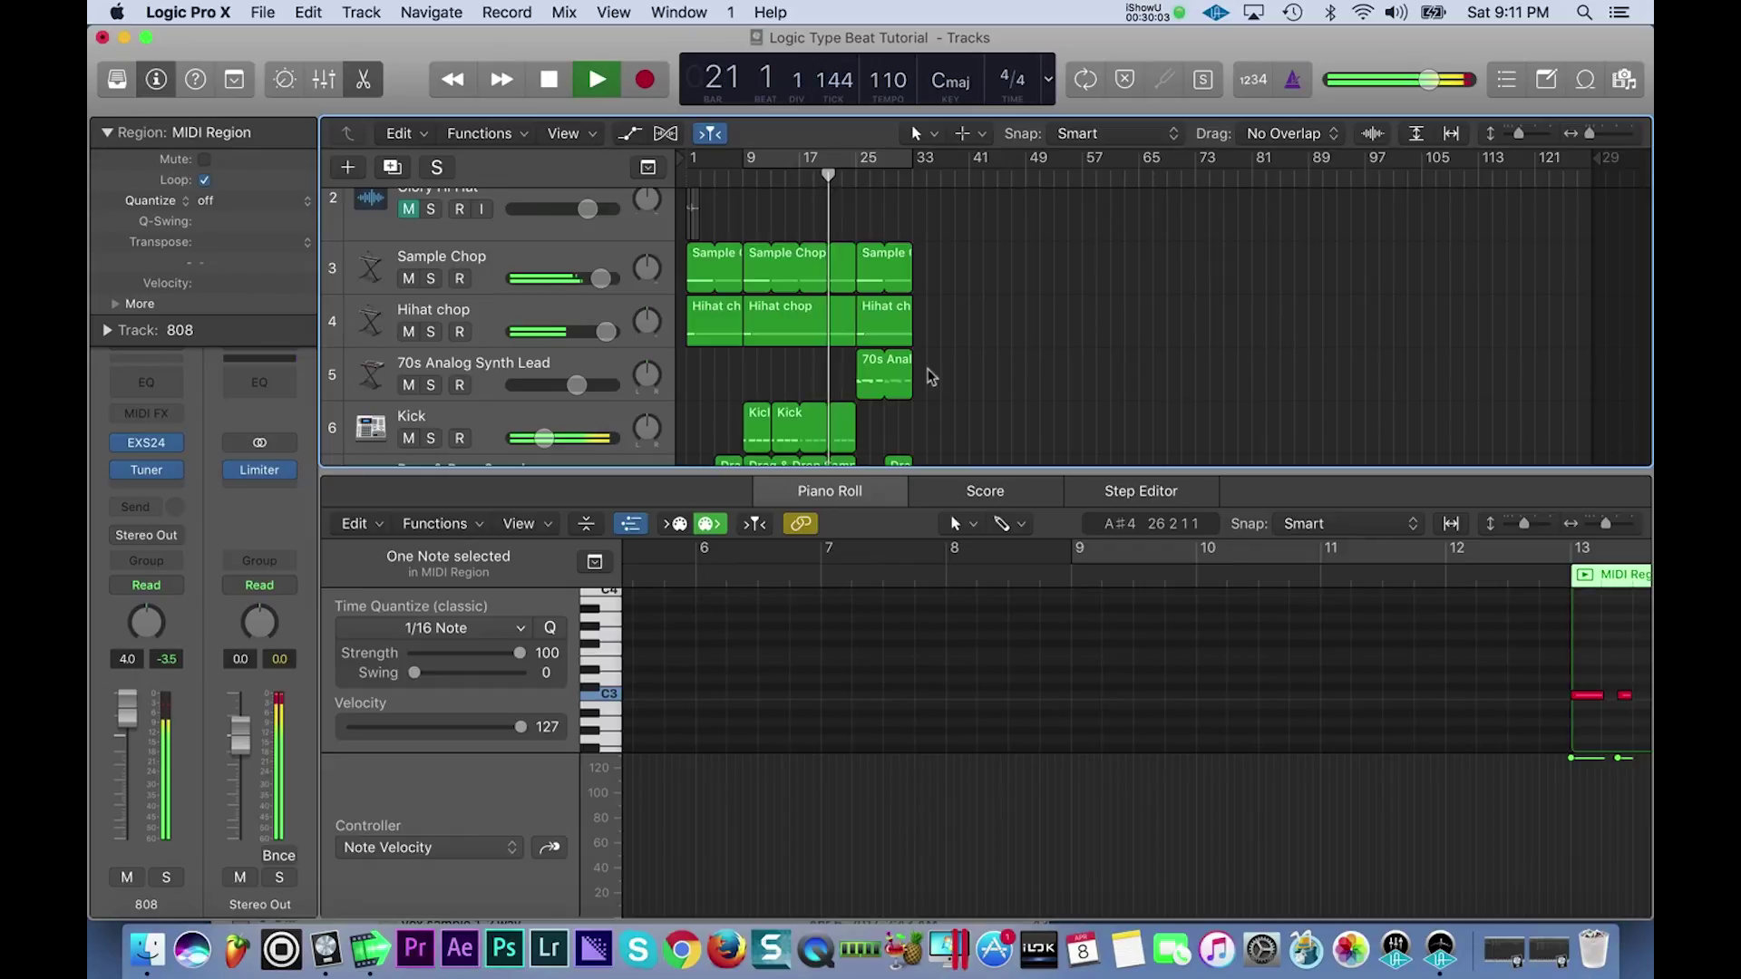
{"action": "scroll", "coordinate": [931, 378], "scroll_direction": "down", "scroll_amount": 4}
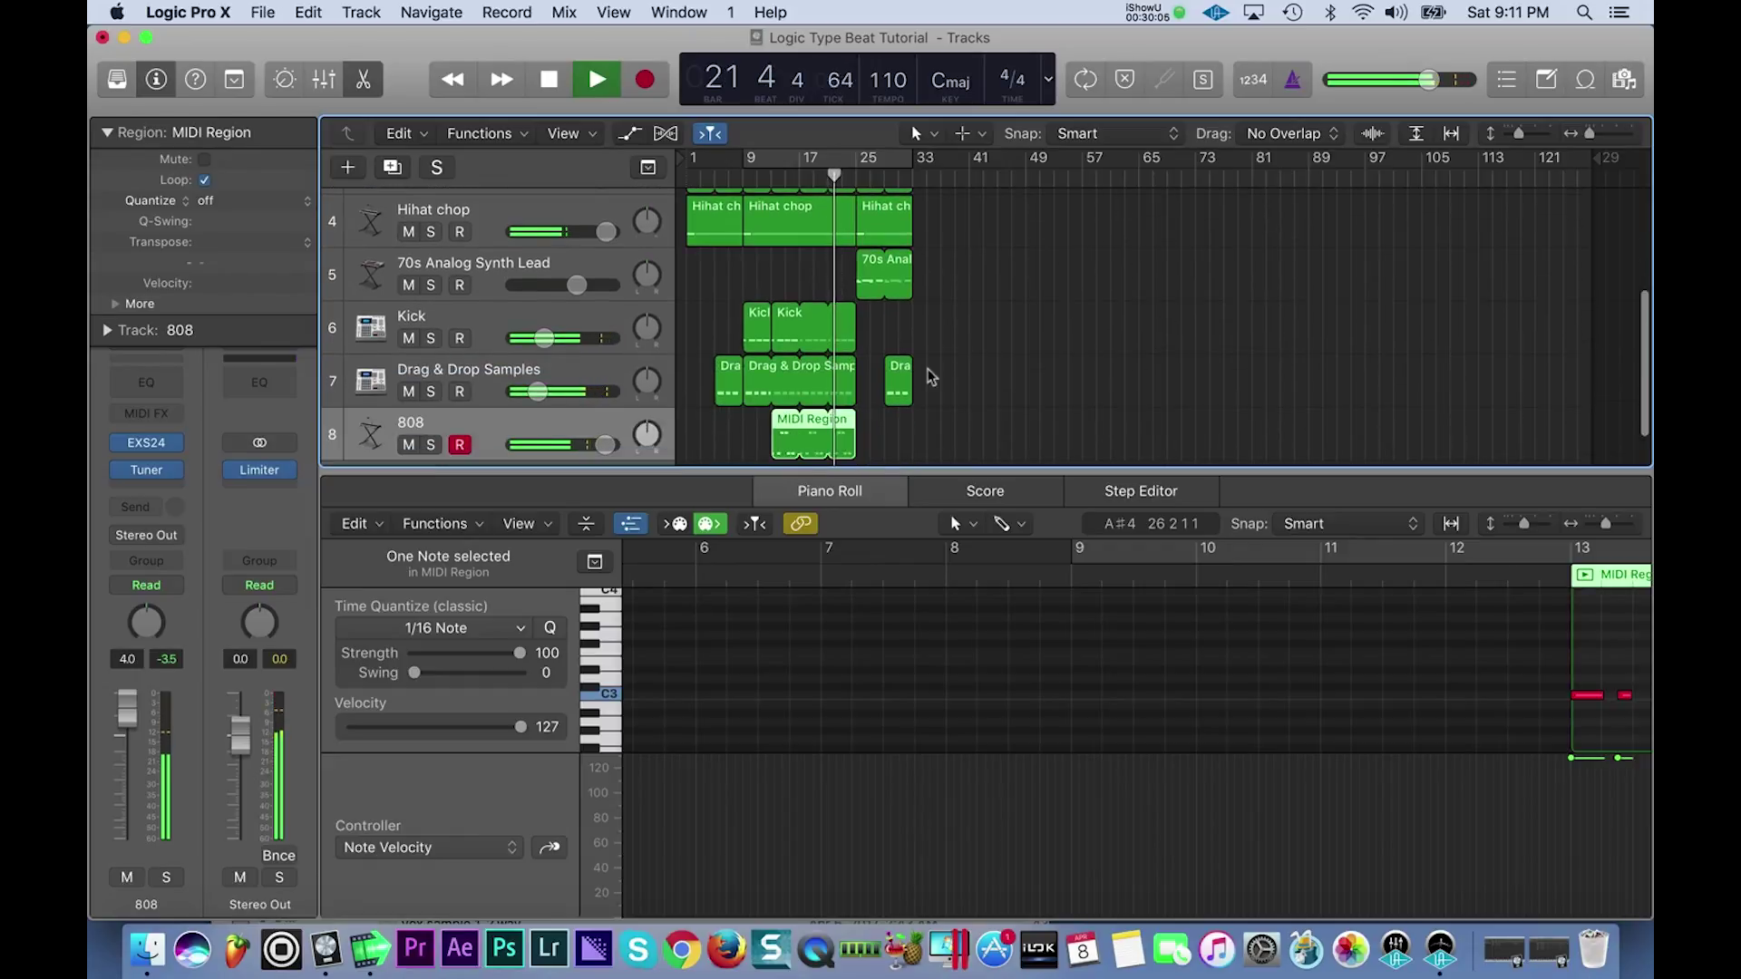
{"action": "scroll", "coordinate": [712, 283], "scroll_direction": "up", "scroll_amount": 4}
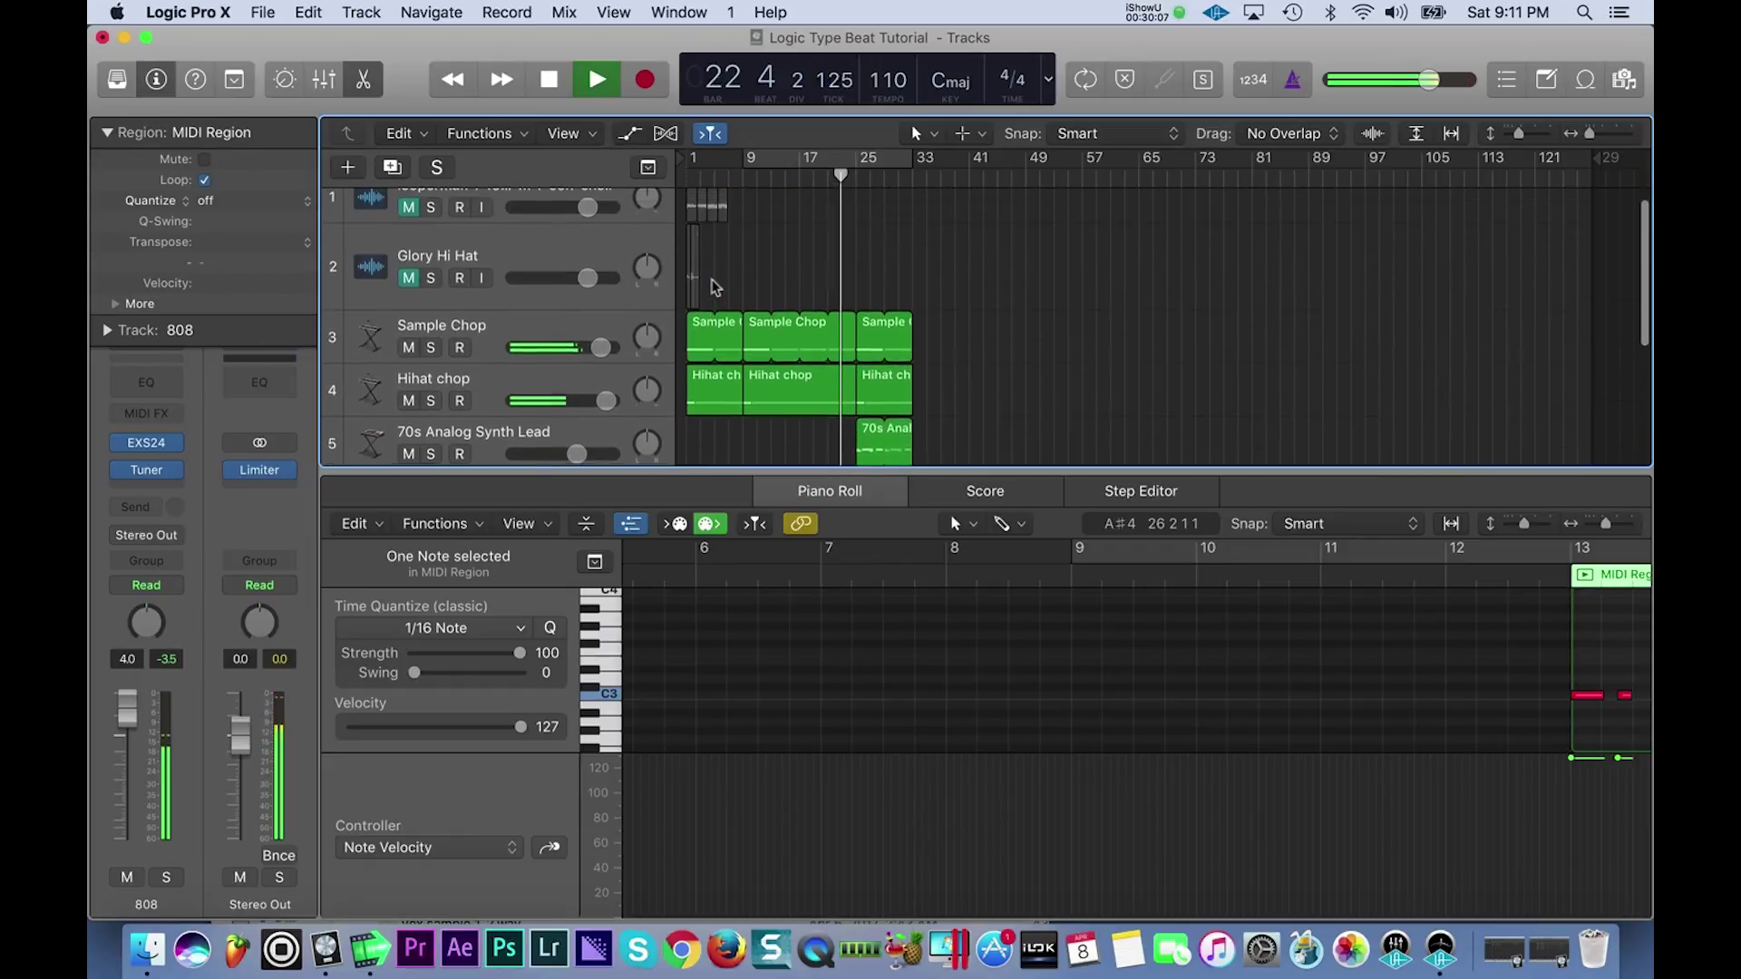
{"action": "left_click", "coordinate": [581, 295]}
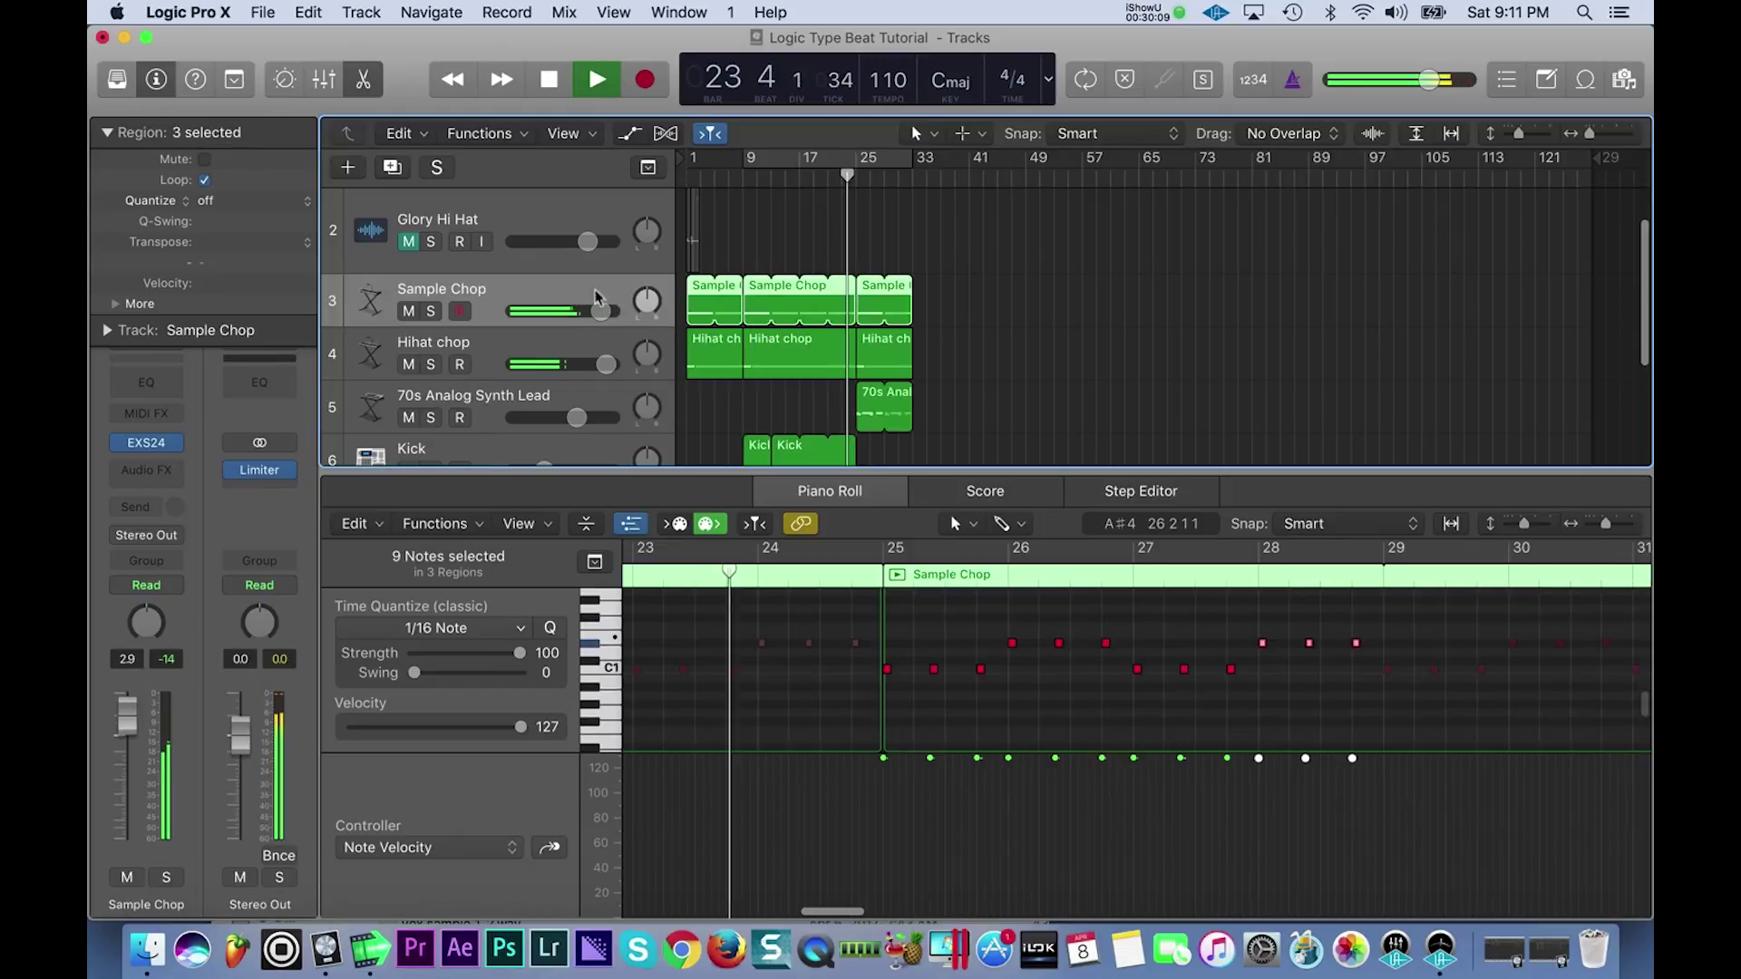
{"action": "left_click", "coordinate": [162, 388]}
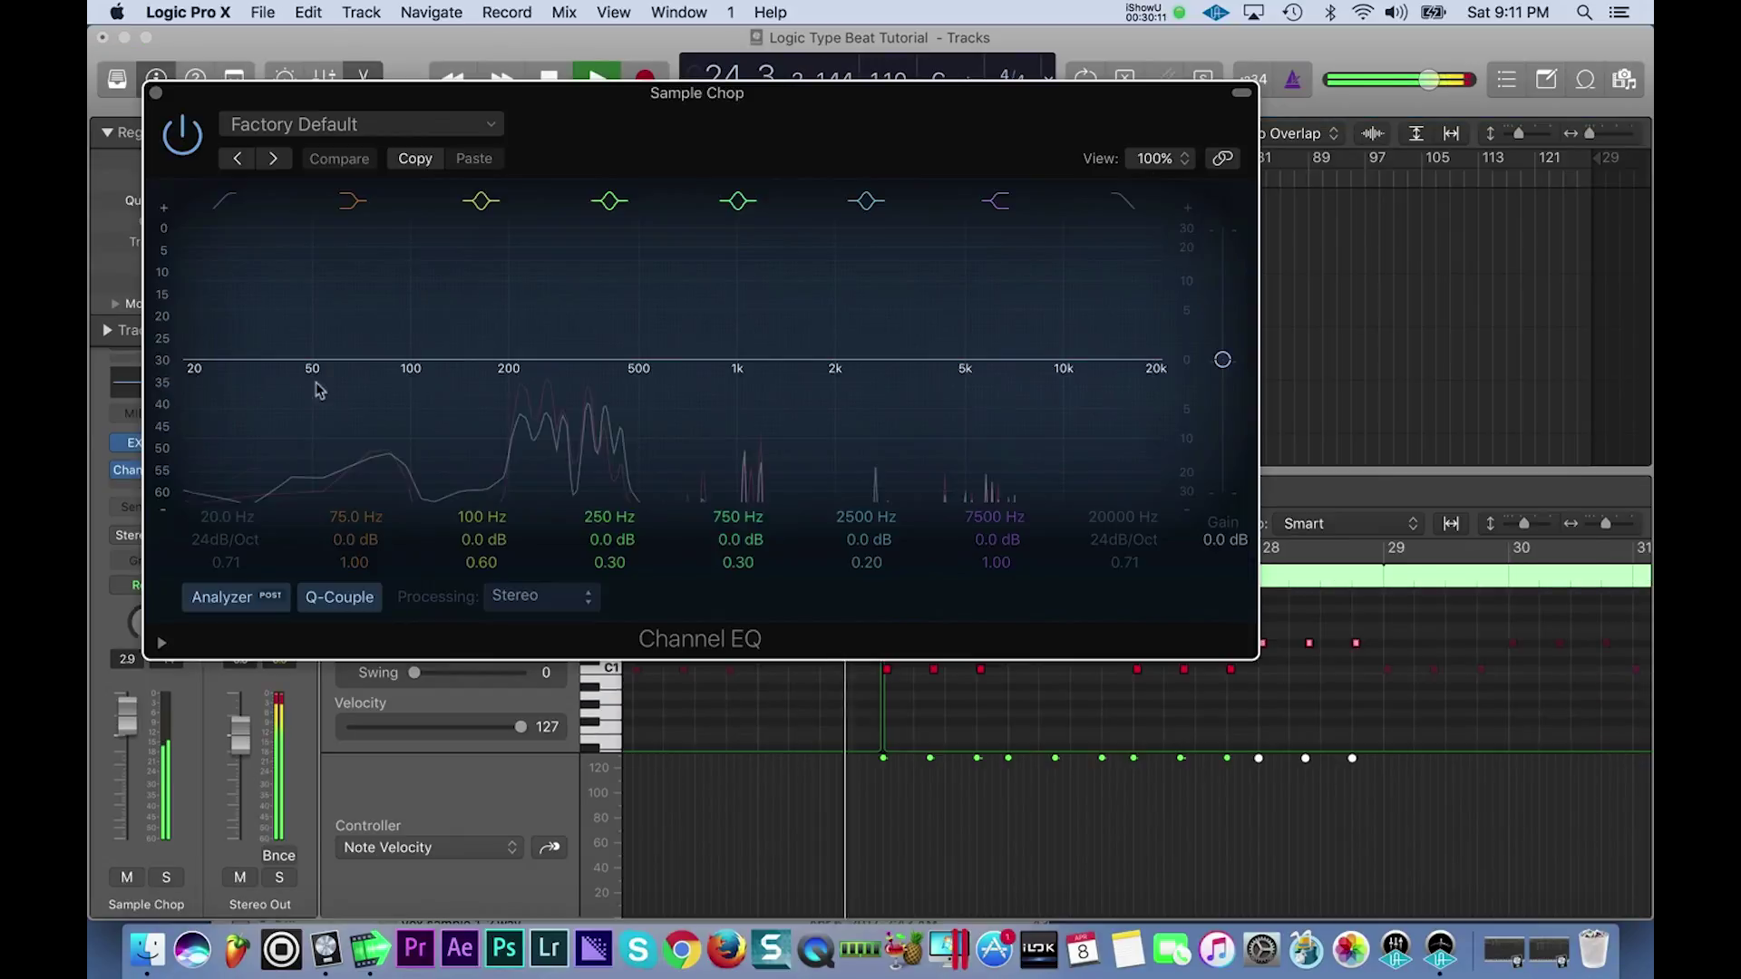
{"action": "key", "text": "space"}
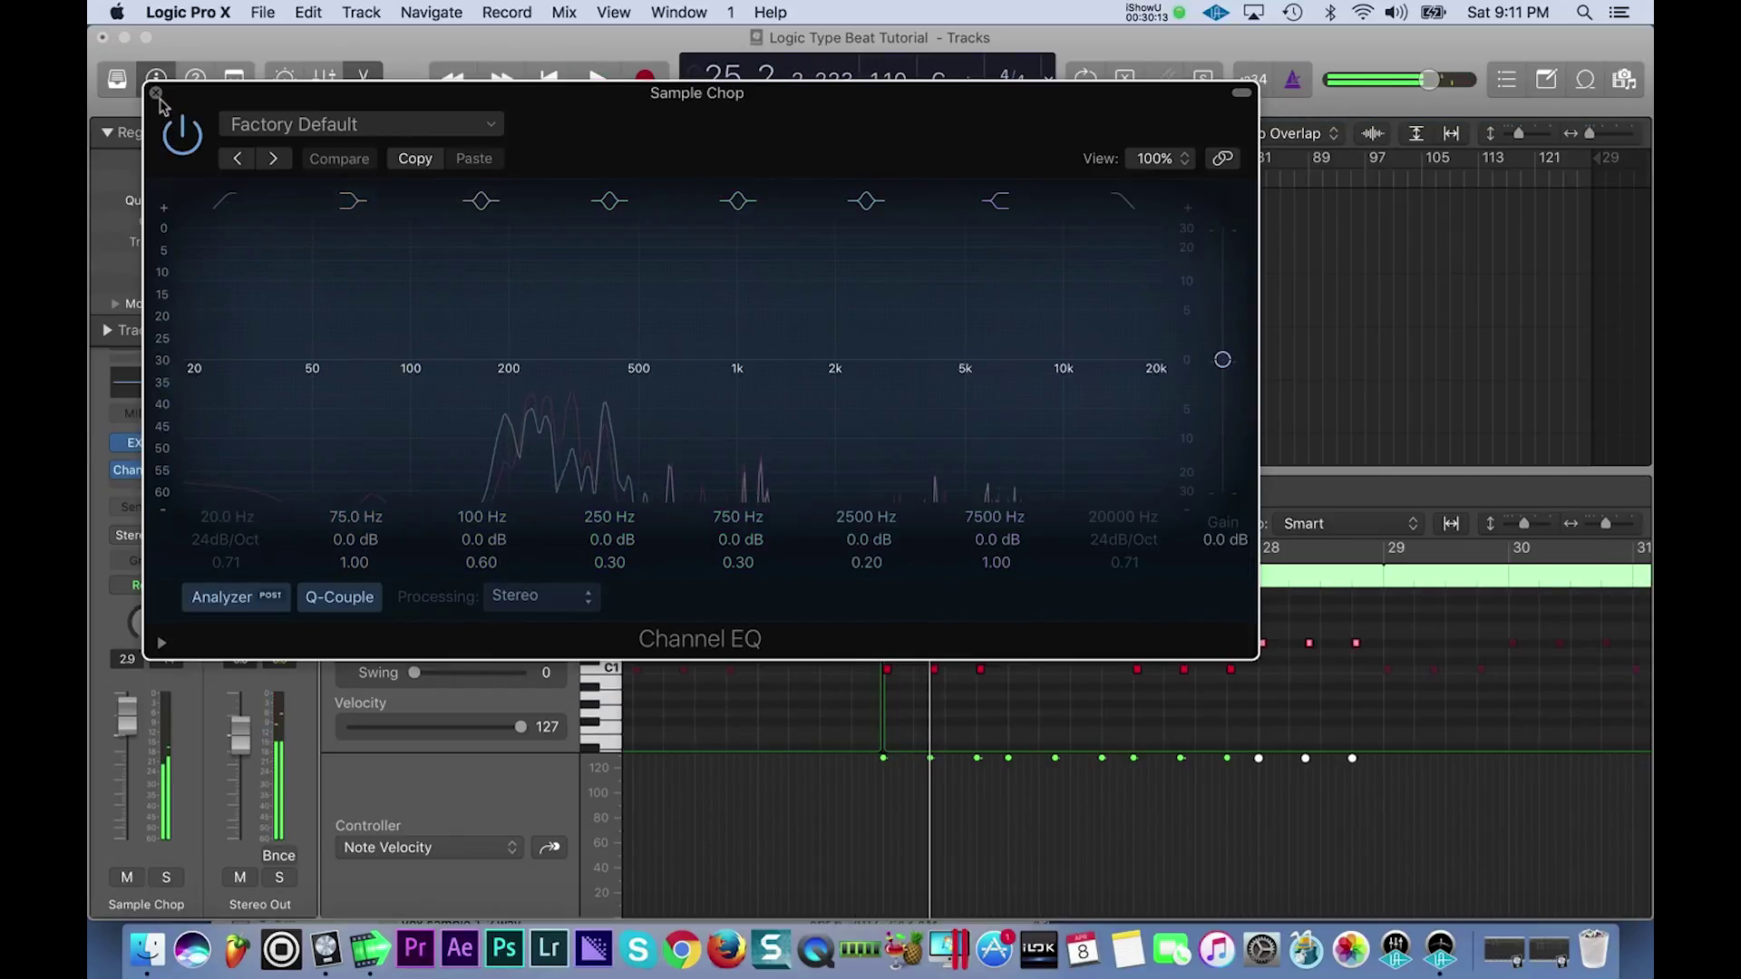
{"action": "left_click", "coordinate": [156, 94]}
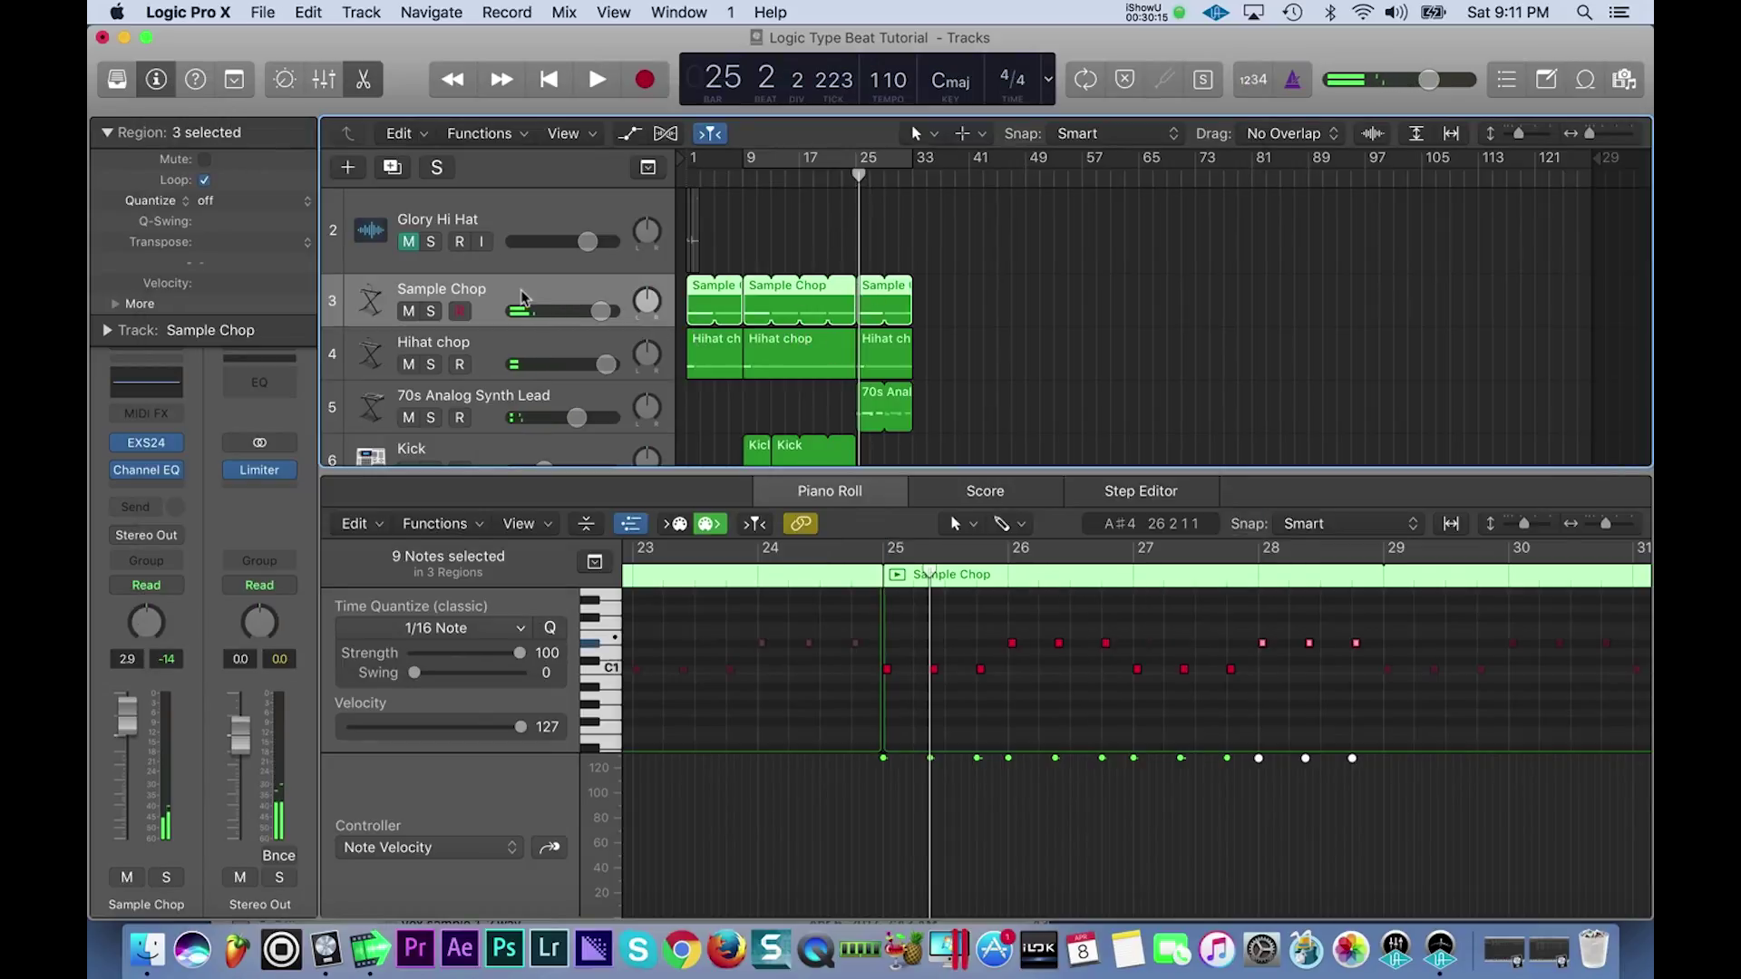
- Show the Channel EQ high-cut frequency as Sample Chop's automation parameter and enable the EQ's high-cut filter
{"action": "key", "text": "a"}
{"action": "left_click", "coordinate": [587, 354]}
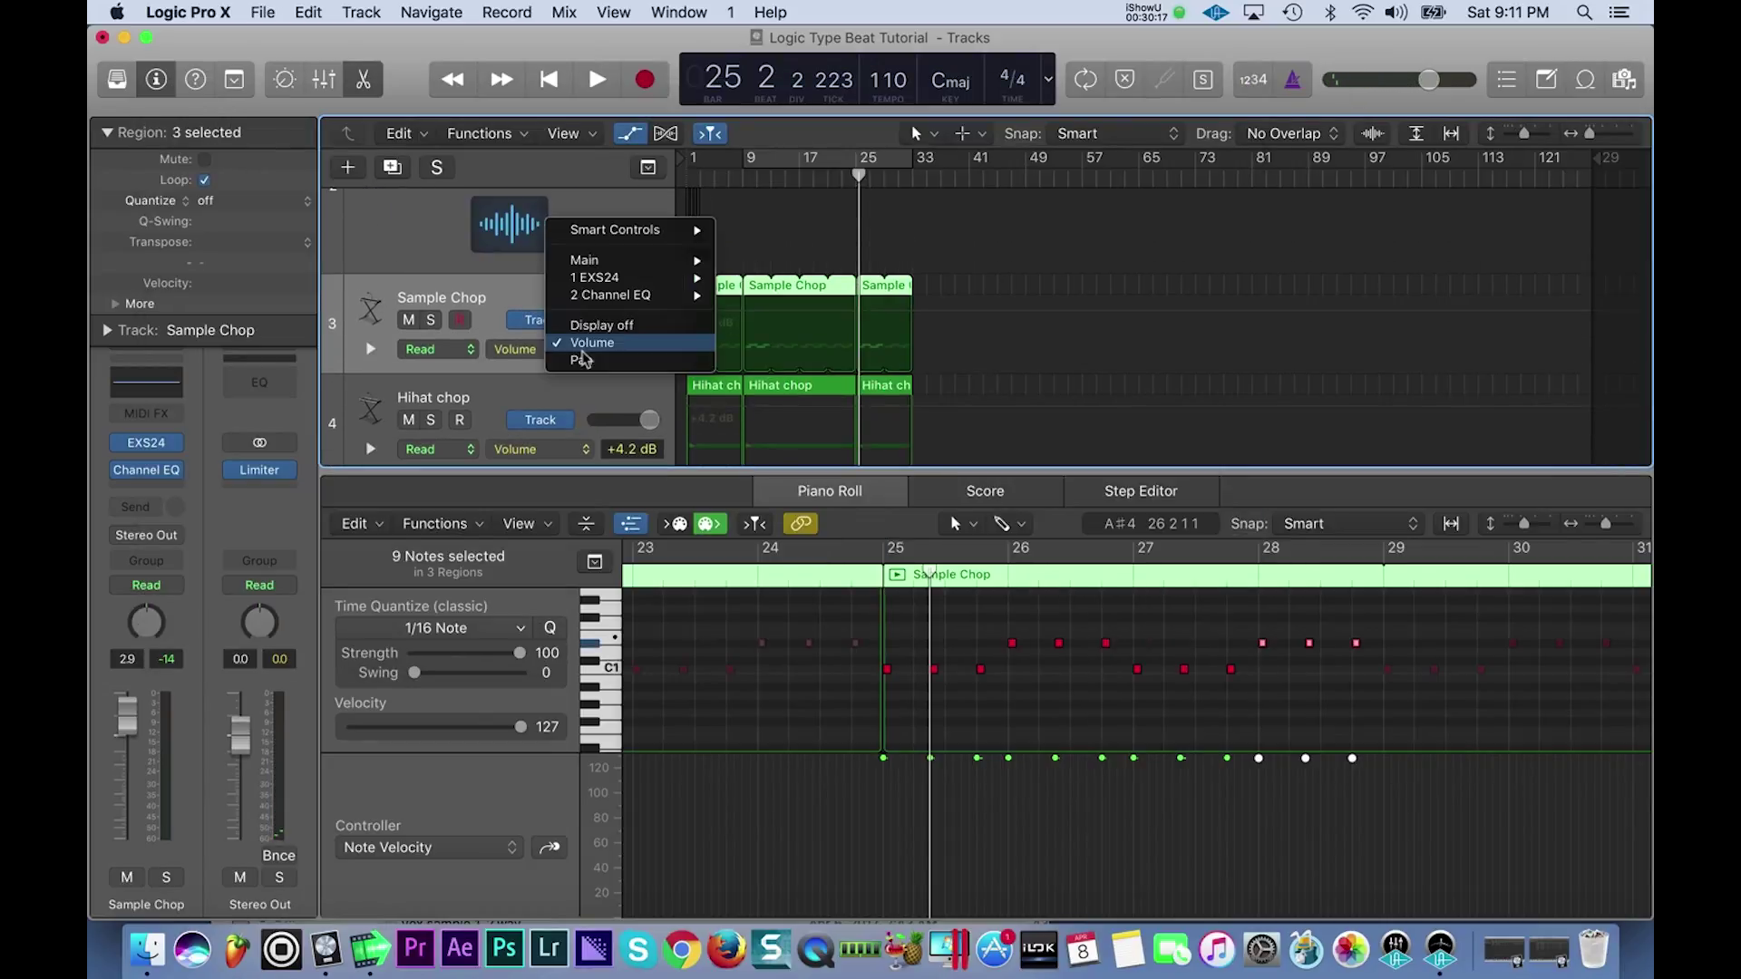
{"action": "mouse_move", "coordinate": [680, 306]}
{"action": "left_click", "coordinate": [810, 299]}
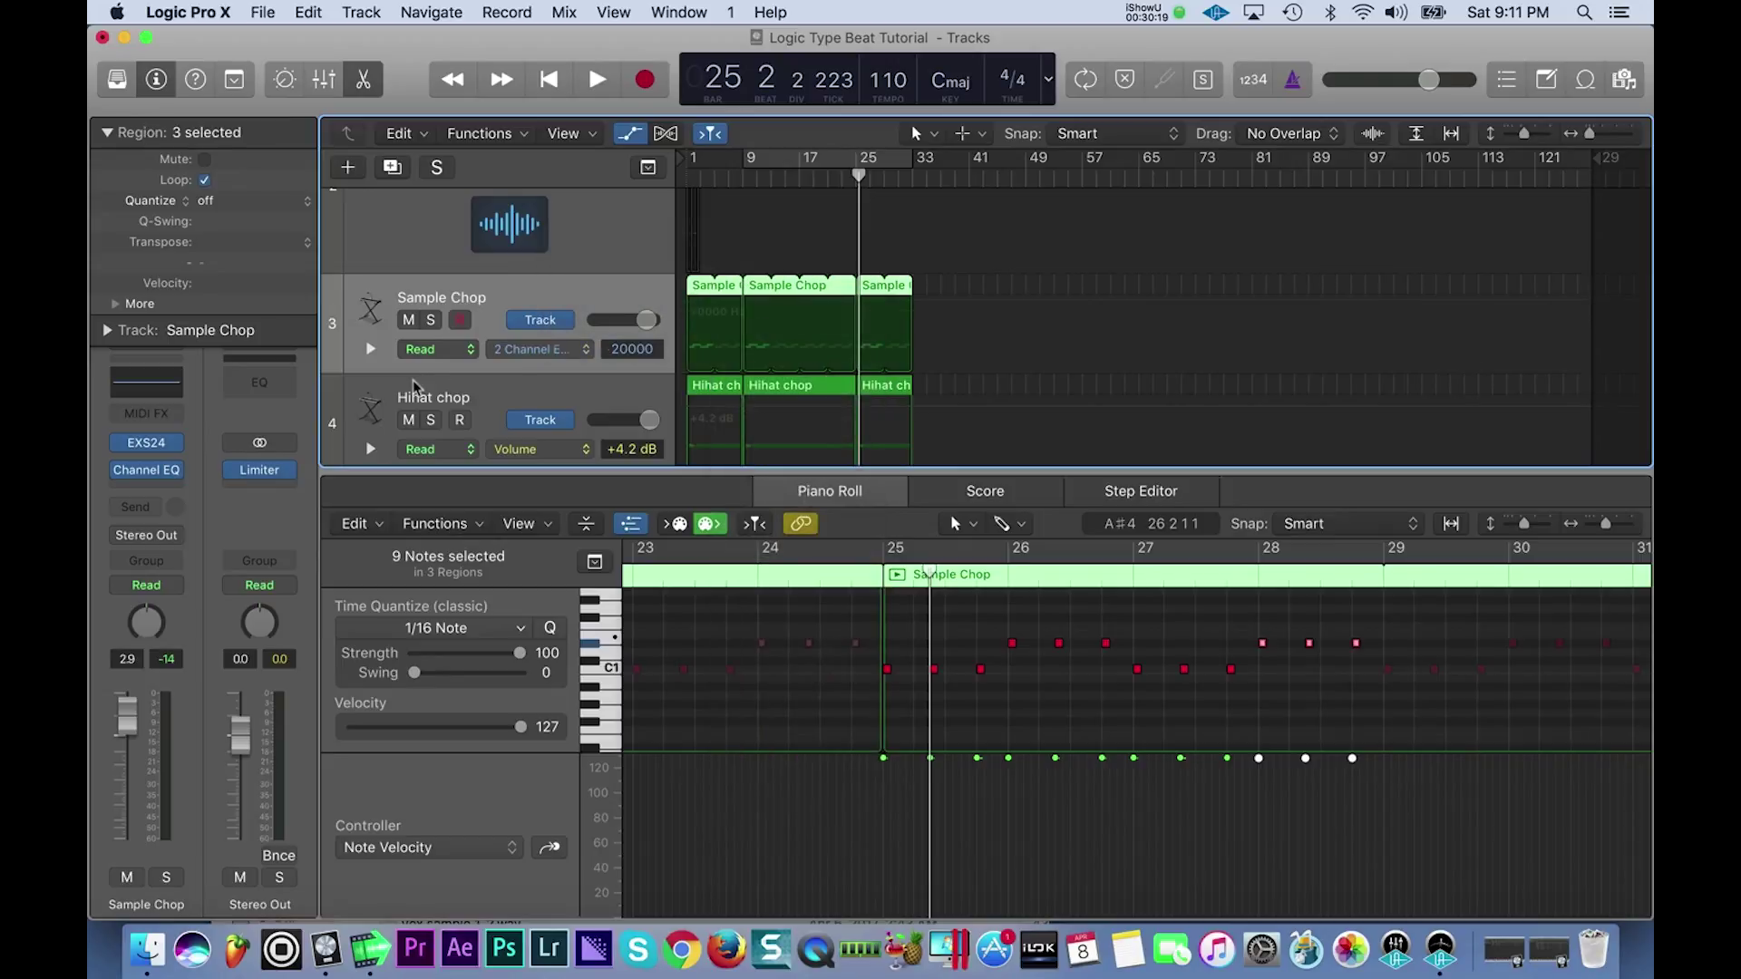
{"action": "left_click", "coordinate": [157, 379]}
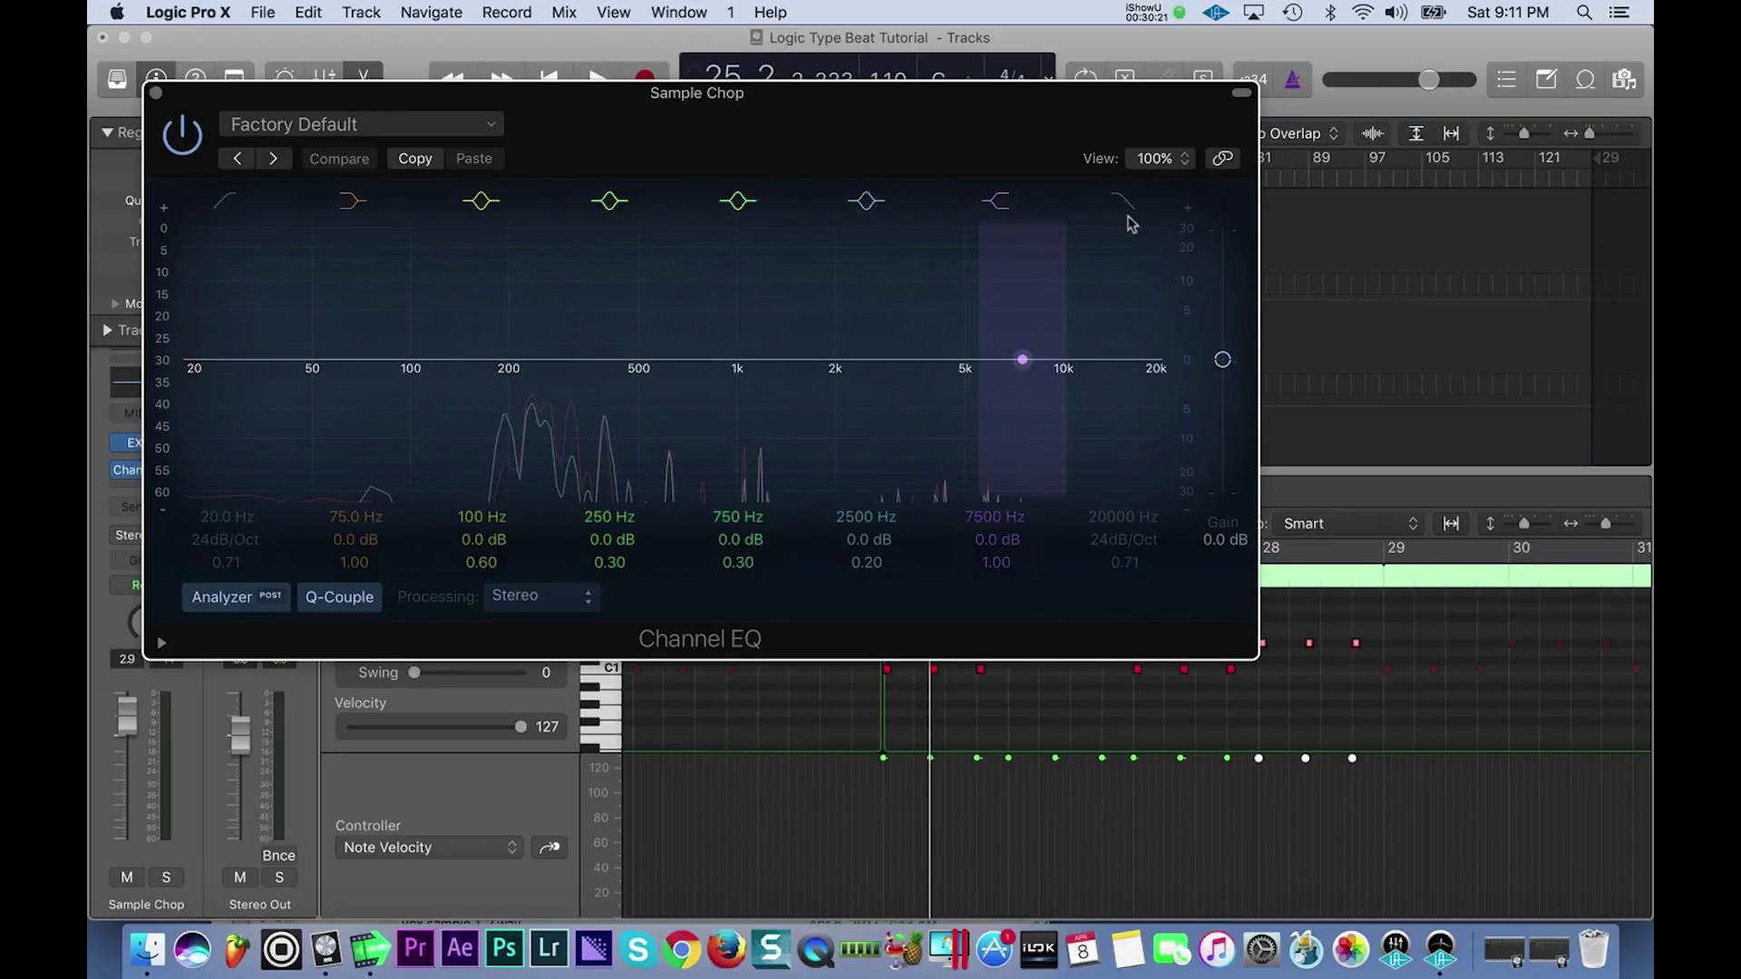
{"action": "left_click", "coordinate": [156, 94]}
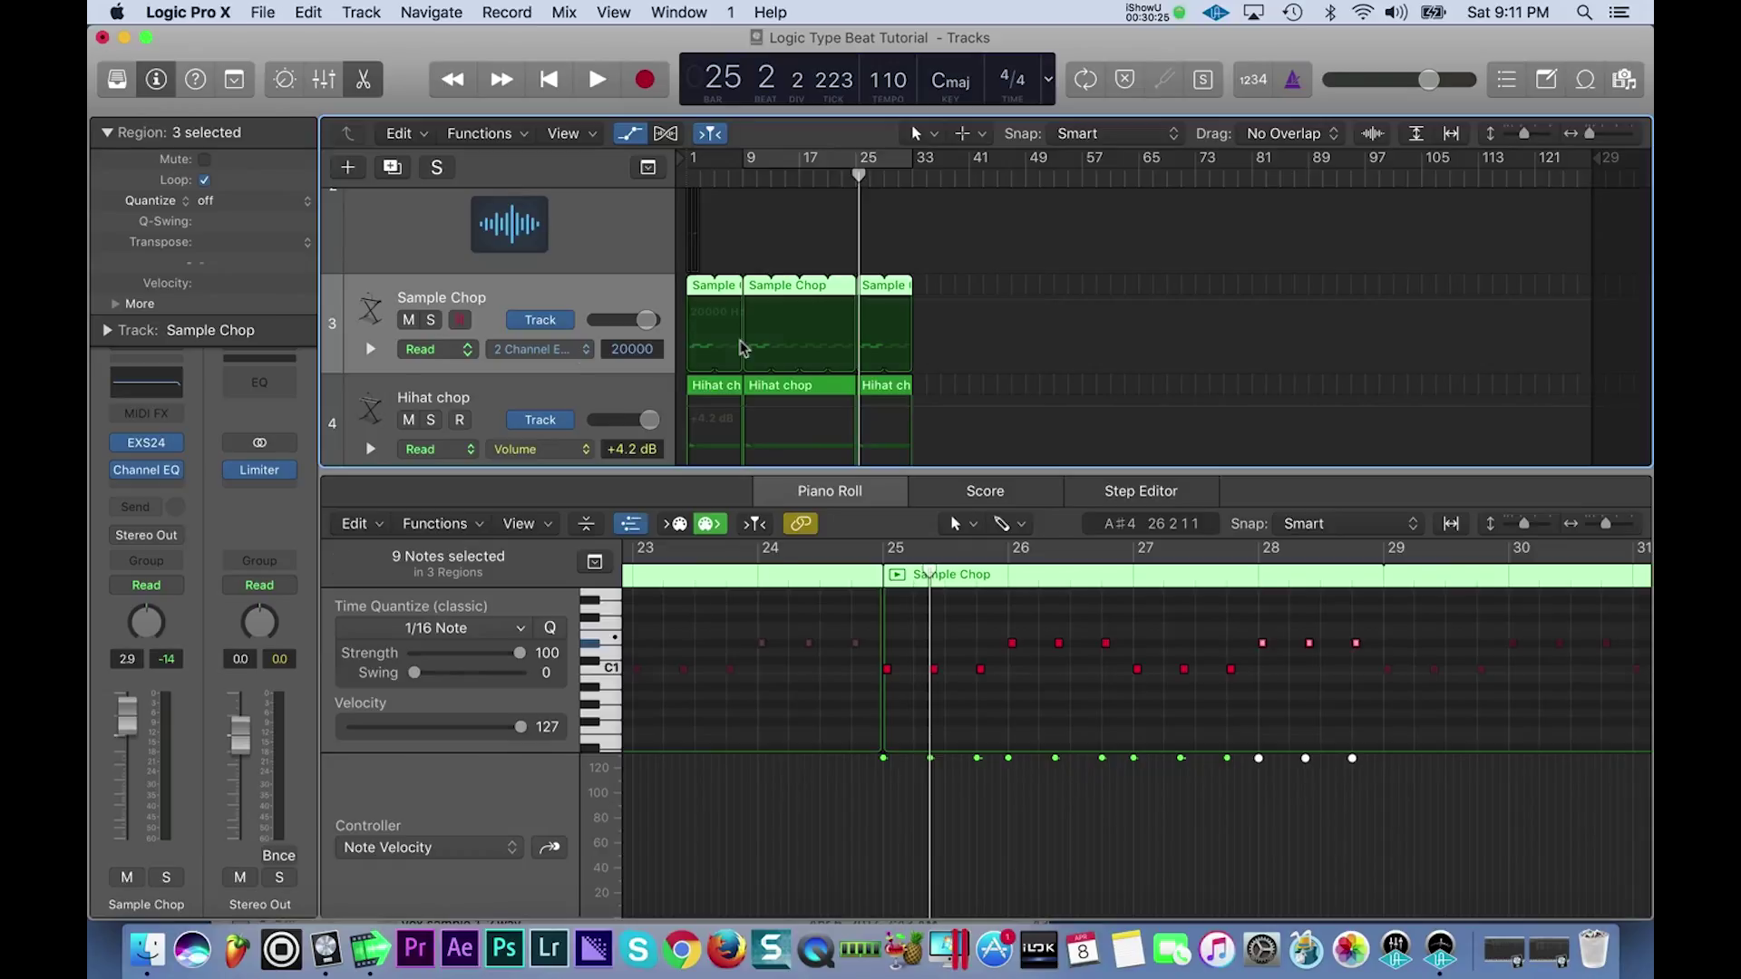
- Automate Sample Chop's high cut to drop to about 670 Hz at bar 25 and rise to 20000 Hz at bar 33, auditioning it
{"action": "left_click", "coordinate": [886, 334]}
{"action": "scroll", "coordinate": [871, 334], "scroll_direction": "up", "scroll_amount": 5}
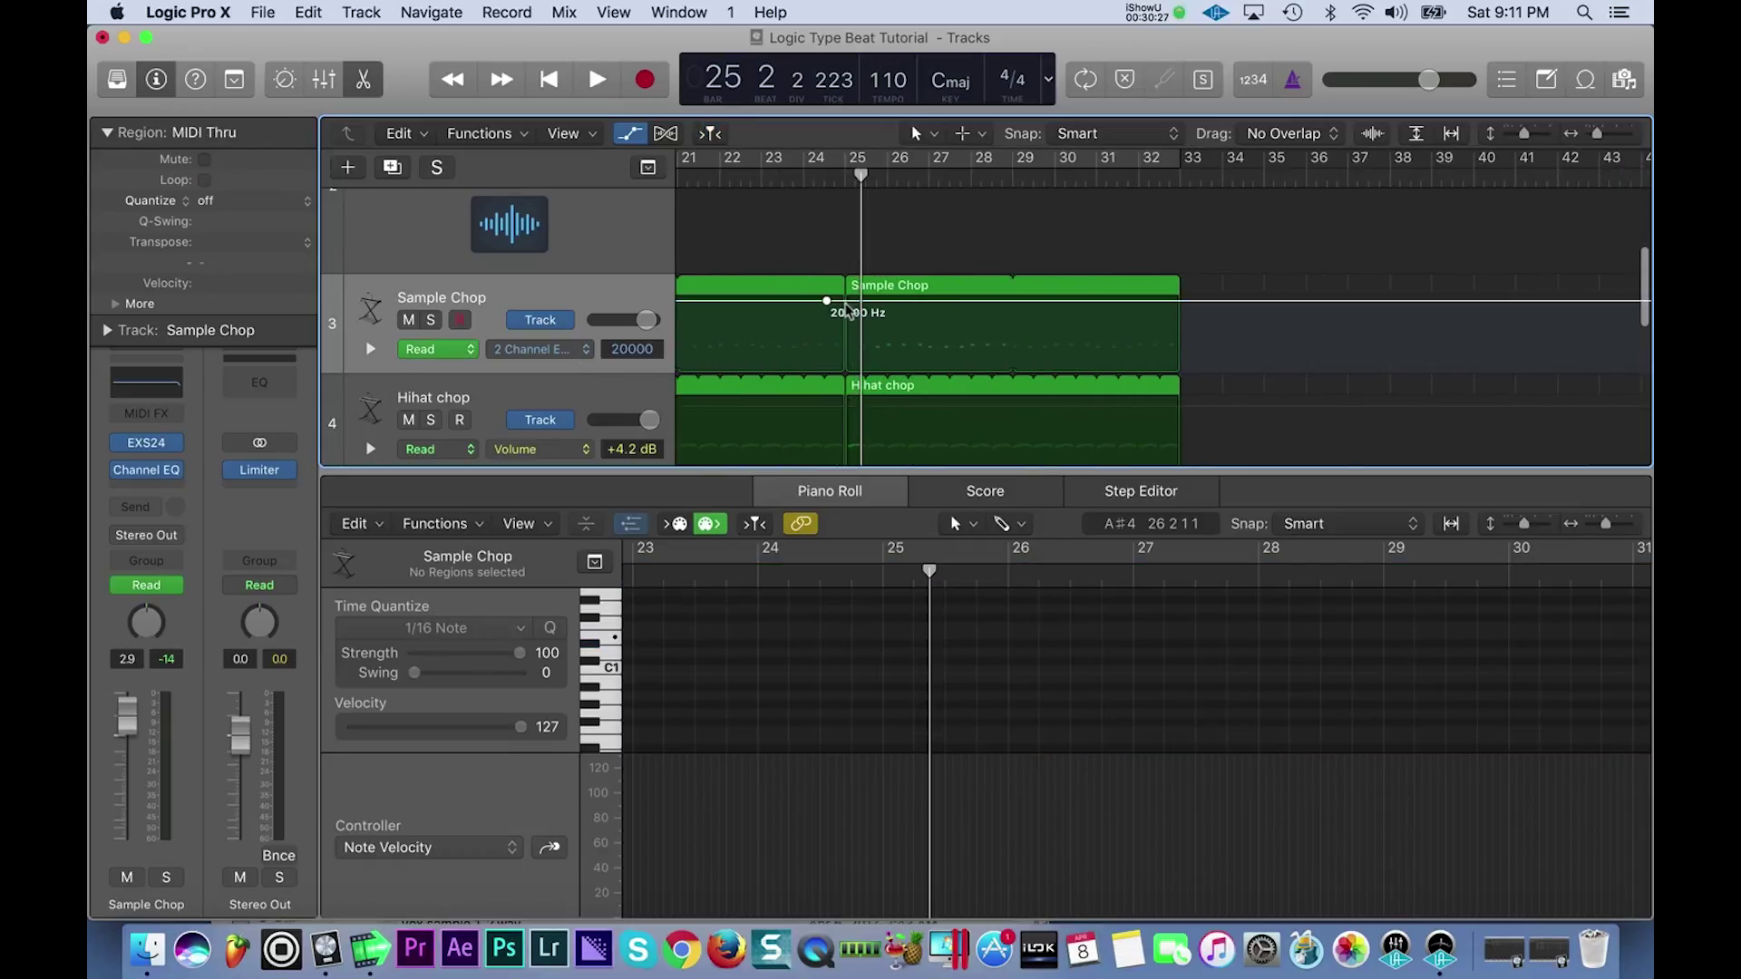
{"action": "left_click_drag", "start_coordinate": [848, 308], "coordinate": [849, 338]}
{"action": "left_click_drag", "start_coordinate": [1182, 338], "coordinate": [1180, 300]}
{"action": "key", "text": "space"}
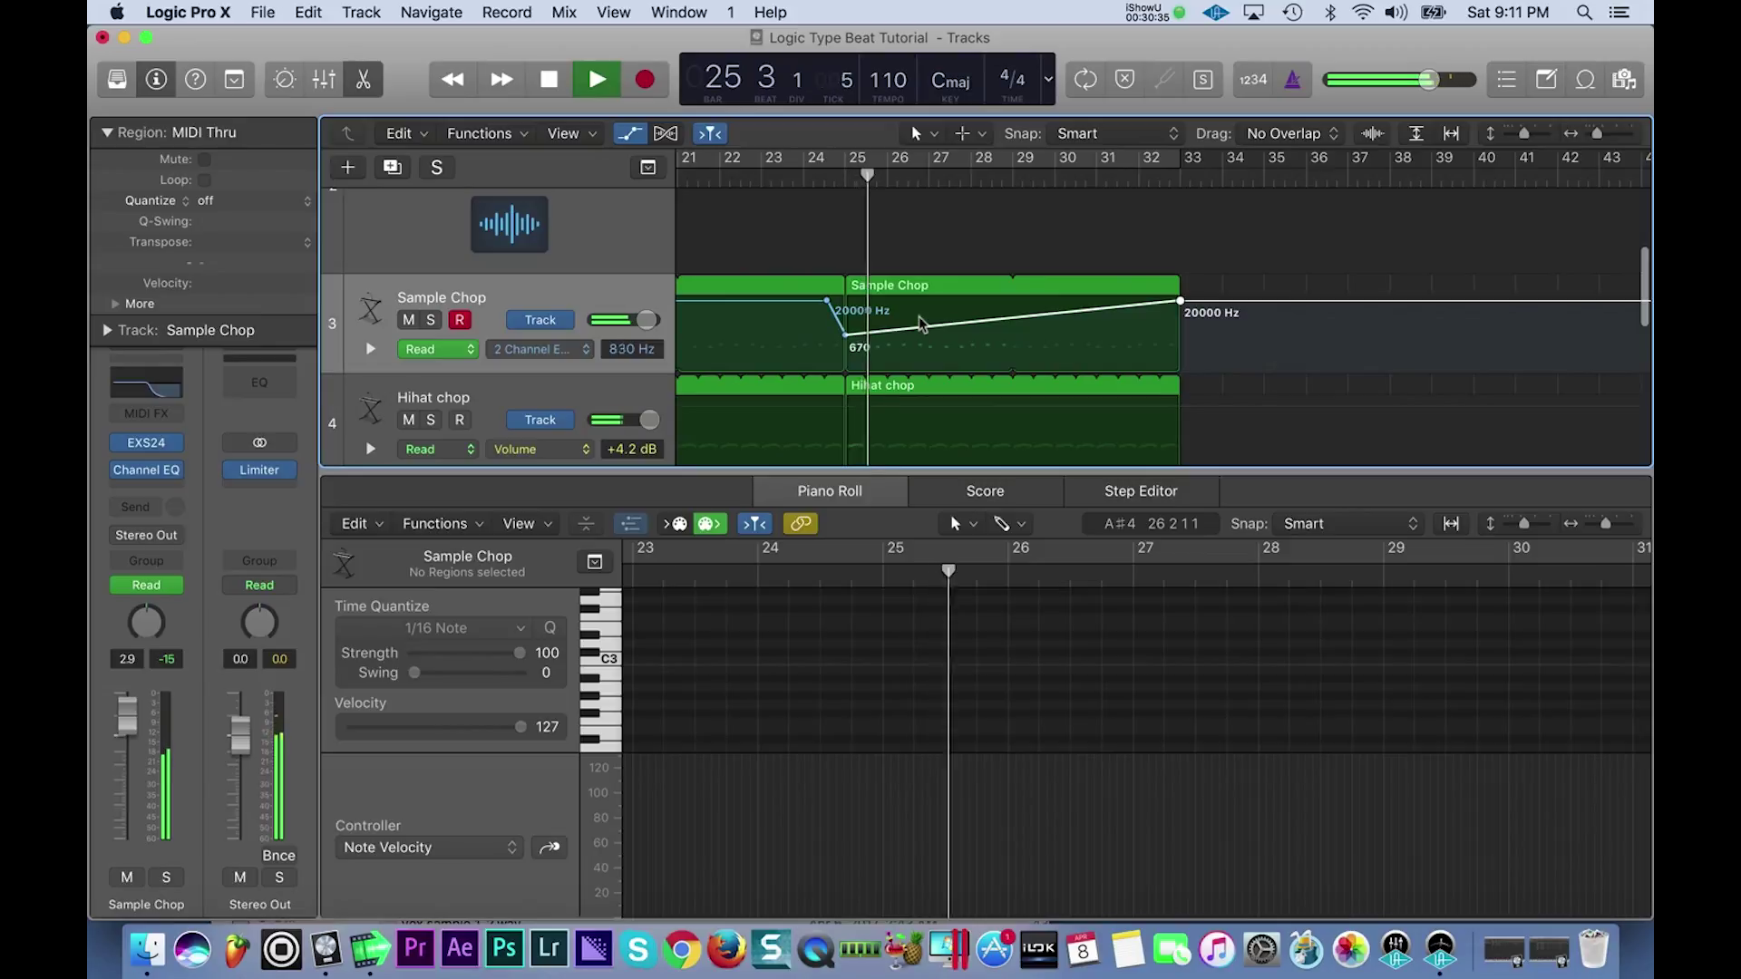
{"action": "key", "text": "super+Left"}
{"action": "key", "text": "super+Left"}
{"action": "key", "text": "super+Left"}
{"action": "key", "text": "a"}
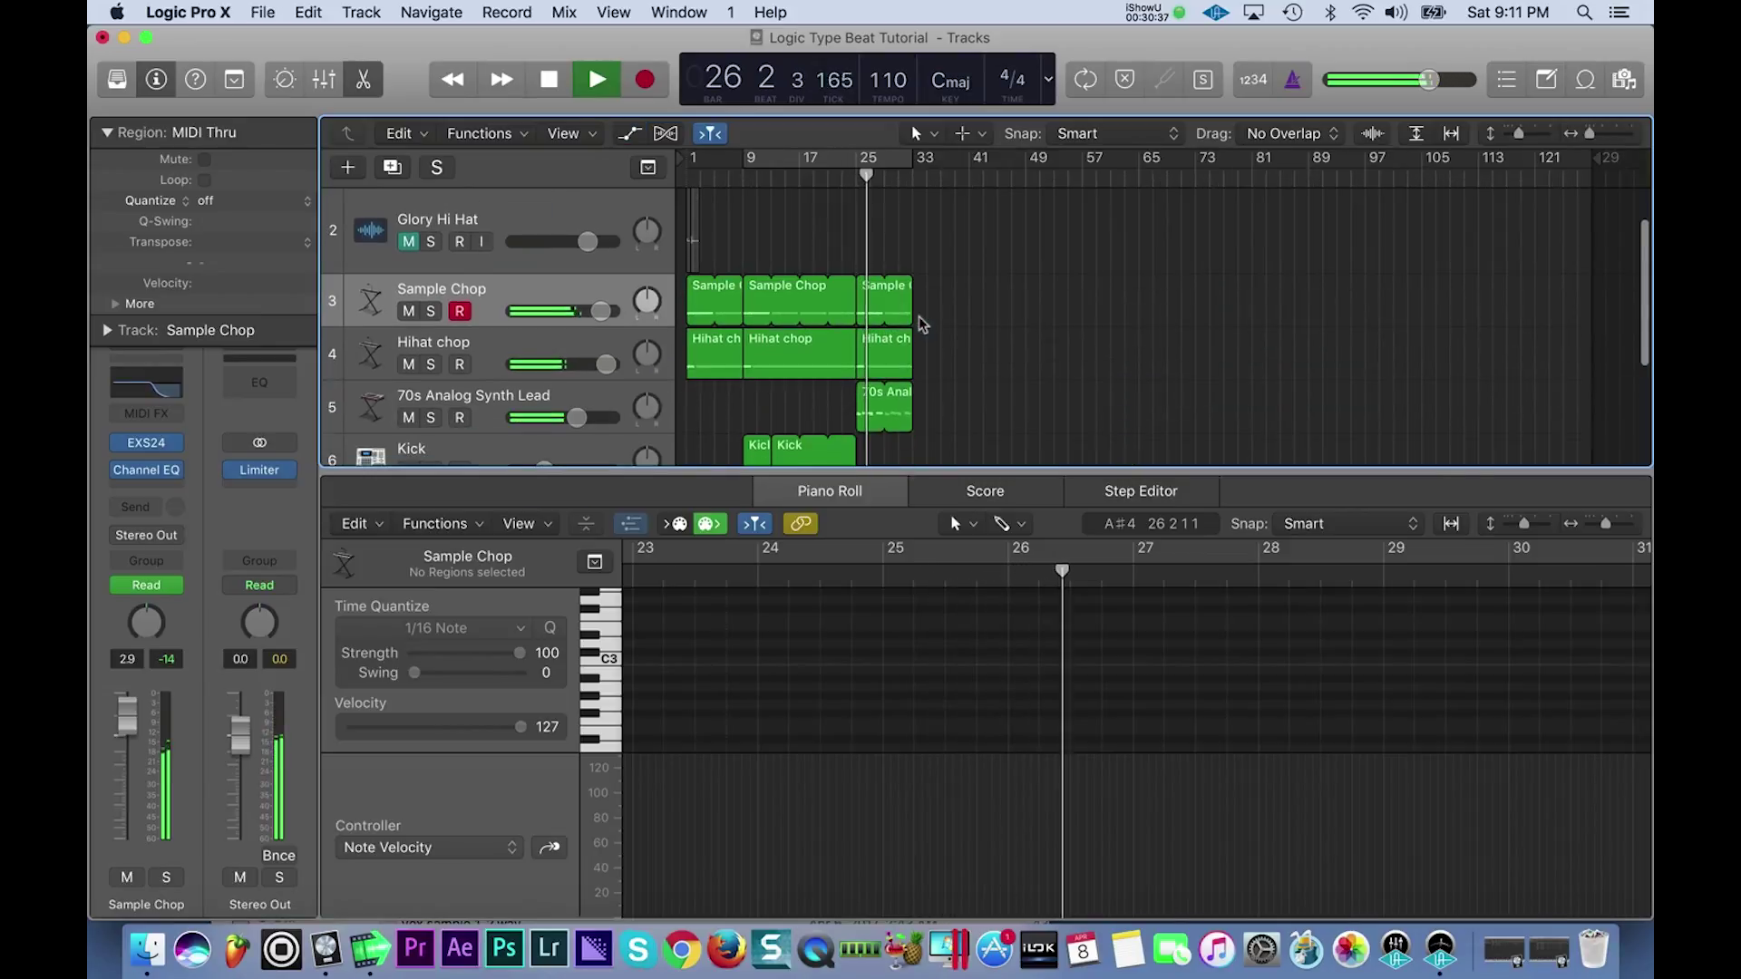
- Copy all regions from bar 9 up to bar 33 and paste them at bar 33
{"action": "scroll", "coordinate": [820, 327], "scroll_direction": "down", "scroll_amount": 3}
{"action": "left_click_drag", "start_coordinate": [940, 210], "coordinate": [762, 396]}
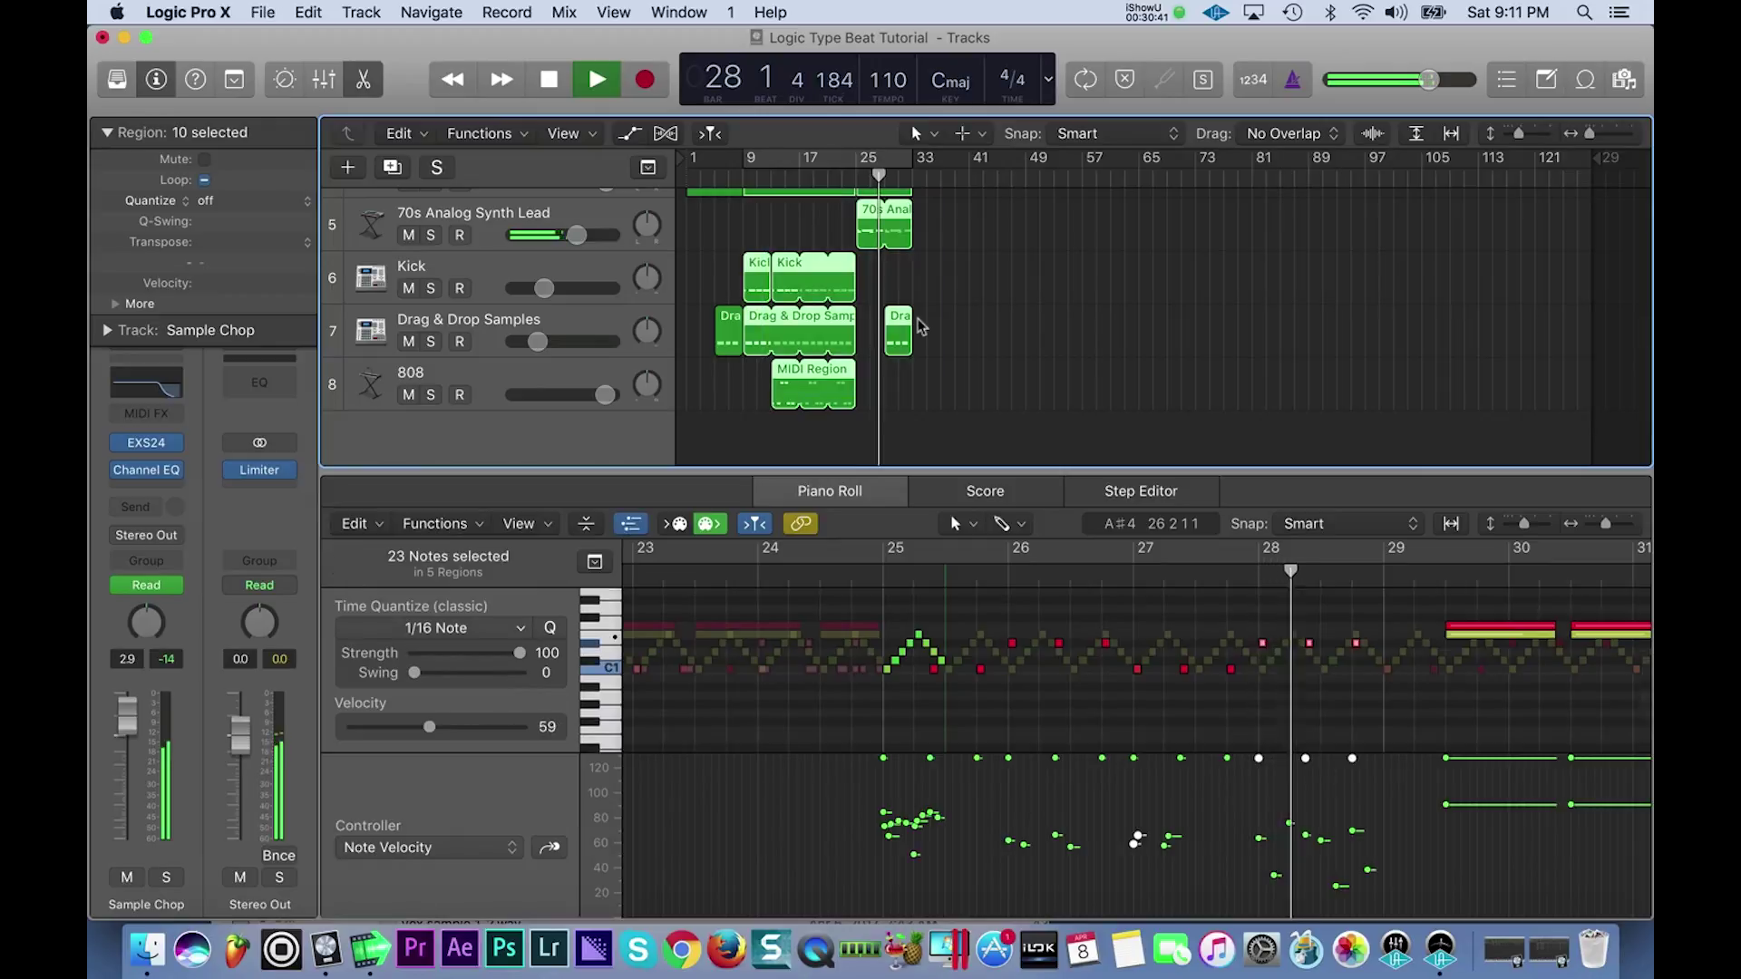
{"action": "scroll", "coordinate": [917, 318], "scroll_direction": "up", "scroll_amount": 5}
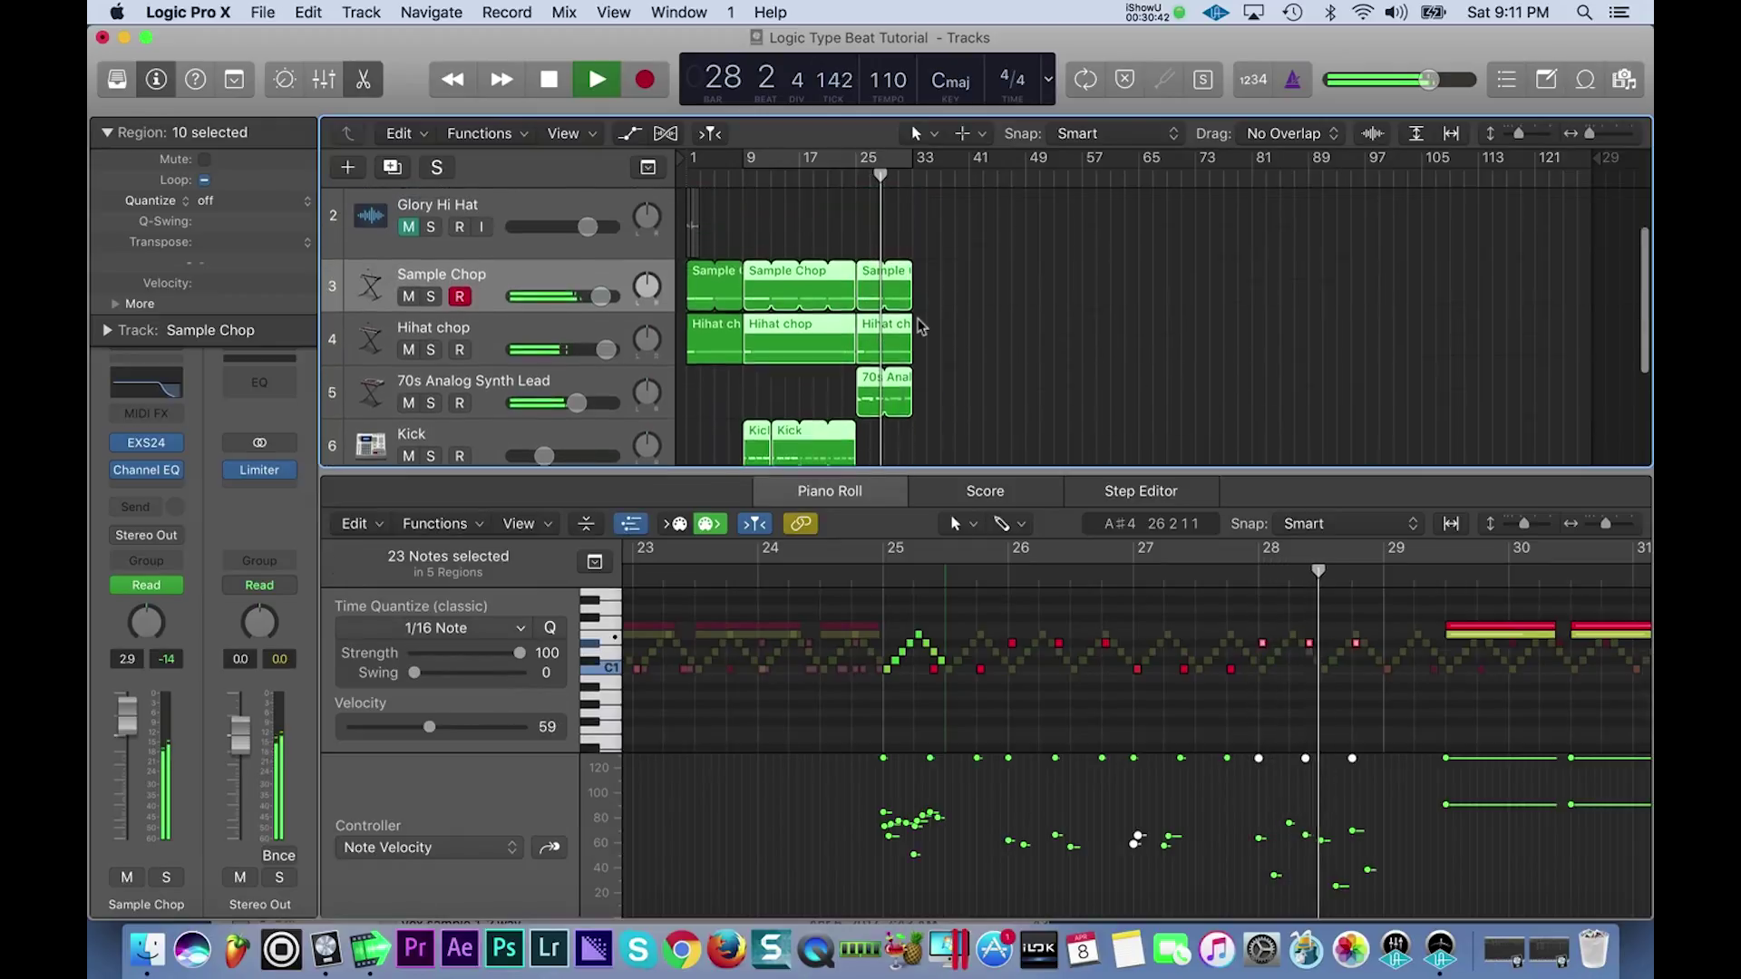
{"action": "key", "text": "space"}
{"action": "left_click", "coordinate": [913, 184]}
{"action": "key", "text": "super+v"}
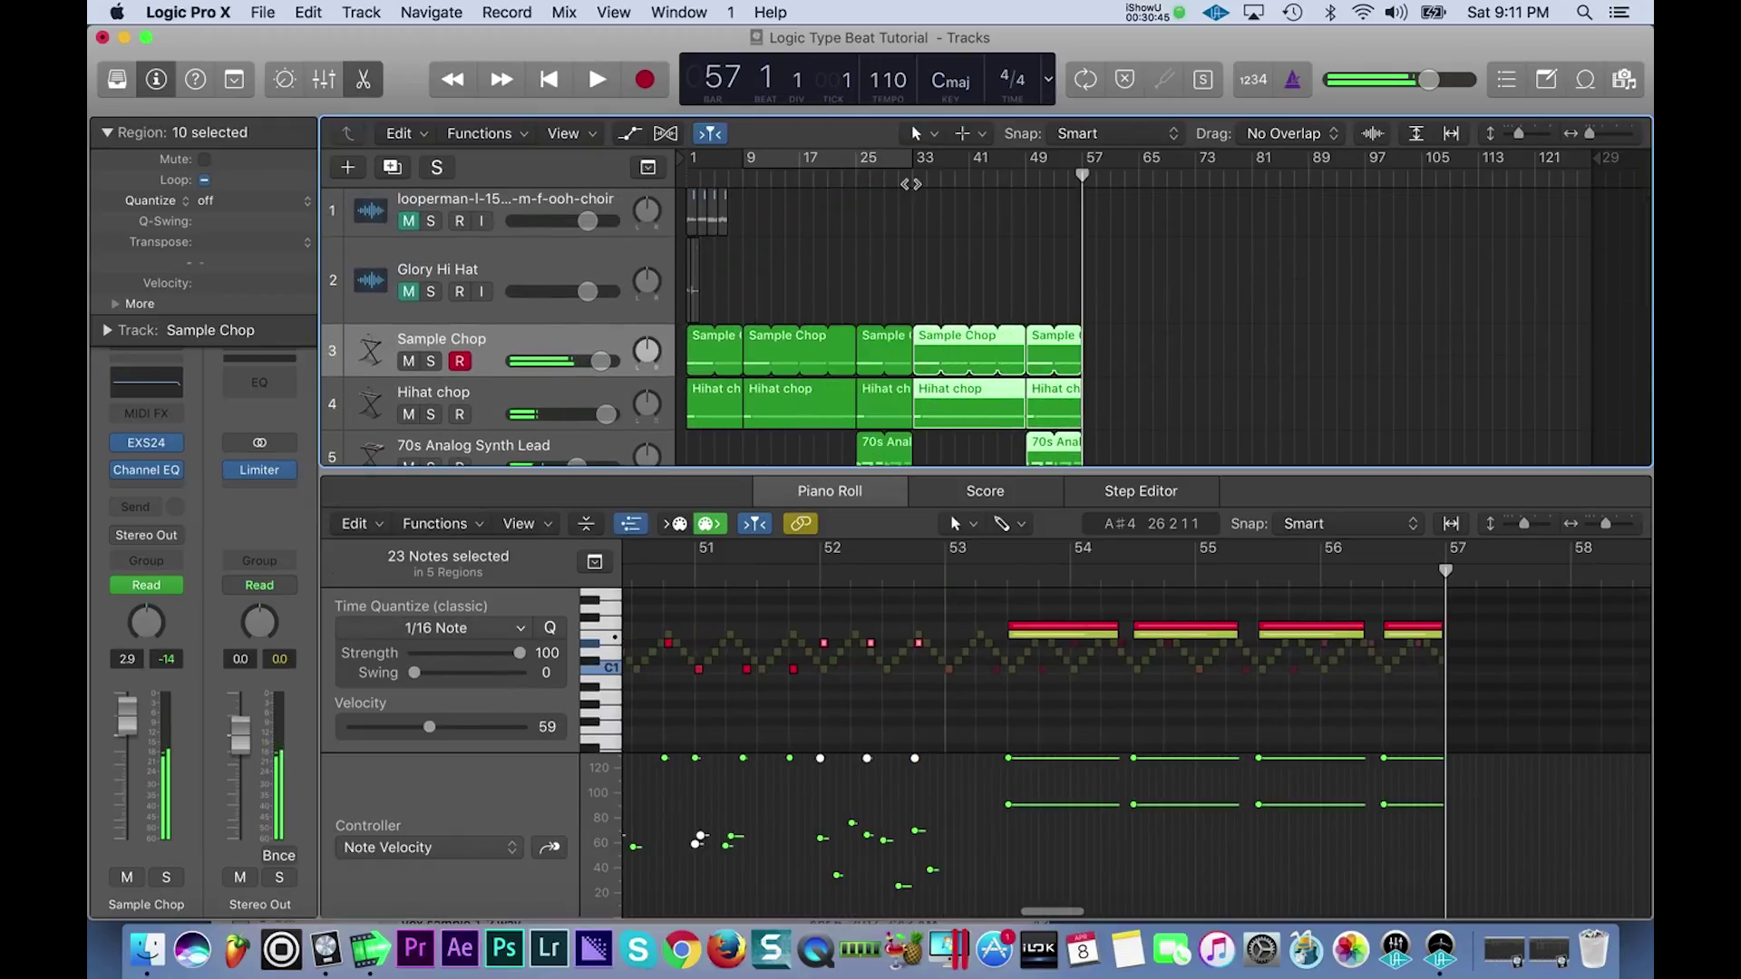
- Play back the extended arrangement from about bar 31 and review the regions on all tracks
{"action": "left_click", "coordinate": [910, 185]}
{"action": "key", "text": "space"}
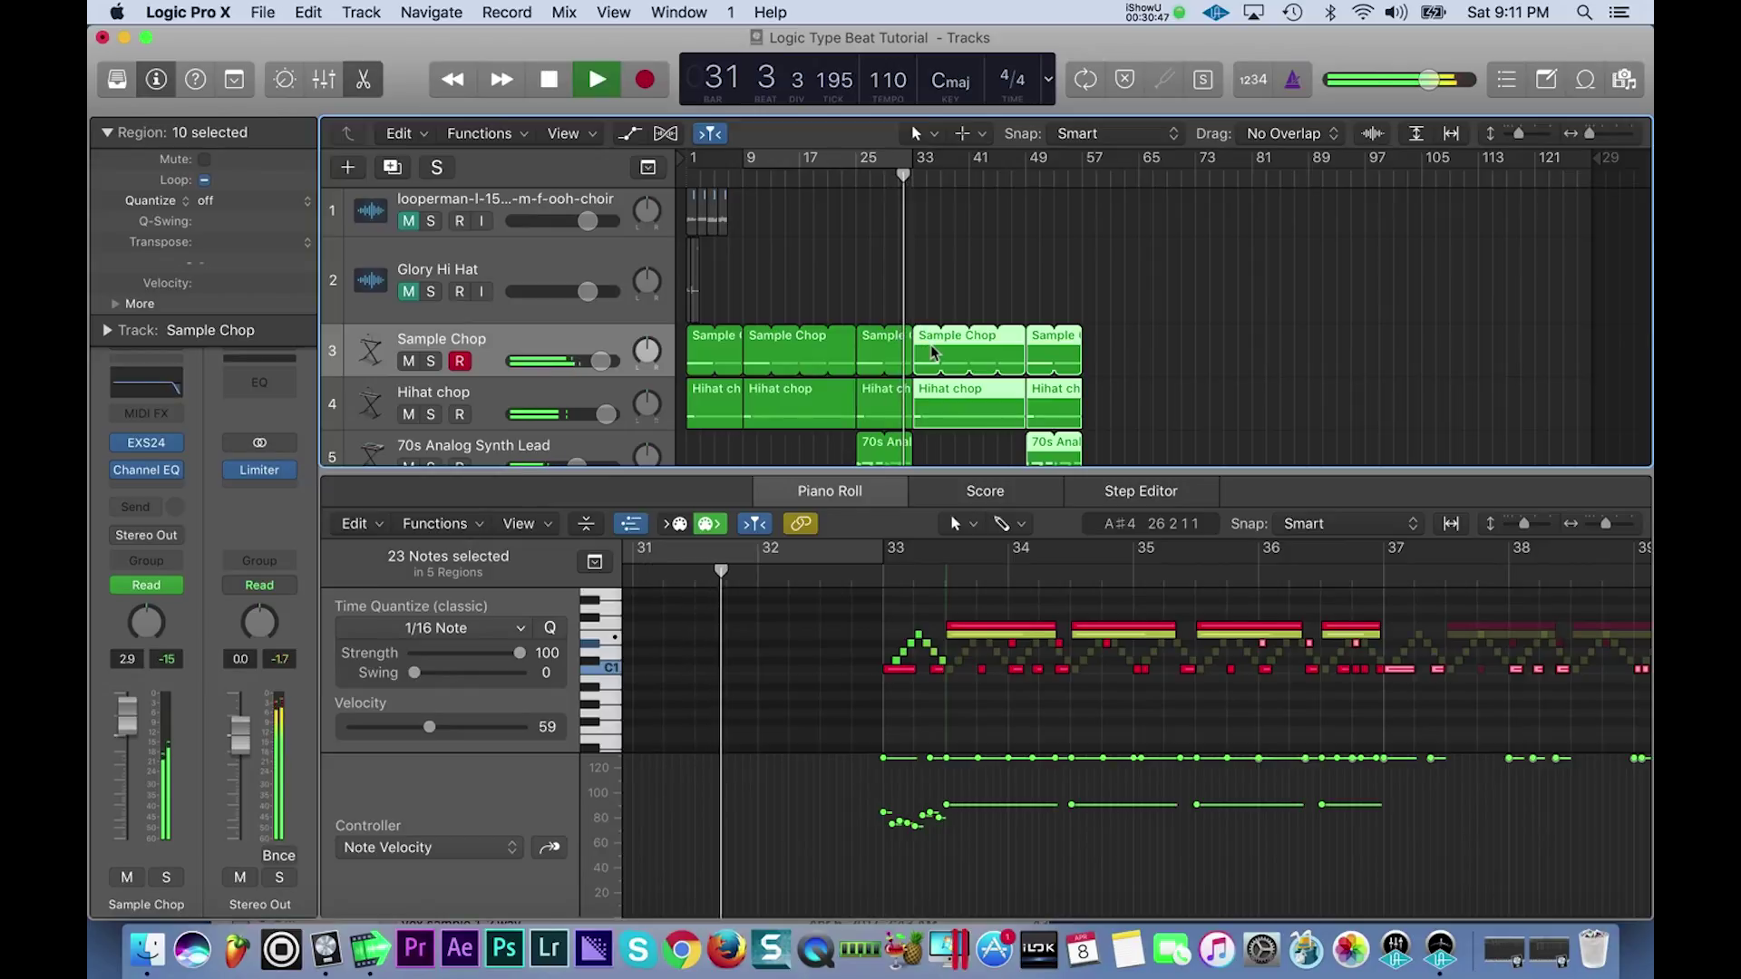
{"action": "scroll", "coordinate": [1043, 363], "scroll_direction": "down", "scroll_amount": 3}
{"action": "left_click", "coordinate": [1133, 383]}
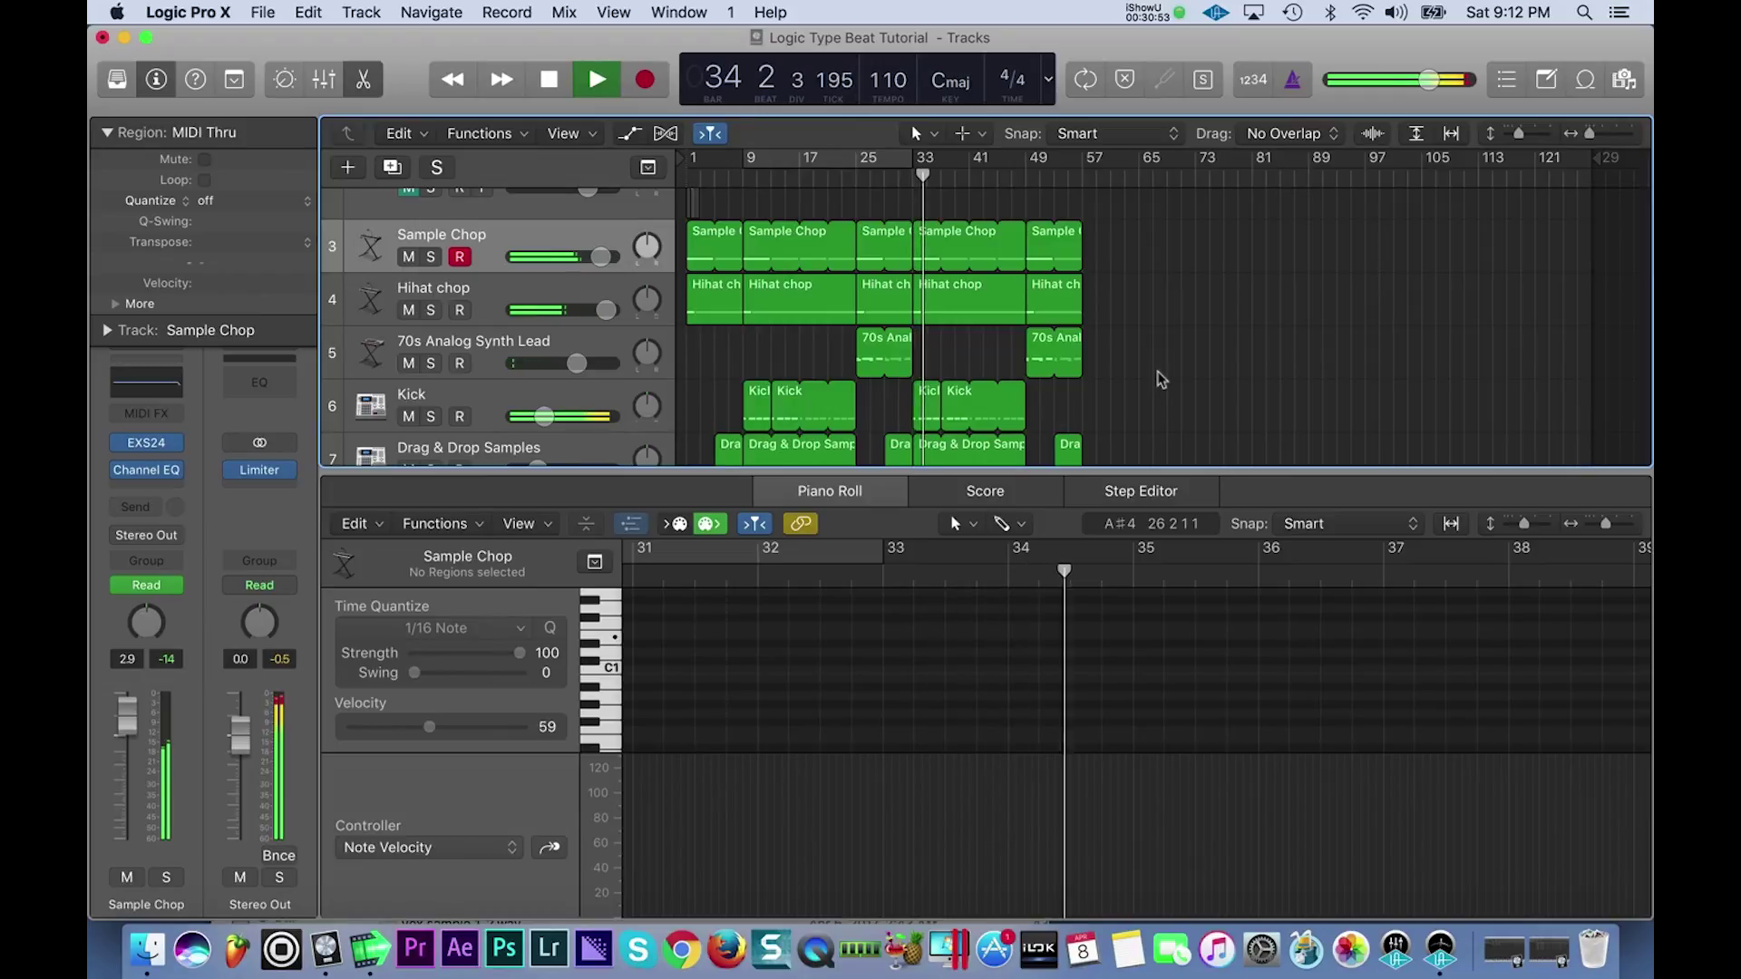
{"action": "scroll", "coordinate": [1162, 379], "scroll_direction": "down", "scroll_amount": 3}
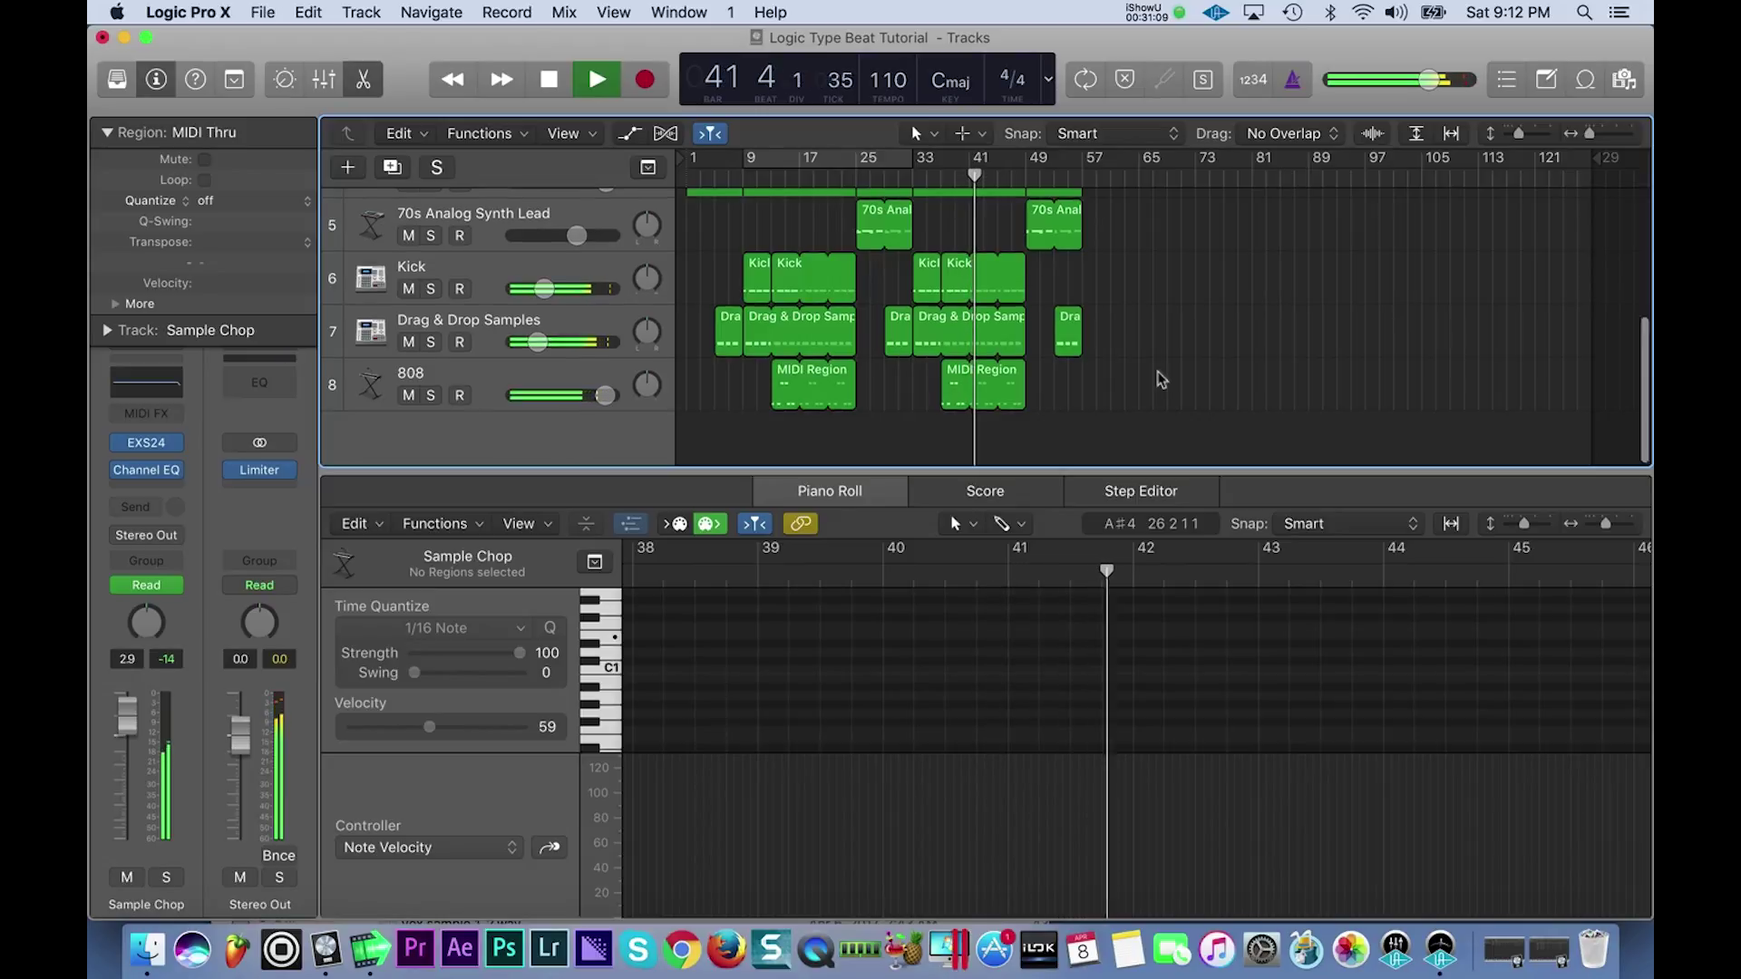
{"action": "scroll", "coordinate": [1154, 374], "scroll_direction": "up", "scroll_amount": 3}
{"action": "scroll", "coordinate": [1140, 349], "scroll_direction": "down", "scroll_amount": 2}
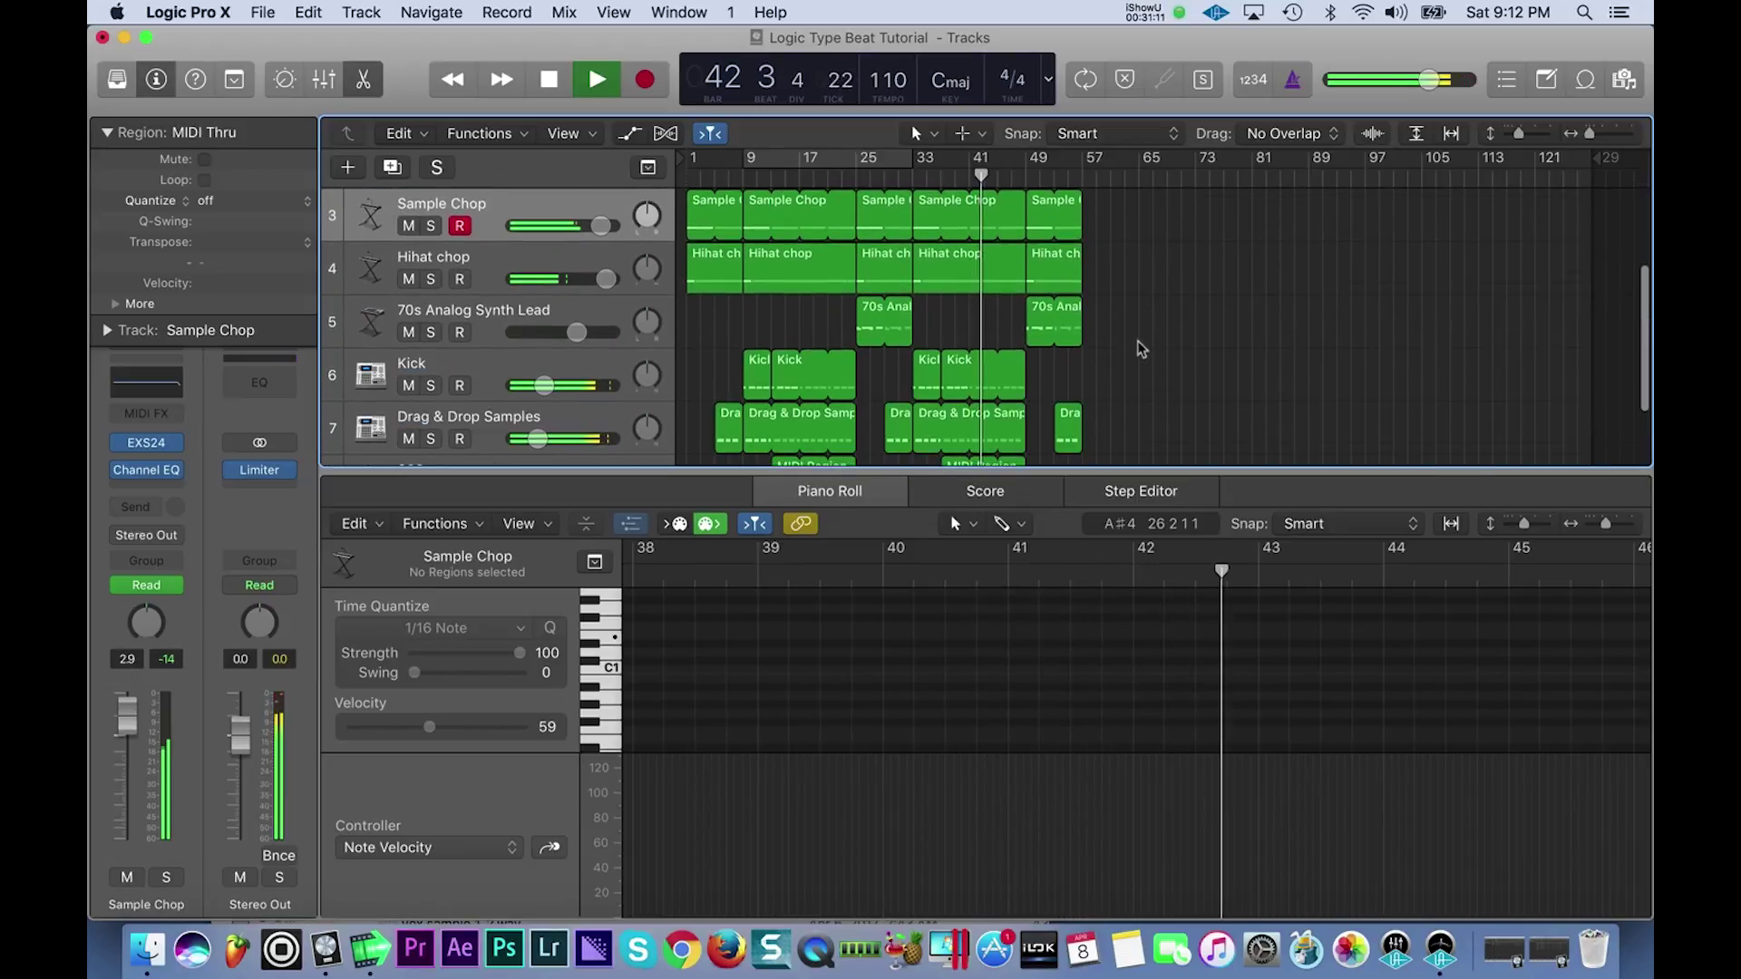
{"action": "scroll", "coordinate": [1141, 349], "scroll_direction": "down", "scroll_amount": 2}
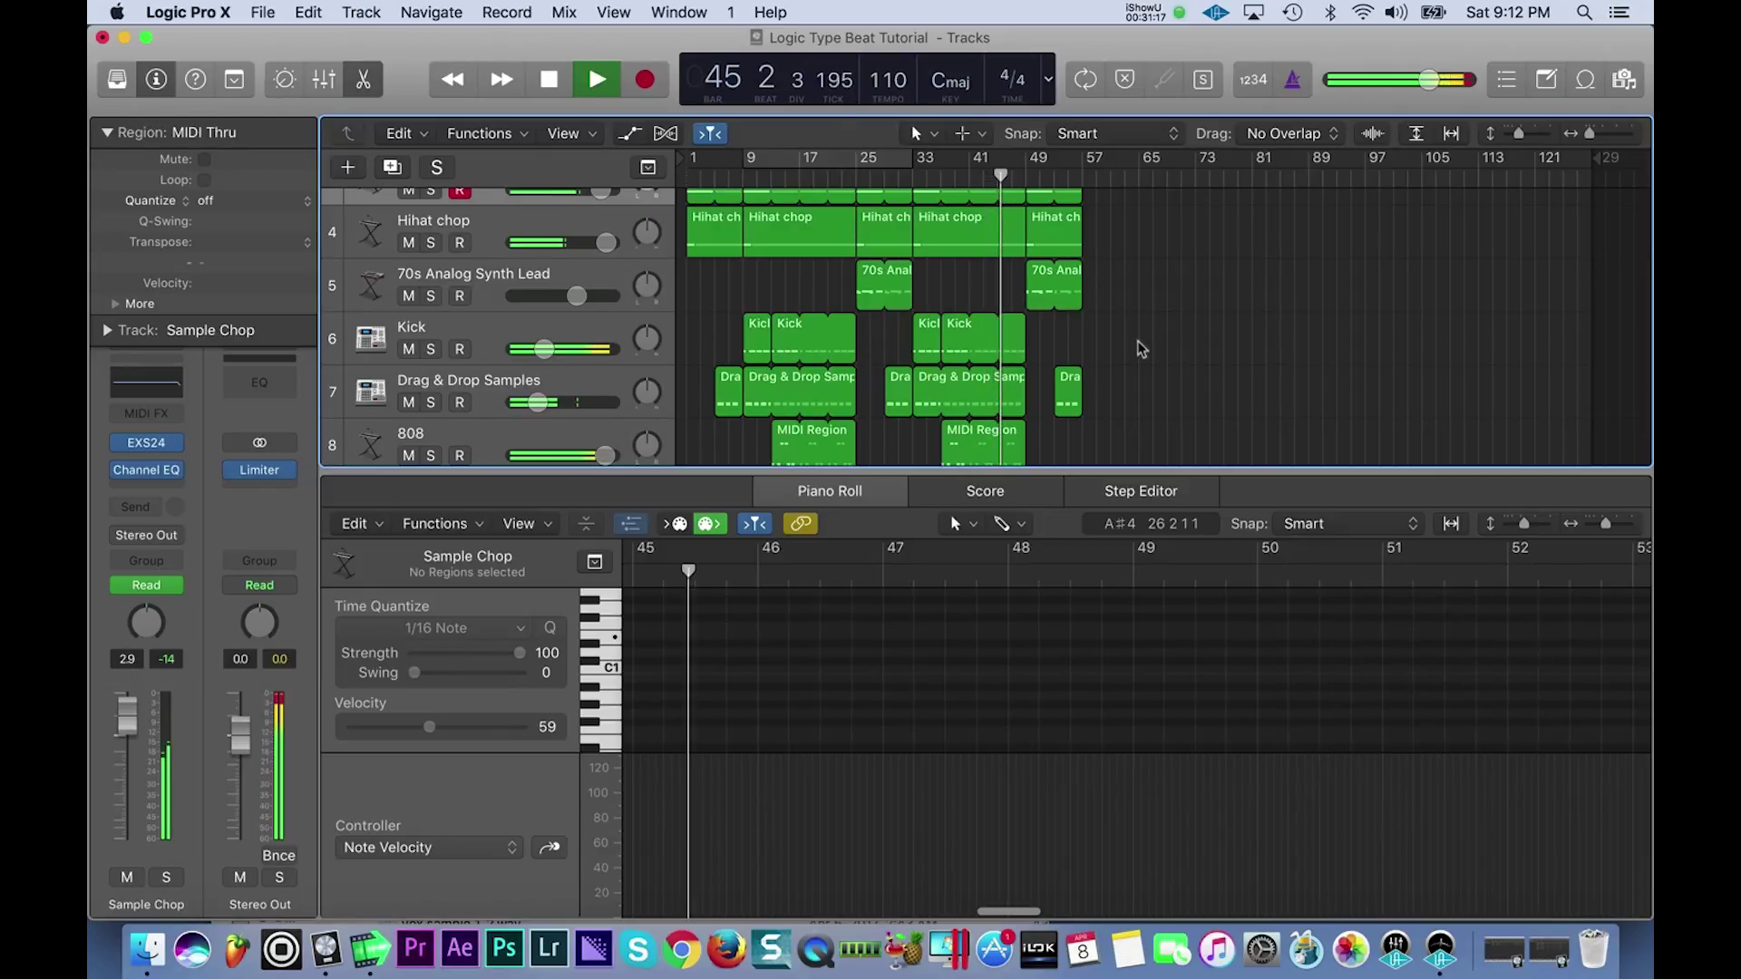
{"action": "scroll", "coordinate": [1141, 349], "scroll_direction": "down", "scroll_amount": 1}
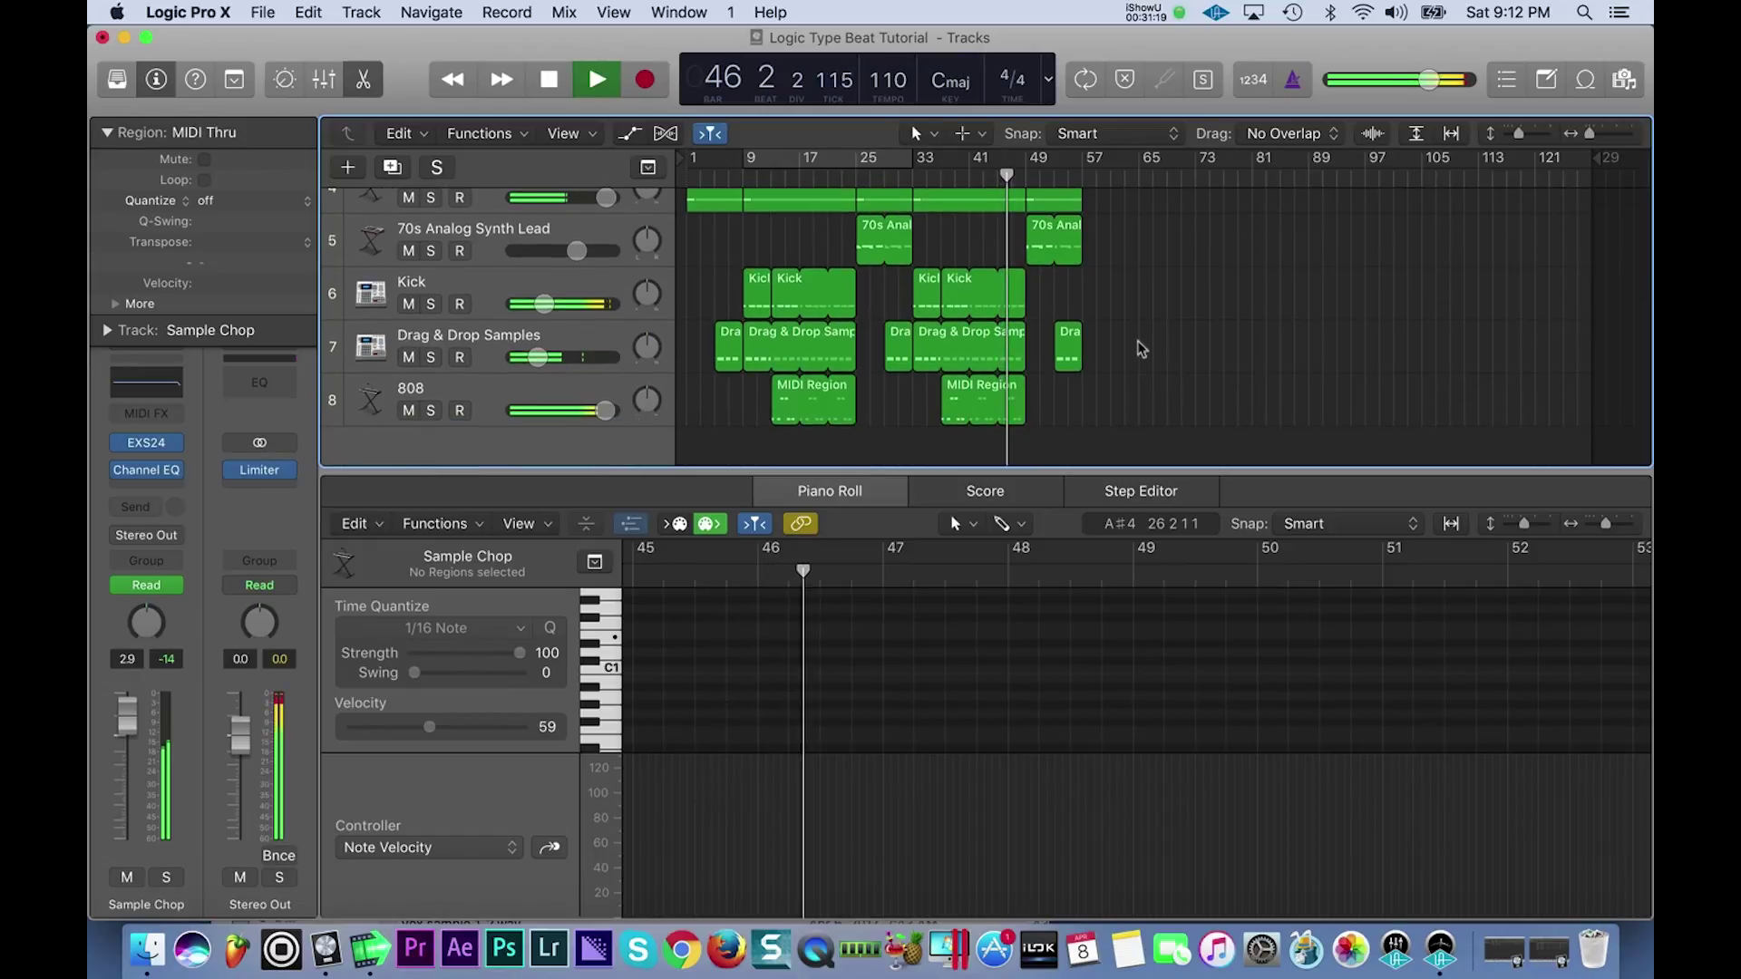
{"action": "scroll", "coordinate": [1141, 350], "scroll_direction": "up", "scroll_amount": 3}
- Enlarge the tracks area, set the cycle range from bar 9 to bar 57, and stop playback
{"action": "left_click_drag", "start_coordinate": [1130, 474], "coordinate": [1139, 661]}
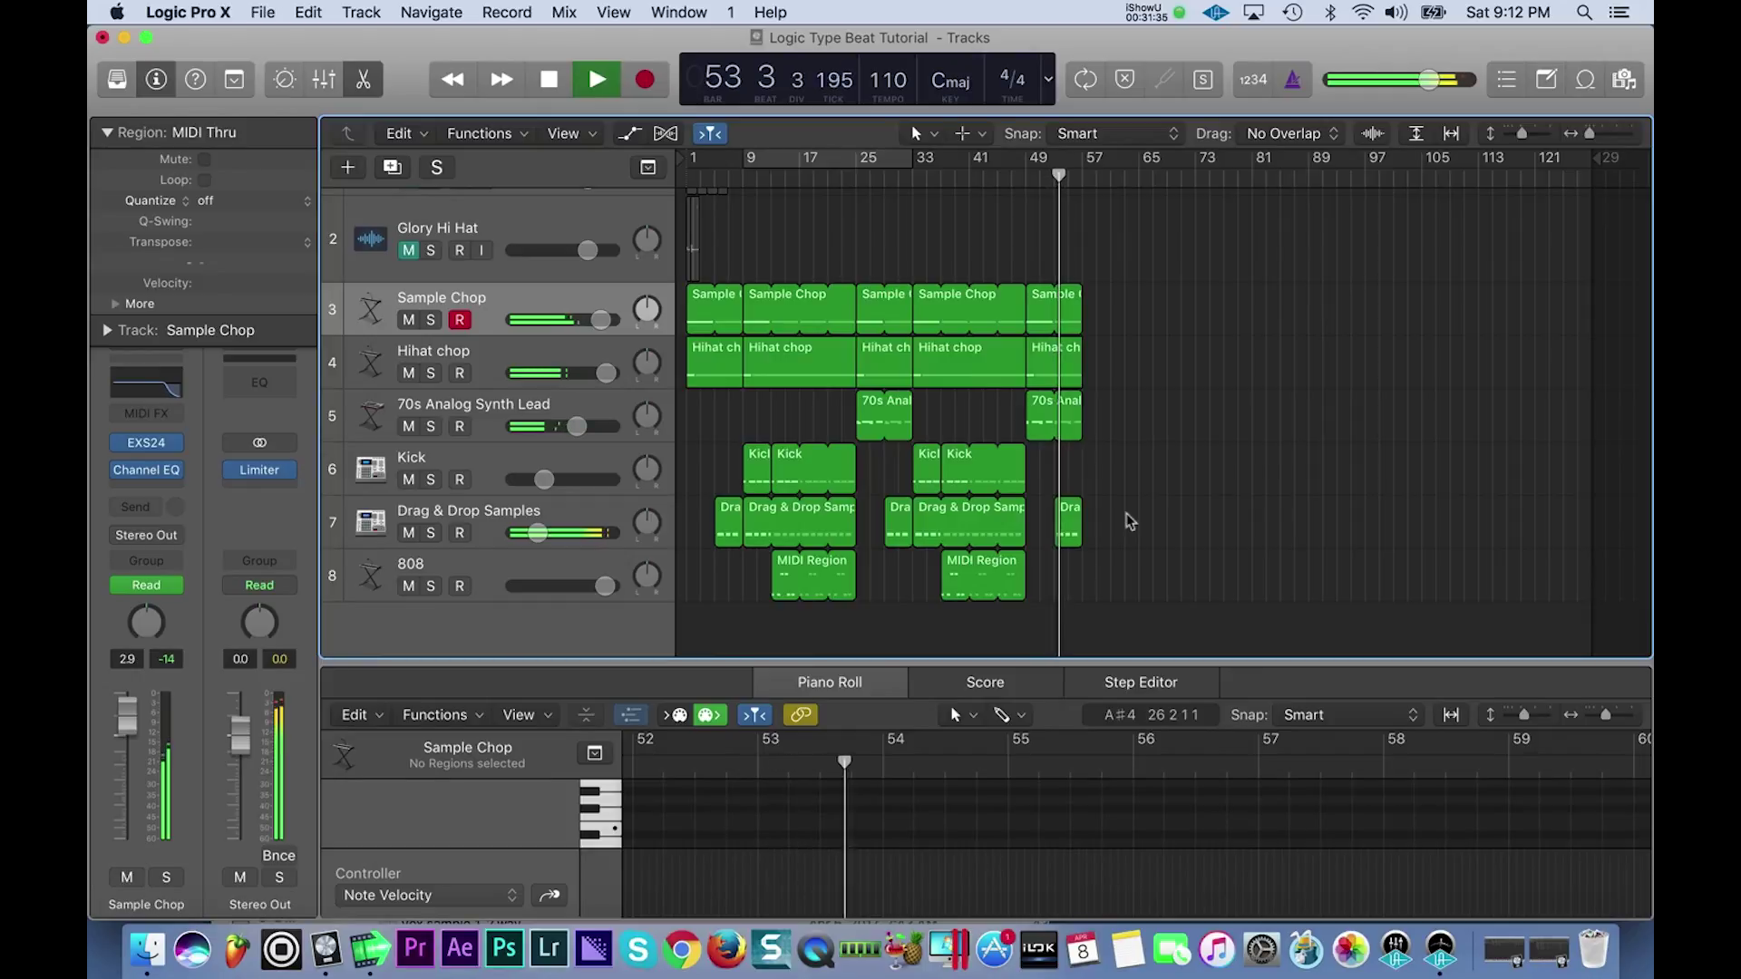
{"action": "left_click", "coordinate": [876, 157]}
{"action": "left_click_drag", "start_coordinate": [920, 170], "coordinate": [1078, 204]}
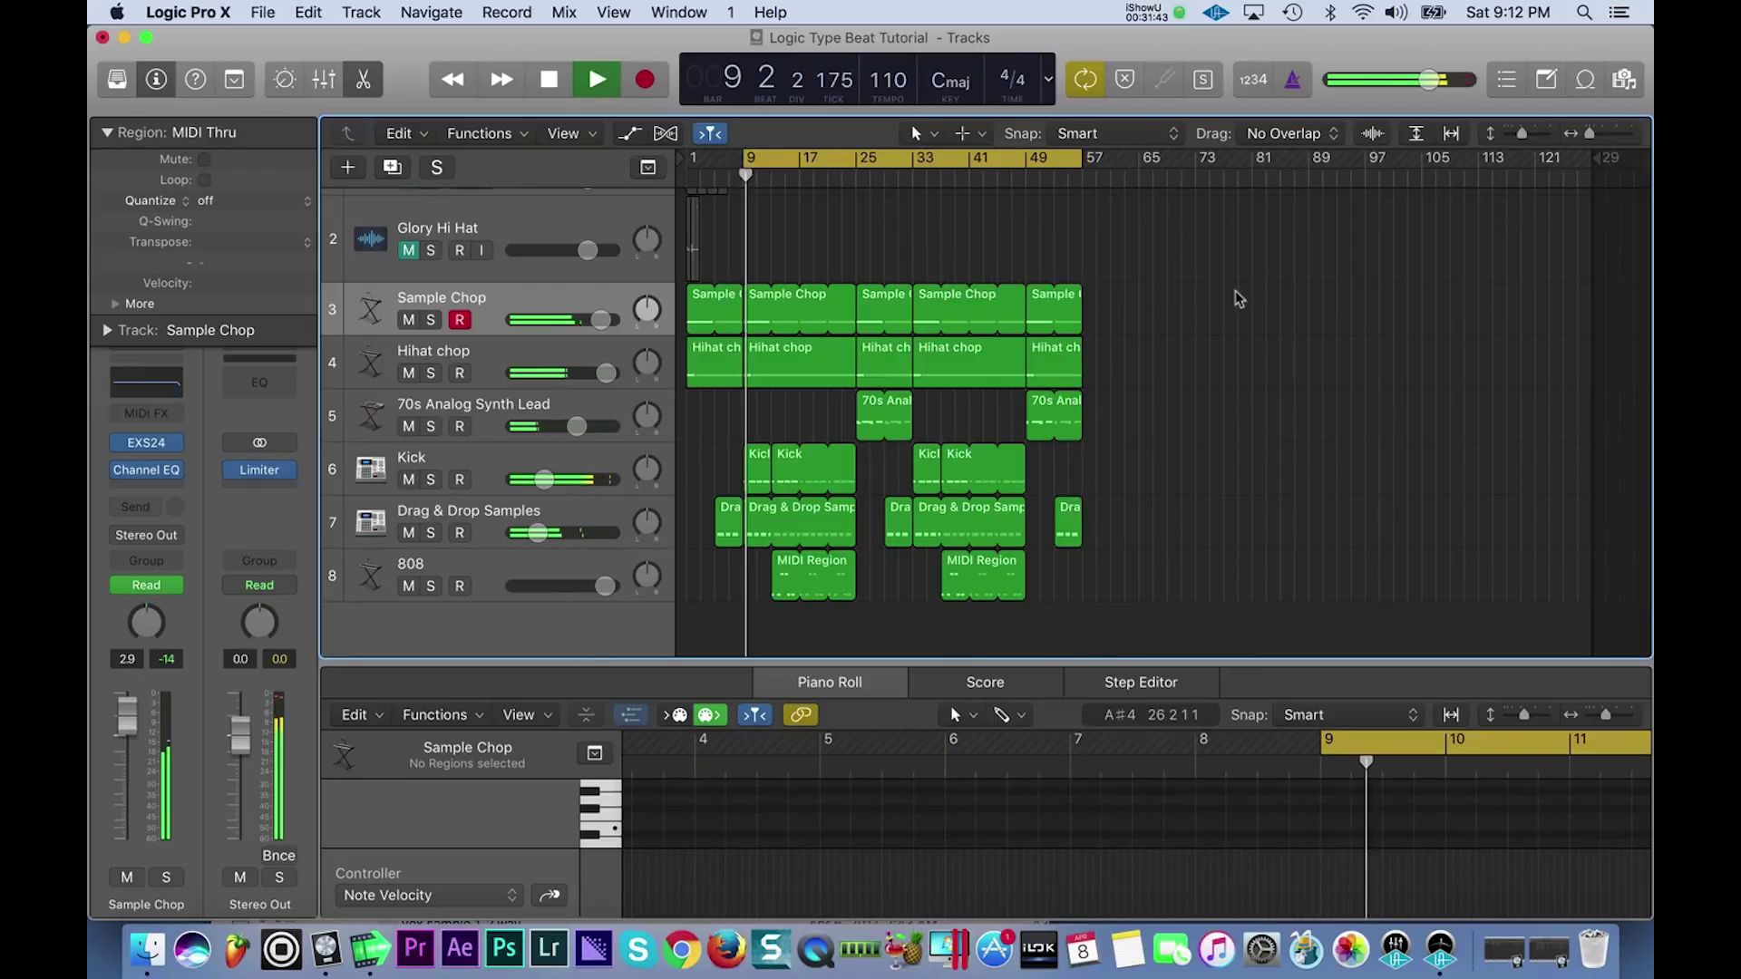
{"action": "key", "text": "space"}
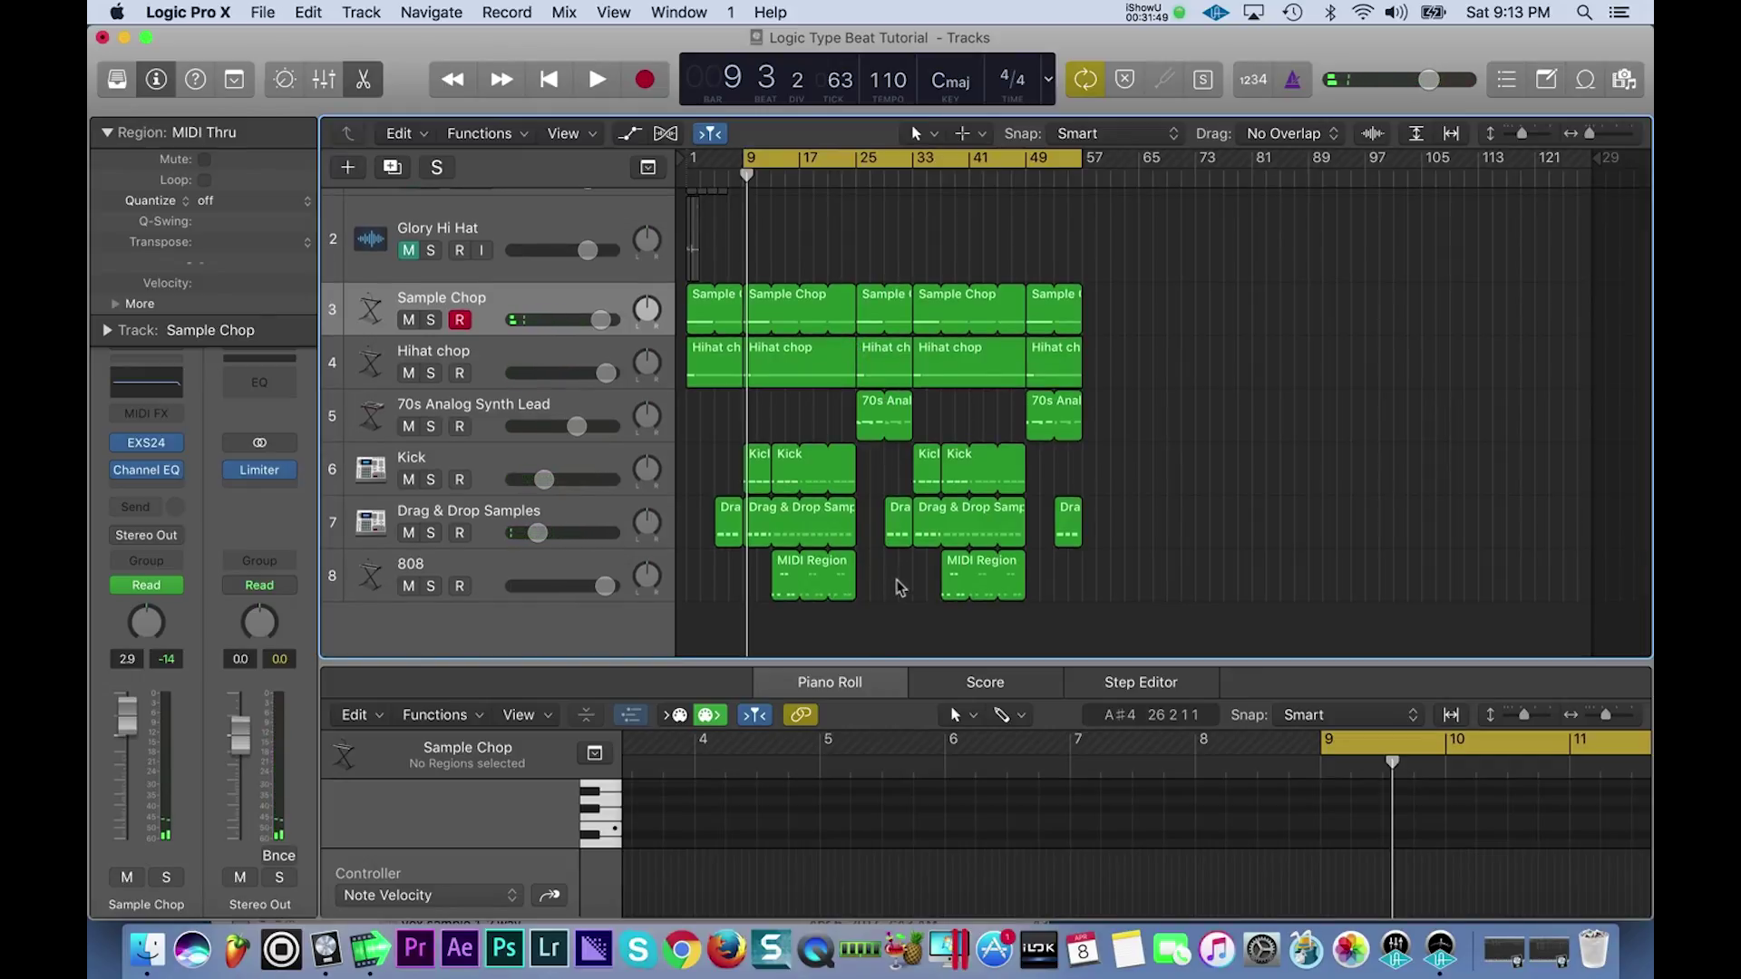
{"action": "scroll", "coordinate": [890, 591], "scroll_direction": "up", "scroll_amount": 1}
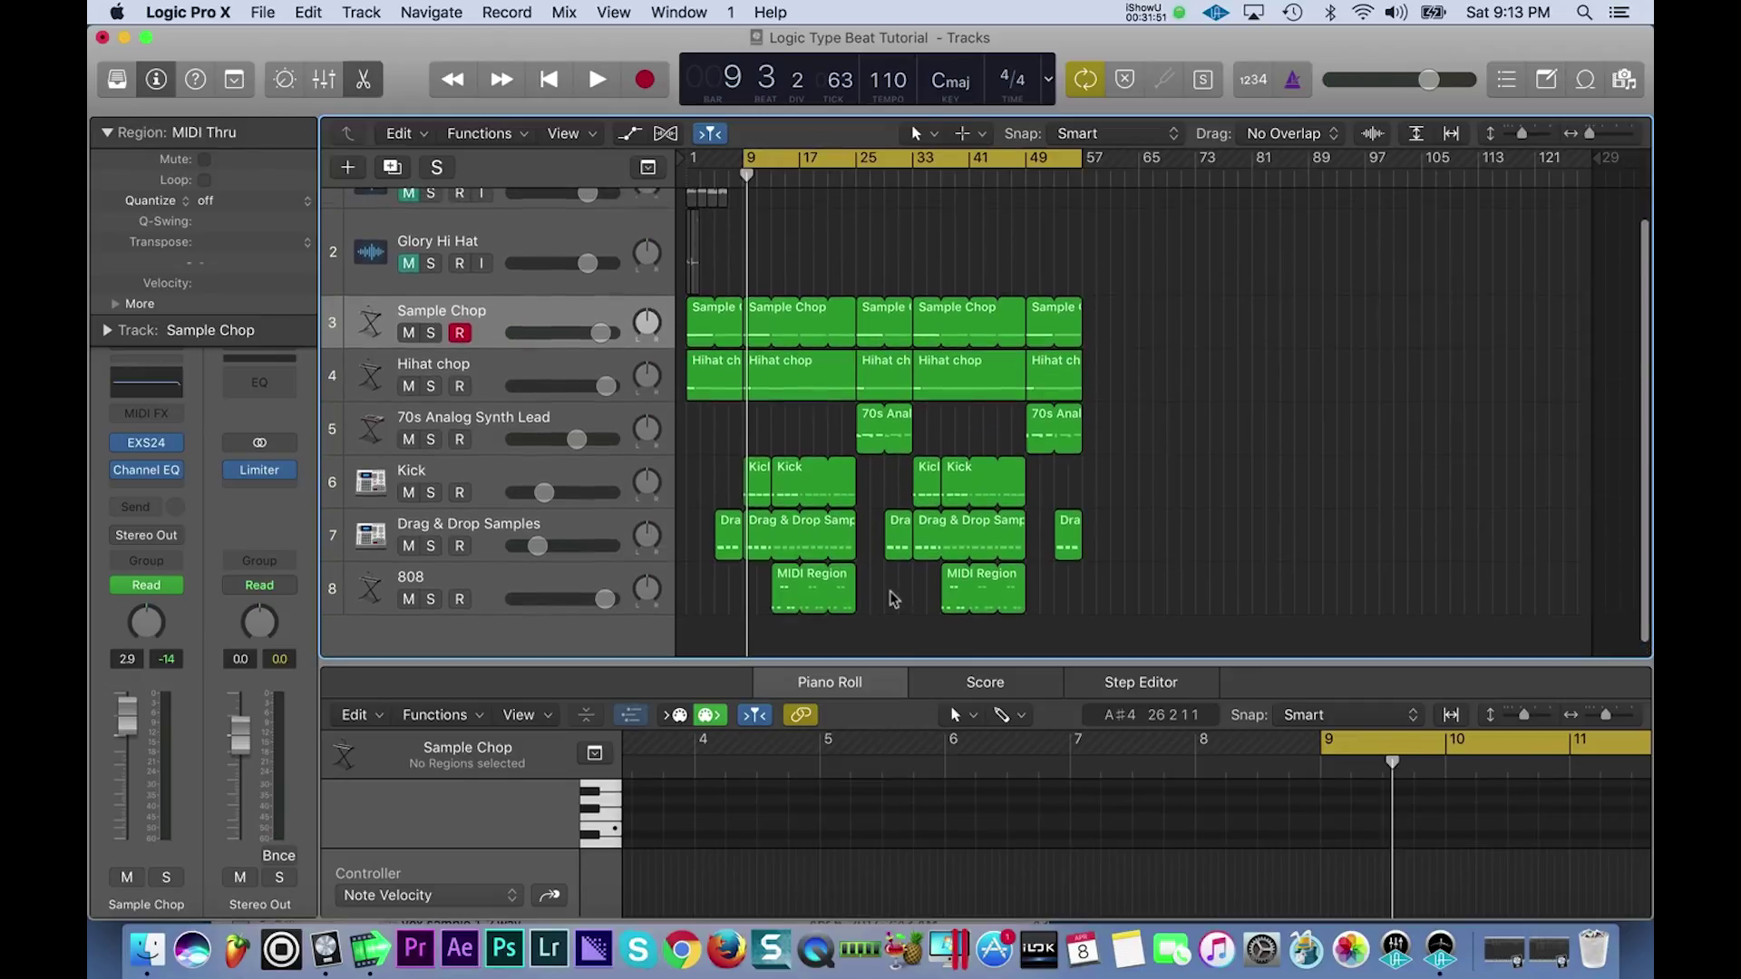
{"action": "scroll", "coordinate": [888, 594], "scroll_direction": "down", "scroll_amount": 1}
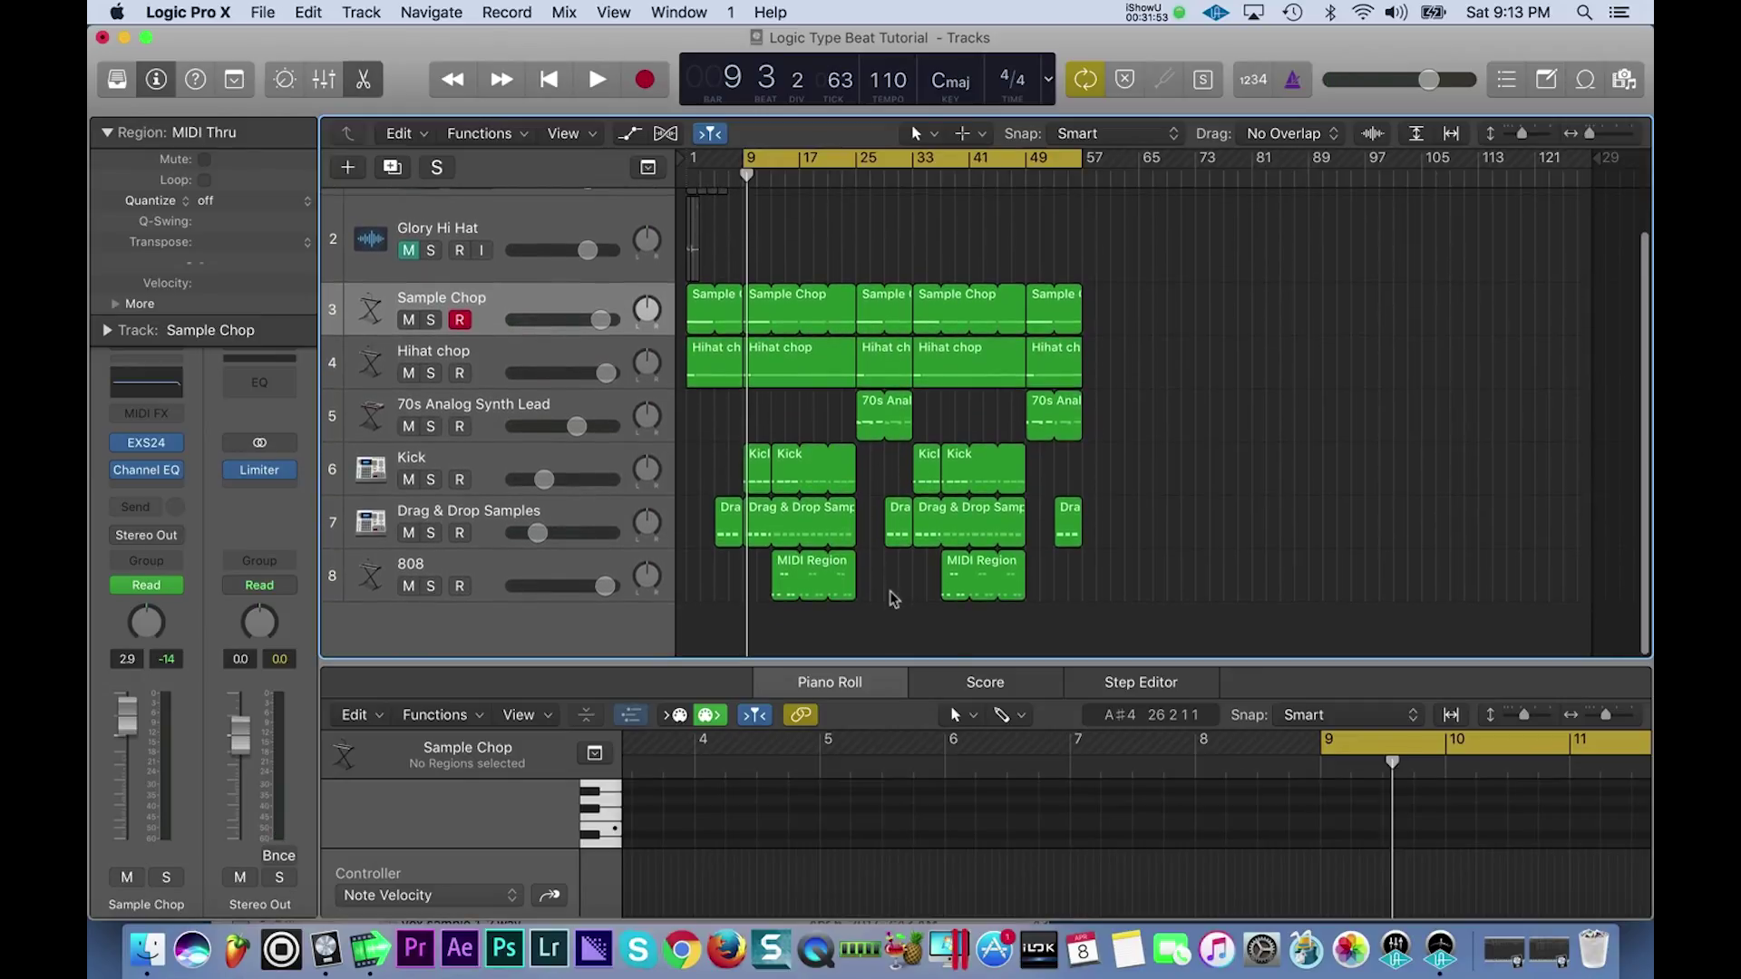
- Add an empty software instrument track below the 808 track
{"action": "left_click", "coordinate": [497, 557]}
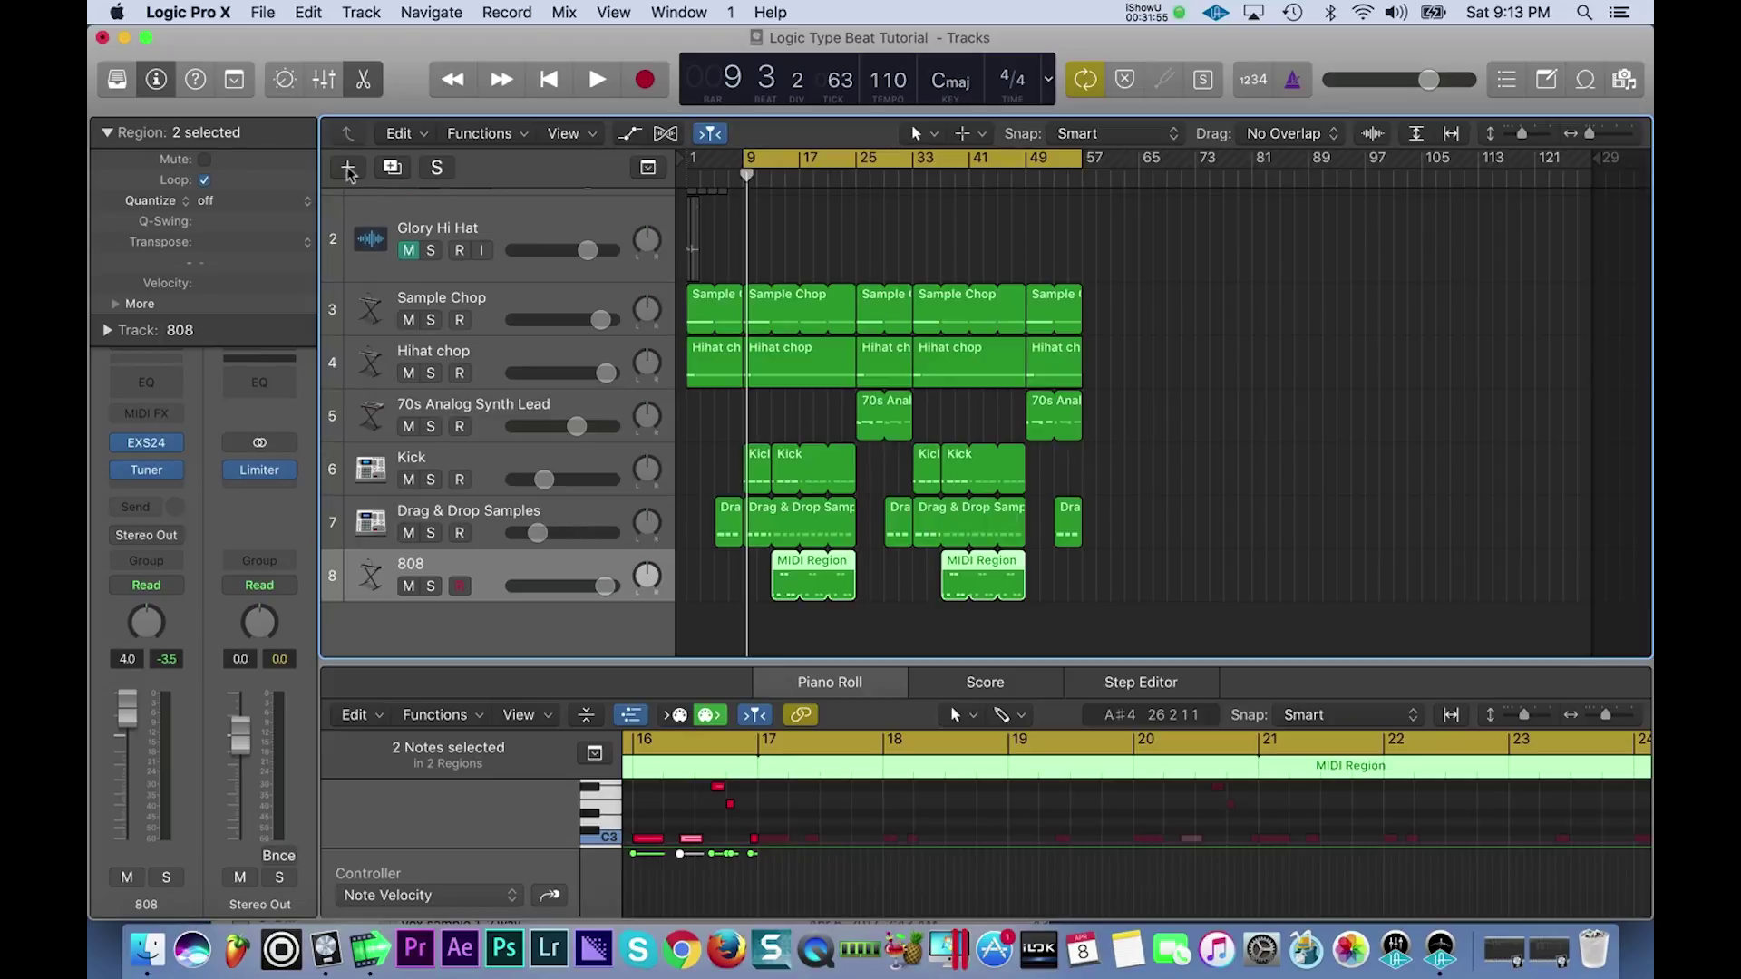
{"action": "key", "text": "alt+super+n"}
{"action": "left_click", "coordinate": [1148, 198]}
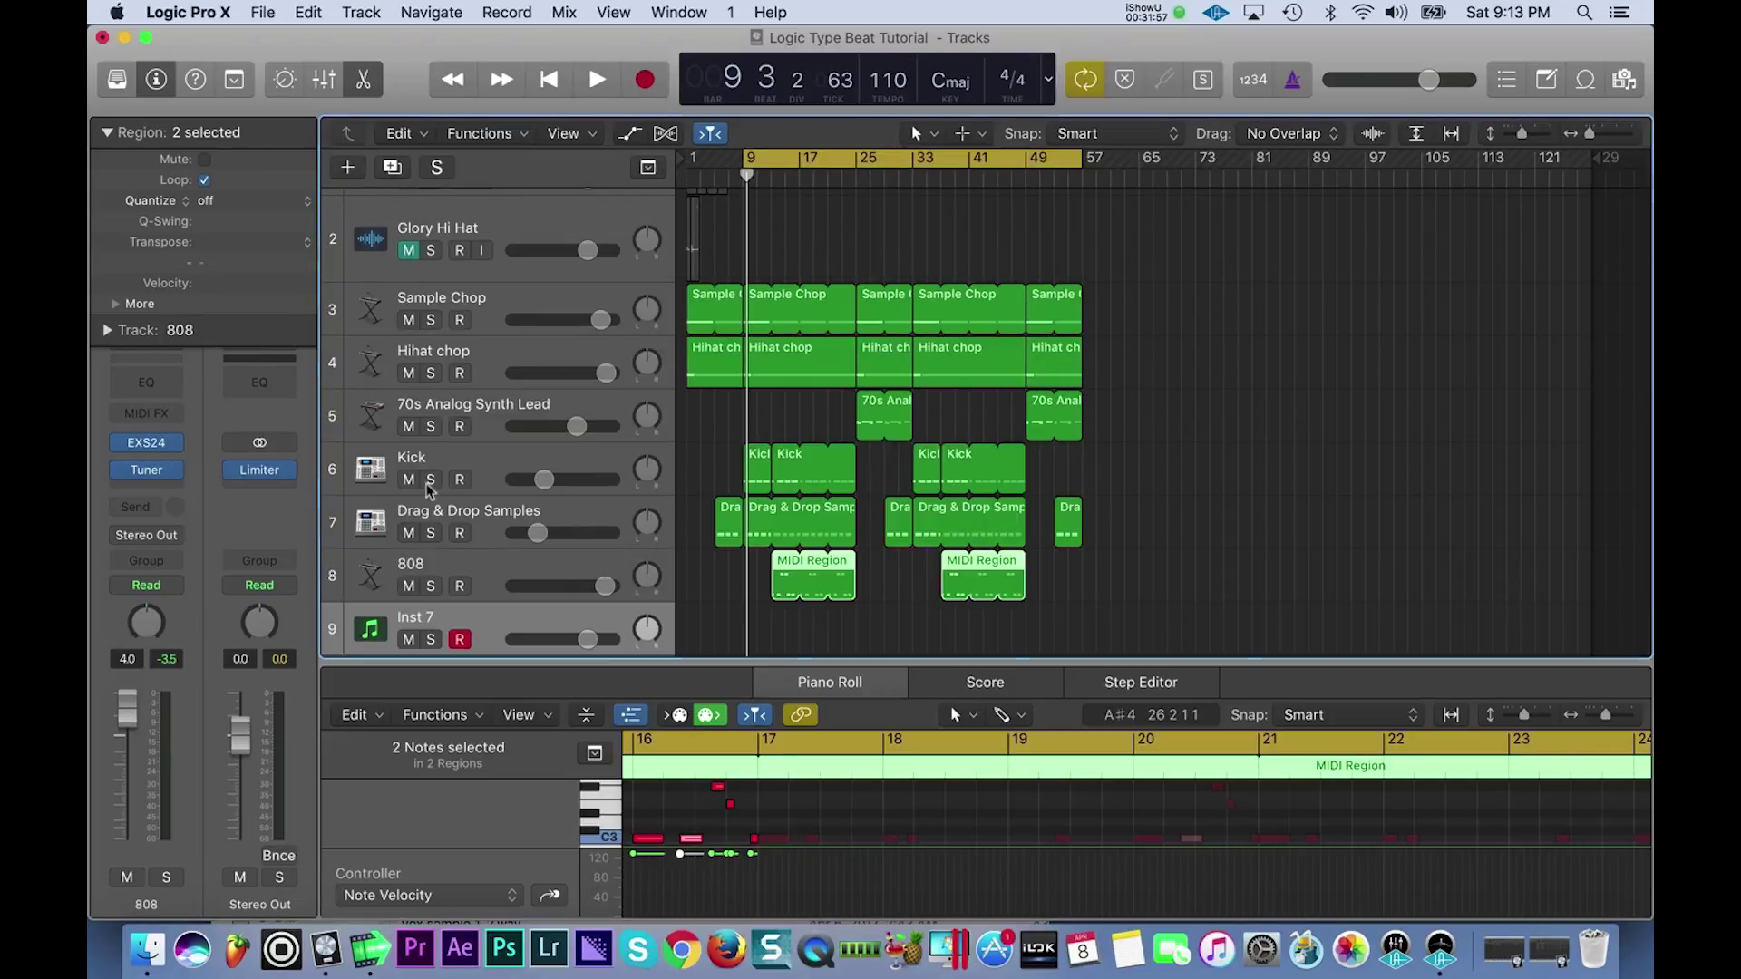
- Load a stereo Ultrabeat instrument on the added track with the saved "vox mix" setting
{"action": "left_click", "coordinate": [180, 444]}
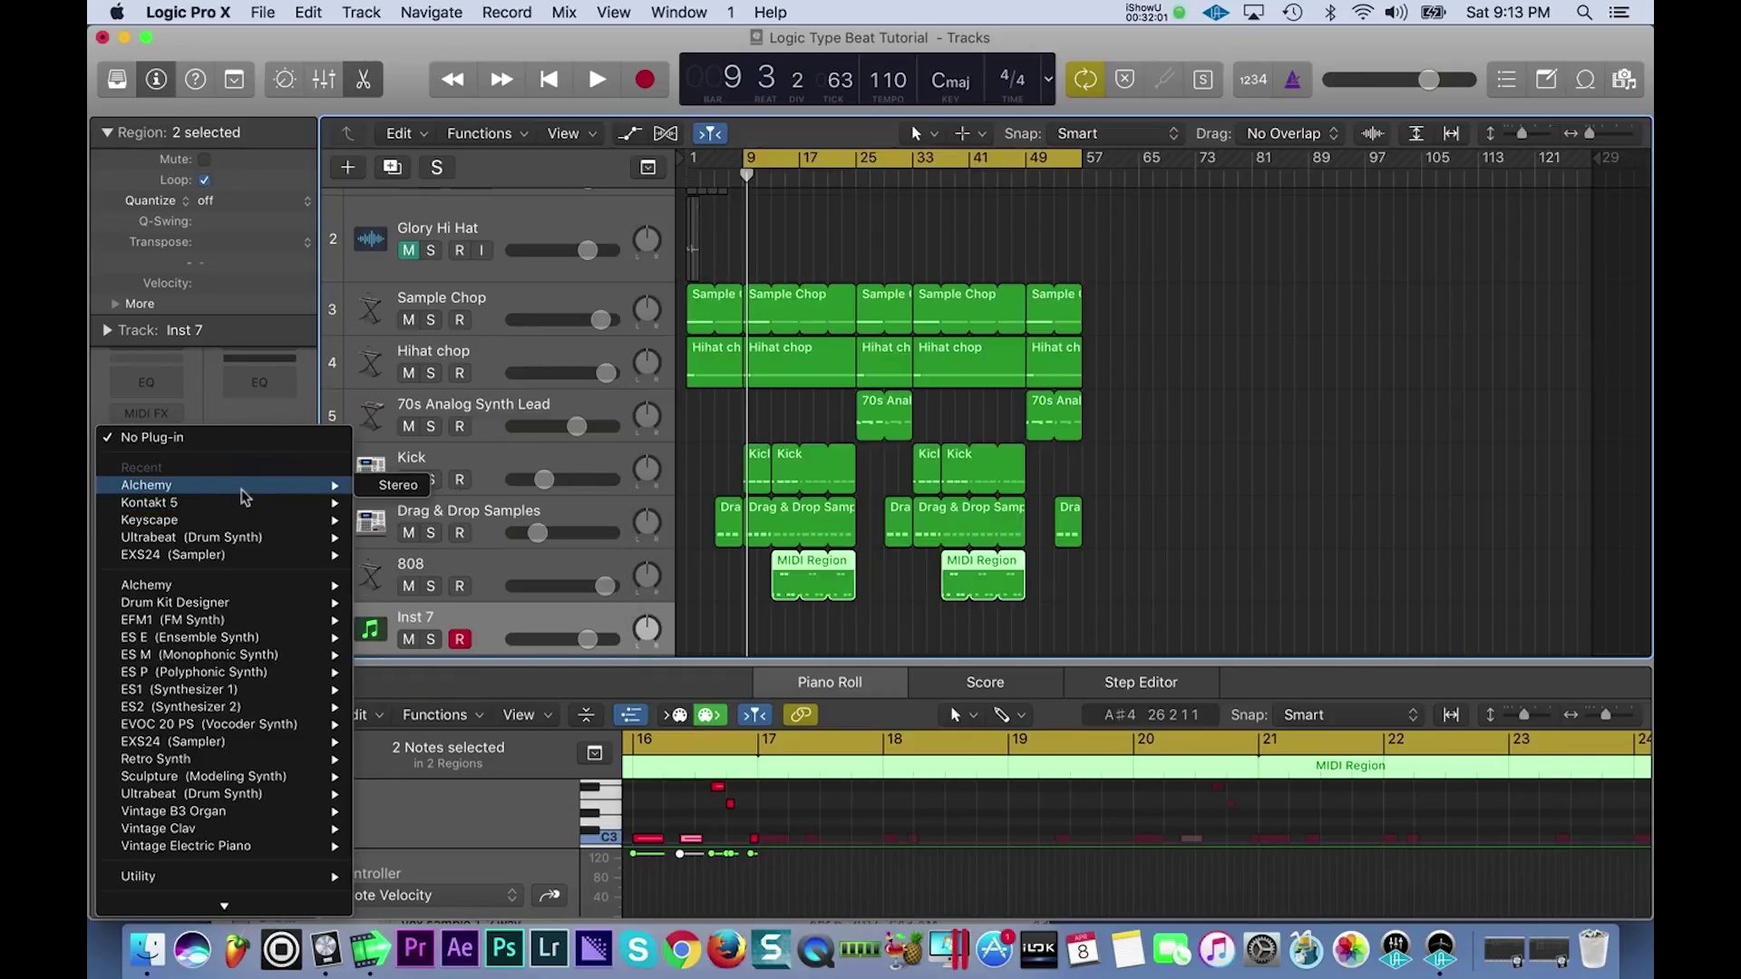
{"action": "mouse_move", "coordinate": [244, 563]}
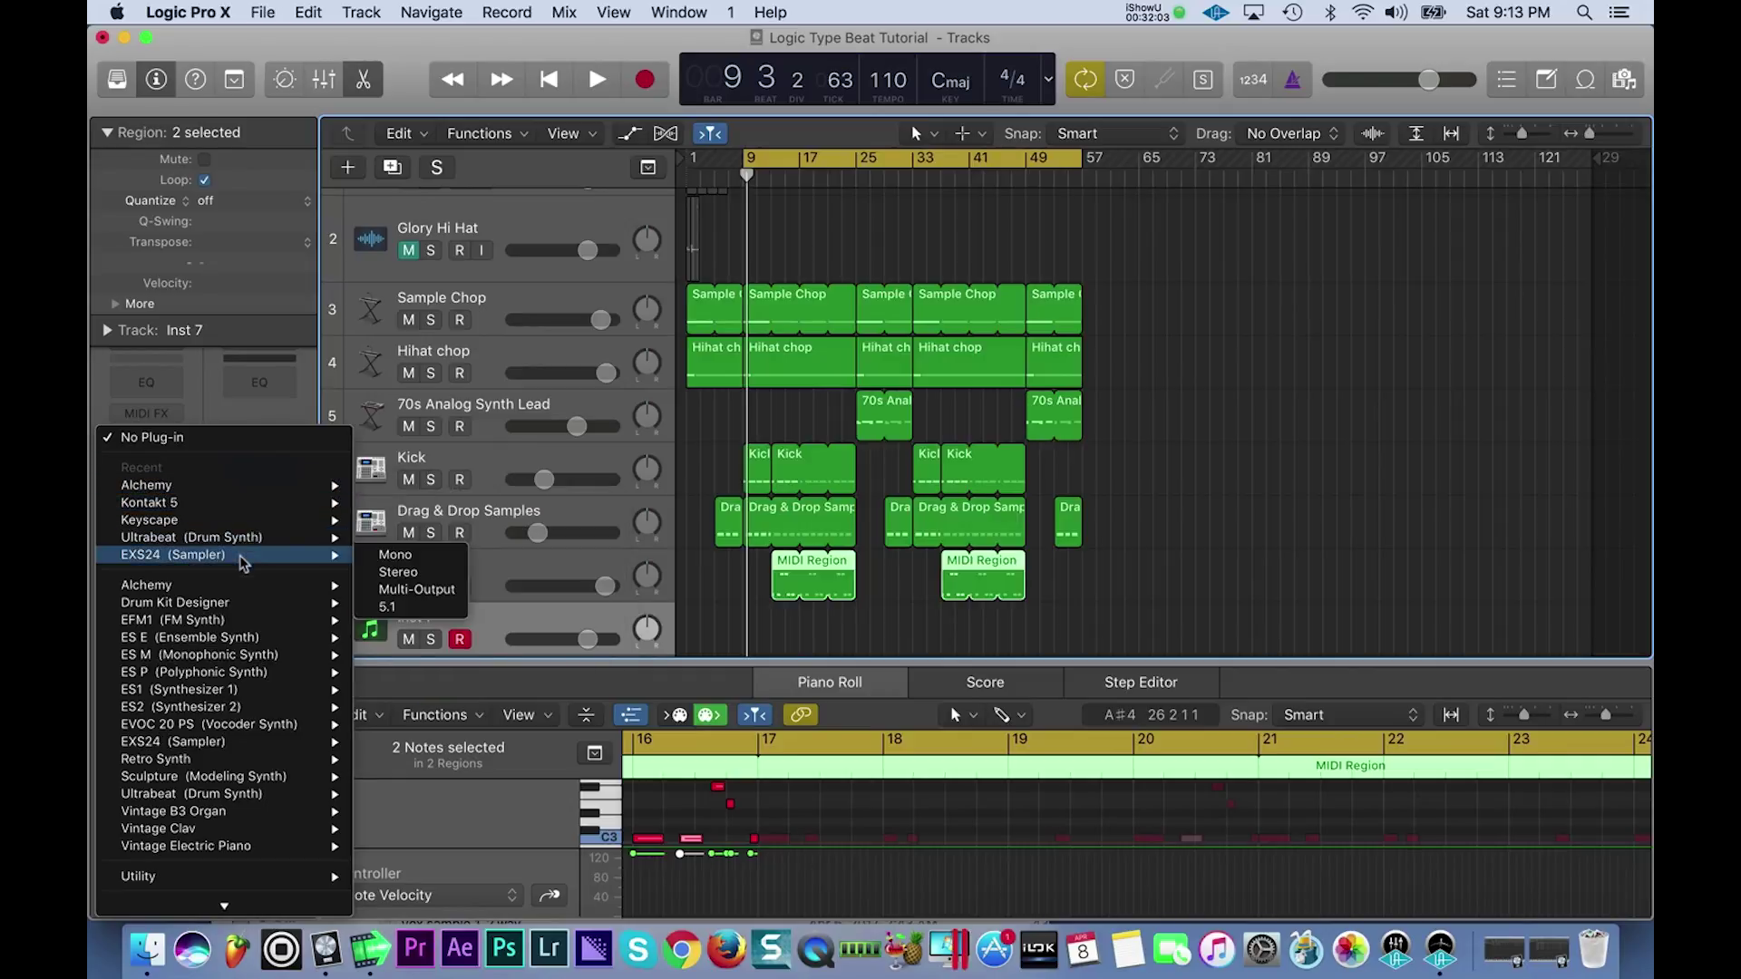
{"action": "mouse_move", "coordinate": [265, 764]}
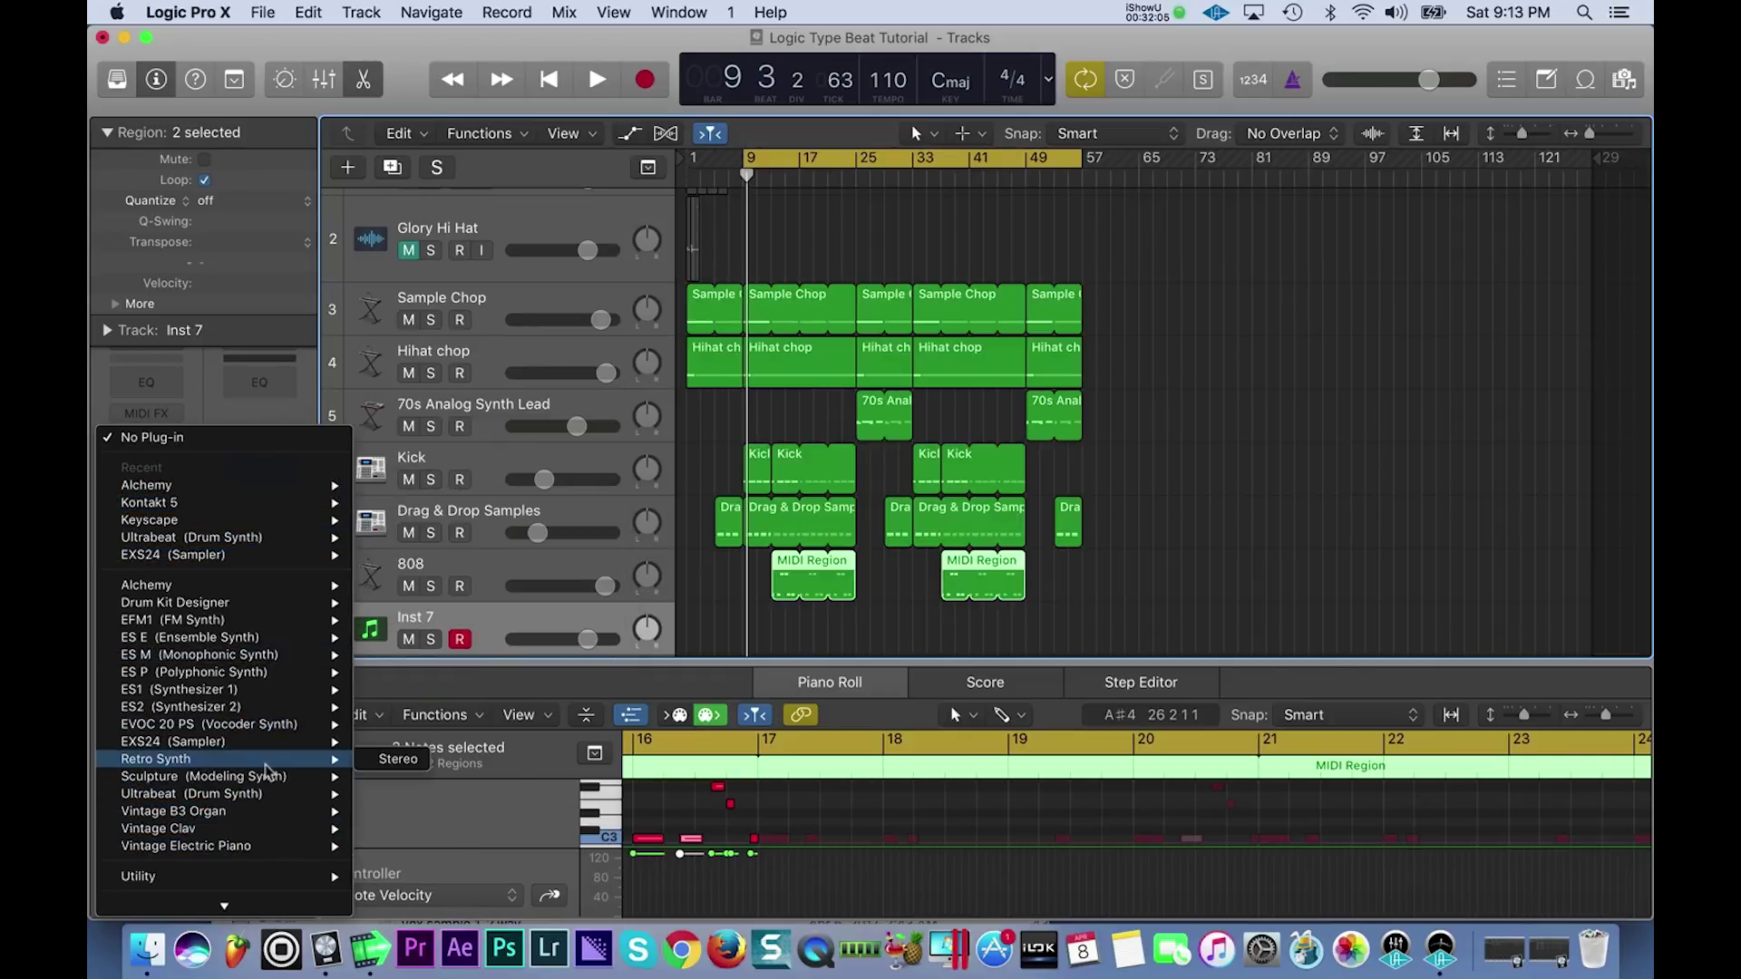
{"action": "mouse_move", "coordinate": [267, 794]}
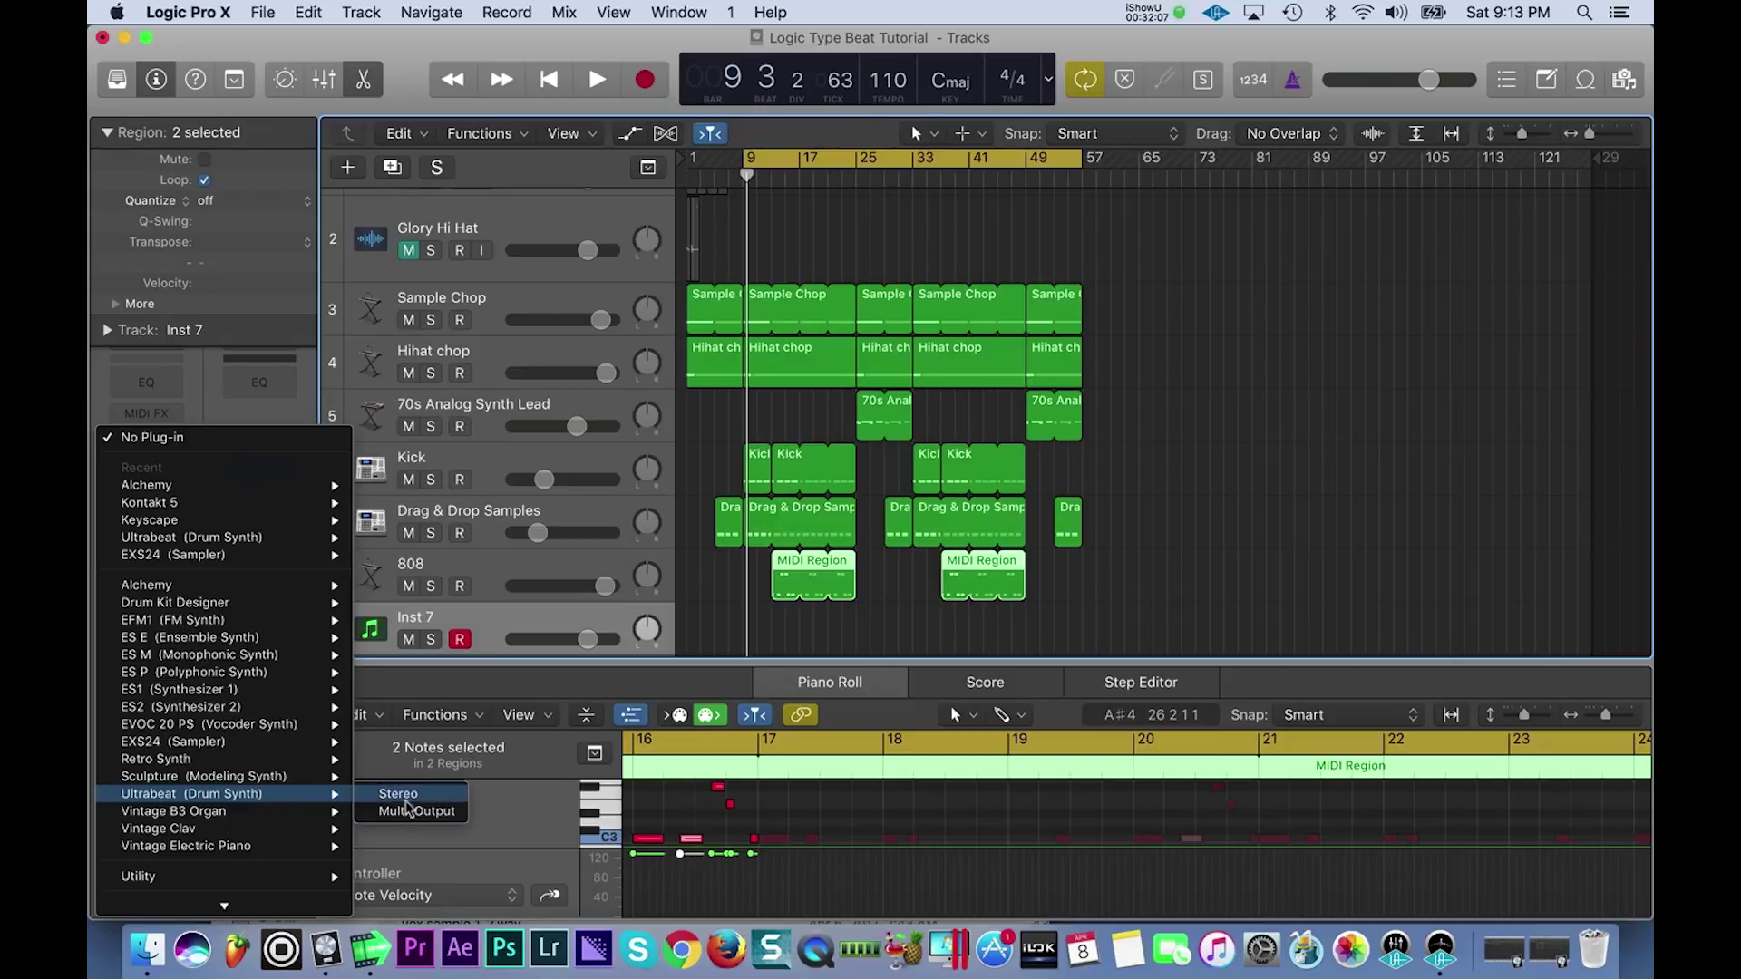
{"action": "left_click", "coordinate": [404, 797]}
{"action": "left_click", "coordinate": [334, 118]}
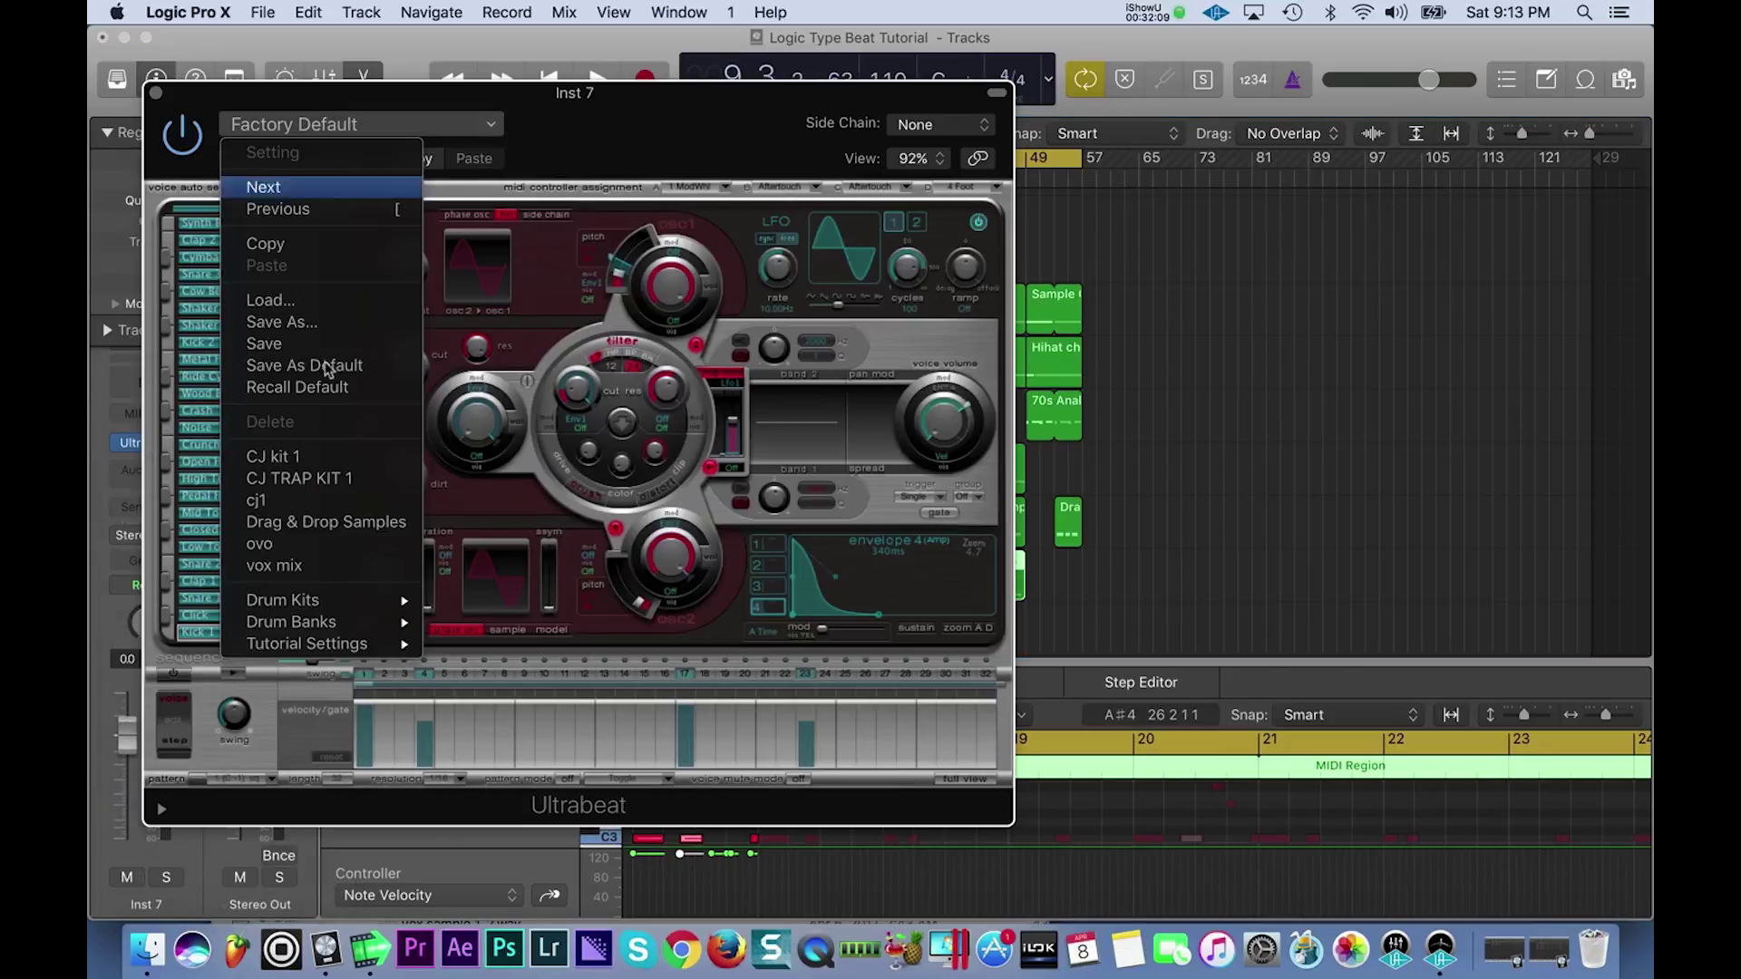
{"action": "left_click", "coordinate": [337, 570]}
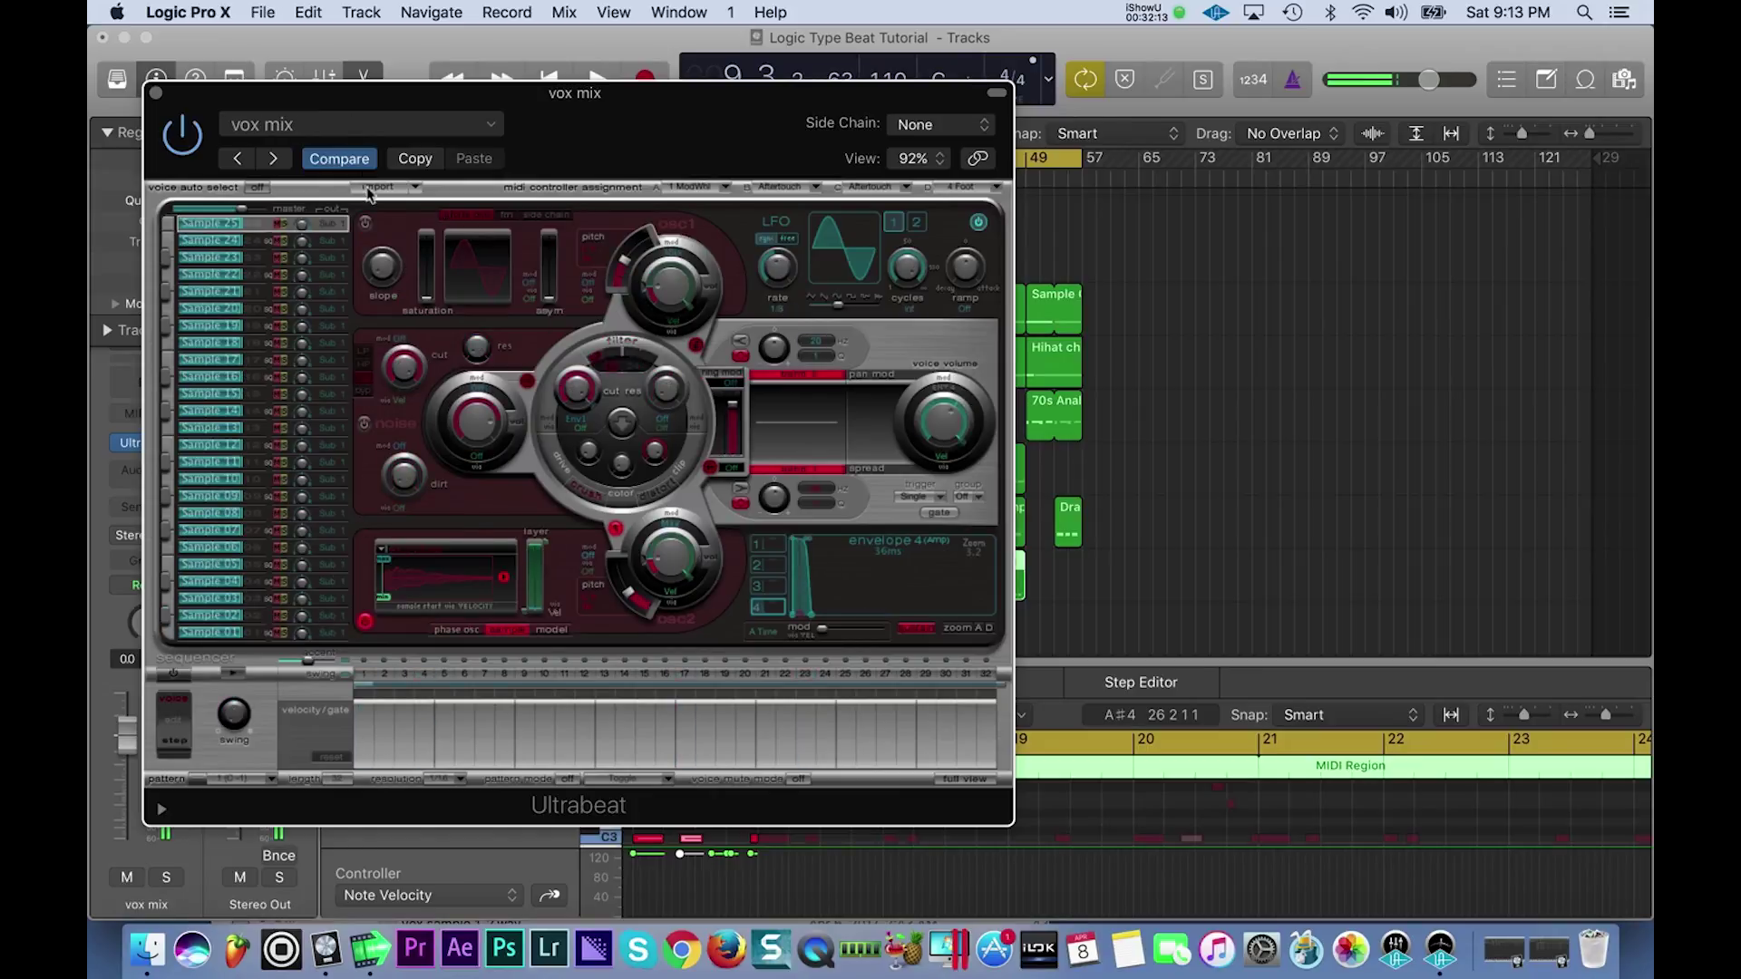
{"action": "left_click", "coordinate": [155, 93]}
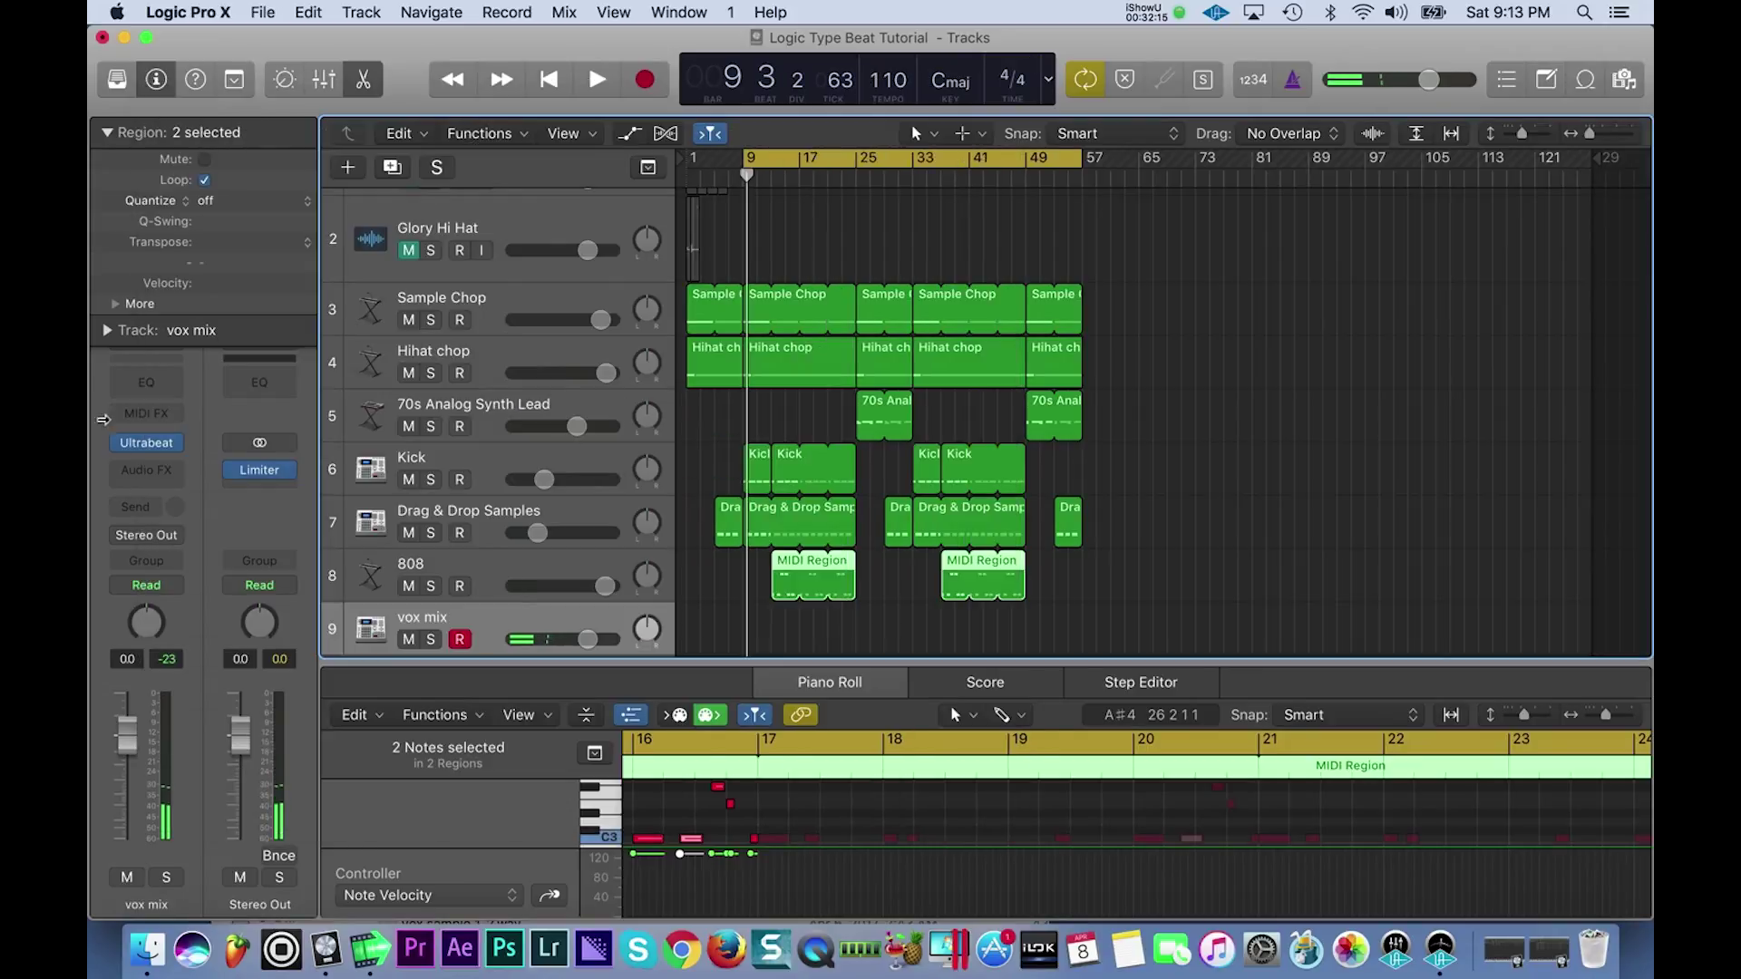
- Insert a Tape Delay effect on the vox mix track and set its delay note value to 1/2
{"action": "left_click", "coordinate": [171, 471]}
{"action": "mouse_move", "coordinate": [227, 630]}
{"action": "mouse_move", "coordinate": [413, 700]}
{"action": "left_click", "coordinate": [512, 702]}
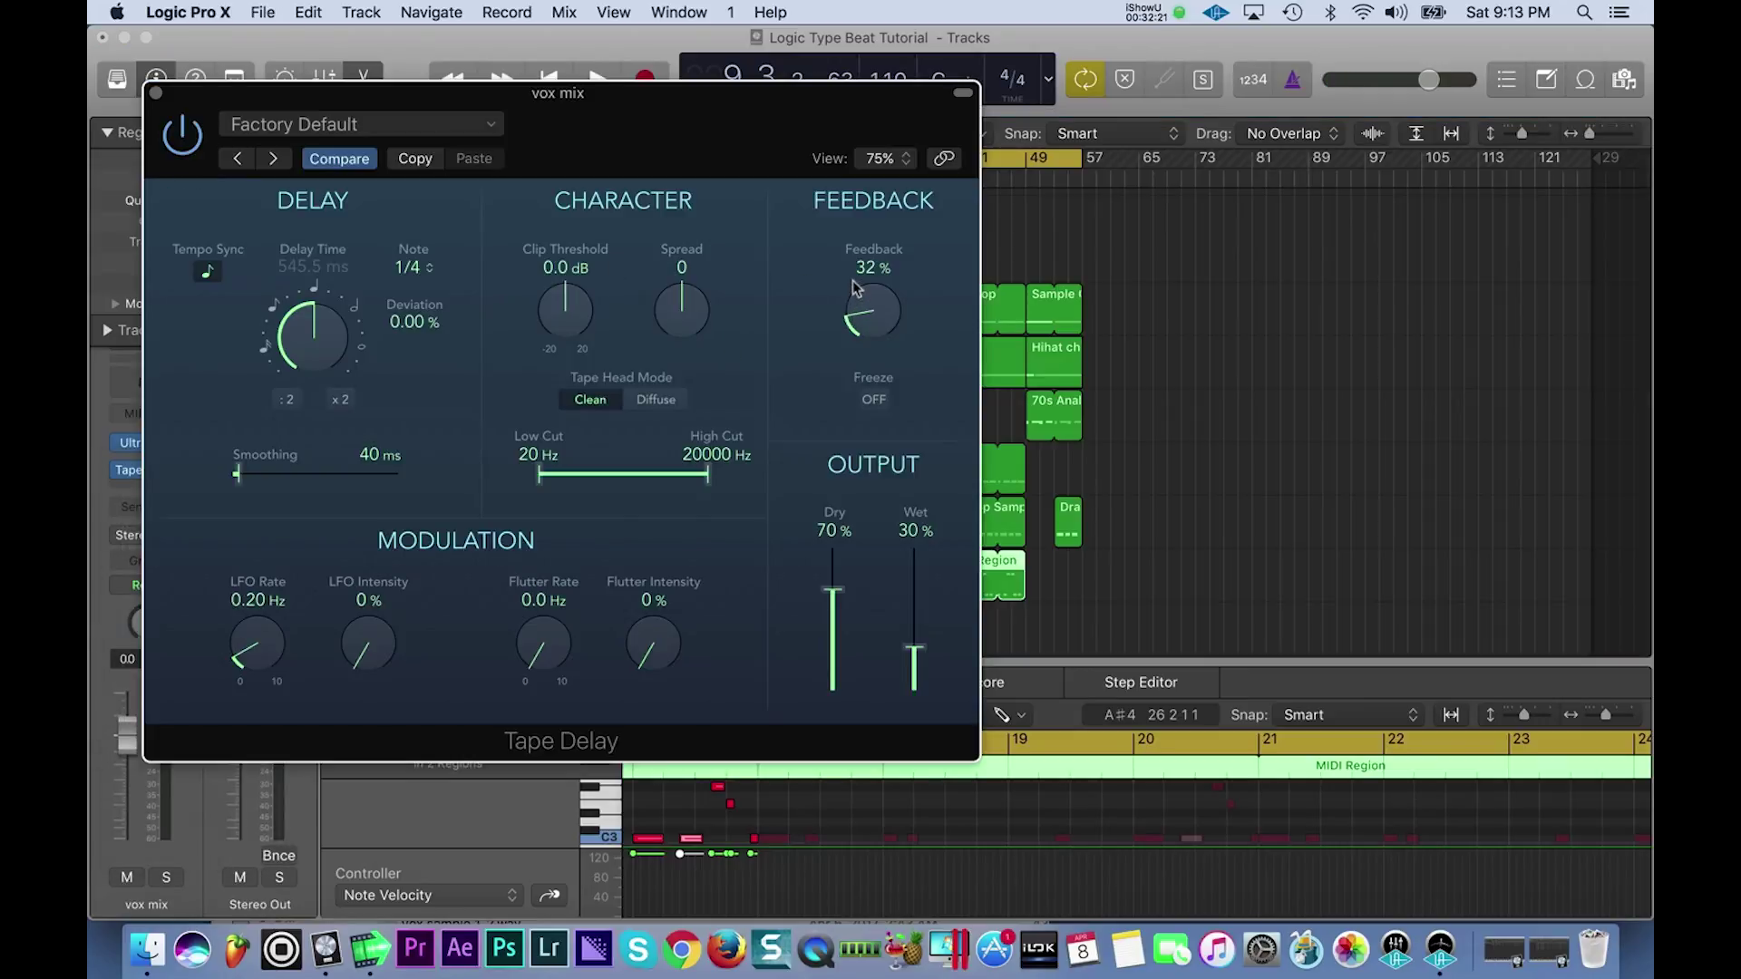
{"action": "left_click", "coordinate": [433, 268]}
{"action": "left_click", "coordinate": [429, 344]}
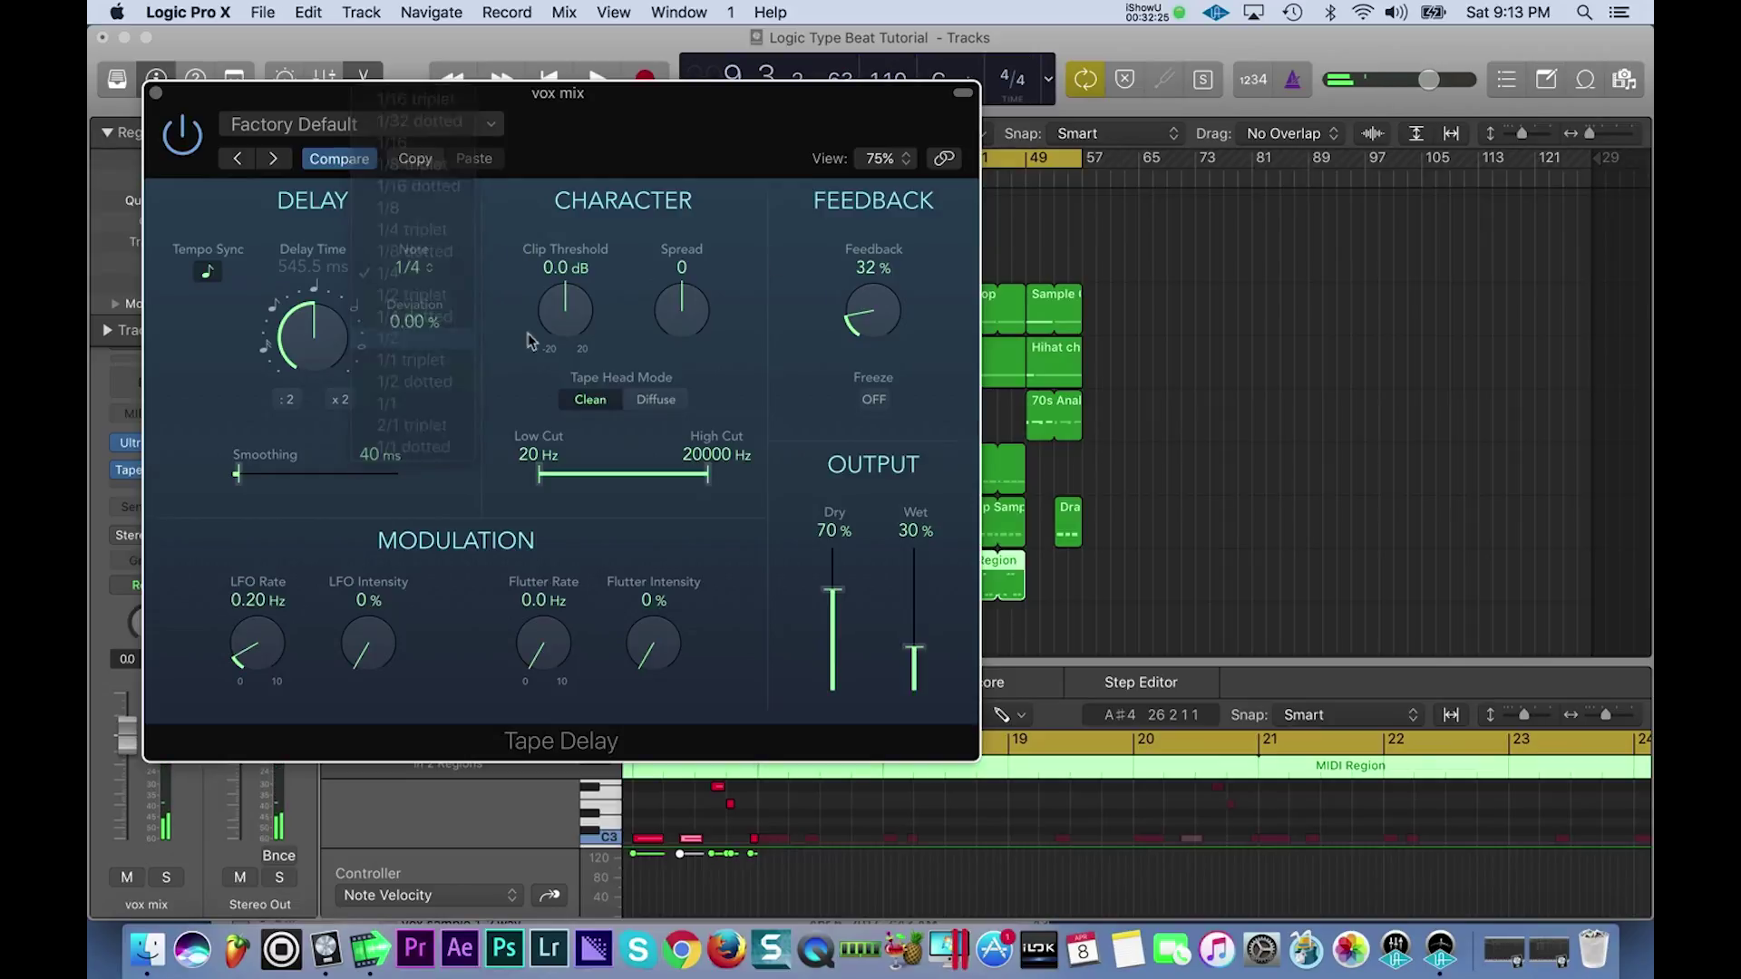
{"action": "left_click", "coordinate": [156, 93]}
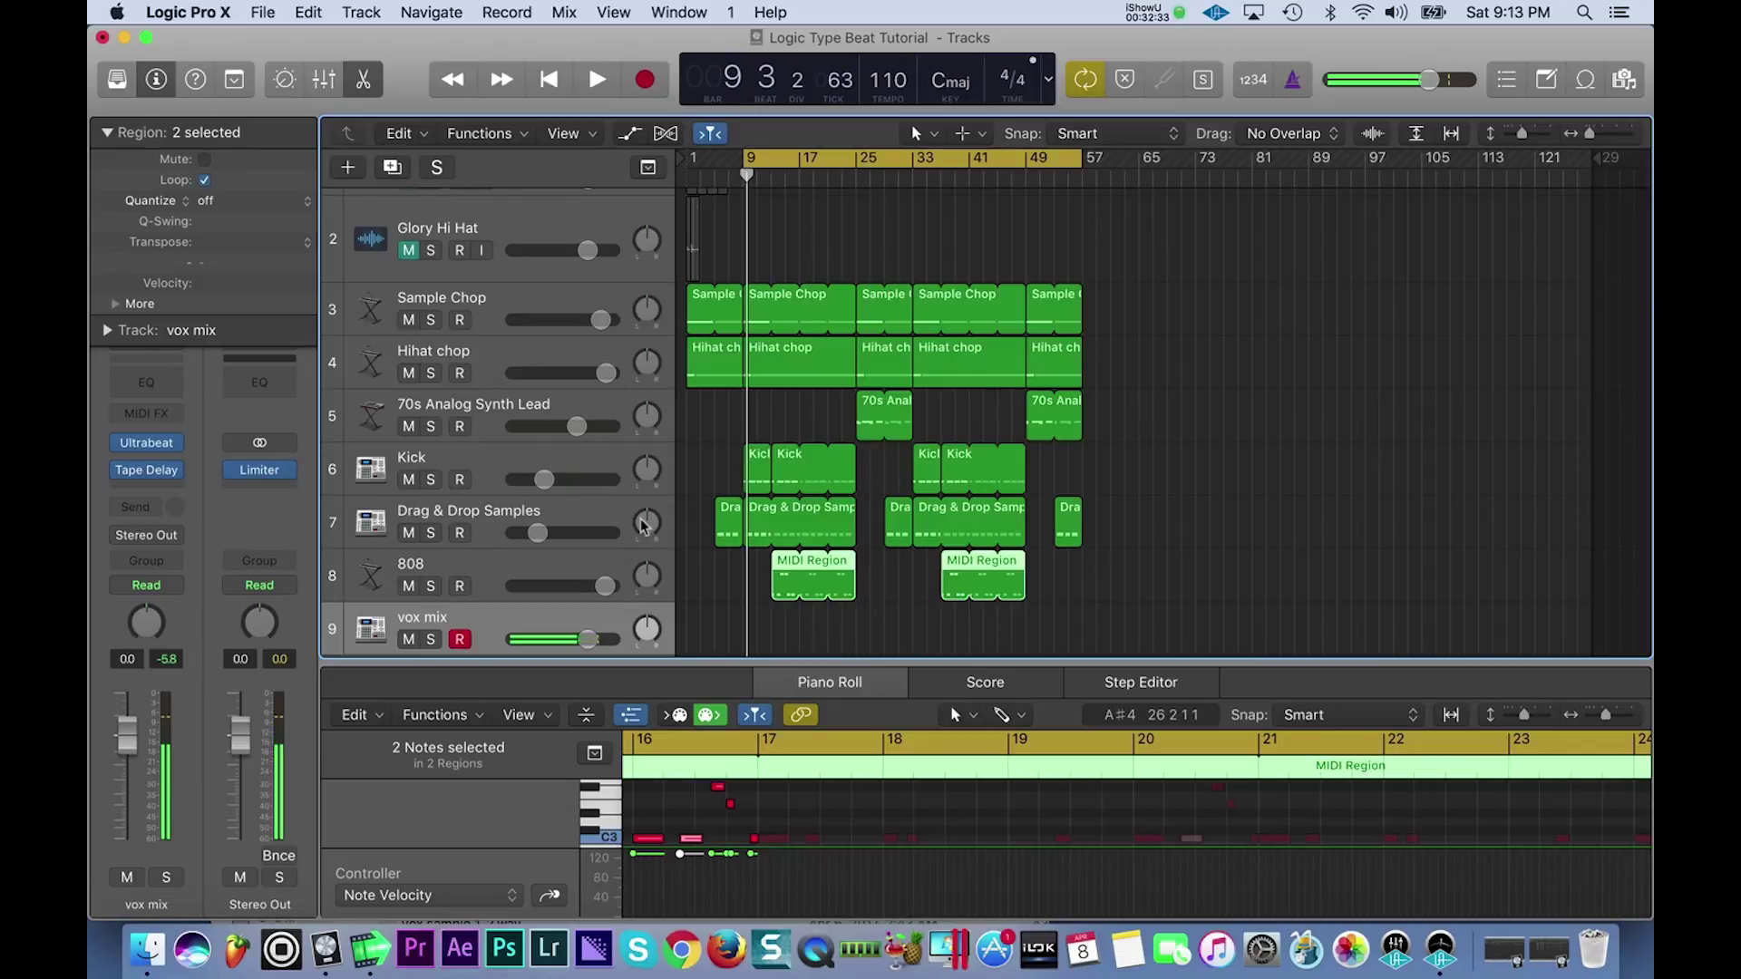
- Record a single held vocal sample note on the vox mix track at bar 9
{"action": "left_click_drag", "start_coordinate": [585, 632], "coordinate": [594, 643]}
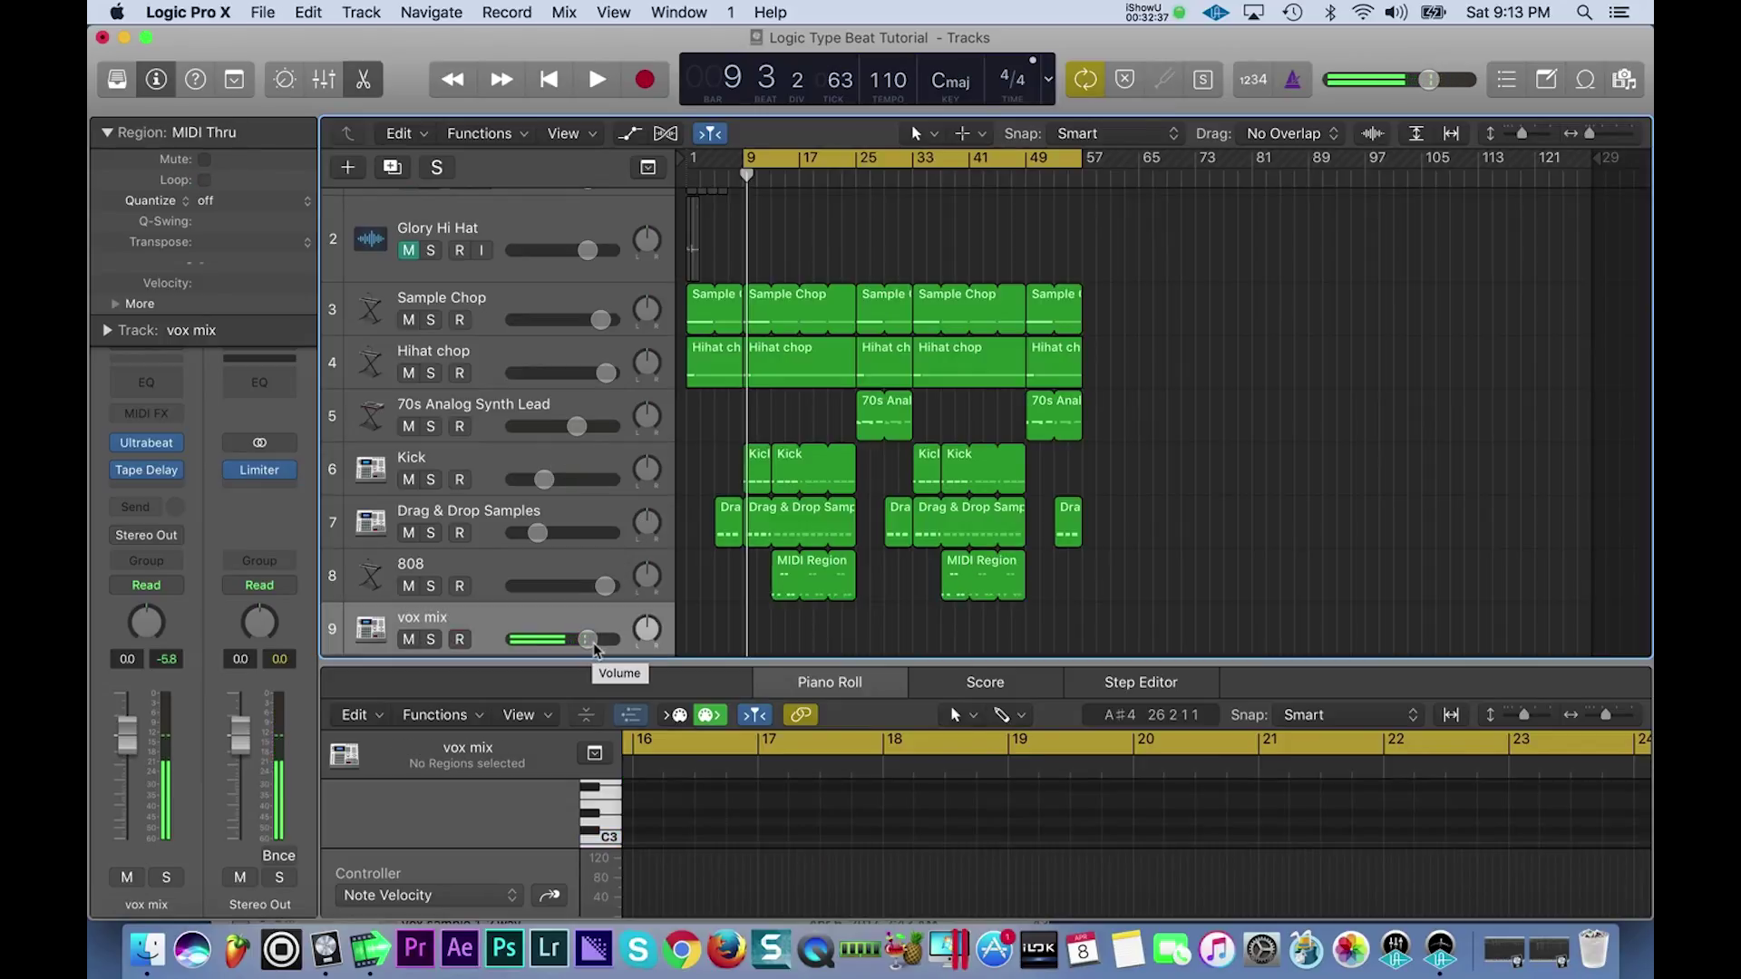
{"action": "key", "text": "space"}
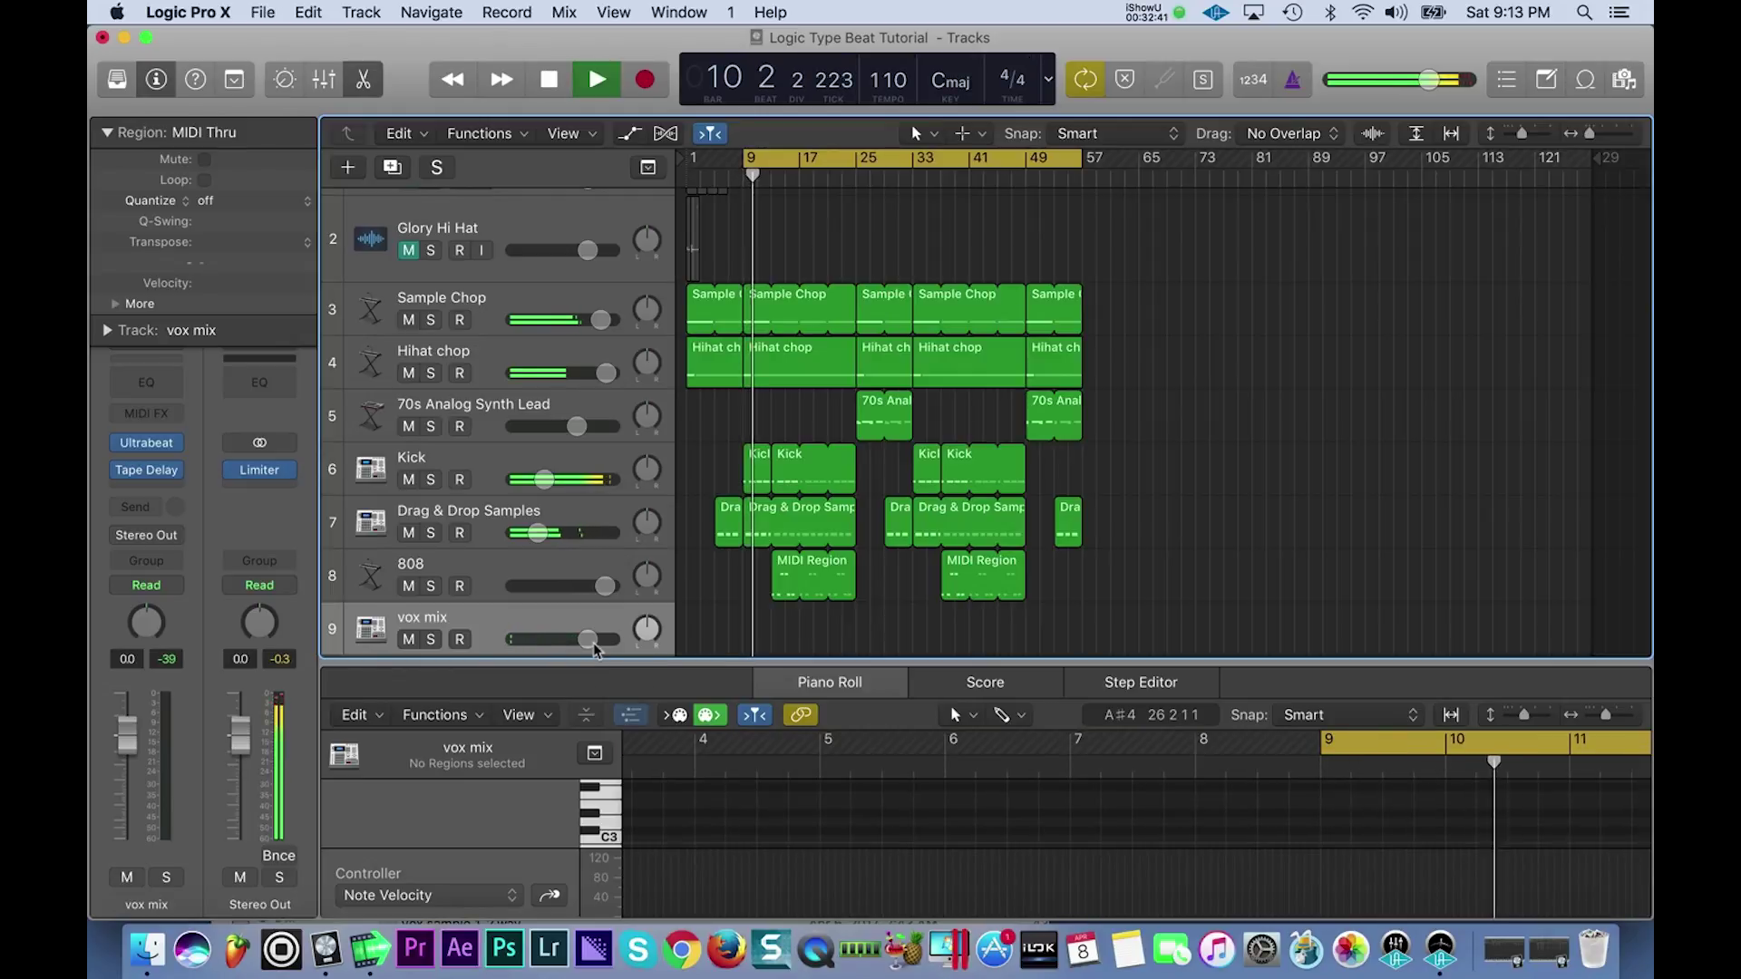
{"action": "key", "text": "r"}
{"action": "key", "text": "space"}
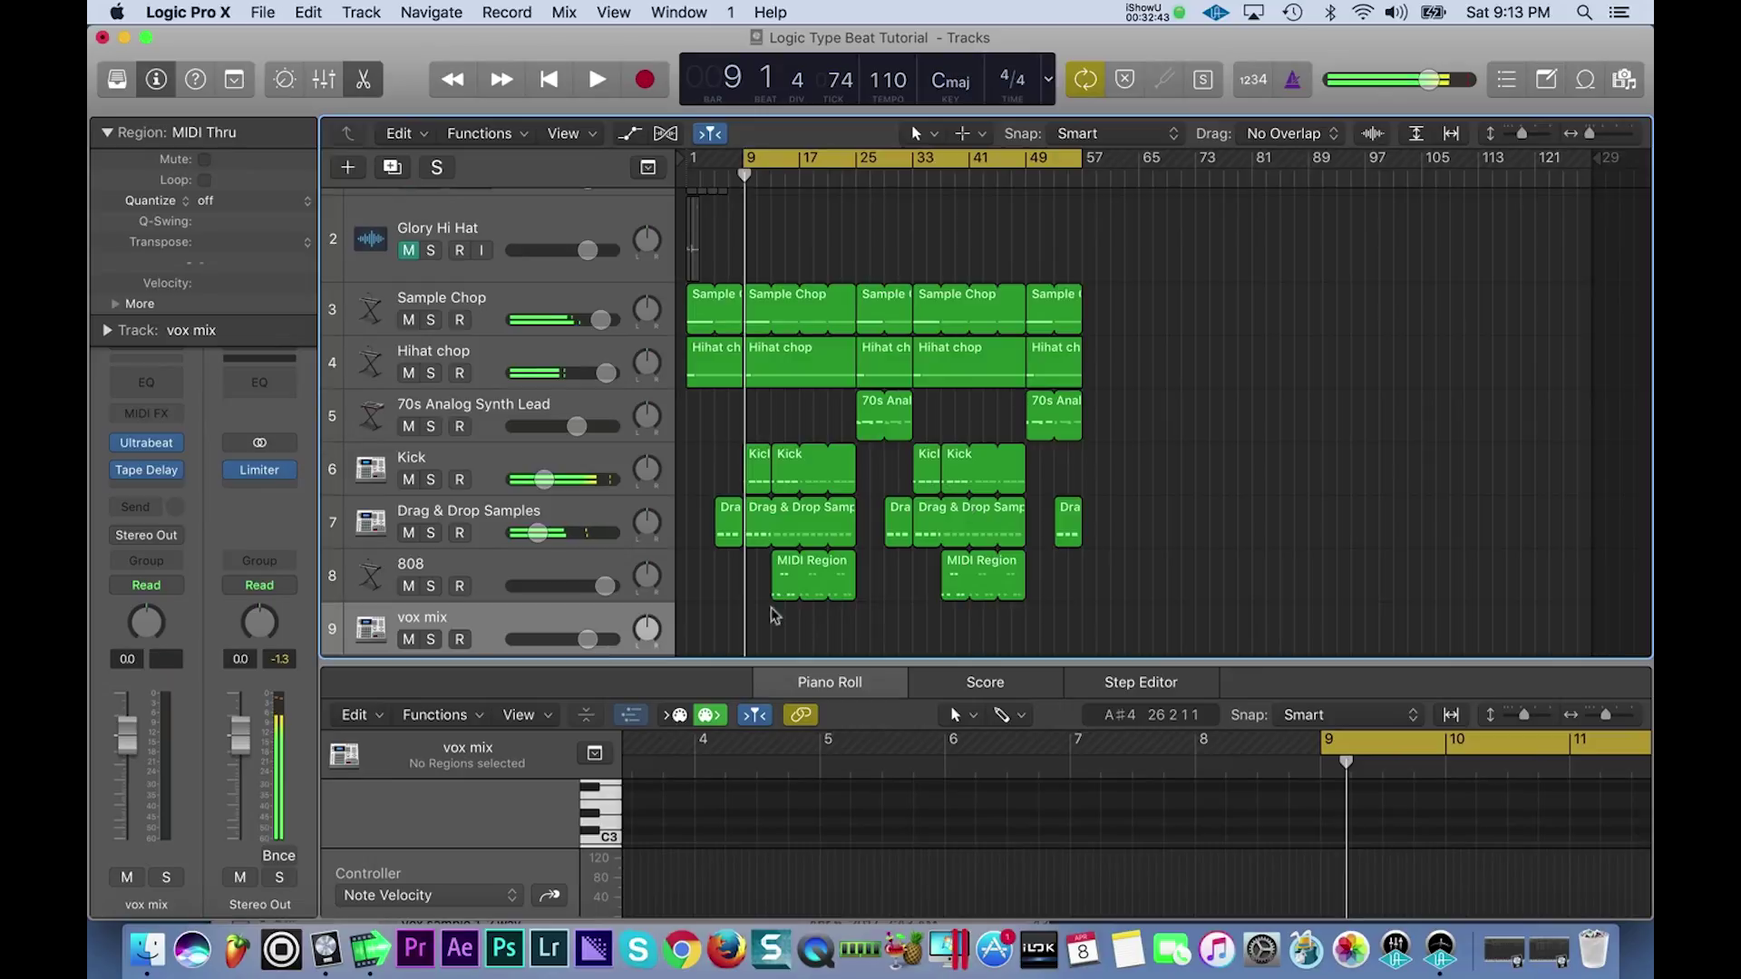
{"action": "key", "text": "r"}
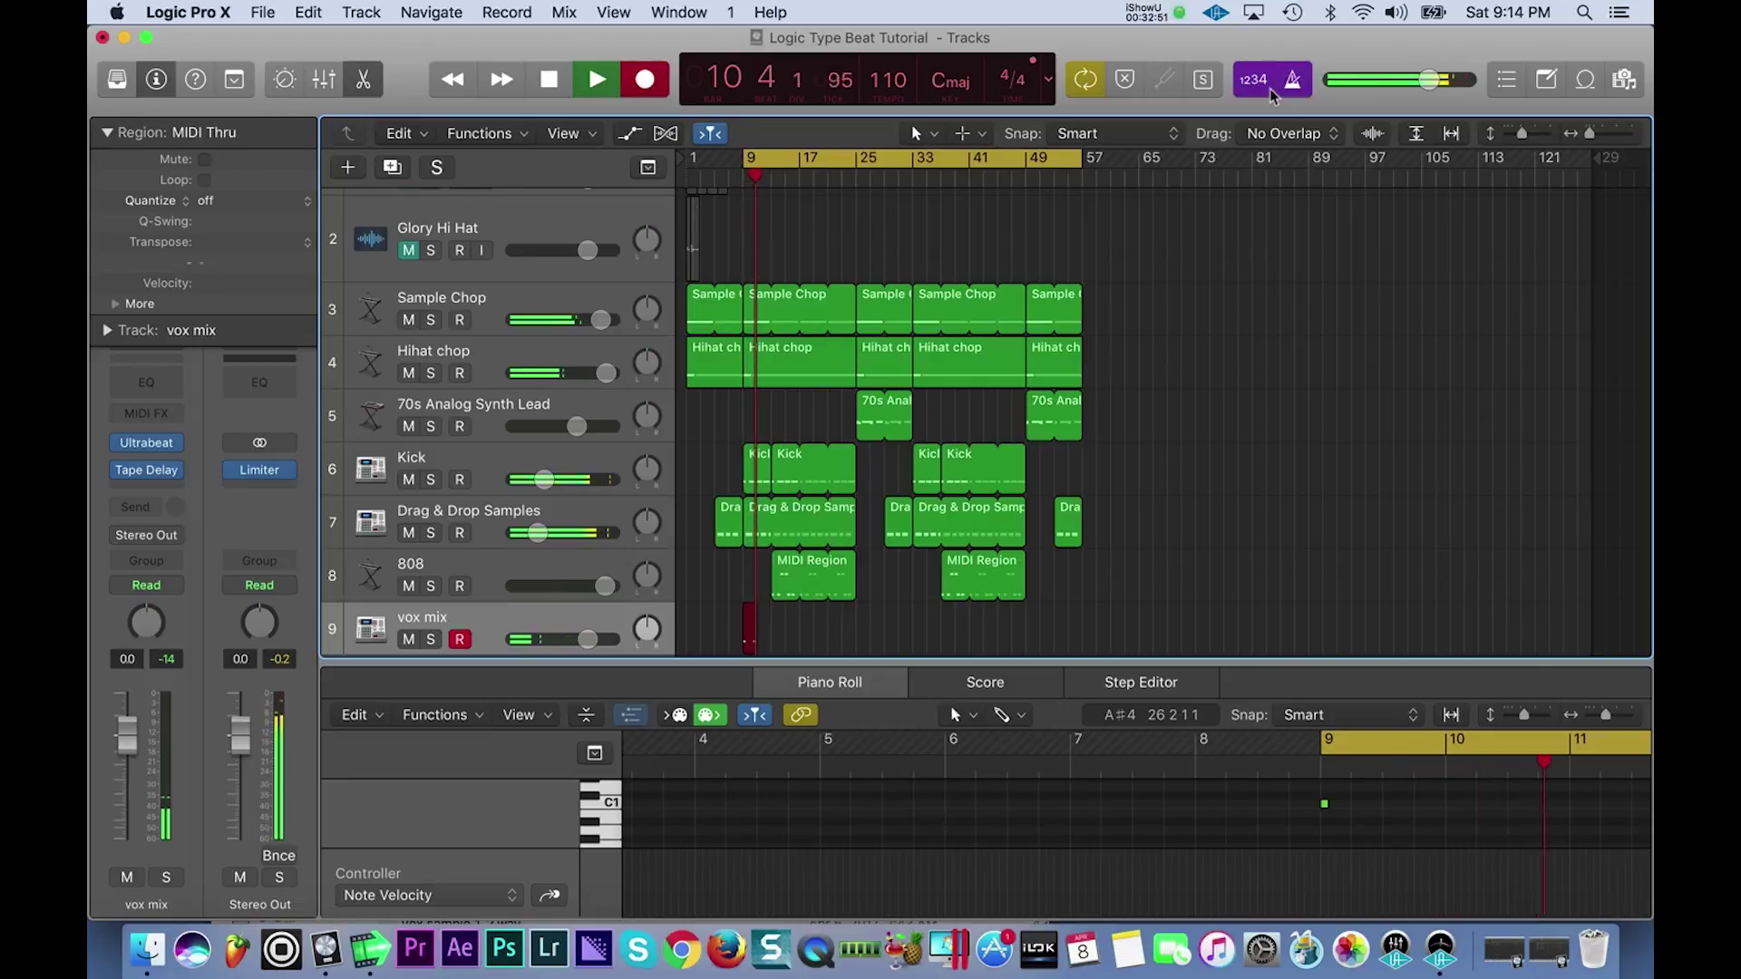
{"action": "key", "text": "space"}
- Copy the recorded vox mix region and paste it at bars 25, 33 and 49
{"action": "left_click", "coordinate": [812, 649]}
{"action": "scroll", "coordinate": [805, 650], "scroll_direction": "down", "scroll_amount": 1}
{"action": "left_click", "coordinate": [752, 645]}
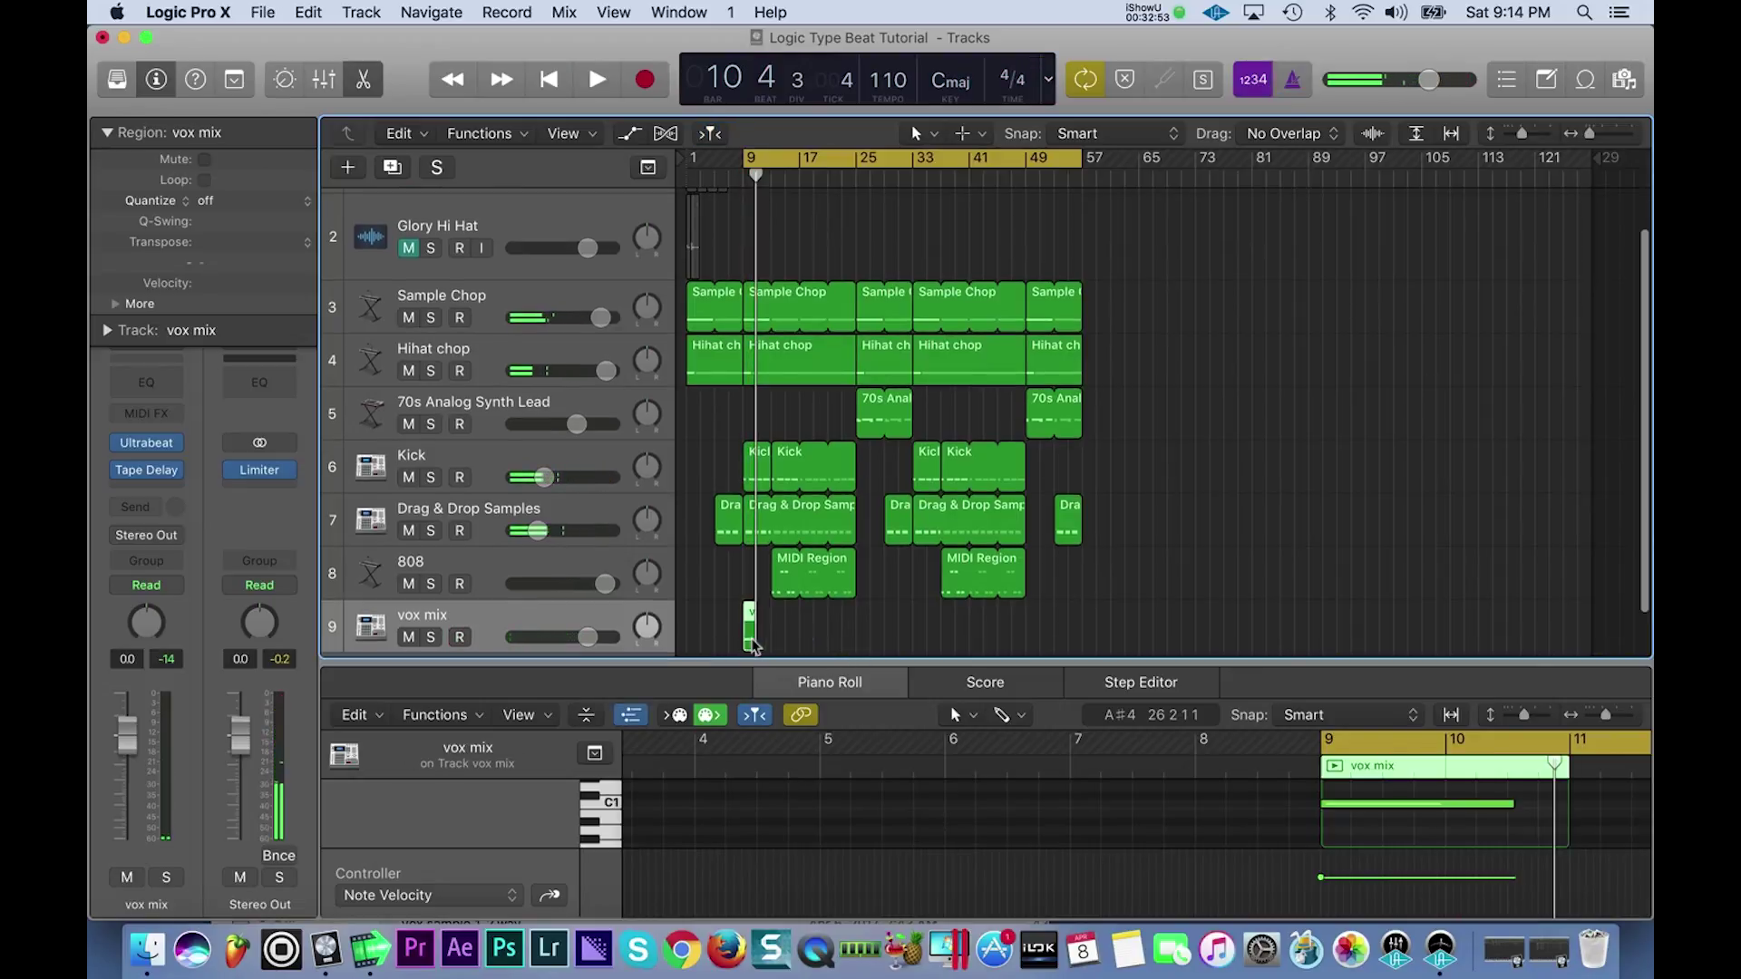
{"action": "left_click", "coordinate": [912, 181]}
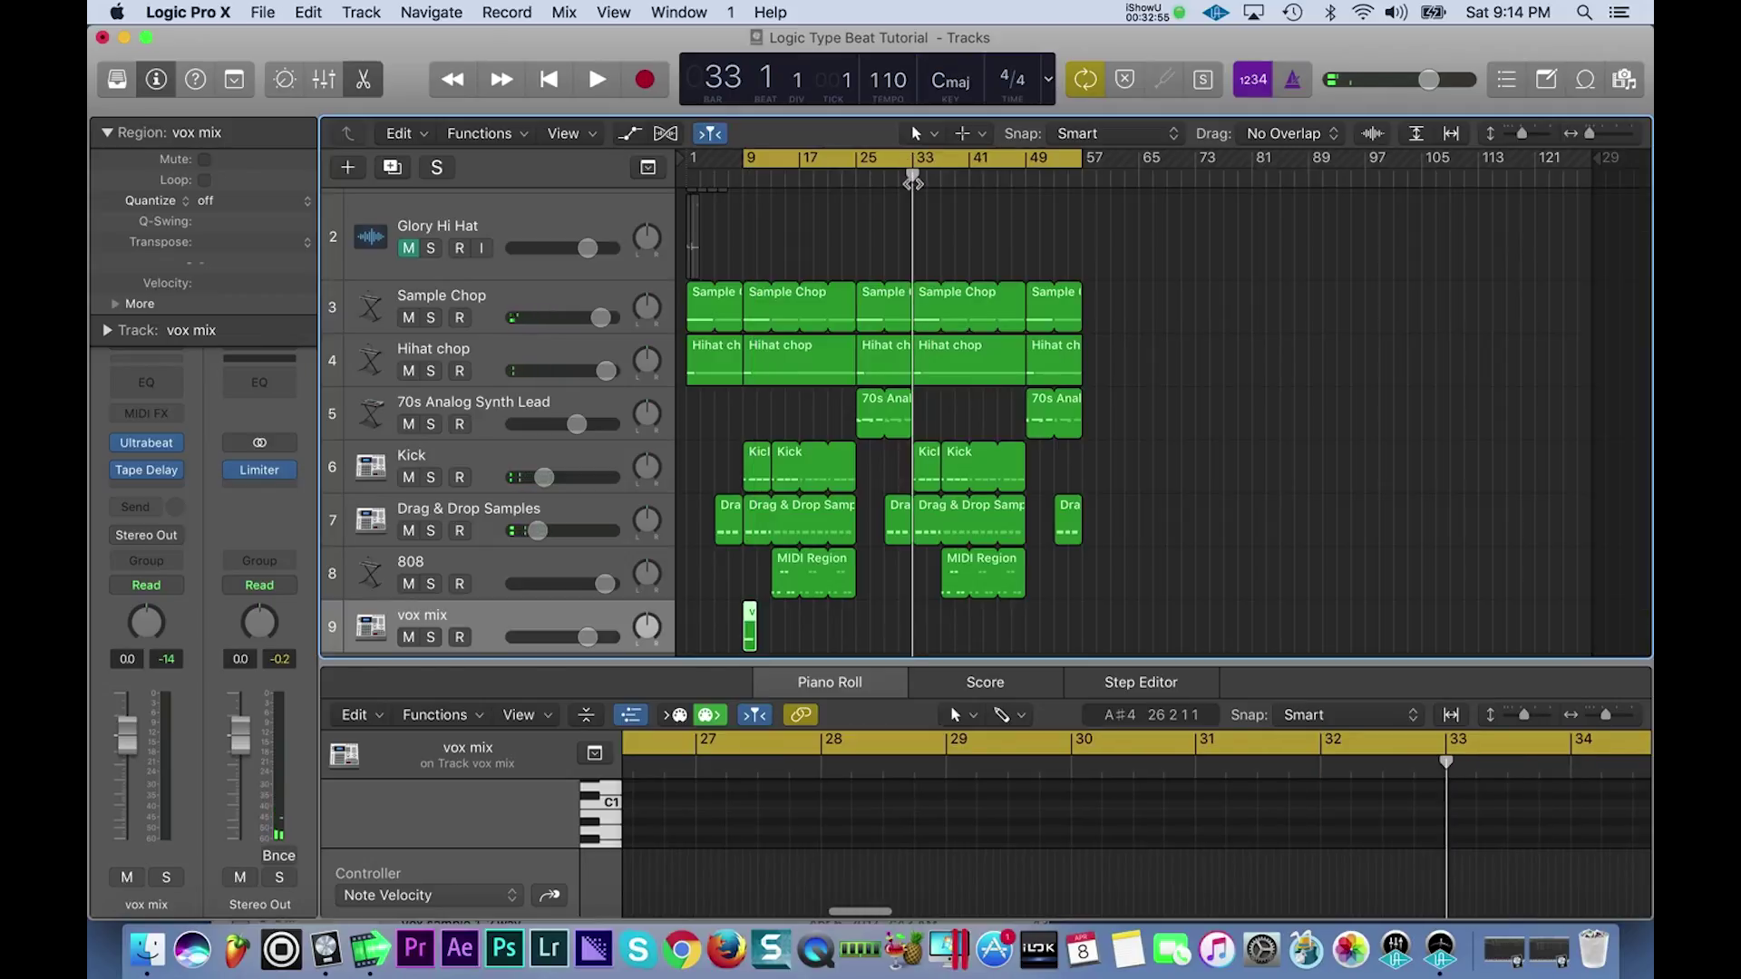
{"action": "left_click", "coordinate": [858, 186]}
{"action": "key", "text": "super+v"}
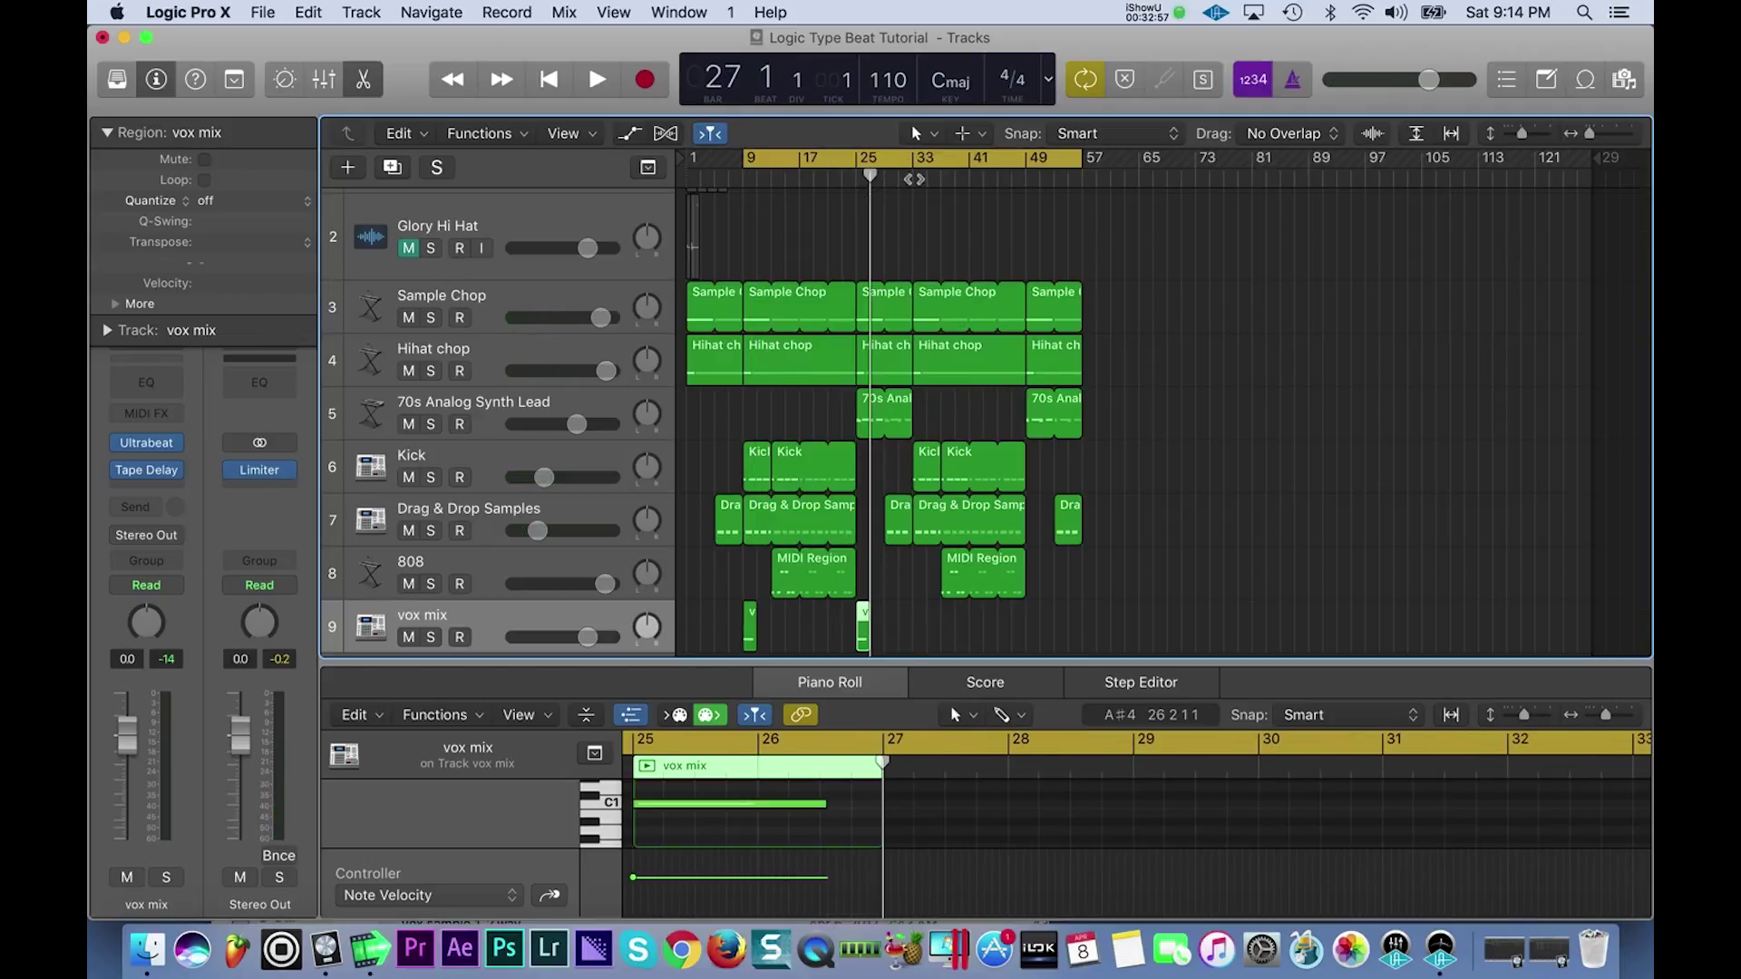
{"action": "left_click", "coordinate": [914, 182]}
{"action": "key", "text": "super+v"}
{"action": "left_click", "coordinate": [1022, 179]}
{"action": "key", "text": "super+v"}
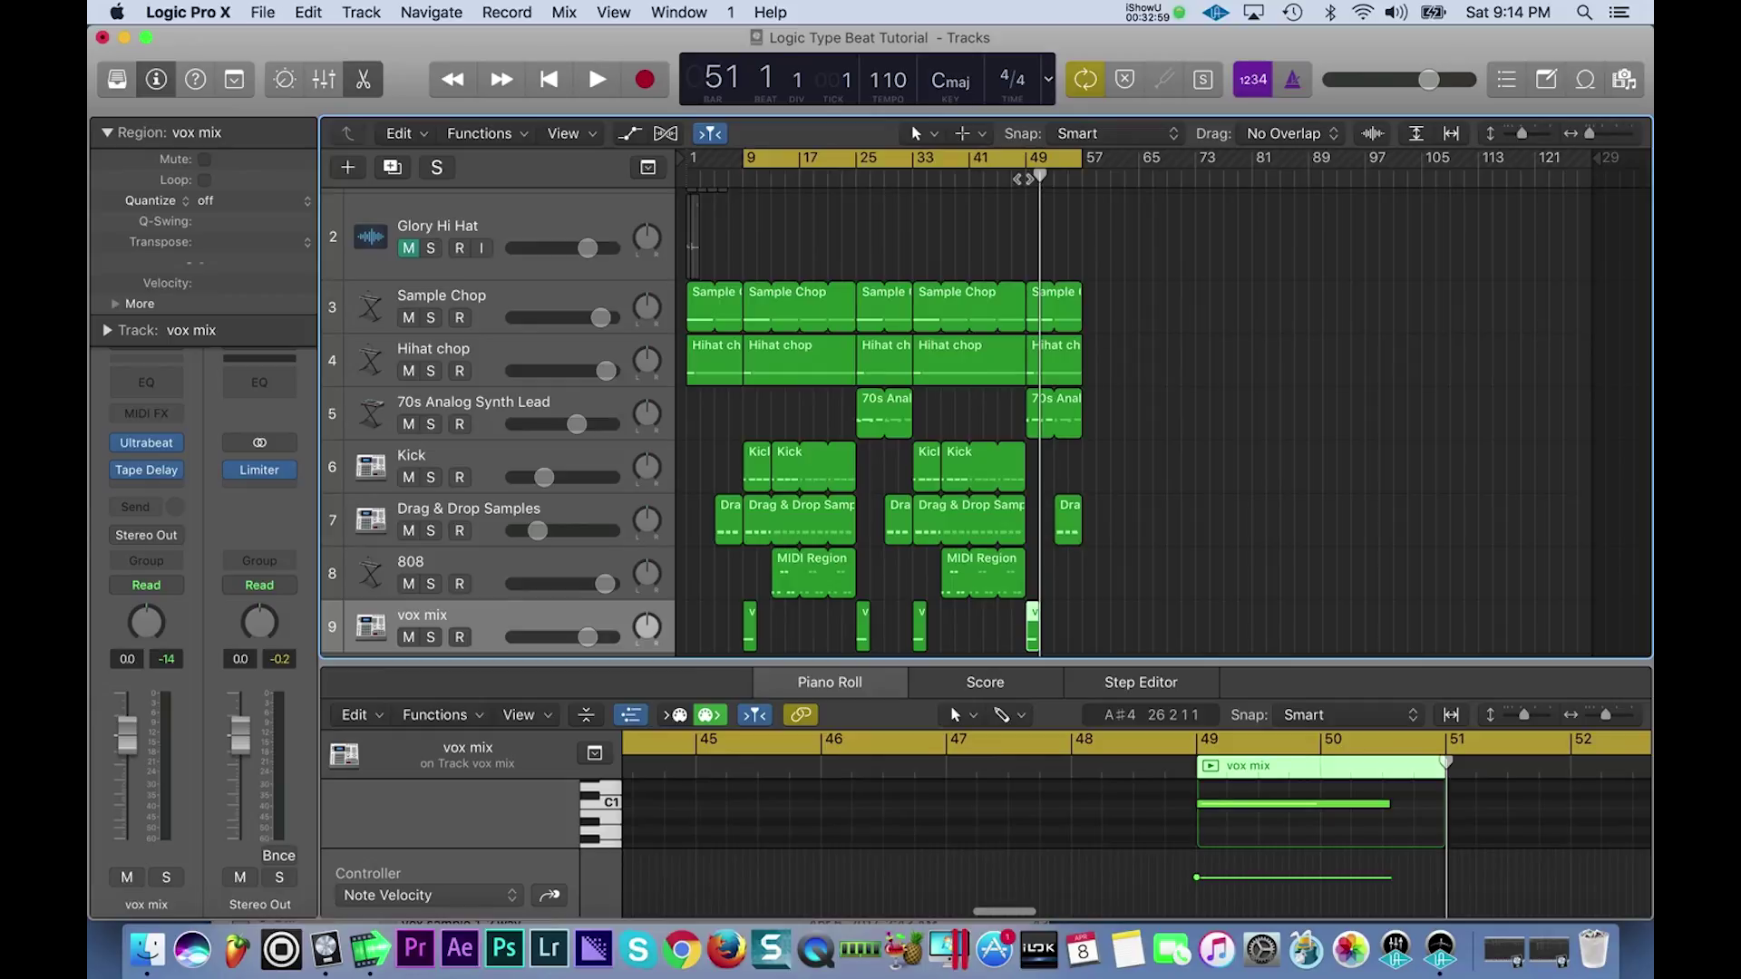
- Select all vox mix regions and their notes, then lower the track's volume to -4.0 dB during playback
{"action": "scroll", "coordinate": [755, 562], "scroll_direction": "down", "scroll_amount": 1}
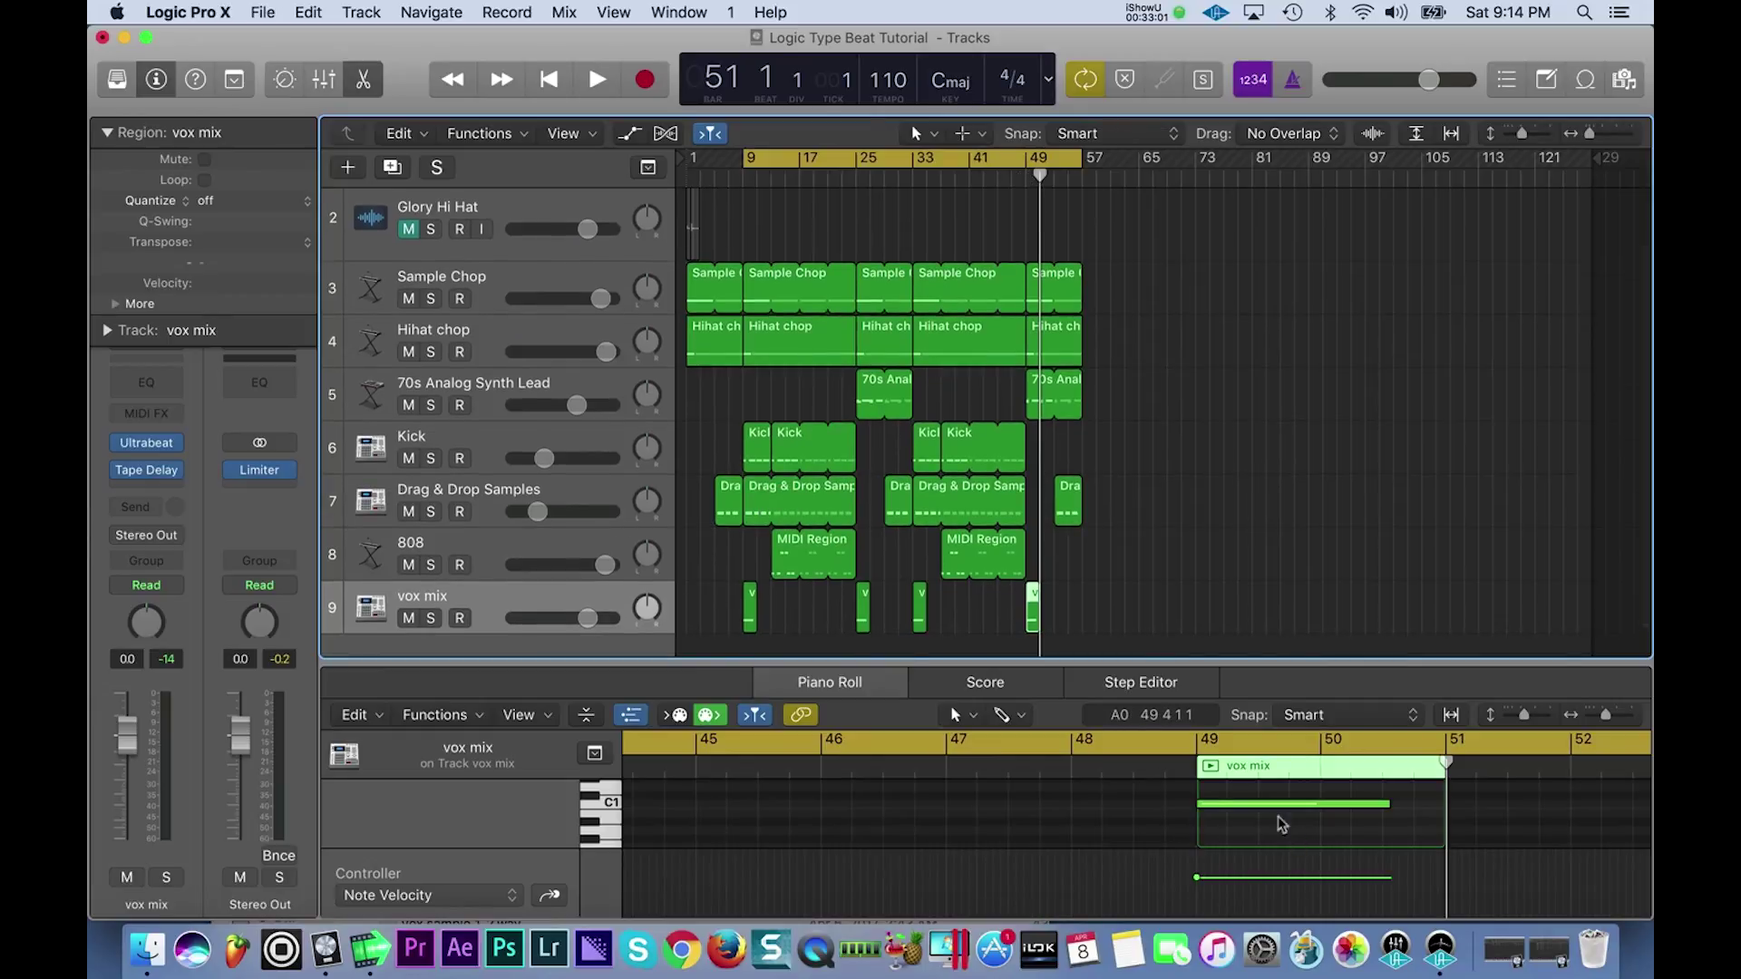
{"action": "left_click_drag", "start_coordinate": [1069, 635], "coordinate": [699, 625]}
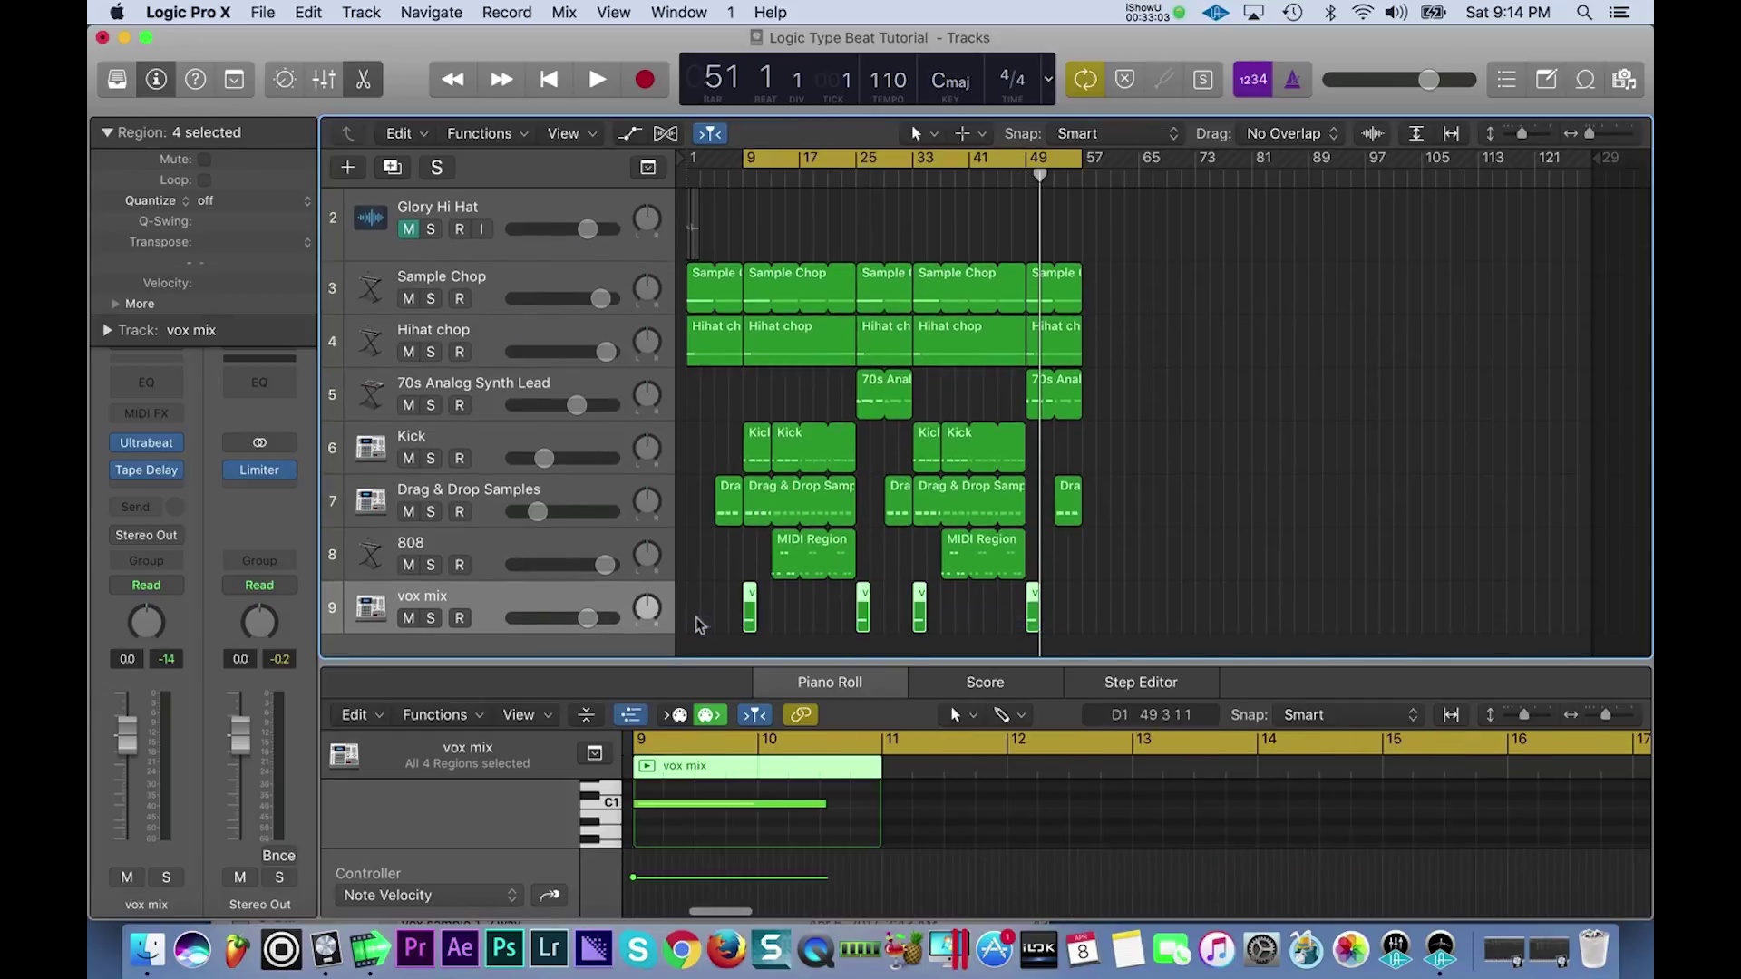
{"action": "left_click", "coordinate": [795, 831]}
{"action": "key", "text": "super+a"}
{"action": "key", "text": "space"}
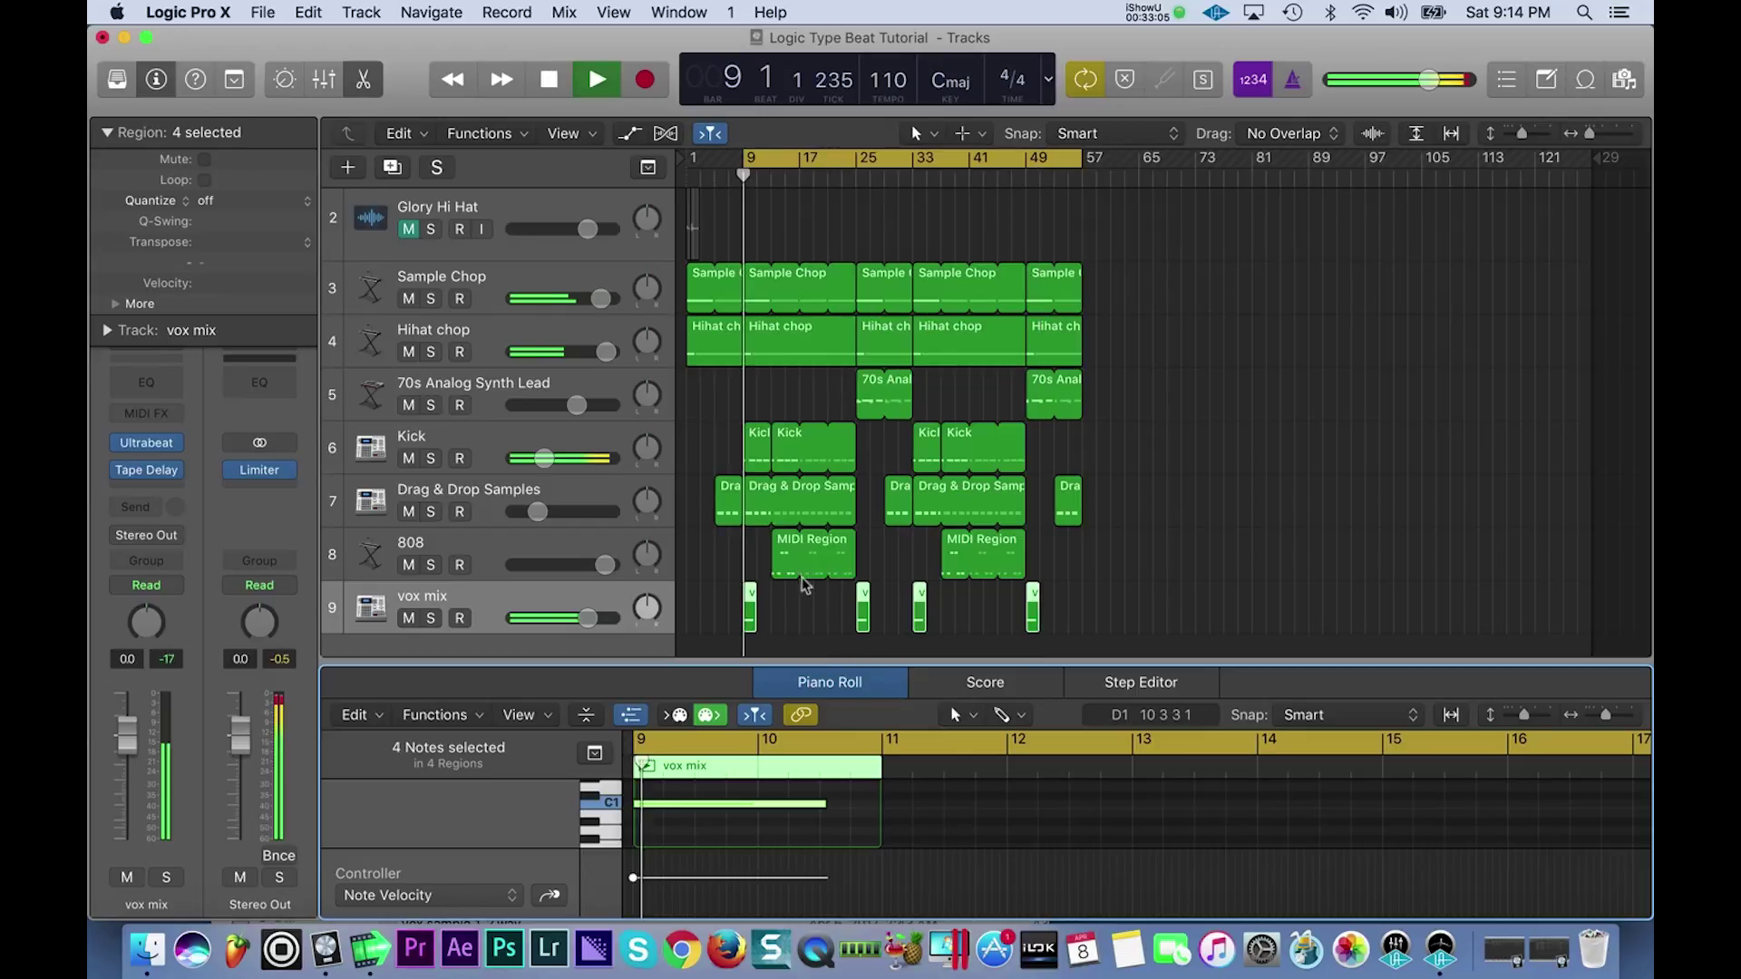
{"action": "left_click_drag", "start_coordinate": [563, 630], "coordinate": [544, 632]}
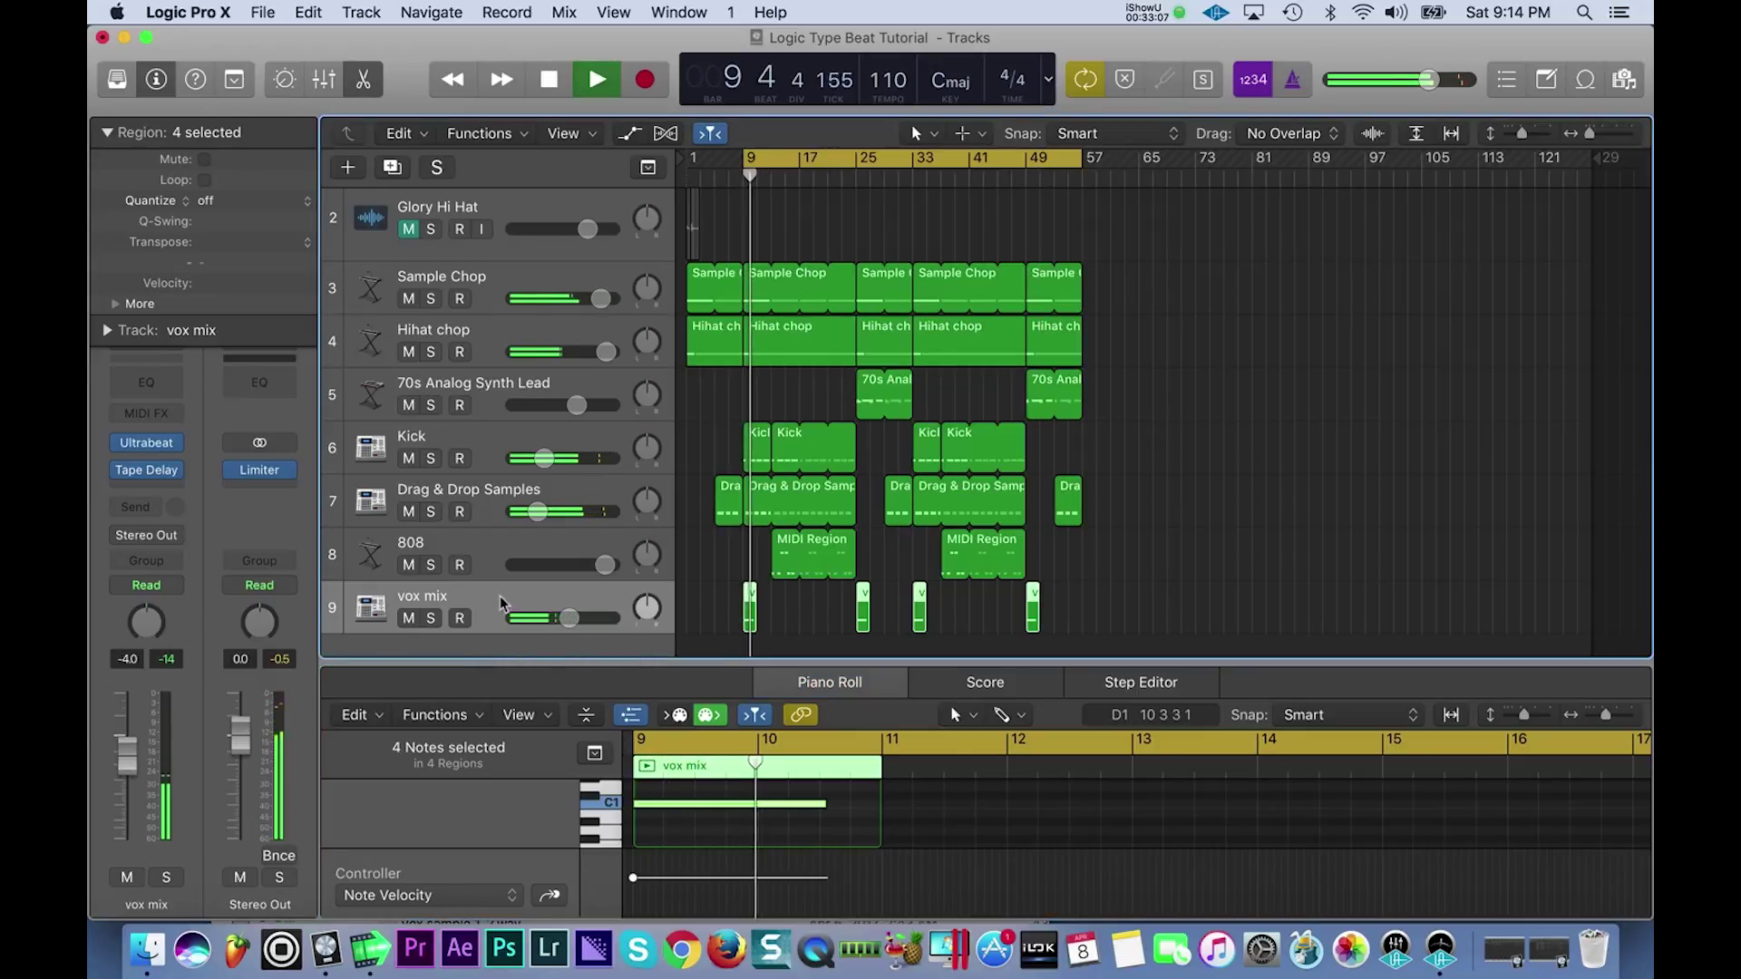
- Insert a Channel EQ on the vox mix track with the analyzer on, low cut at 1040 Hz and high cut at 3000 Hz
{"action": "left_click", "coordinate": [146, 382]}
{"action": "left_click", "coordinate": [243, 600]}
{"action": "left_click", "coordinate": [243, 599]}
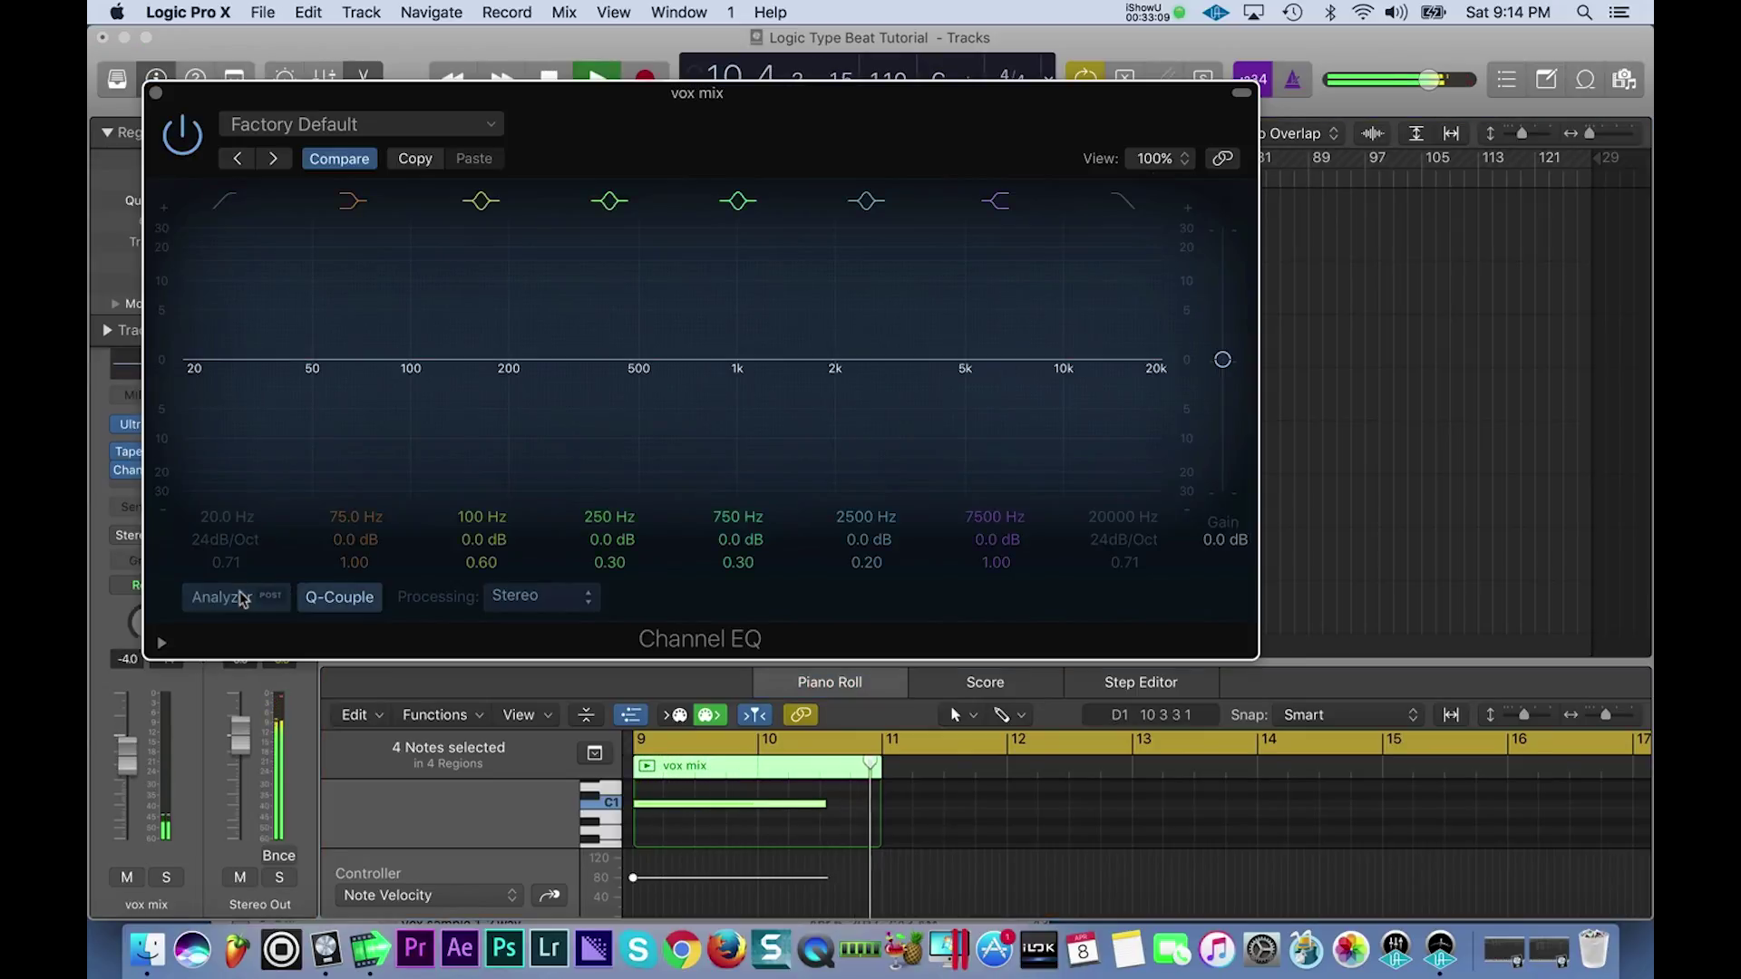
{"action": "left_click", "coordinate": [243, 599]}
{"action": "left_click_drag", "start_coordinate": [1150, 363], "coordinate": [843, 426]}
{"action": "left_click", "coordinate": [221, 198]}
{"action": "left_click_drag", "start_coordinate": [230, 427], "coordinate": [739, 399]}
{"action": "left_click_drag", "start_coordinate": [662, 123], "coordinate": [813, 369]}
- Lower the vox mix EQ's high cut further during playback to narrow the band, and close the EQ window
{"action": "key", "text": "space"}
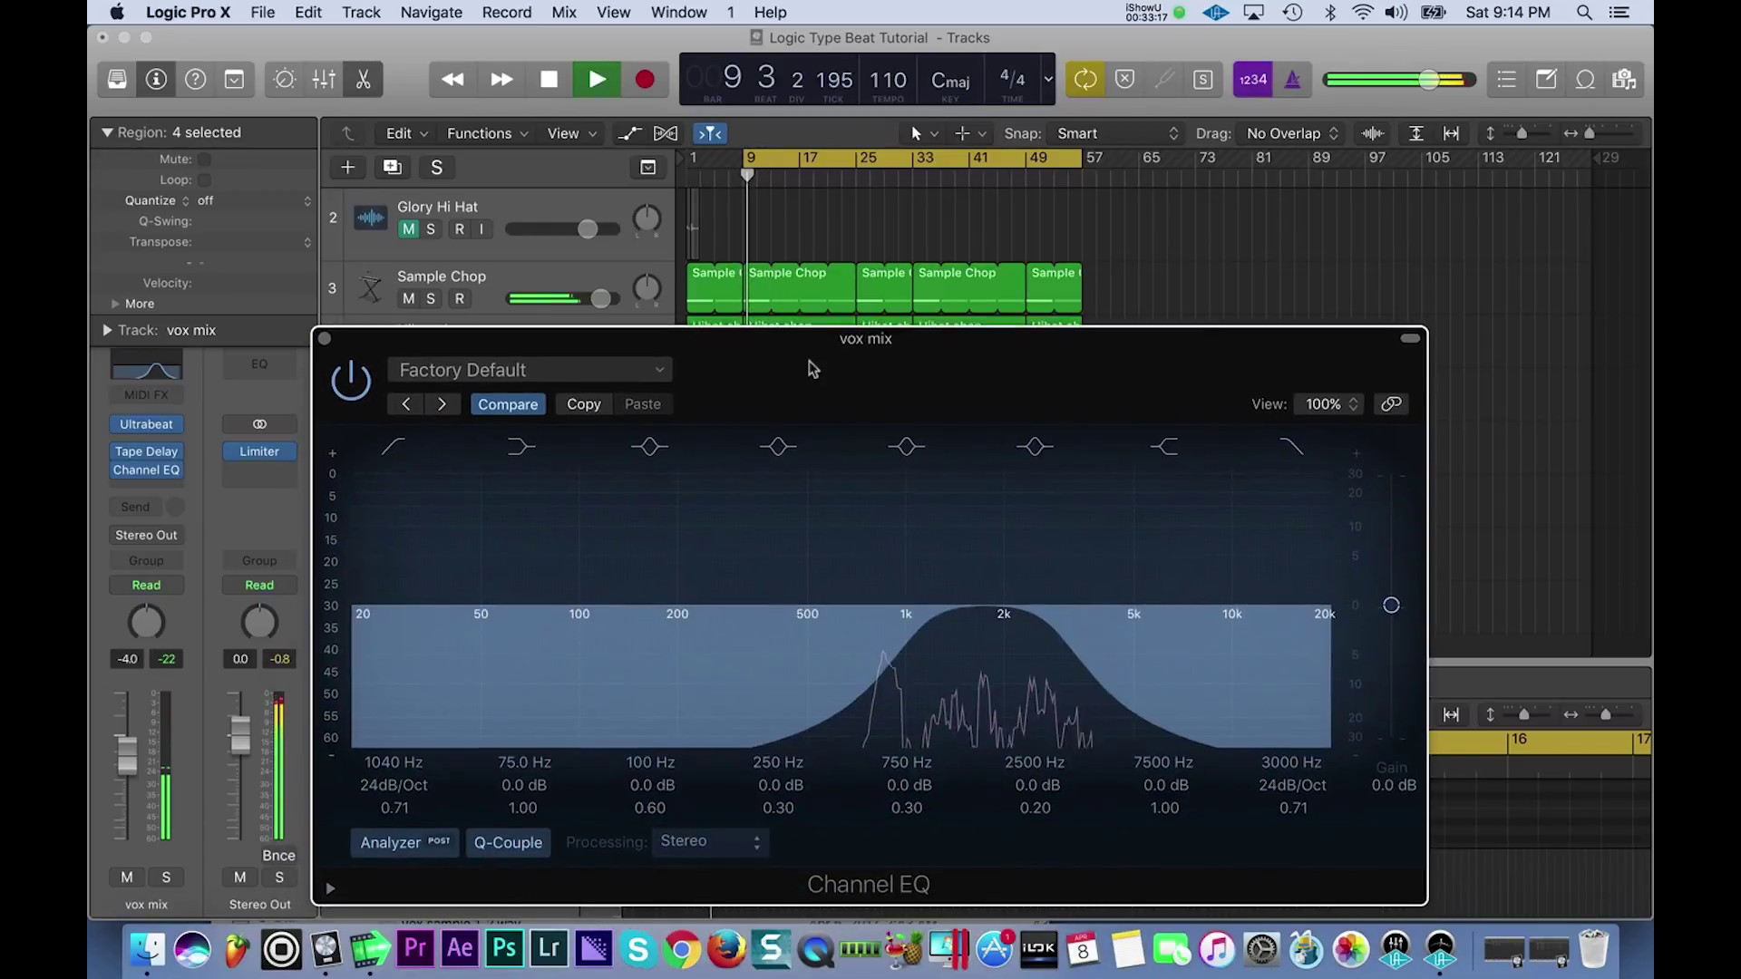
{"action": "key", "text": "space"}
{"action": "key", "text": "space"}
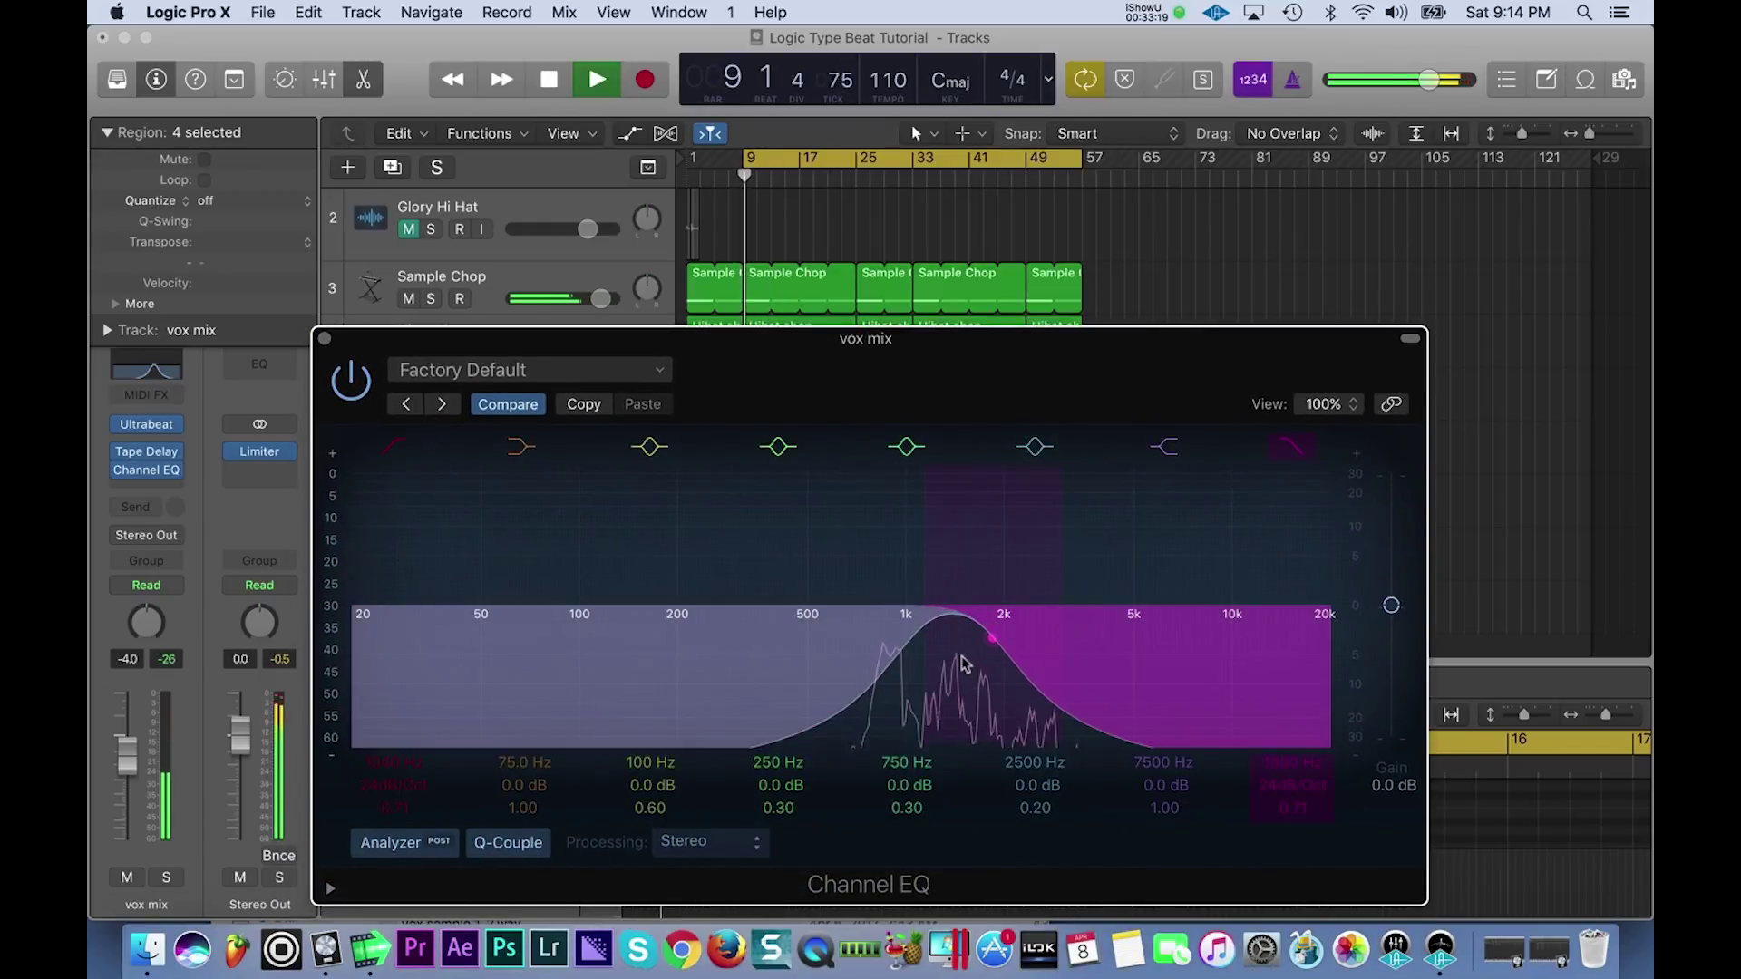
{"action": "left_click_drag", "start_coordinate": [964, 665], "coordinate": [928, 665]}
{"action": "key", "text": "space"}
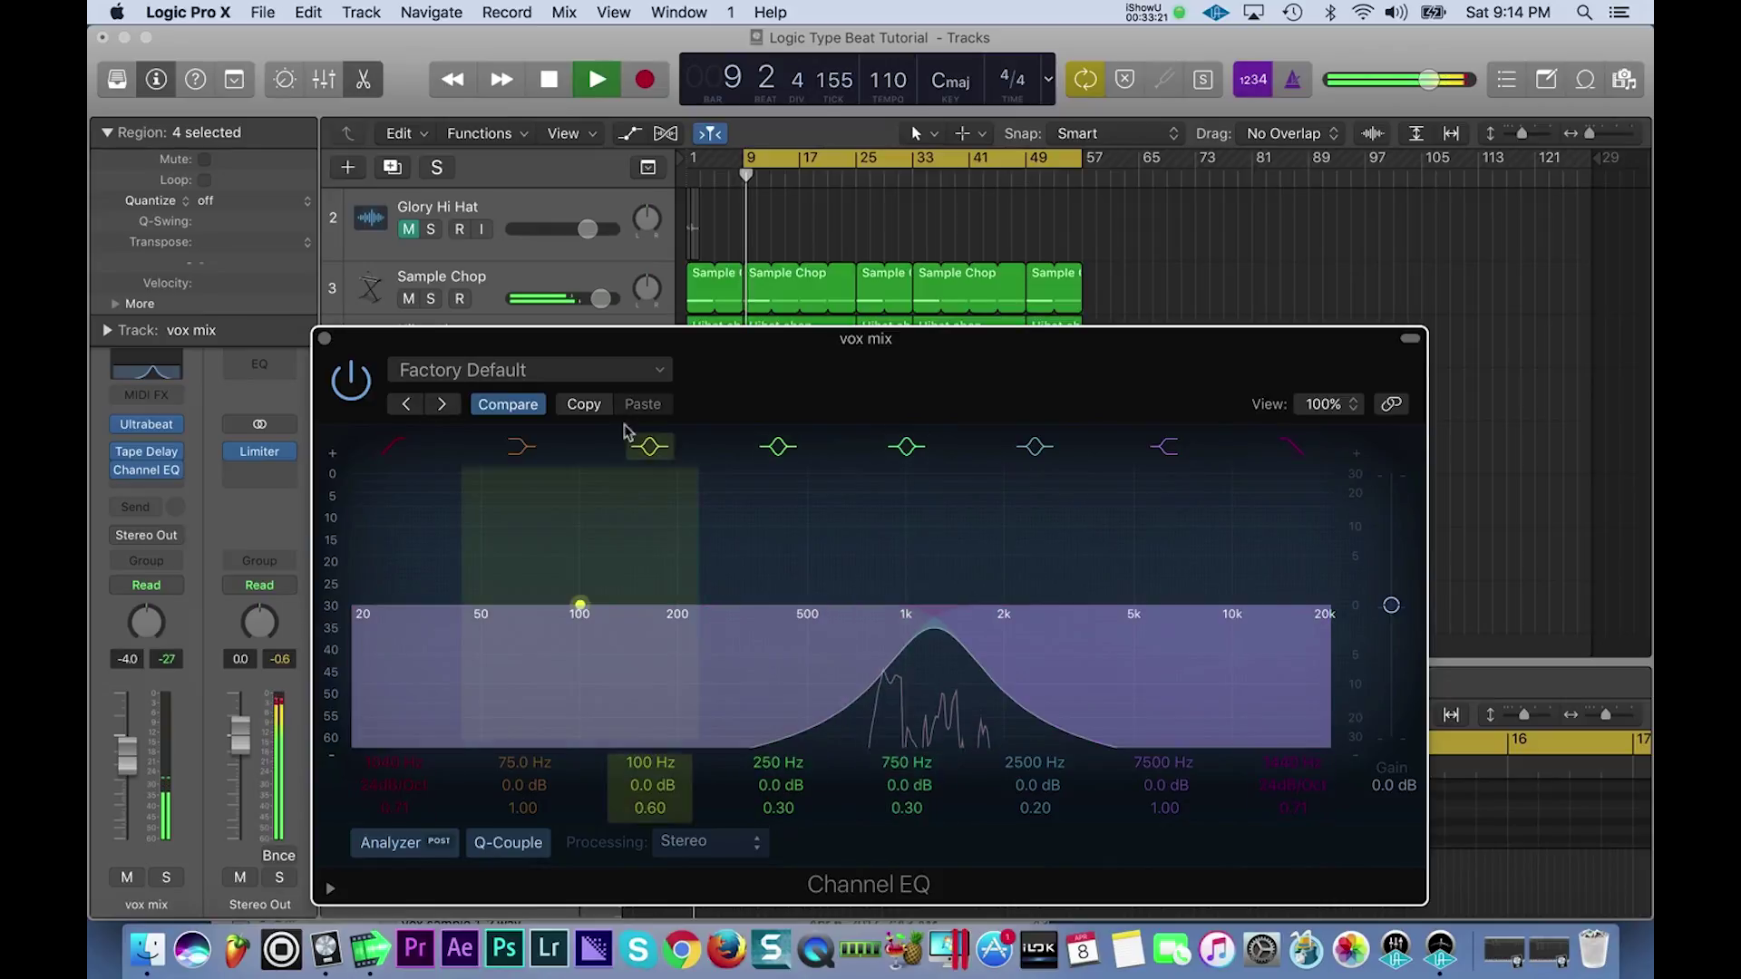
{"action": "left_click", "coordinate": [324, 339]}
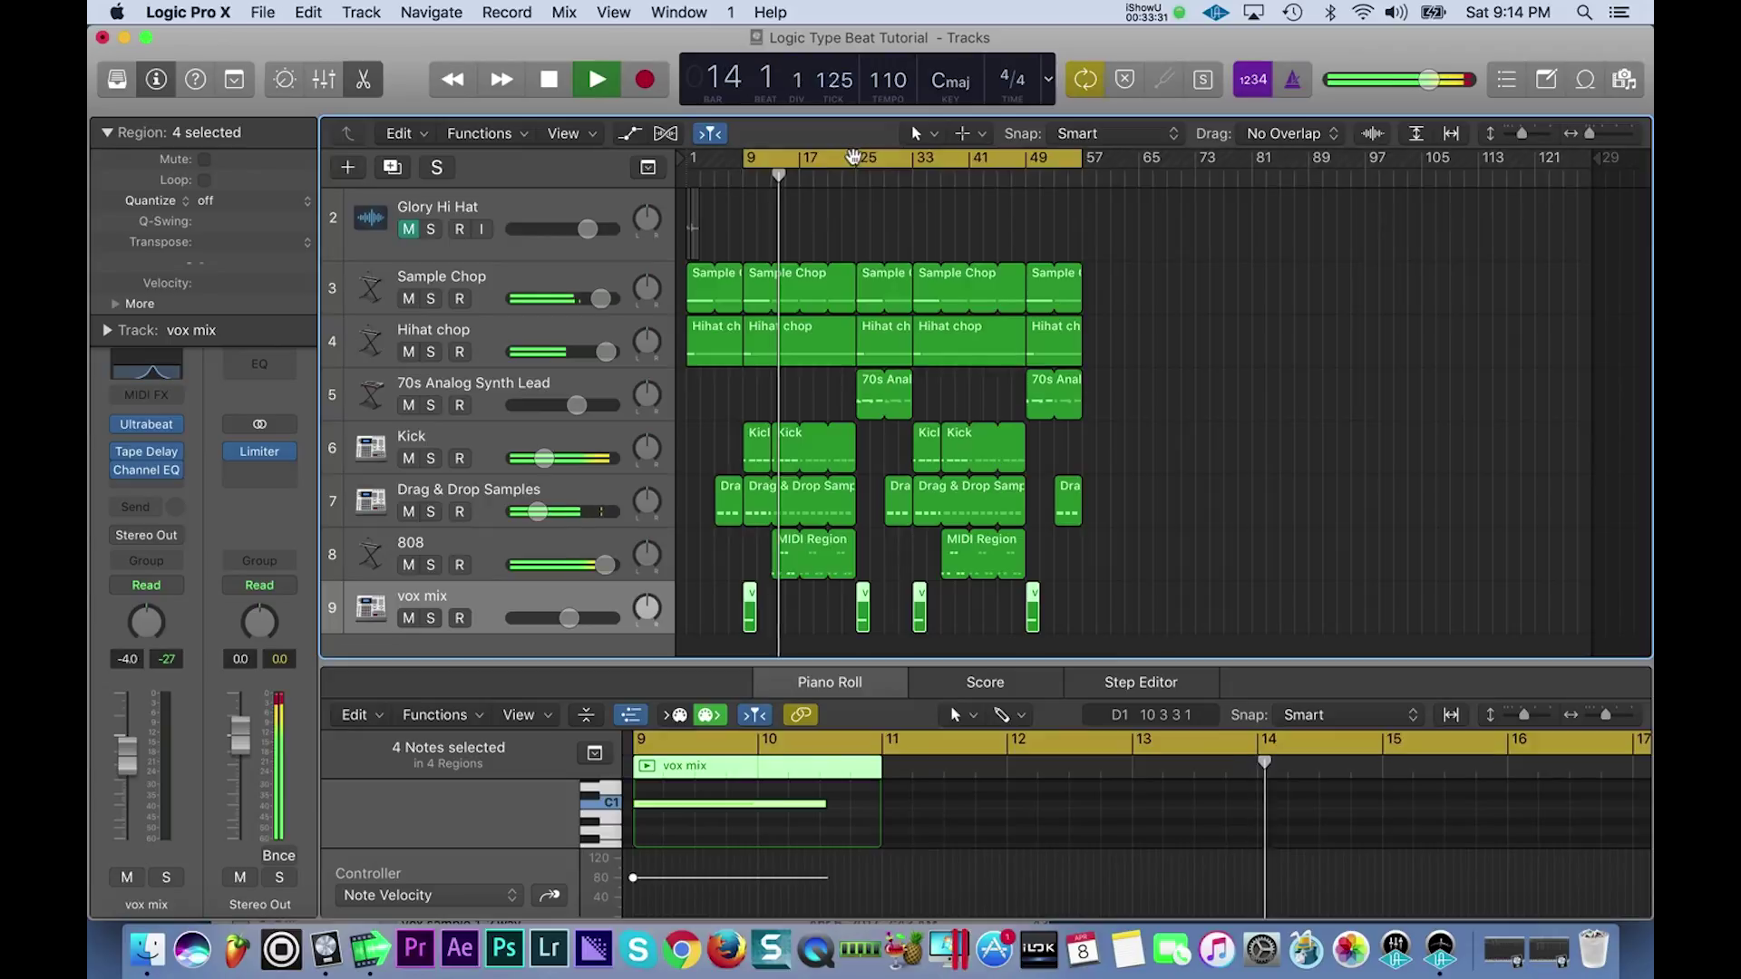
- Turn off cycling and automate the Sample Chop track's Channel EQ frequency from 670 Hz at bar 1 up to 20000 Hz at bar 9
{"action": "key", "text": "c"}
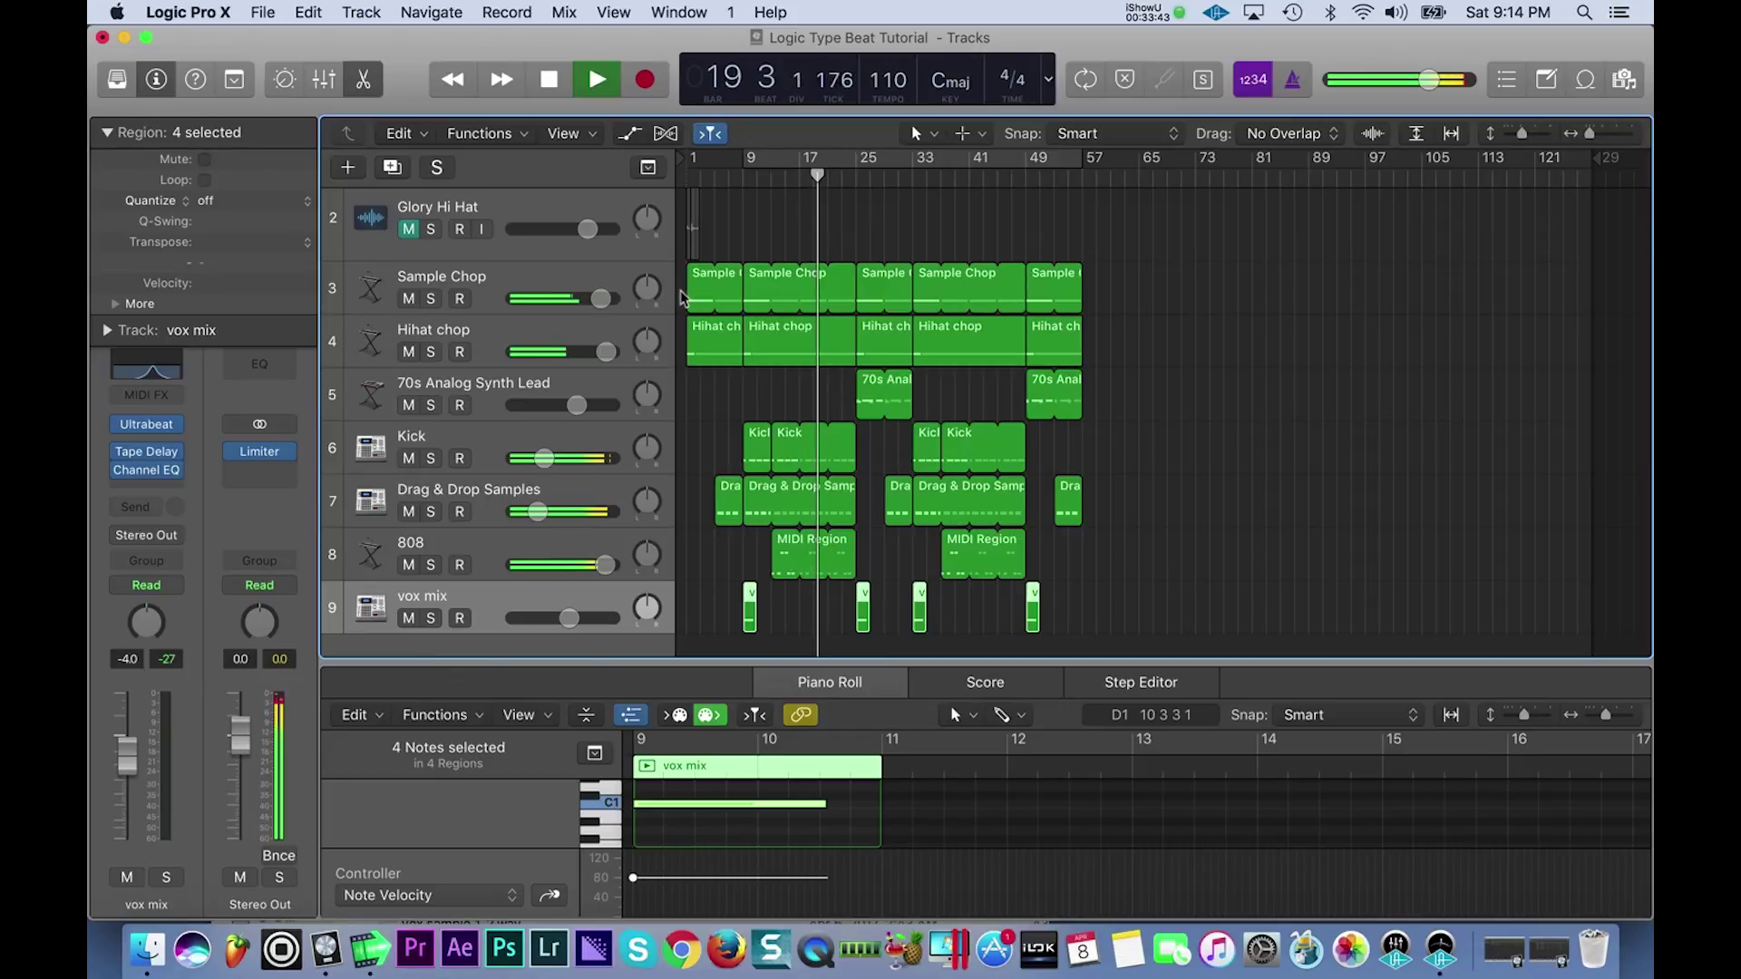
{"action": "key", "text": "a"}
{"action": "scroll", "coordinate": [682, 299], "scroll_direction": "up", "scroll_amount": 10}
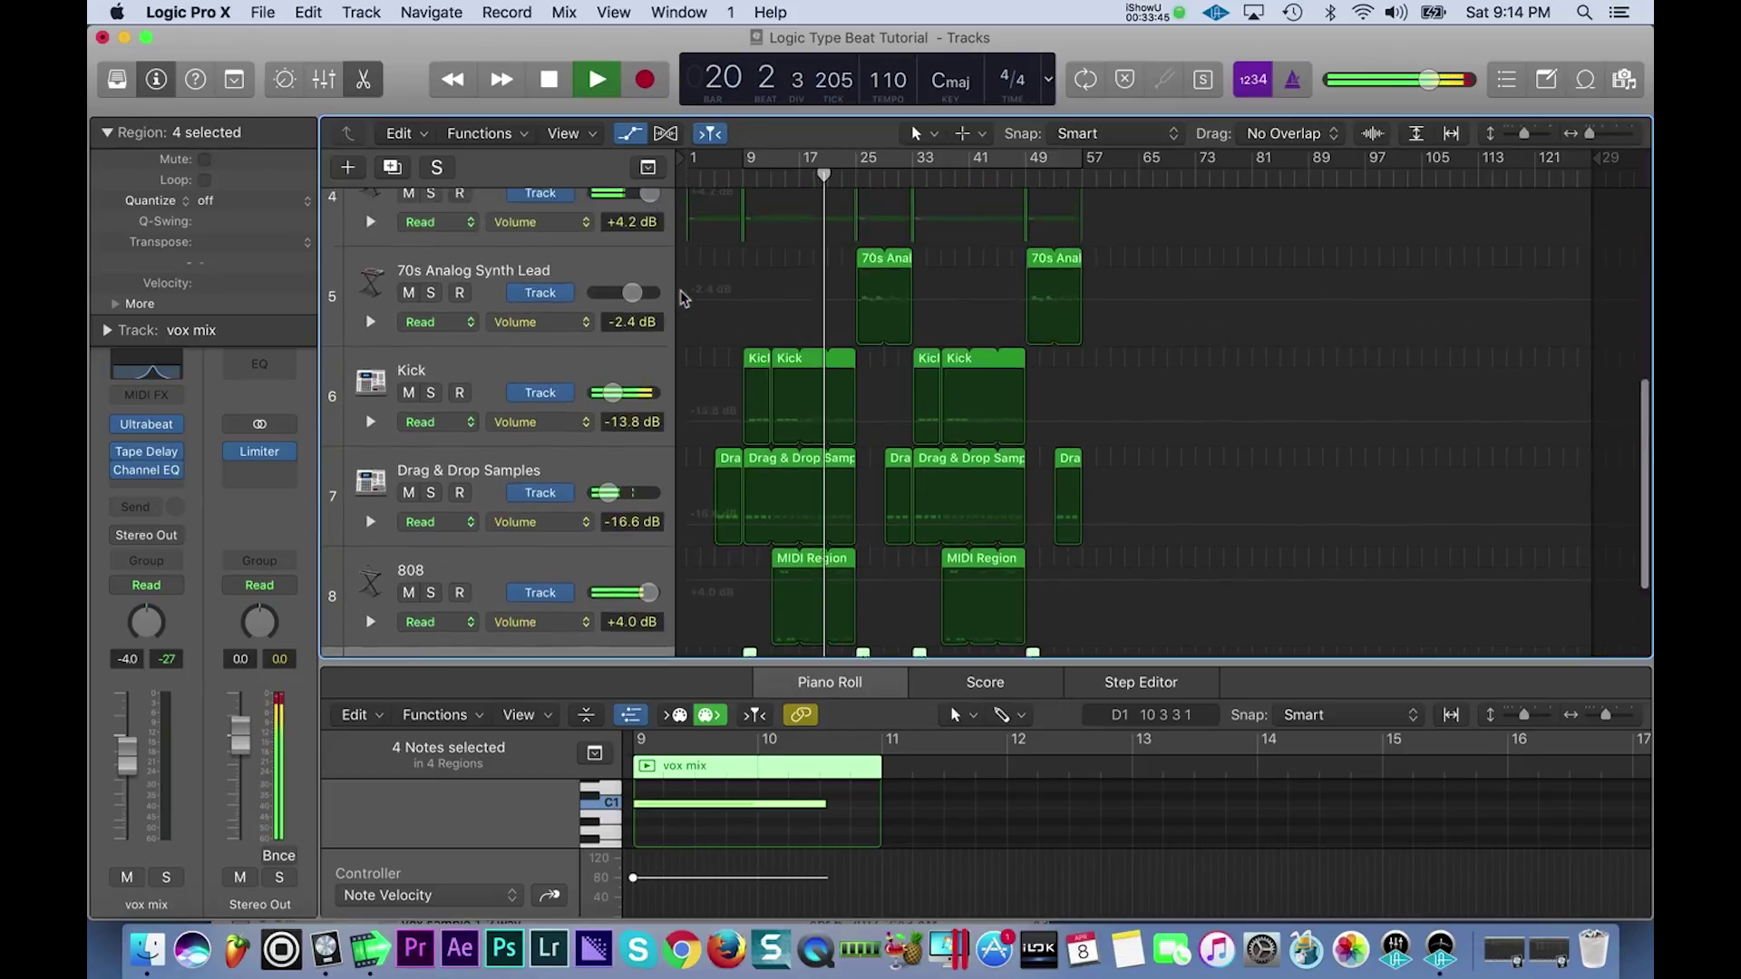
{"action": "key", "text": "a"}
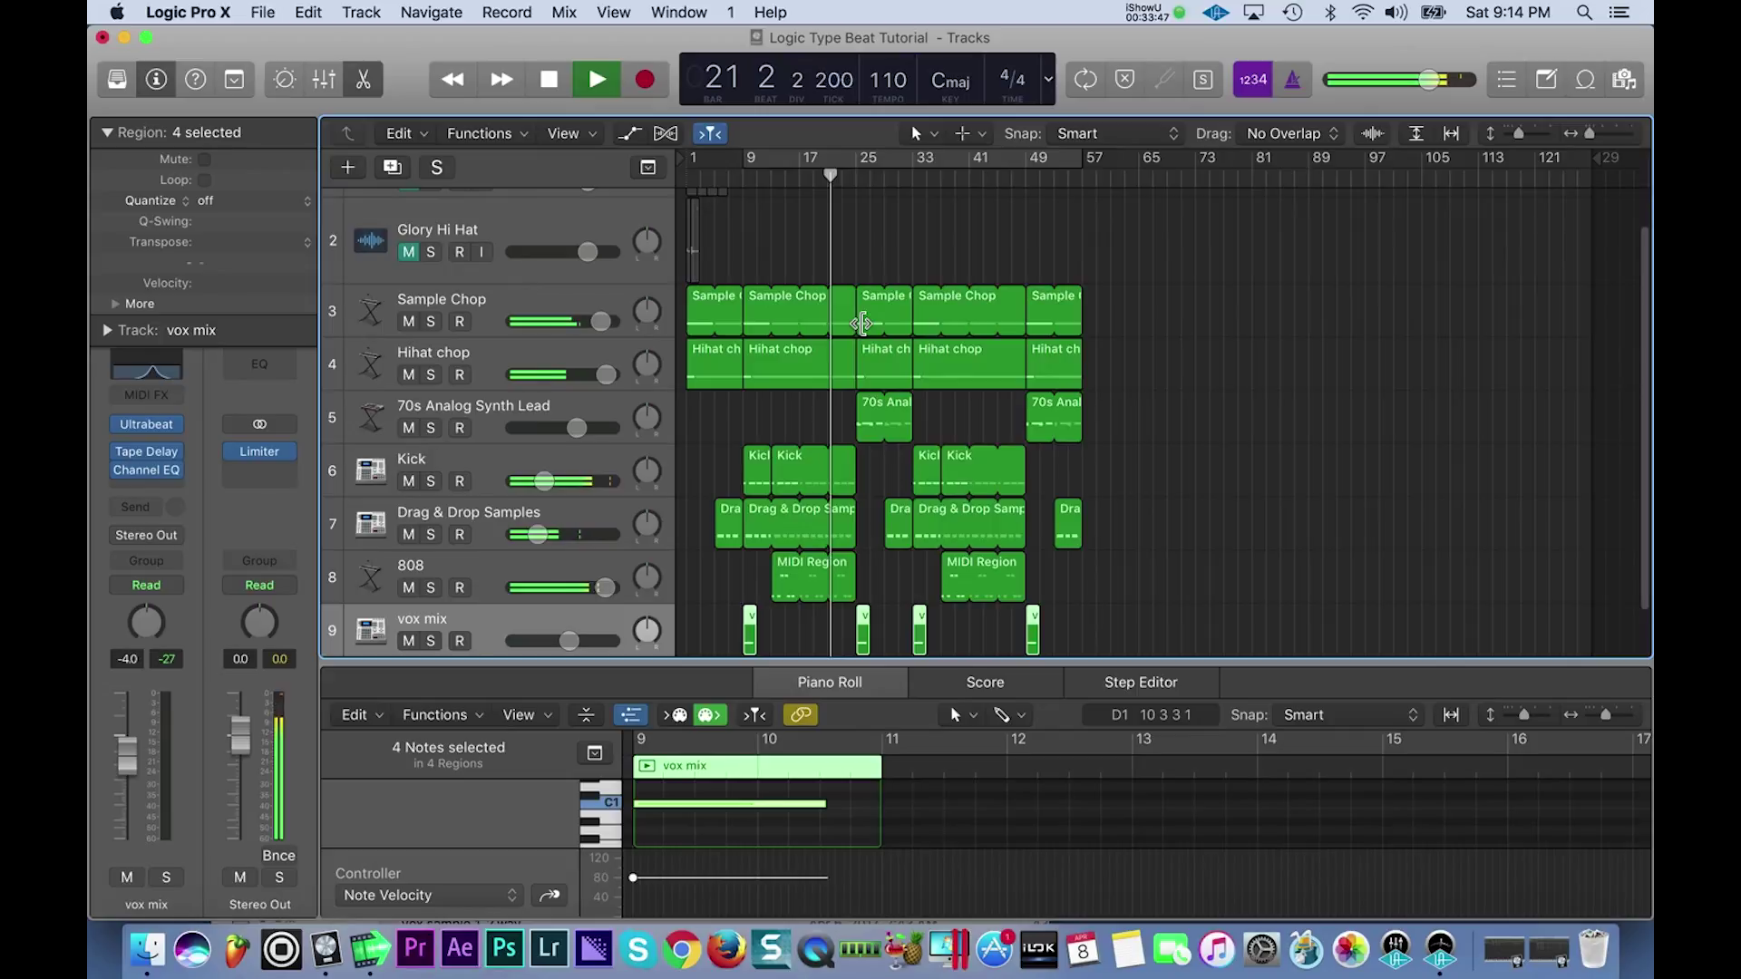
{"action": "key", "text": "a"}
{"action": "scroll", "coordinate": [701, 228], "scroll_direction": "up", "scroll_amount": 5}
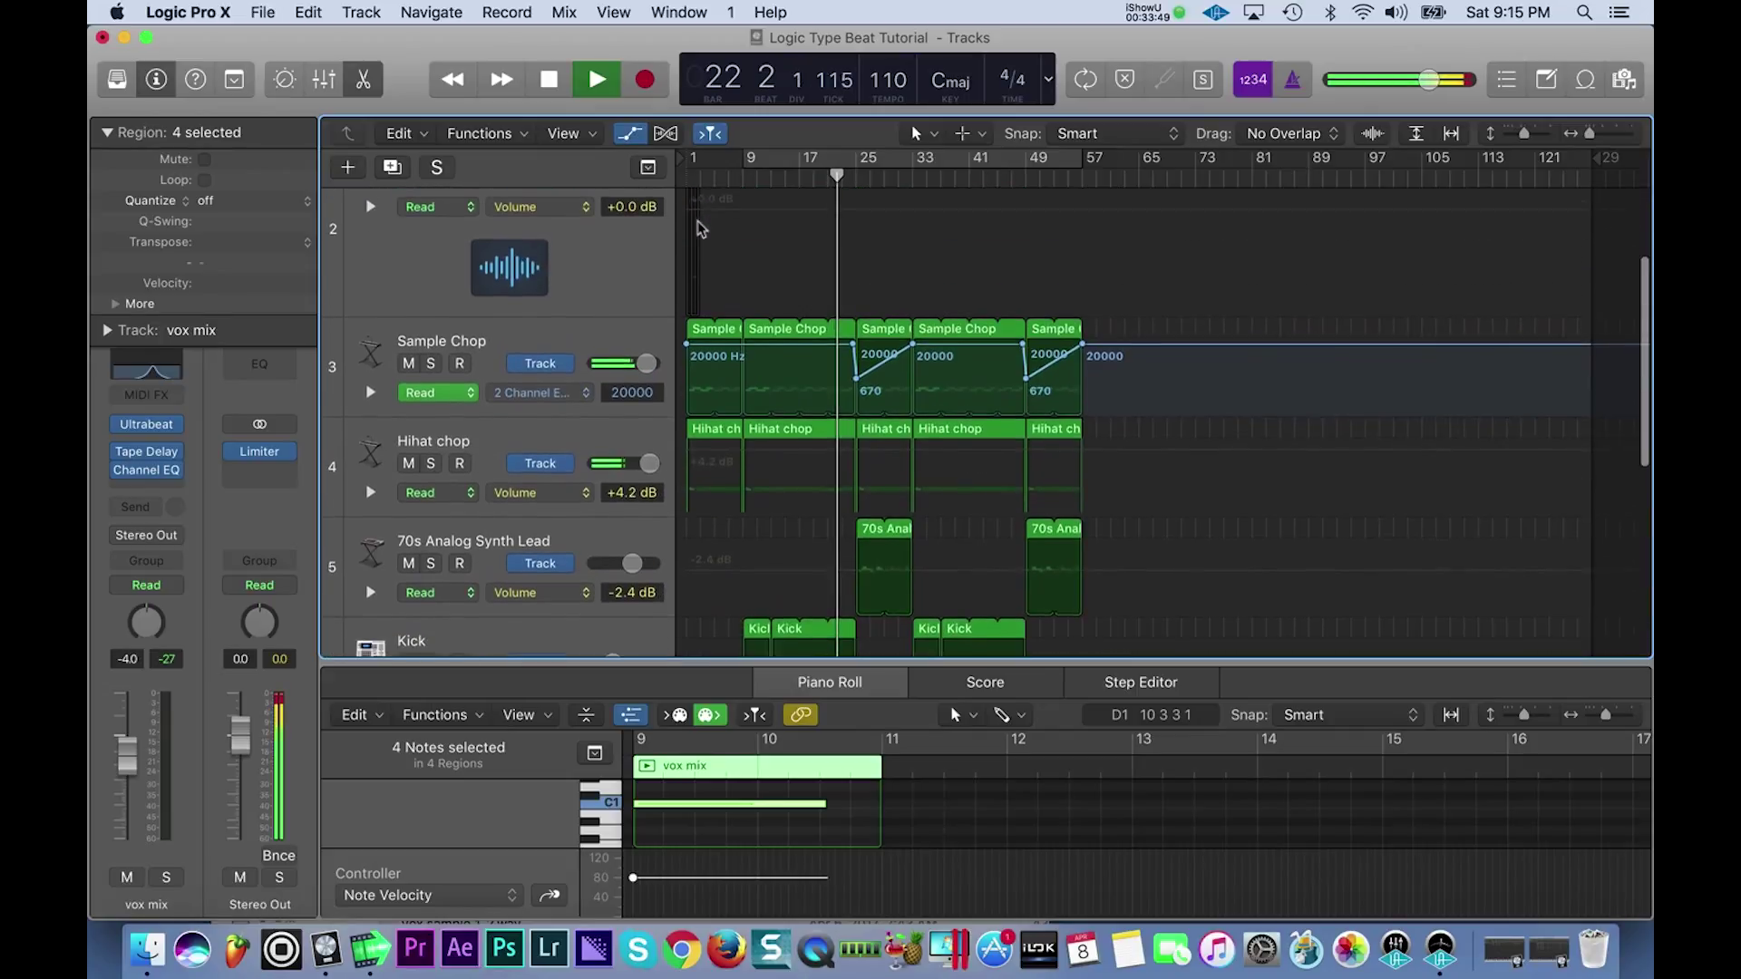
{"action": "left_click", "coordinate": [745, 363]}
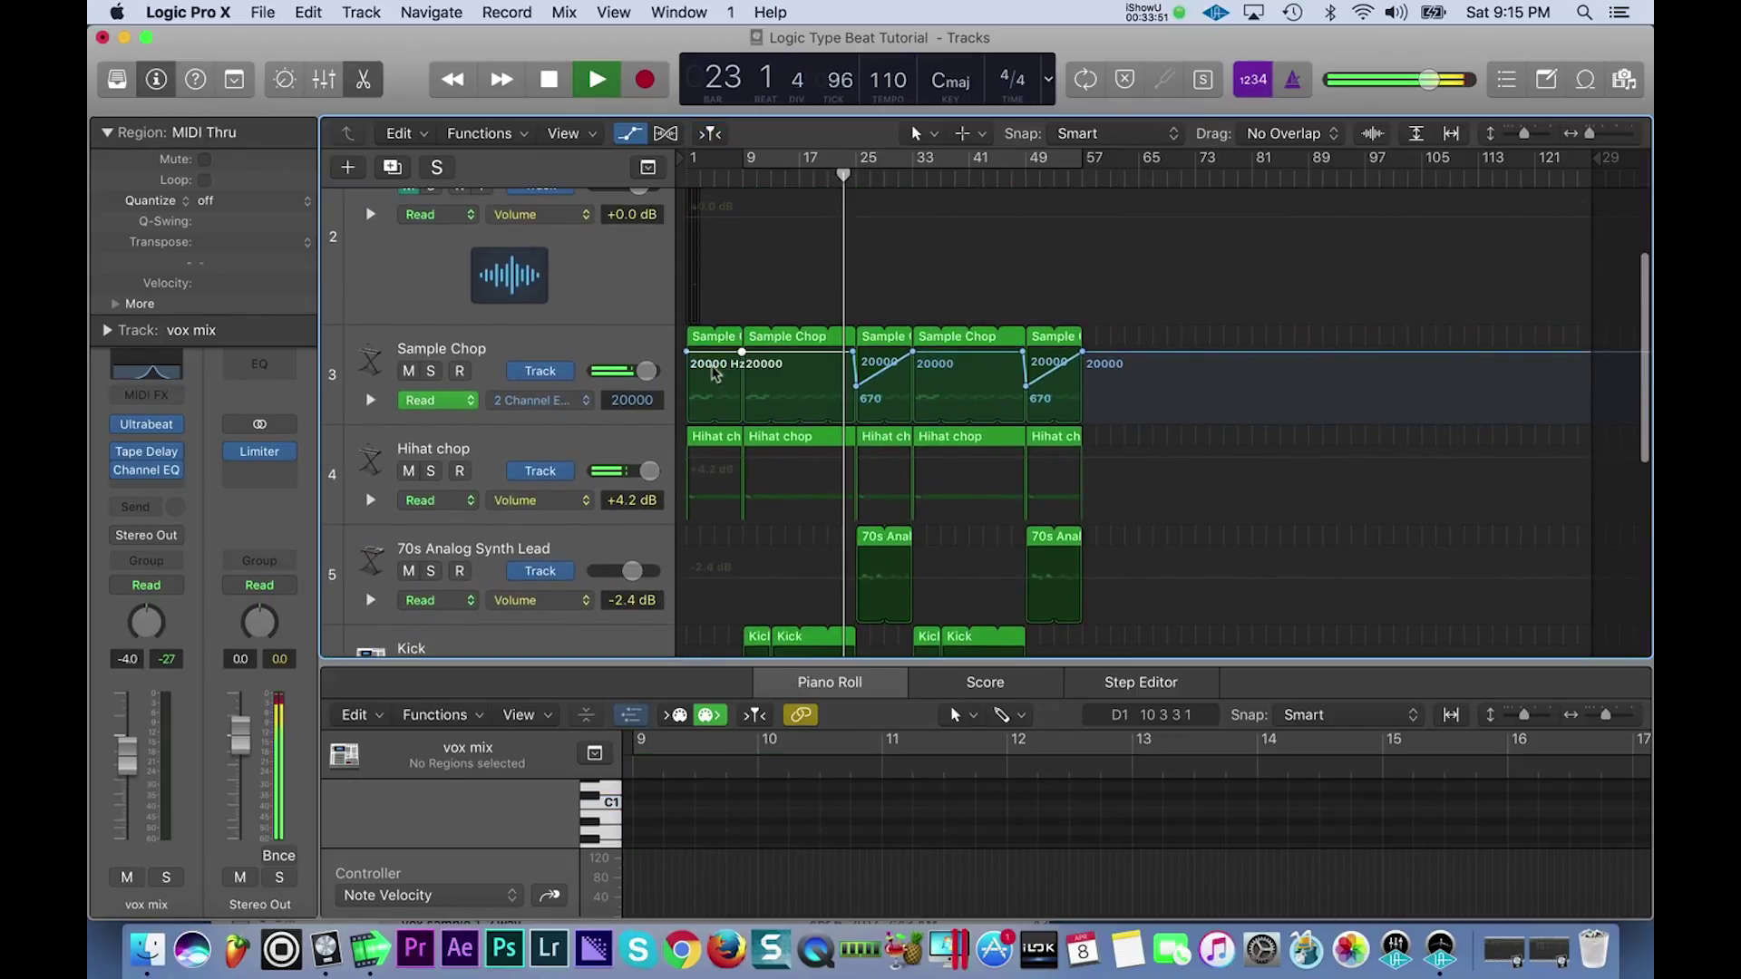
{"action": "left_click_drag", "start_coordinate": [691, 361], "coordinate": [686, 390]}
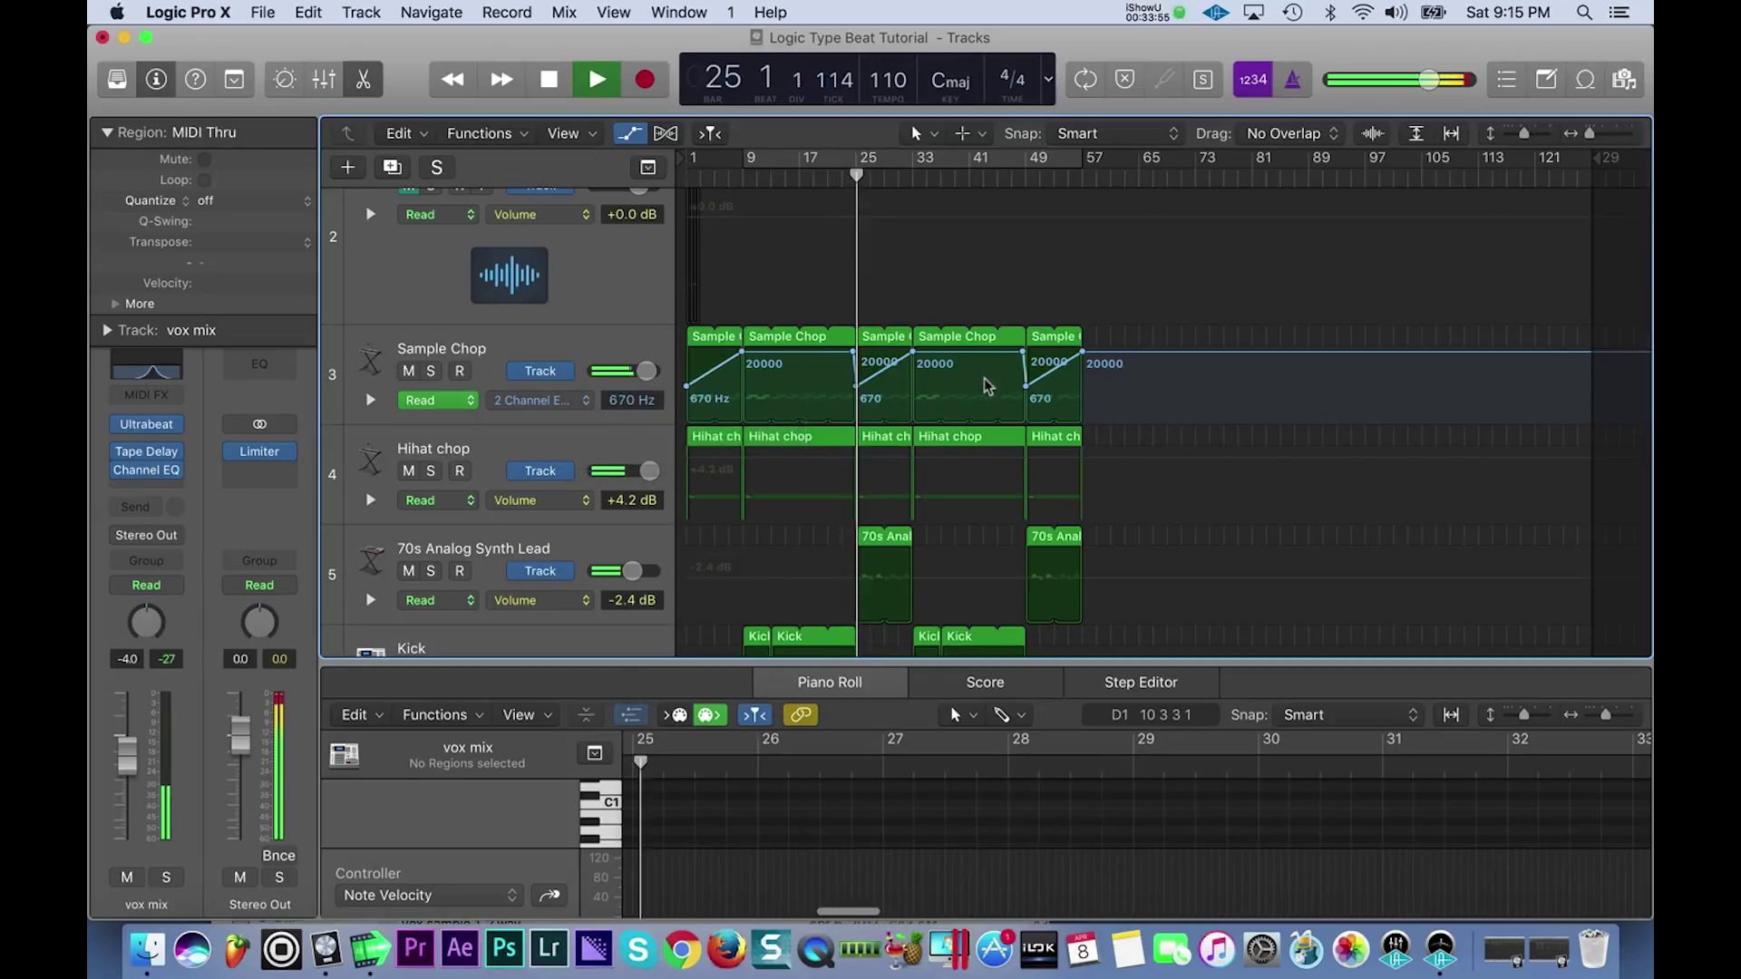
{"action": "key", "text": "a"}
- Listen to the arrangement through bar 34, restart it from the beginning and stop playback
{"action": "scroll", "coordinate": [934, 375], "scroll_direction": "down", "scroll_amount": 2}
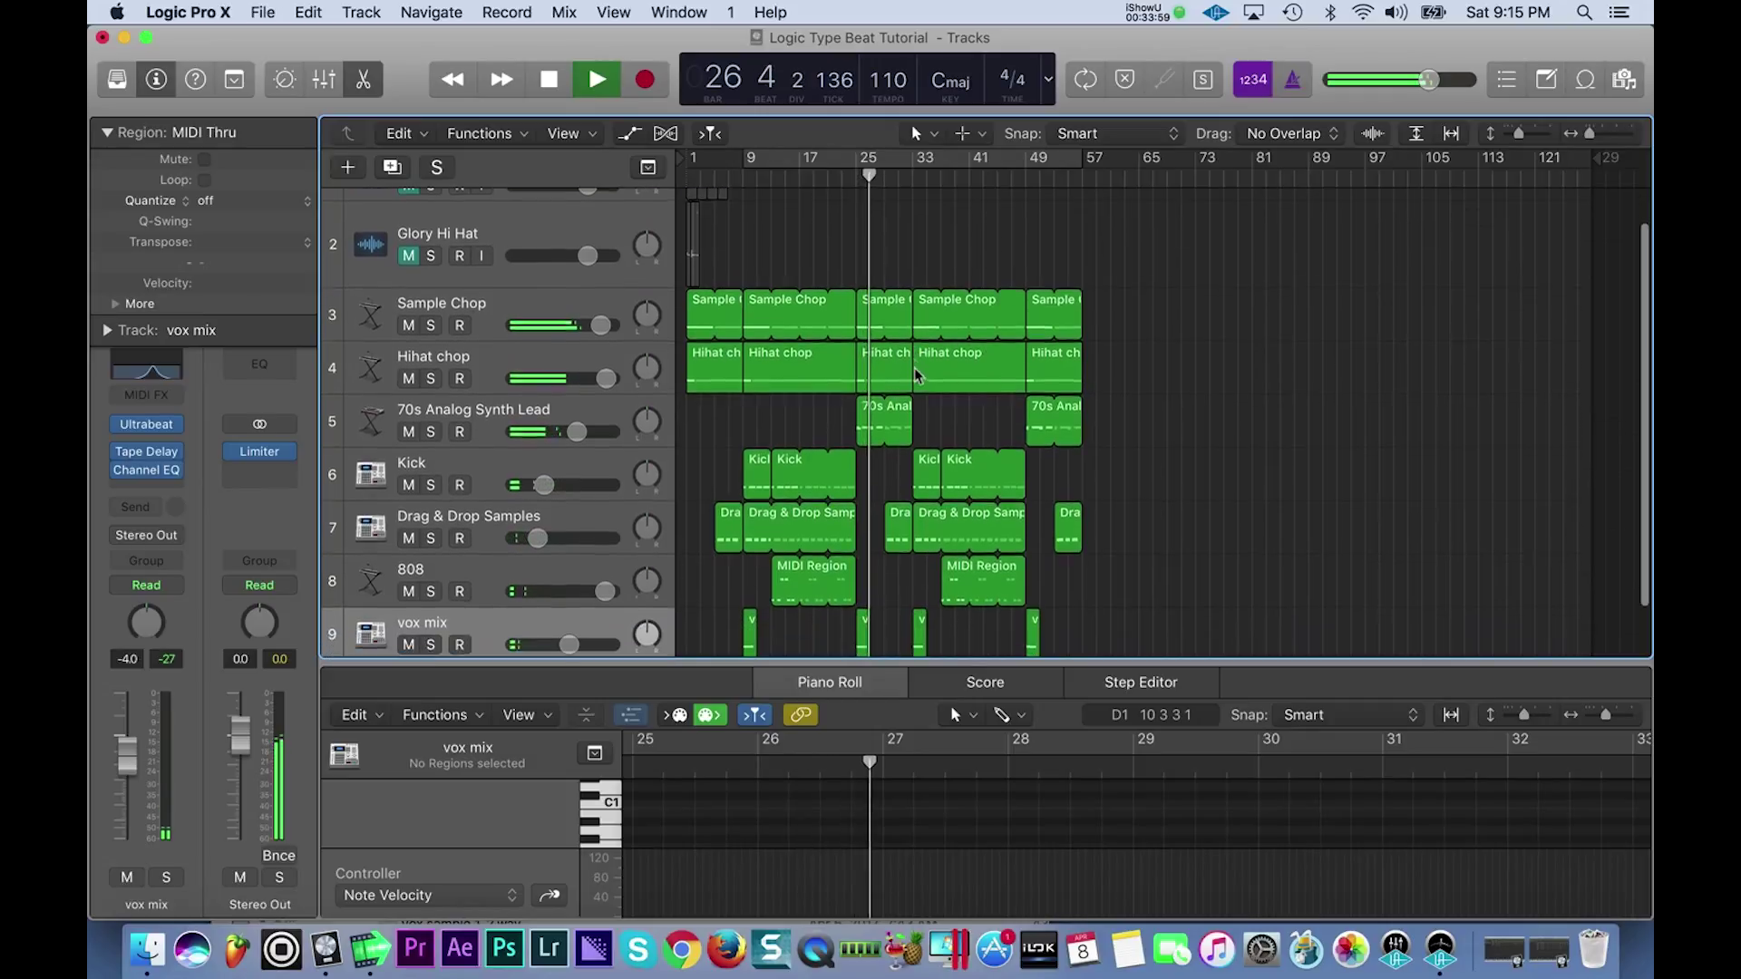
{"action": "scroll", "coordinate": [918, 375], "scroll_direction": "down", "scroll_amount": 3}
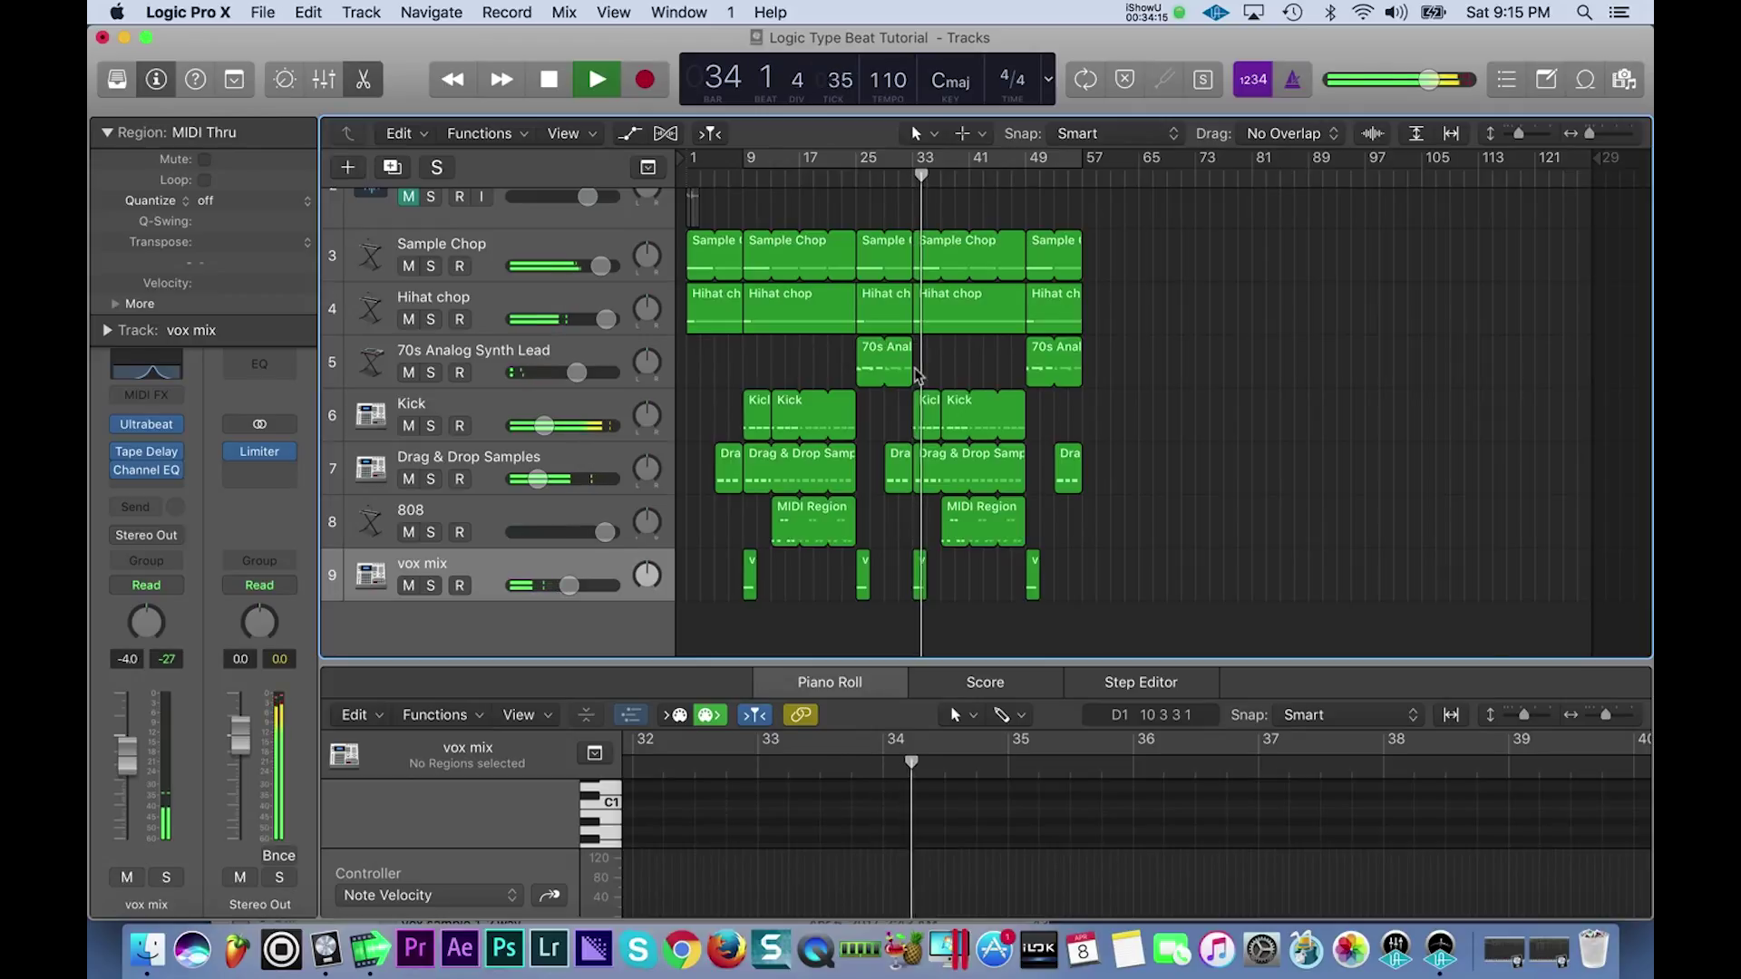
{"action": "key", "text": "Return"}
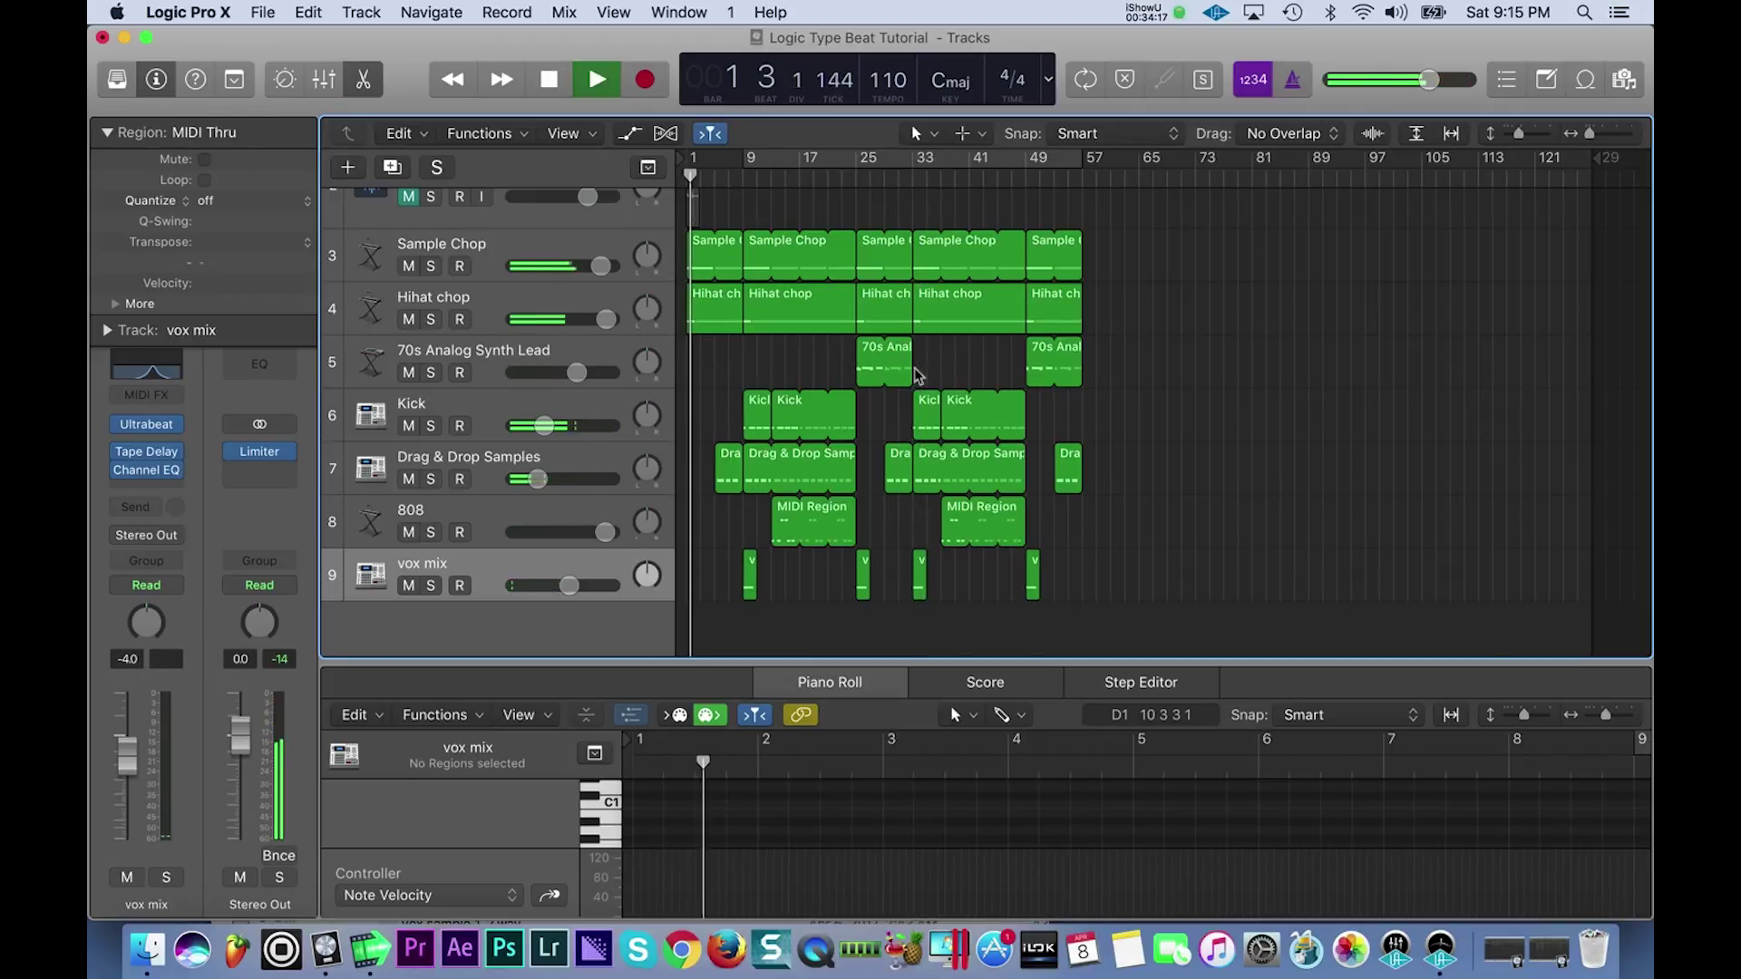
{"action": "key", "text": "space"}
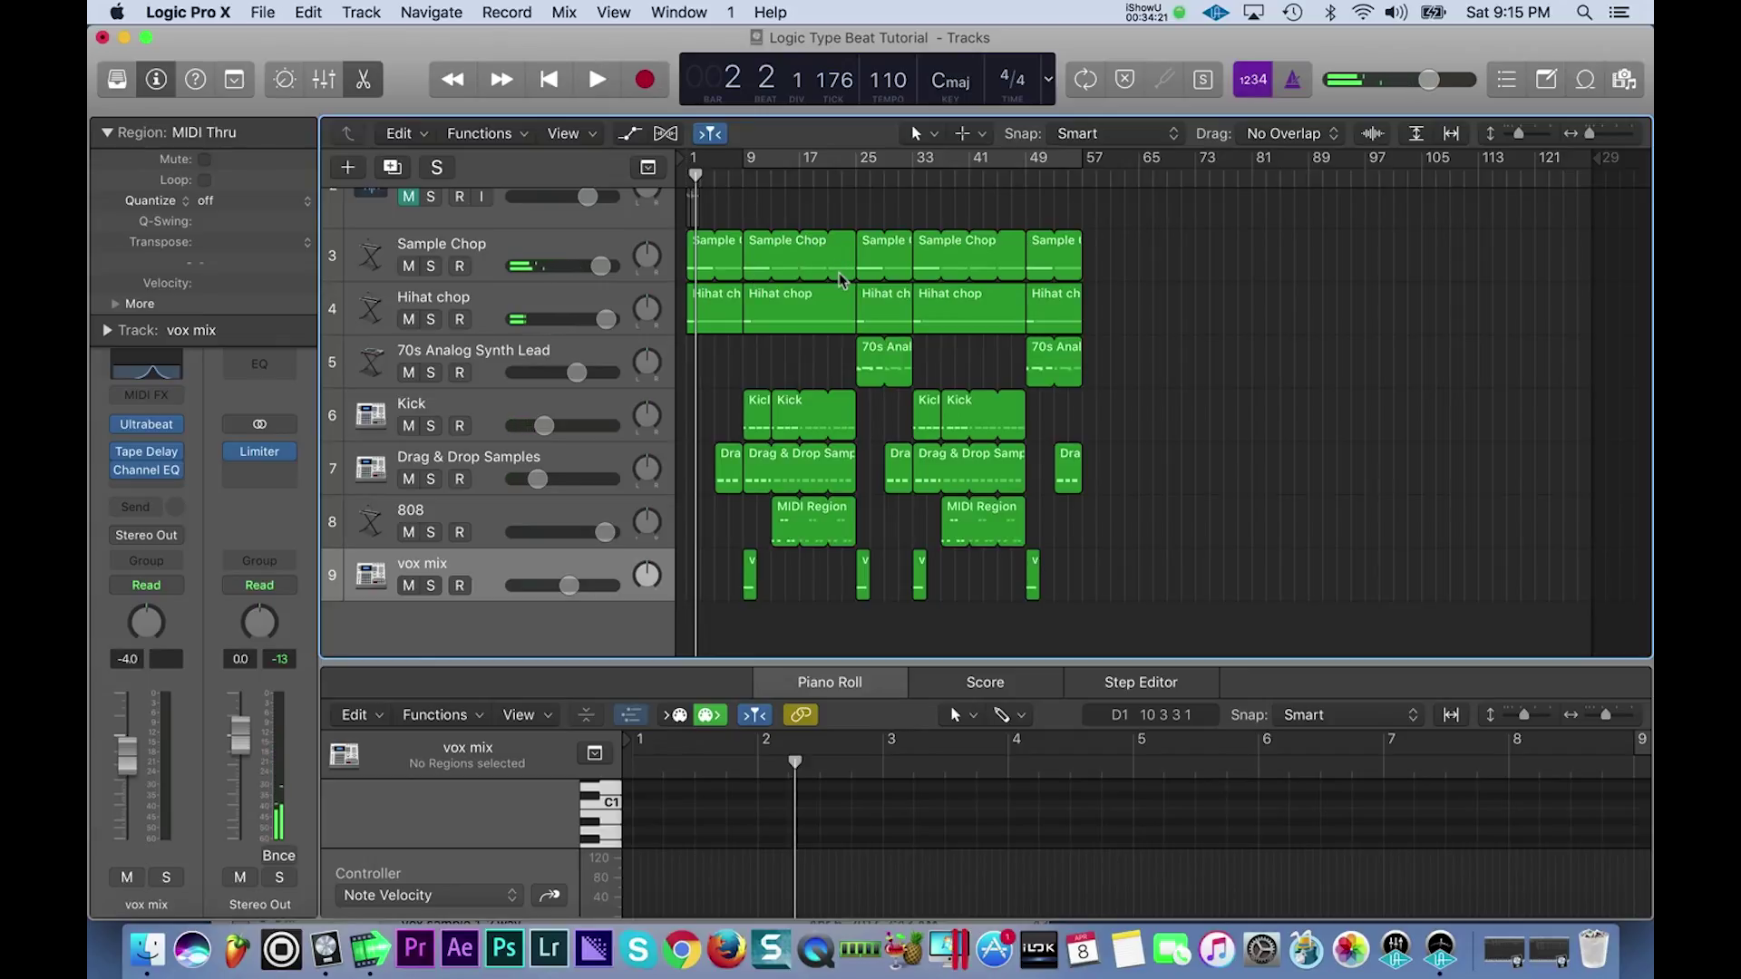
{"action": "scroll", "coordinate": [844, 287], "scroll_direction": "up", "scroll_amount": 1}
{"action": "scroll", "coordinate": [843, 288], "scroll_direction": "down", "scroll_amount": 2}
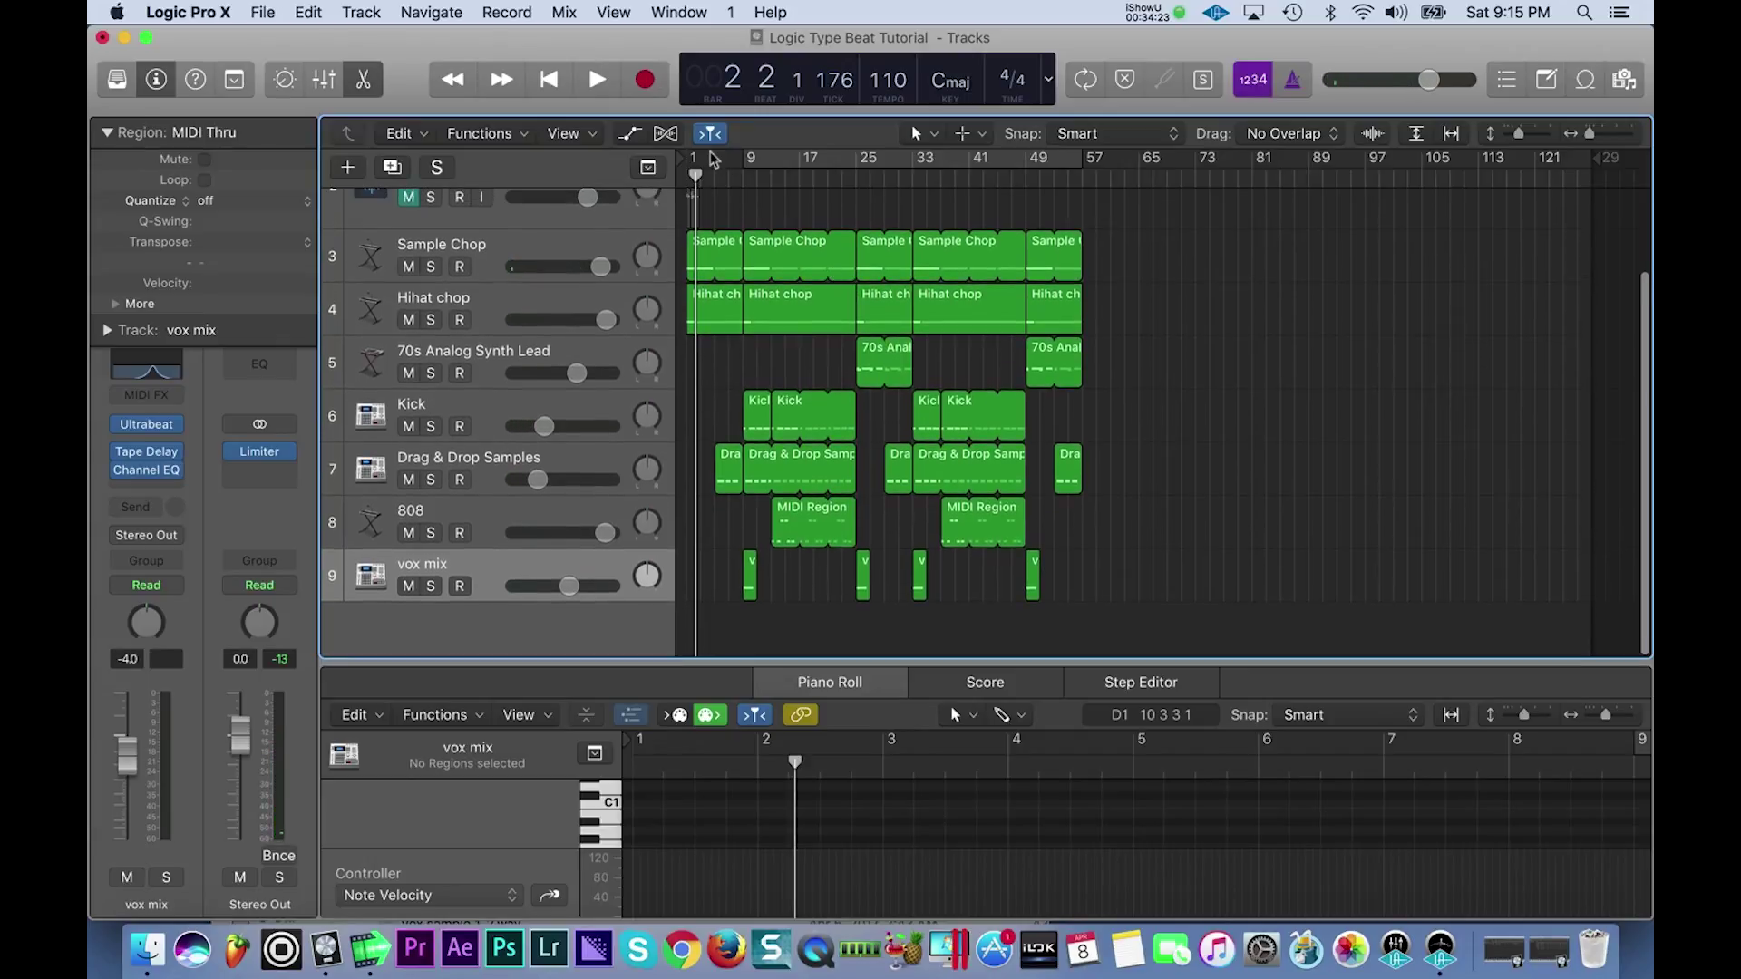
- Place the playhead at bar 24, select all regions and split them there
{"action": "left_click_drag", "start_coordinate": [699, 172], "coordinate": [848, 190]}
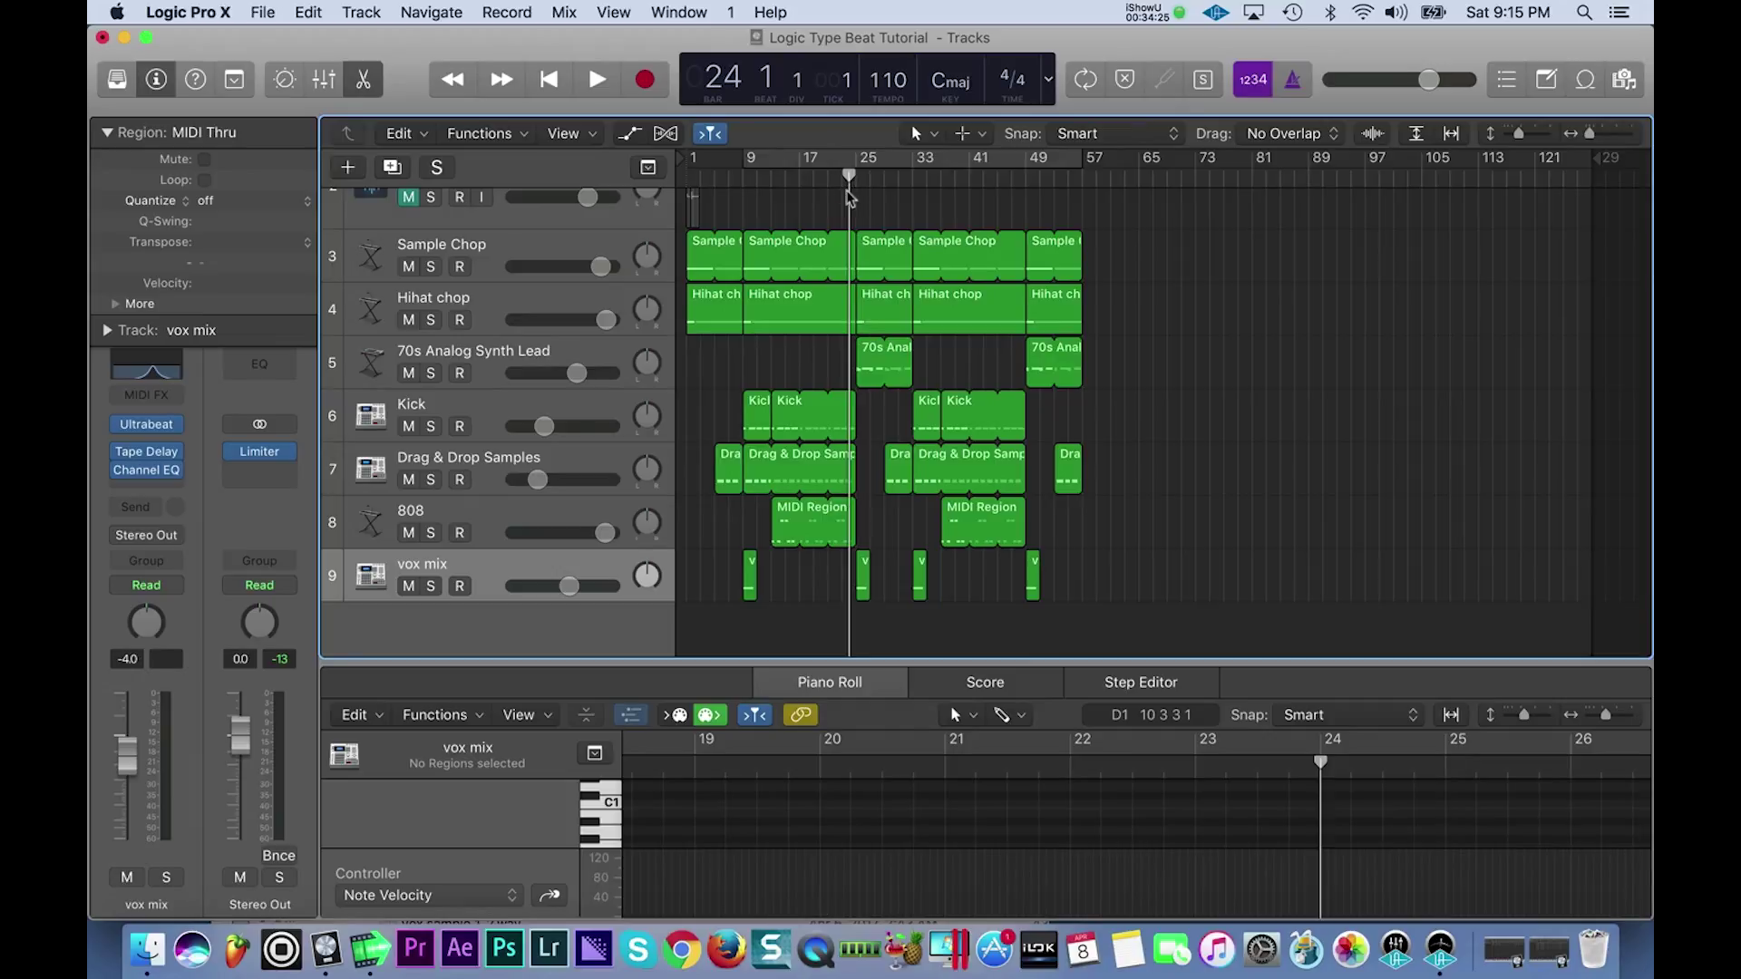
{"action": "key", "text": "super+a"}
{"action": "scroll", "coordinate": [841, 309], "scroll_direction": "up", "scroll_amount": 5}
{"action": "scroll", "coordinate": [841, 309], "scroll_direction": "down", "scroll_amount": 5}
{"action": "scroll", "coordinate": [842, 309], "scroll_direction": "up", "scroll_amount": 4}
{"action": "scroll", "coordinate": [842, 310], "scroll_direction": "down", "scroll_amount": 1}
{"action": "scroll", "coordinate": [1036, 306], "scroll_direction": "right", "scroll_amount": 5}
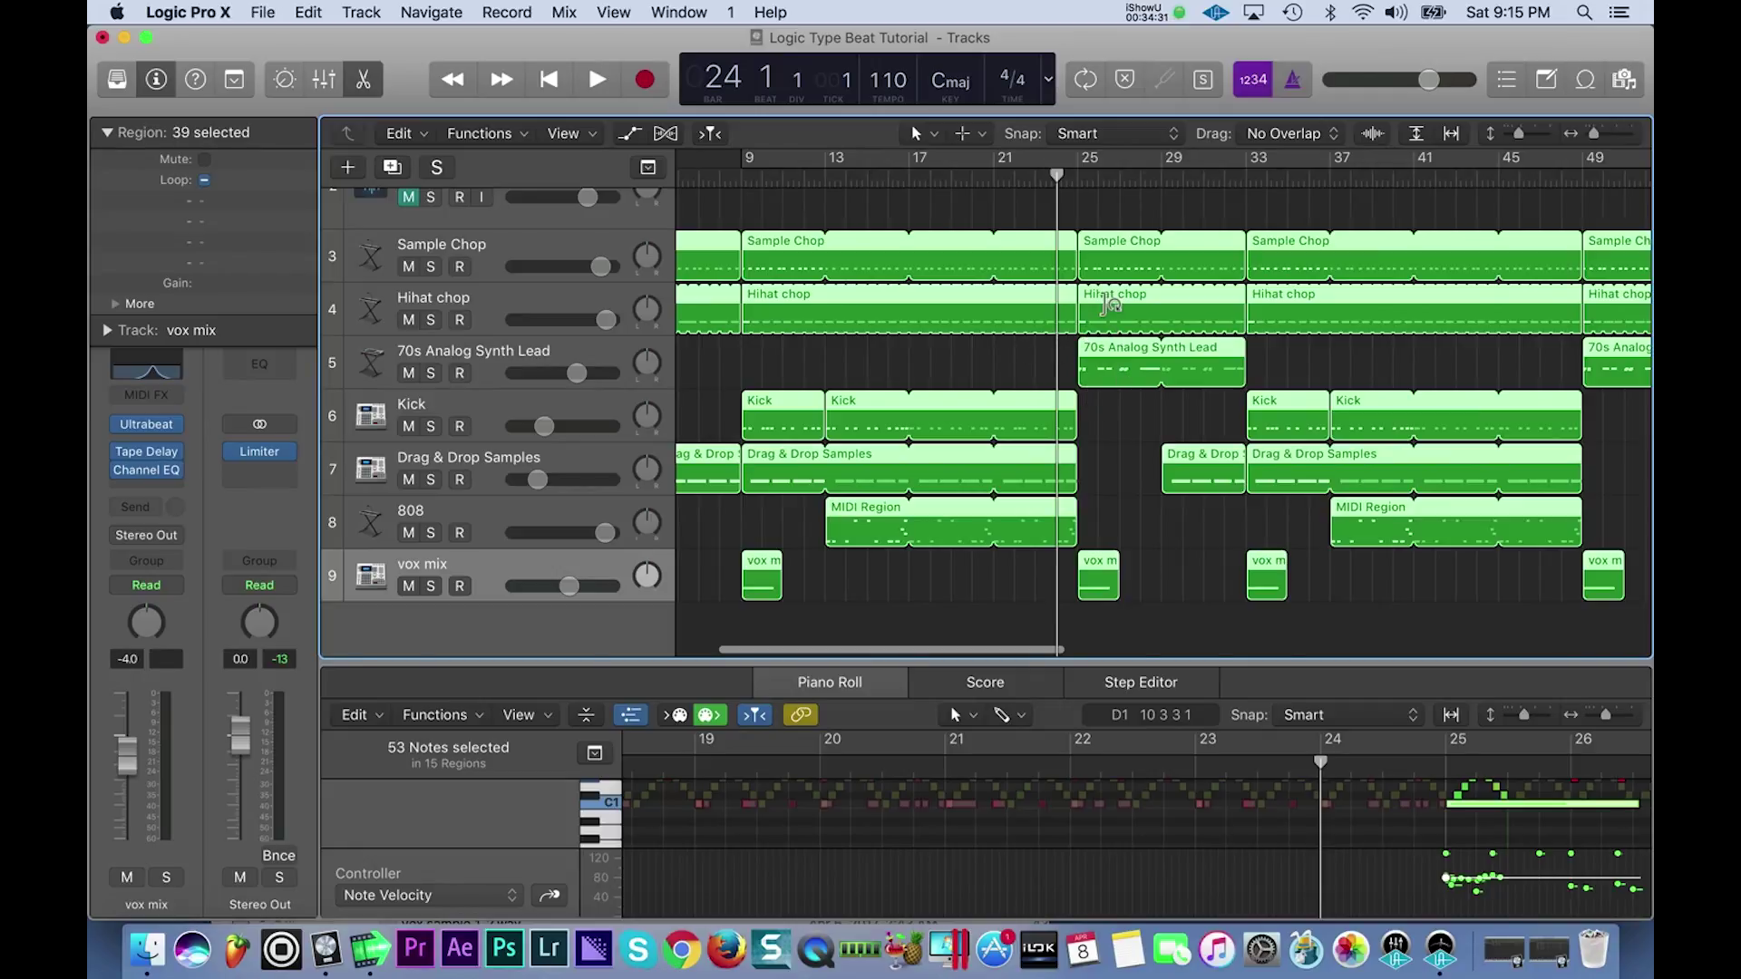
{"action": "scroll", "coordinate": [1108, 305], "scroll_direction": "up", "scroll_amount": 1}
{"action": "key", "text": "super+t"}
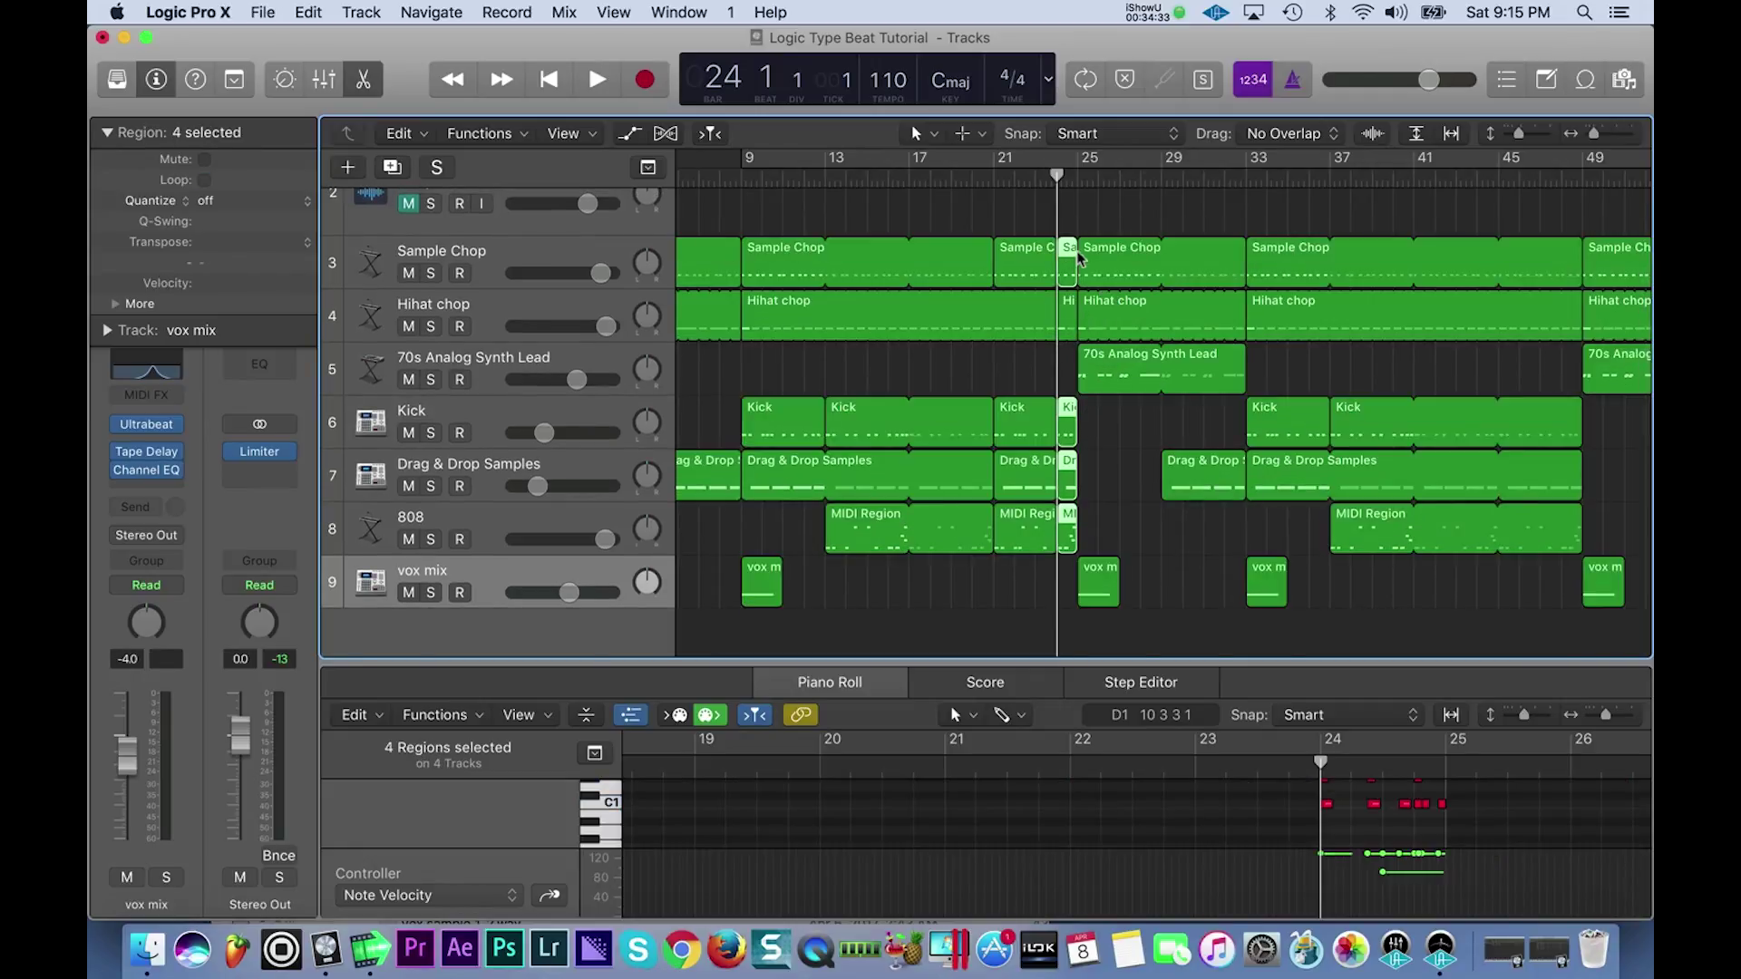
- Delete the split-off bar 24 pieces of Sample Chop, Hihat chop, Kick, Drag & Drop Samples and 808, and play the transition
{"action": "left_click", "coordinate": [1066, 221]}
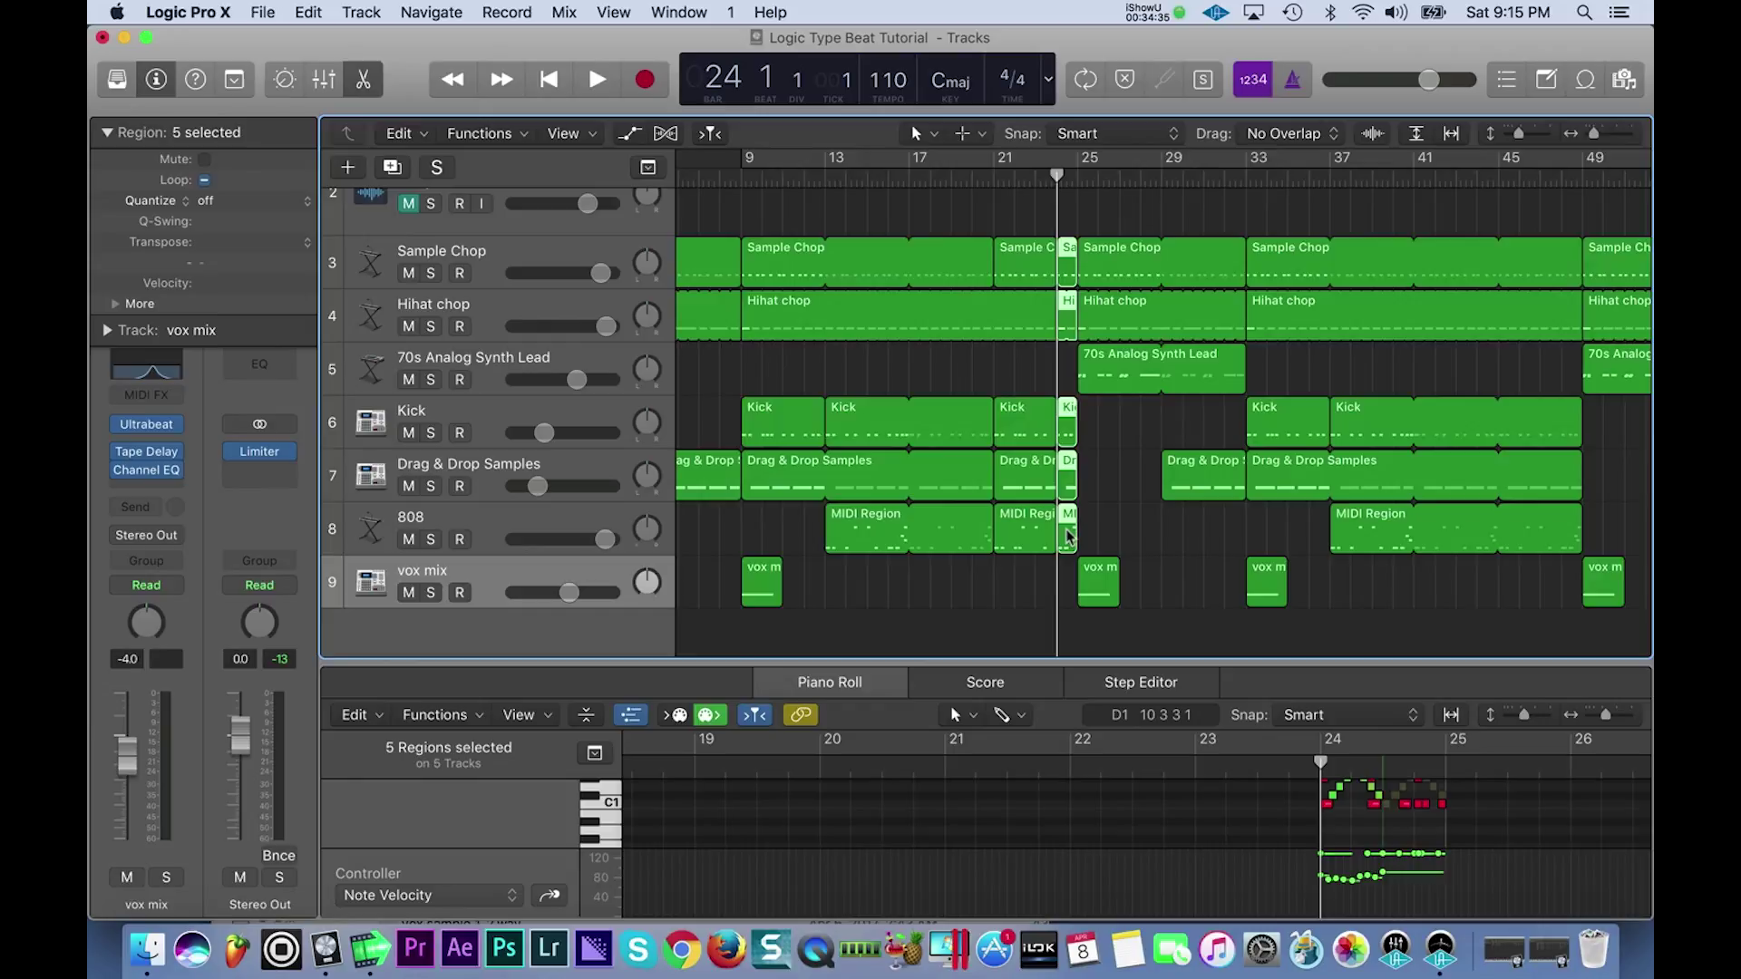
{"action": "key", "text": "Delete"}
{"action": "left_click", "coordinate": [1019, 178]}
{"action": "key", "text": "space"}
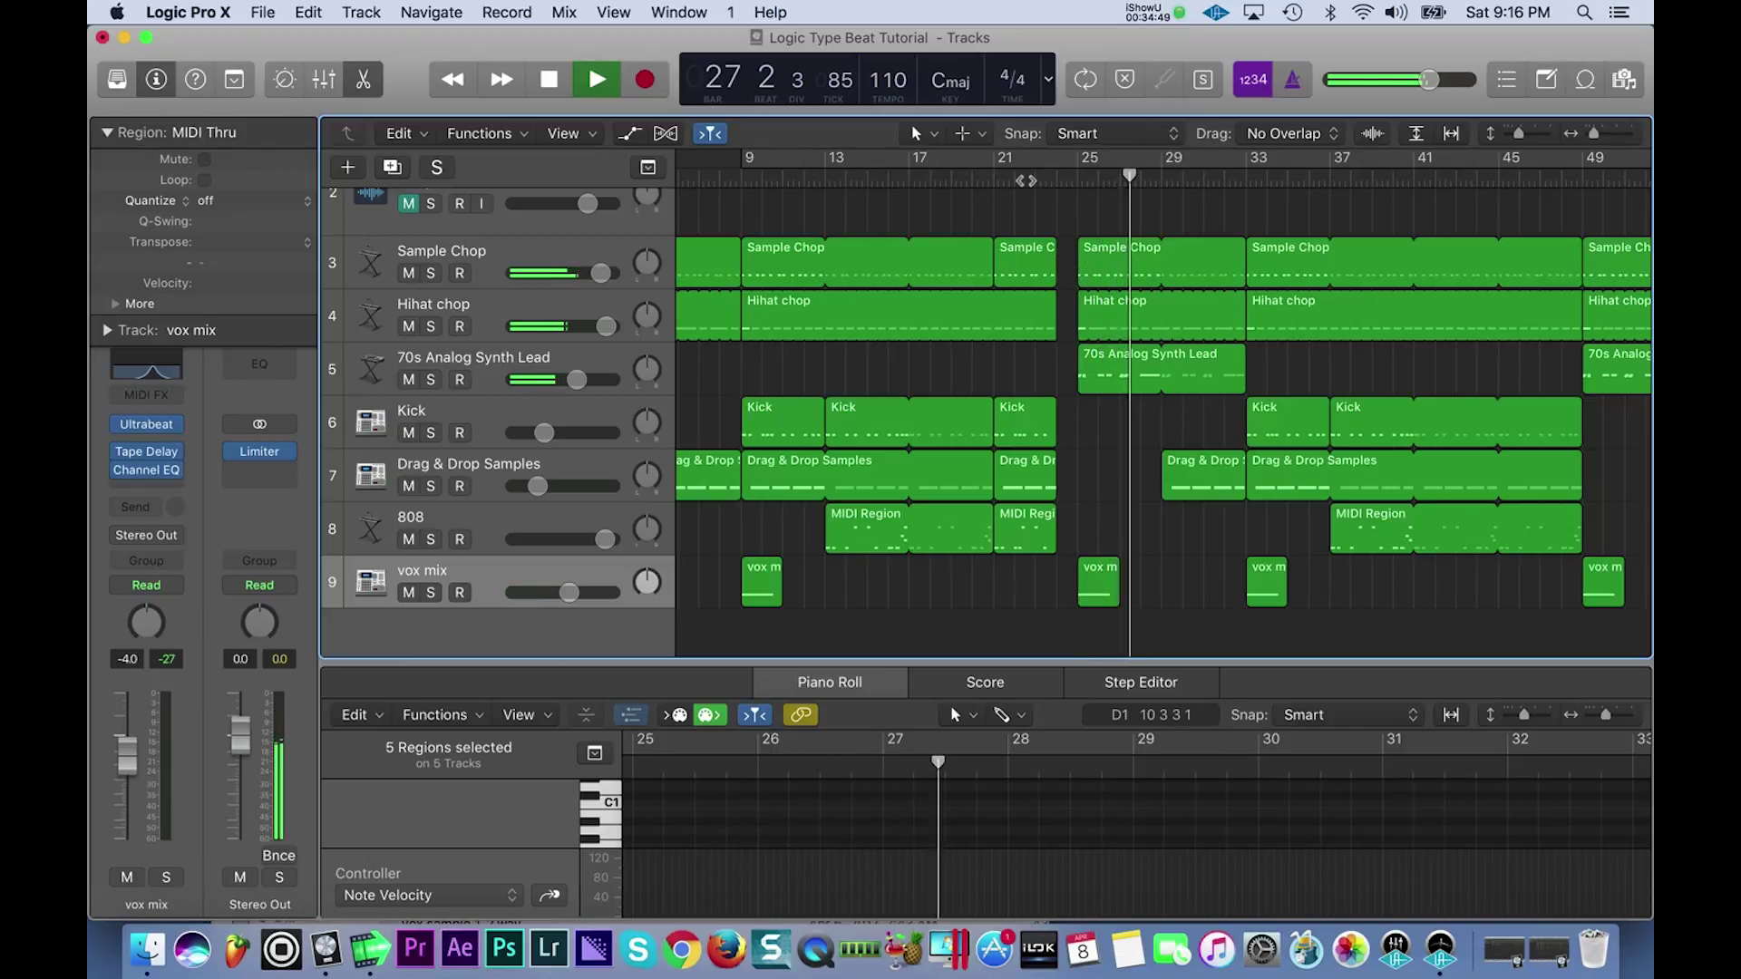
- Extend the ends of the Sample Chop, Kick, Drag & Drop Samples and 808 regions before the gap to about the middle of bar 24
{"action": "left_click", "coordinate": [1041, 174]}
{"action": "key", "text": "super+Right"}
{"action": "key", "text": "super+Right"}
{"action": "key", "text": "super+Right"}
{"action": "key", "text": "super+Right"}
{"action": "key", "text": "super+Right"}
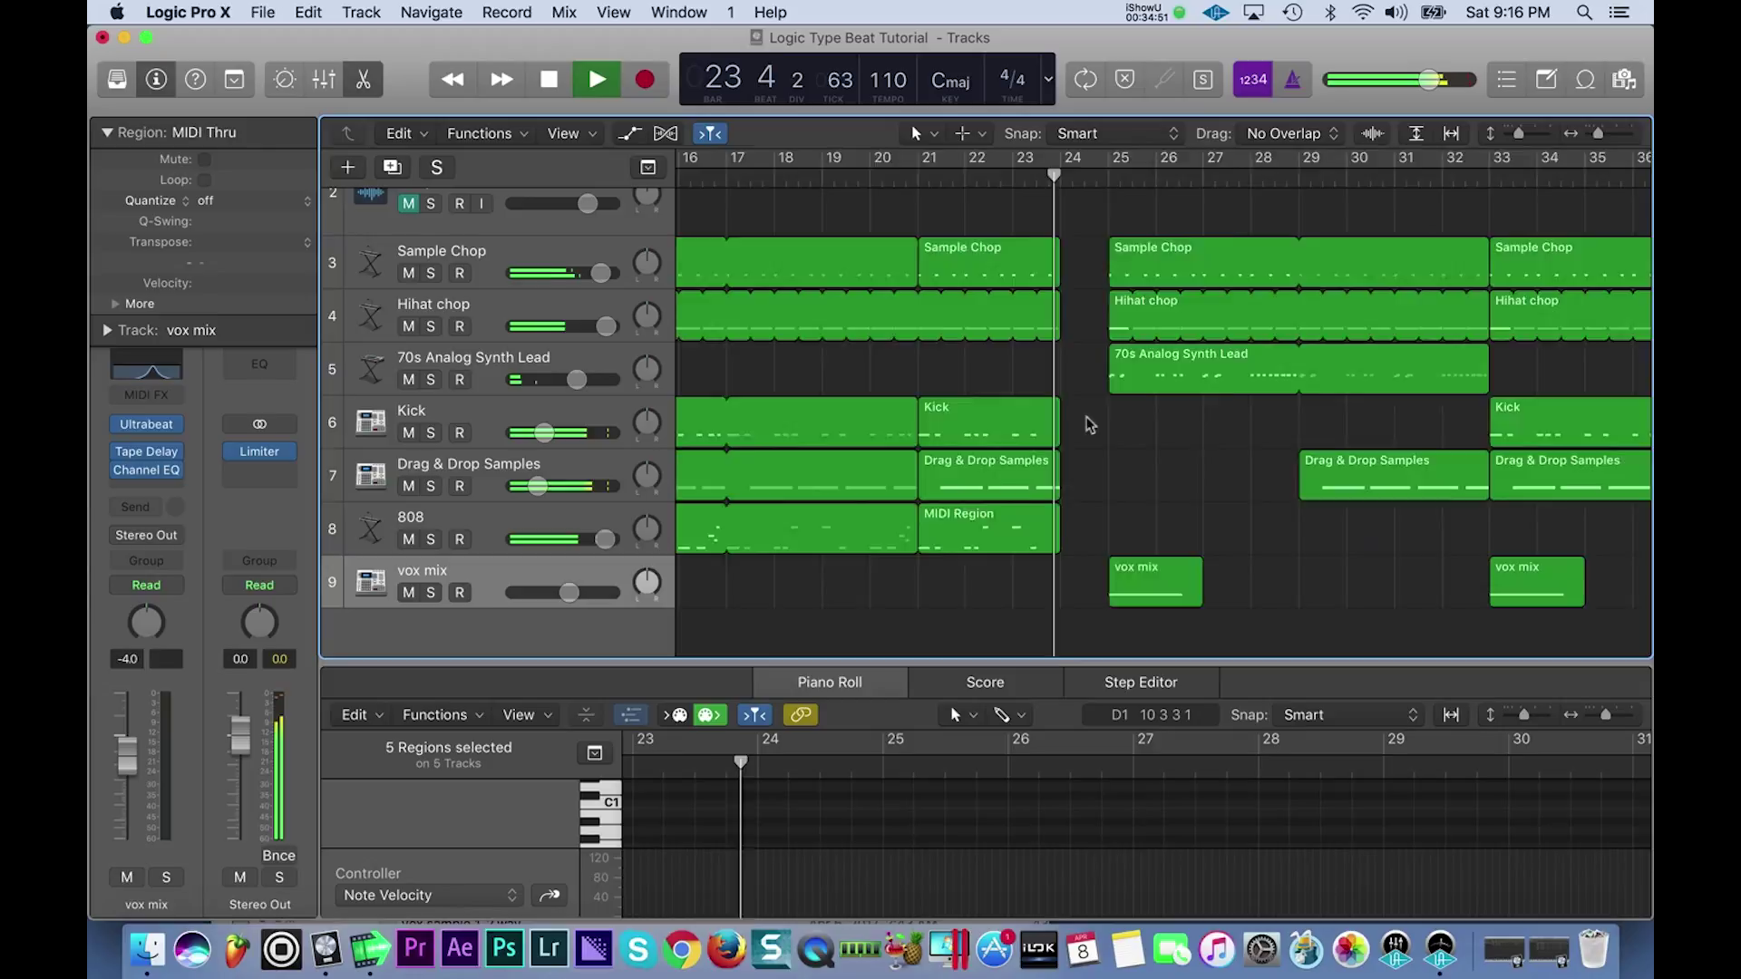
{"action": "left_click_drag", "start_coordinate": [1130, 542], "coordinate": [1152, 277]}
{"action": "left_click", "coordinate": [982, 177]}
{"action": "key", "text": "space"}
{"action": "key", "text": "super+Left"}
{"action": "key", "text": "super+Left"}
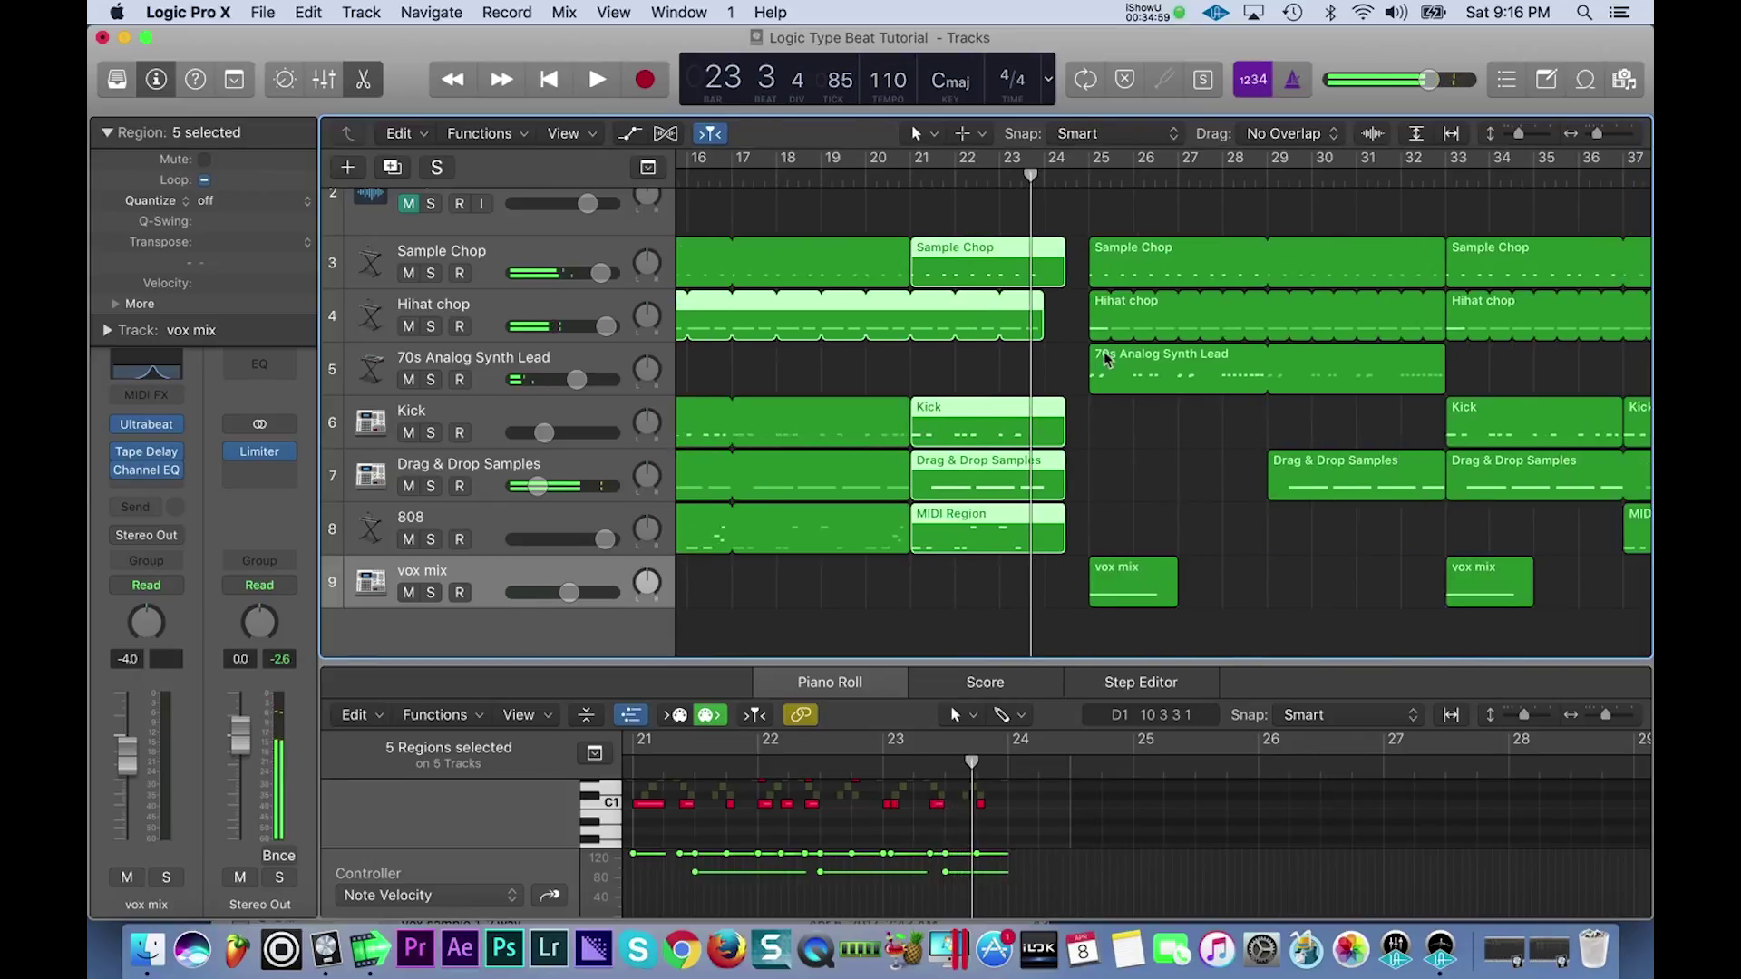
- Extend the looped Hihat chop region to about the middle of bar 24, matching the other tracks, and play the transition
{"action": "left_click", "coordinate": [1023, 359]}
{"action": "left_click_drag", "start_coordinate": [1045, 303], "coordinate": [1068, 307]}
{"action": "key", "text": "space"}
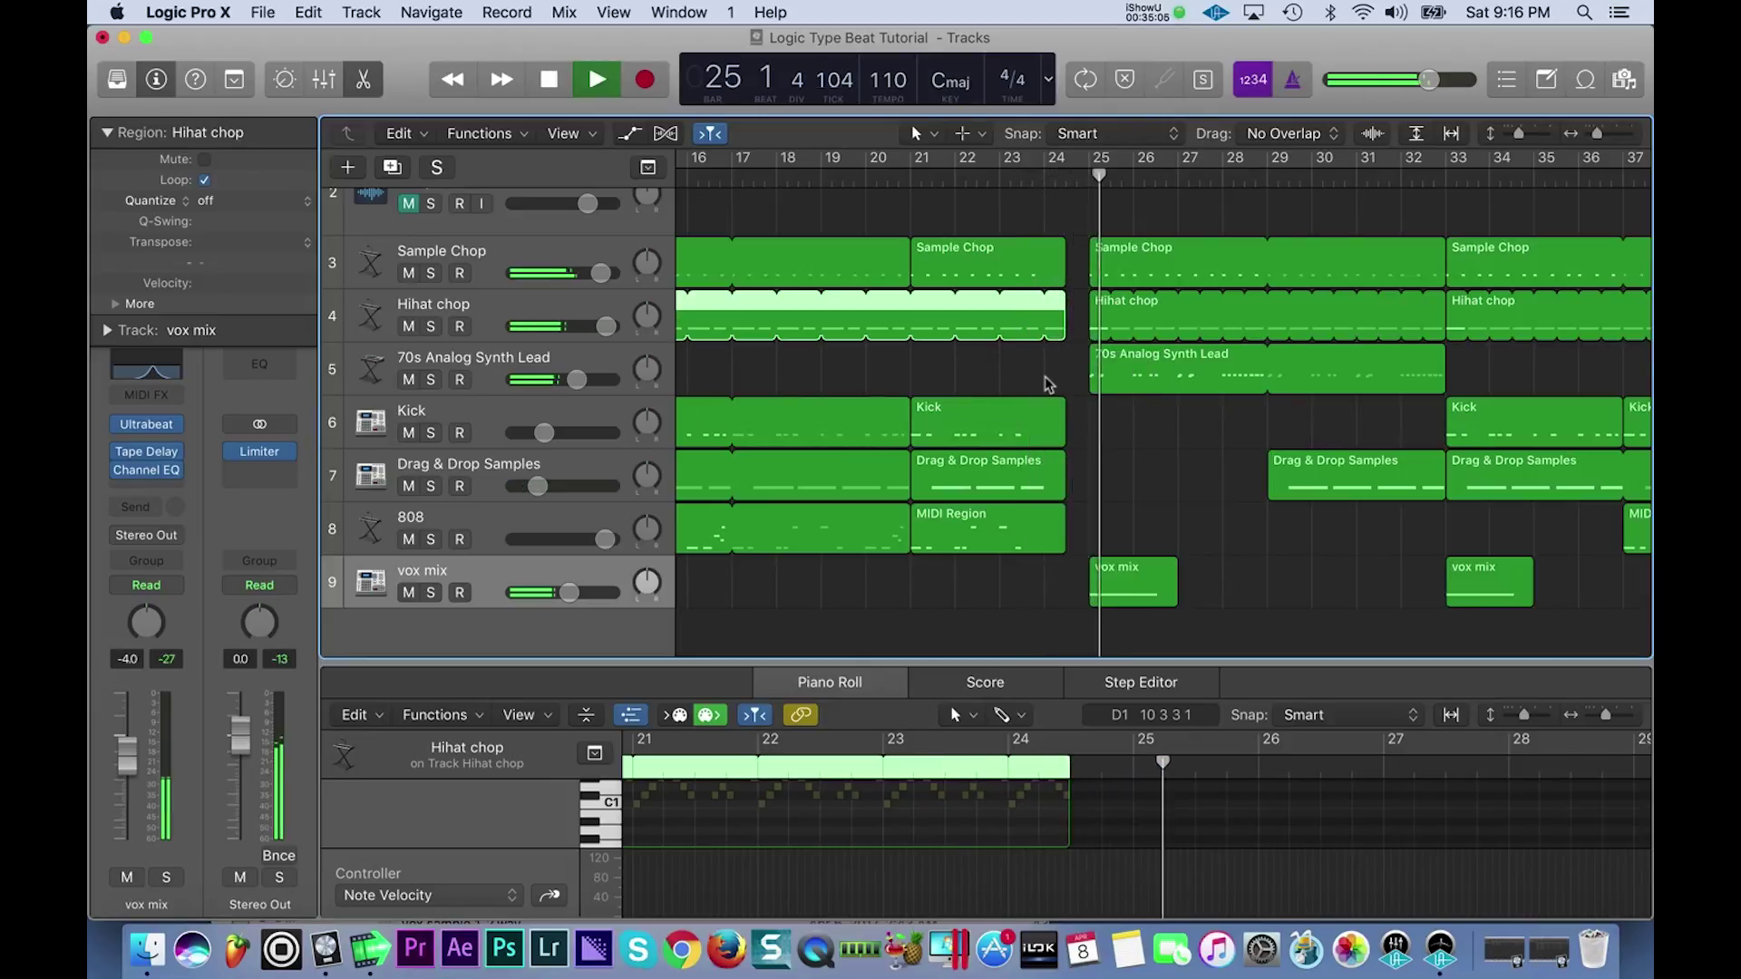
{"action": "scroll", "coordinate": [1047, 384], "scroll_direction": "down", "scroll_amount": 5}
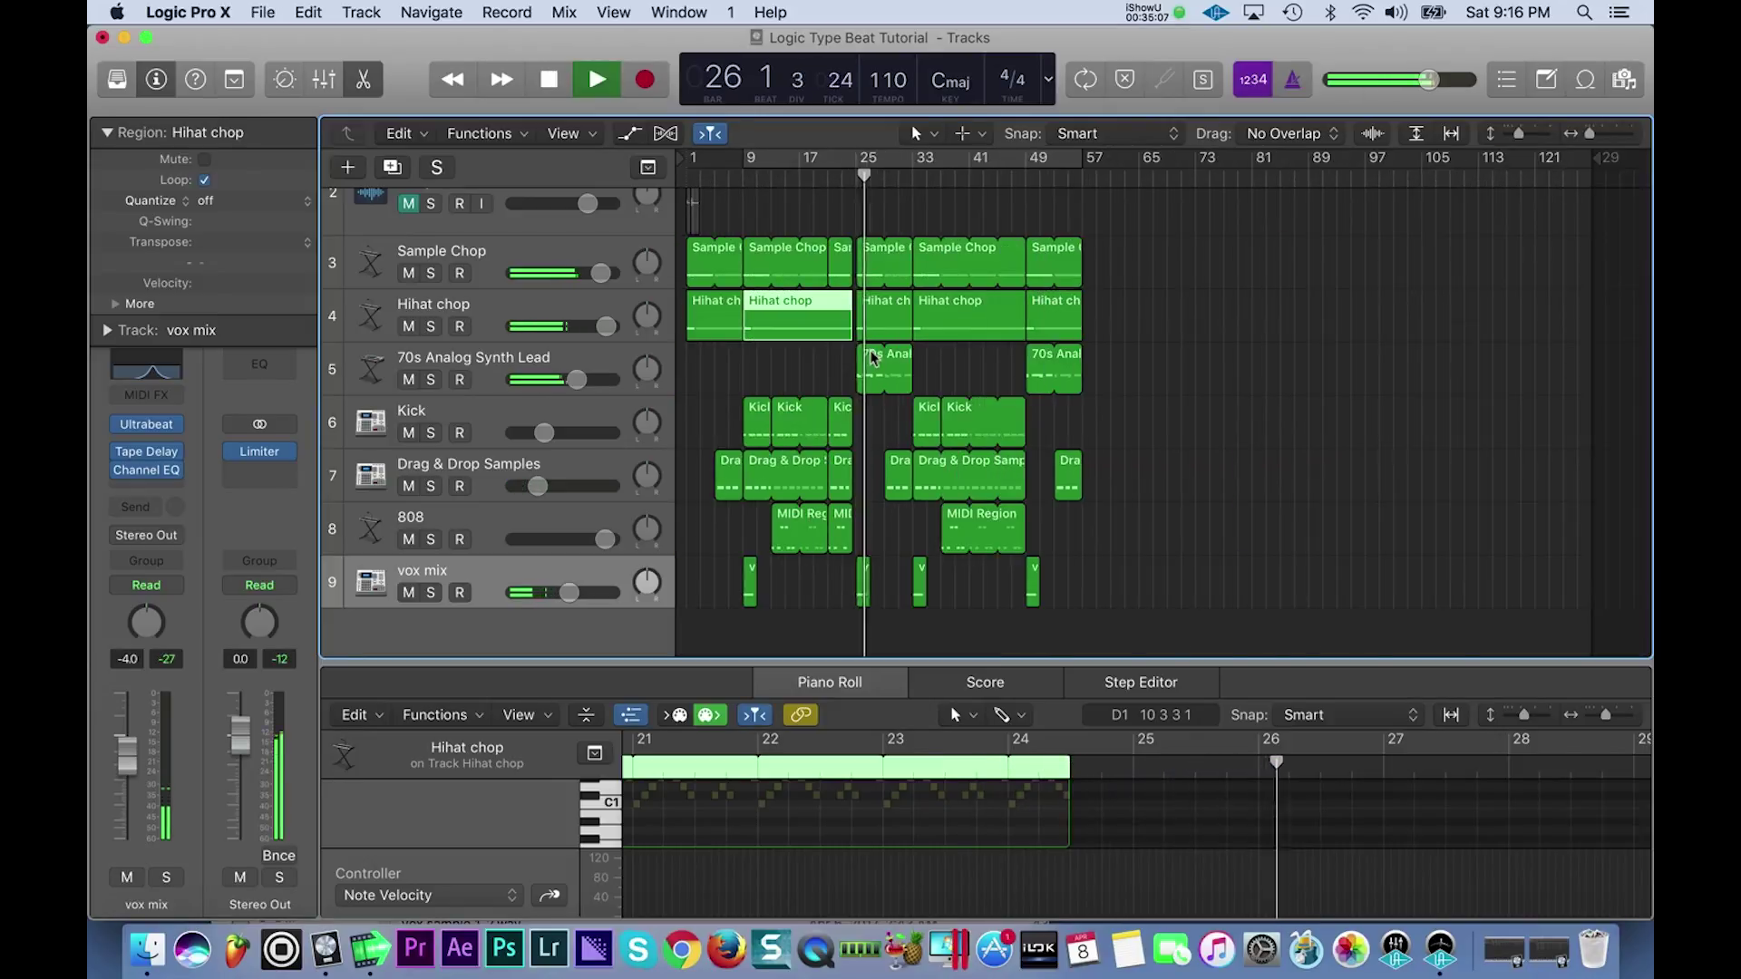
{"action": "left_click", "coordinate": [1229, 271]}
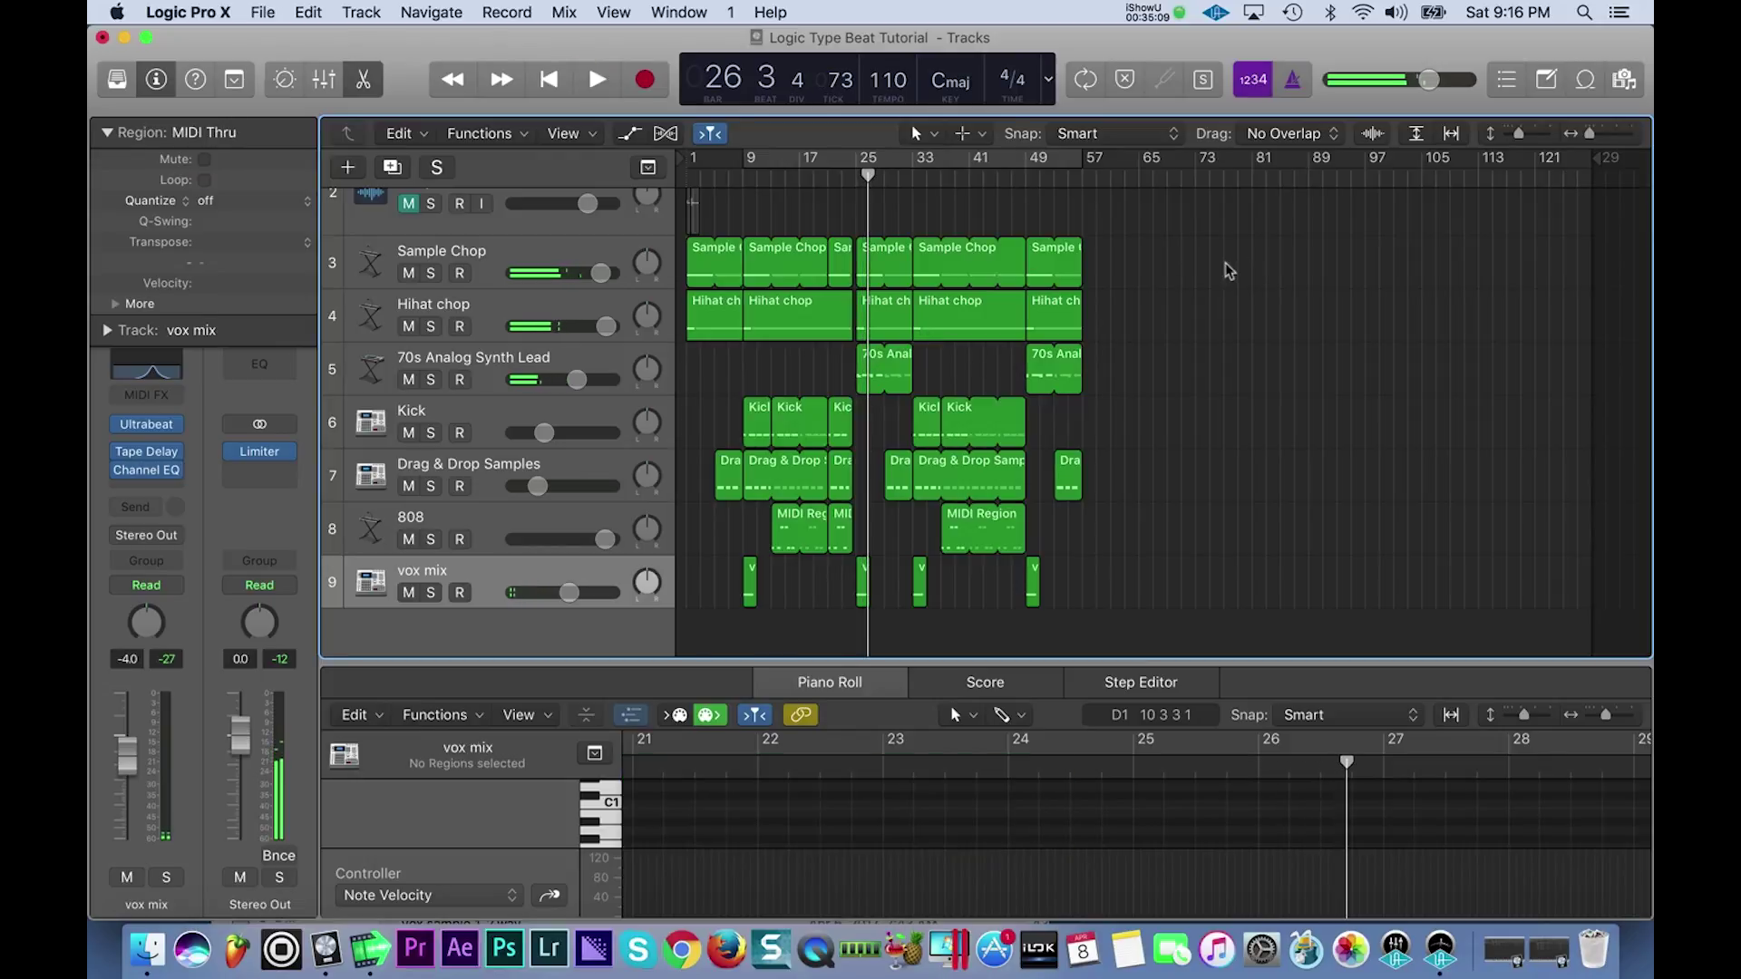